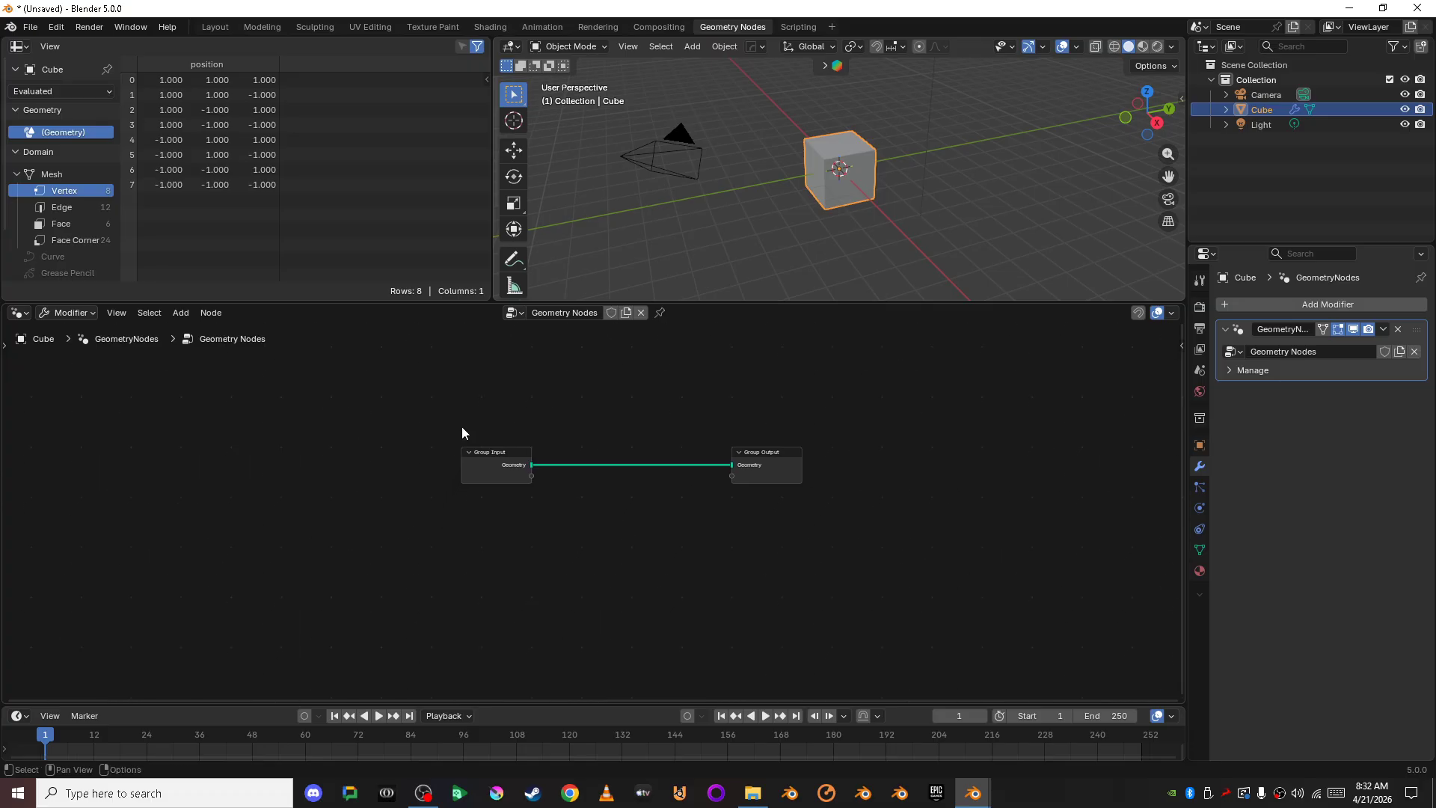
Step: Move the Group Input node away from the Group Output and add a Curve Circle node just below it
left_click_drag(489, 462, 330, 468)
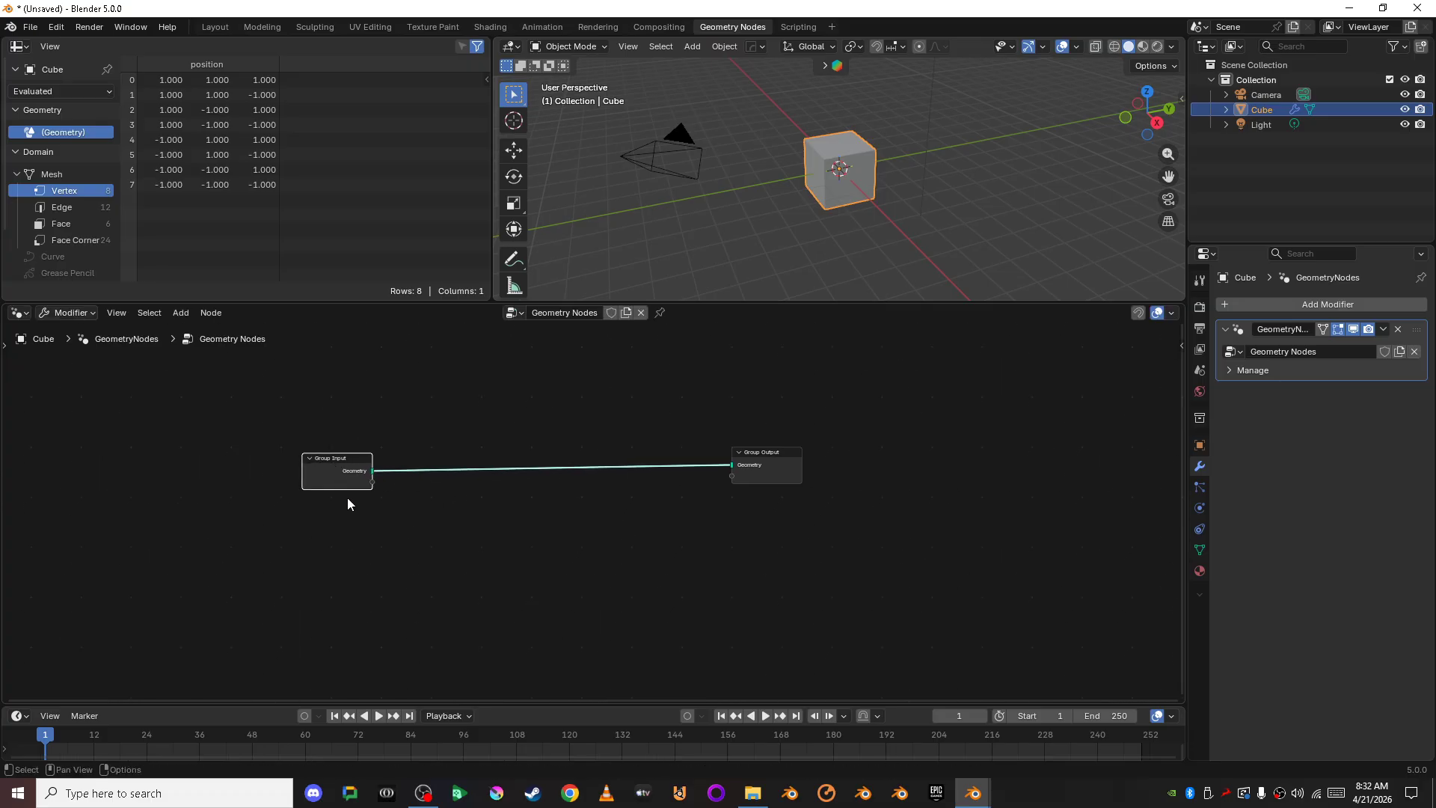
left_click(464, 559)
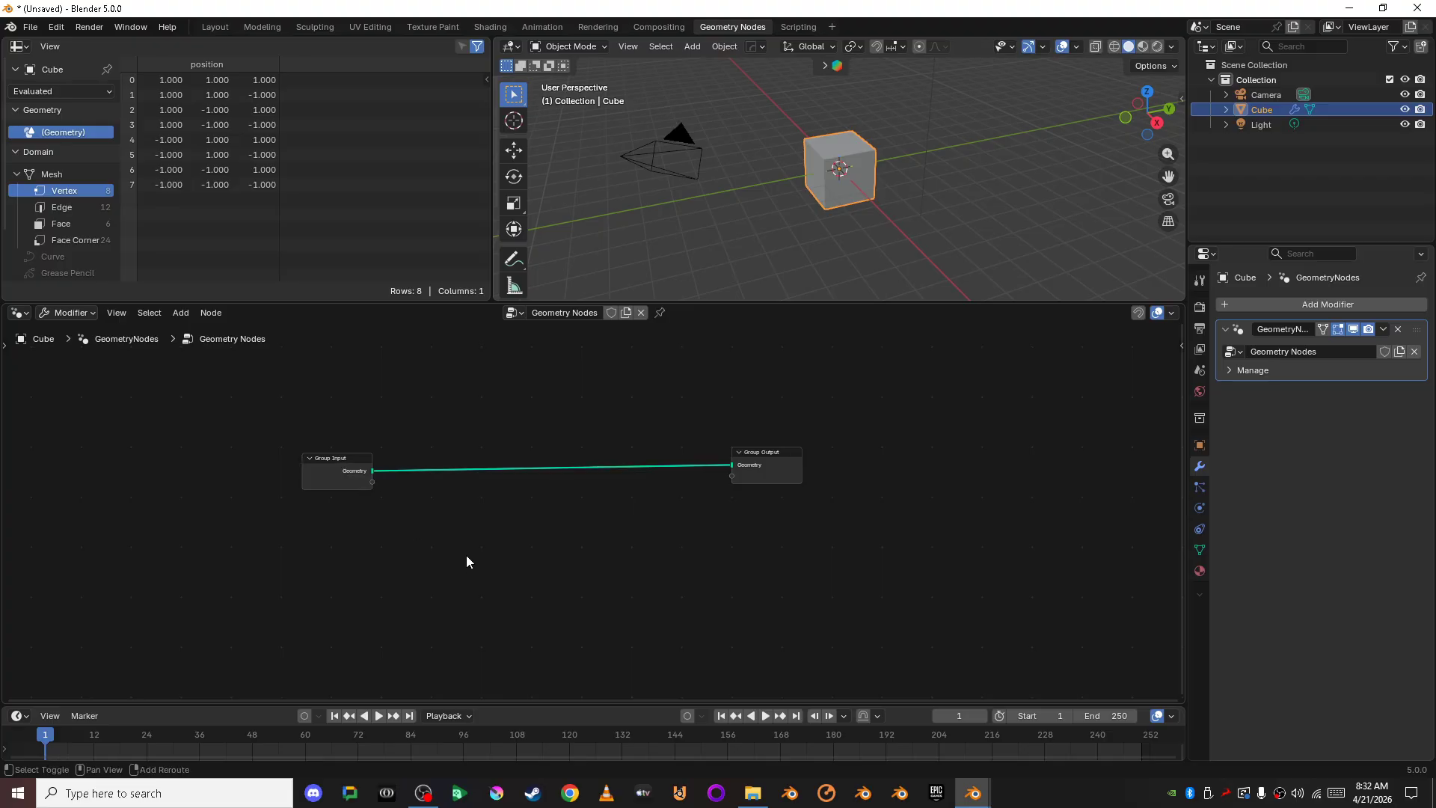
key("shift+a")
left_click(452, 362)
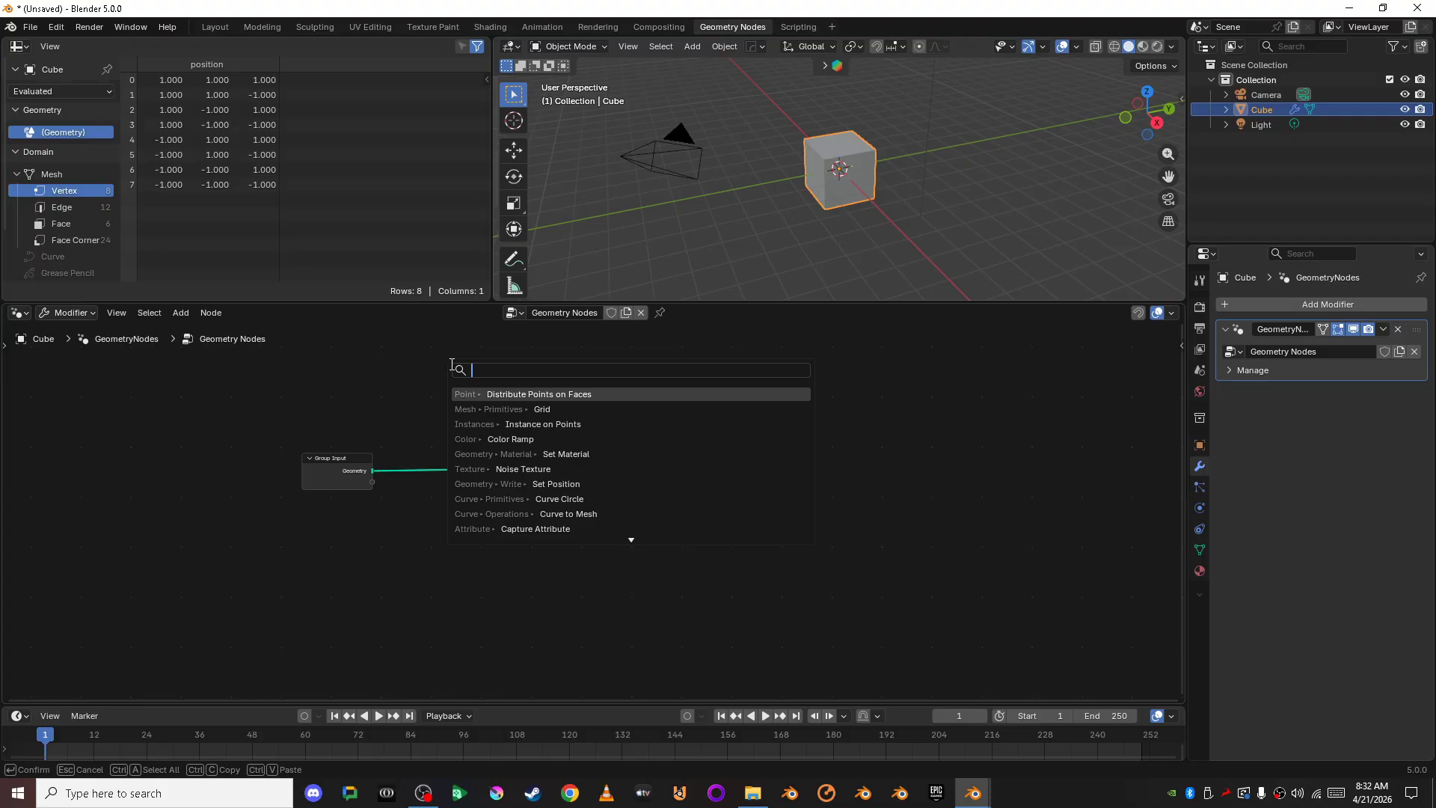
type("curve C")
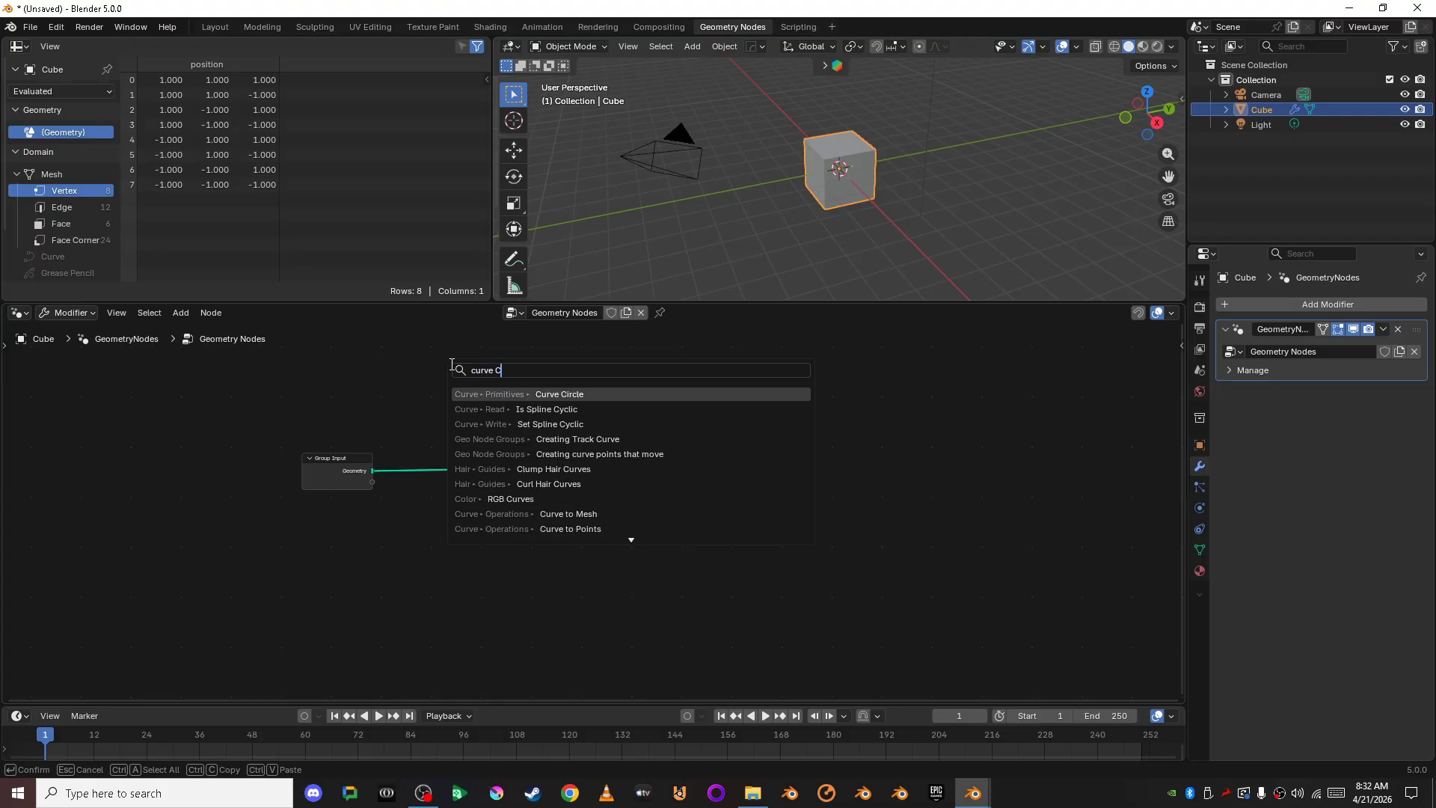
key("Return")
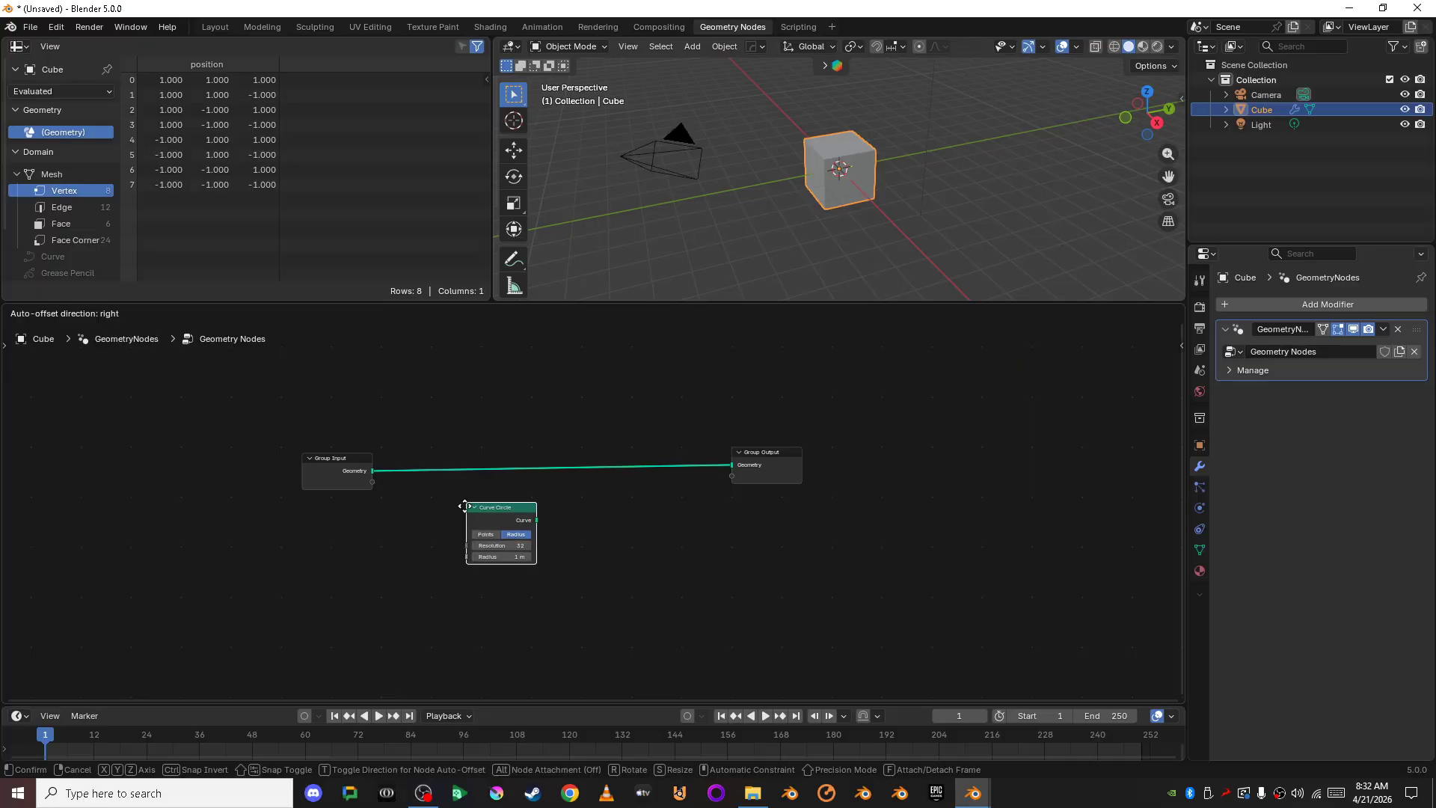
left_click(306, 500)
Step: Add a For Each Element zone between the Curve Circle and Group Output nodes
scroll(395, 530, "up", 2)
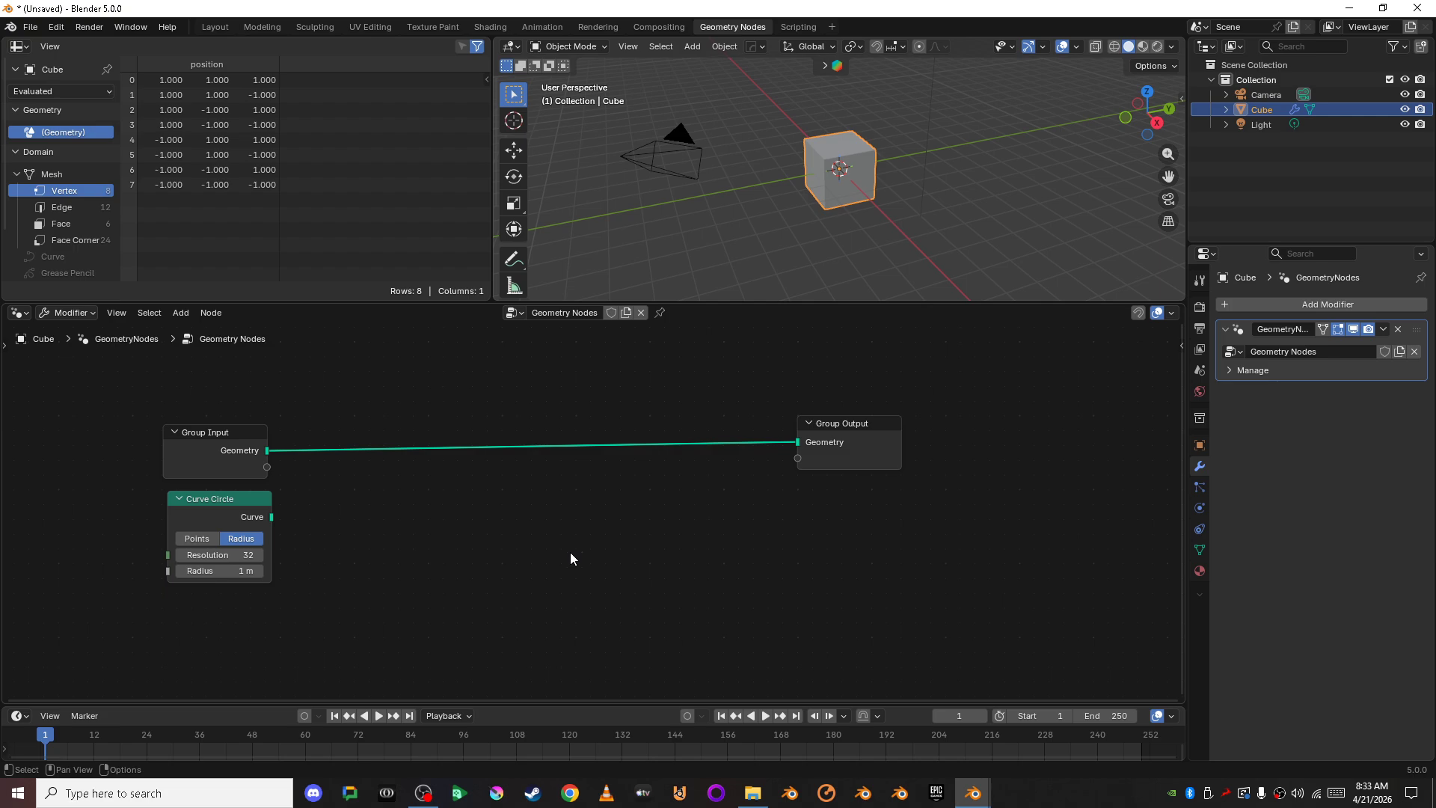
key("shift+a")
left_click(578, 383)
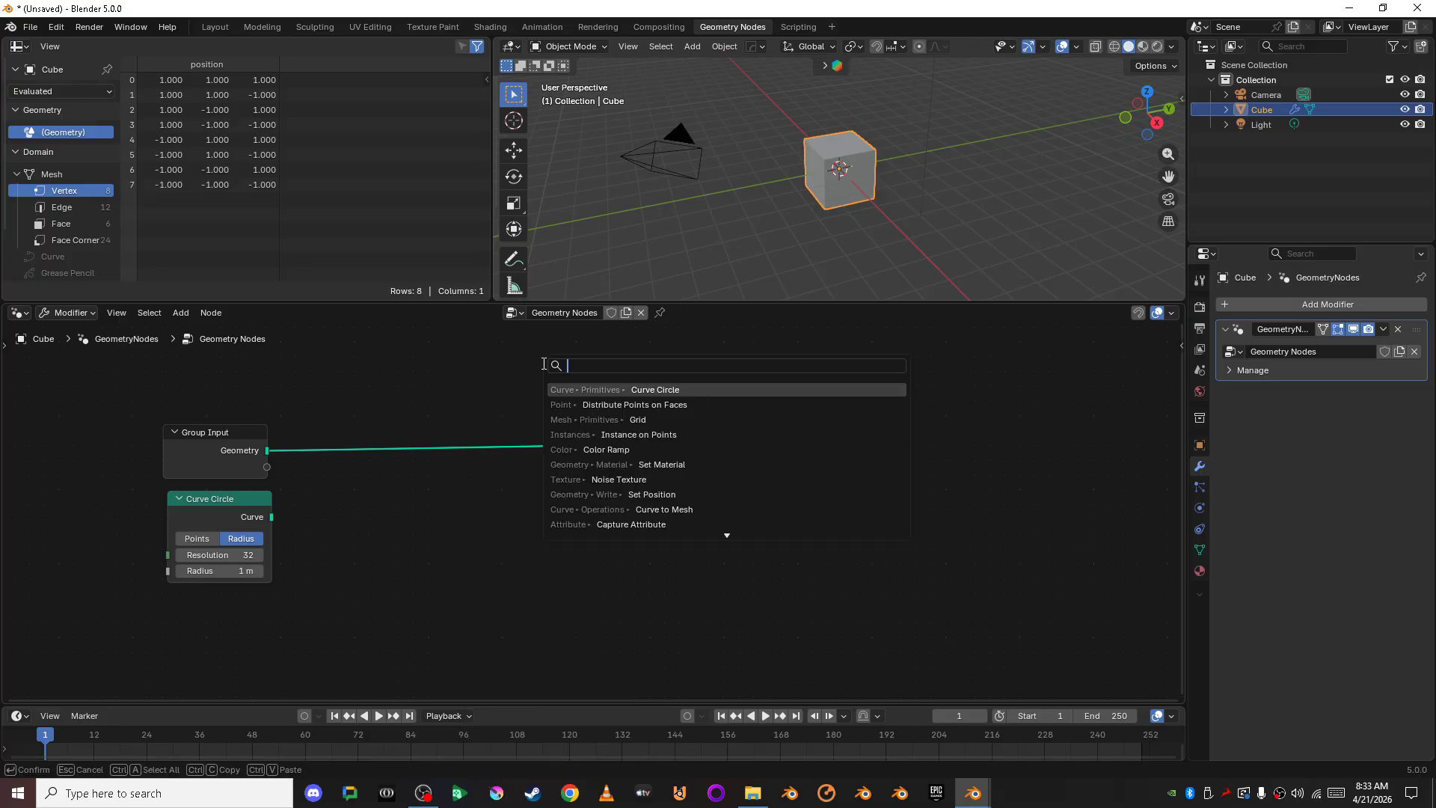
type("For")
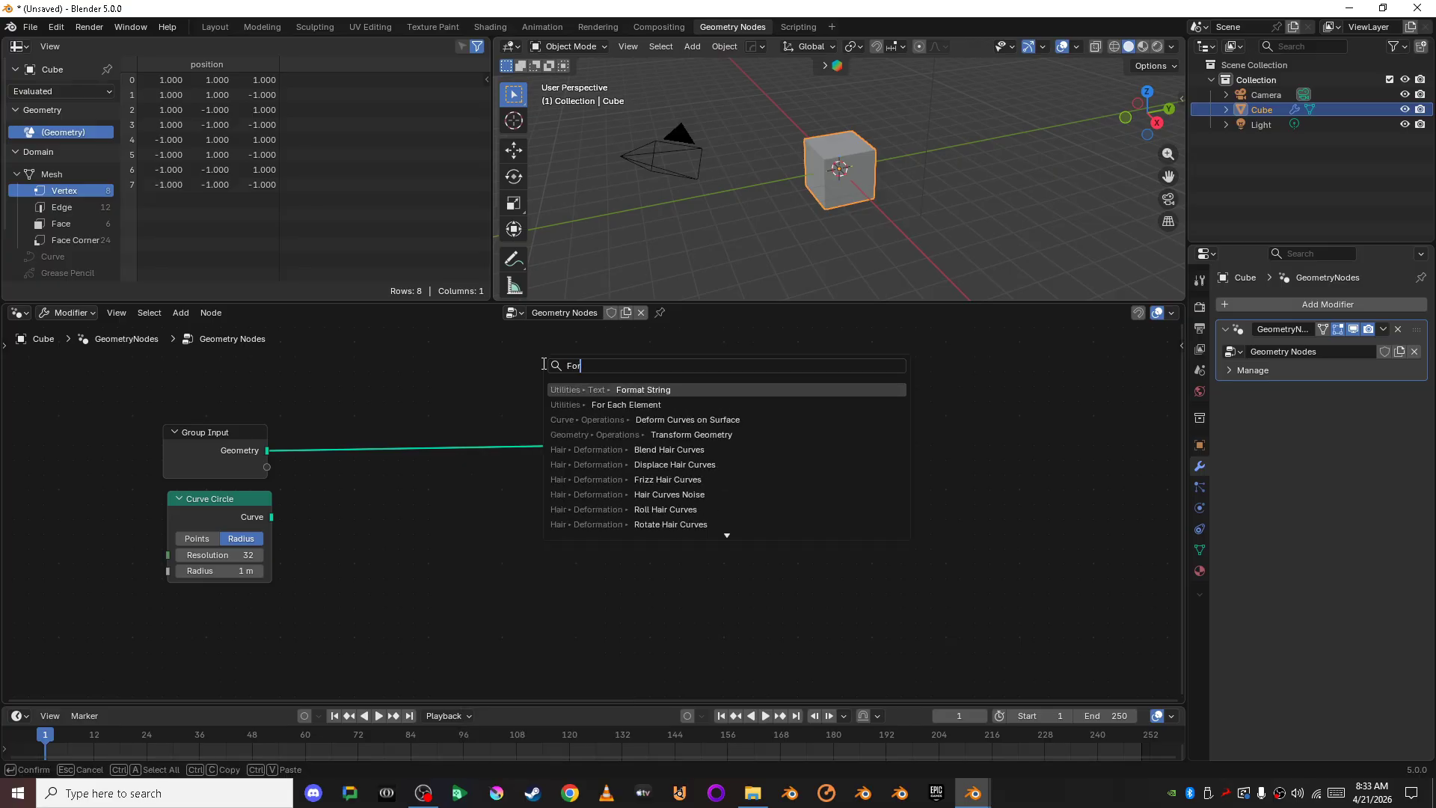
type(" each")
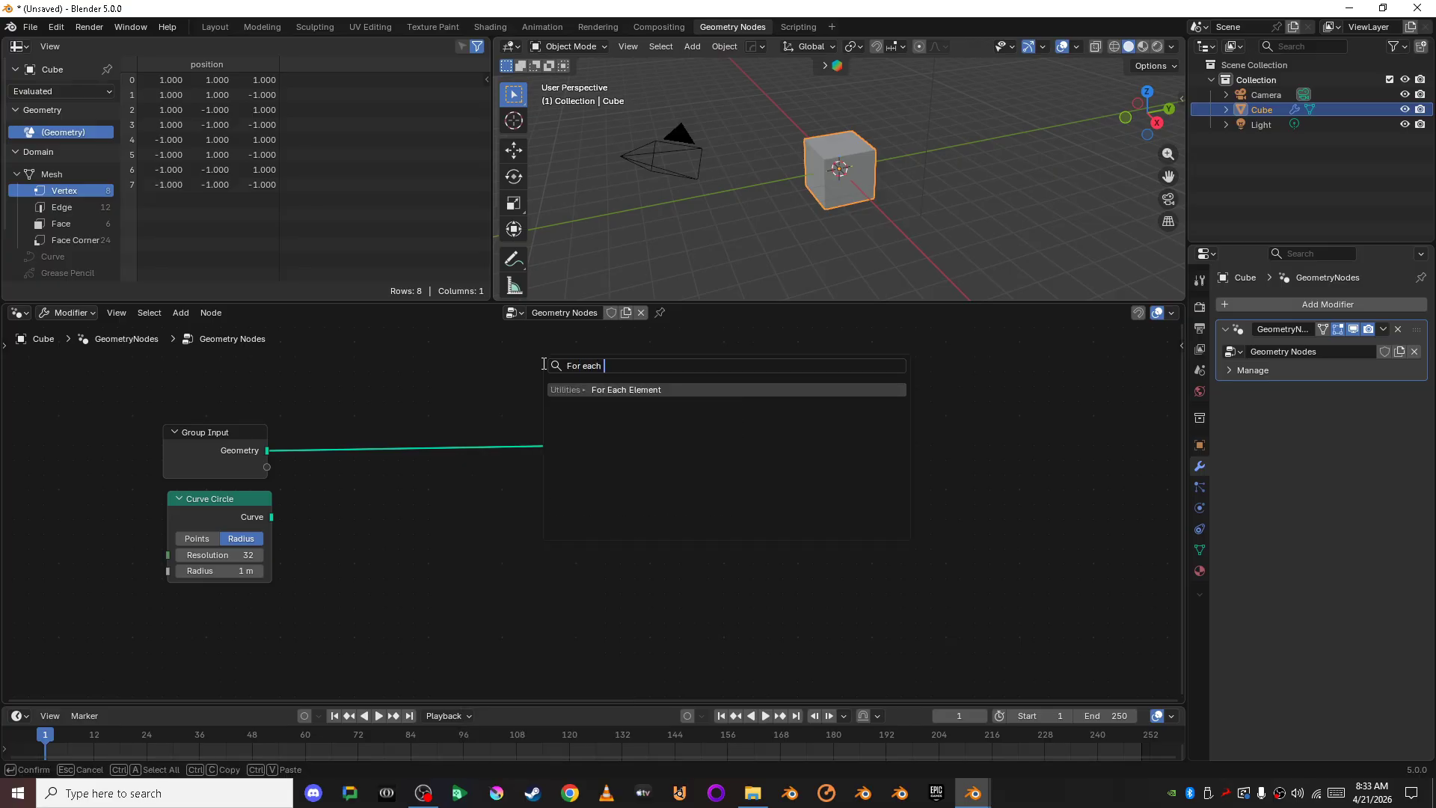
key("Return")
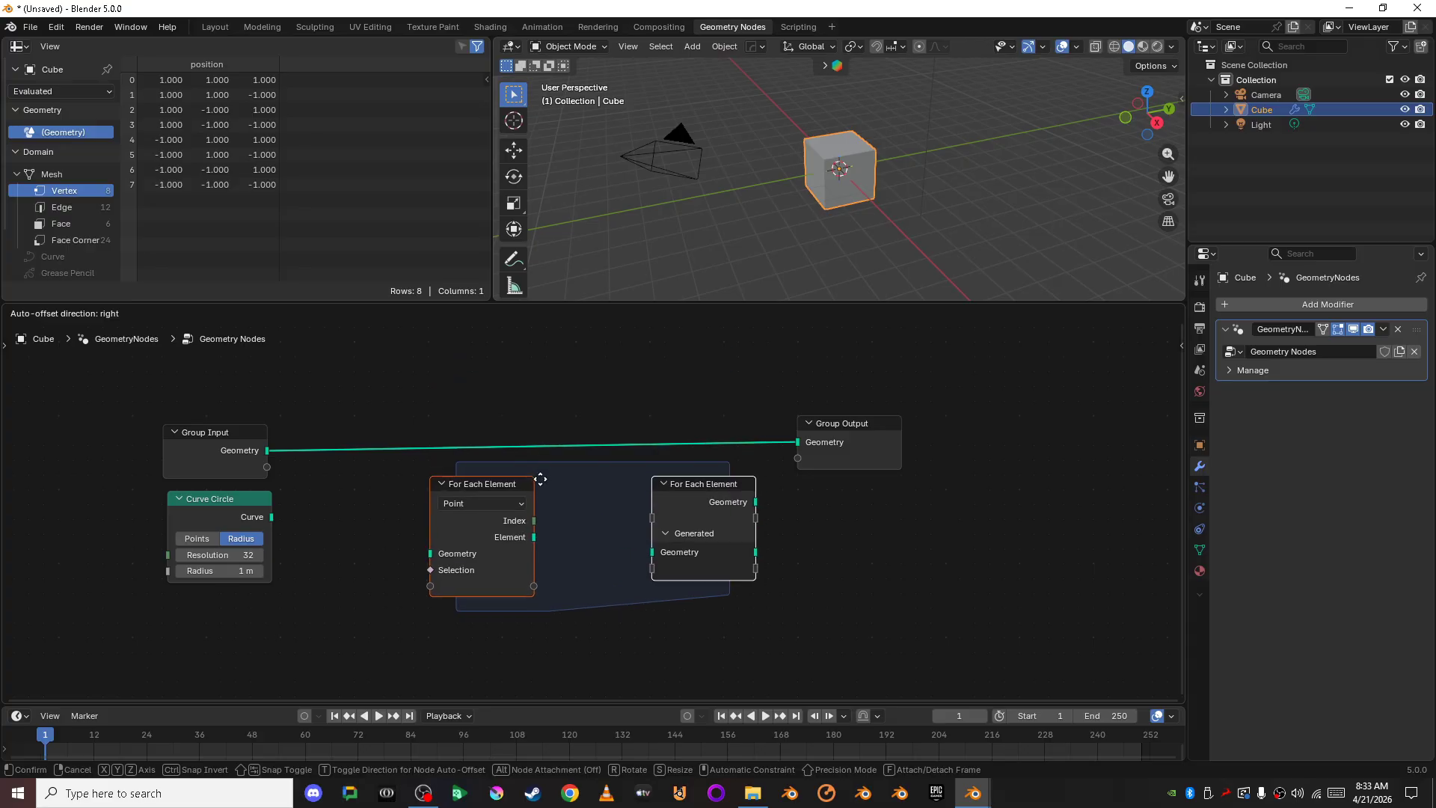
left_click(538, 482)
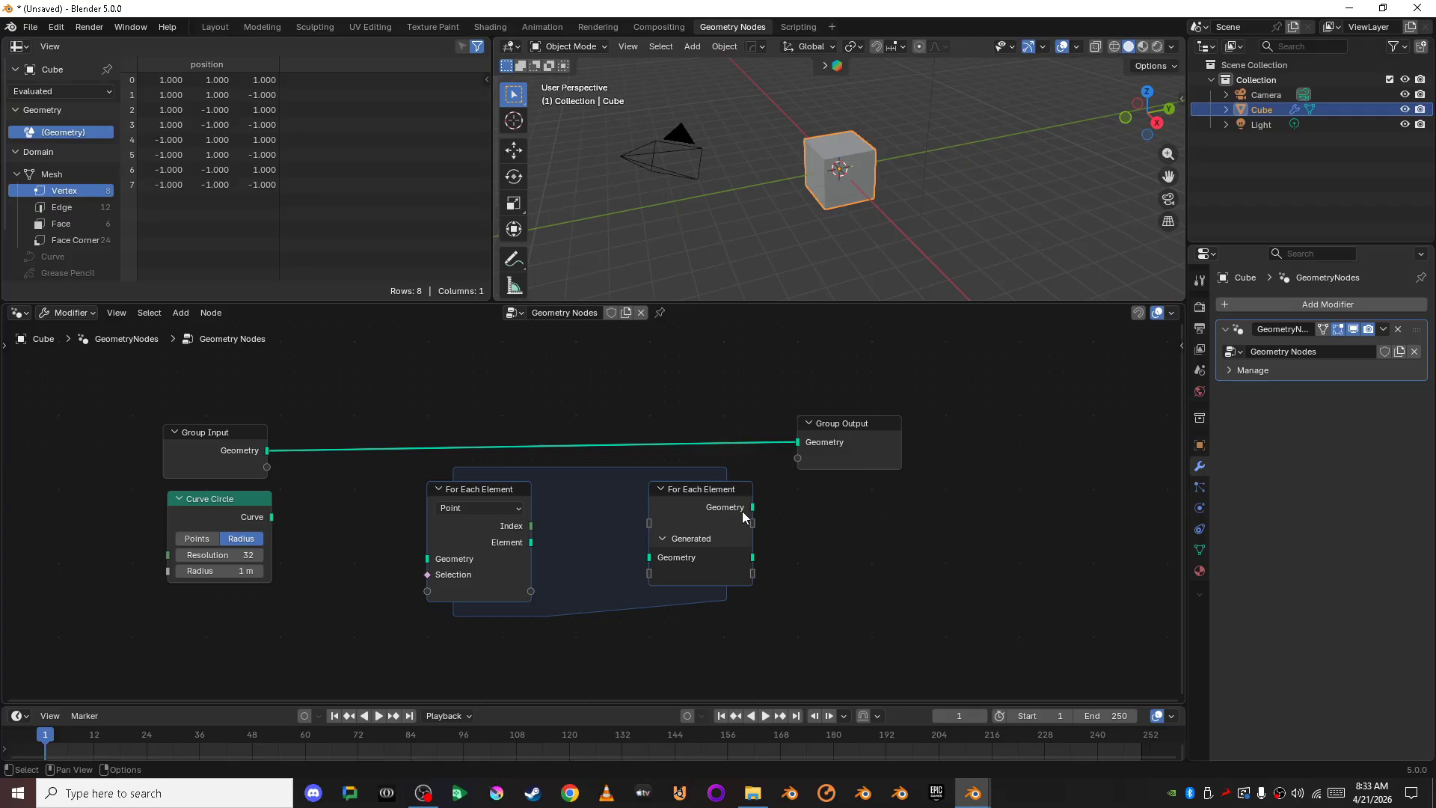
Step: Wire the Curve Circle into the zone's Geometry input, Element into Generated Geometry, and the generated Geometry output into the Group Output
left_click_drag(818, 432, 916, 412)
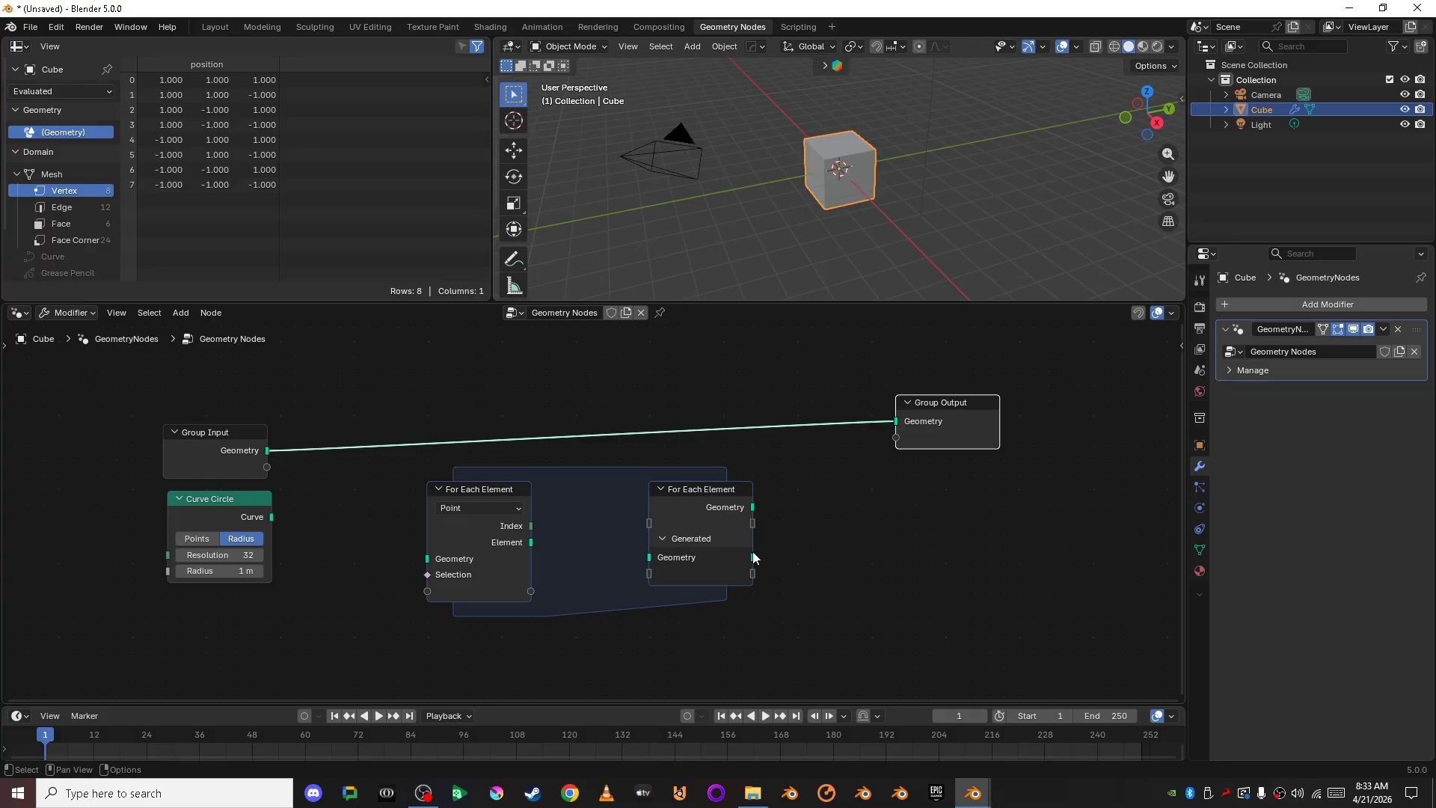
left_click_drag(753, 557, 896, 421)
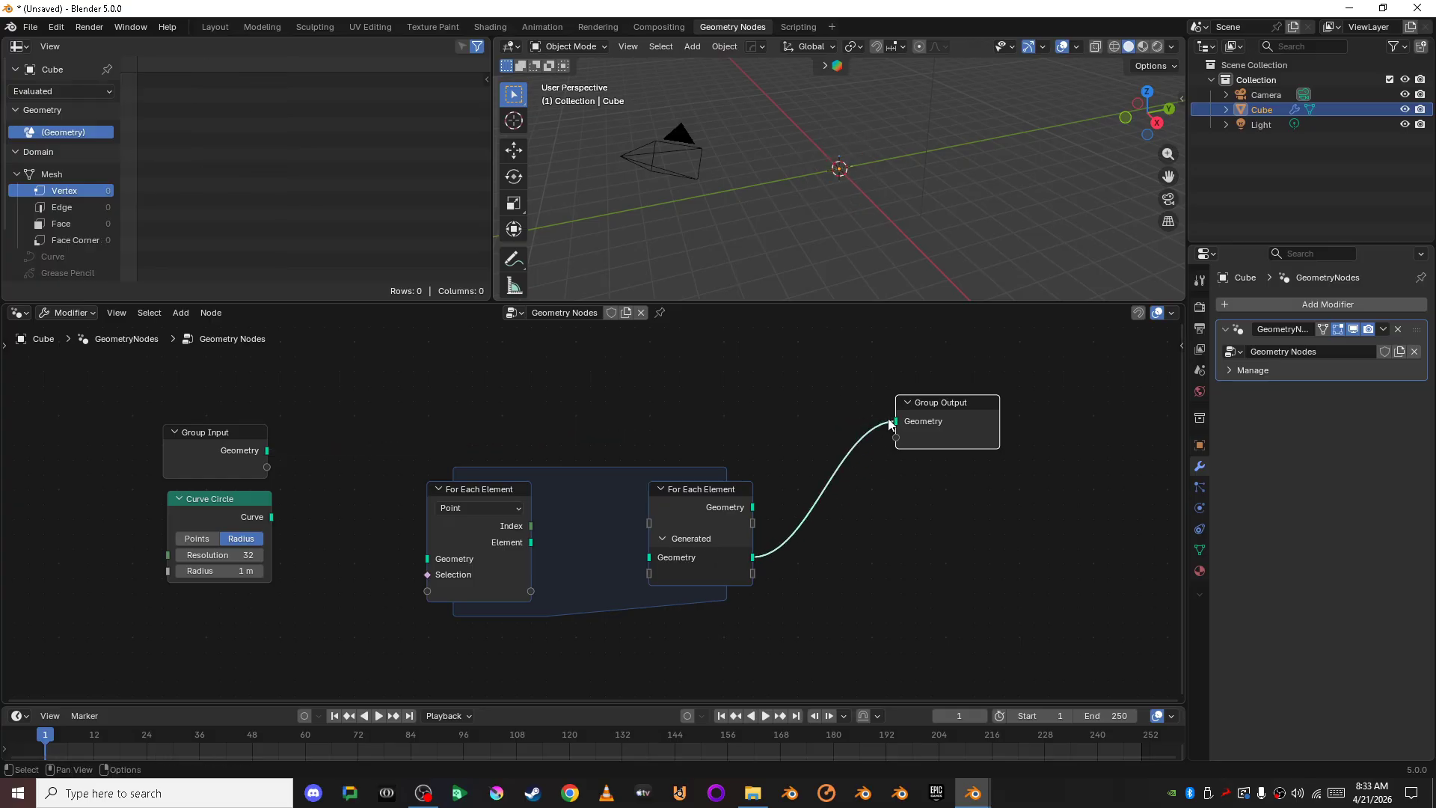
left_click(387, 468)
left_click_drag(262, 520, 429, 560)
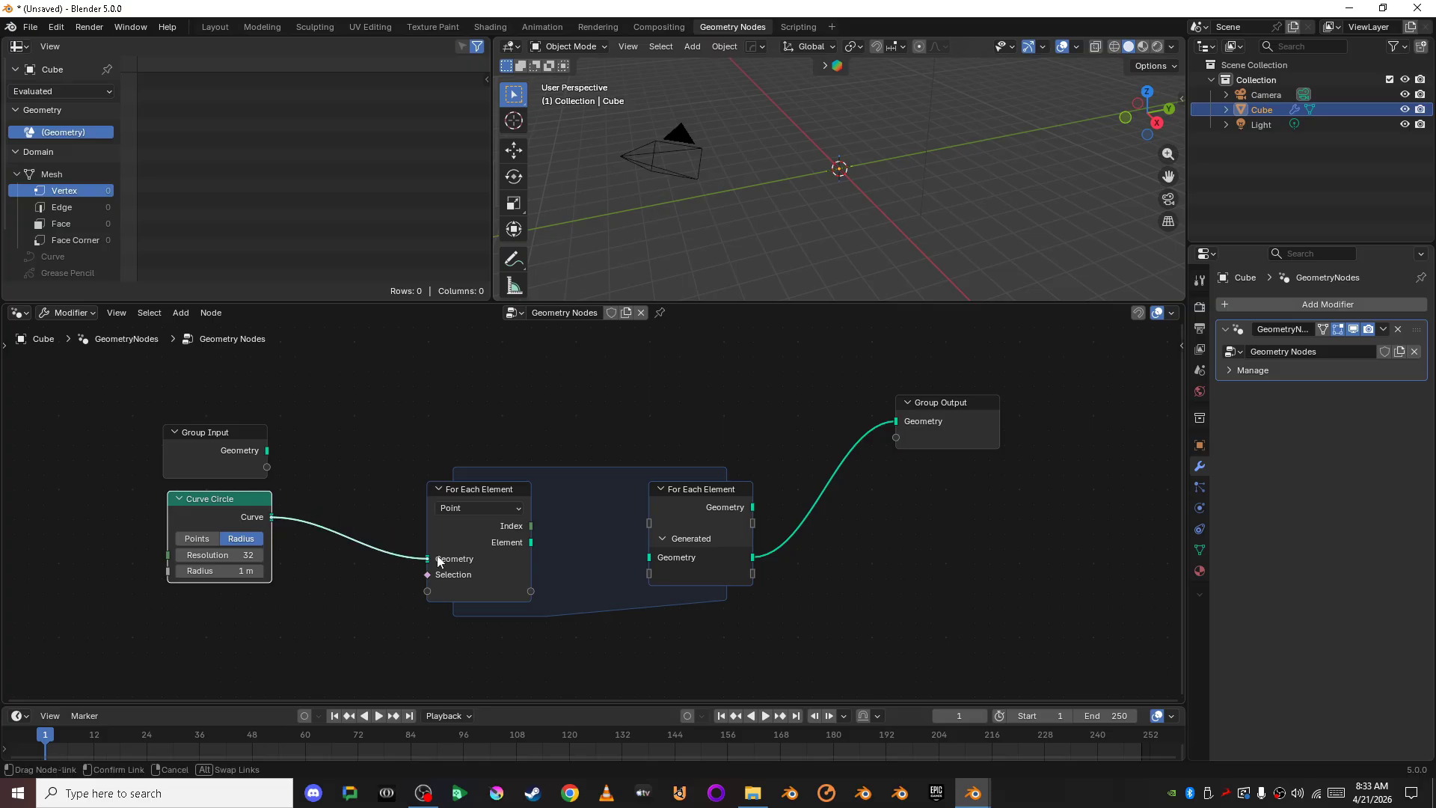
left_click_drag(531, 542, 649, 557)
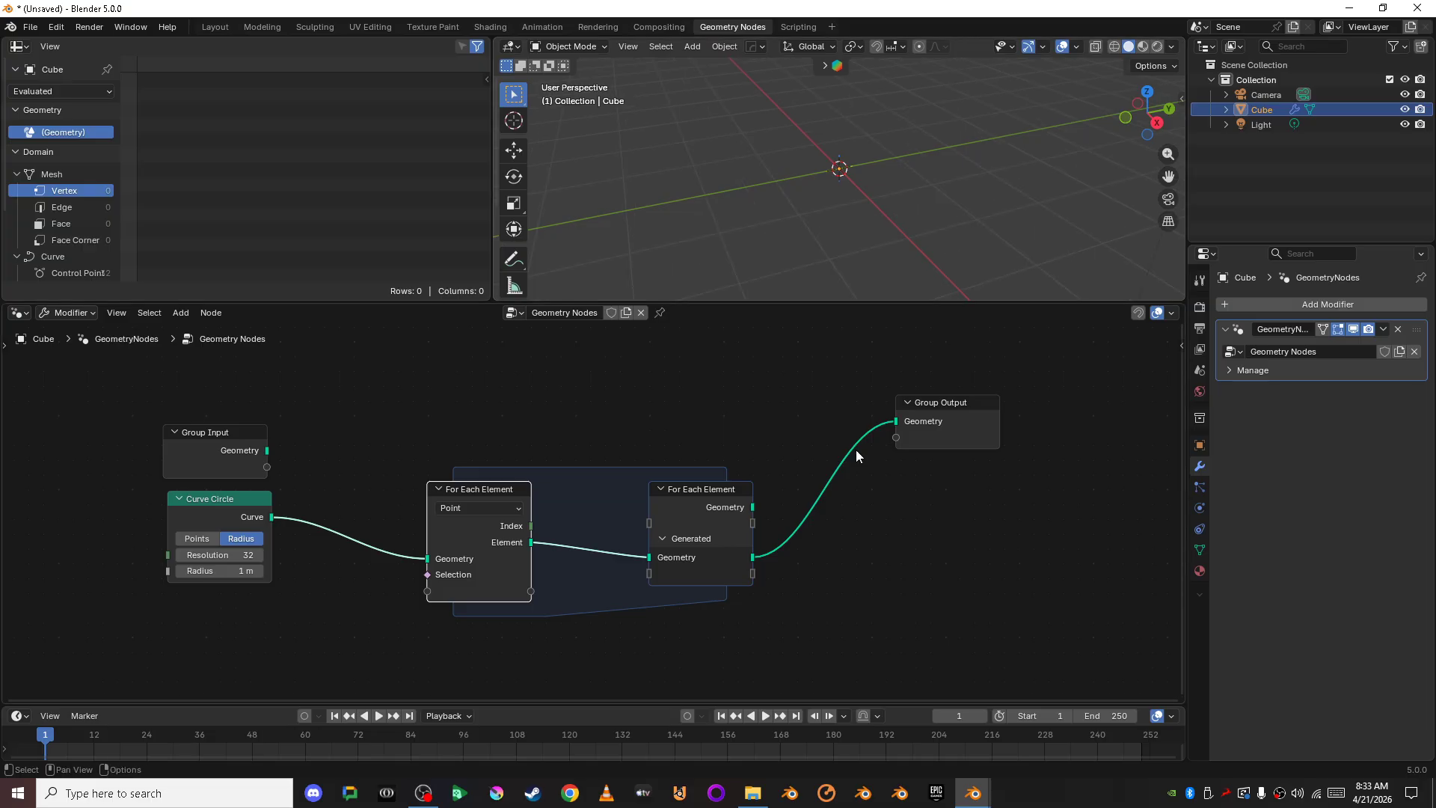
Step: Widen the For Each Element zone by moving its end node outward, and set the zone's domain to Spline
left_click_drag(716, 504, 799, 497)
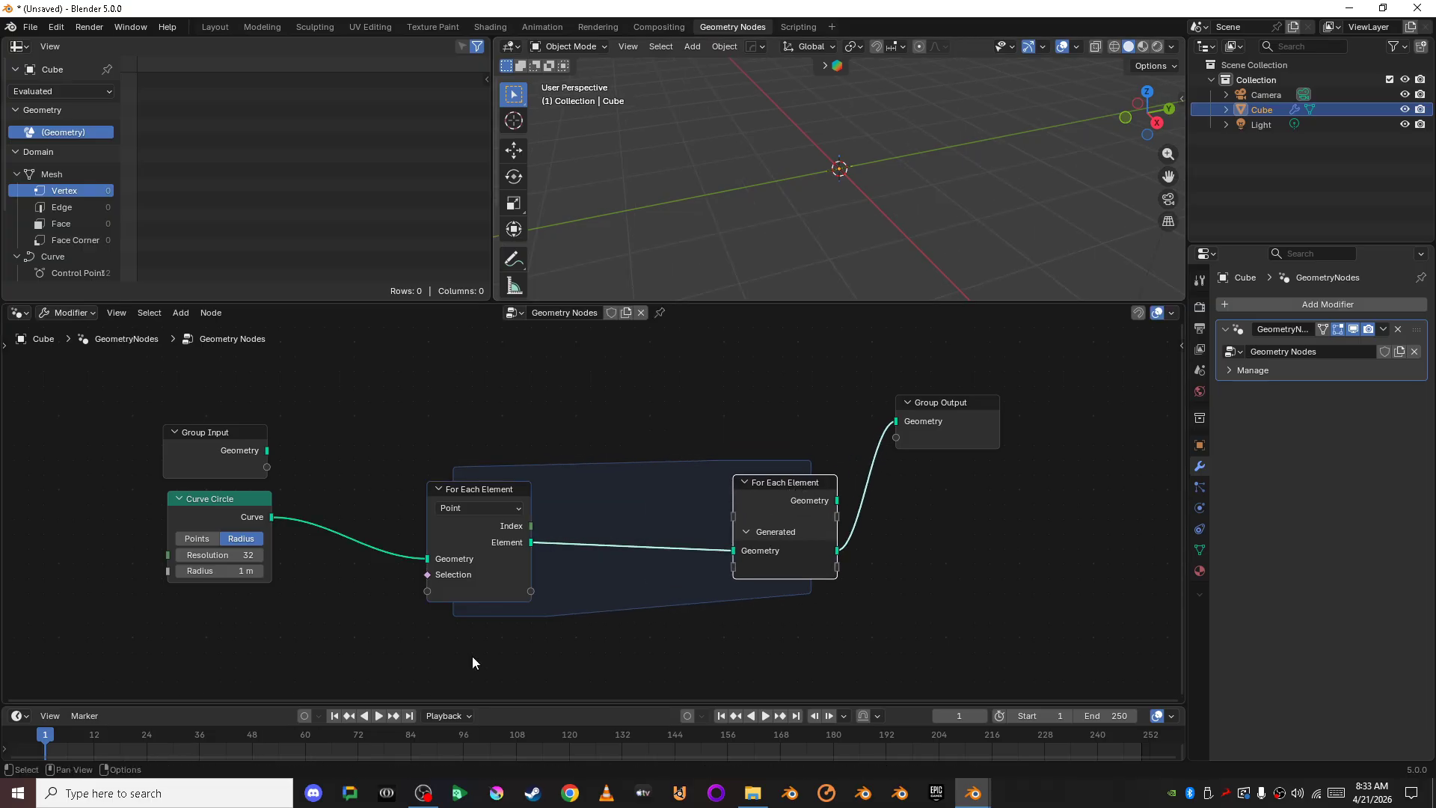
left_click(402, 419)
scroll(513, 528, "up", 2)
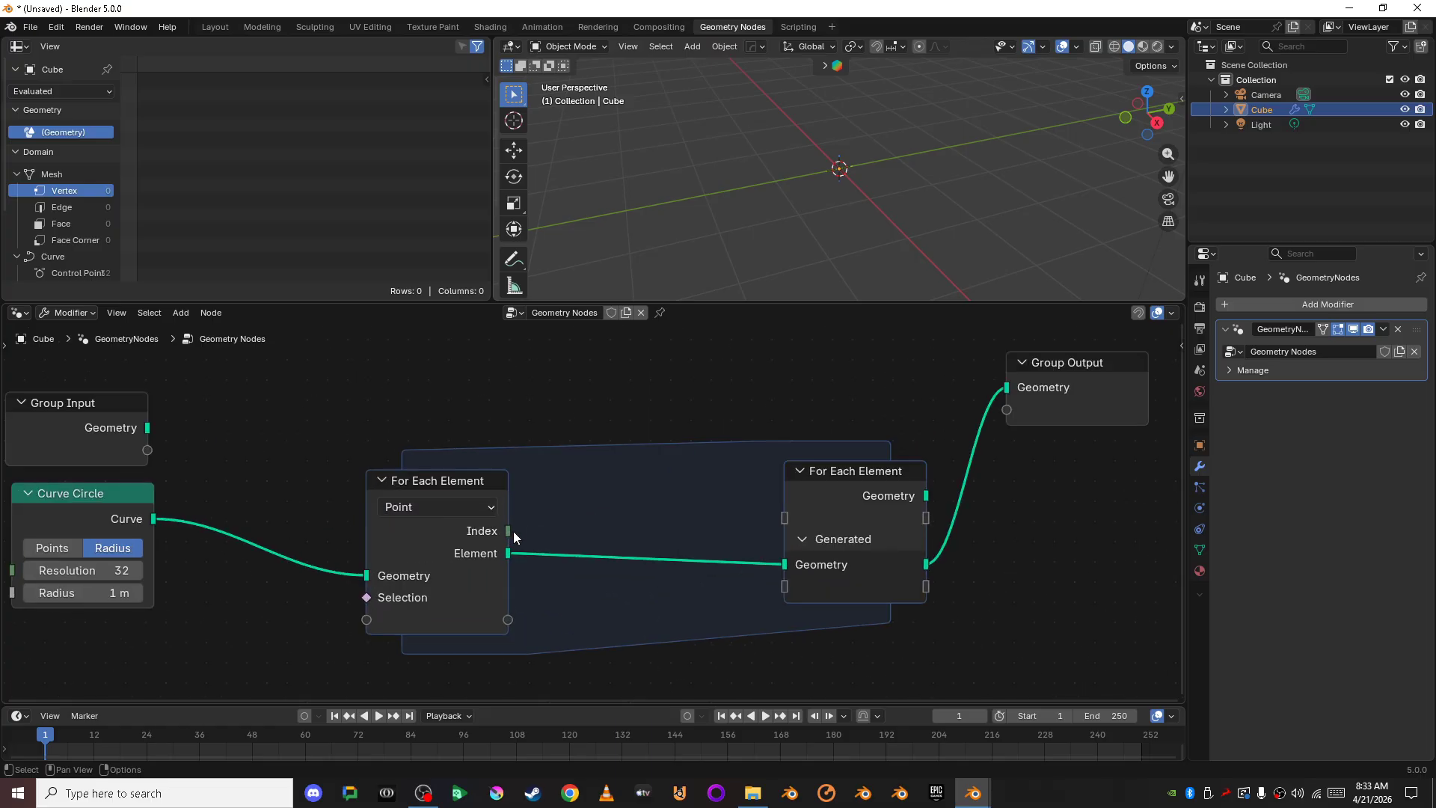
left_click(400, 508)
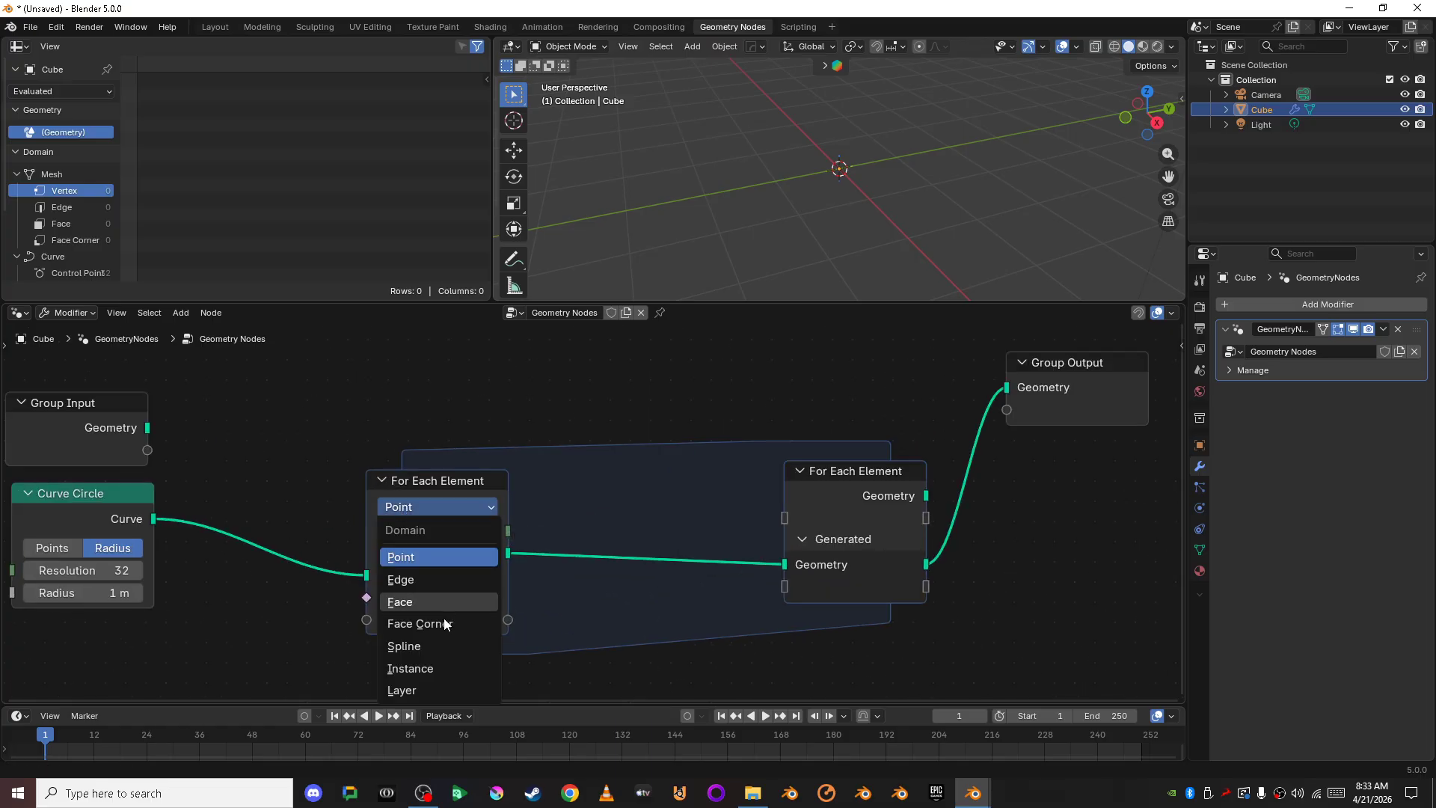
left_click(437, 644)
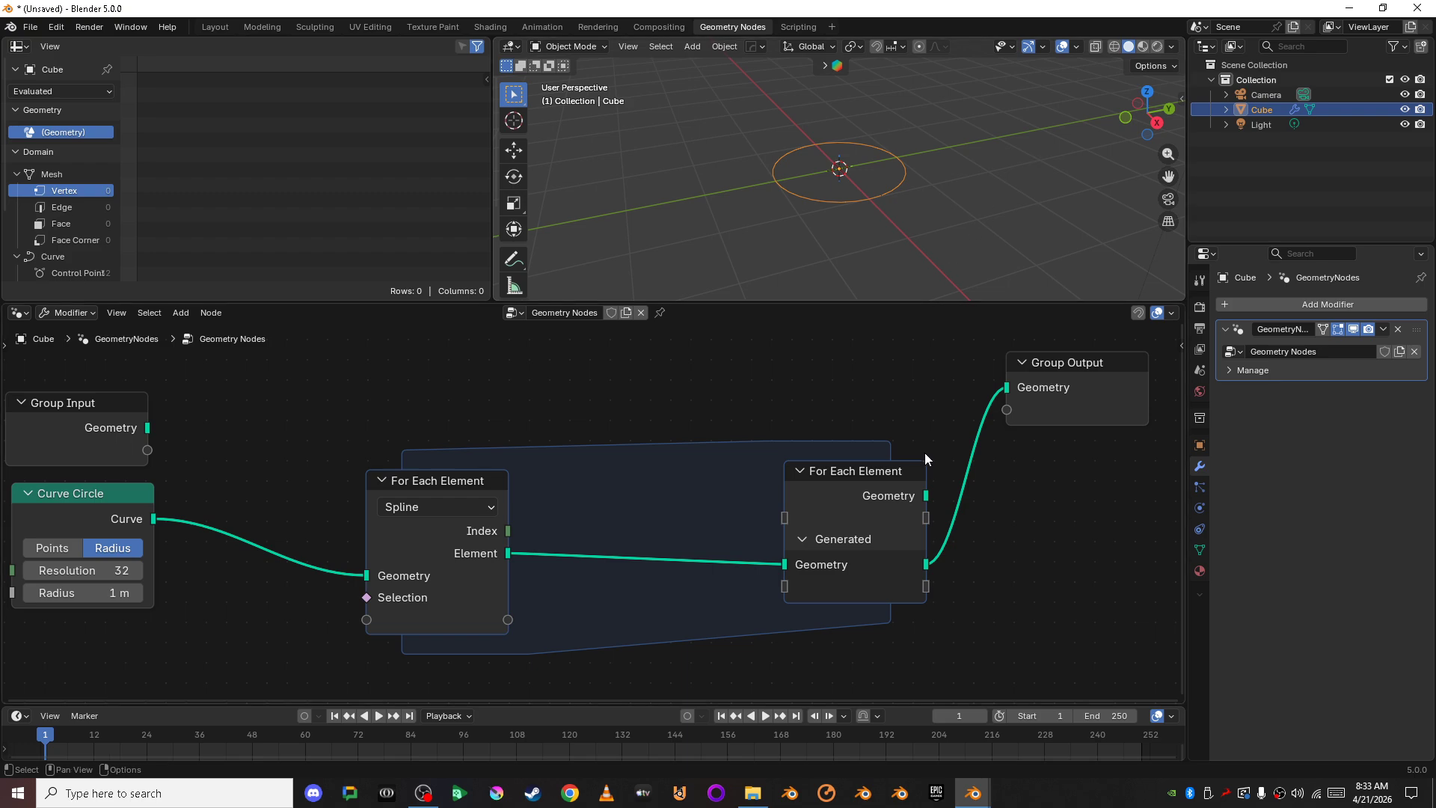
Step: Move the unused Group Input clear above the Curve Circle, and shift the zone's end node and Group Output farther out to widen the zone
scroll(259, 509, "down", 5)
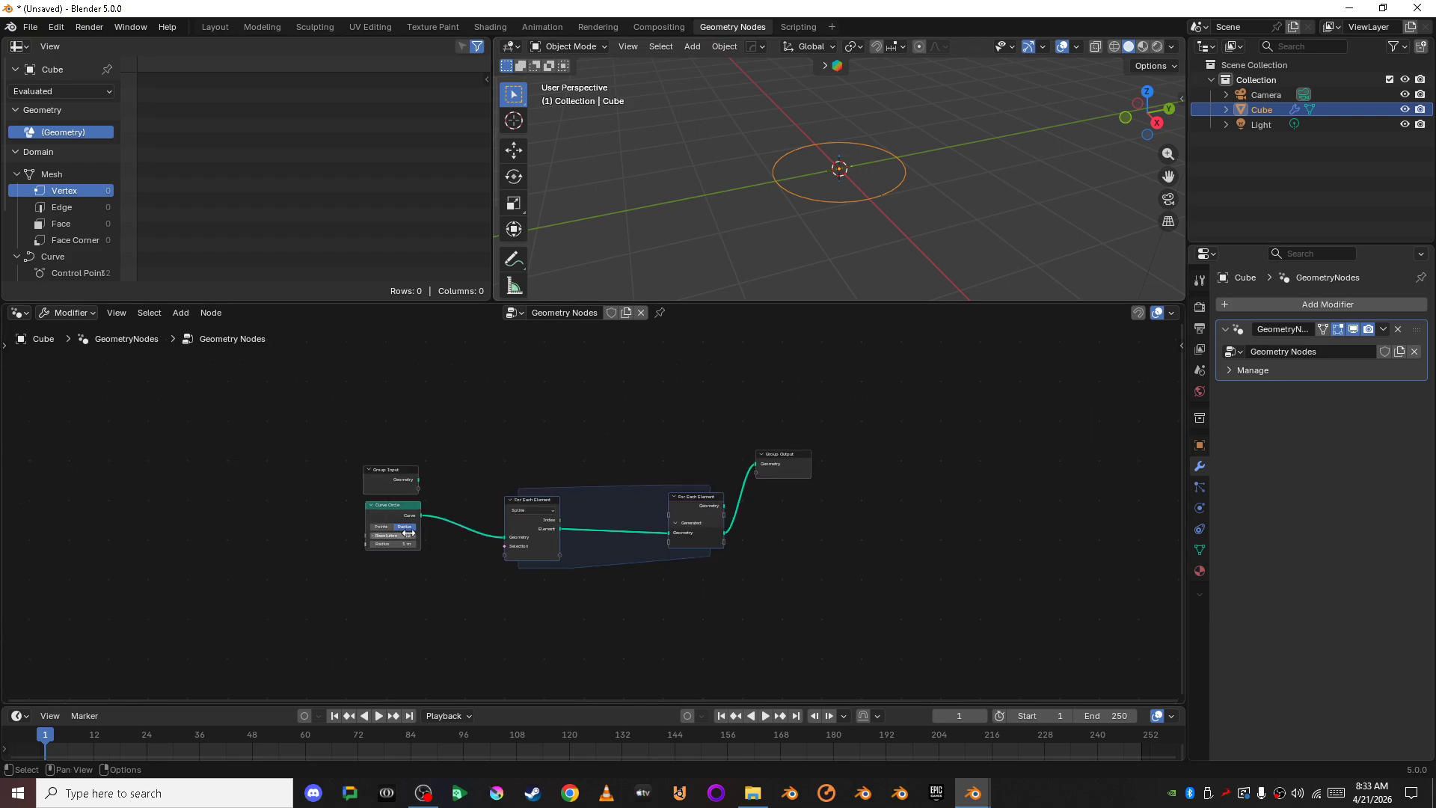
left_click_drag(383, 479, 399, 397)
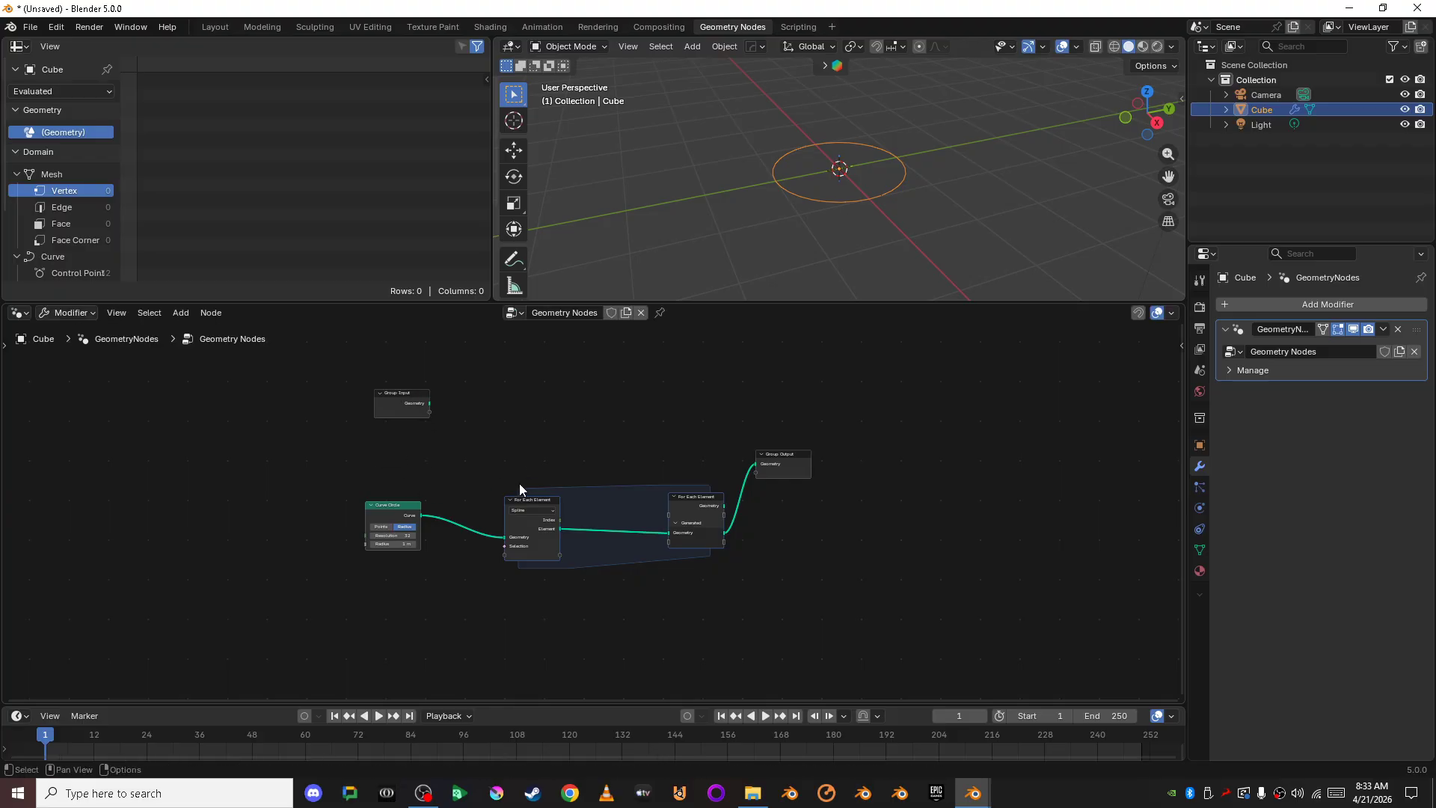
left_click_drag(305, 522, 528, 586)
left_click(533, 510)
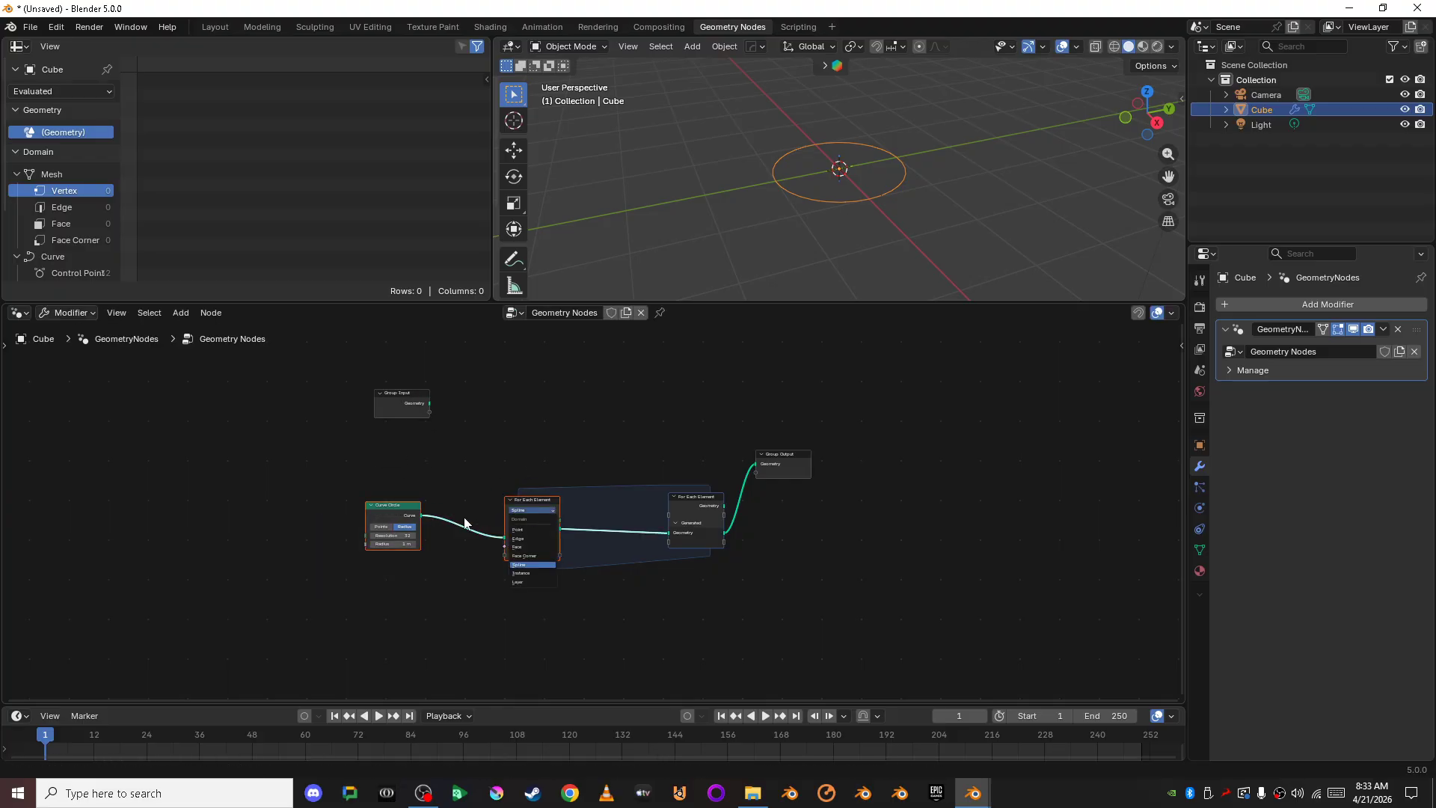
left_click(513, 470)
scroll(498, 449, "up", 3)
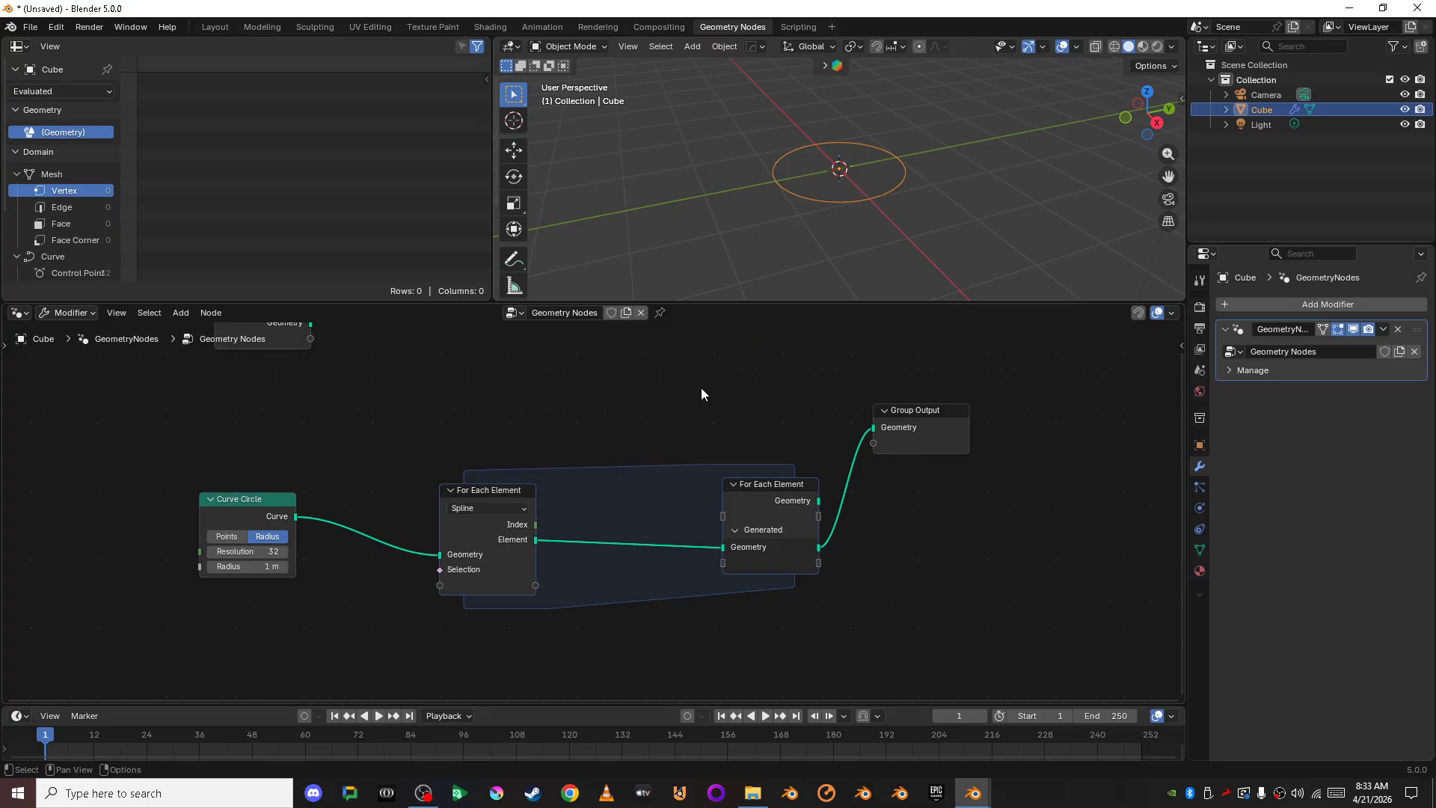
left_click_drag(800, 401, 948, 611)
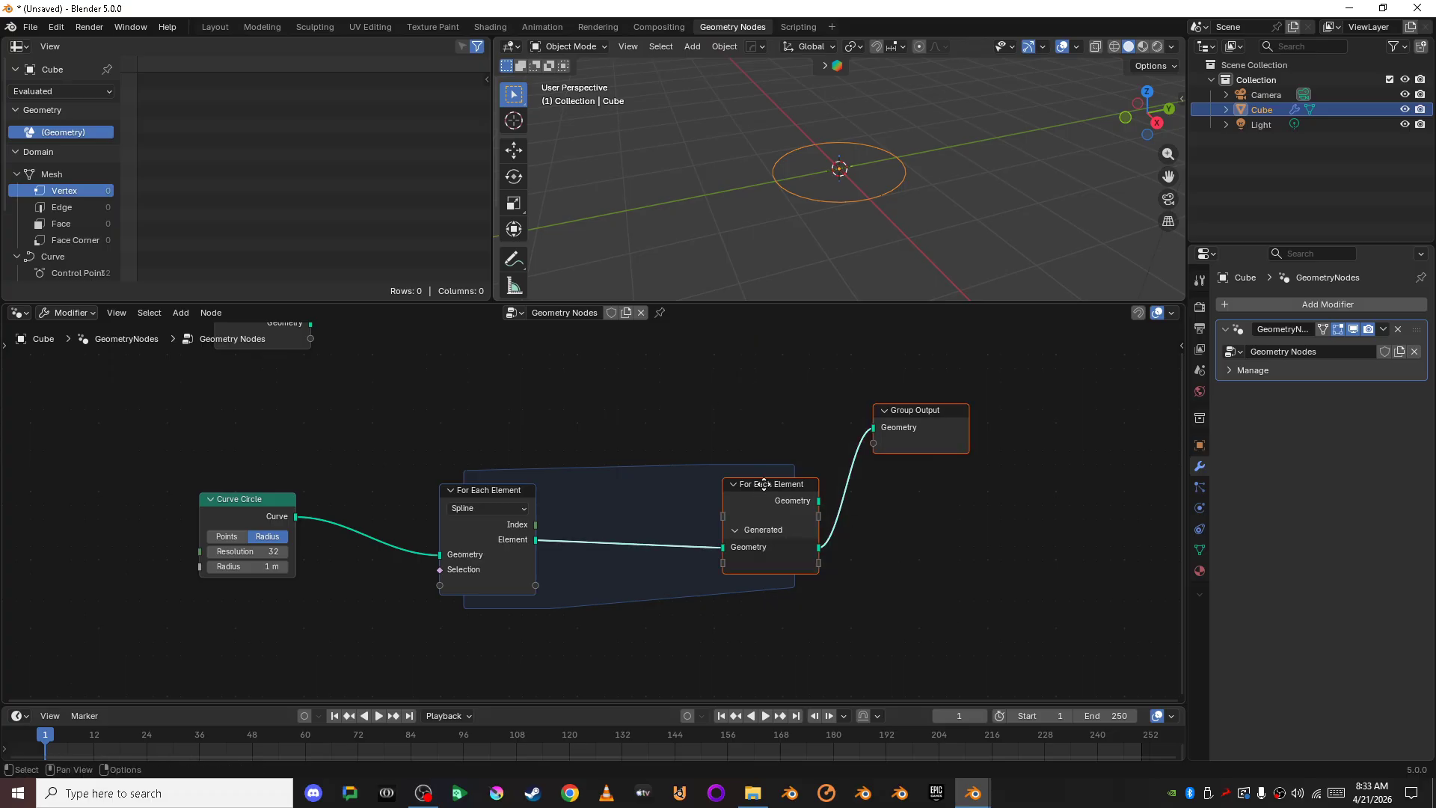
left_click_drag(764, 484, 982, 486)
Step: Insert a Duplicate Elements node on the link between Curve Circle and the For Each Element zone
left_click(488, 419)
scroll(493, 419, "up", 1)
middle_click_drag(500, 419, 811, 337)
left_click_drag(550, 416, 413, 422)
left_click(553, 537)
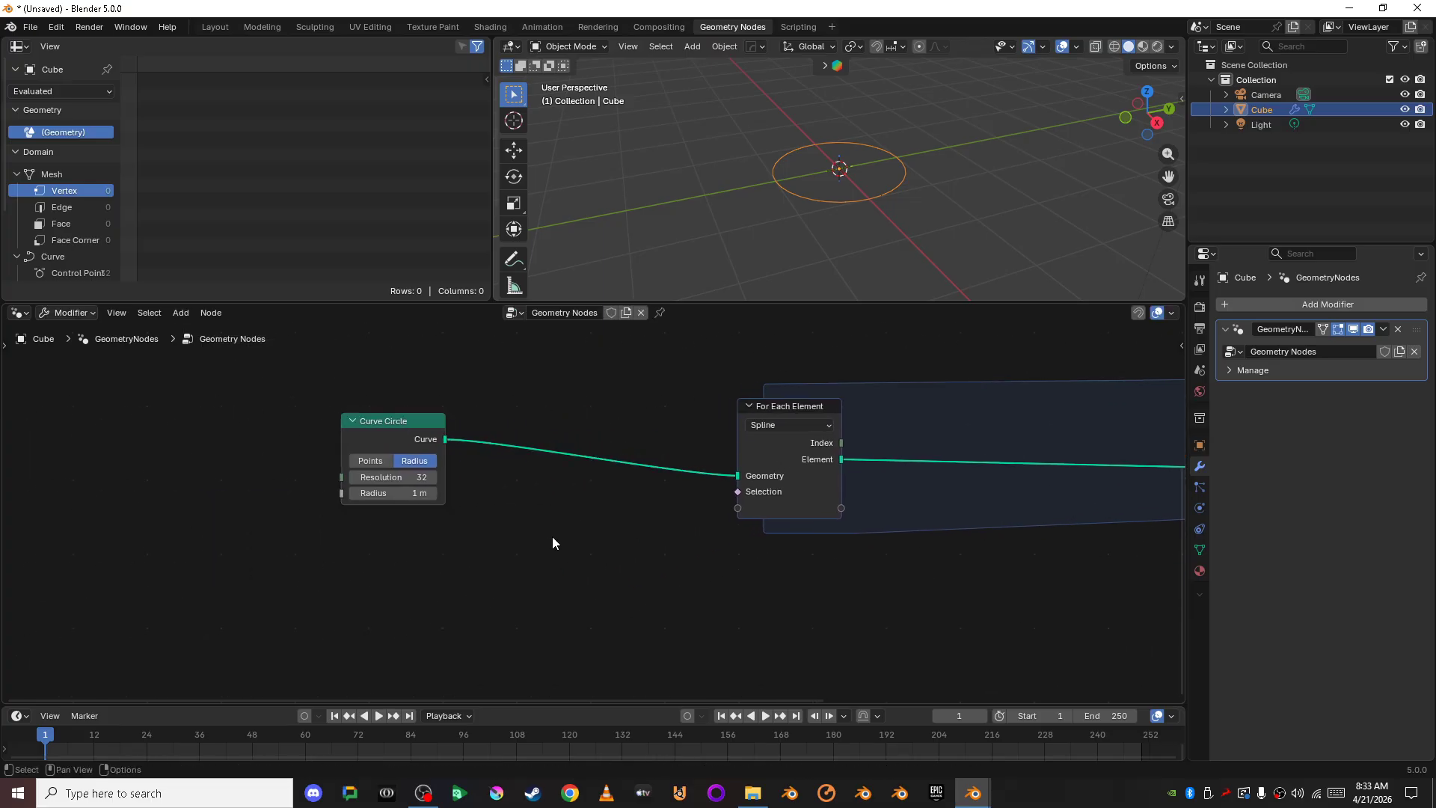
middle_click_drag(552, 536, 437, 545)
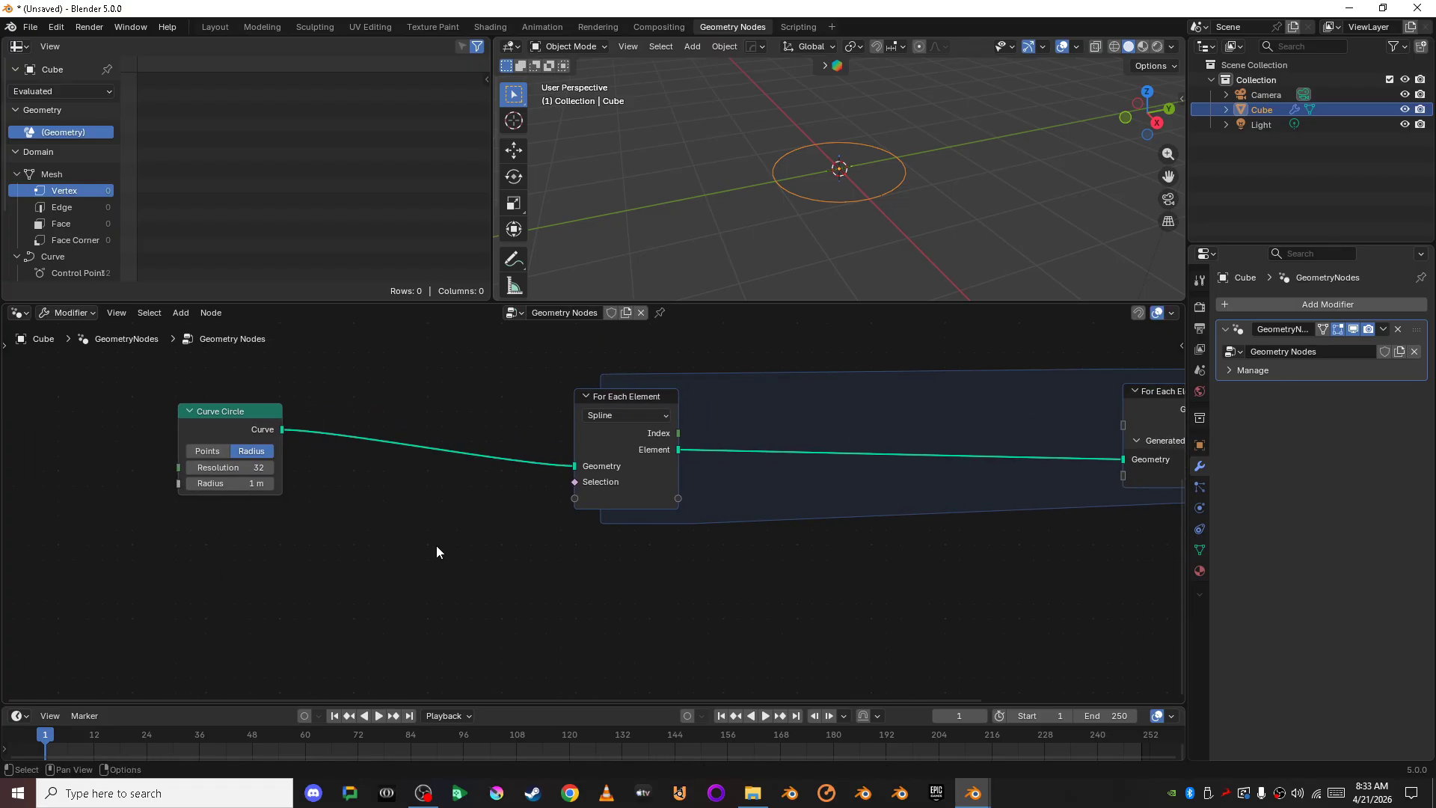
key("shift+a")
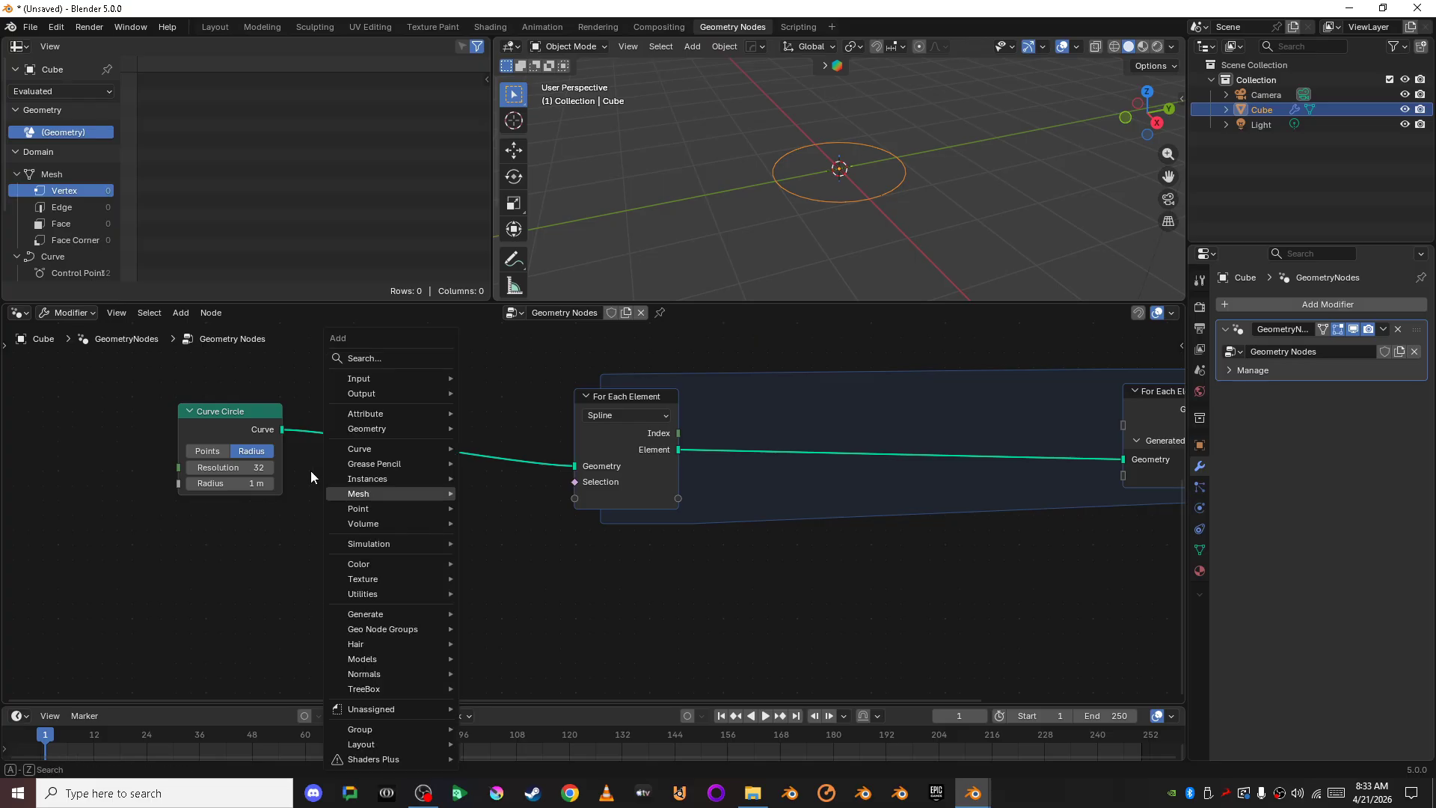
left_click(392, 359)
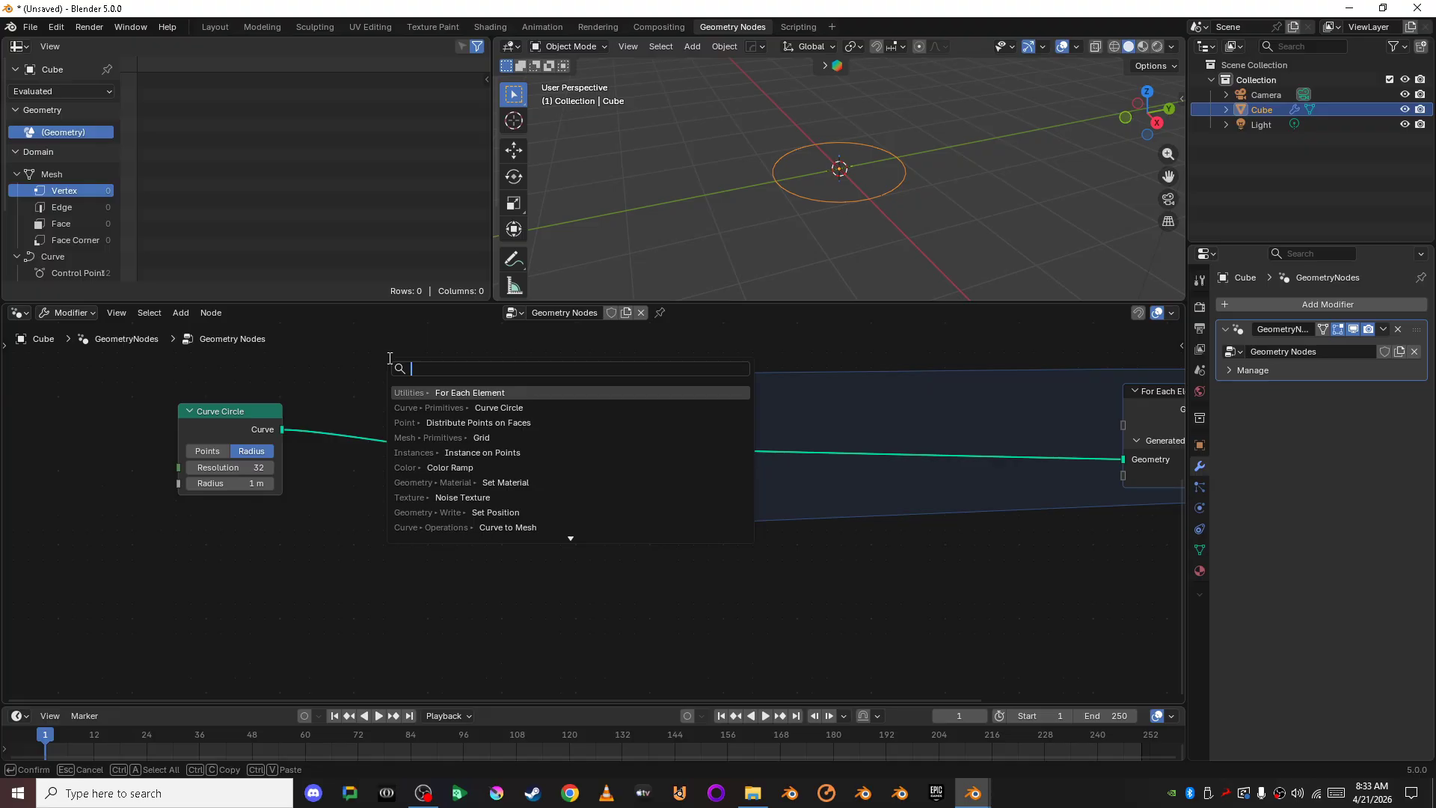
type("duplic")
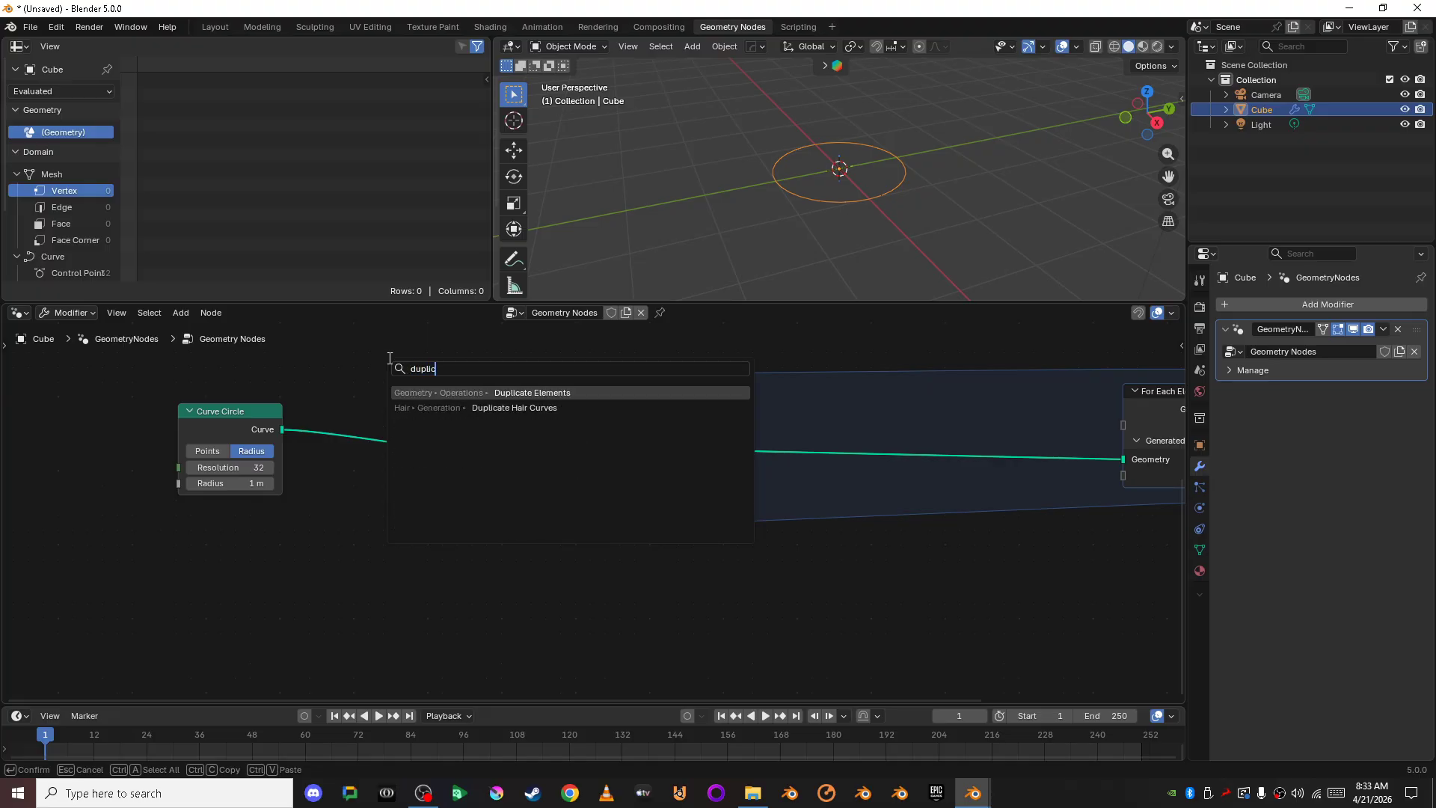
key("Return")
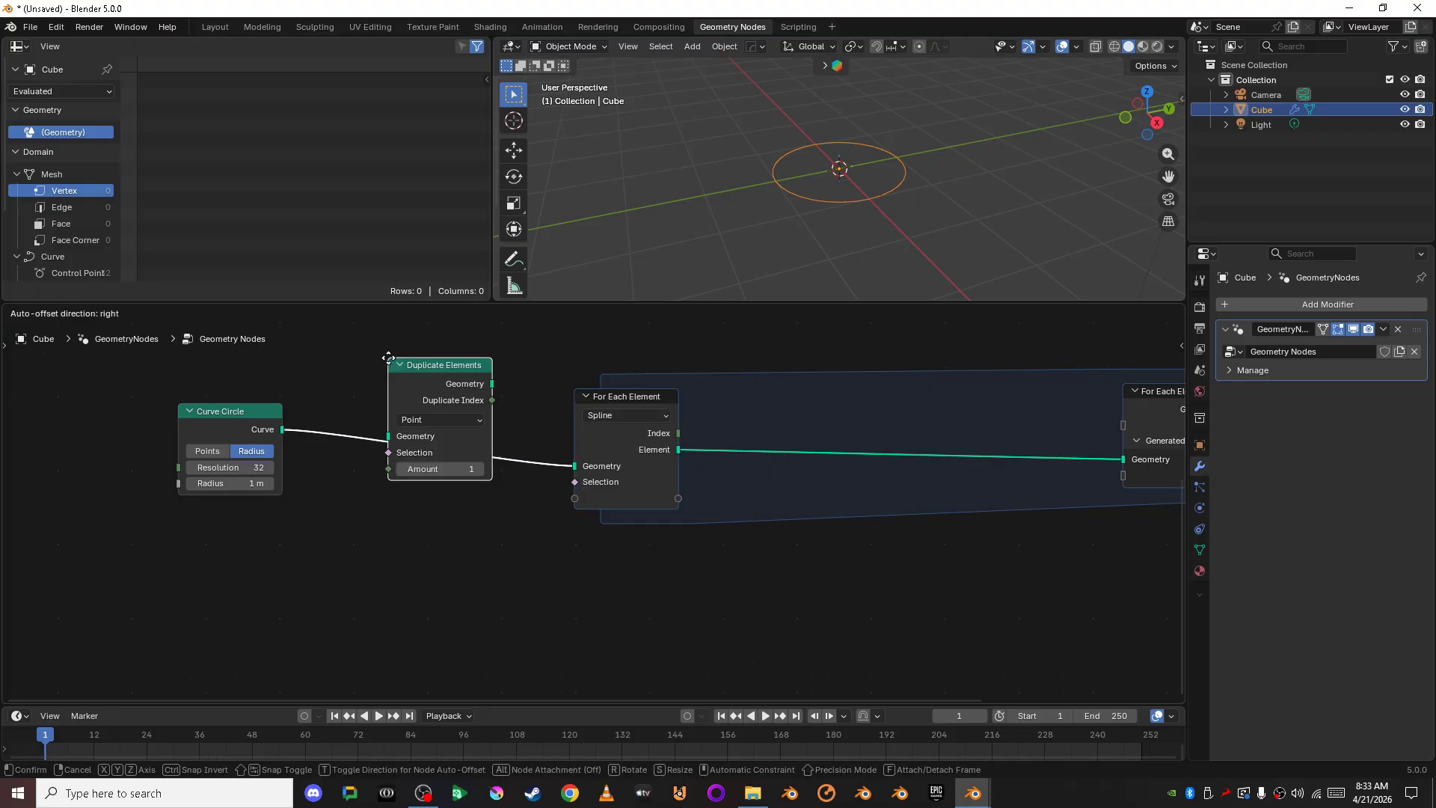
left_click(359, 404)
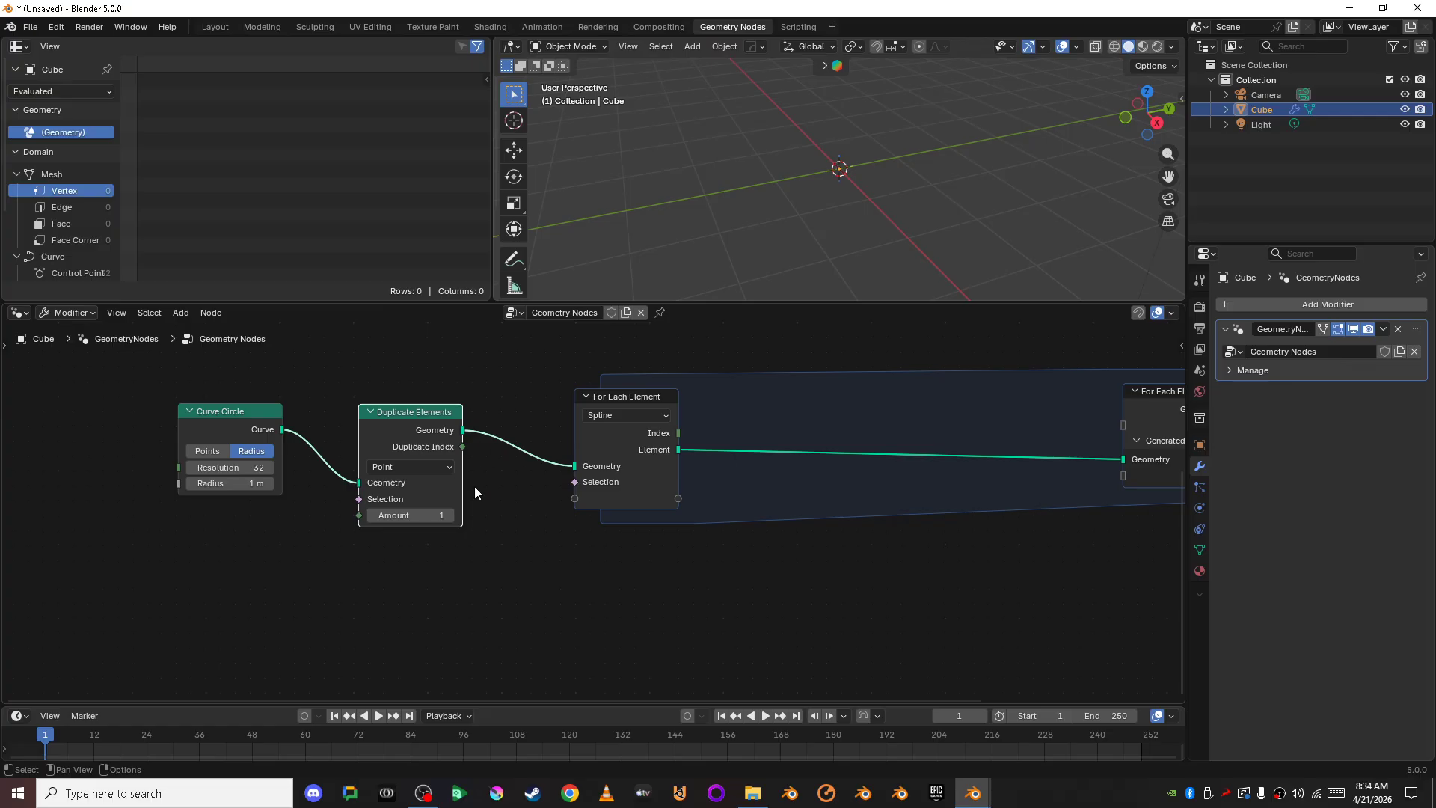
left_click(563, 601)
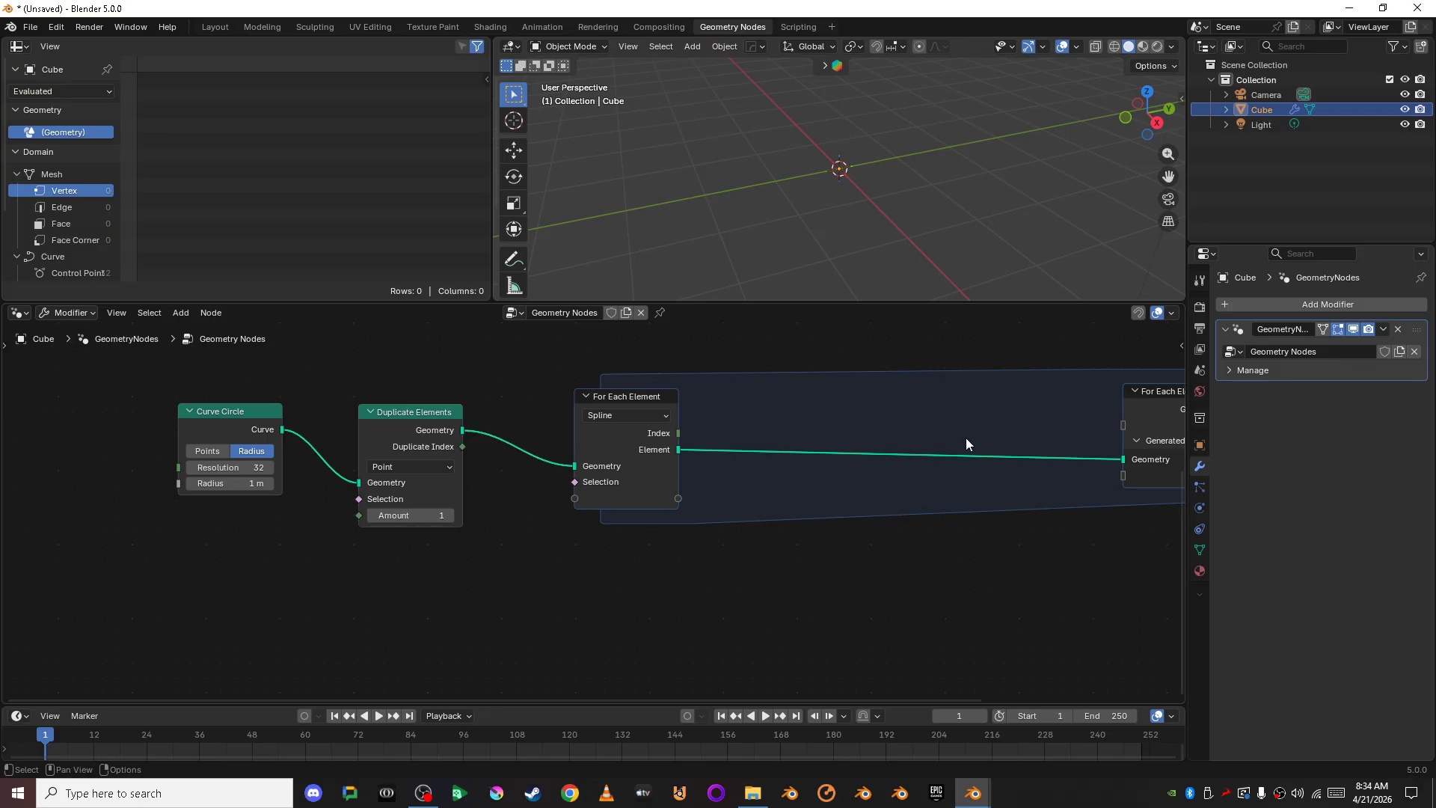
Step: Set the Duplicate Elements node's domain to Spline
scroll(397, 572, "up", 2)
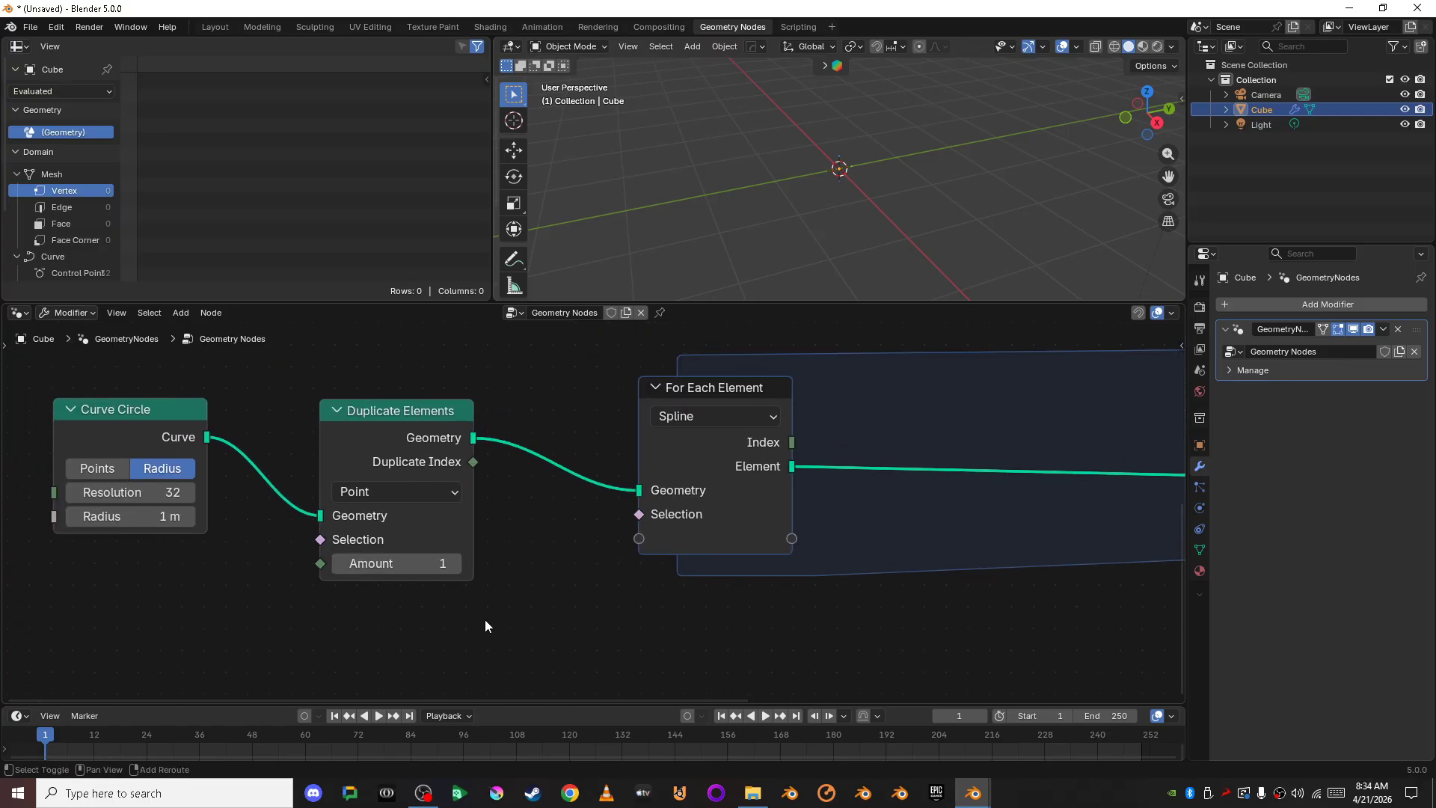
left_click(446, 494)
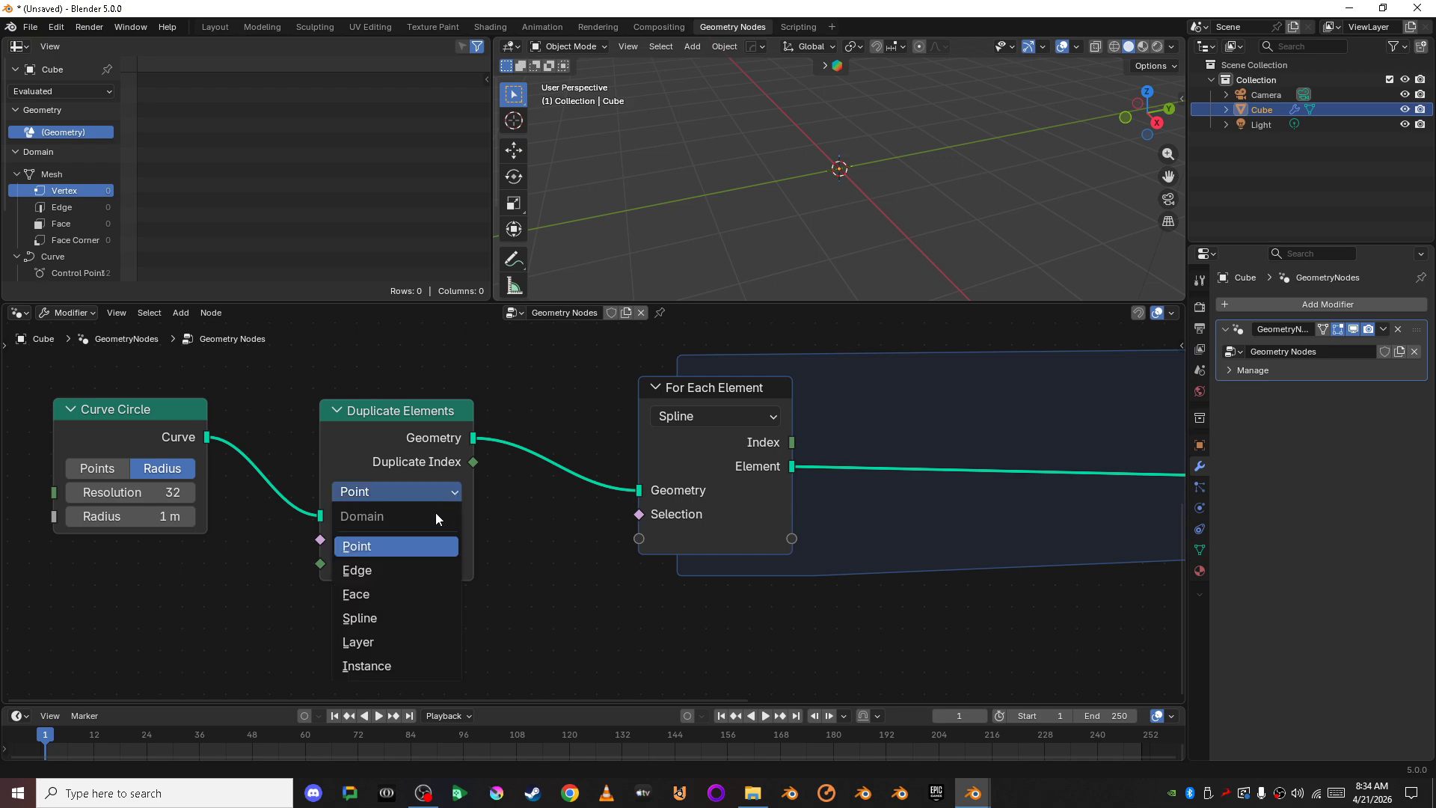
left_click(400, 619)
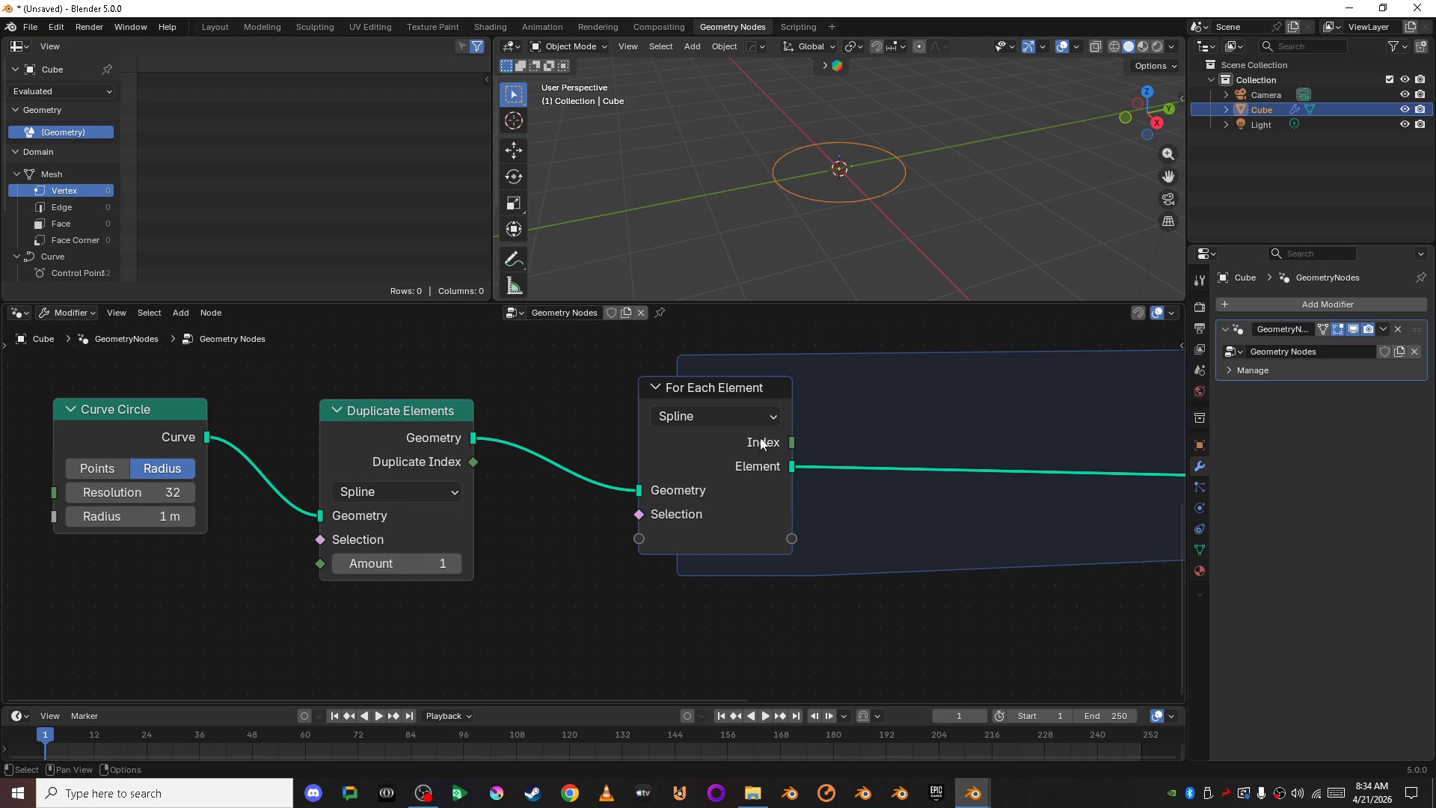
Step: Move the Group Output node farther away from the For Each Element zone's end node
scroll(731, 484, "down", 3)
middle_click_drag(835, 598, 571, 609)
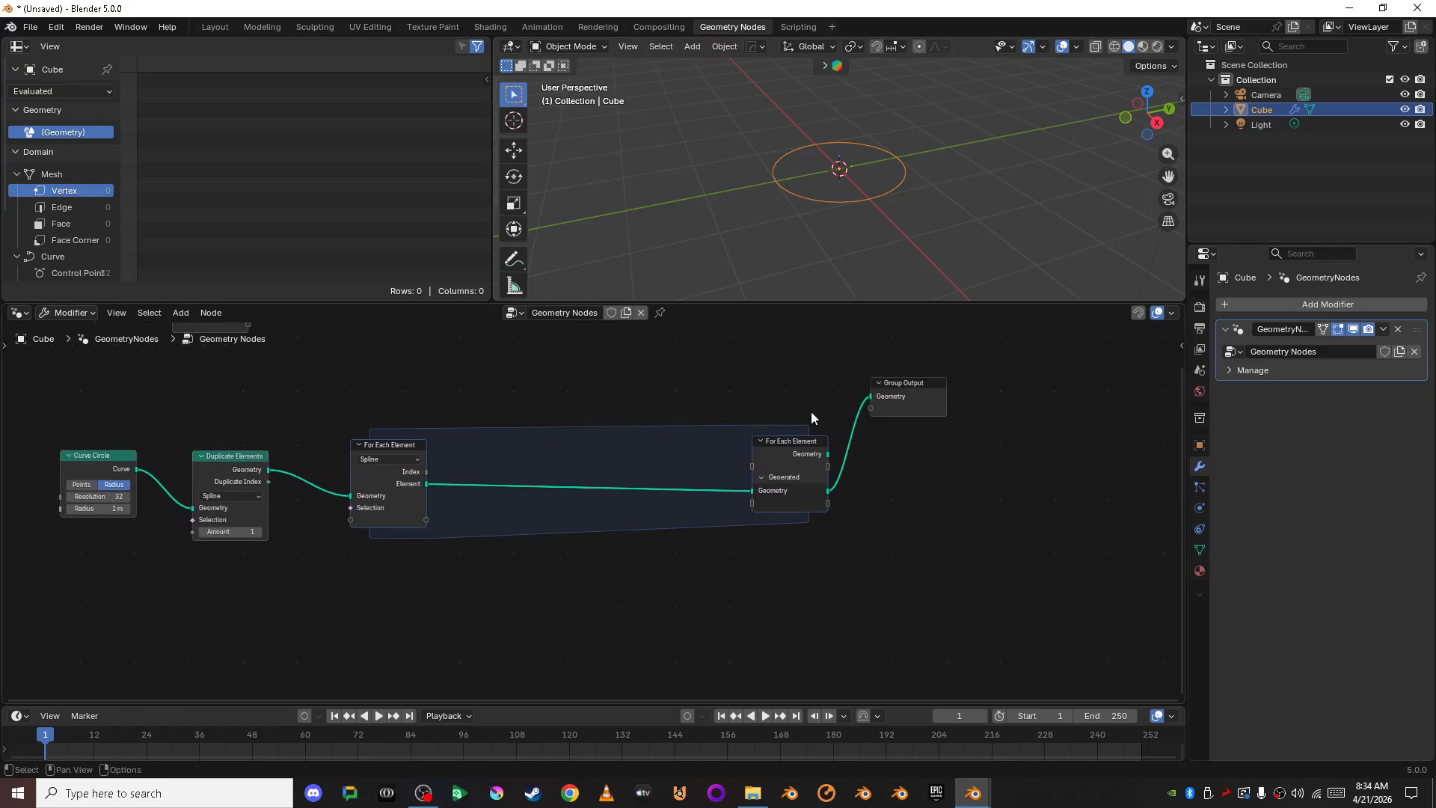
left_click_drag(927, 395, 1111, 364)
scroll(1025, 492, "down", 4)
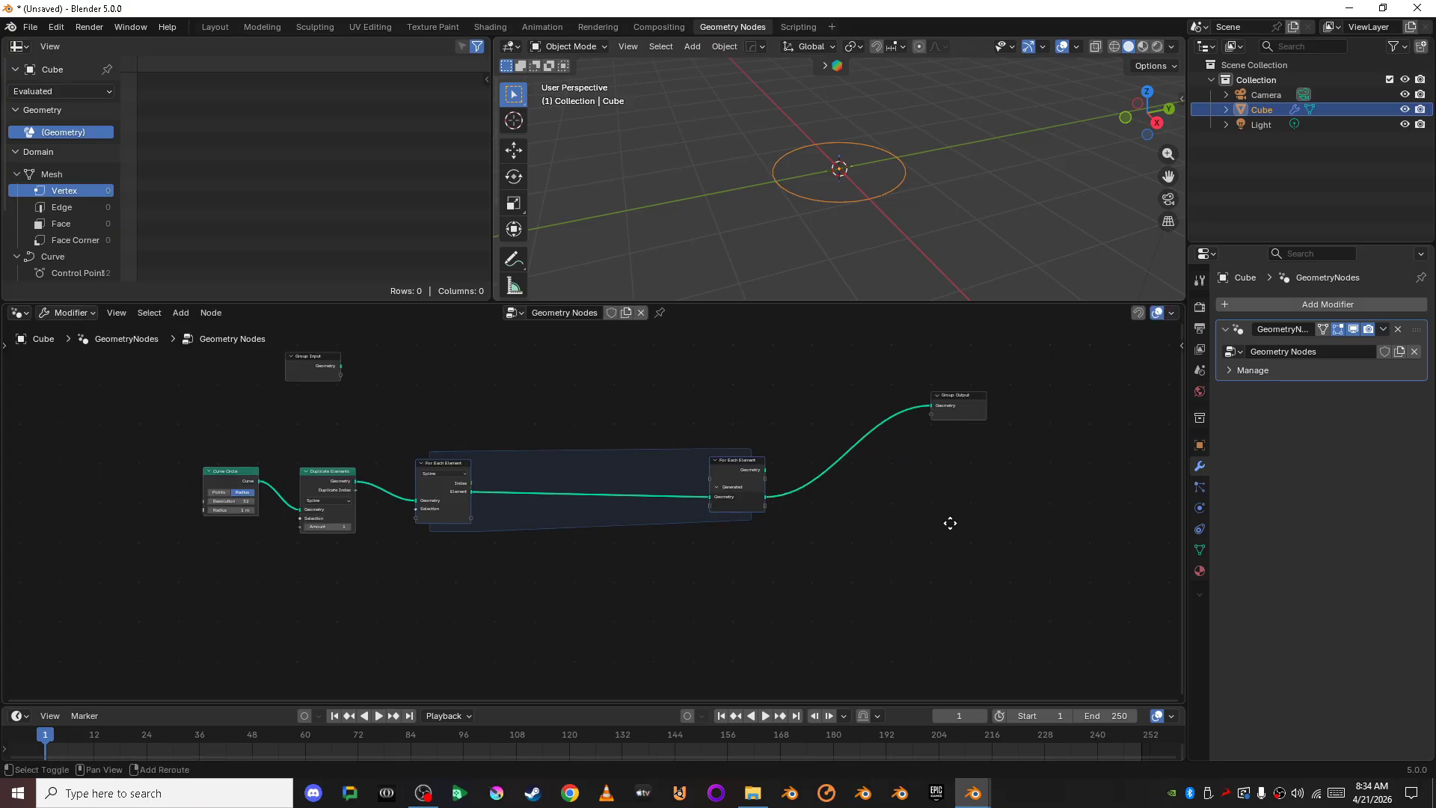
middle_click_drag(949, 523, 740, 539)
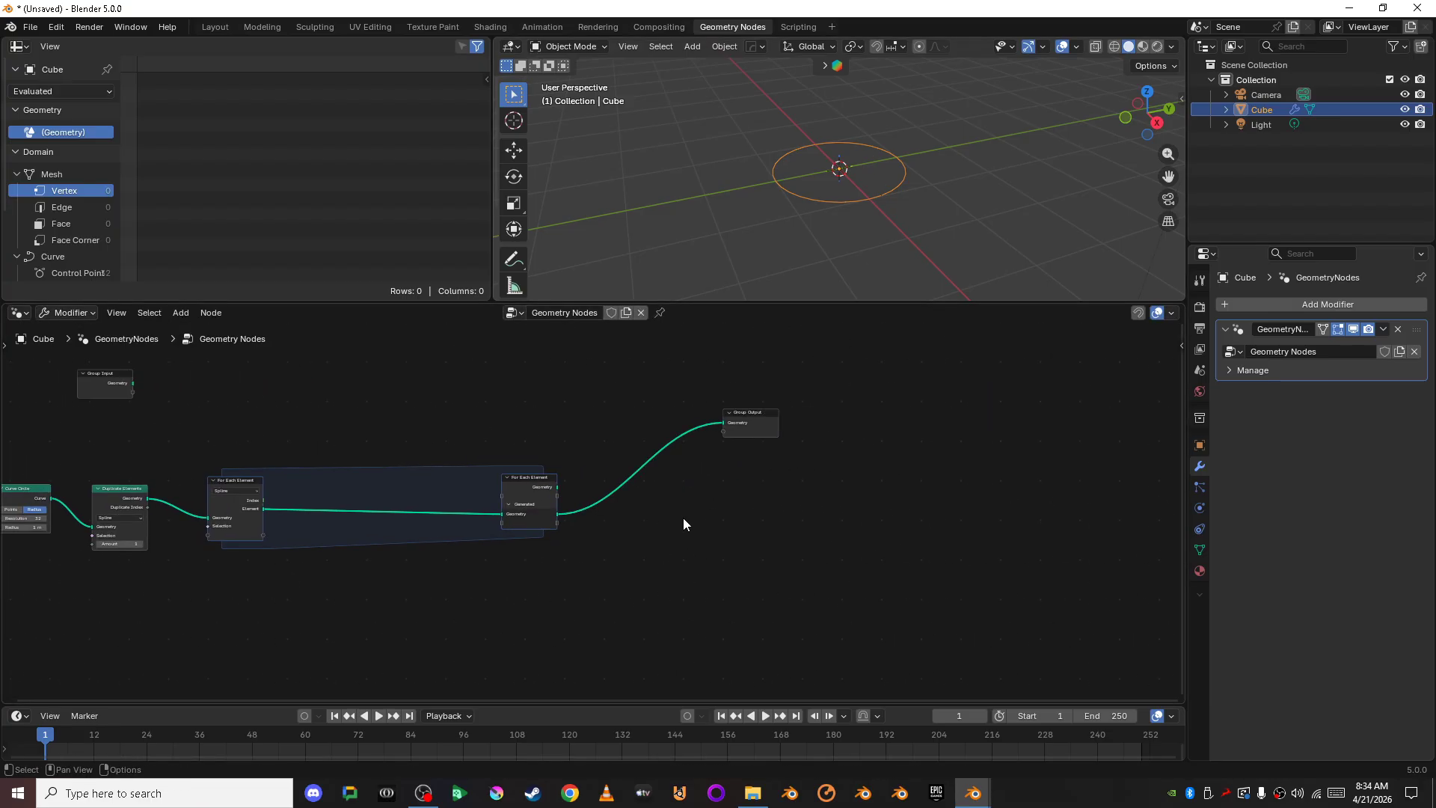
Step: Set the Duplicate Elements node's amount to 10
scroll(599, 520, "up", 2)
middle_click_drag(529, 613, 747, 573)
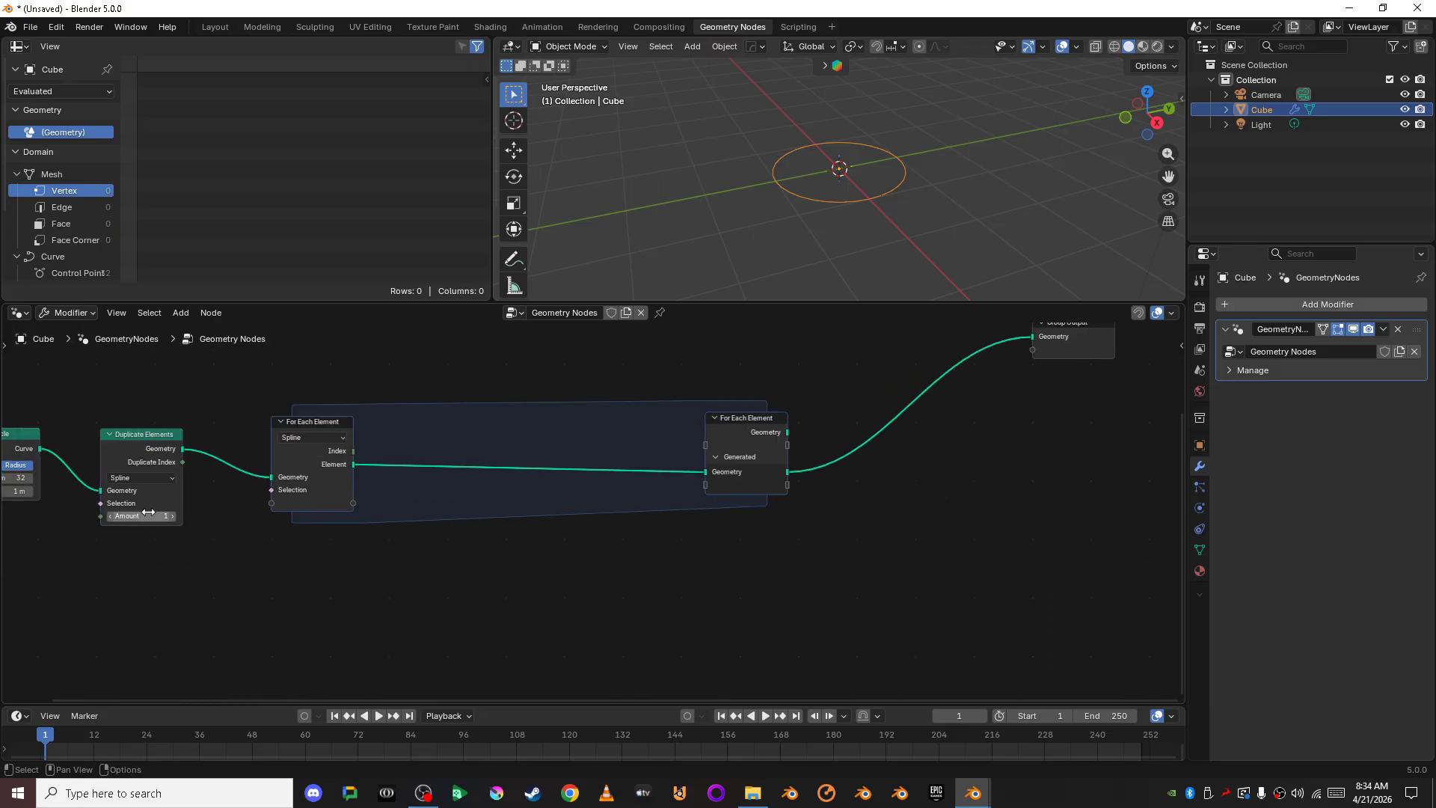
left_click(174, 518)
left_click(174, 518)
left_click(173, 518)
left_click(174, 518)
left_click(173, 518)
left_click(173, 517)
Step: Insert a Split to Instances node on the link inside the For Each Element zone, just before the zone's end node
key("shift+a")
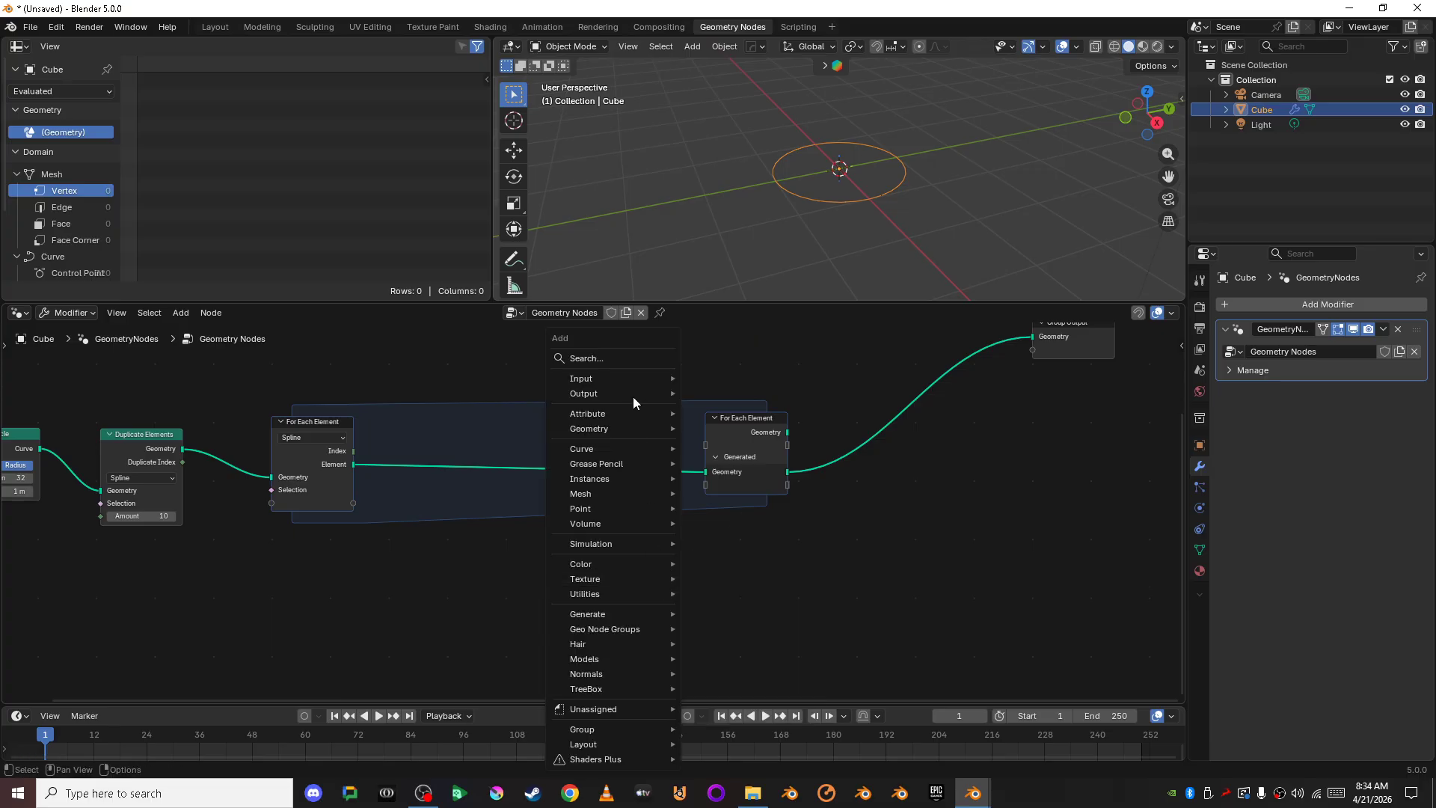
left_click(627, 359)
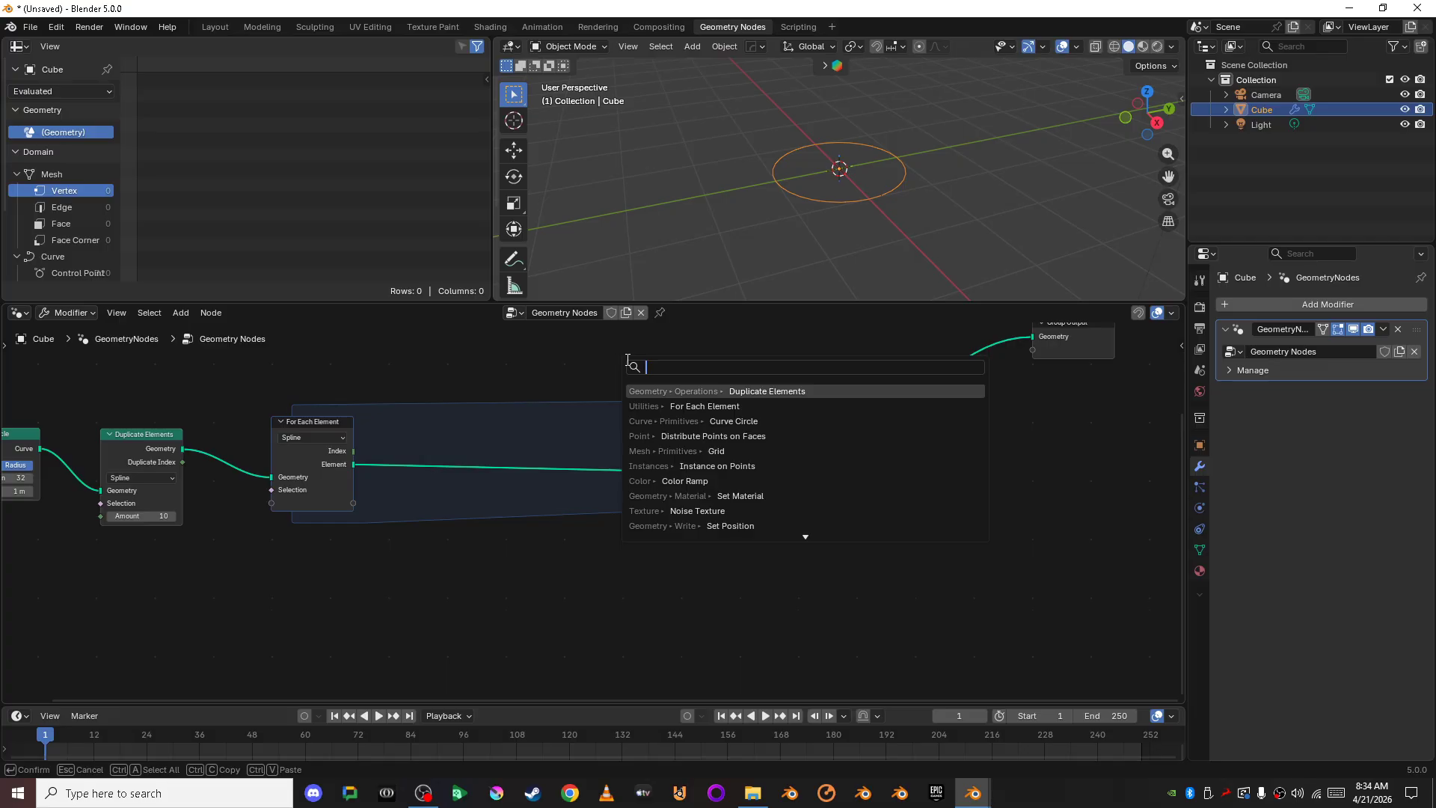
type("Split t")
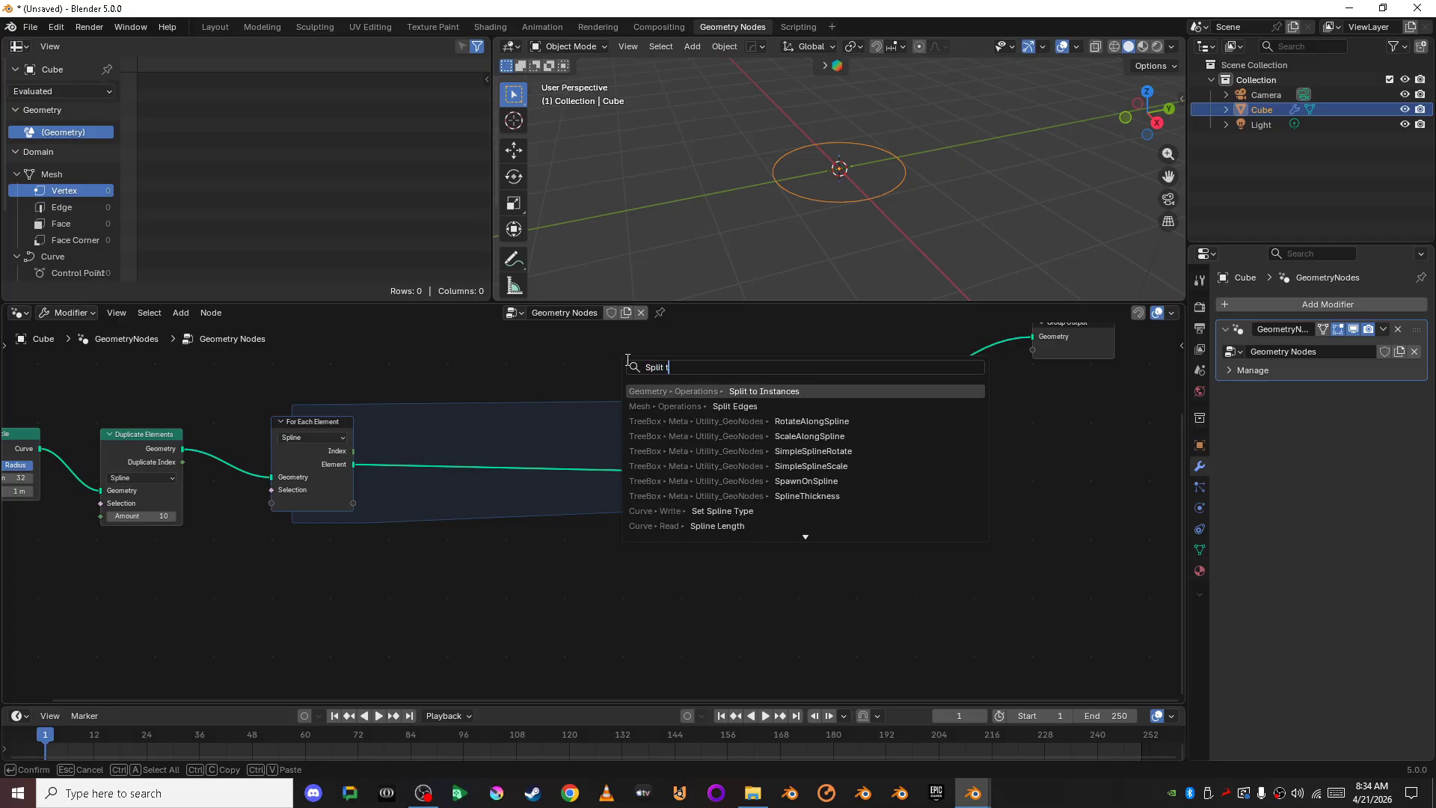
type("o ins")
key("Return")
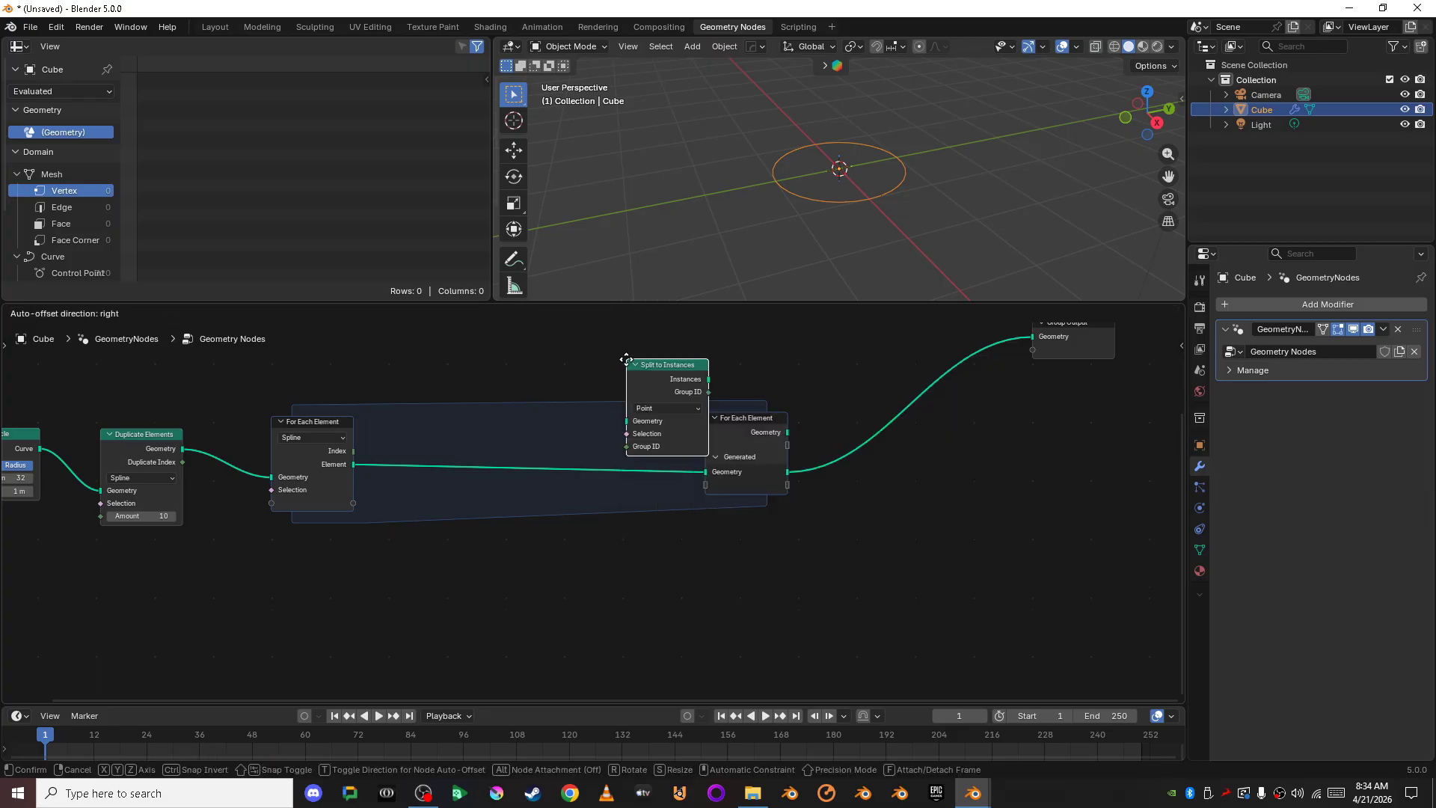
left_click(595, 432)
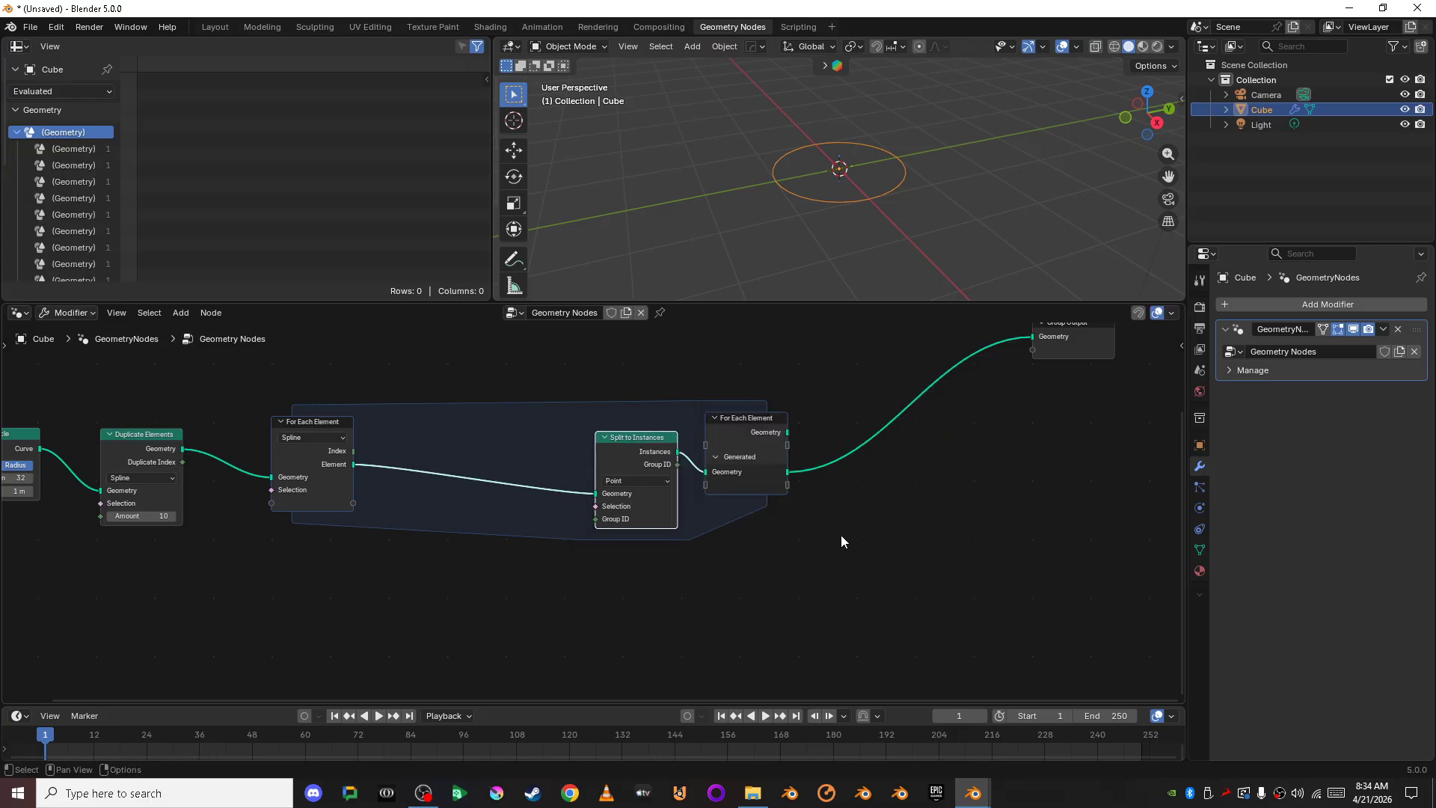
Step: Shift the Group Output node farther out again to open a wide gap after the zone for more nodes
scroll(603, 479, "up", 2)
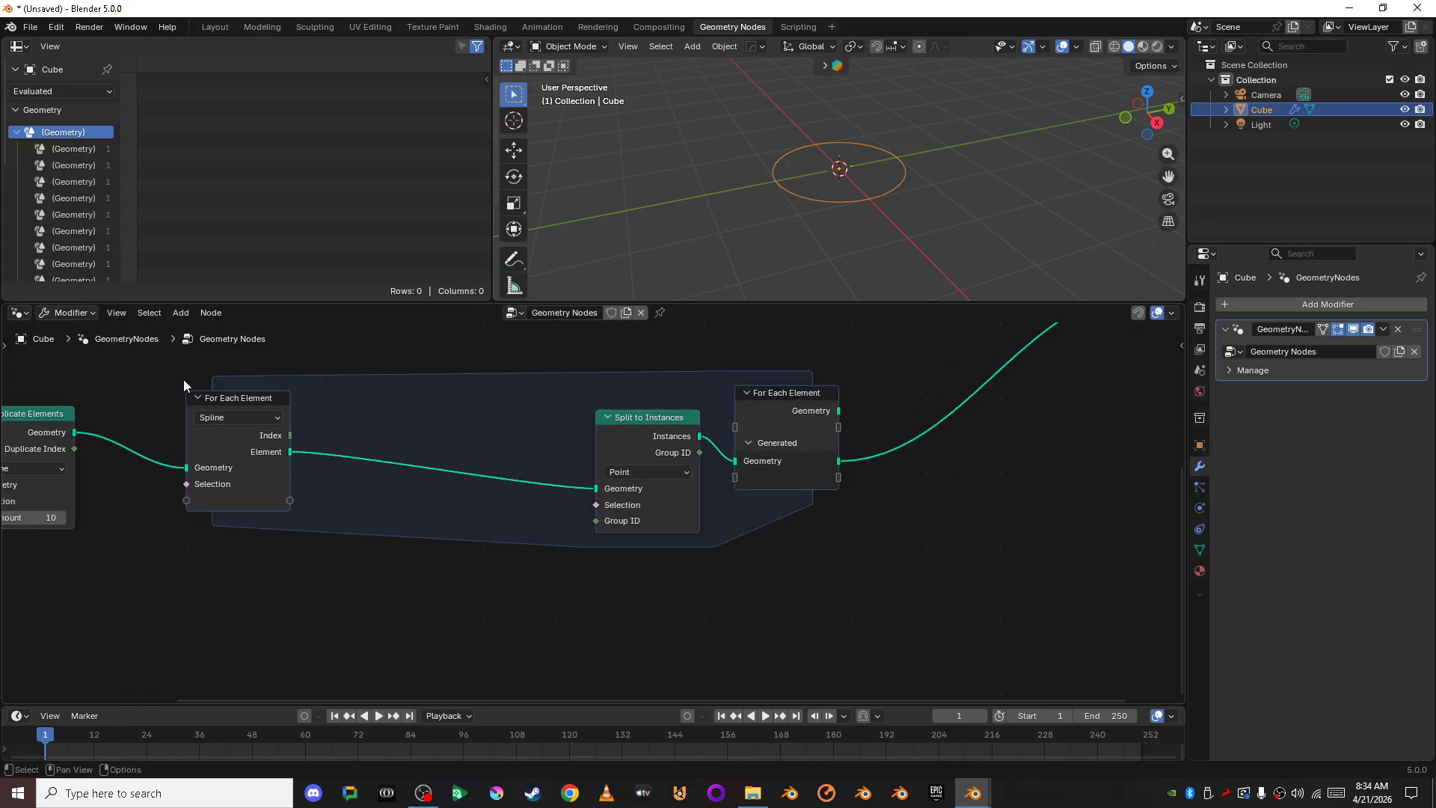
scroll(395, 513, "down", 2)
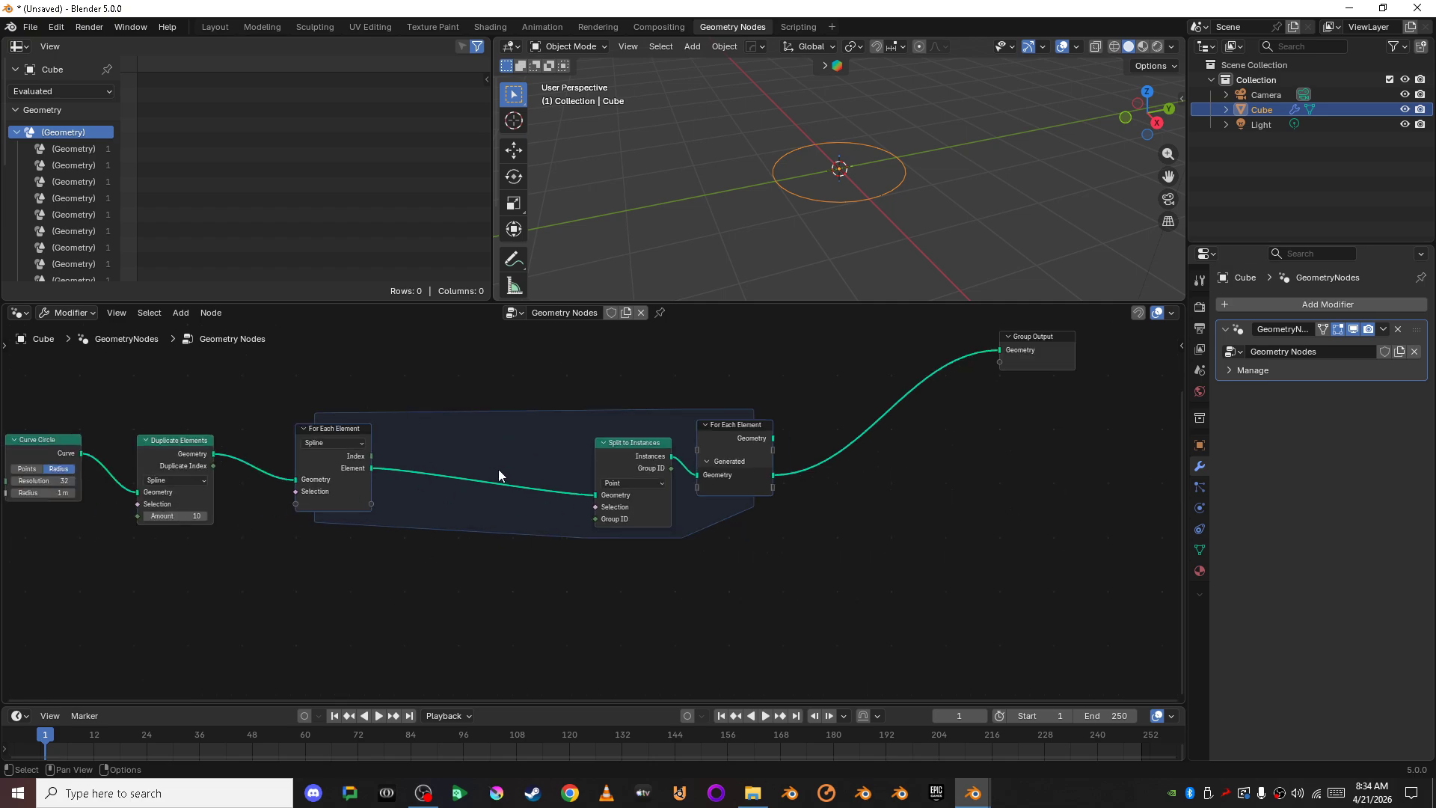
scroll(957, 537, "up", 1)
middle_click_drag(958, 536, 538, 538)
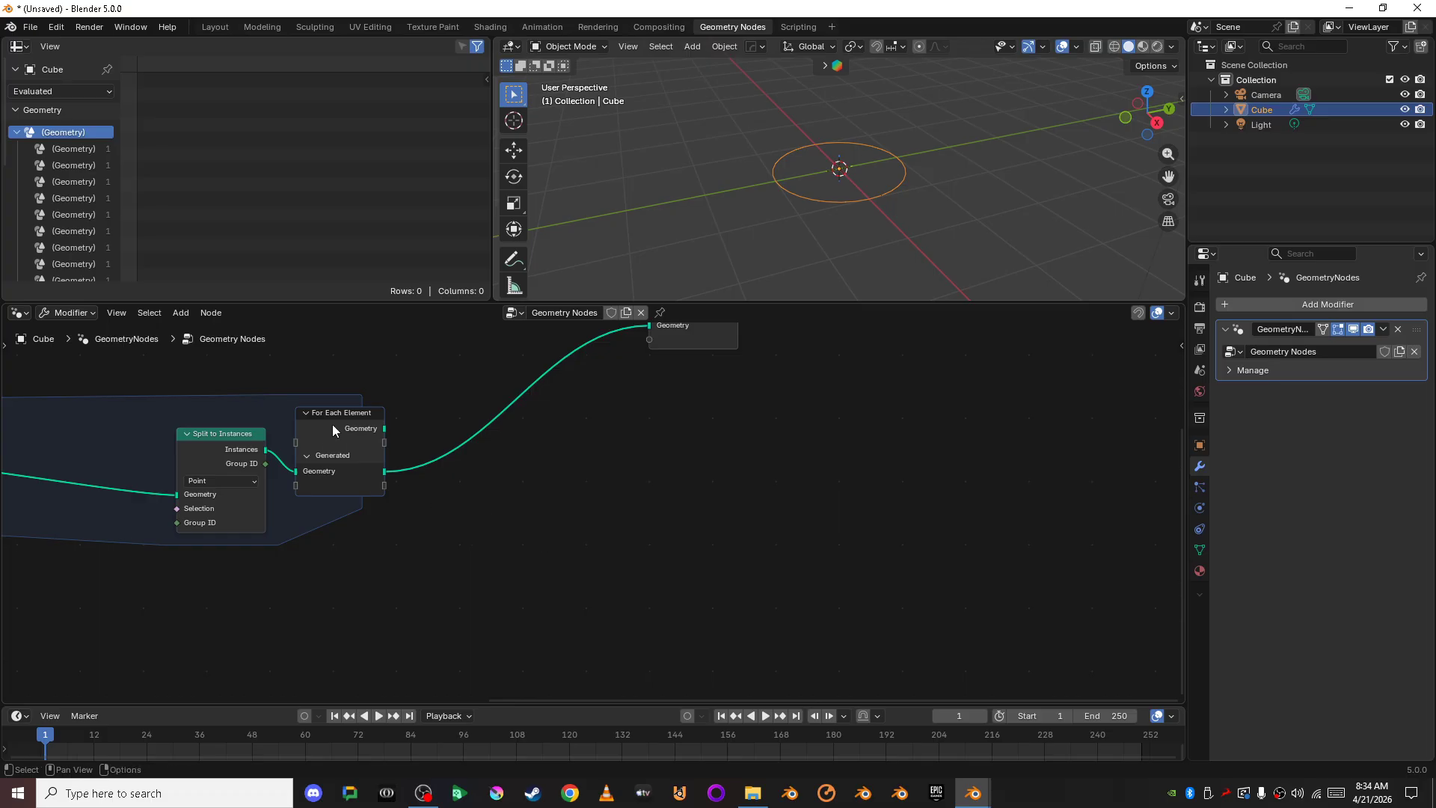
scroll(536, 475, "down", 2)
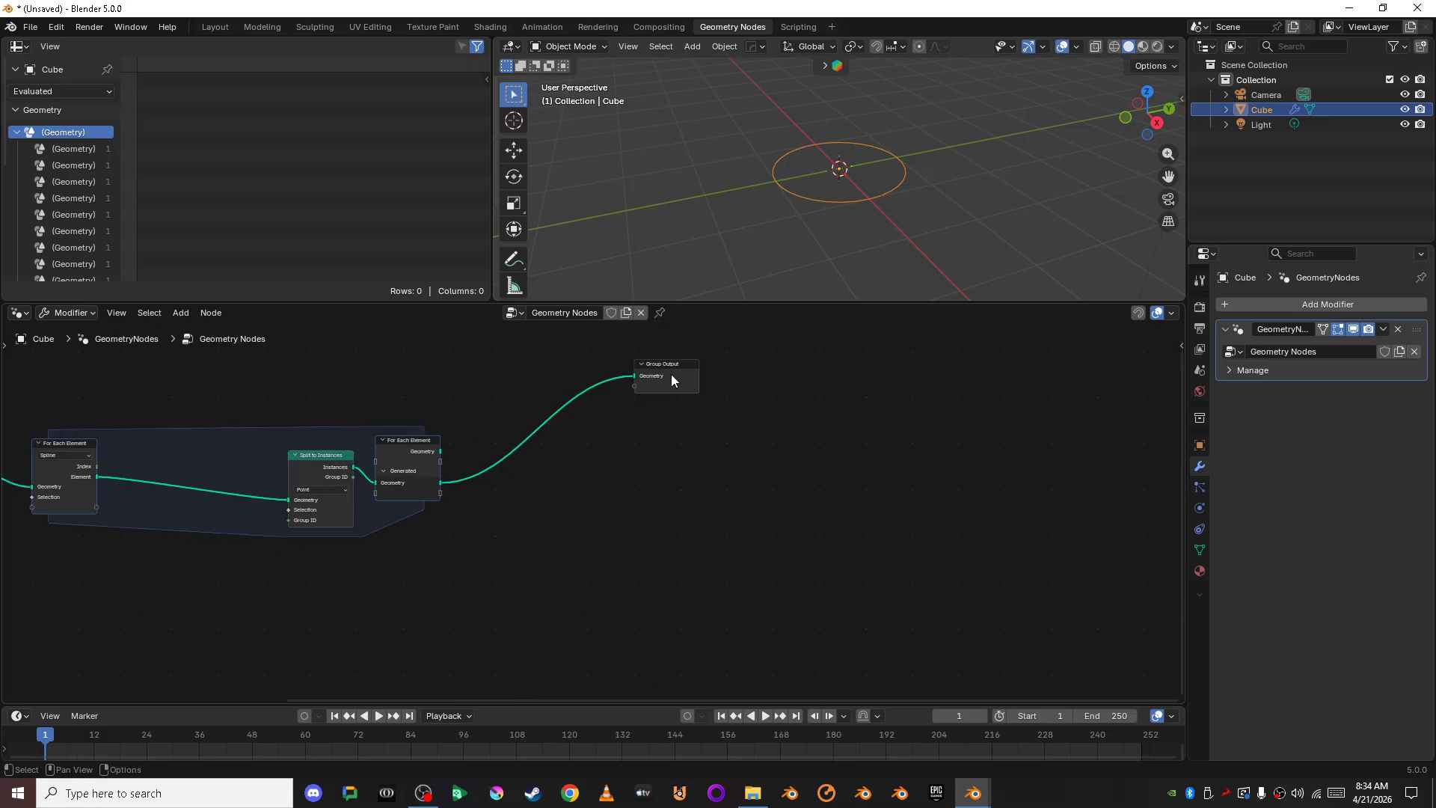
left_click_drag(671, 380, 901, 395)
left_click(666, 534)
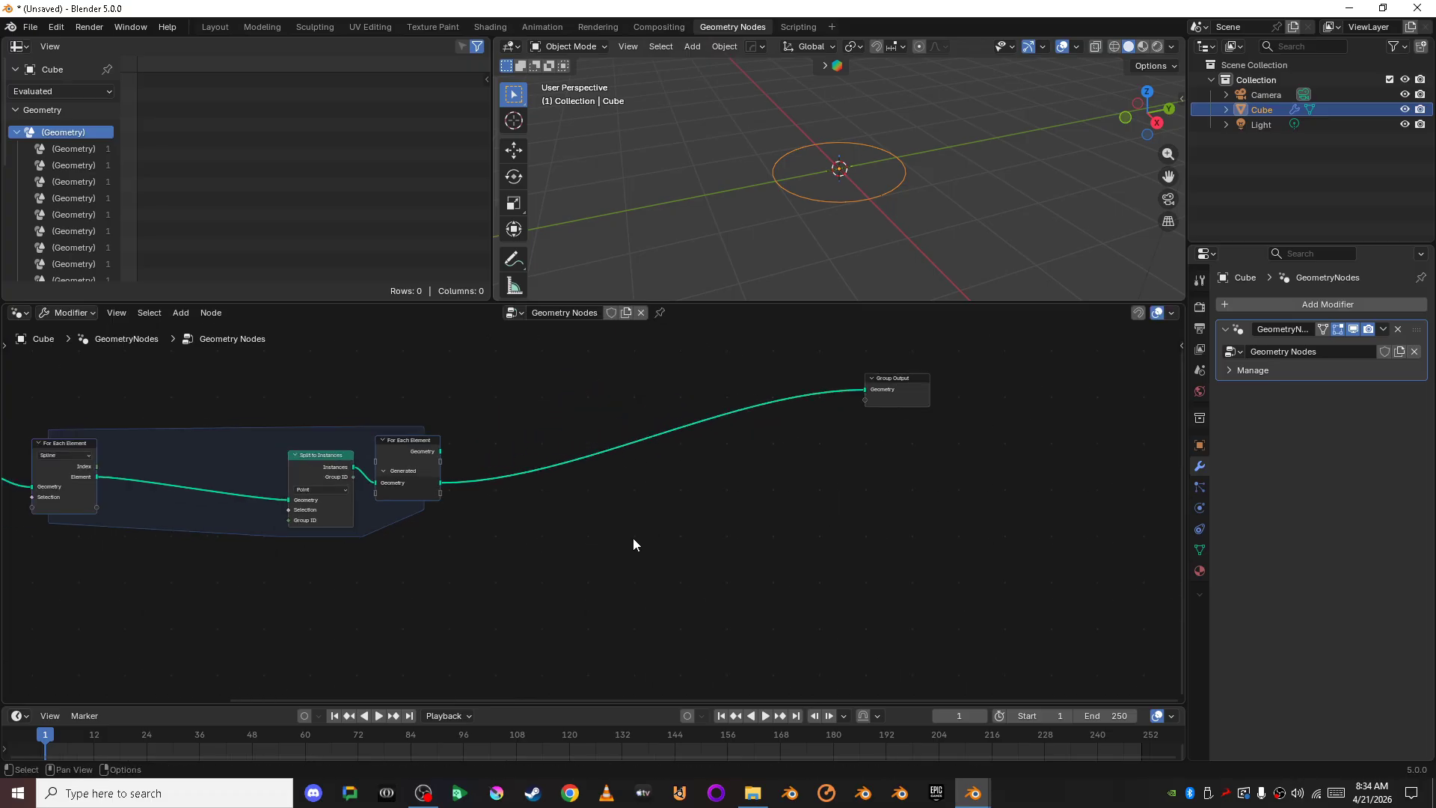
Step: Add a Grid mesh primitive node just below the For Each Element zone's end node
key("shift+a")
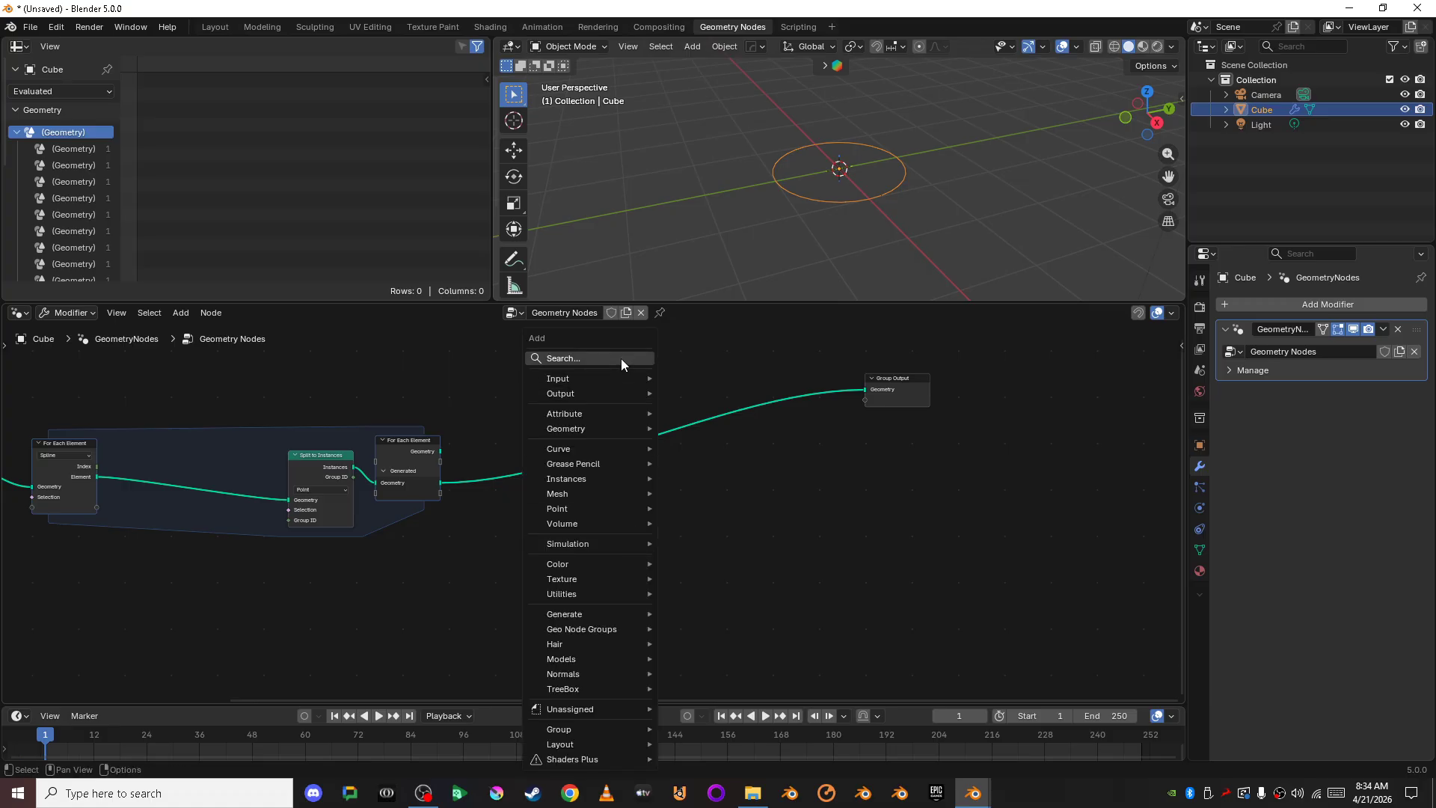
left_click(621, 358)
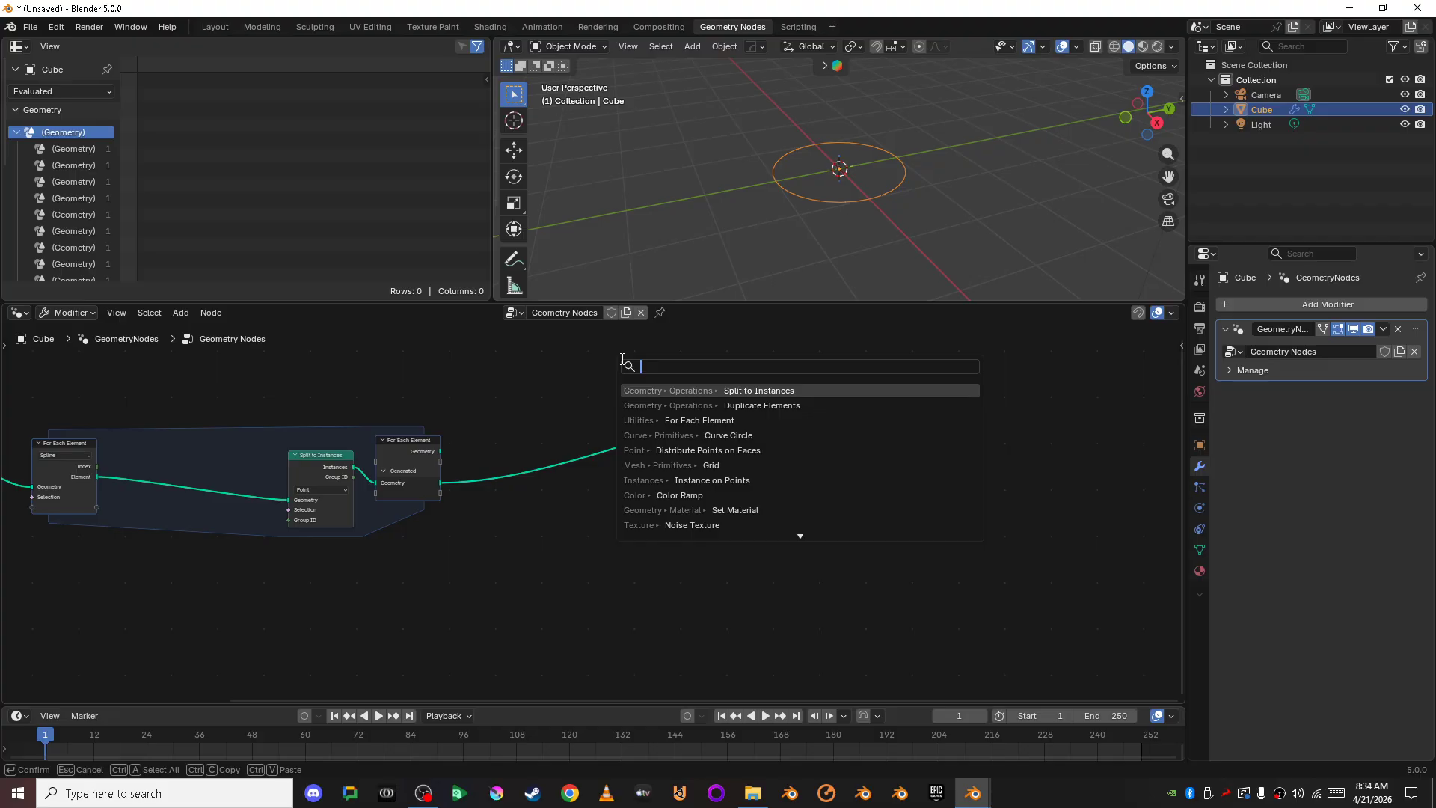
type("grid")
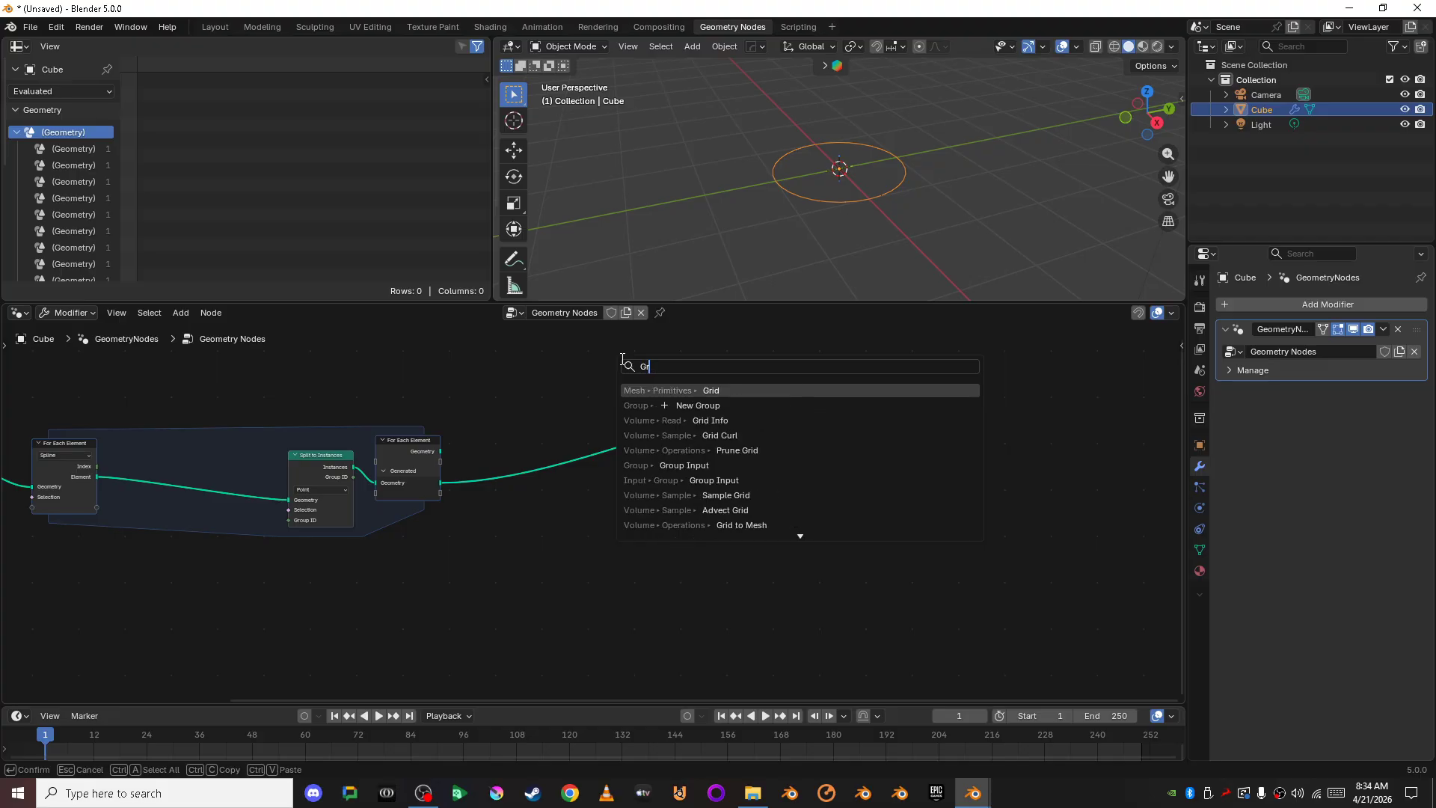
key("Return")
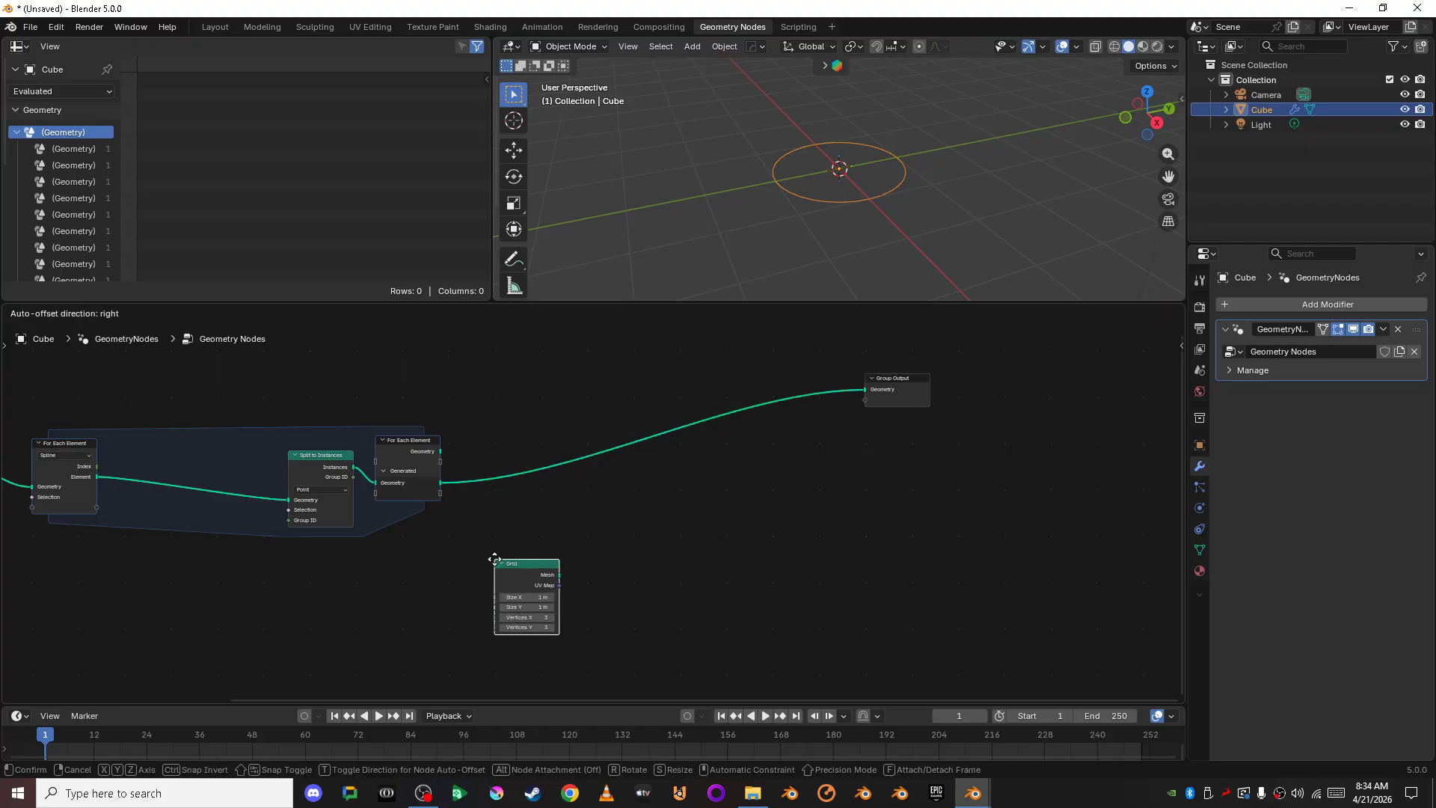
left_click(458, 515)
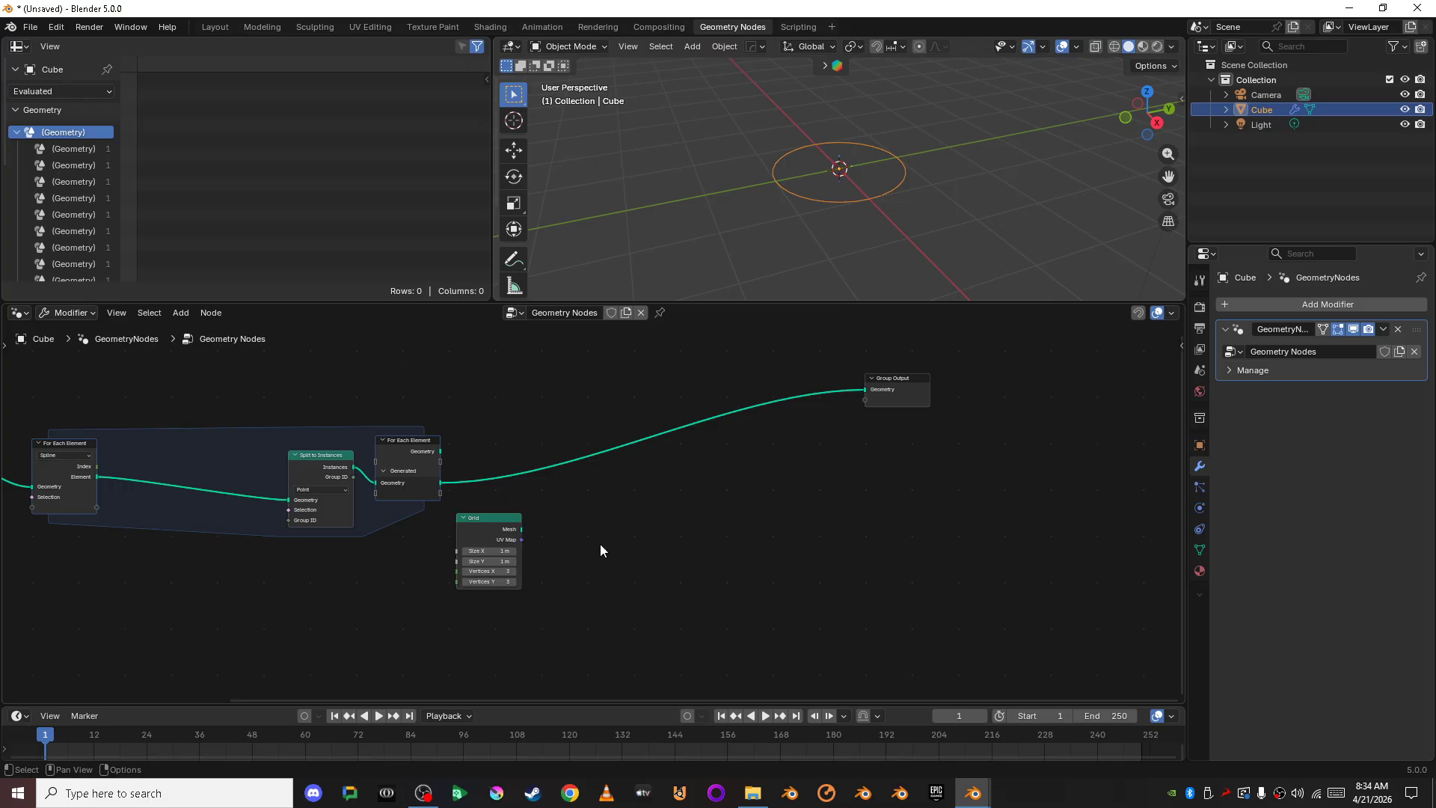
Step: Add an Instance on Points node between the Grid and Group Output, and connect the Grid's Mesh to its Points input
key("shift+a")
left_click(582, 365)
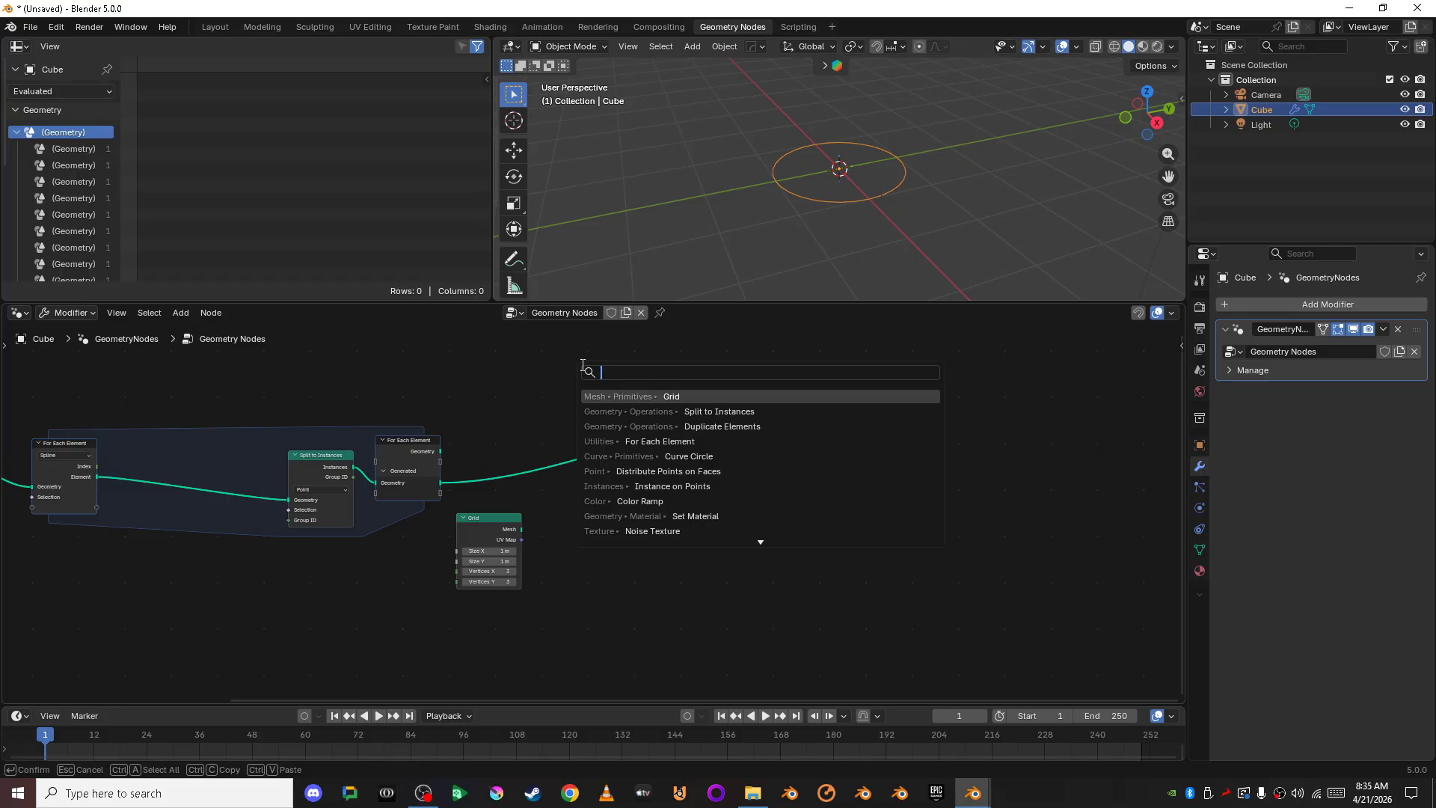
type("instan")
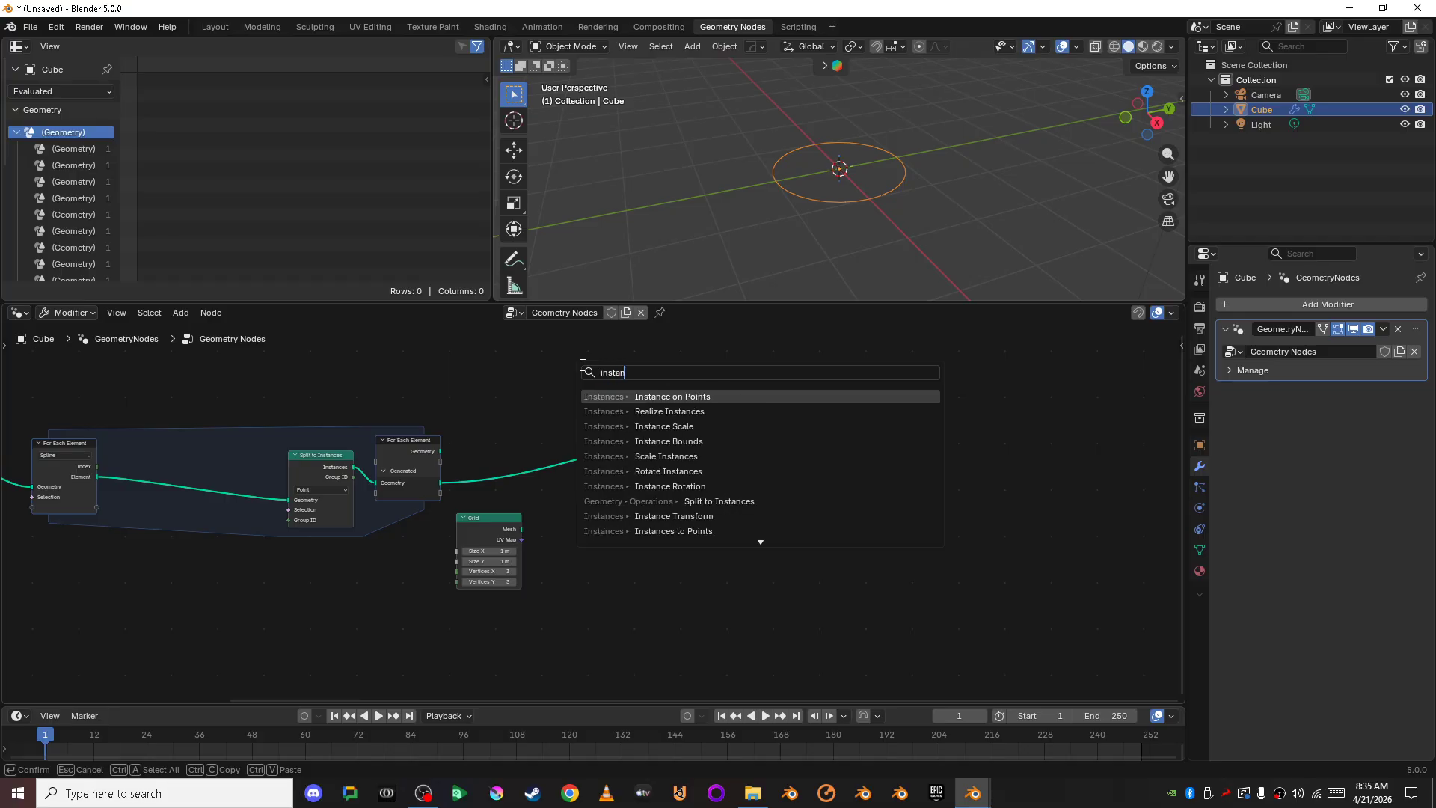
key("Return")
left_click(628, 467)
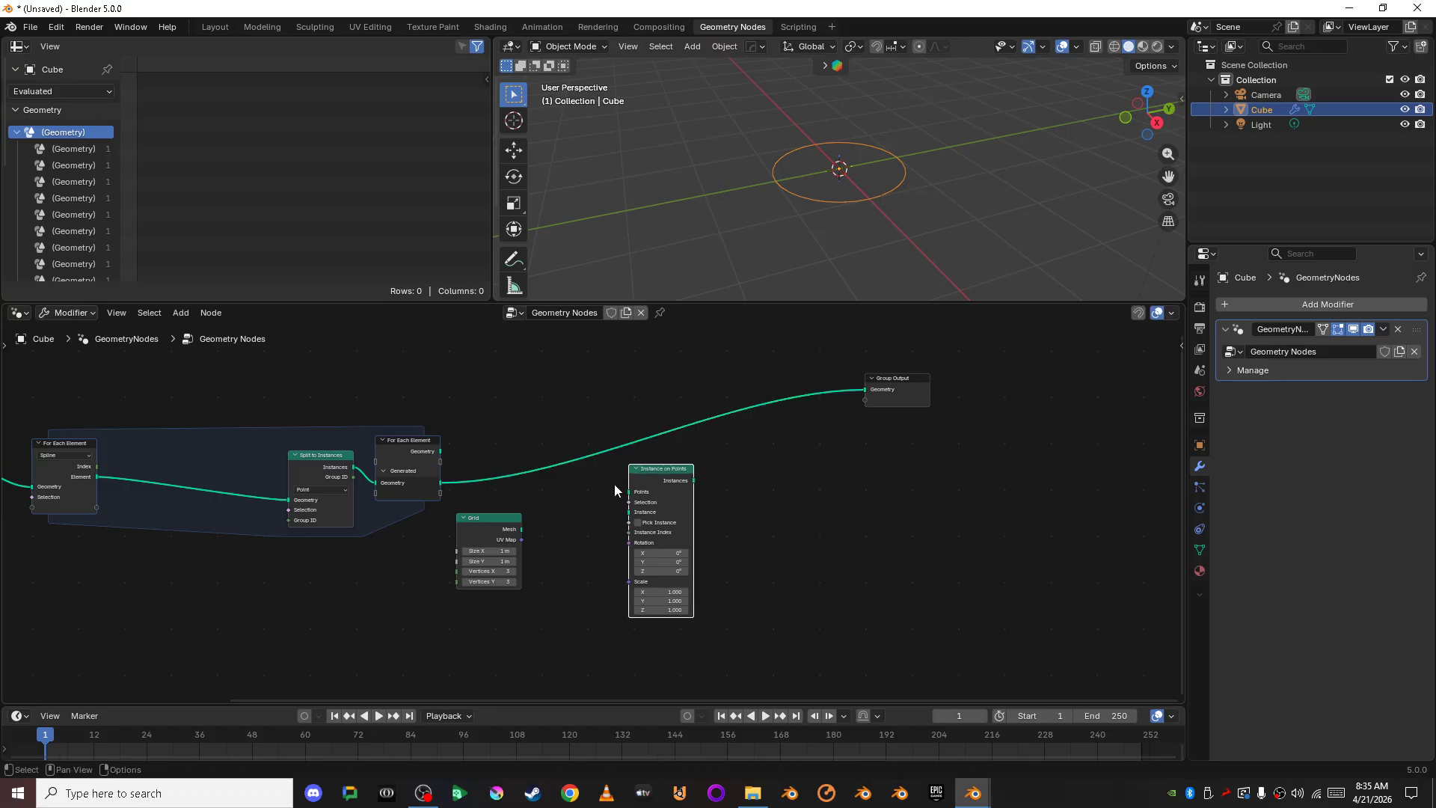
scroll(591, 508, "up", 3)
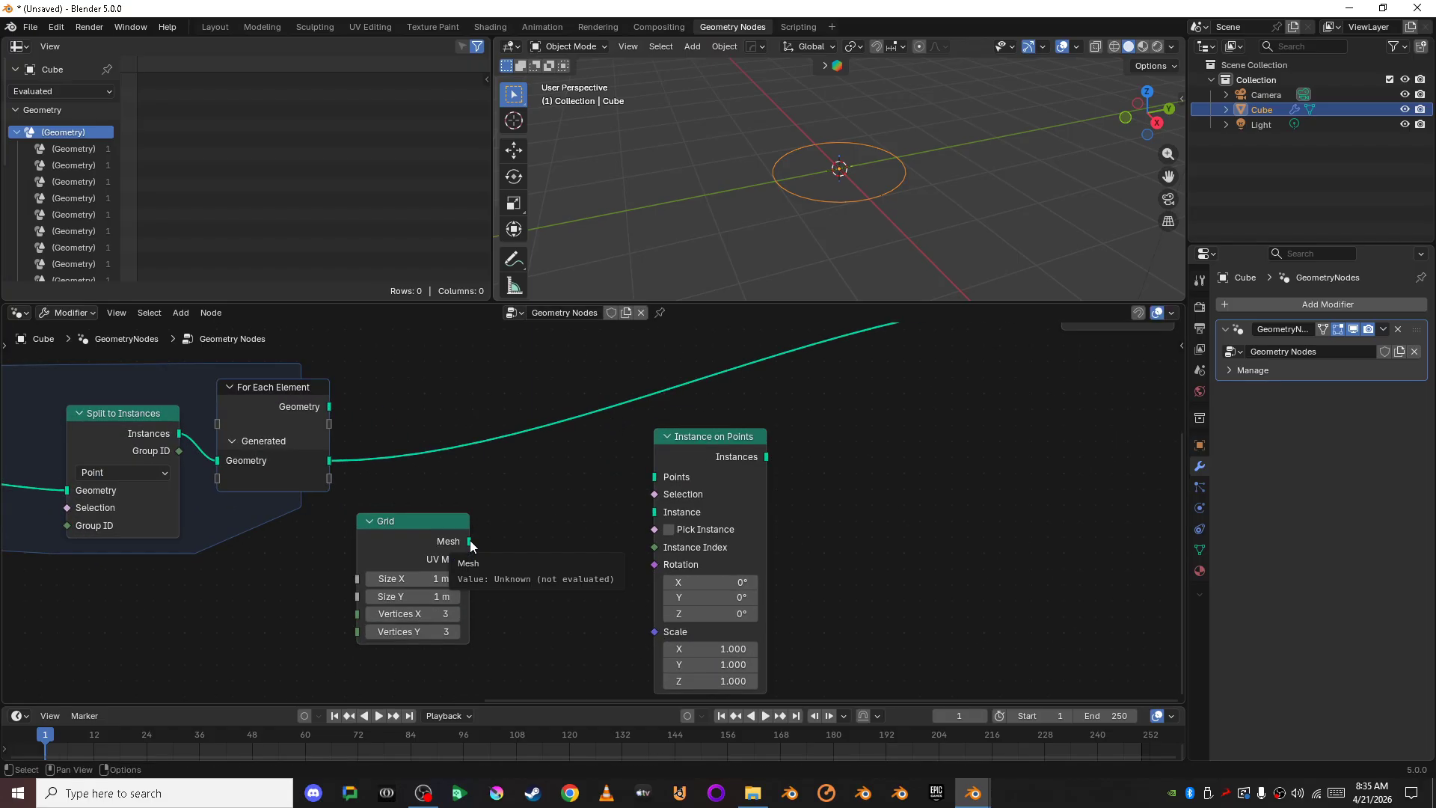
left_click_drag(469, 541, 651, 469)
scroll(760, 437, "down", 3)
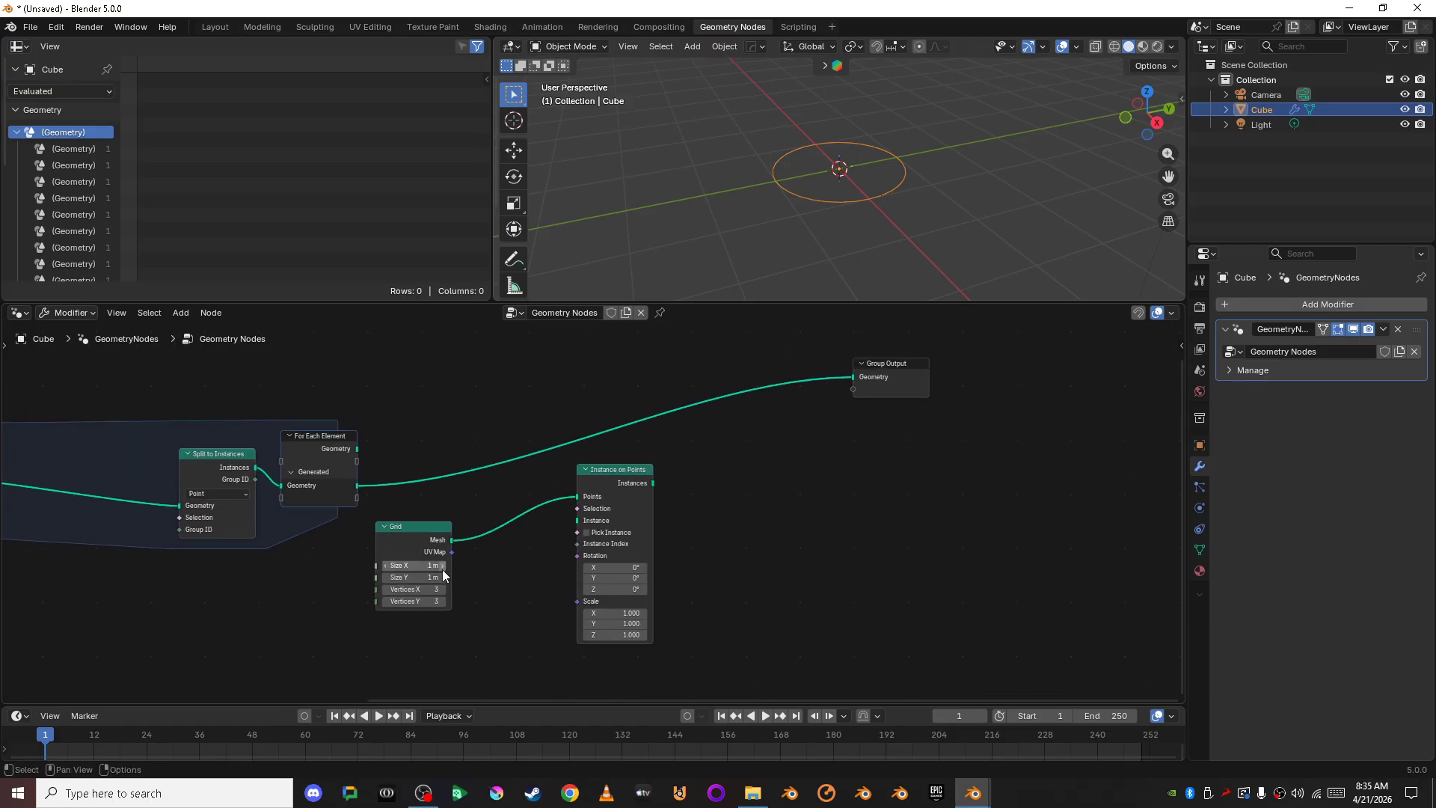
Step: Connect Instance on Points to the Group Output, and feed the zone's generated Geometry into its Instance input
scroll(492, 600, "up", 2)
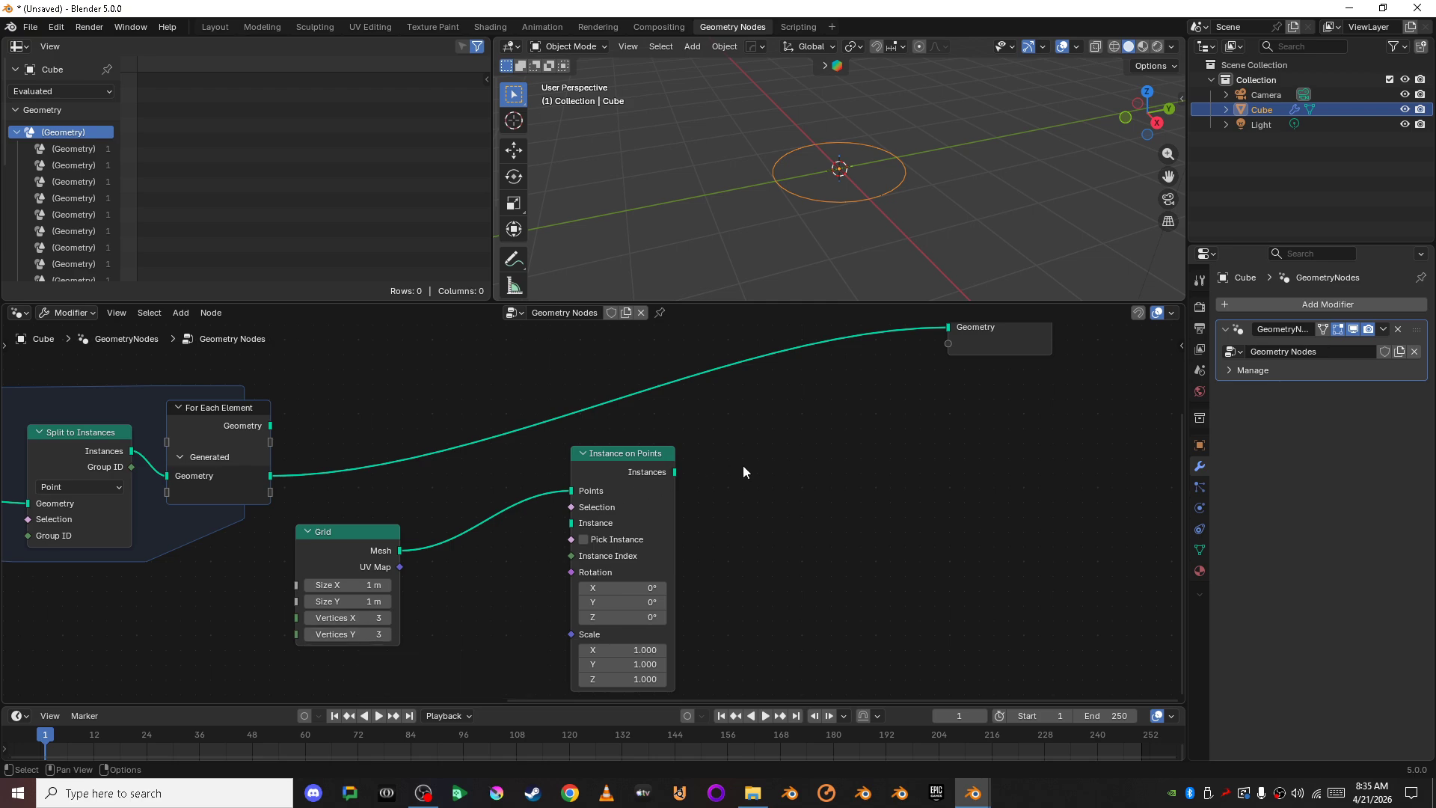
scroll(743, 465, "down", 1)
left_click(659, 482)
left_click_drag(658, 481, 874, 365)
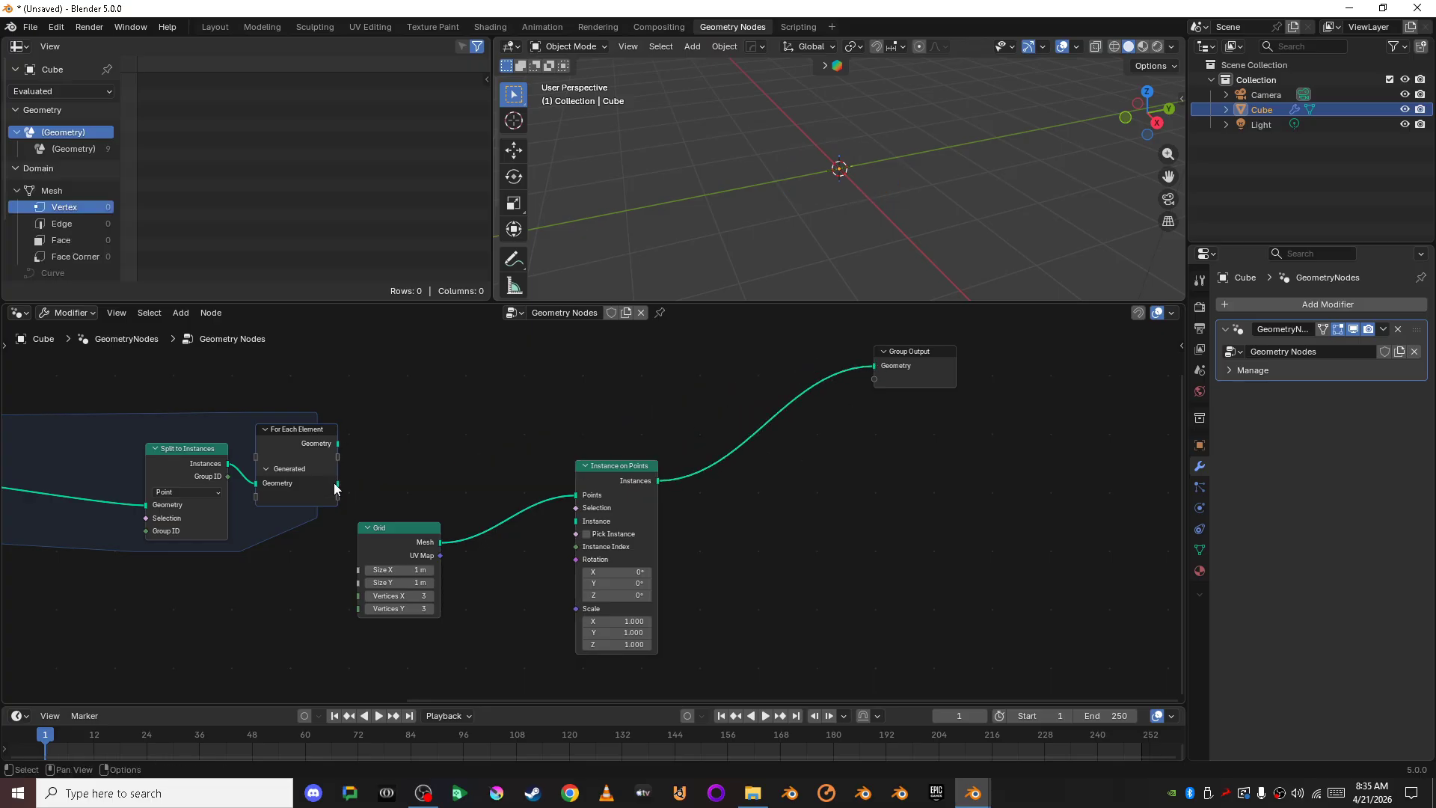
left_click_drag(337, 483, 577, 521)
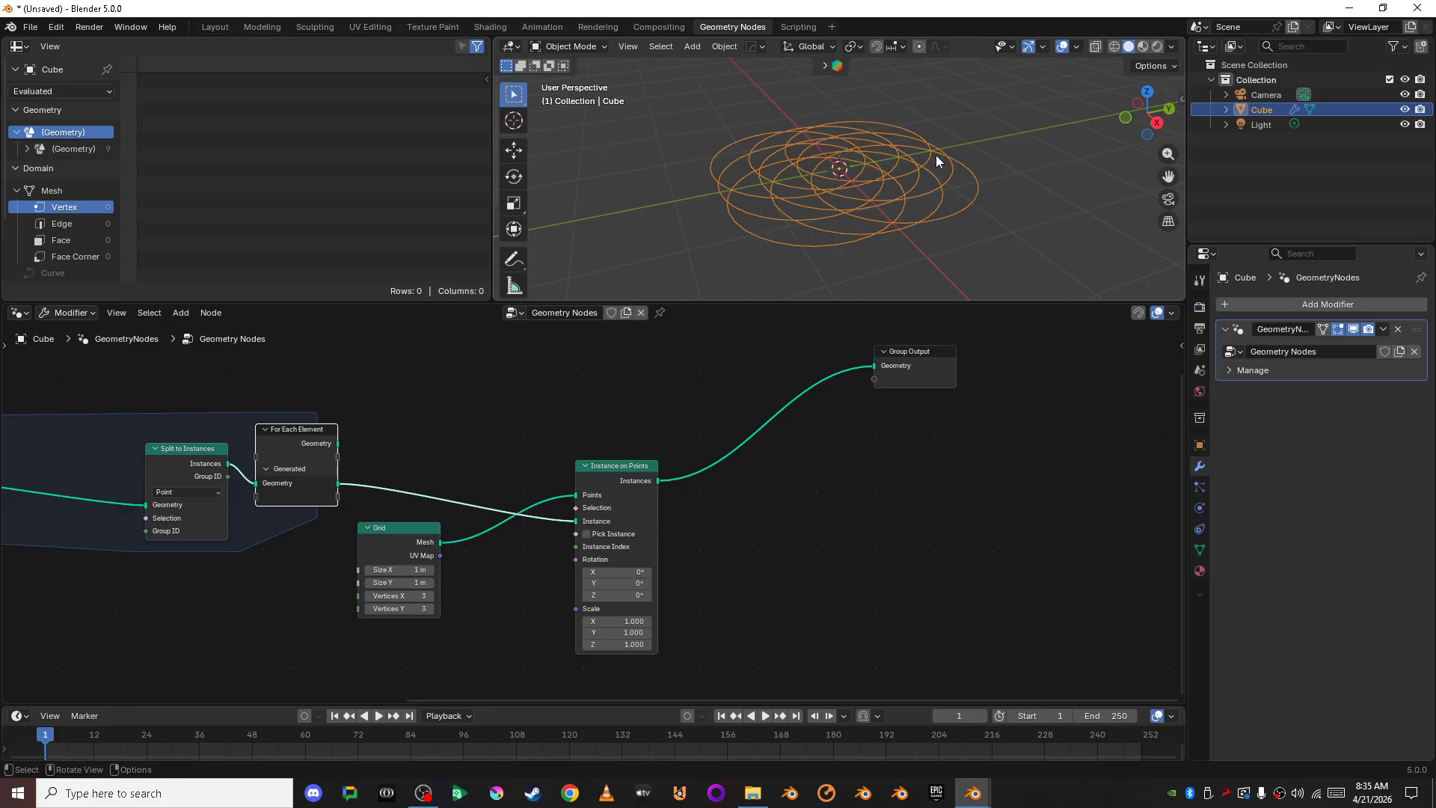
middle_click_drag(936, 155, 871, 227)
left_click(862, 546)
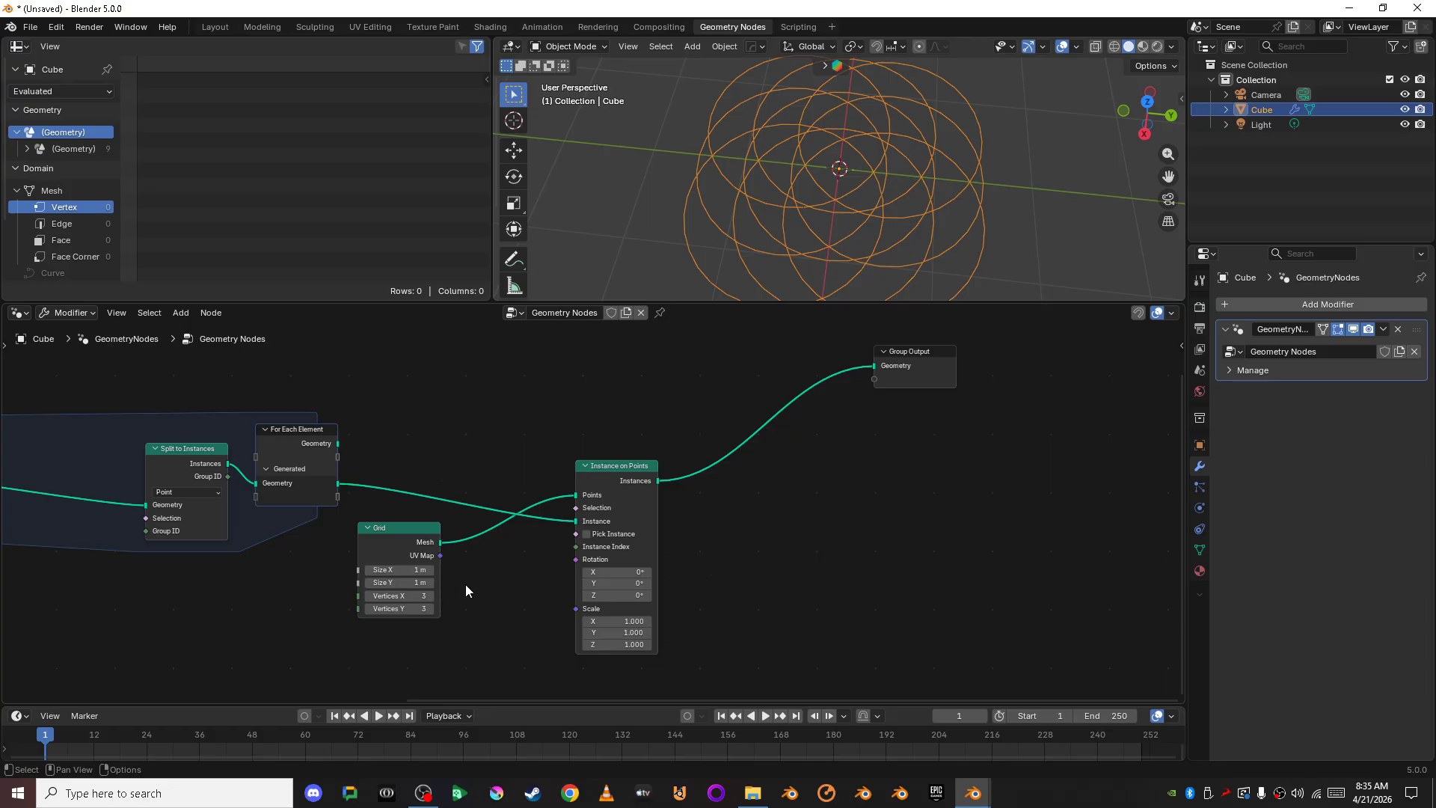
Step: Enable Pick Instance on the Instance on Points node
left_click(587, 535)
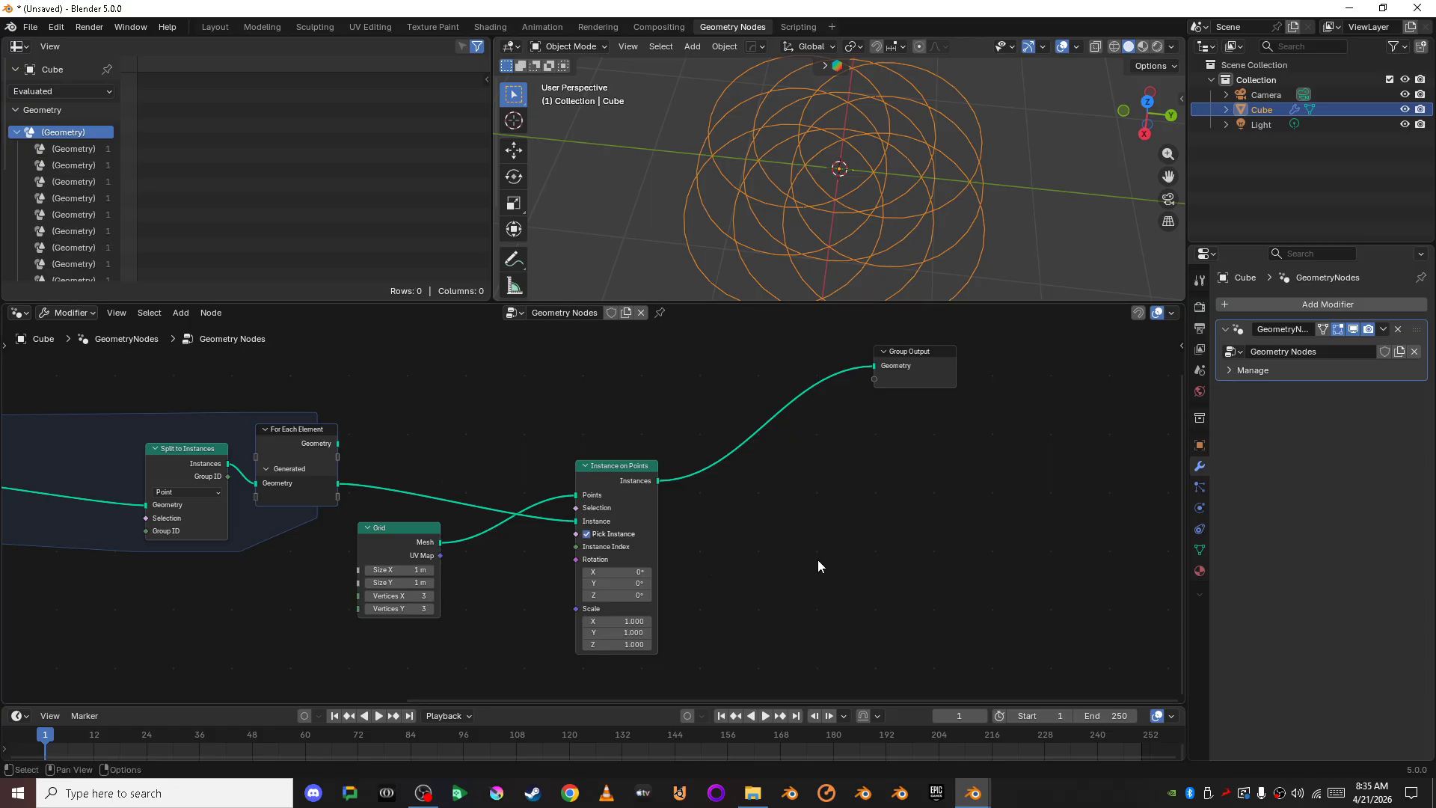
scroll(819, 560, "down", 6)
scroll(186, 564, "down", 3)
middle_click_drag(152, 568, 273, 532)
scroll(273, 532, "up", 4)
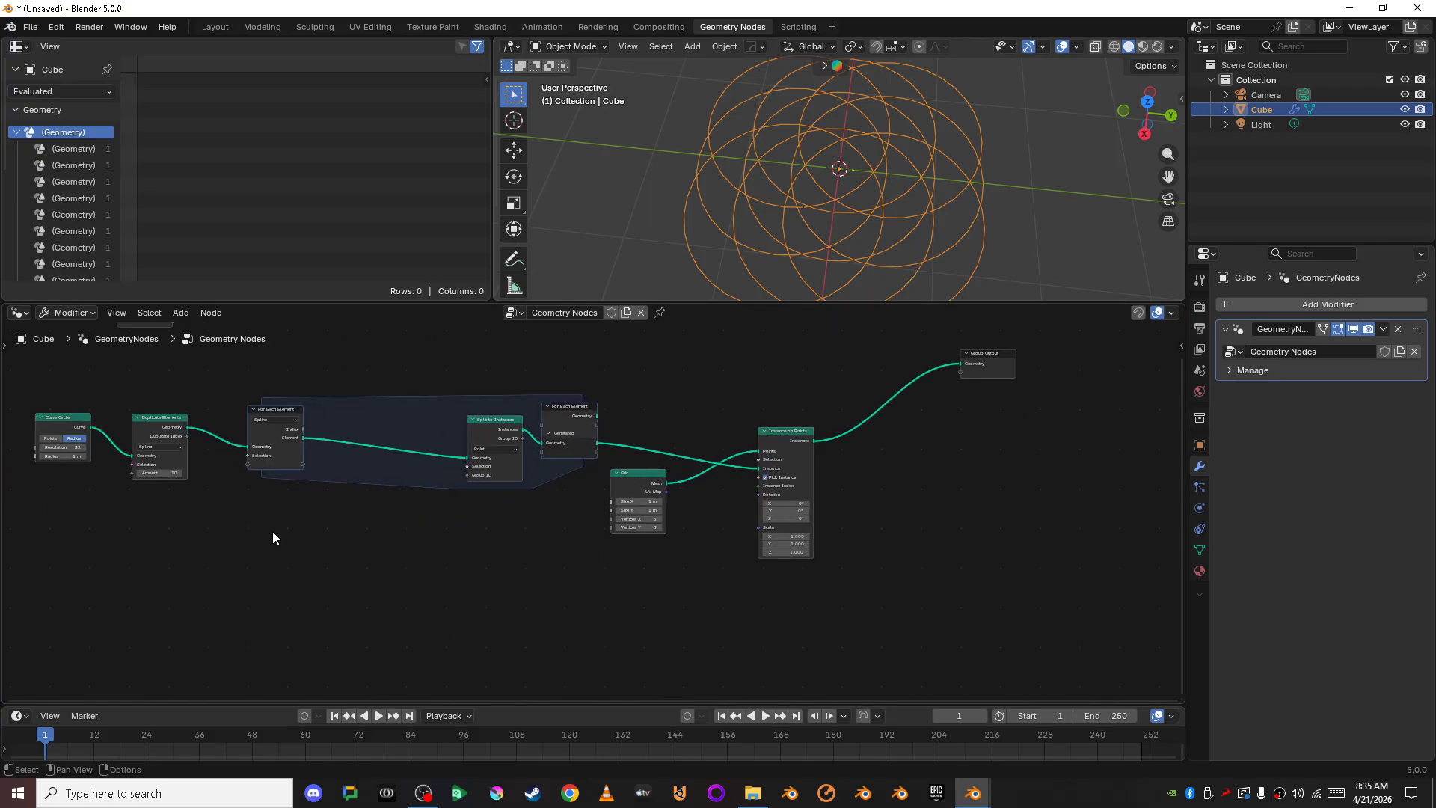
scroll(273, 537, "up", 1)
Step: Switch the 3D viewport to top view and reduce the Curve Circle's radius to 0.04 m
left_click(1147, 101)
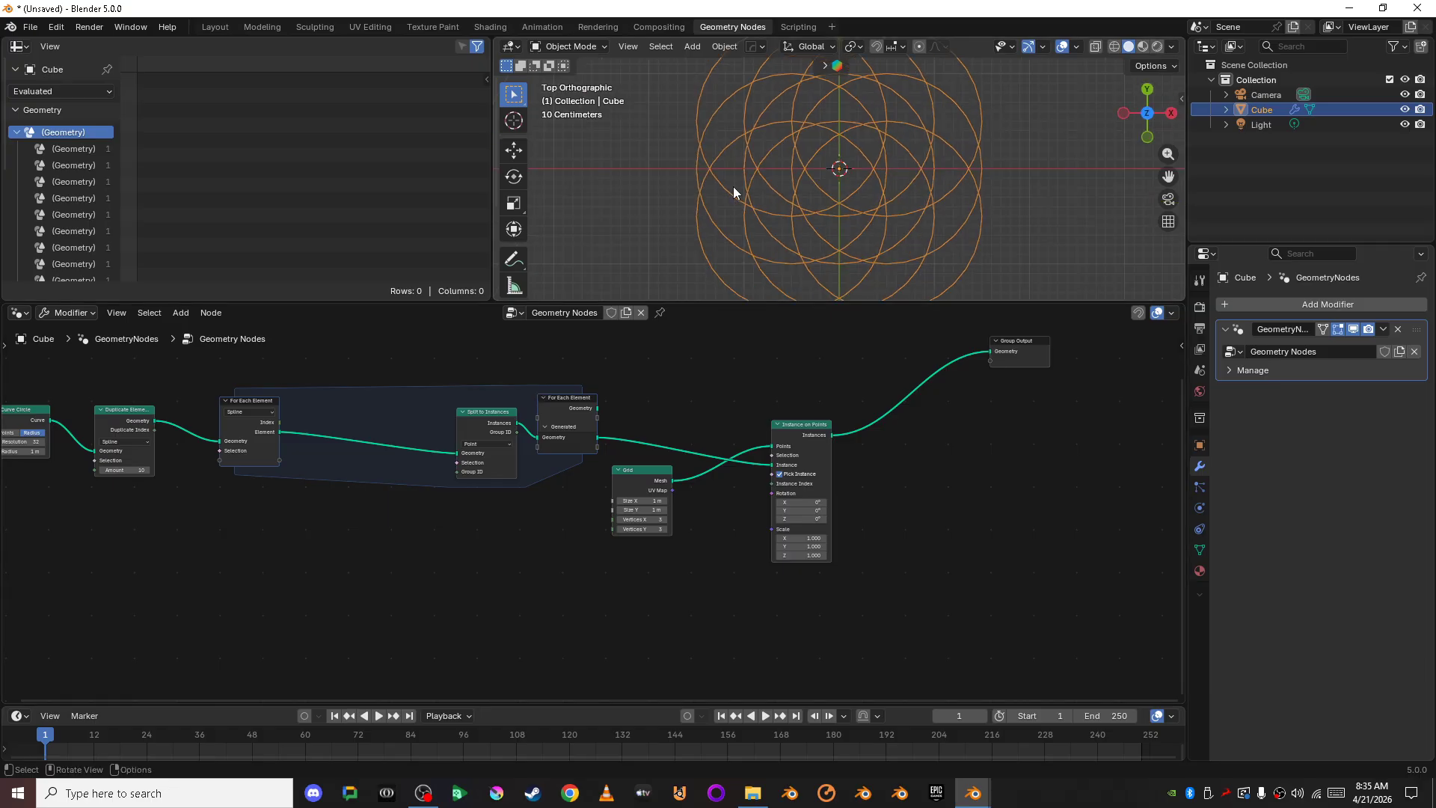
scroll(733, 192, "down", 3)
scroll(473, 586, "up", 2)
middle_click_drag(298, 573, 940, 631, "shift")
scroll(673, 606, "up", 2)
scroll(287, 520, "up", 1)
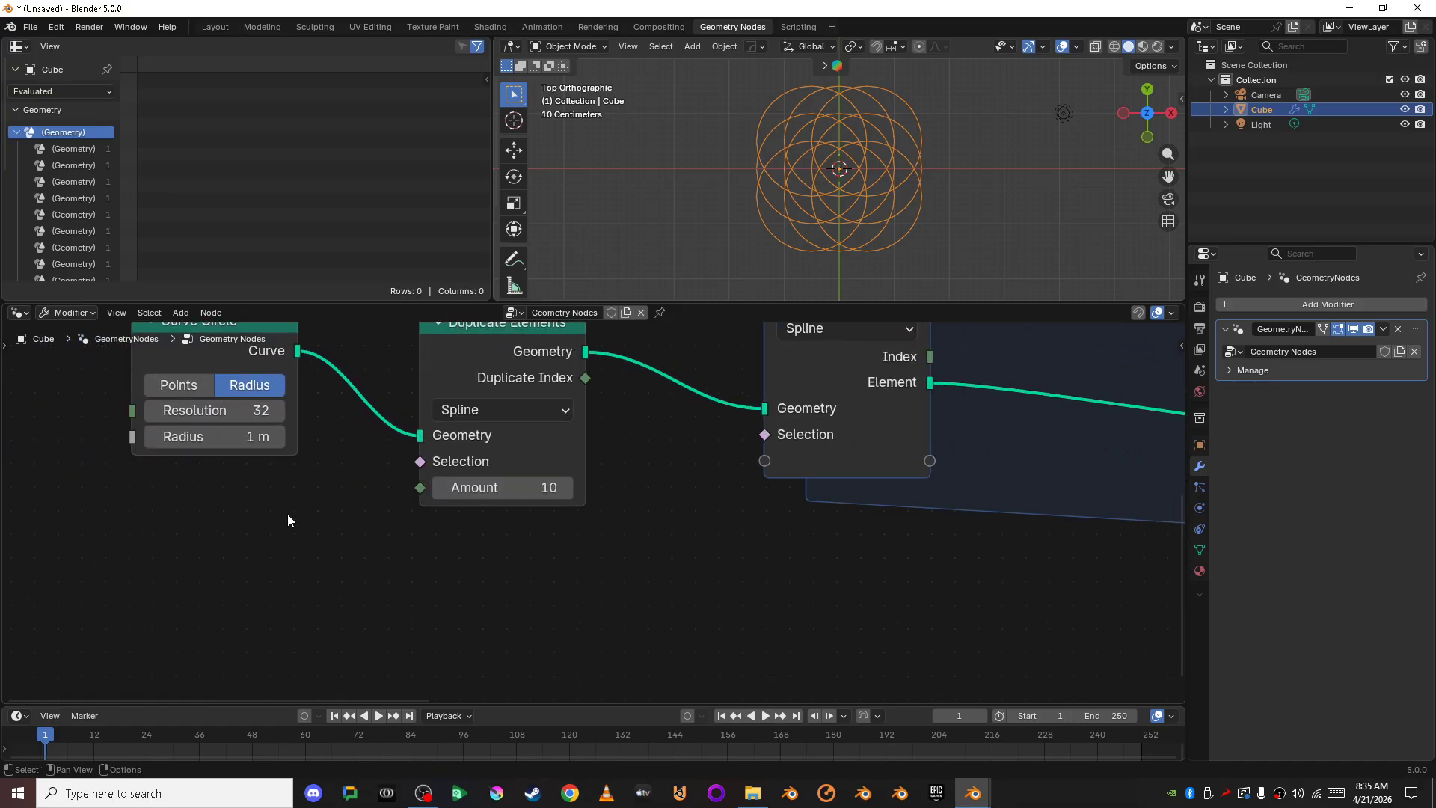
scroll(288, 518, "up", 1)
middle_click_drag(292, 525, 469, 641, "shift")
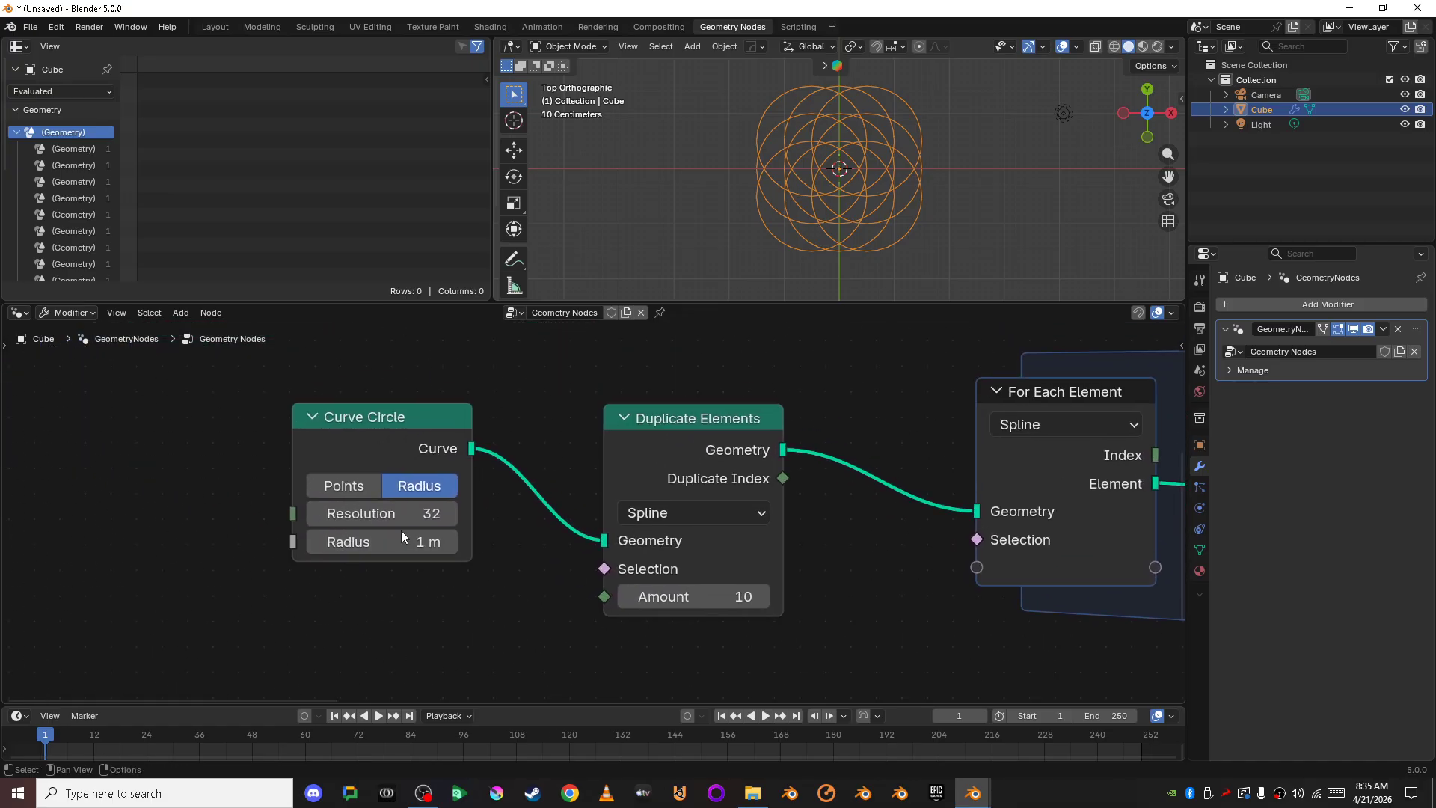
left_click_drag(401, 531, 245, 531)
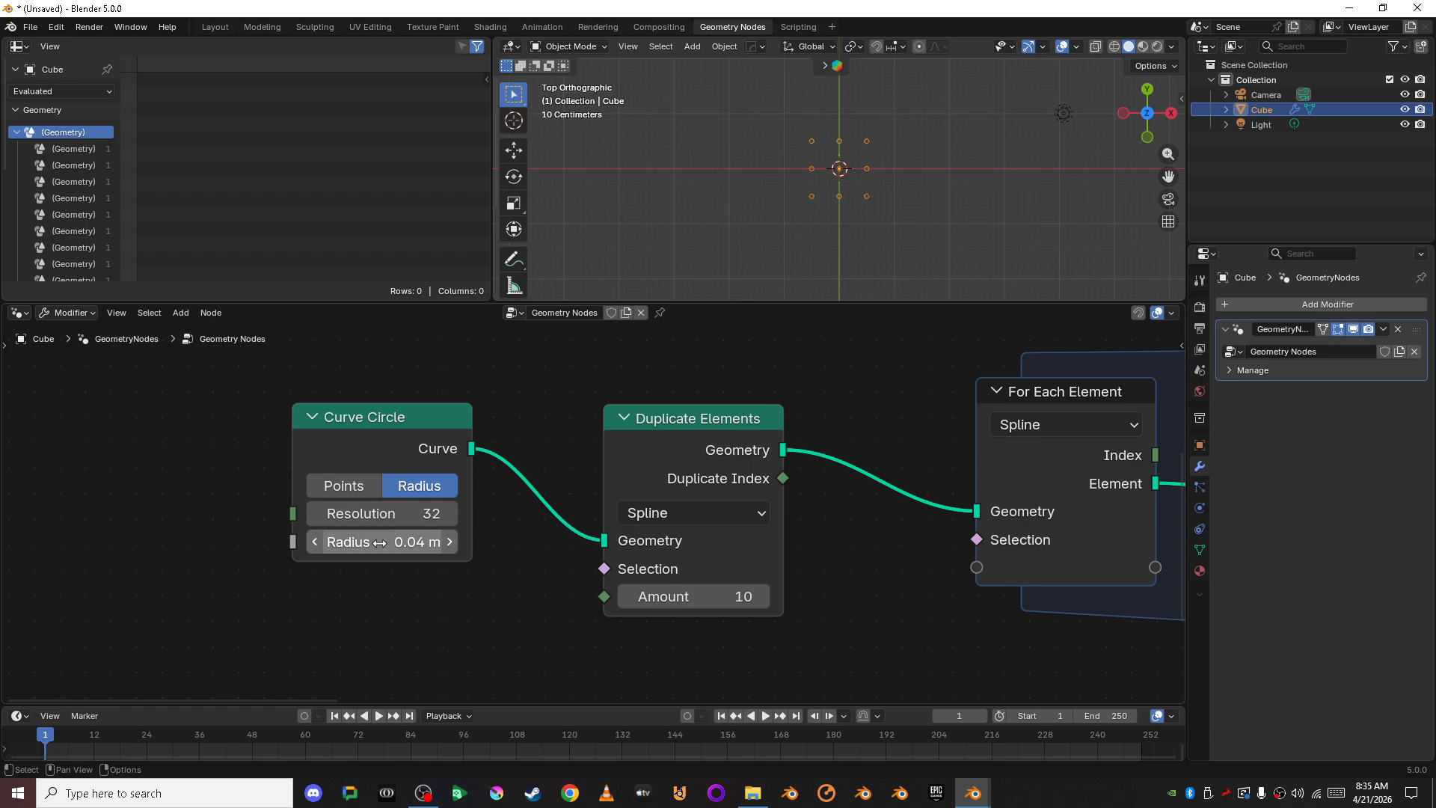
scroll(923, 209, "up", 5)
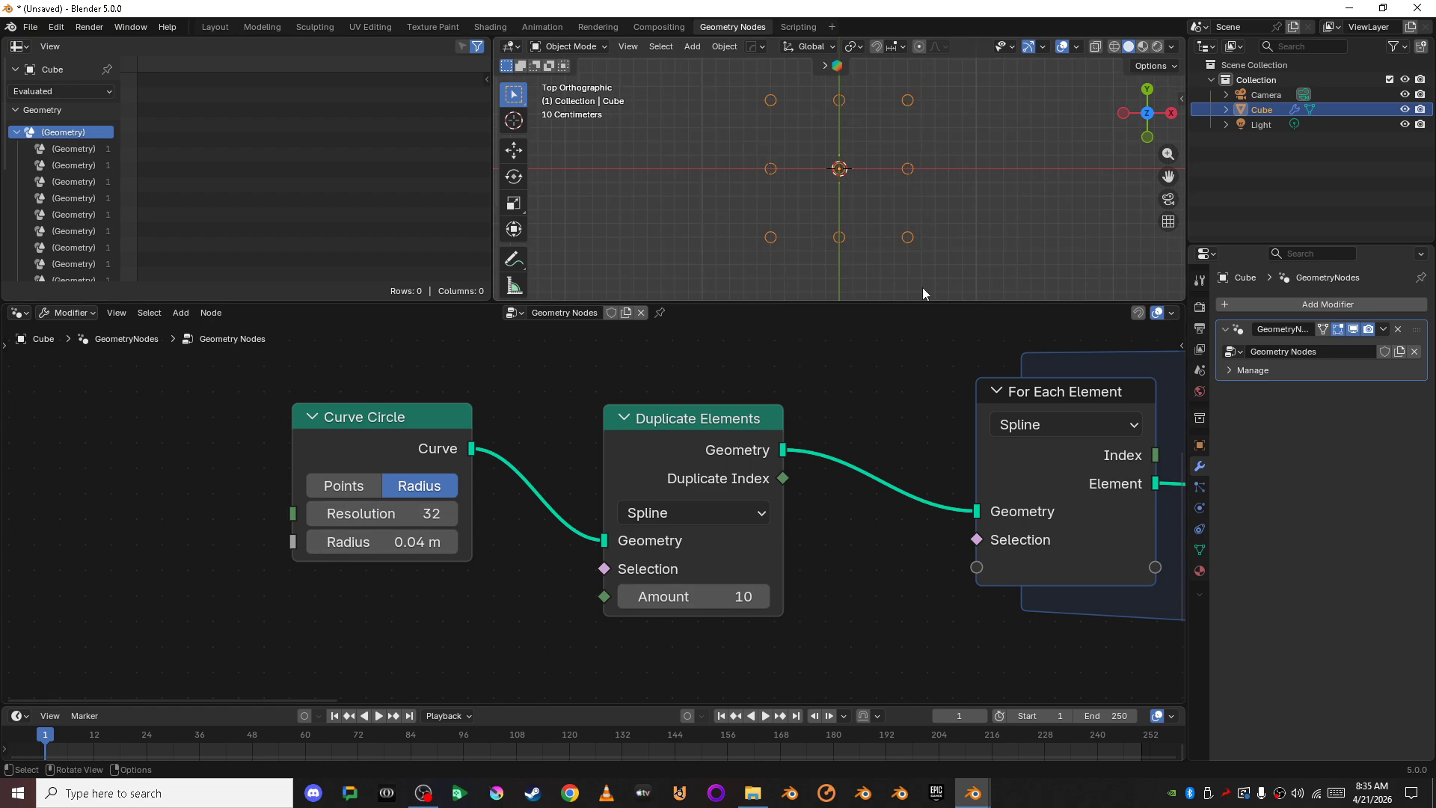
Step: Enlarge the 3D viewport and orbit it from the top view to an angled perspective view of the circles
left_click_drag(922, 303, 914, 395)
middle_click_drag(914, 371, 887, 270)
scroll(886, 273, "up", 1)
Step: Move the For Each Element output node farther from Split to Instances, and place the Grid node closer to Instance on Points
scroll(850, 448, "down", 17)
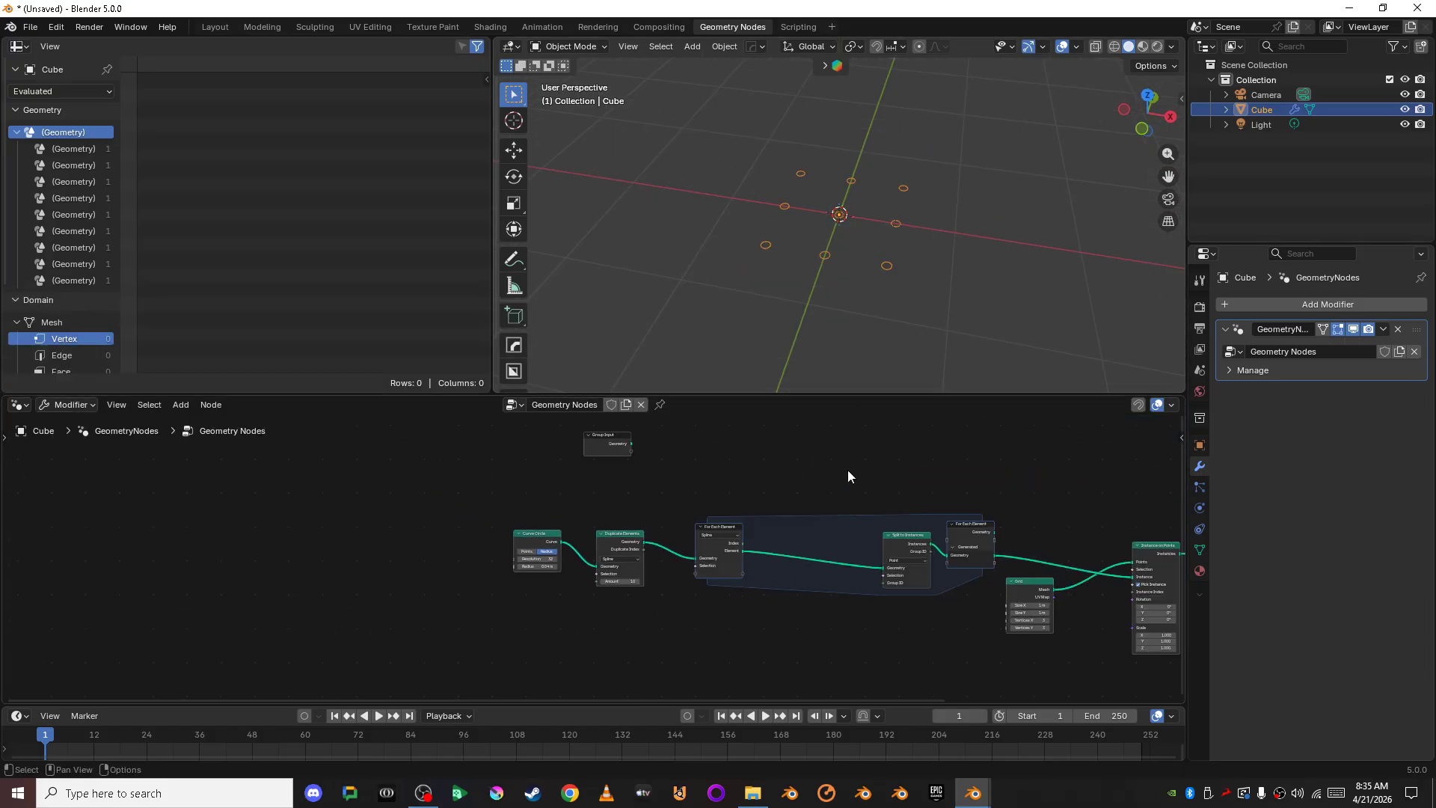
middle_click_drag(901, 532, 693, 508)
scroll(693, 510, "up", 5)
left_click_drag(842, 492, 933, 492)
left_click(1029, 488)
scroll(891, 553, "up", 6)
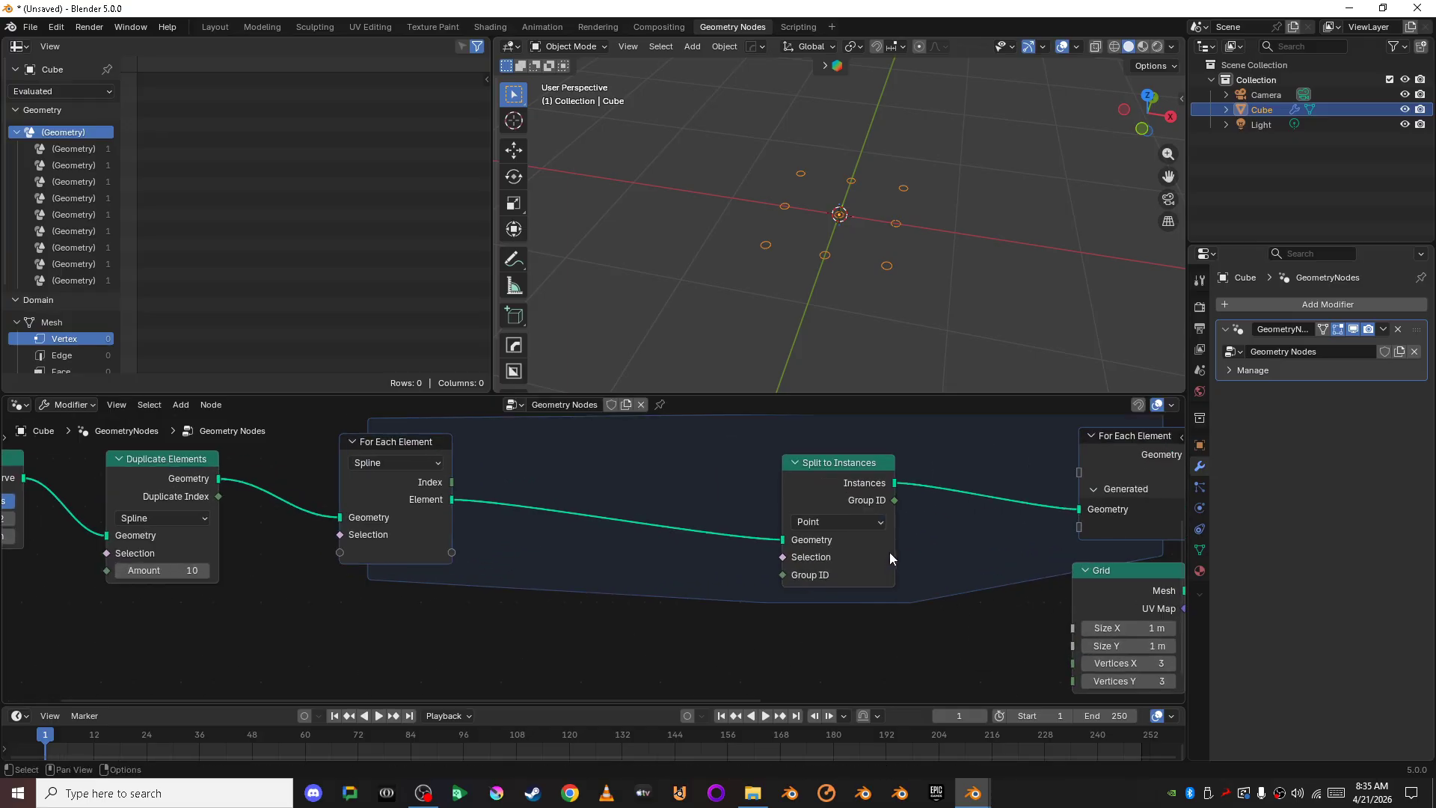
middle_click_drag(913, 544, 698, 536)
scroll(699, 557, "down", 4)
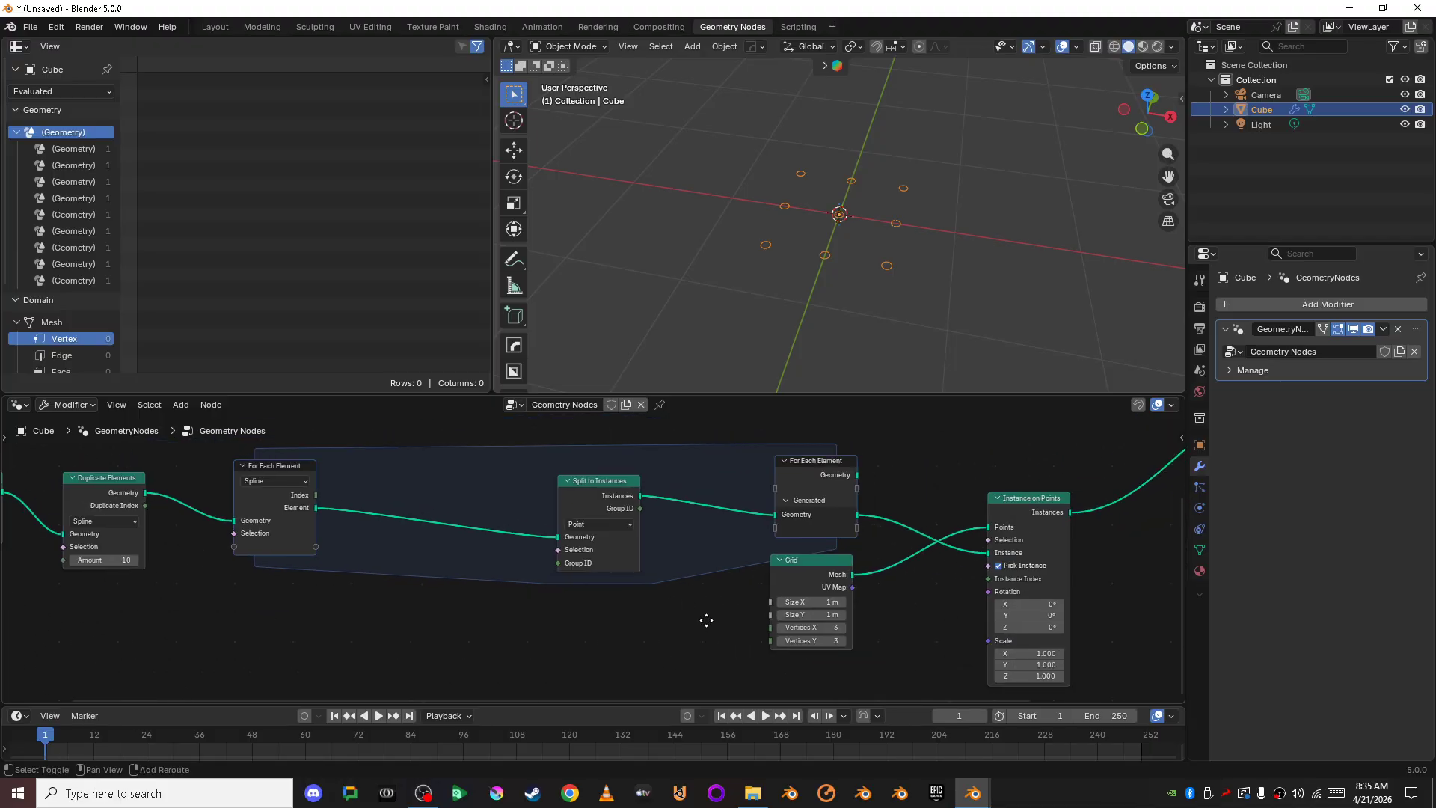
middle_click_drag(705, 616, 570, 566)
left_click_drag(676, 513, 786, 512)
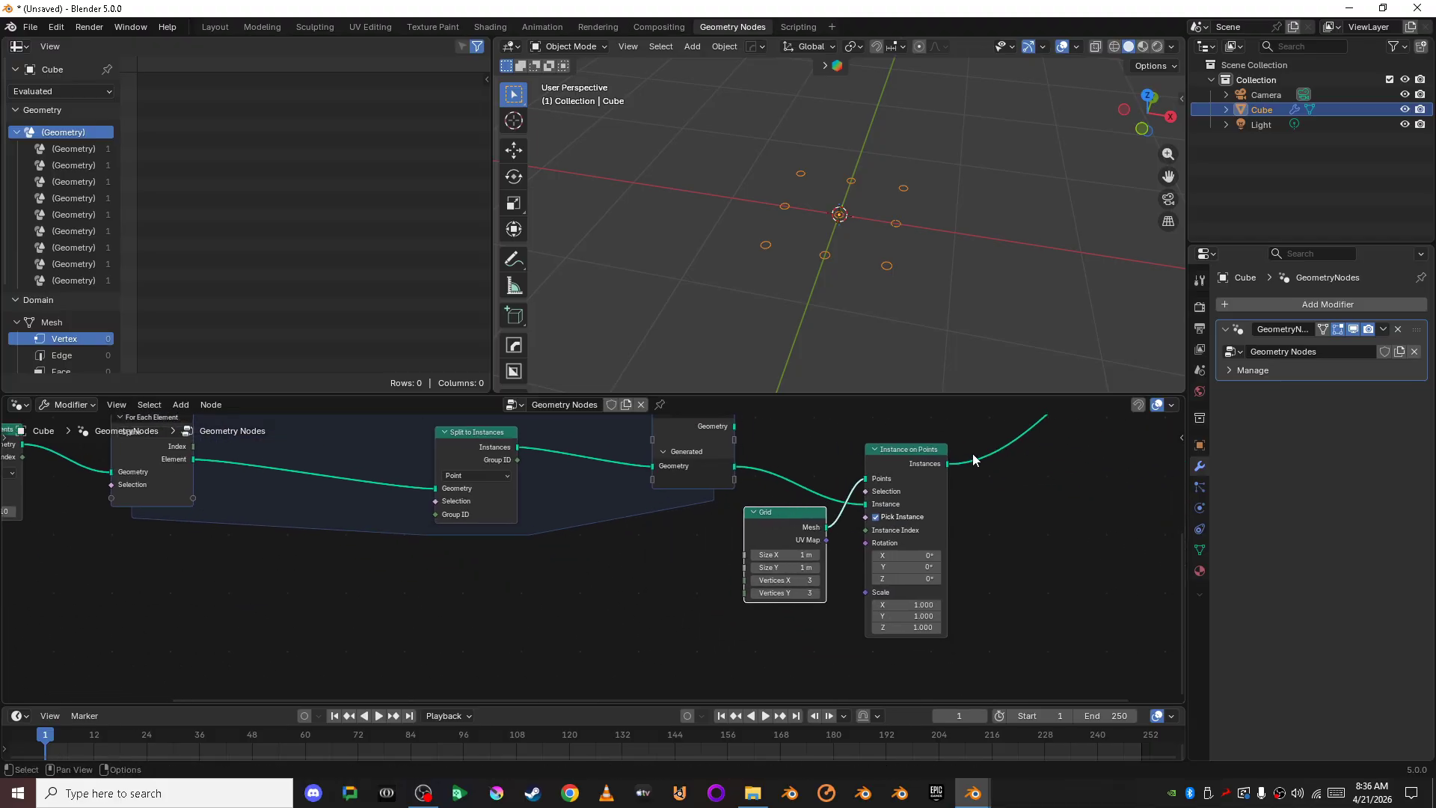
left_click(552, 615)
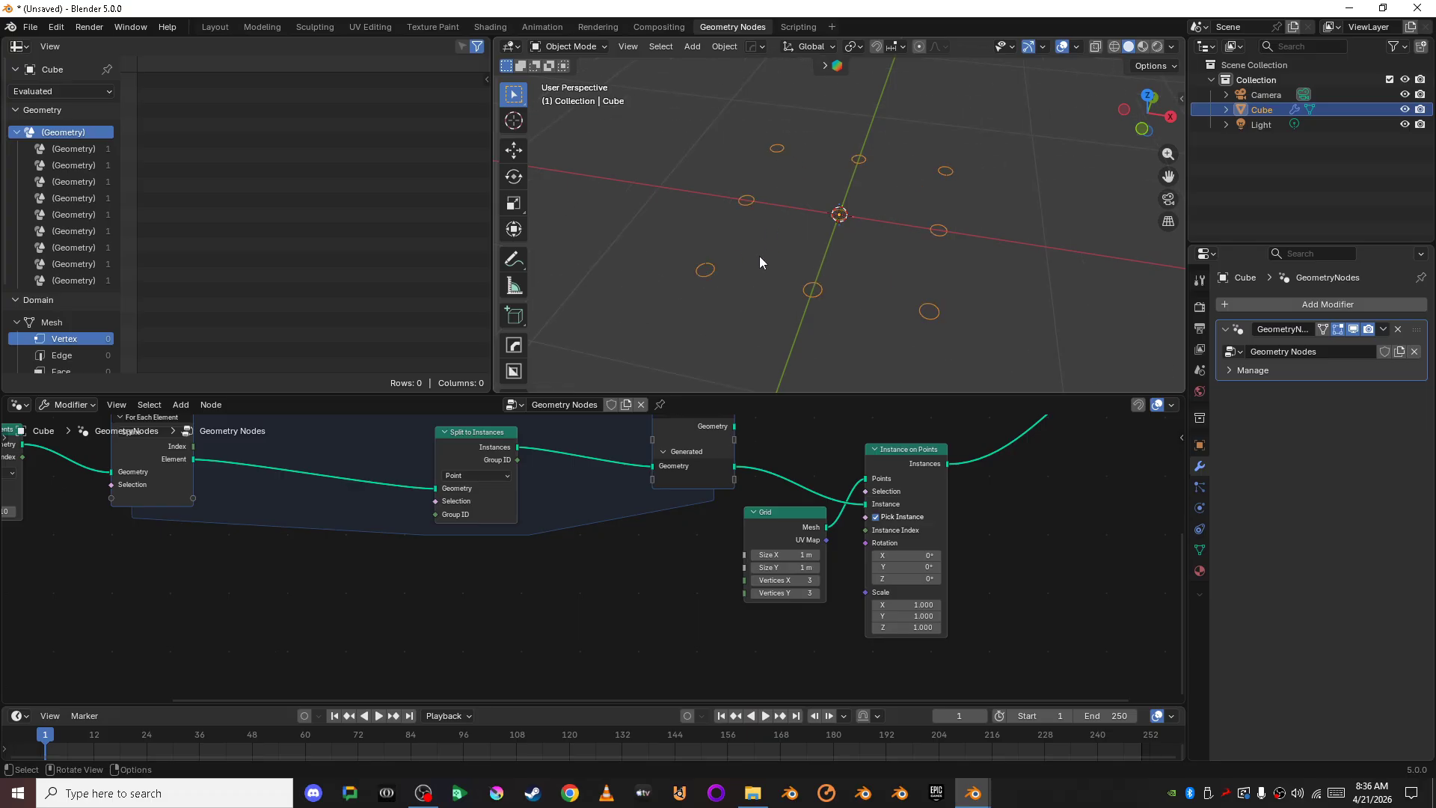
middle_click_drag(760, 256, 793, 314)
scroll(592, 575, "down", 1)
scroll(591, 569, "down", 1)
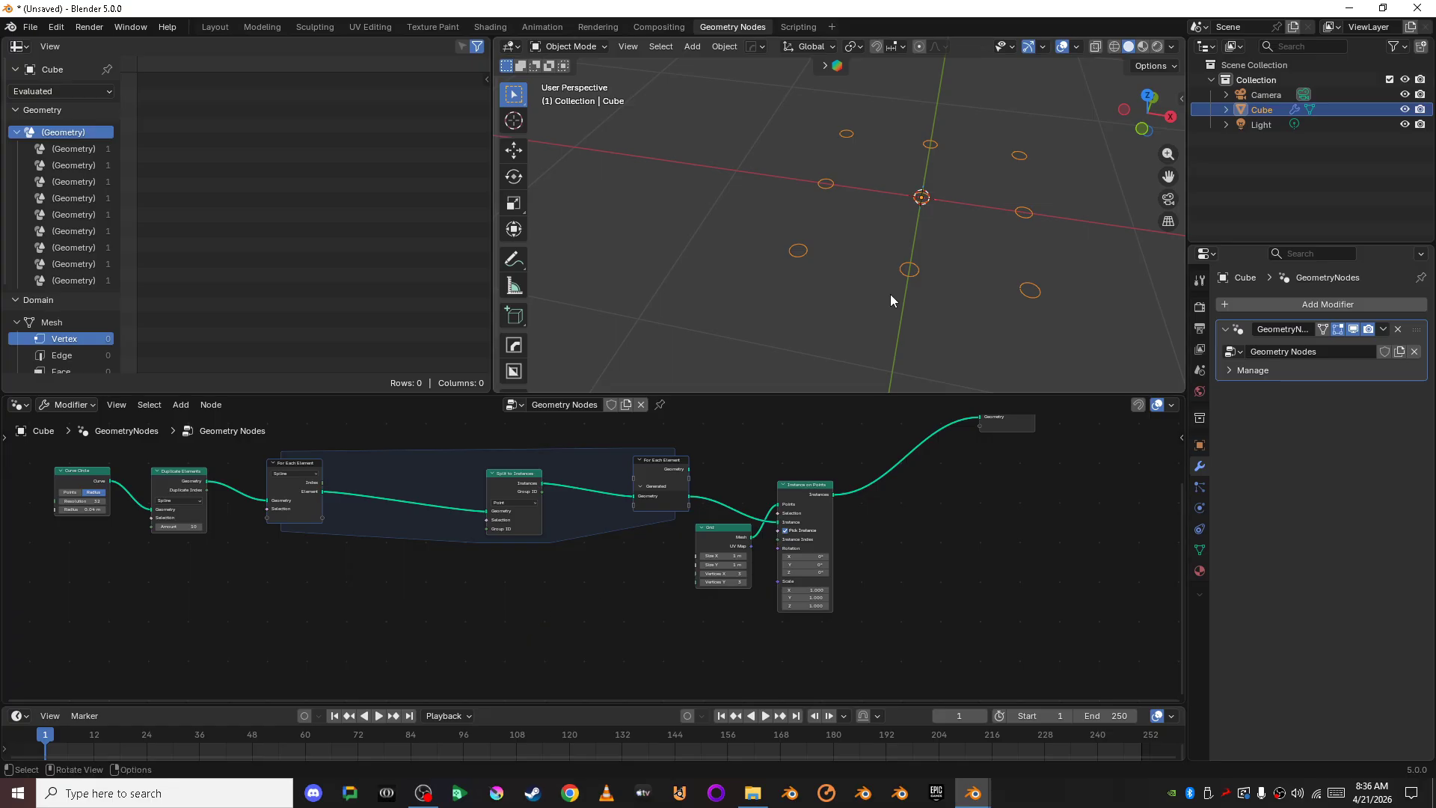
middle_click_drag(890, 294, 832, 287)
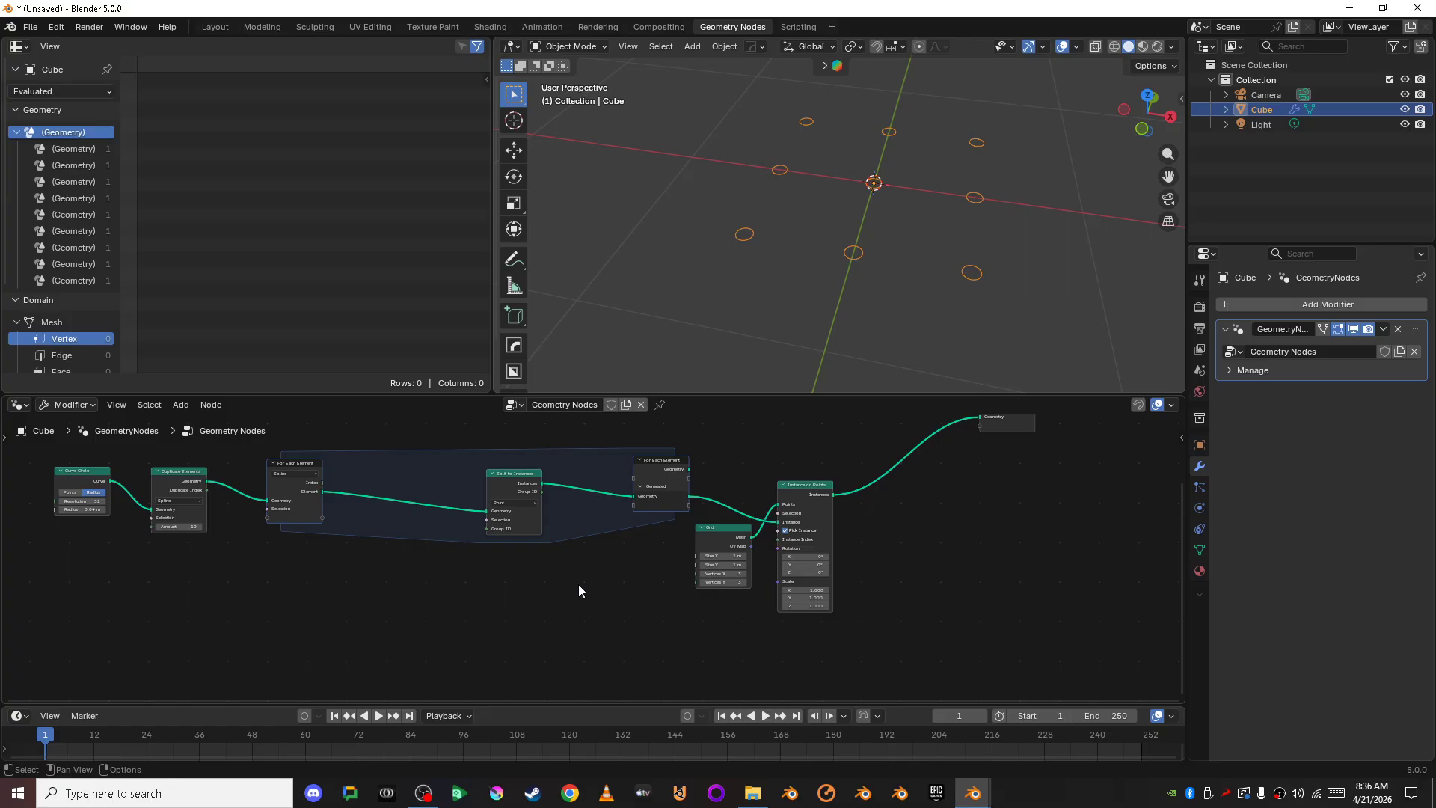
Step: Insert a Curve to Mesh node on the link between the For Each Element's Element output and Split to Instances
scroll(566, 599, "up", 2)
middle_click_drag(565, 599, 567, 632)
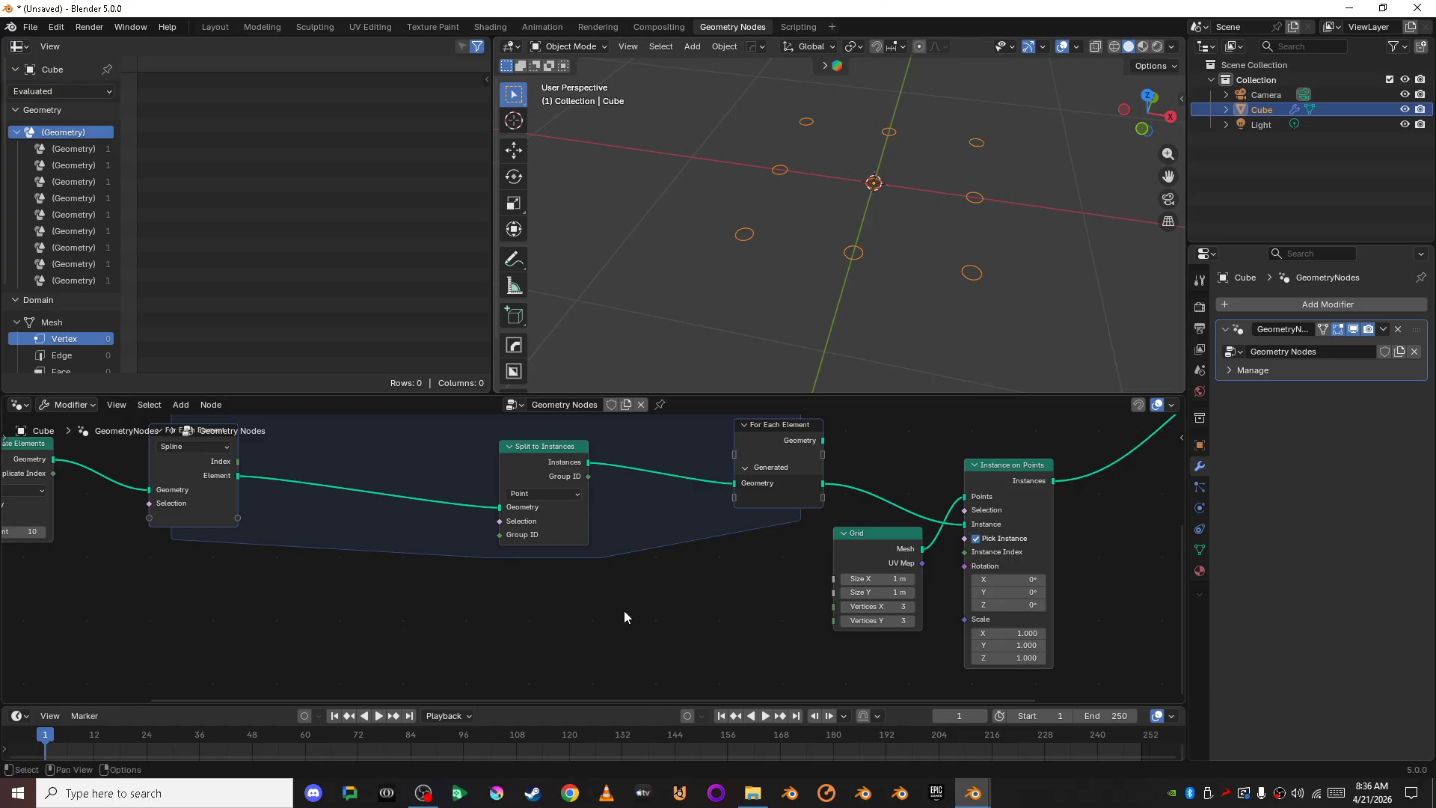
key("shift+a")
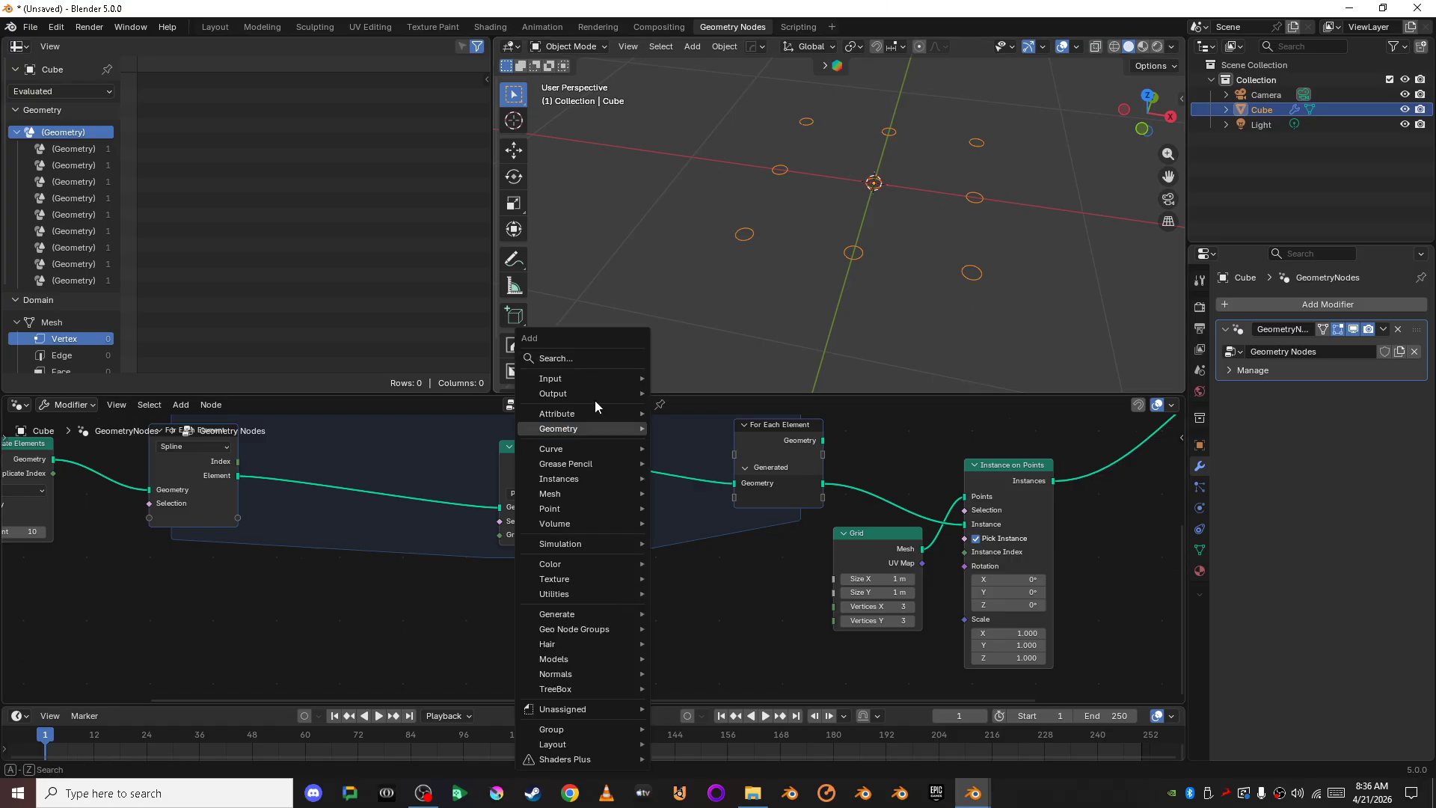
left_click(576, 357)
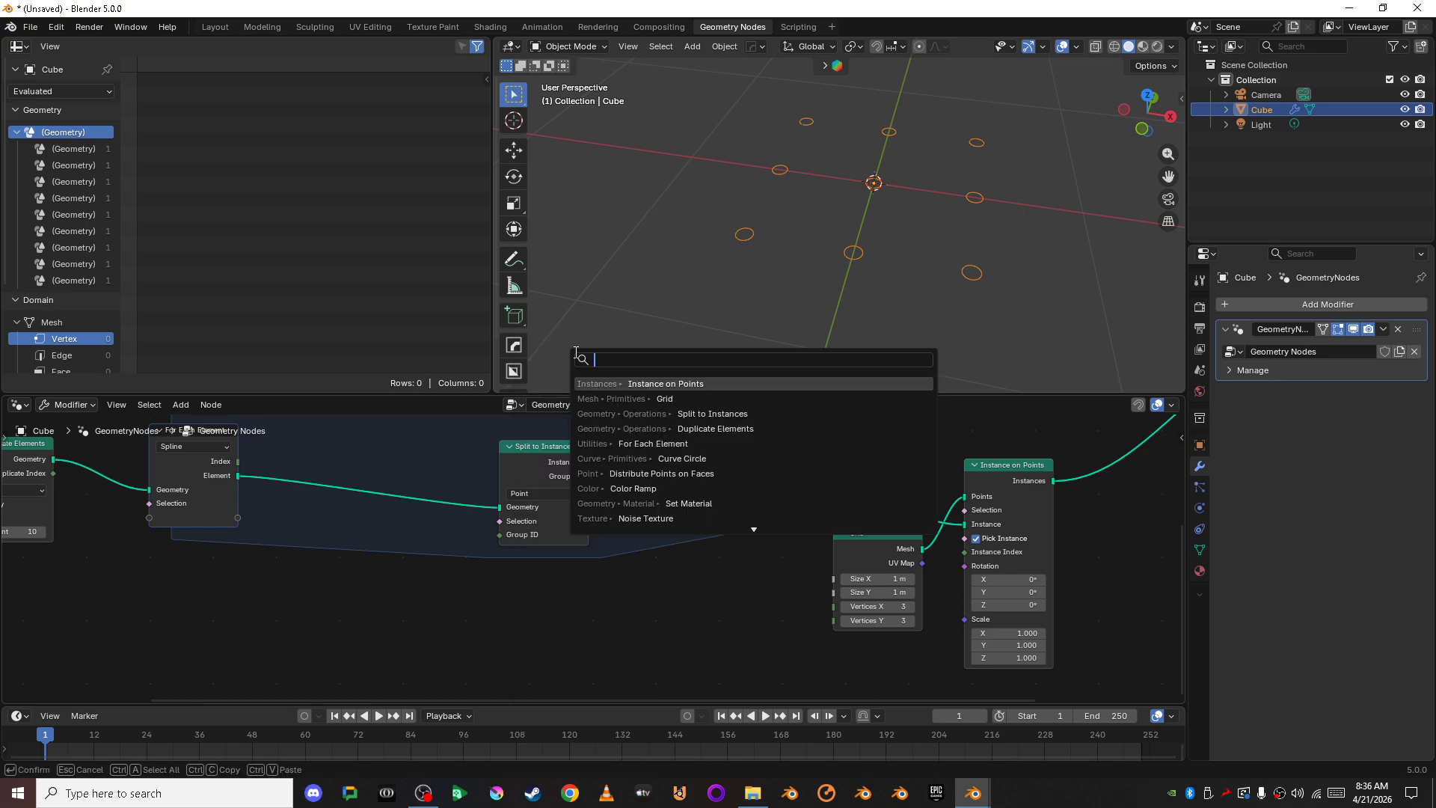
type("curve to me")
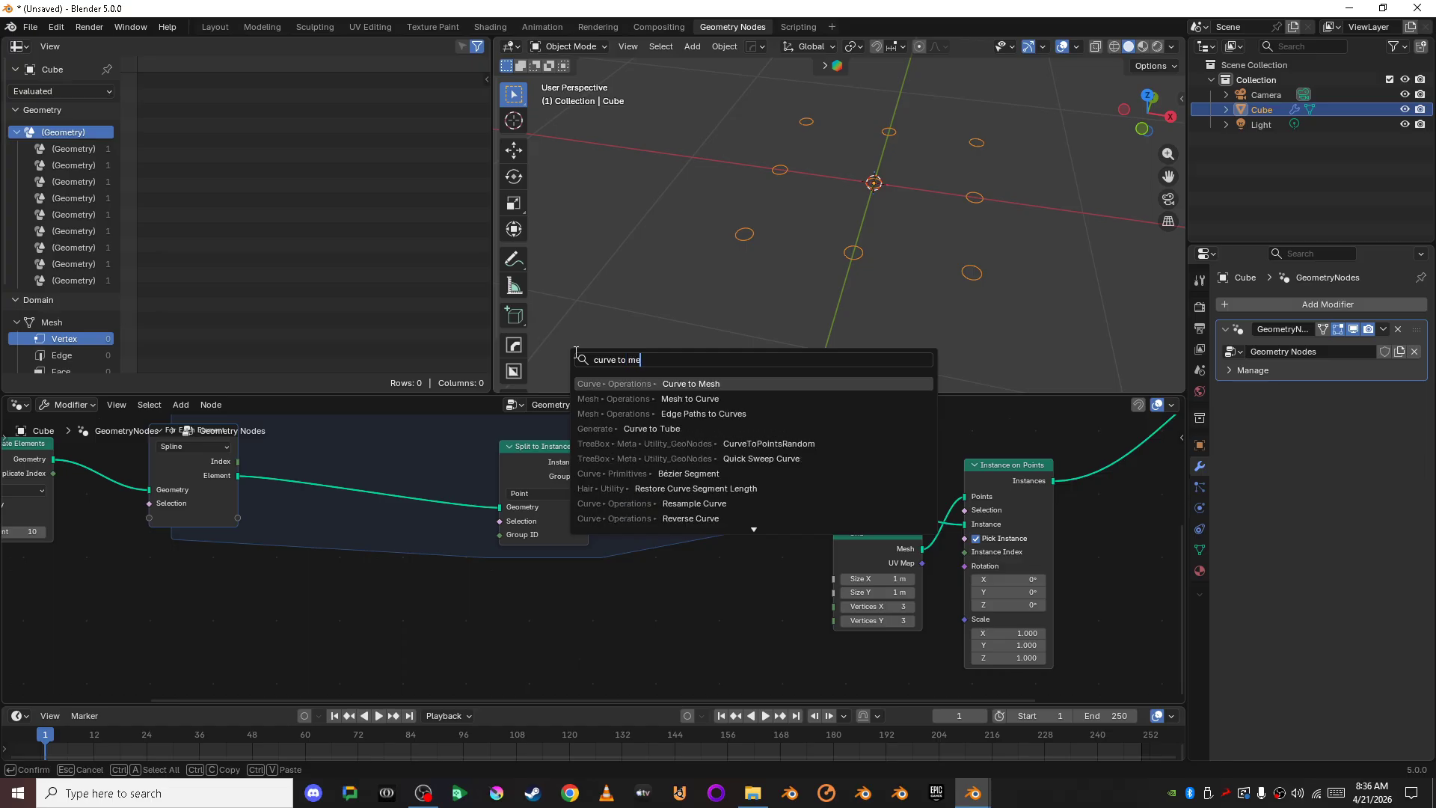
type("sh")
key("Return")
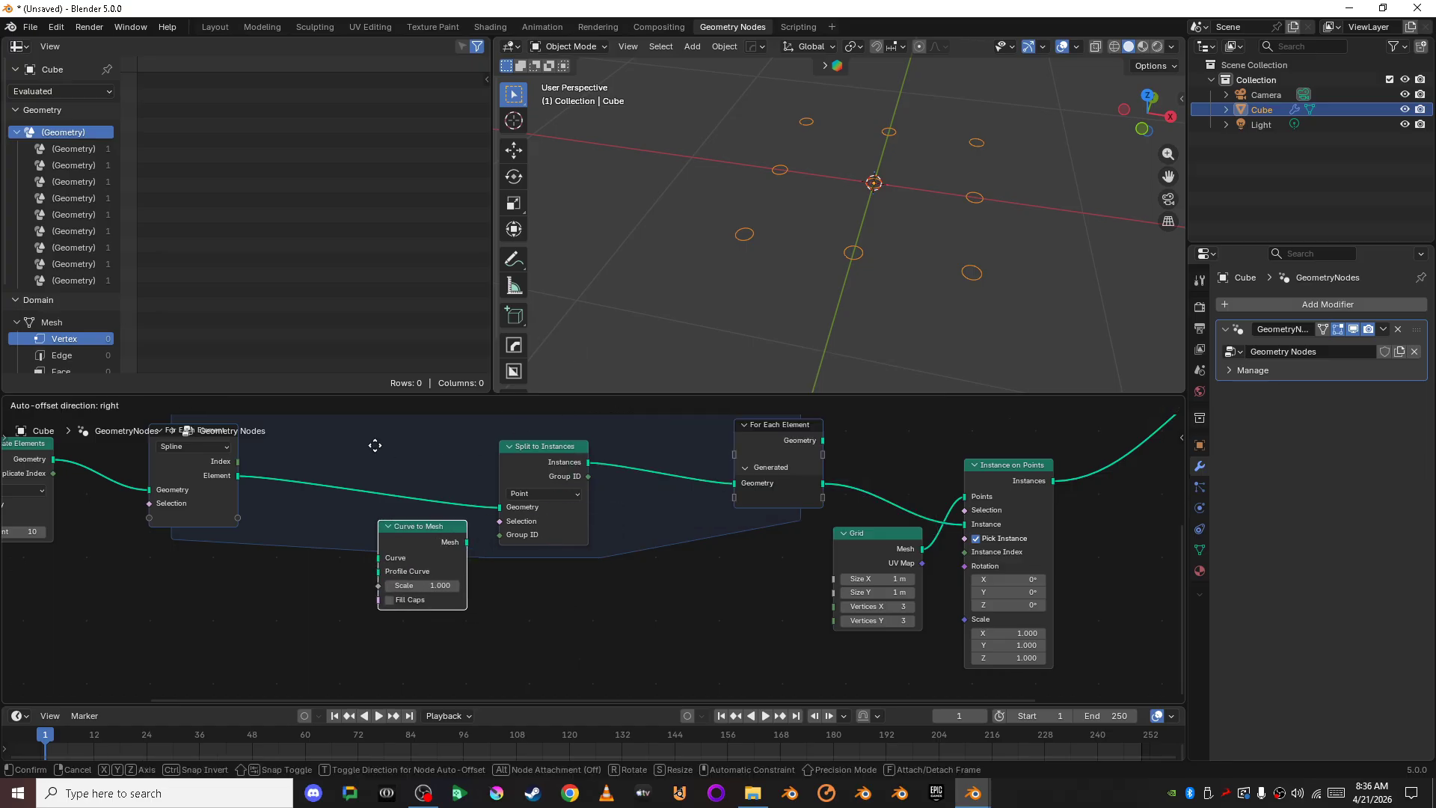
left_click(400, 517)
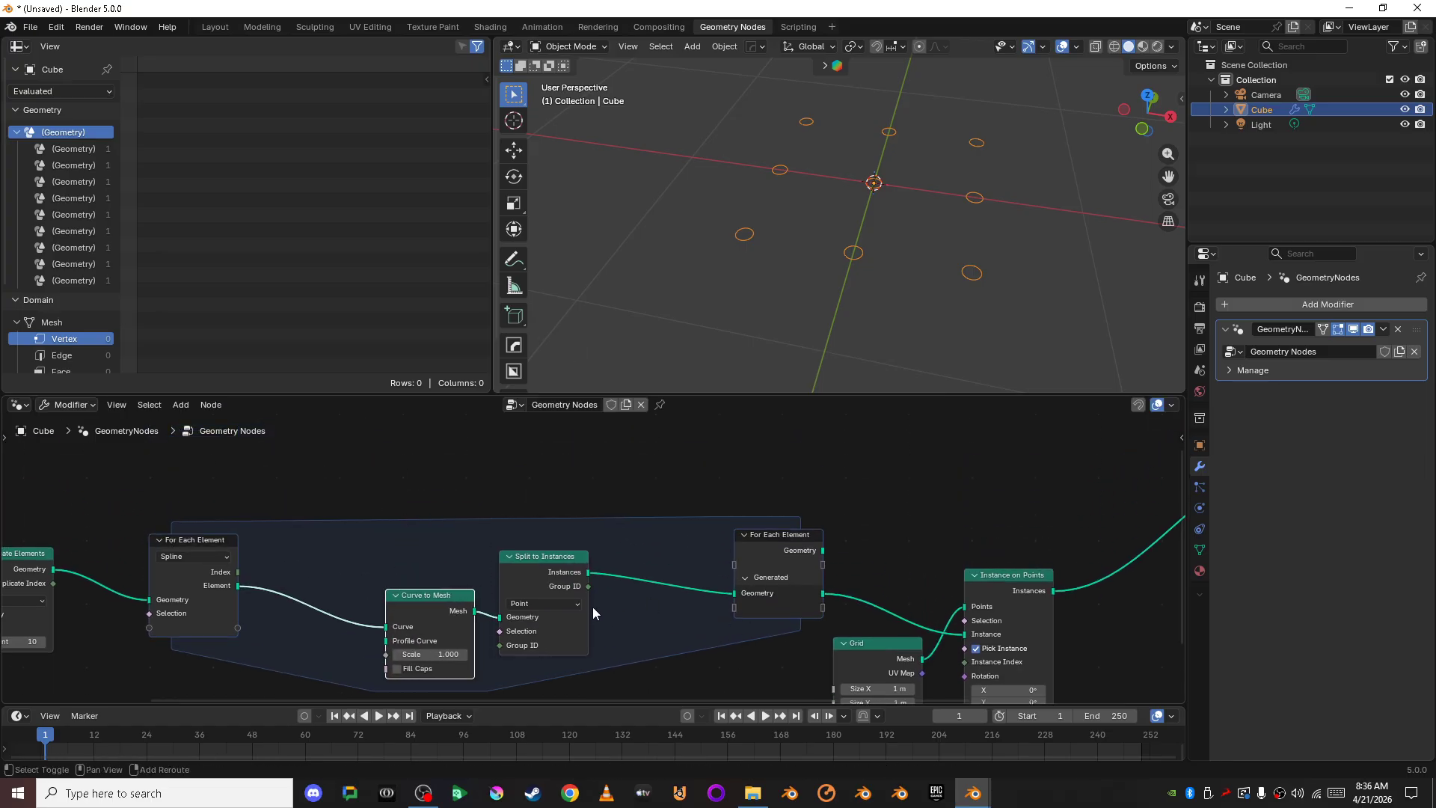
Step: Shift Split to Instances and Curve to Mesh toward the zone's output node
middle_click_drag(593, 604, 640, 489)
left_click_drag(588, 440, 709, 465)
left_click_drag(494, 480, 606, 499)
Step: Add a second Curve Circle node below the zone and connect its Curve to the Profile Curve input of Curve to Mesh
scroll(732, 624, "down", 1)
middle_click_drag(711, 637, 810, 573)
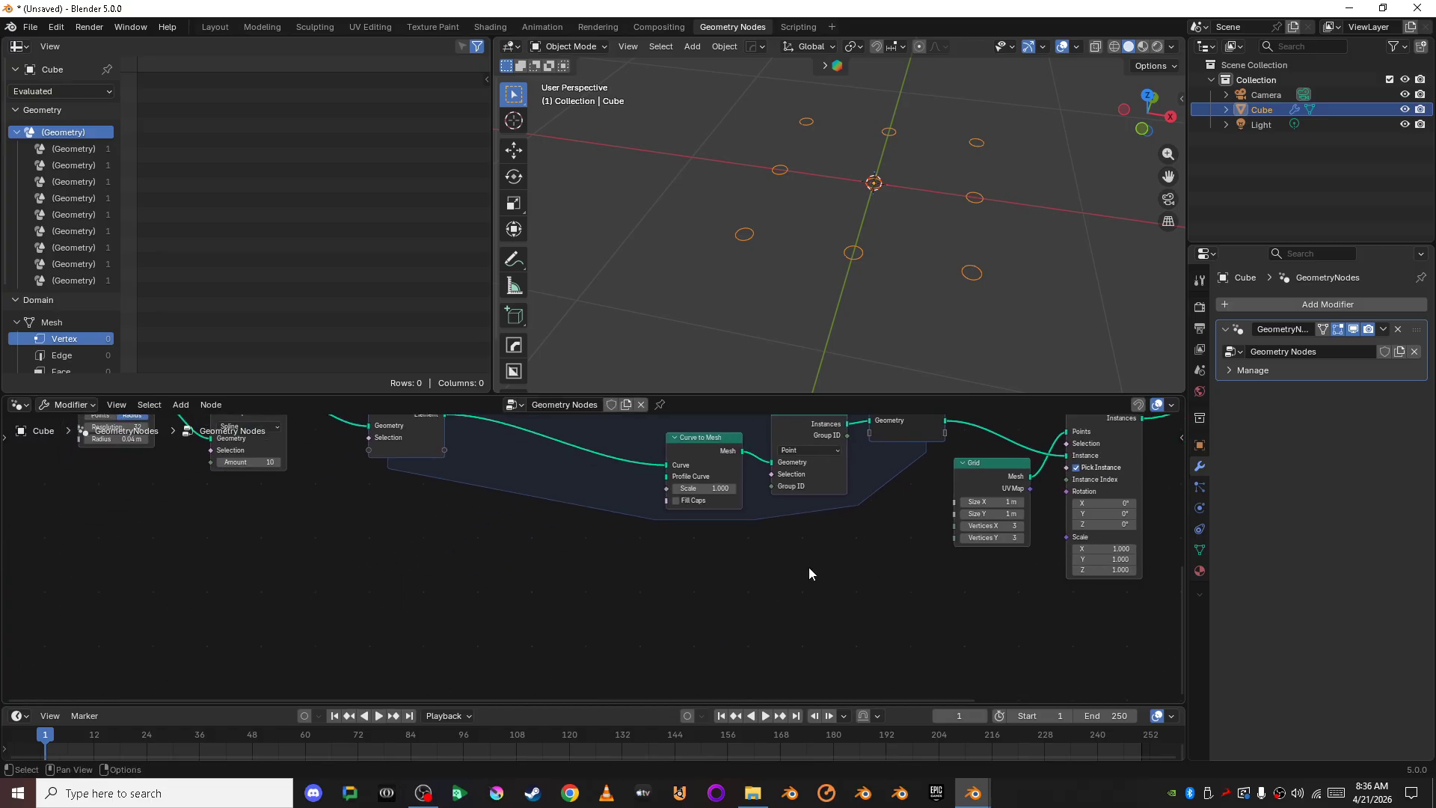
key("shift+a")
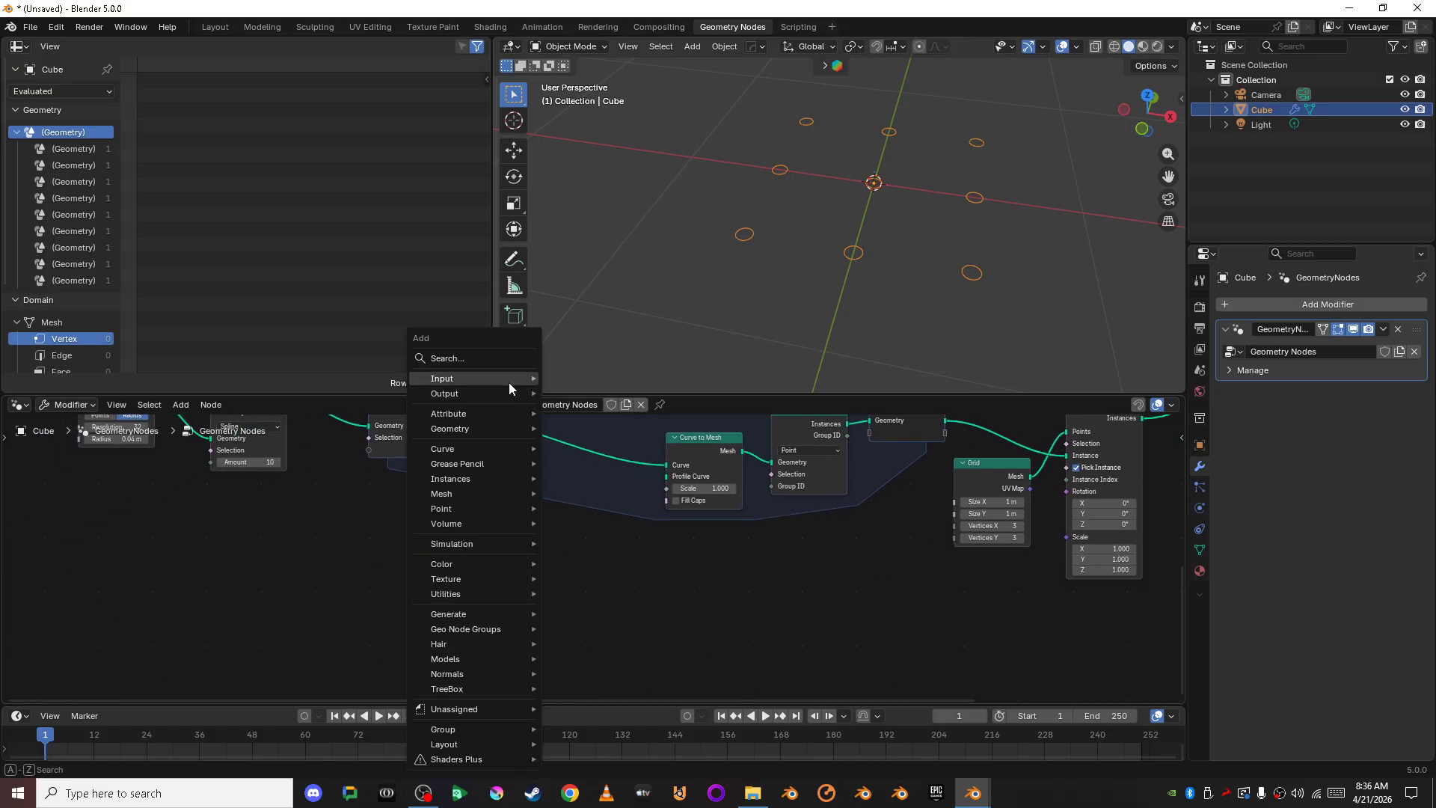
left_click(495, 362)
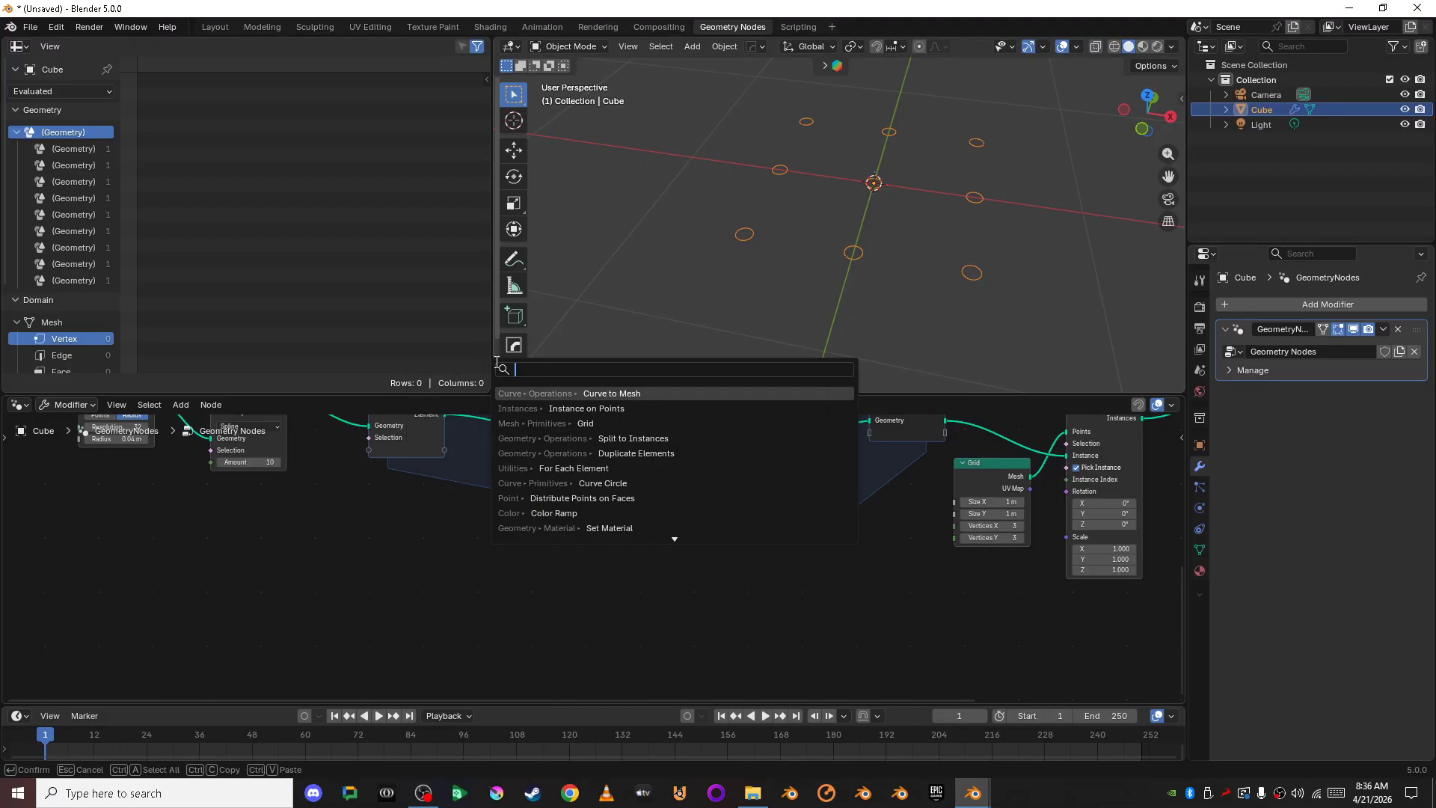
type("Curve ")
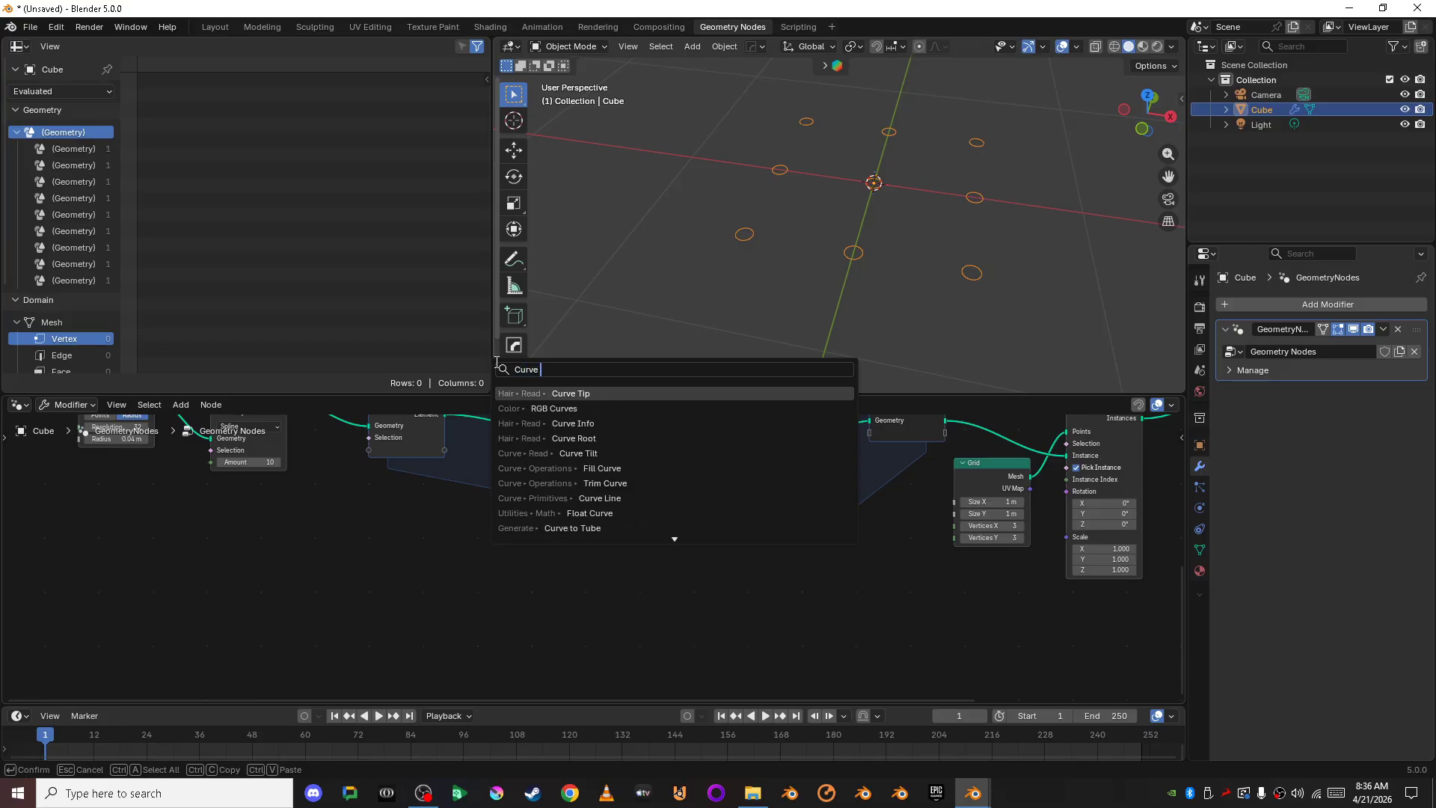
type("Ci")
key("Return")
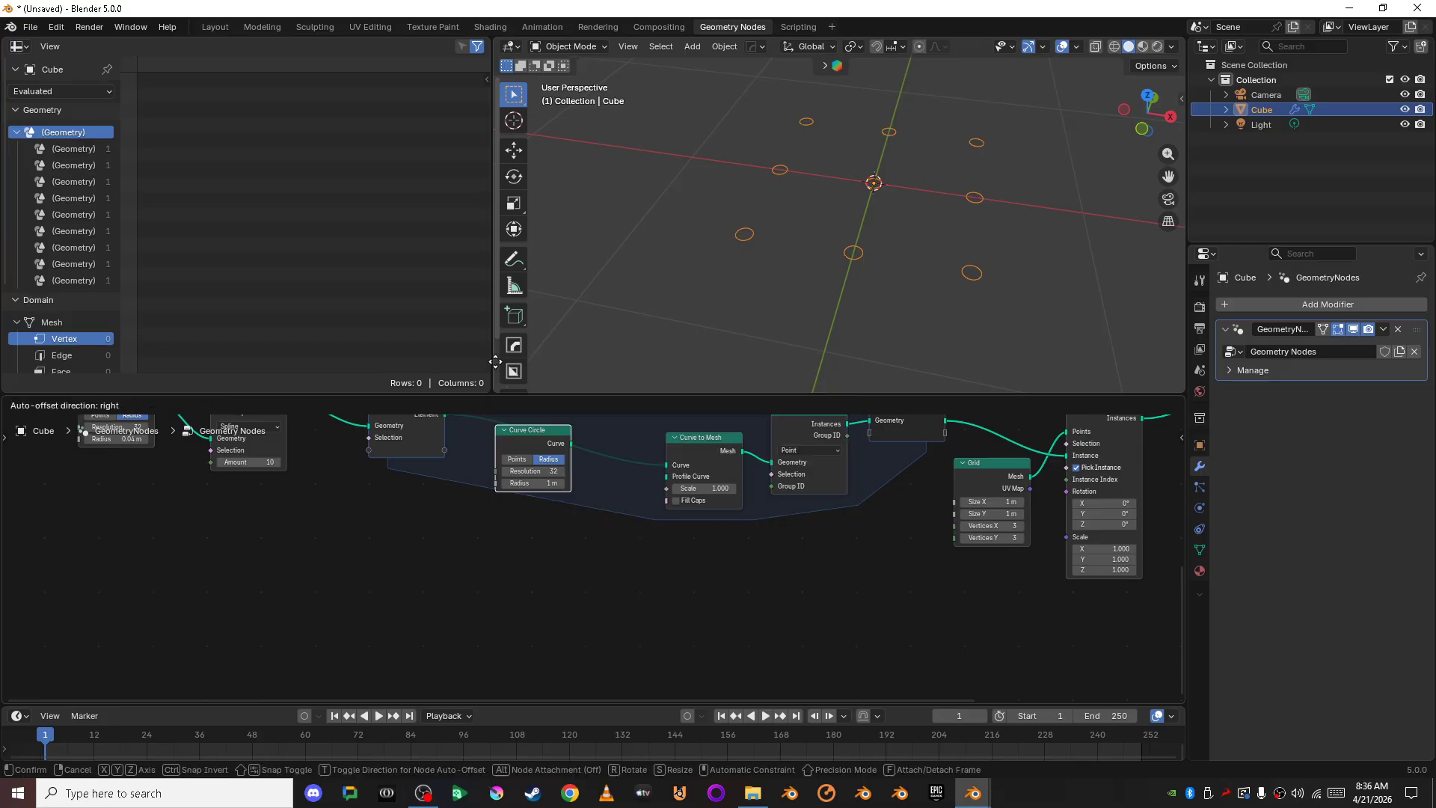
left_click(568, 504)
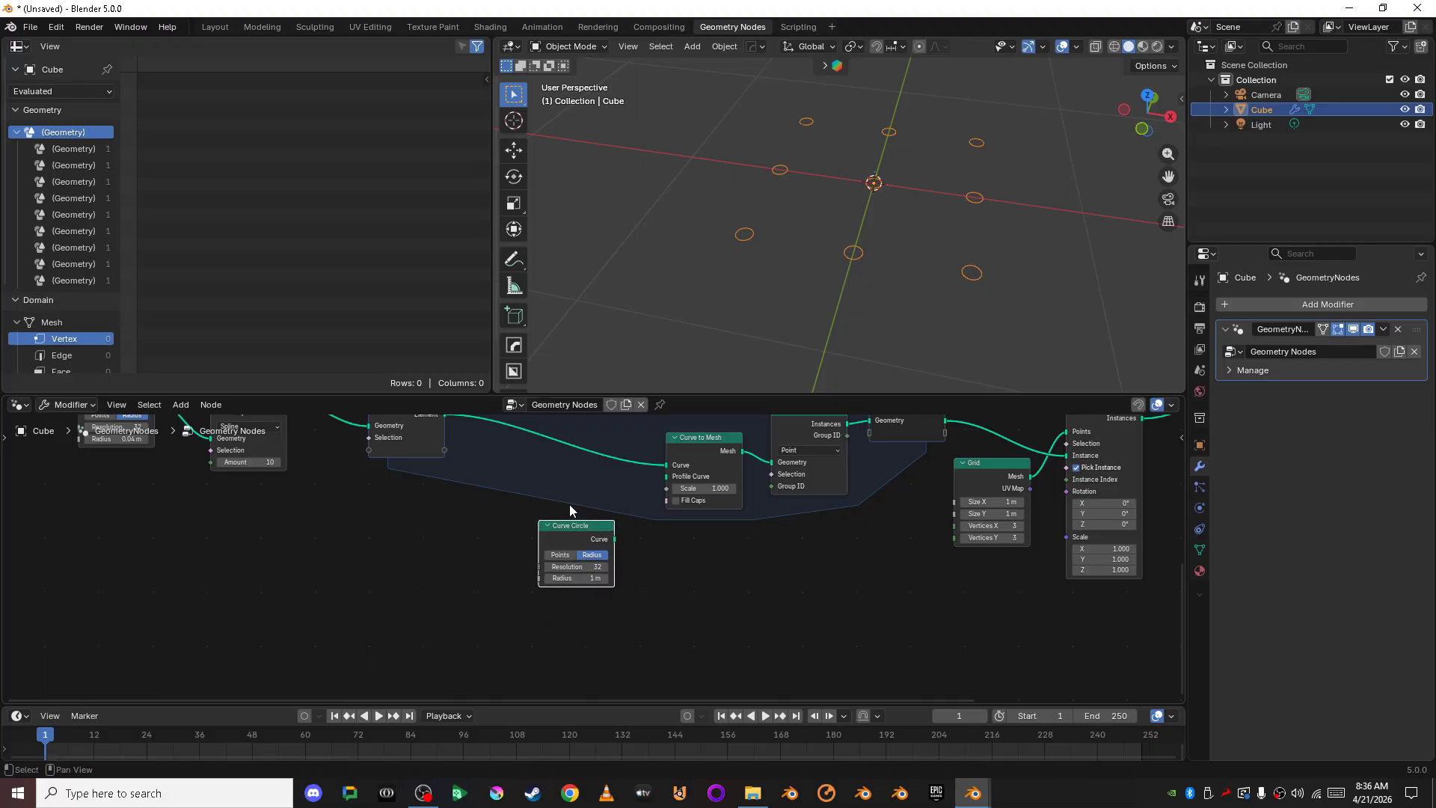
scroll(569, 504, "up", 2)
middle_click_drag(721, 540, 634, 608)
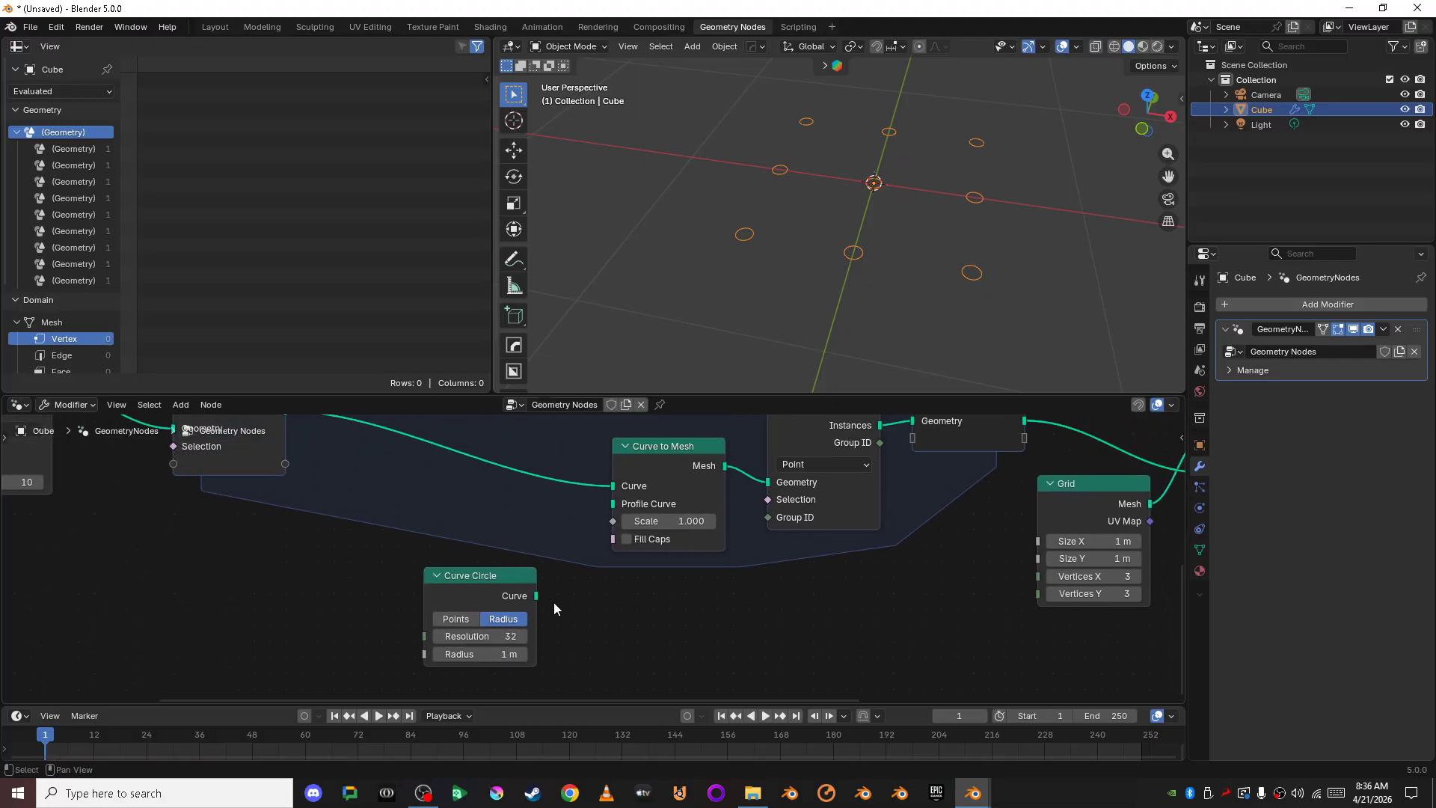
left_click_drag(539, 597, 614, 503)
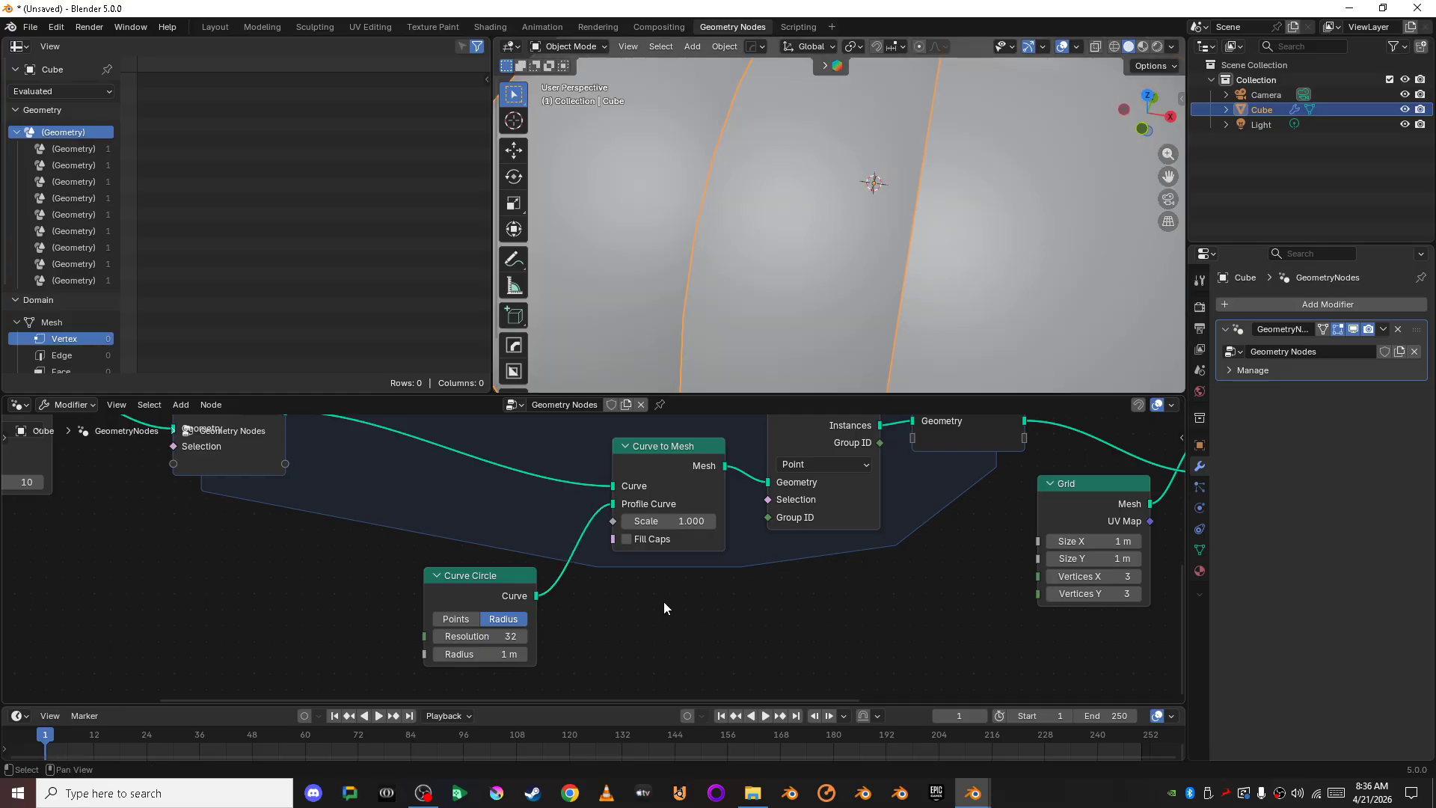
Step: Set the profile Curve Circle's radius to 0.02 m
scroll(871, 267, "down", 7)
scroll(871, 267, "up", 3)
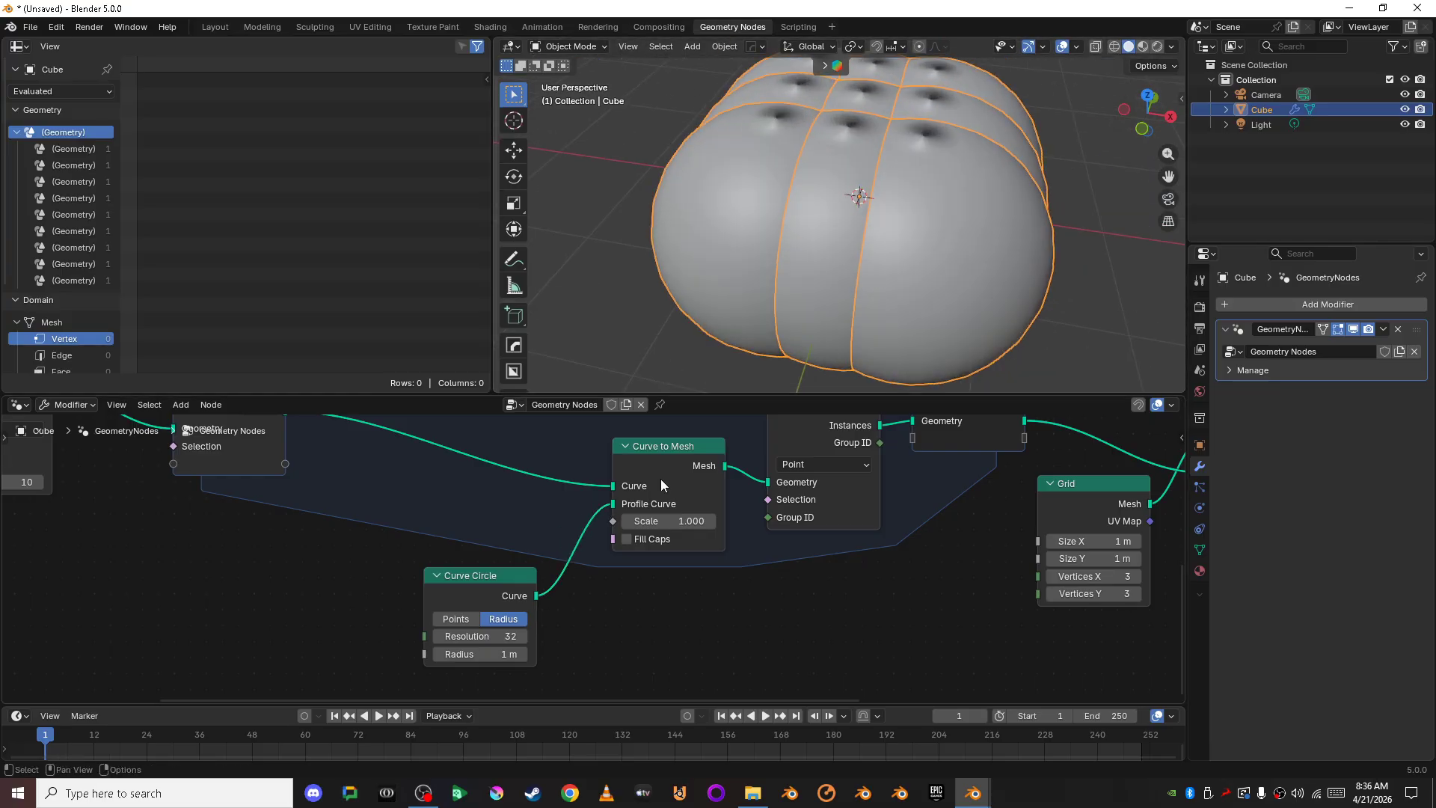
scroll(635, 626, "up", 2)
middle_click_drag(574, 644, 646, 604)
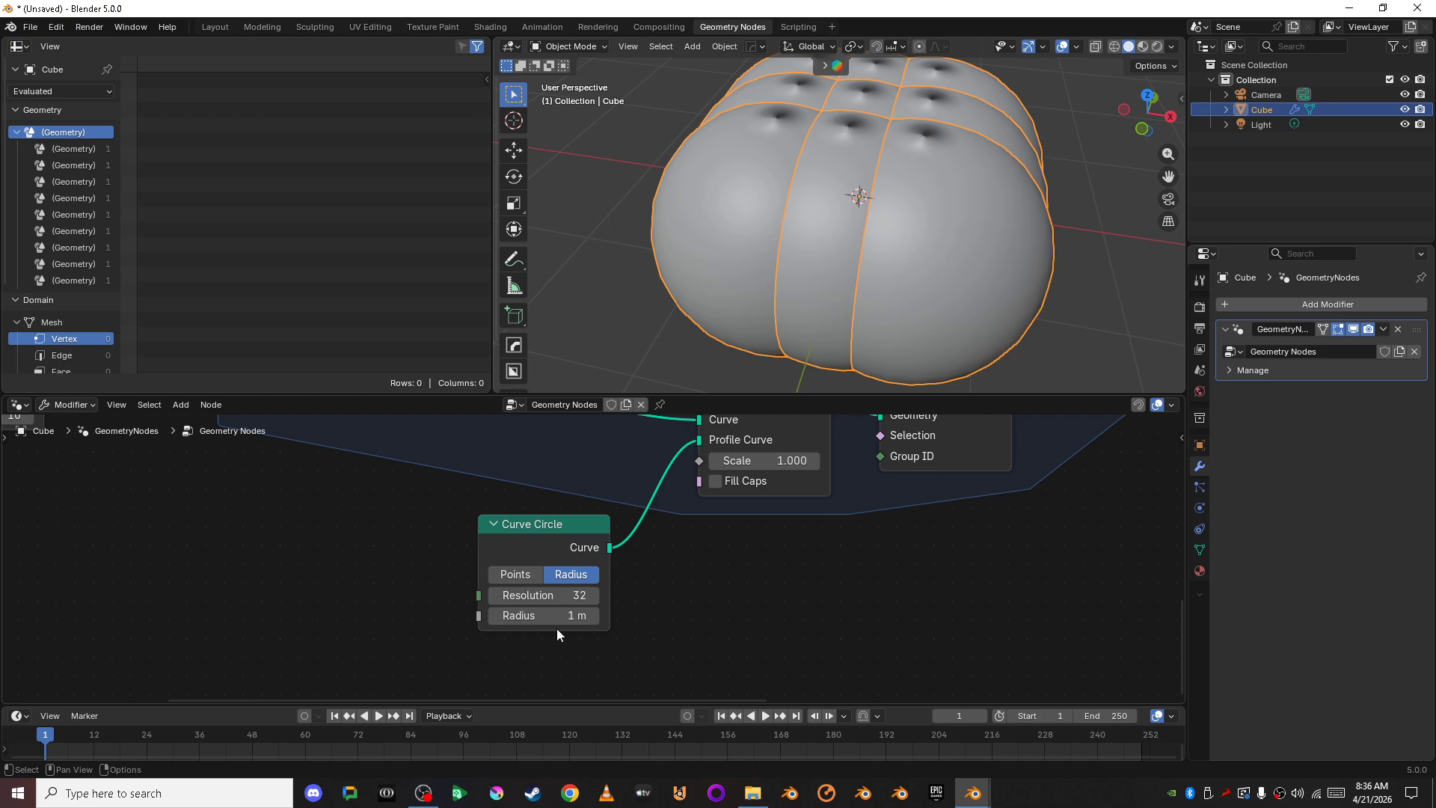
left_click_drag(563, 616, 454, 616)
Step: Examine the ring meshes on the grid points in top and perspective views, along with the profile circle's settings
scroll(887, 301, "up", 6)
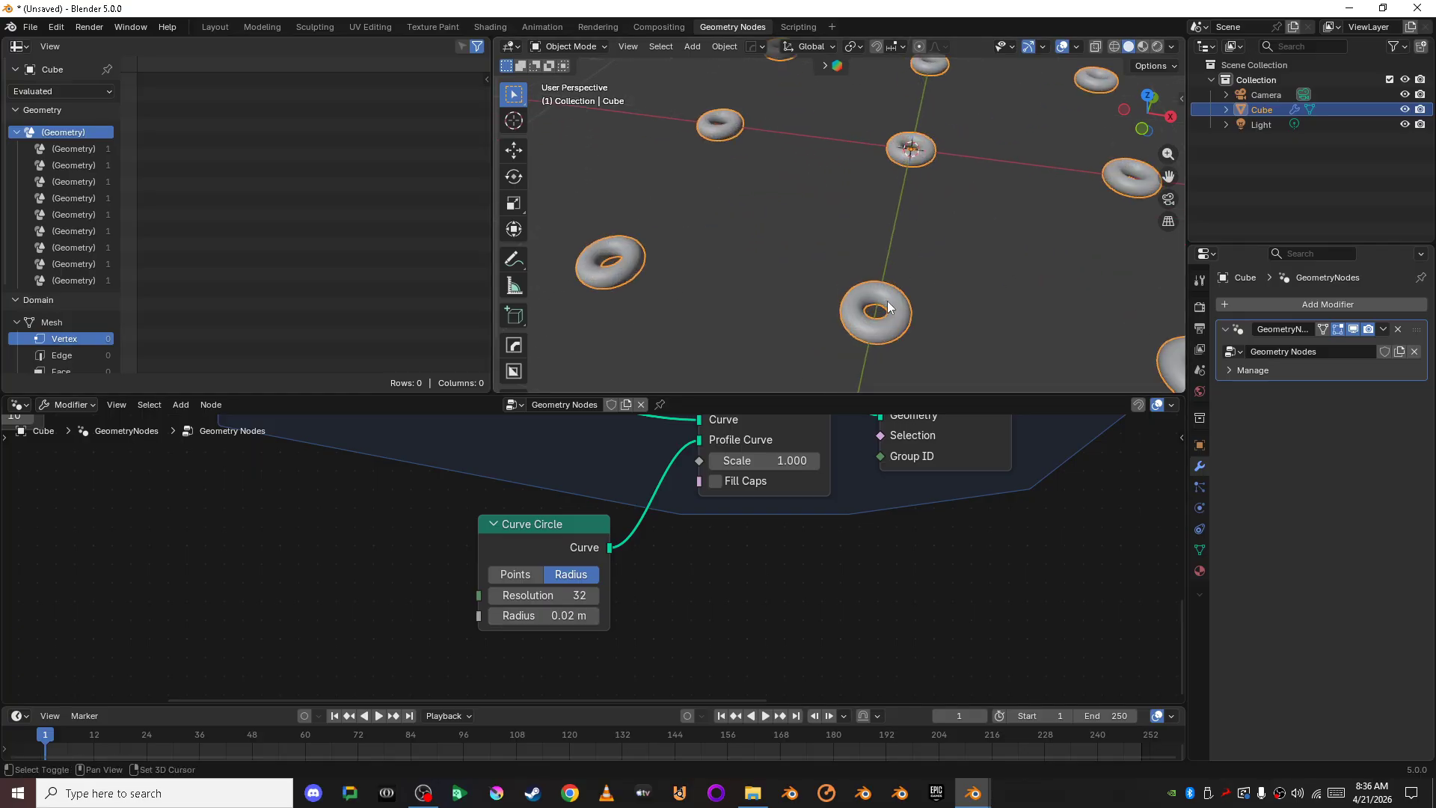
left_click(1147, 95)
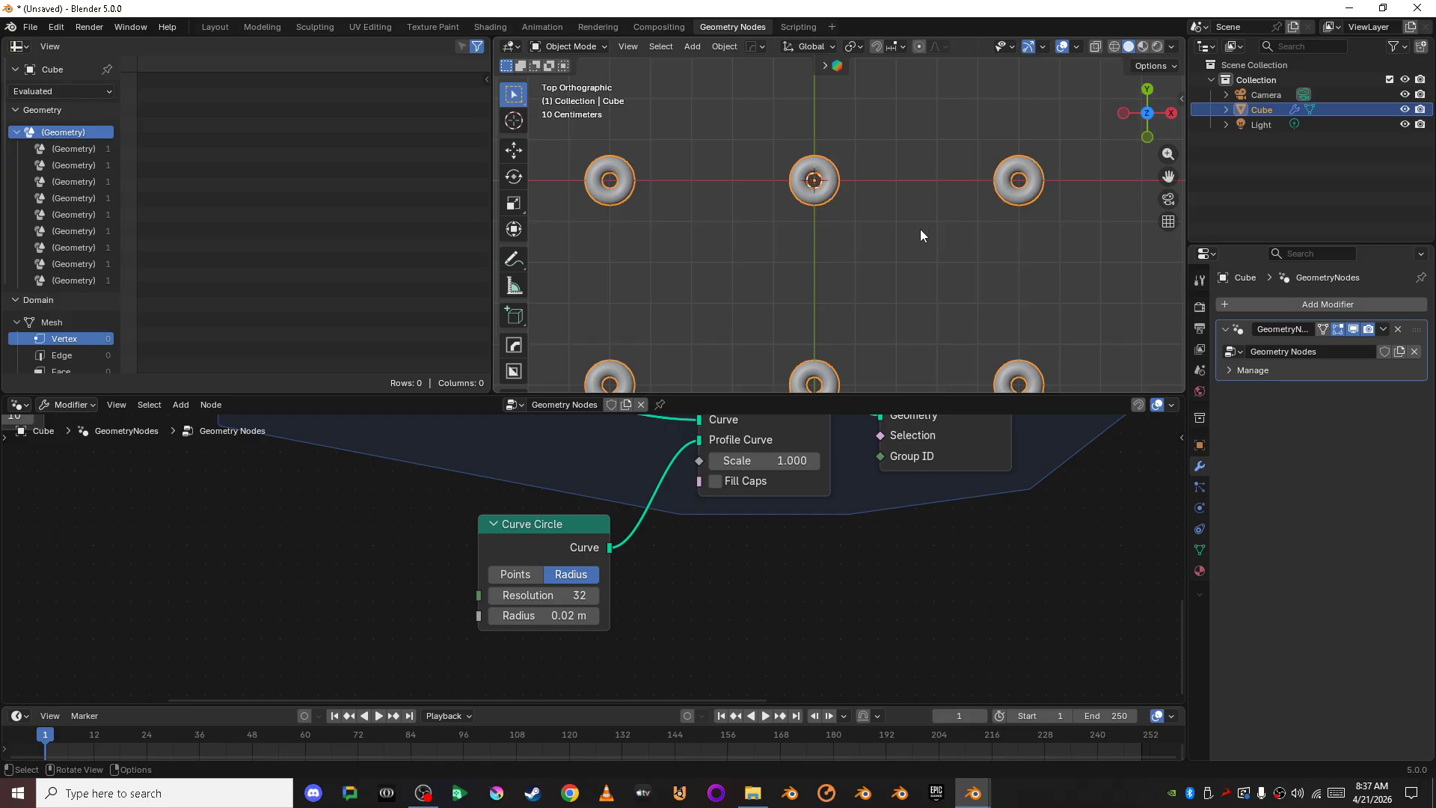
scroll(917, 234, "down", 5)
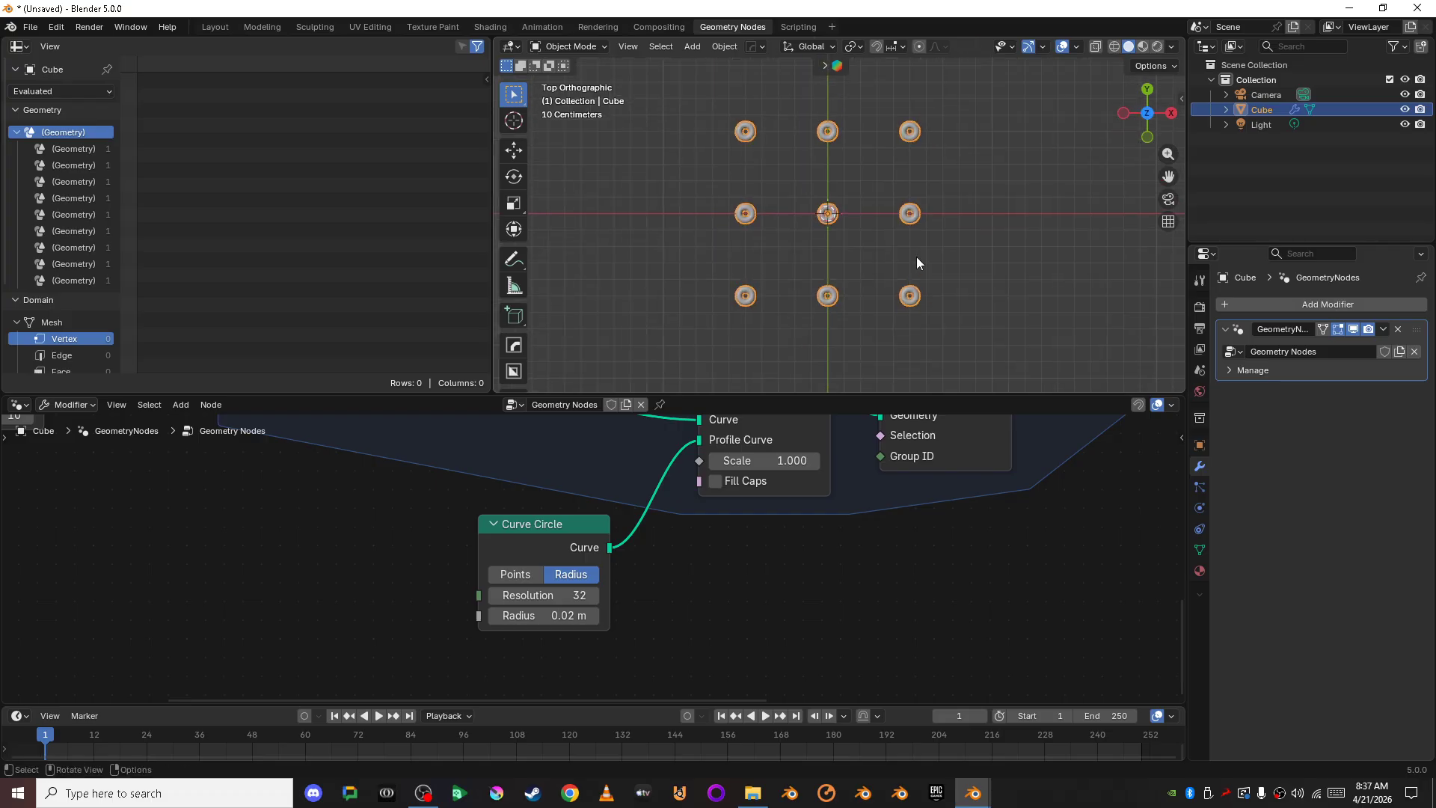
scroll(917, 259, "up", 6)
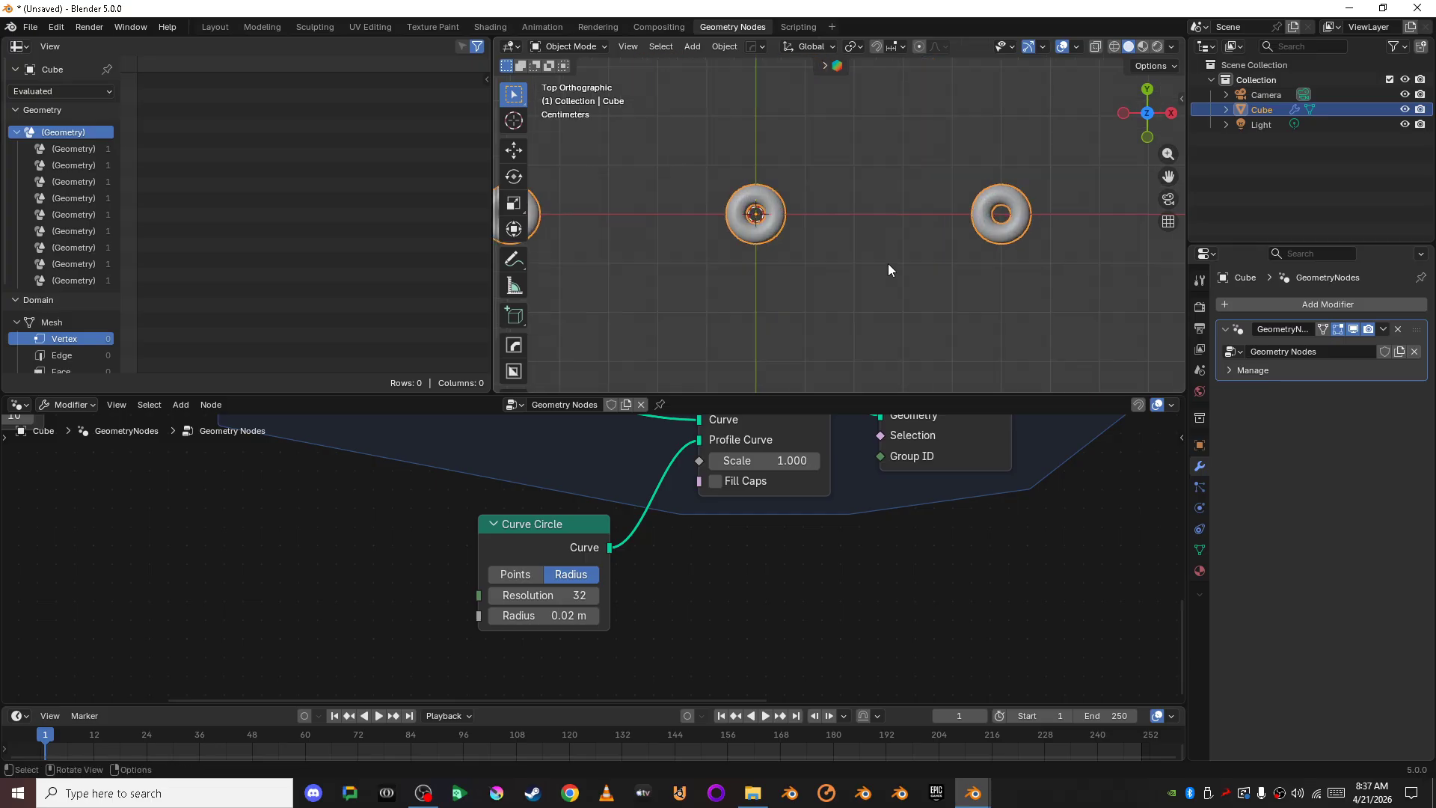
scroll(888, 269, "up", 2)
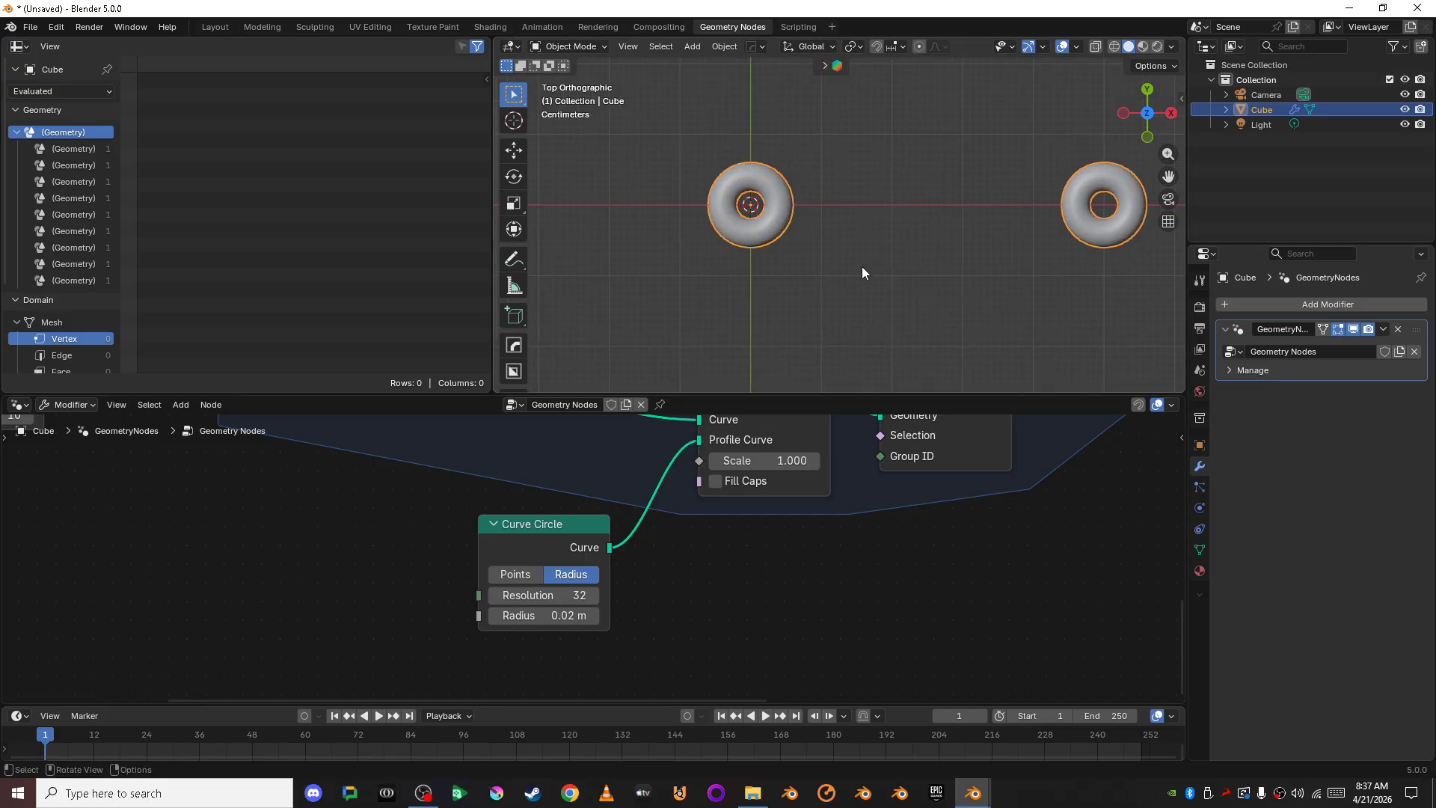
scroll(823, 208, "down", 4)
mouse_move(828, 212)
middle_mouse_down()
mouse_move(860, 122)
mouse_move(842, 200)
middle_mouse_up()
scroll(815, 618, "up", 3)
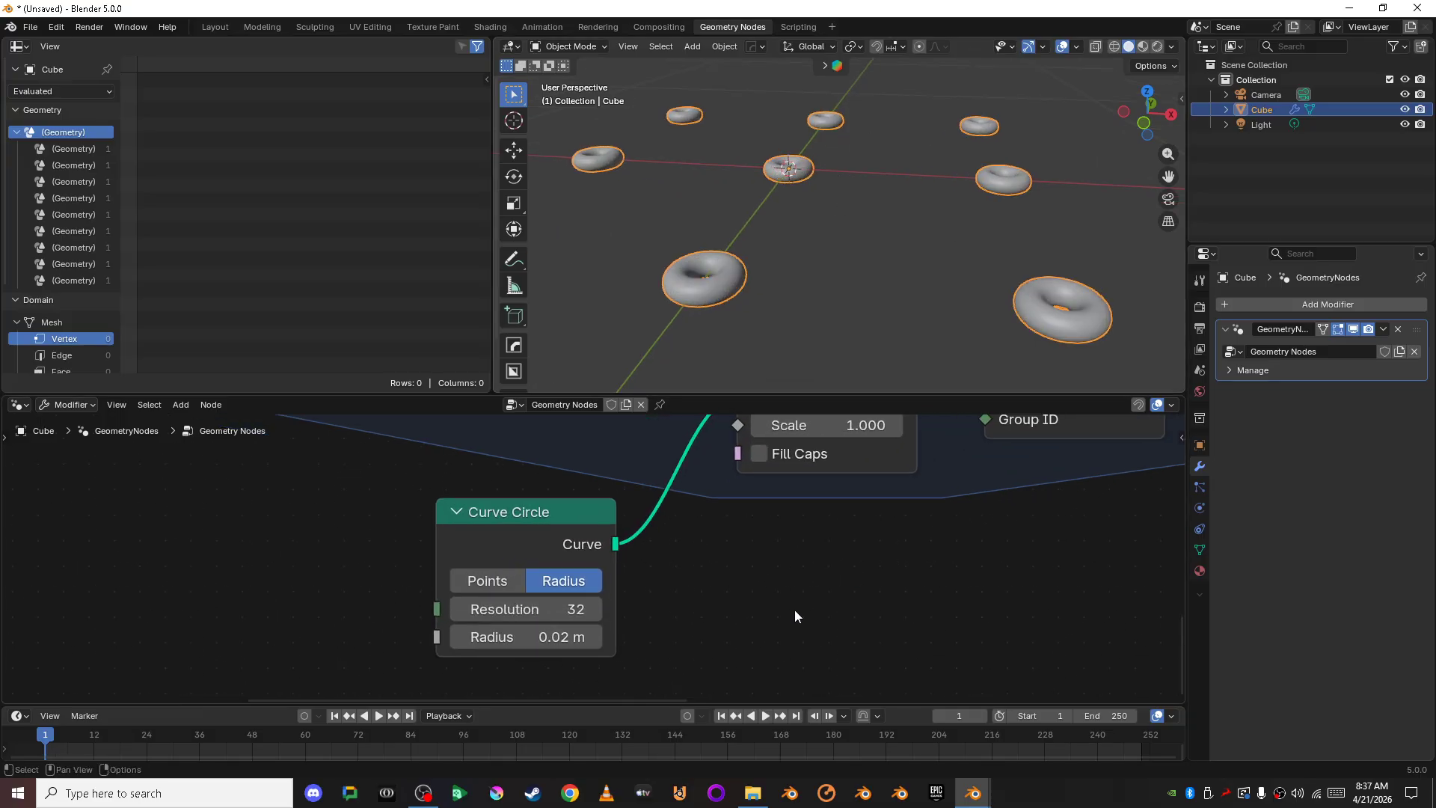
scroll(740, 604, "up", 3)
middle_click_drag(708, 639, 797, 617)
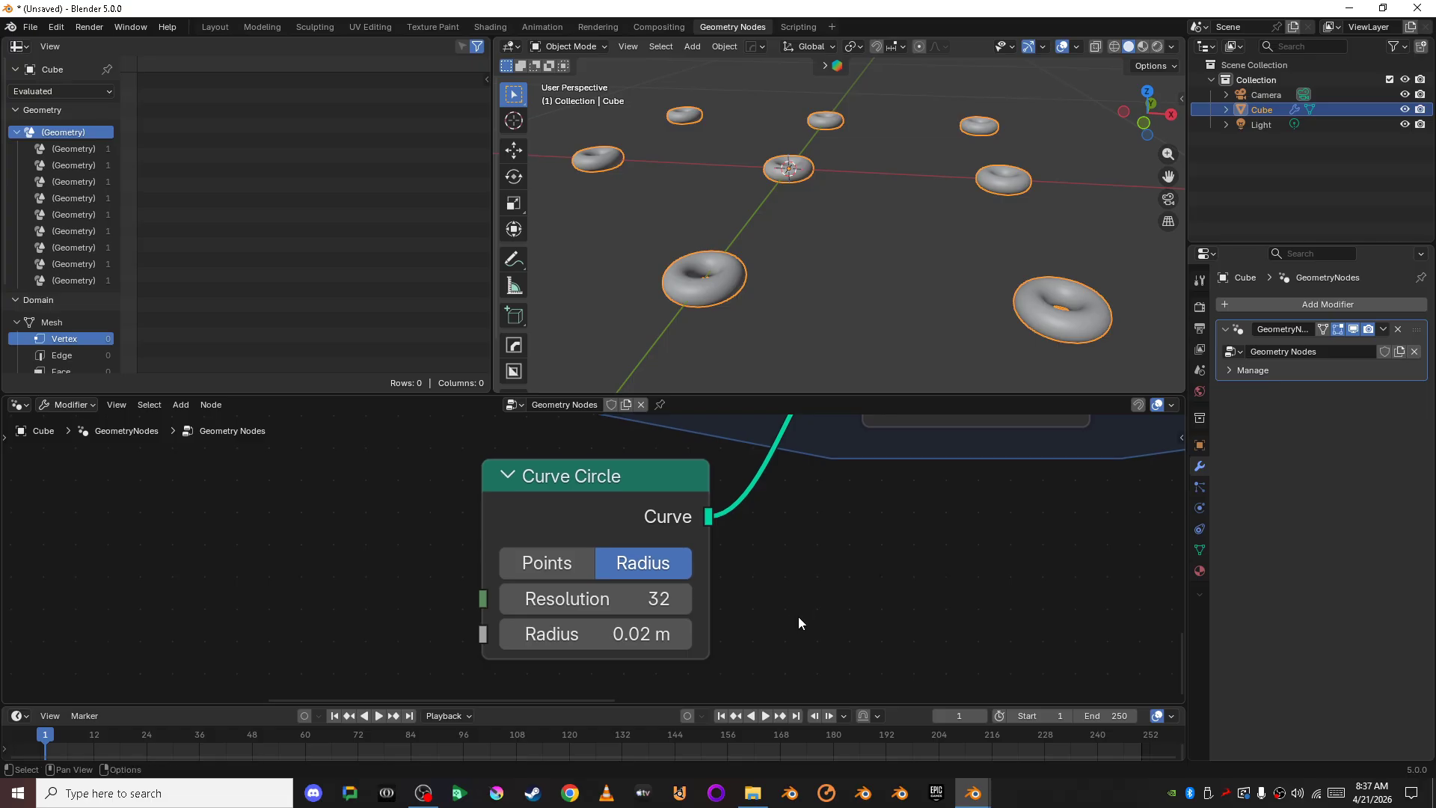
scroll(805, 609, "down", 3)
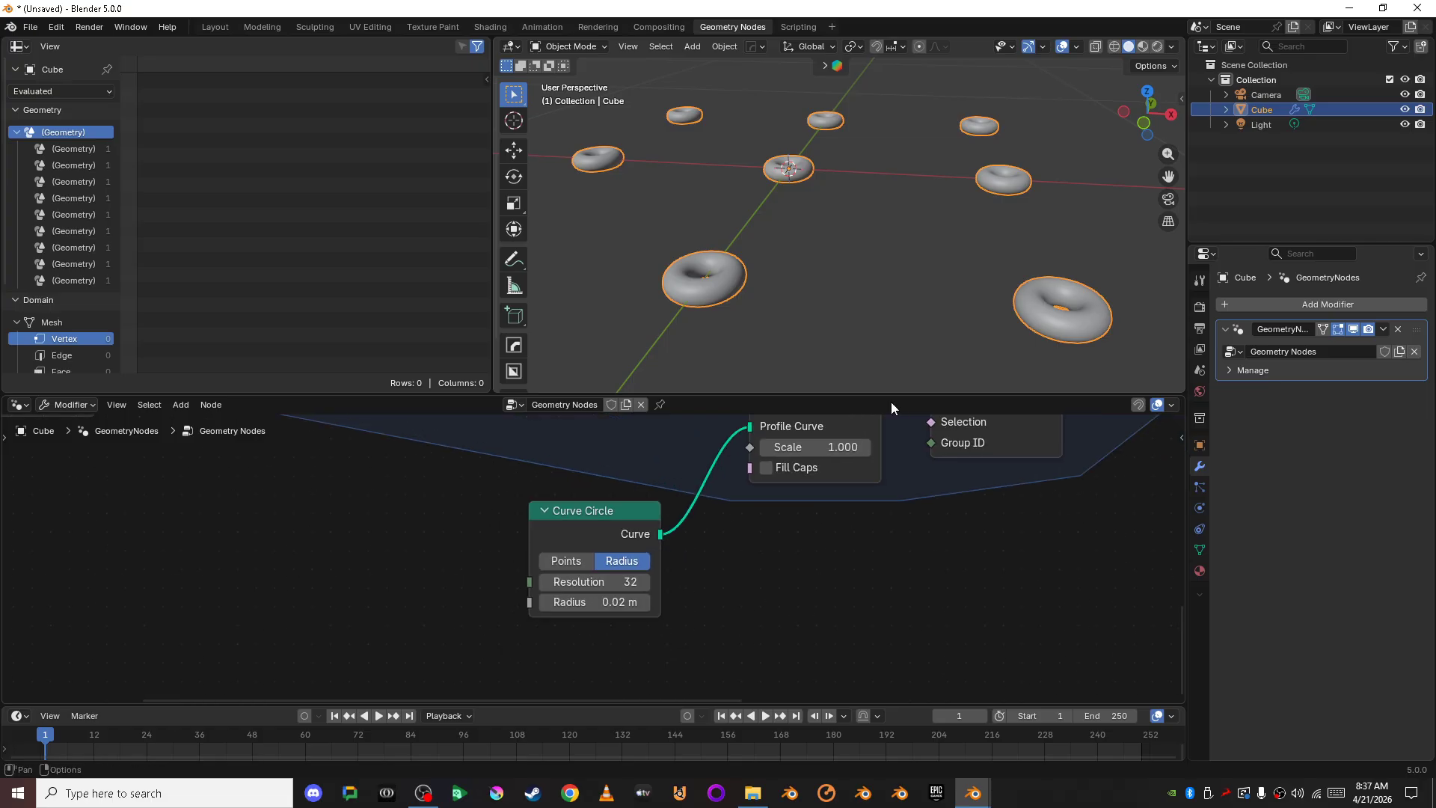
scroll(901, 298, "down", 3)
middle_click_drag(901, 298, 945, 307)
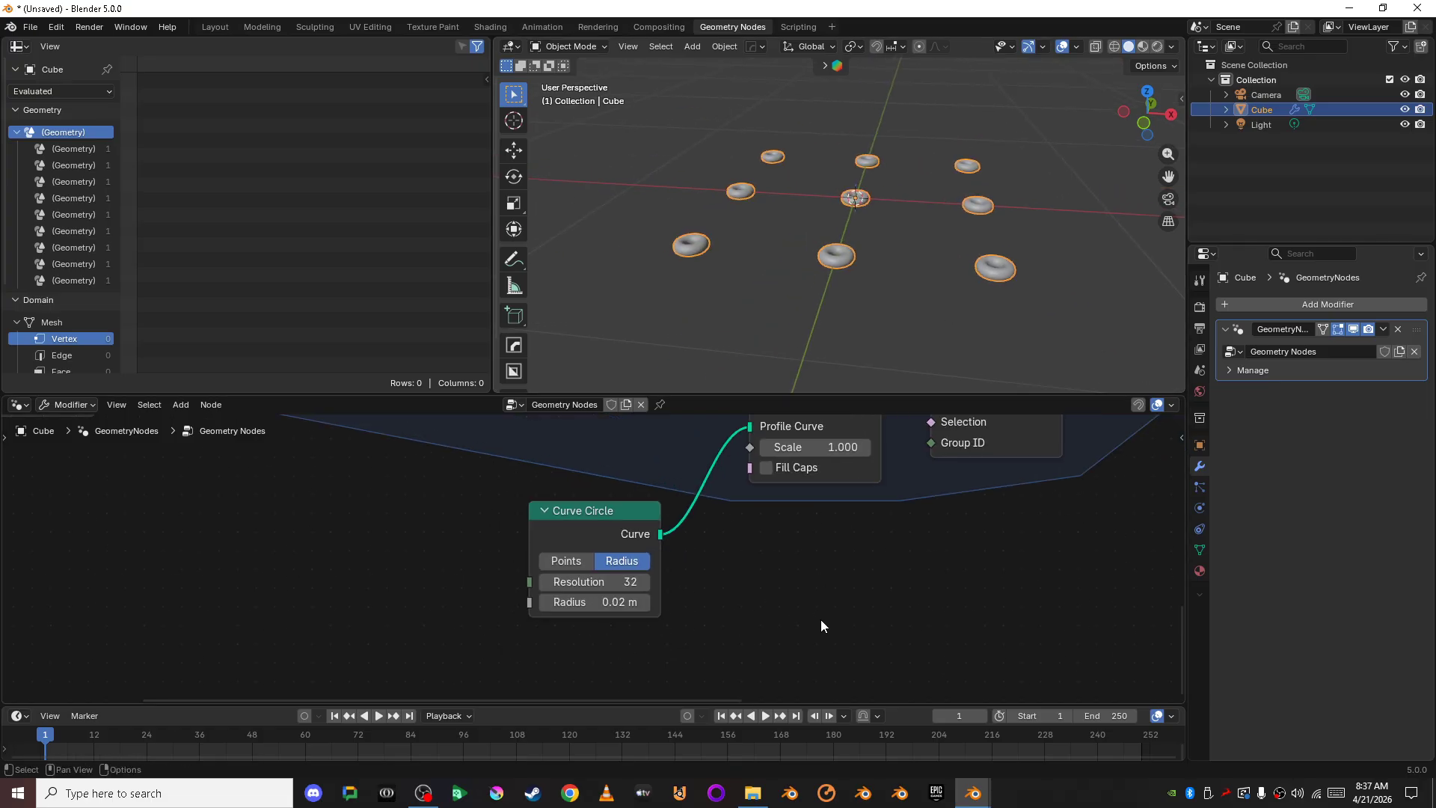
Step: Reduce the profile Curve Circle's resolution to 8
scroll(820, 619, "up", 3)
scroll(820, 620, "up", 1)
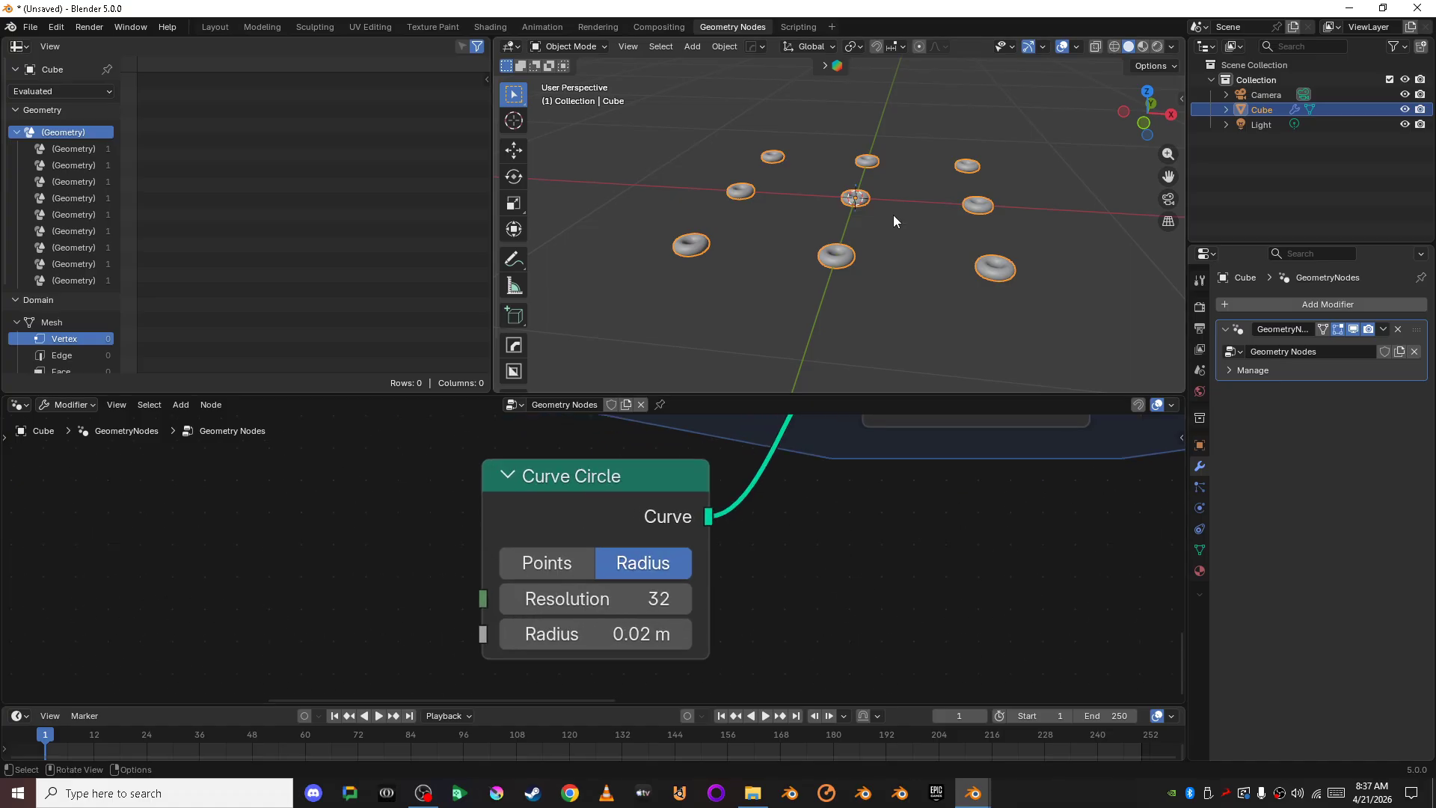
scroll(819, 590, "up", 1)
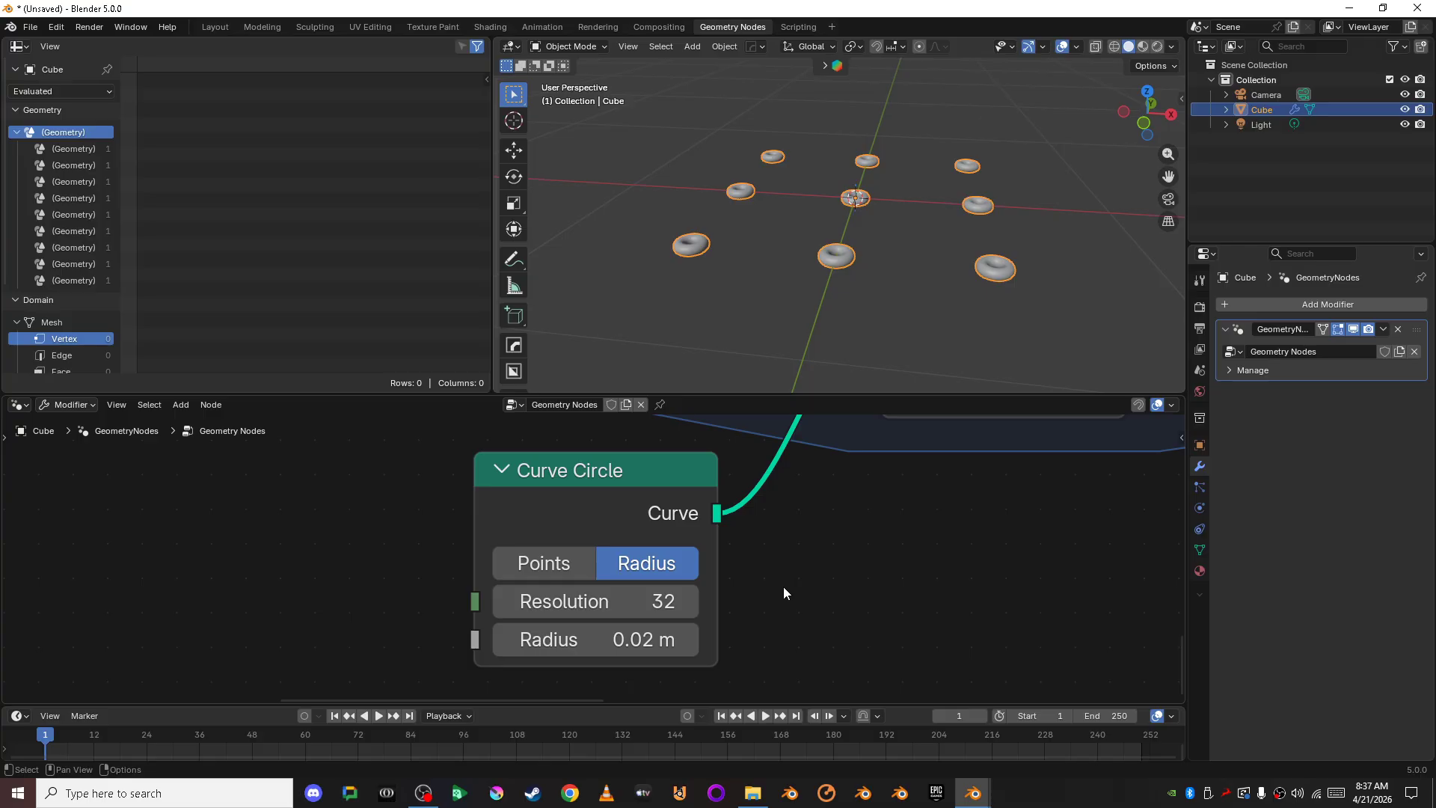
left_click_drag(513, 617, 487, 603)
scroll(993, 237, "up", 5)
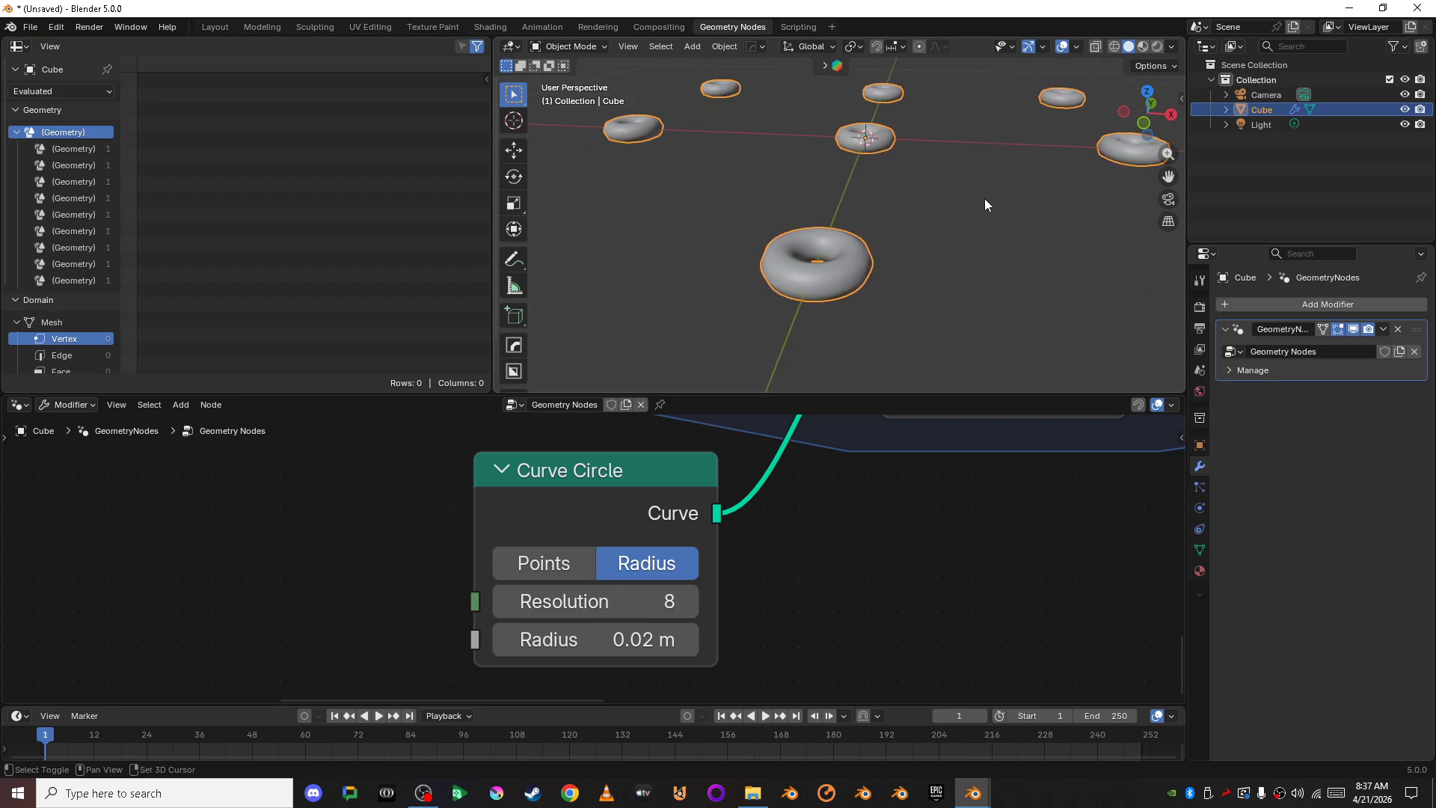
Step: Raise the profile Curve Circle's resolution to 10 and inspect the ring in front view
left_click(690, 601)
left_click(690, 602)
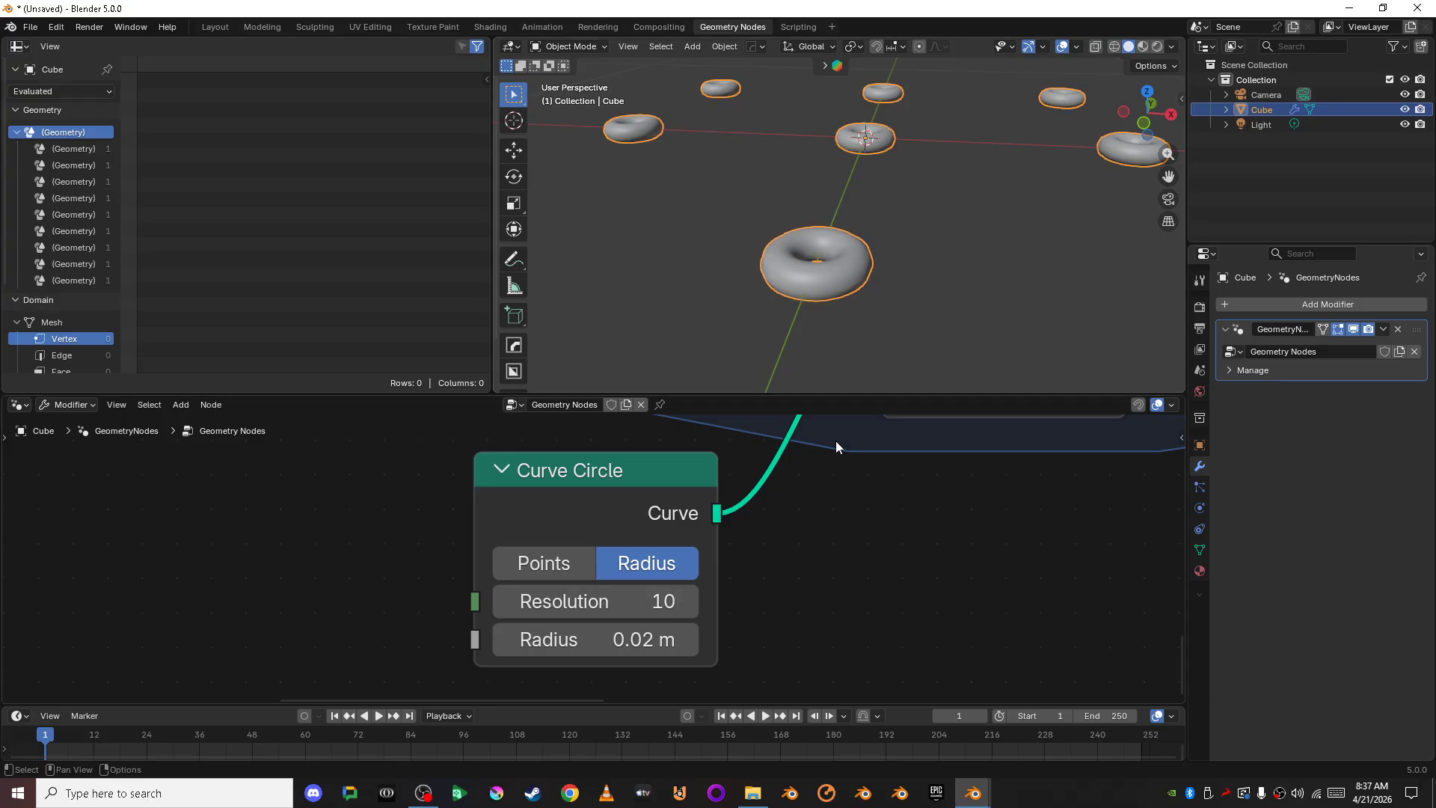
left_click(877, 716)
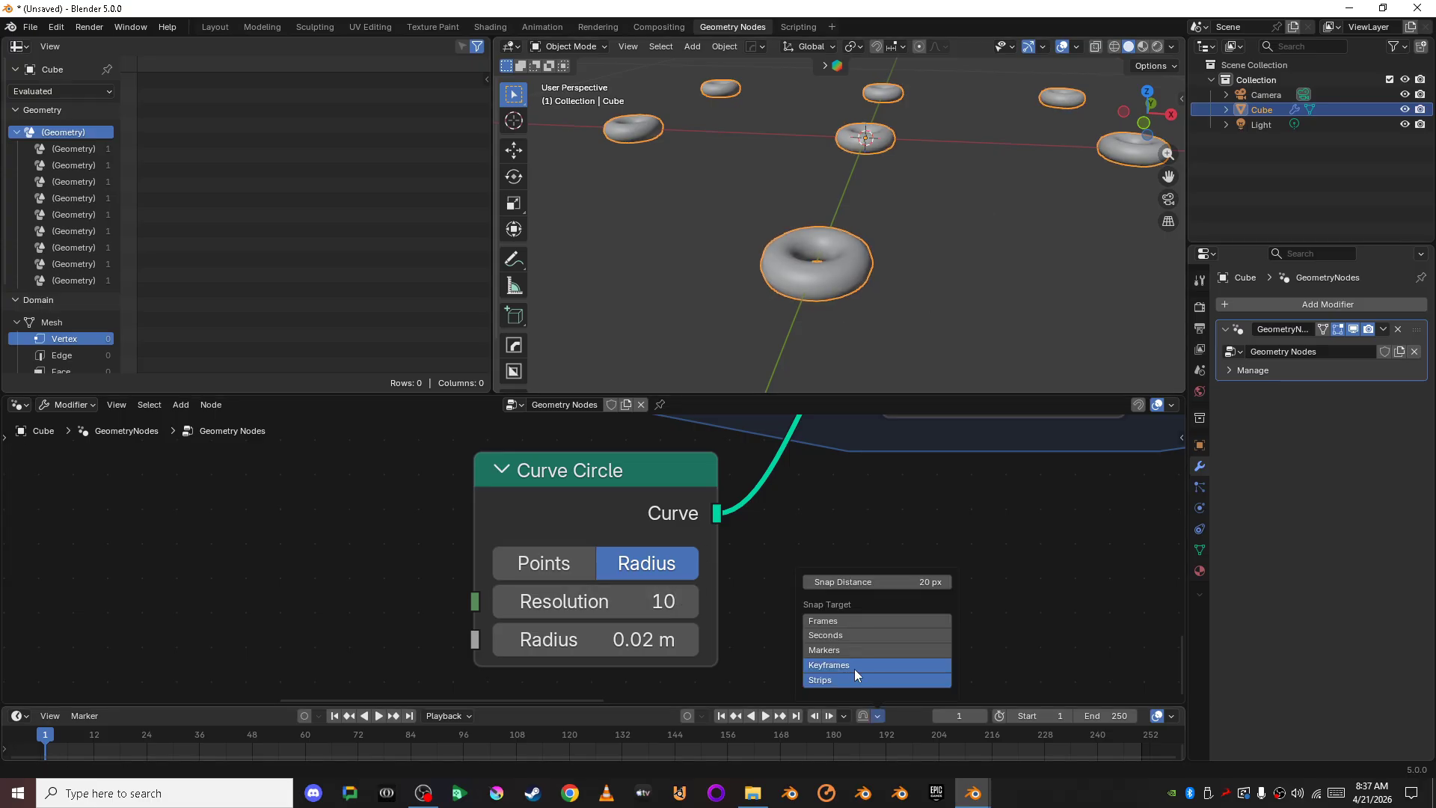
left_click(1150, 126)
scroll(1003, 176, "up", 5)
middle_click_drag(971, 187, 920, 357, "shift")
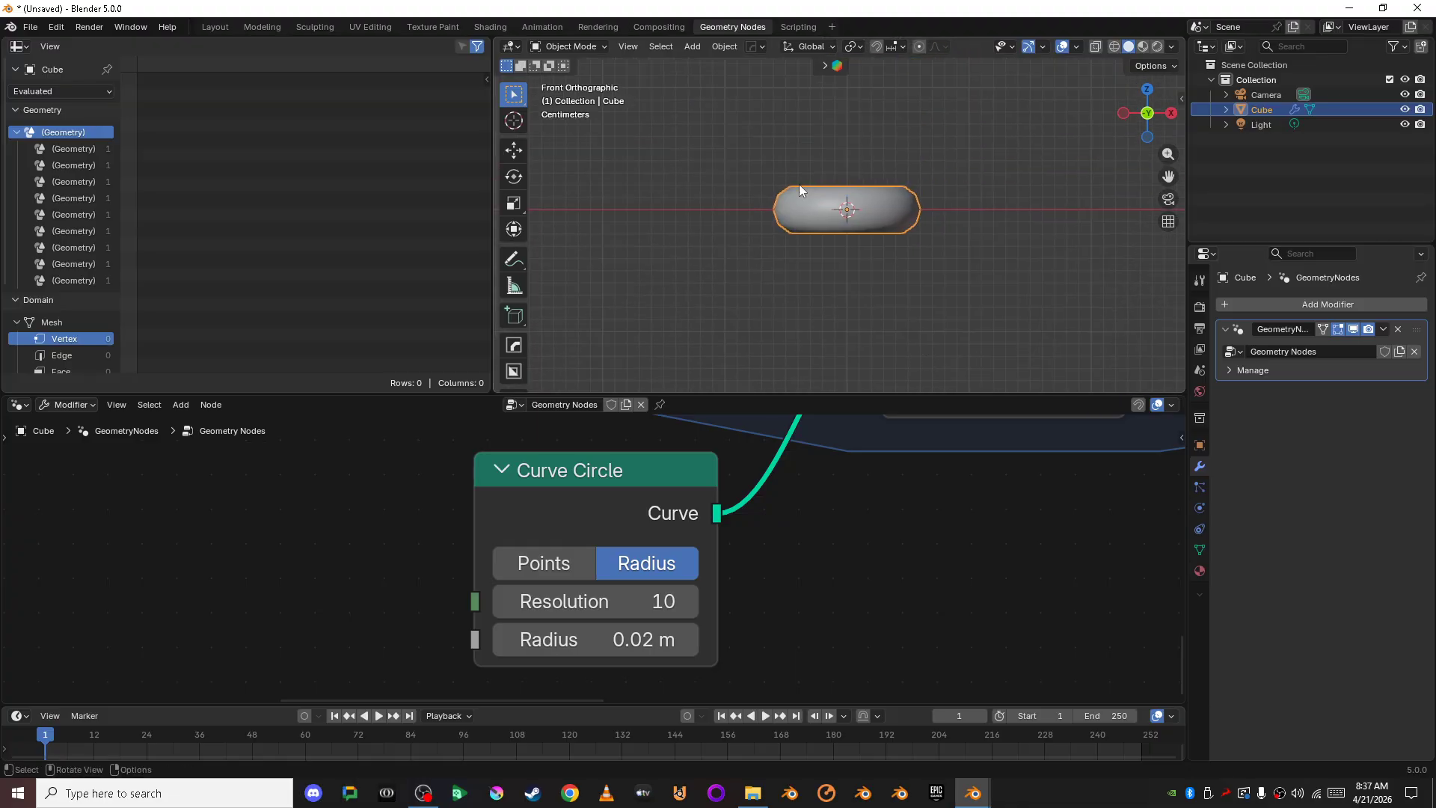
scroll(825, 573, "down", 4)
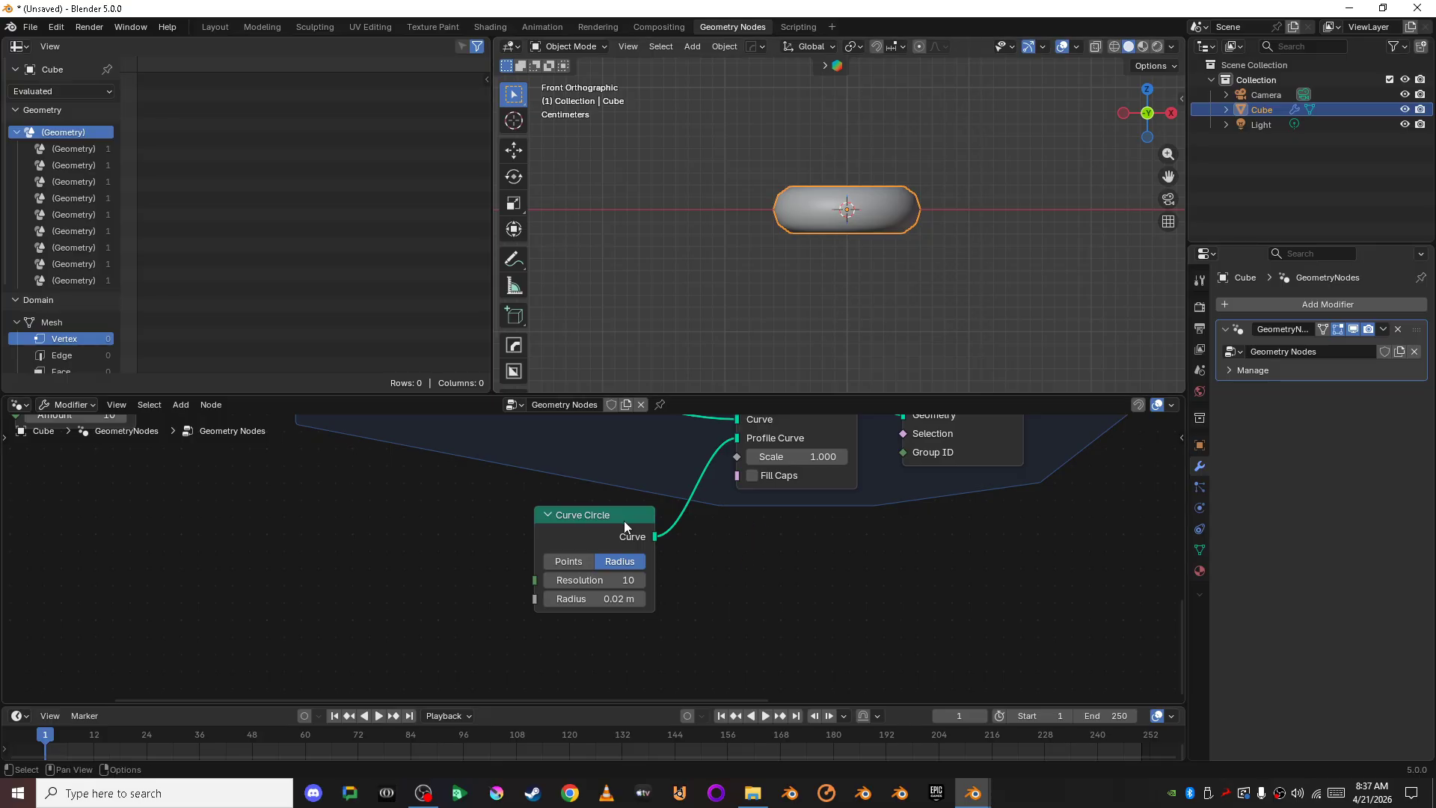
Step: Move the profile Curve Circle aside and insert a Transform Geometry node between it and the Profile Curve input of Curve to Mesh
left_click_drag(624, 526, 491, 585)
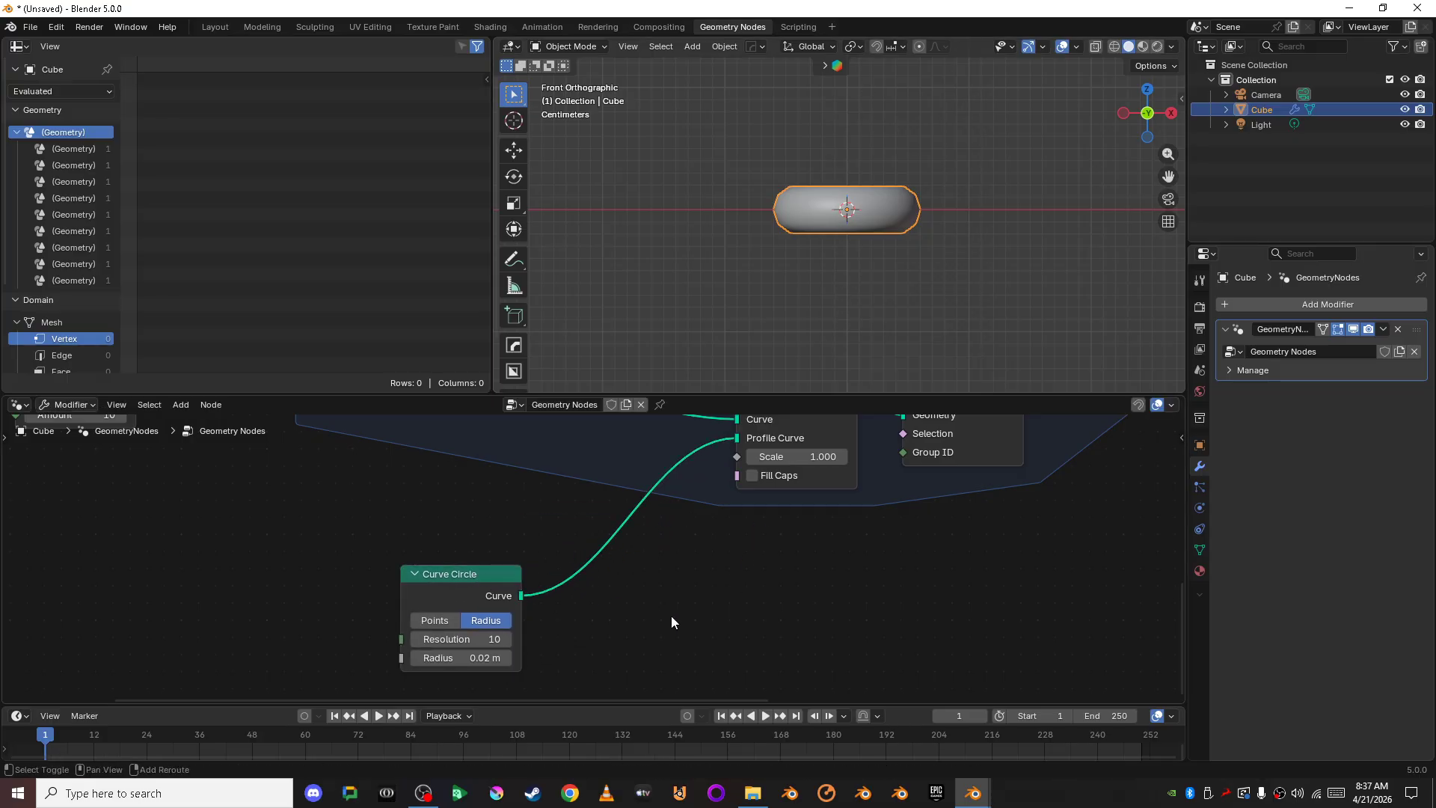
key("shift+a")
left_click(617, 358)
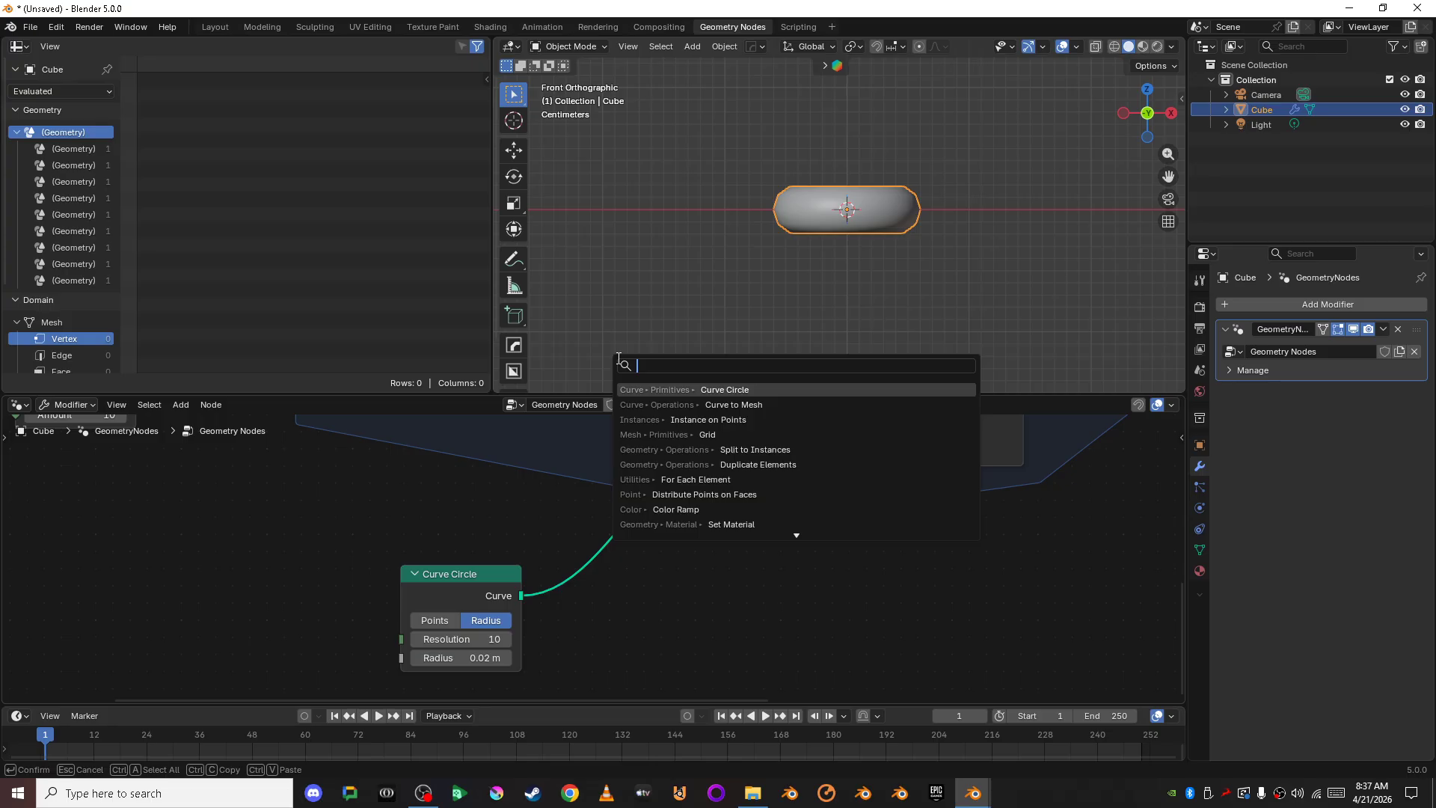
type("Trans")
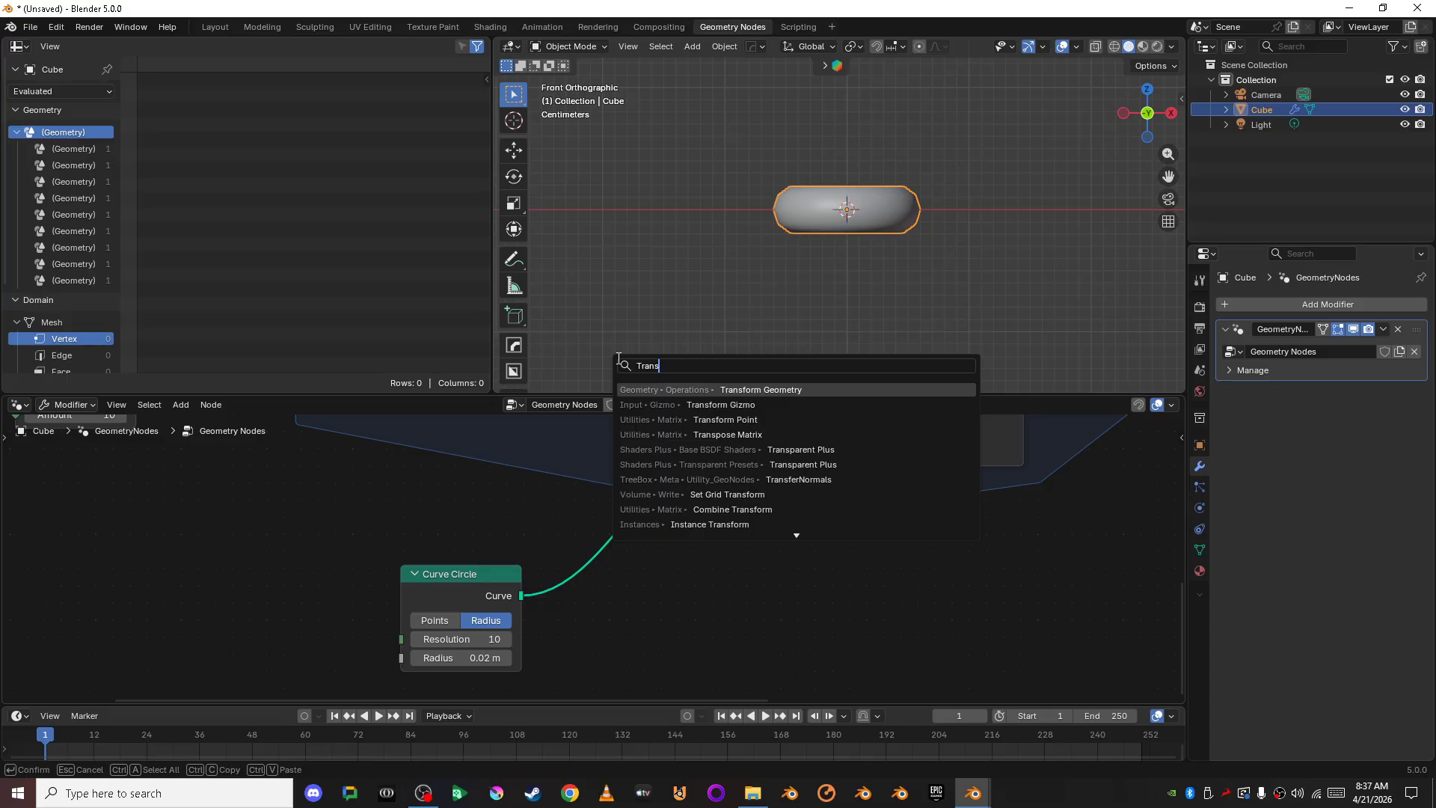
key("Return")
left_click(586, 434)
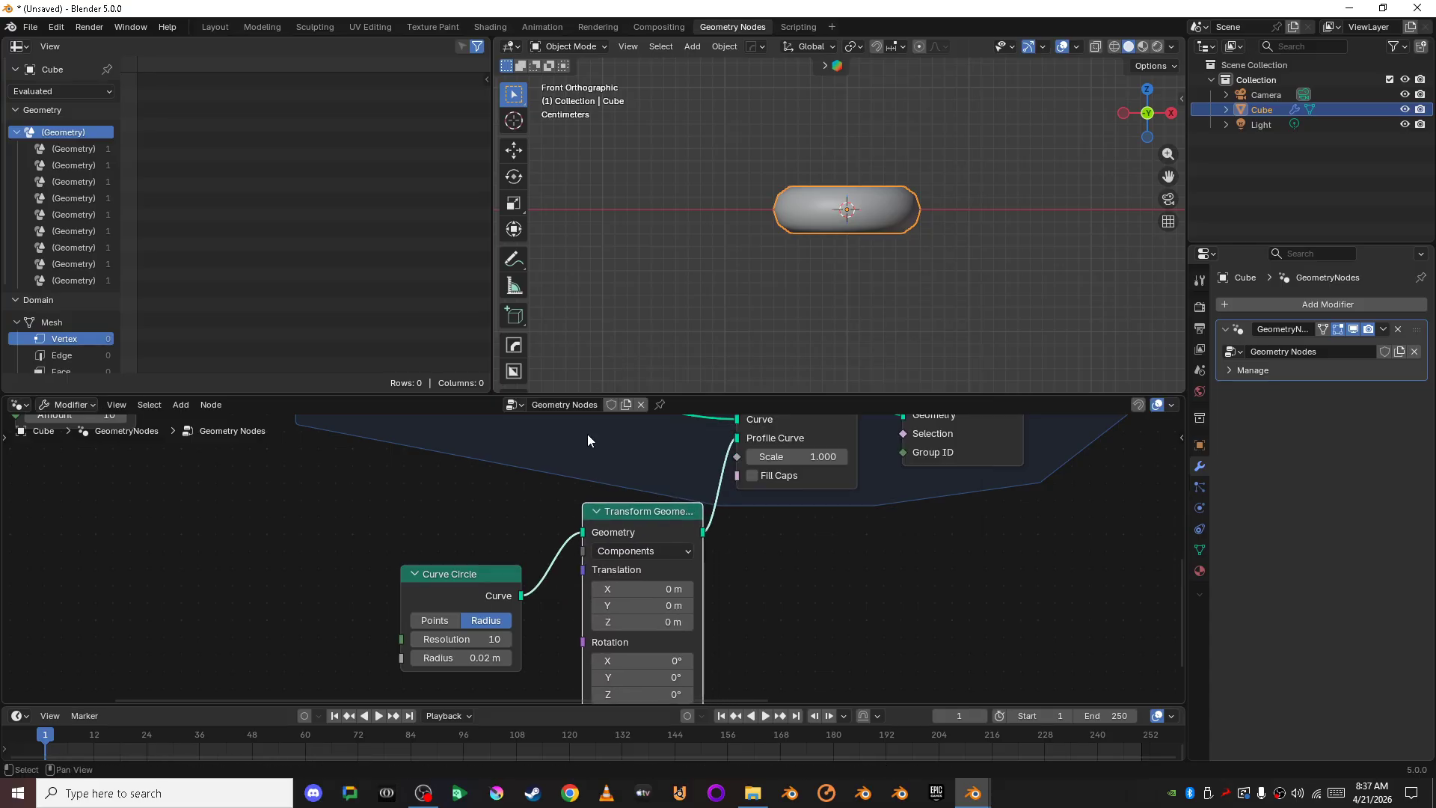
left_click(769, 542)
Step: Try stretching the profile circle along Z in Transform Geometry with a scale of 1.810, followed by 3.010
middle_click_drag(767, 621, 808, 523)
scroll(815, 565, "up", 3)
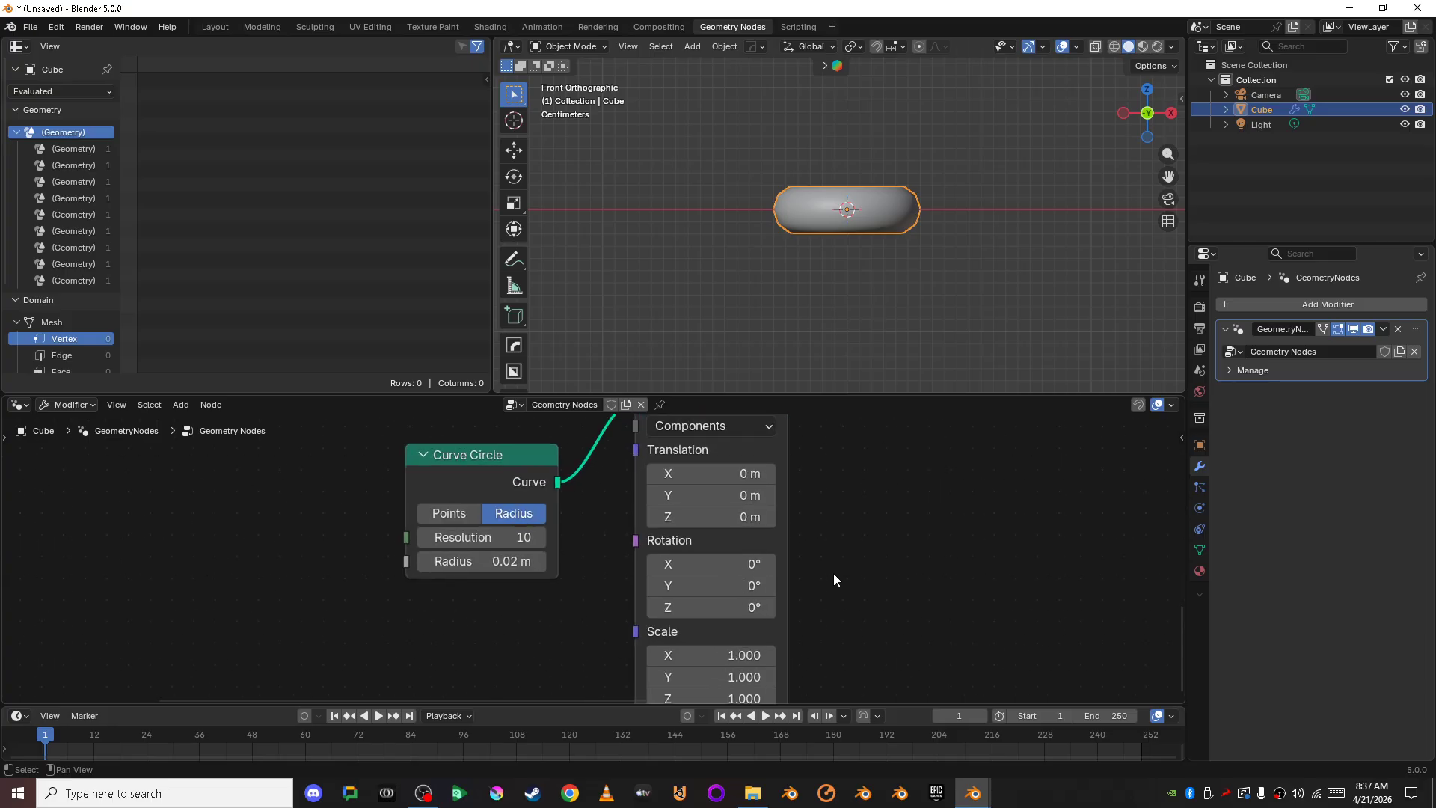
middle_click_drag(834, 573, 756, 500)
scroll(752, 532, "up", 1)
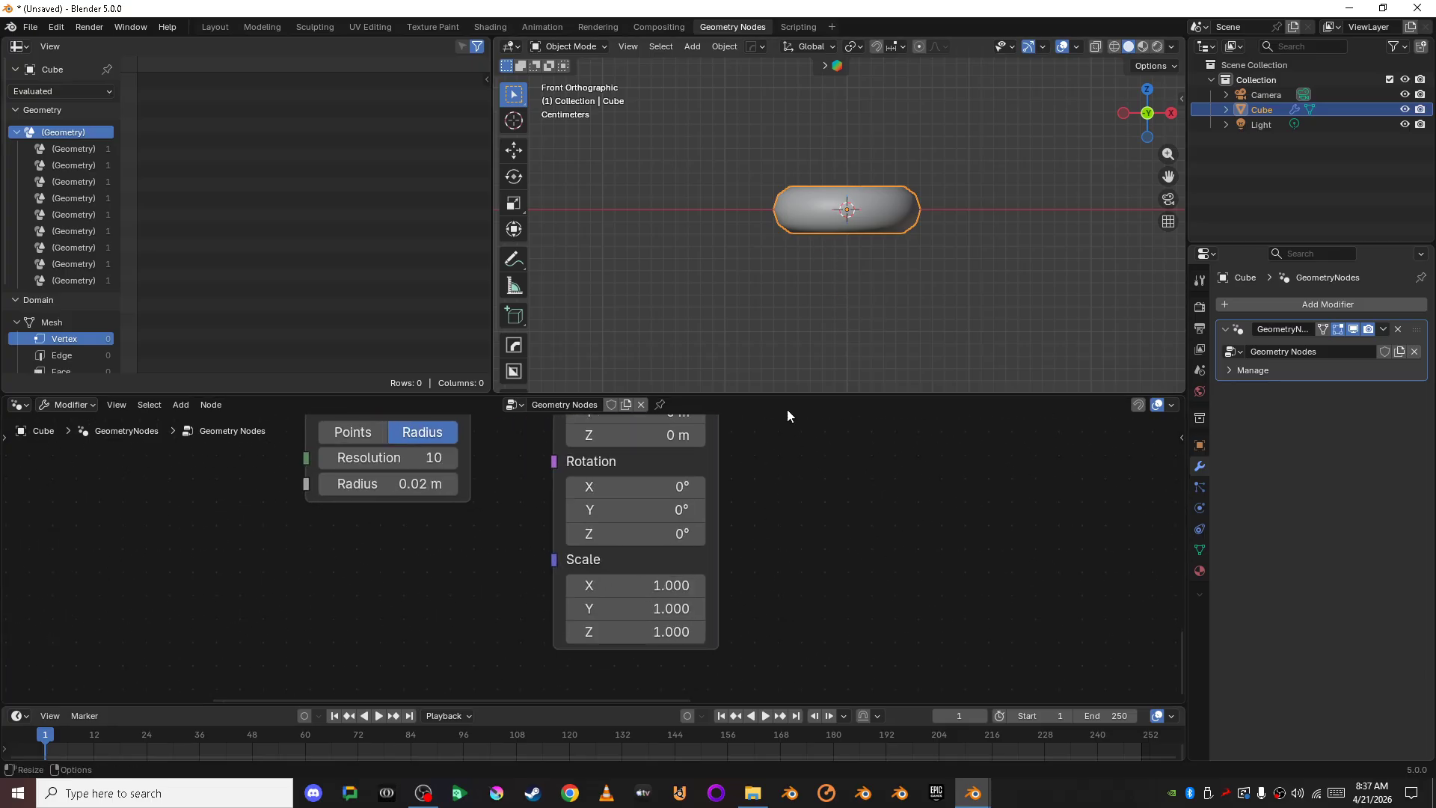
mouse_move(636, 632)
left_mouse_down()
mouse_move(855, 632)
mouse_move(627, 630)
left_mouse_up()
scroll(769, 577, "down", 3)
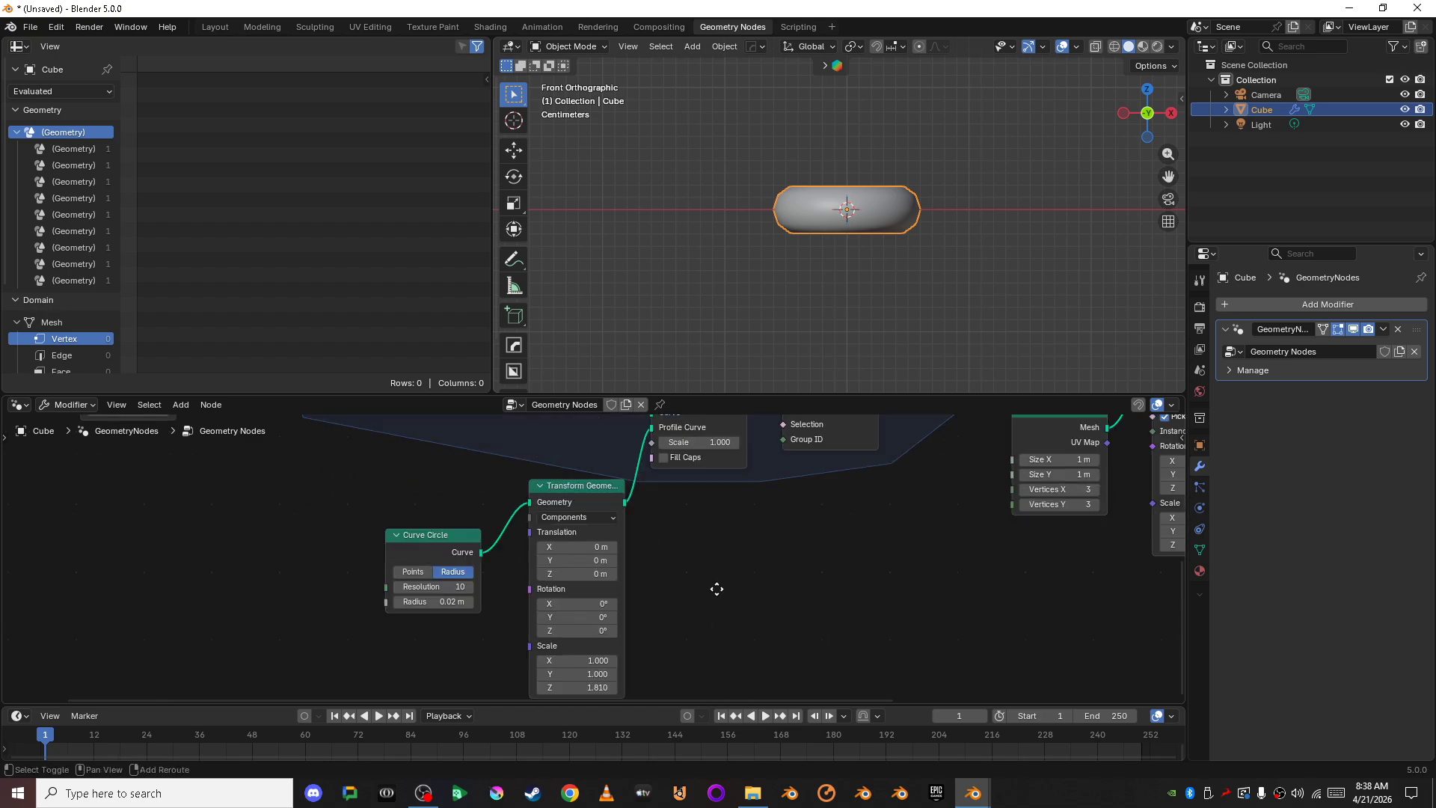
middle_click_drag(715, 586, 760, 539)
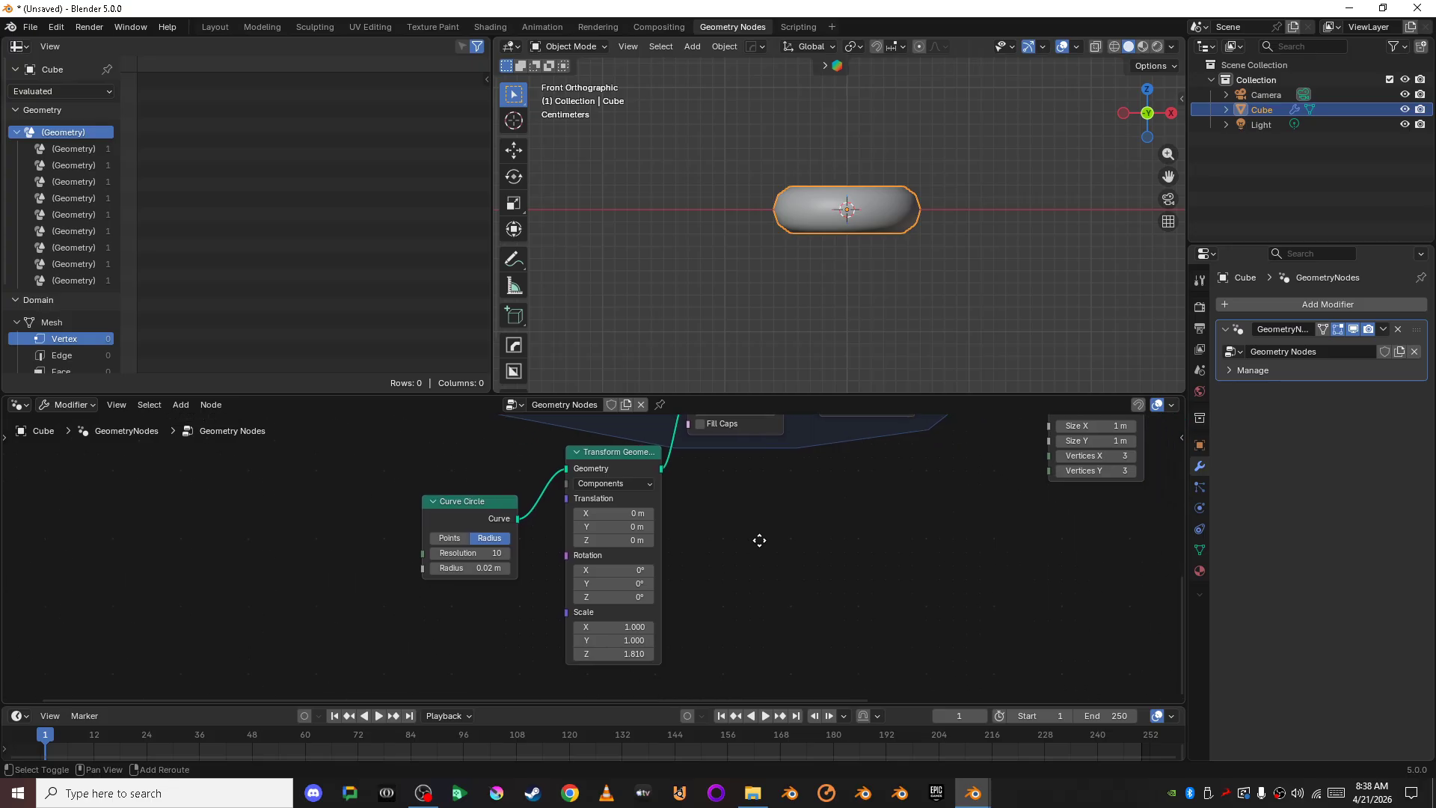
middle_click_drag(836, 263, 888, 393)
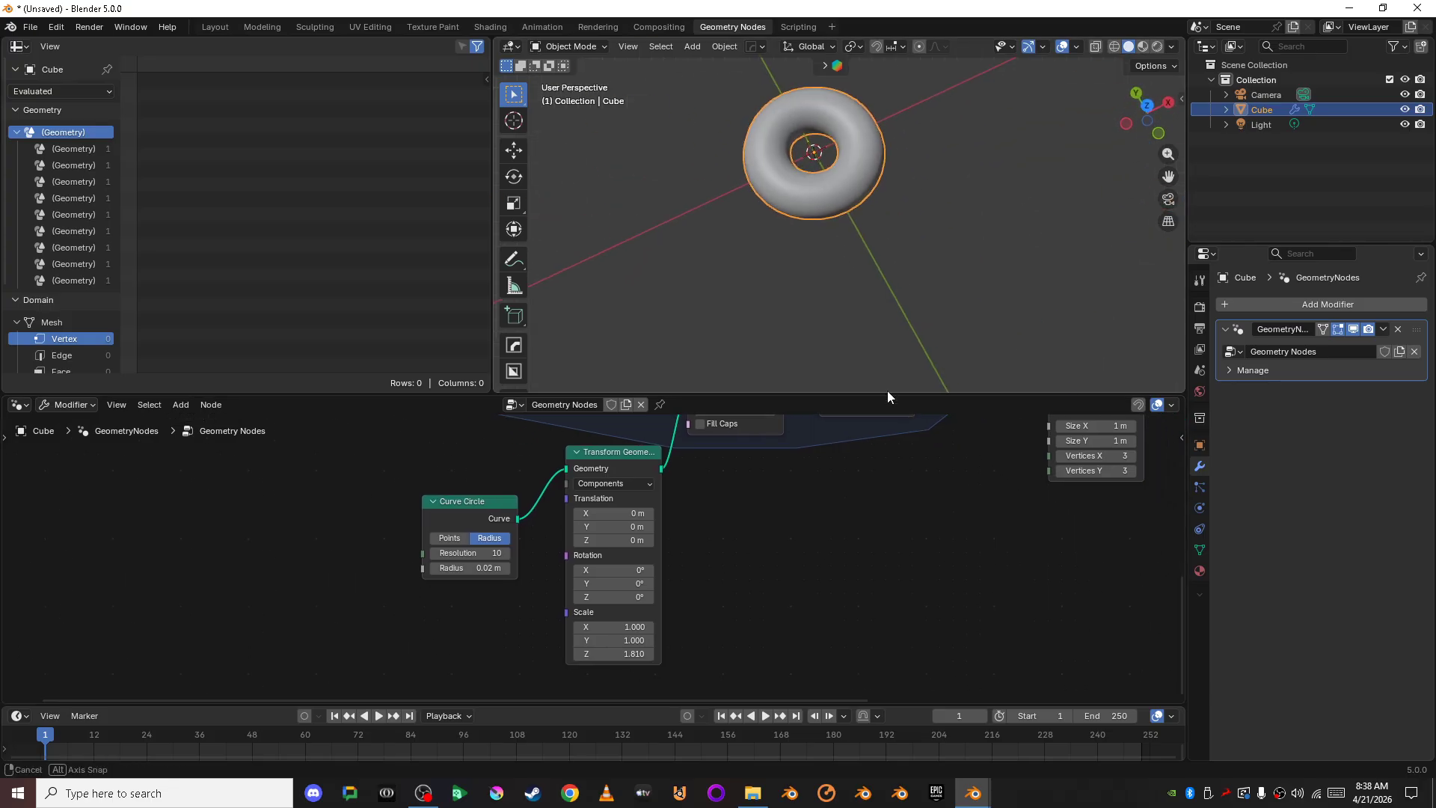
mouse_move(611, 654)
left_mouse_down()
mouse_move(658, 654)
mouse_move(599, 654)
left_mouse_up()
scroll(837, 516, "down", 1)
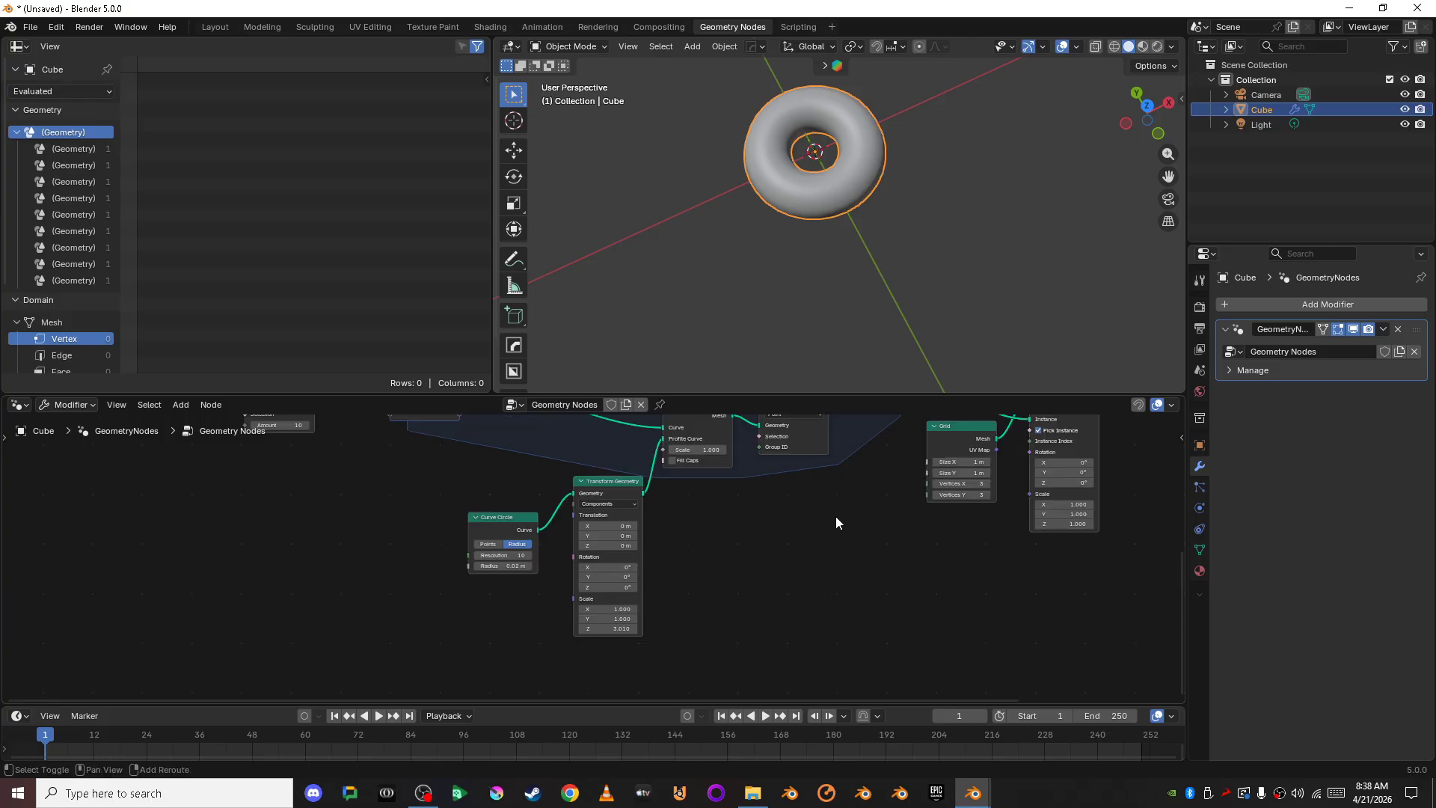
scroll(836, 516, "down", 2)
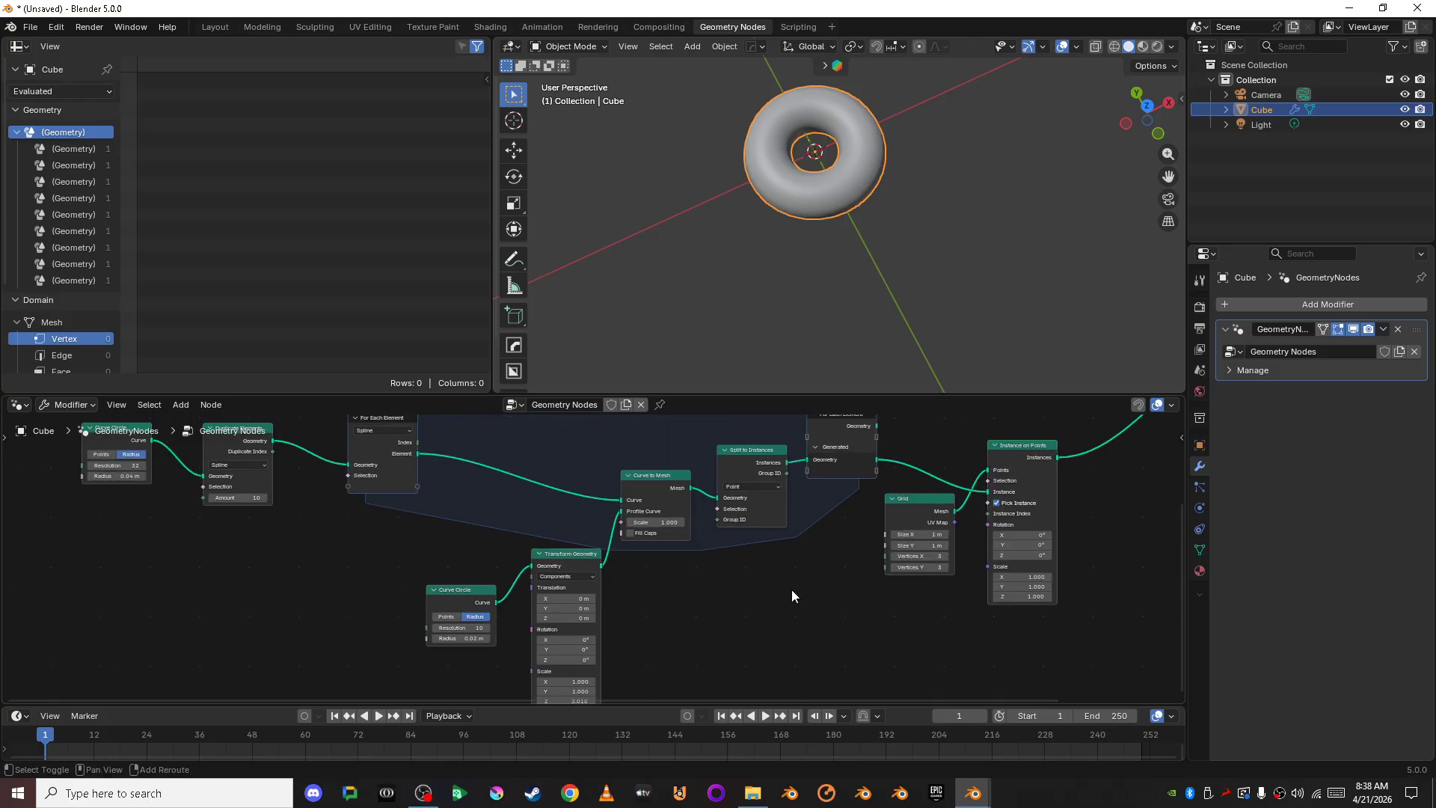
Step: Reset the Transform Geometry node's X, Y and Z scale values to 1
left_click(1158, 133)
scroll(757, 576, "up", 2)
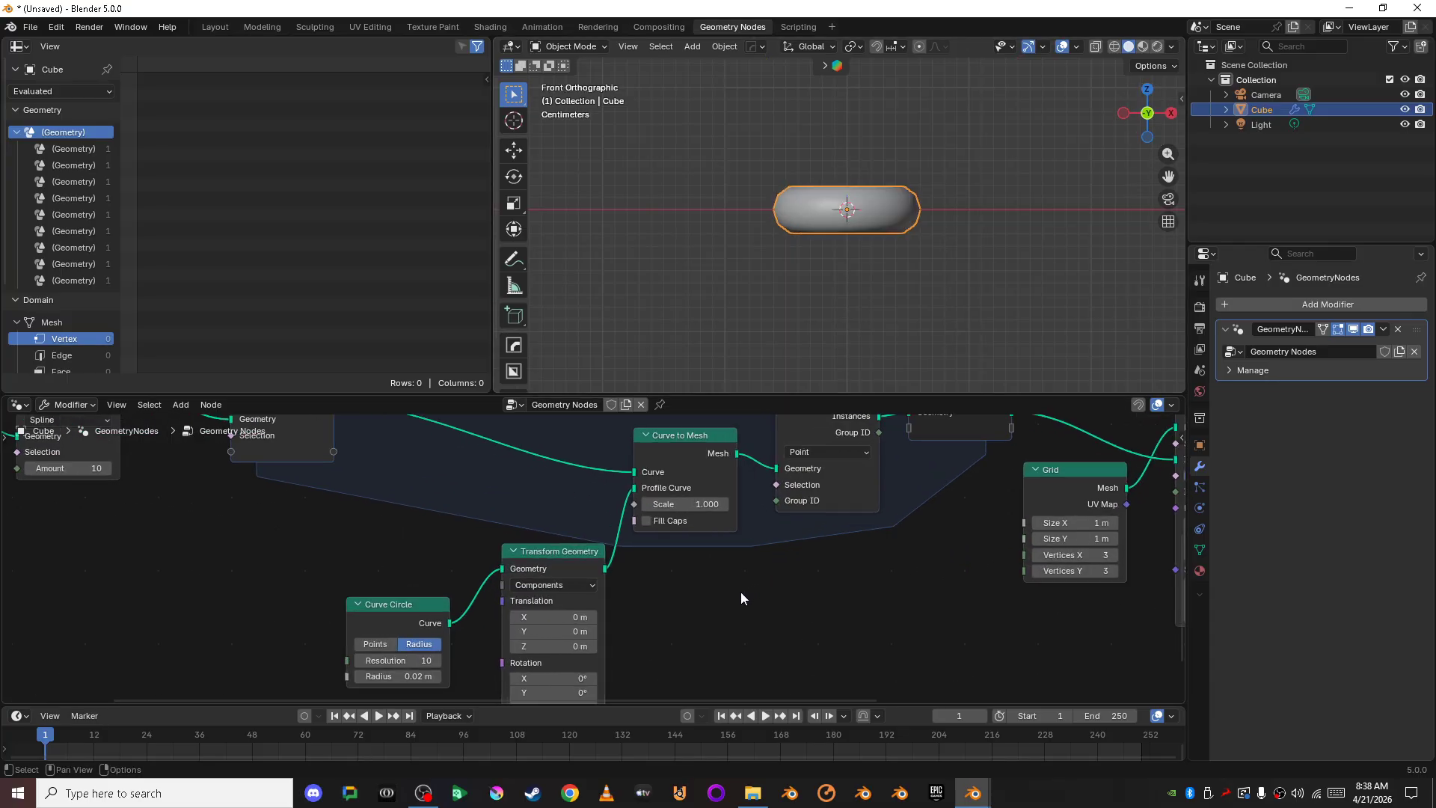
middle_click_drag(694, 615, 774, 460)
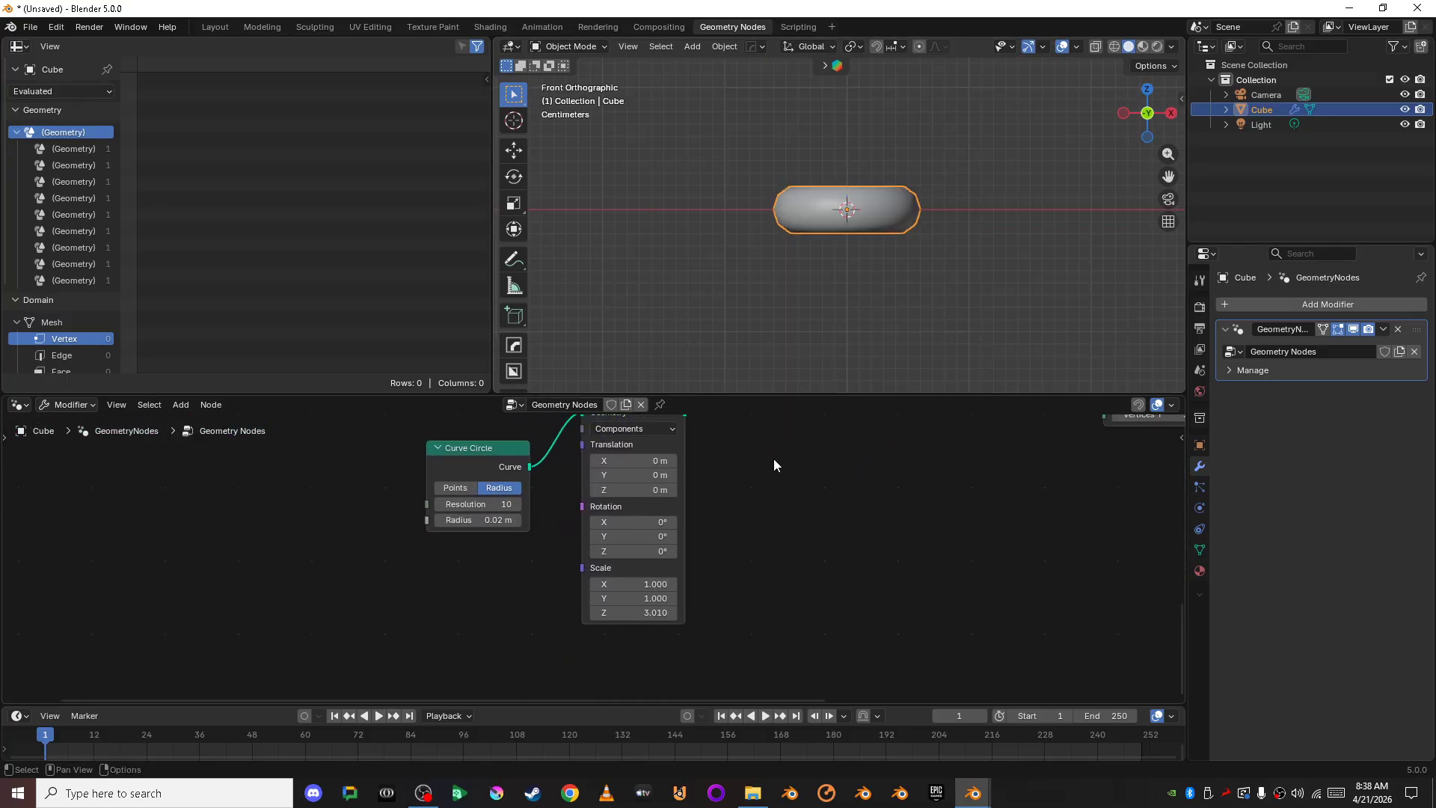
mouse_move(635, 599)
left_mouse_down()
mouse_move(635, 613)
mouse_move(729, 613)
mouse_move(636, 576)
left_mouse_up()
left_click(633, 582)
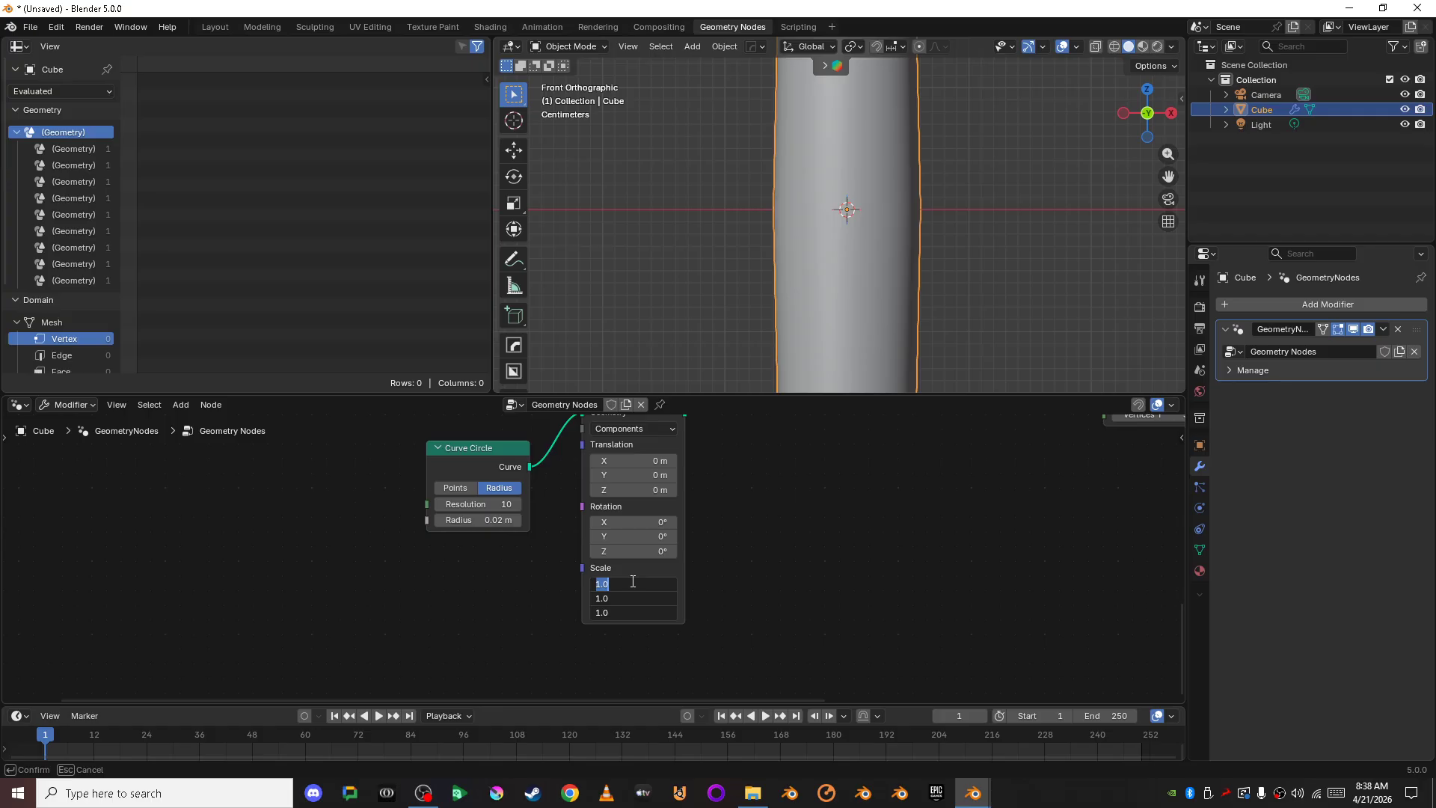
type("1")
key("Return")
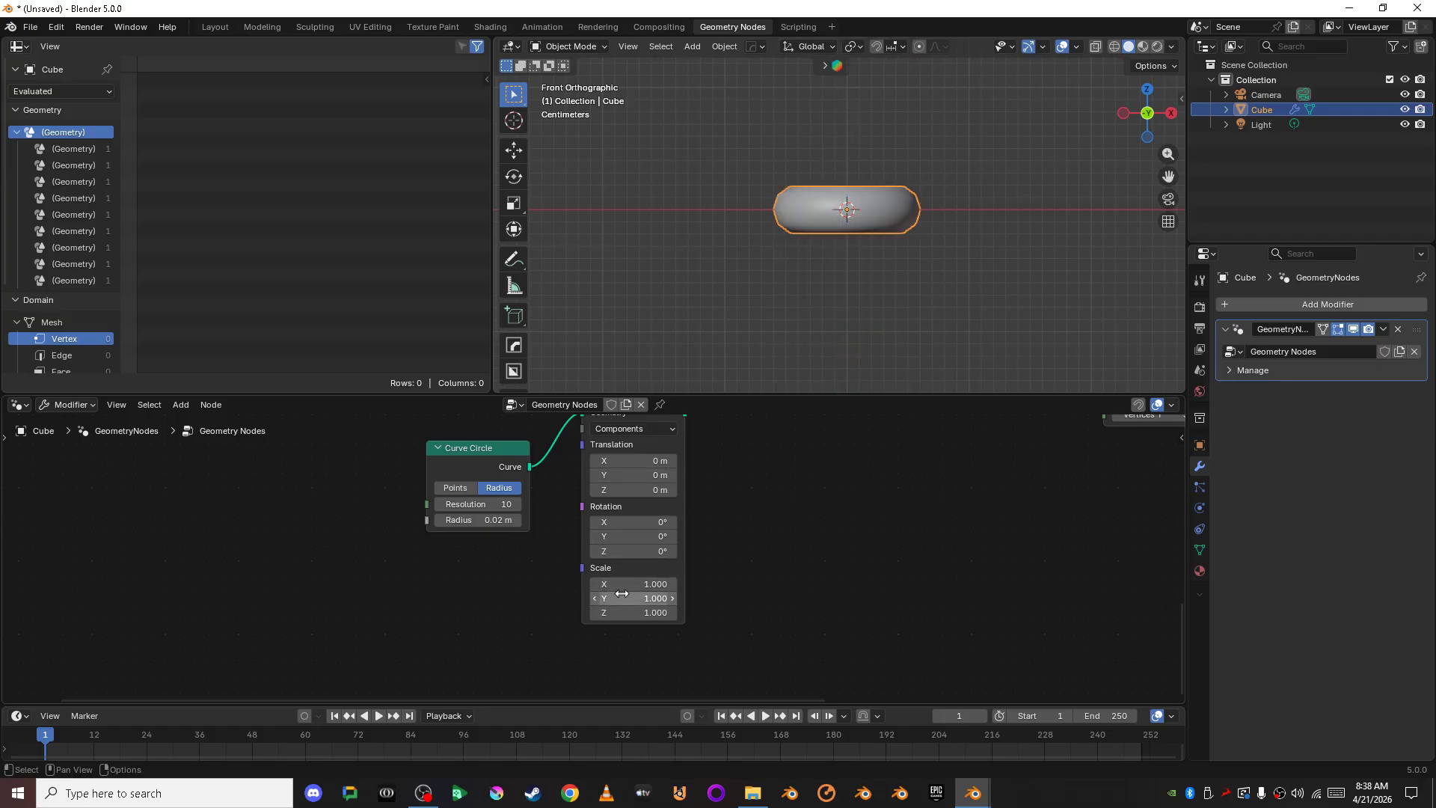
Step: Make the rings taller by setting the Transform Geometry node's Y scale to 1.400 first and finally to 1.530
left_click_drag(622, 594, 639, 593)
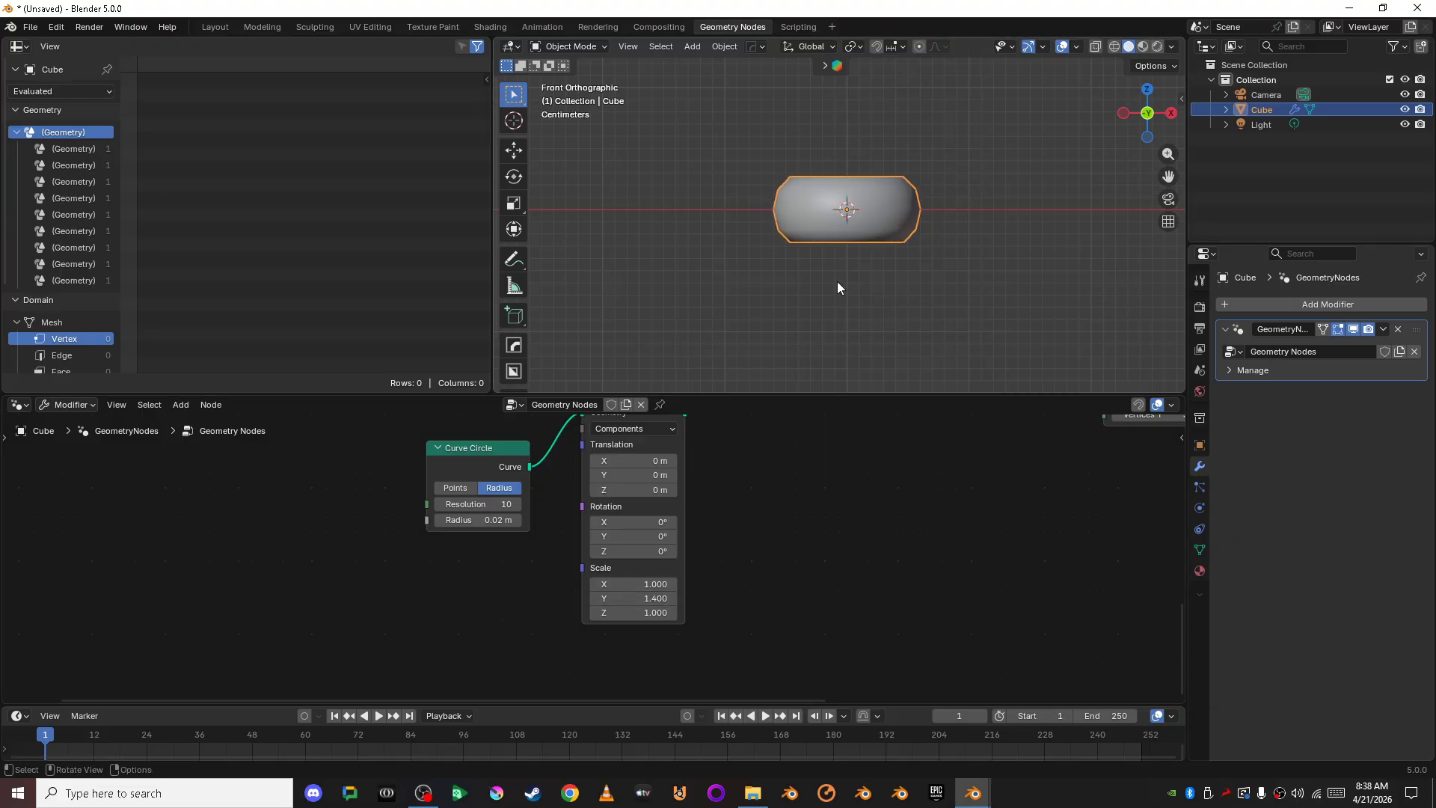
middle_click_drag(837, 281, 889, 250)
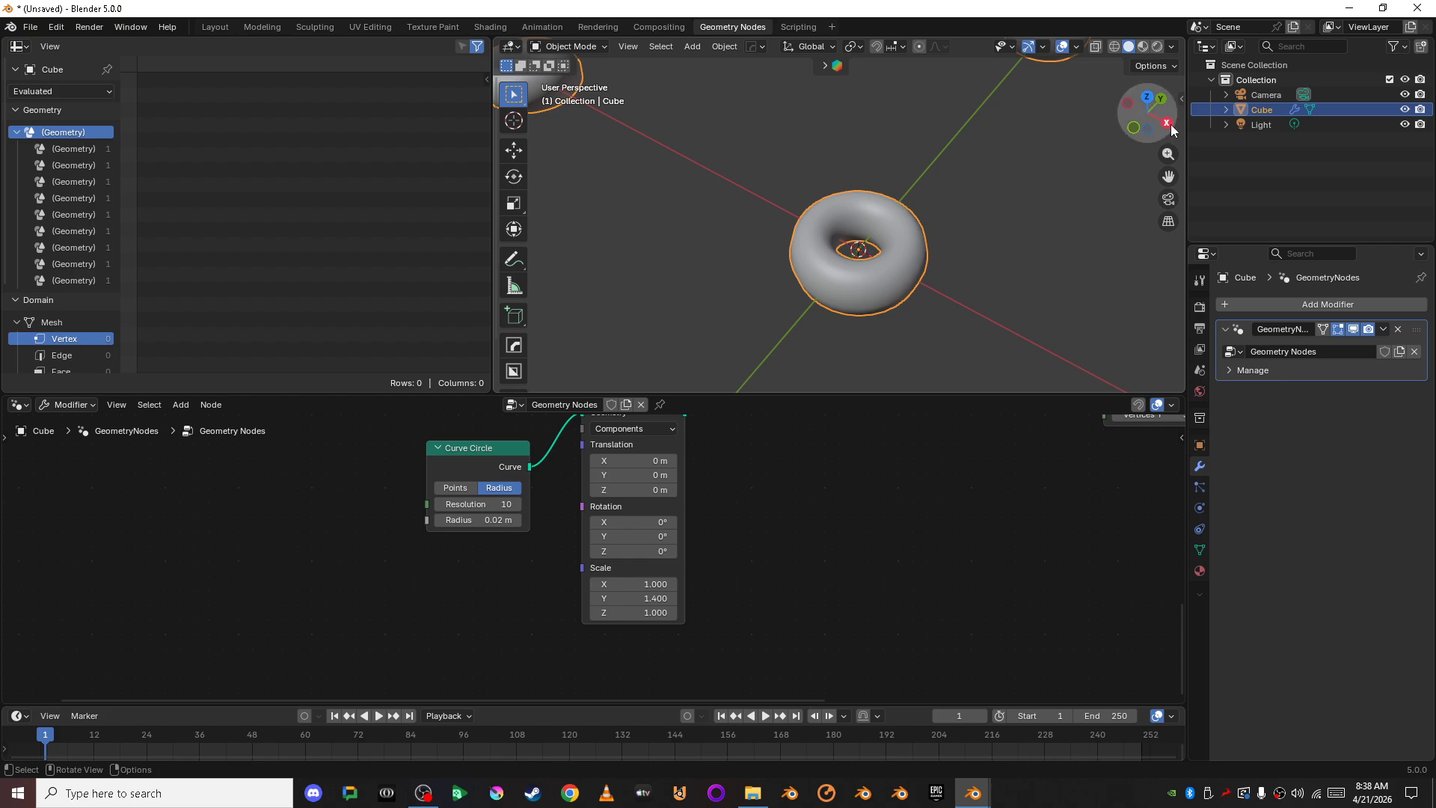
left_click(1147, 96)
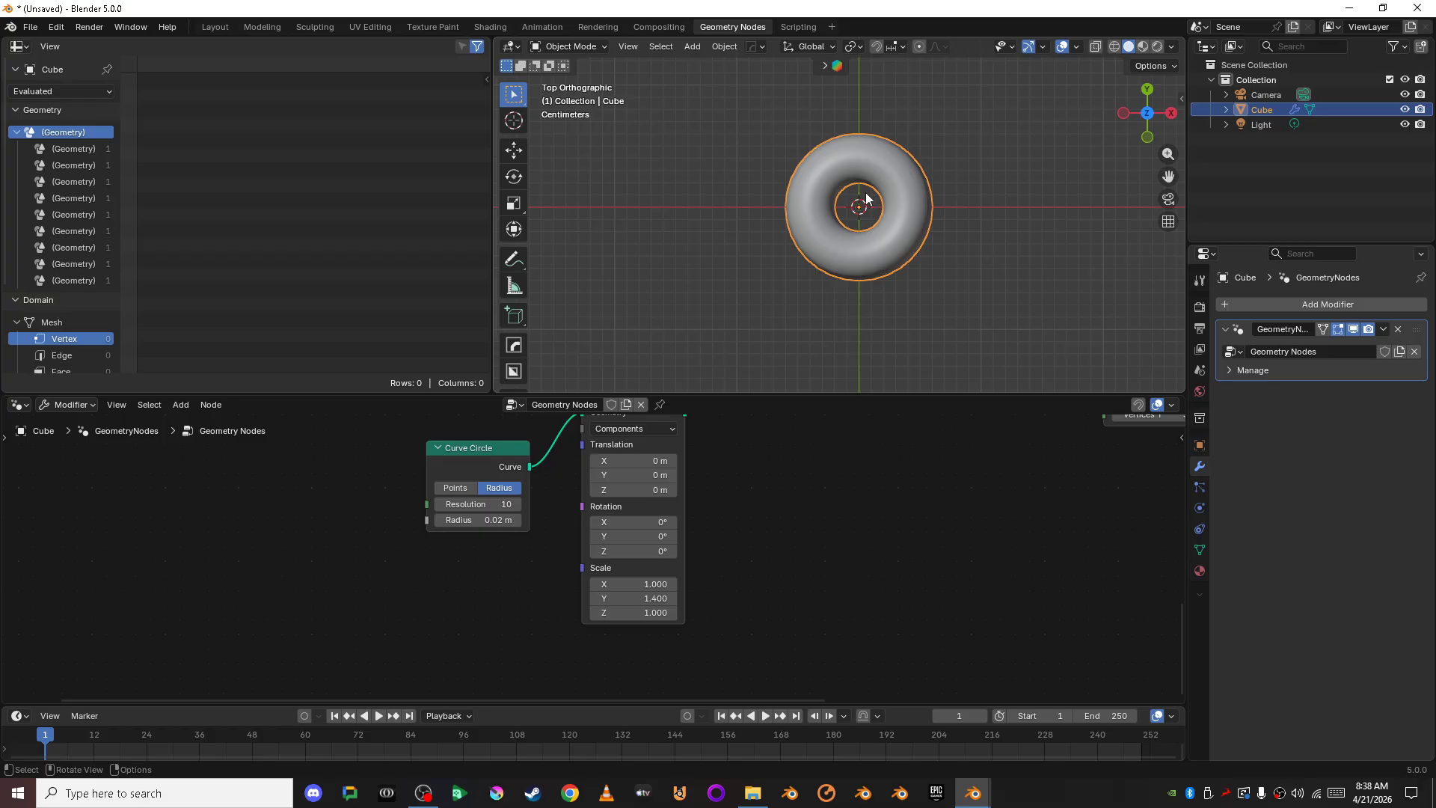
scroll(810, 518, "down", 2)
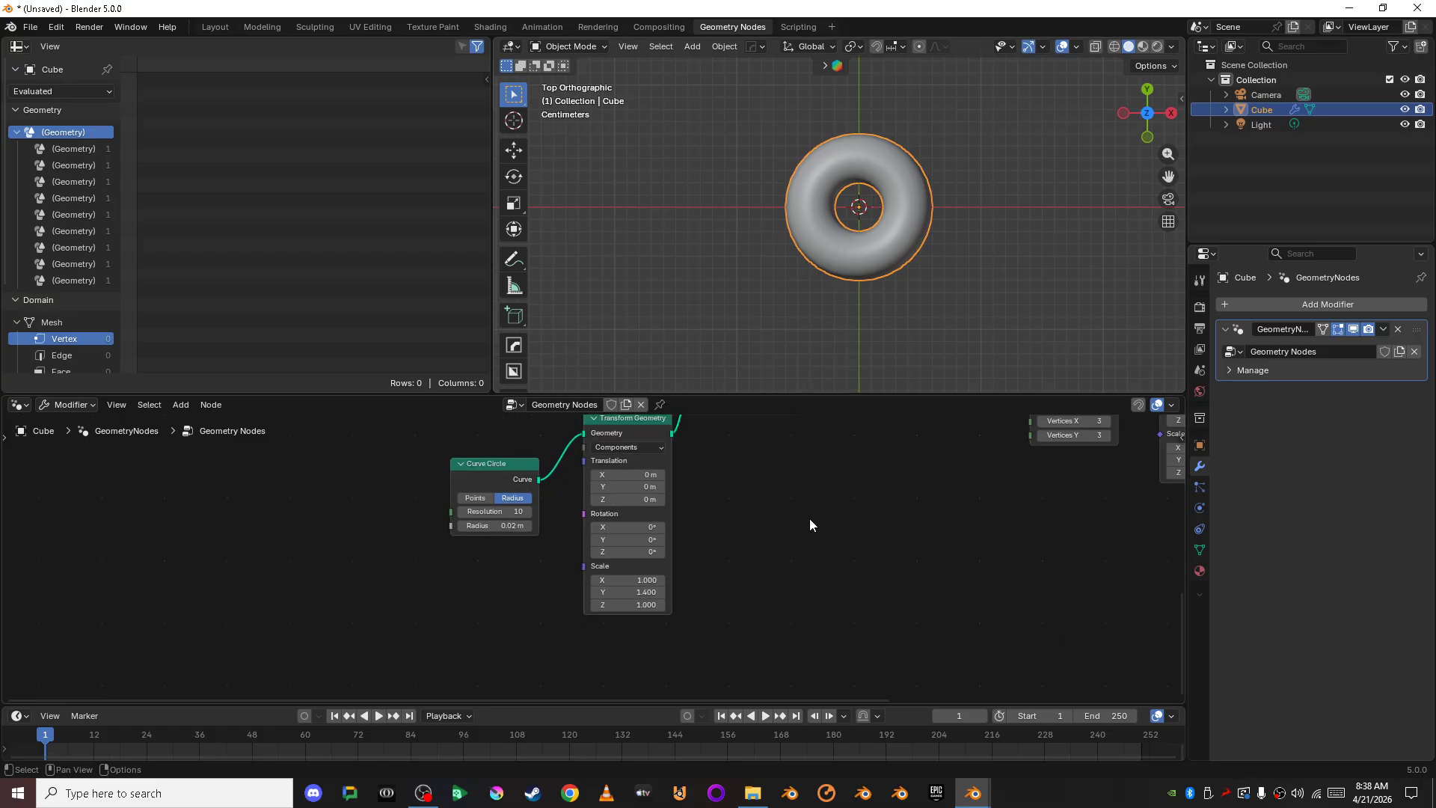
middle_click_drag(810, 518, 767, 529)
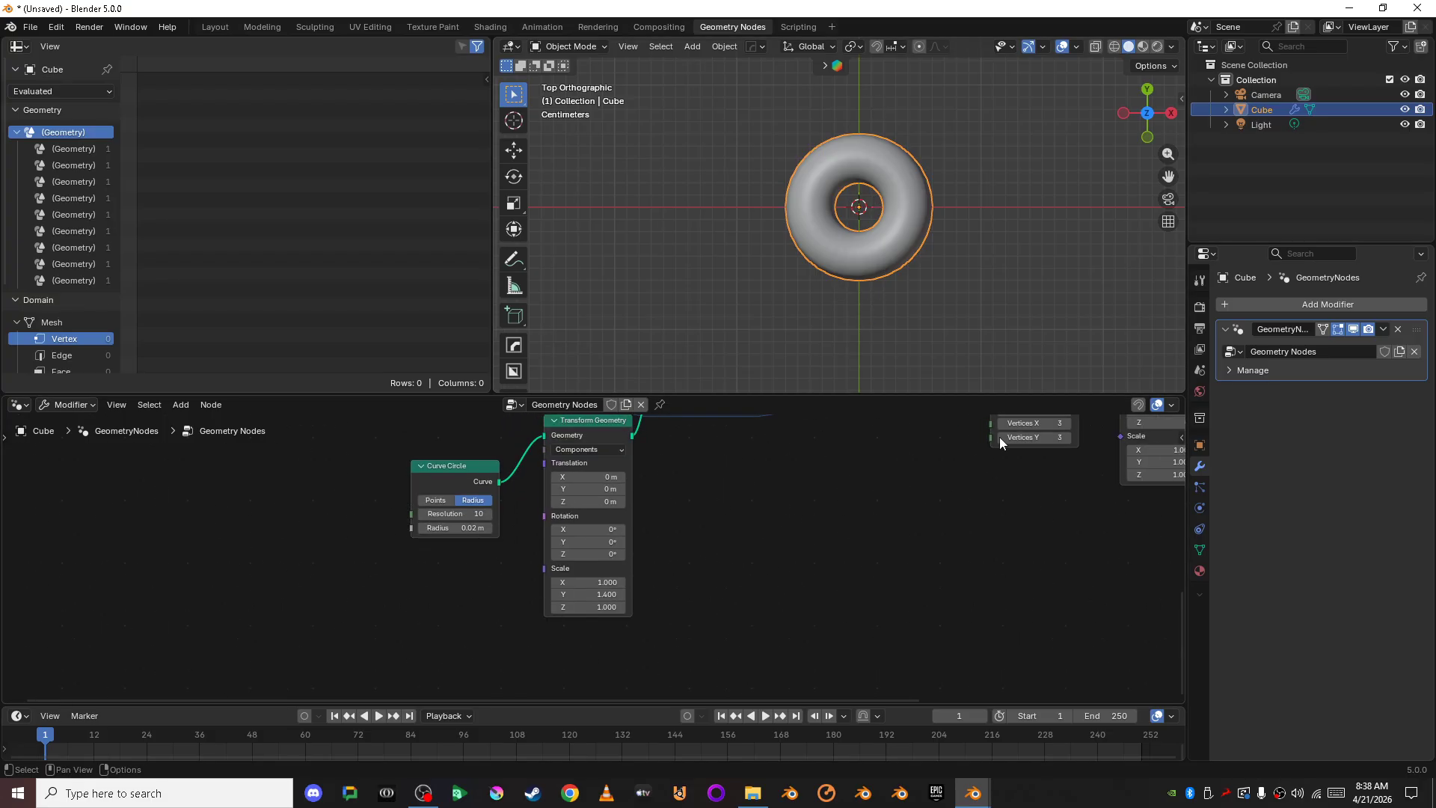
left_click(1148, 137)
scroll(671, 600, "up", 2)
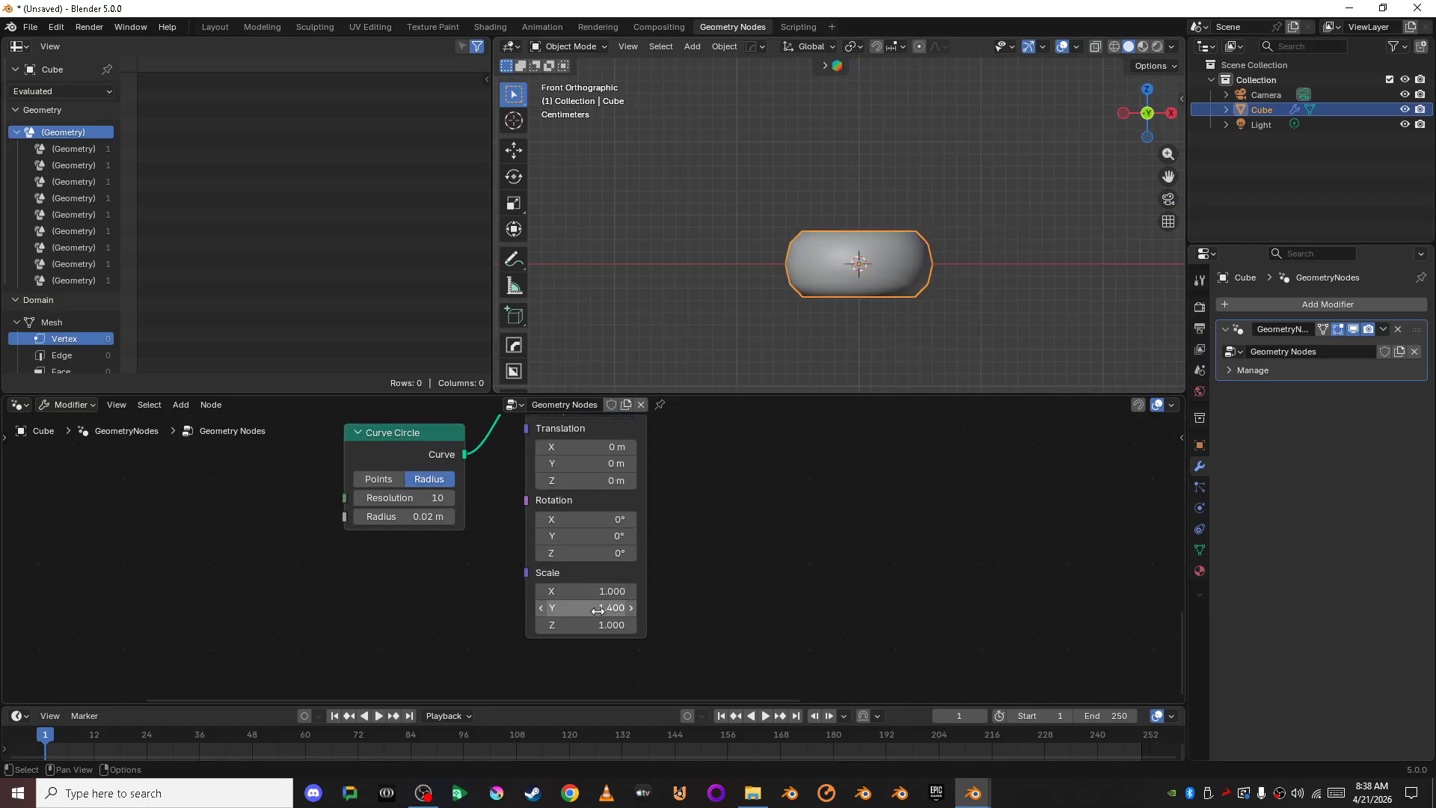
left_click_drag(606, 608, 614, 608)
Step: Deselect the object and examine the shape of the rings on the grid points in perspective and top views
middle_click_drag(860, 258, 775, 322)
scroll(783, 299, "down", 4)
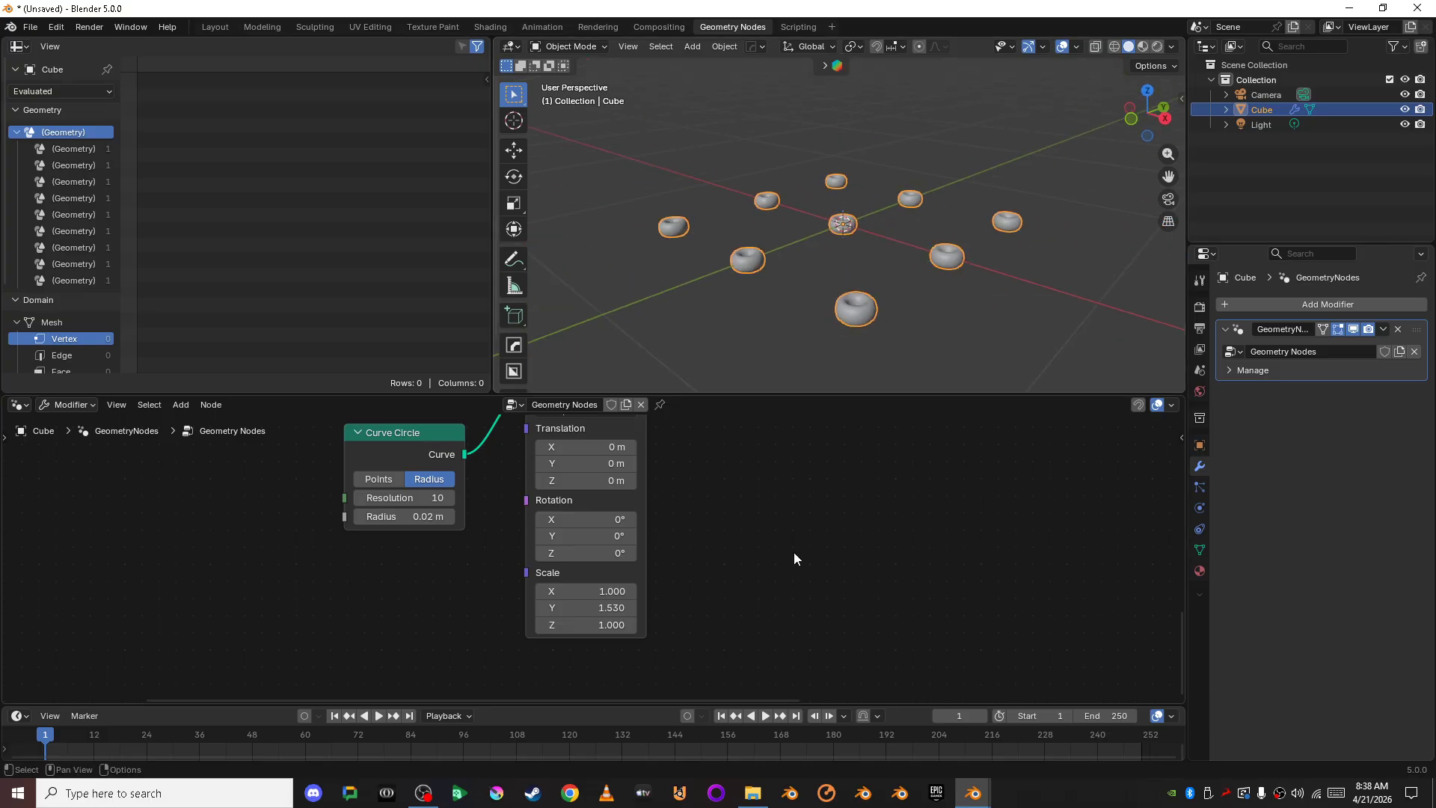
middle_click_drag(846, 196, 907, 267)
scroll(905, 260, "down", 5)
left_click(1008, 290)
scroll(1009, 290, "up", 5)
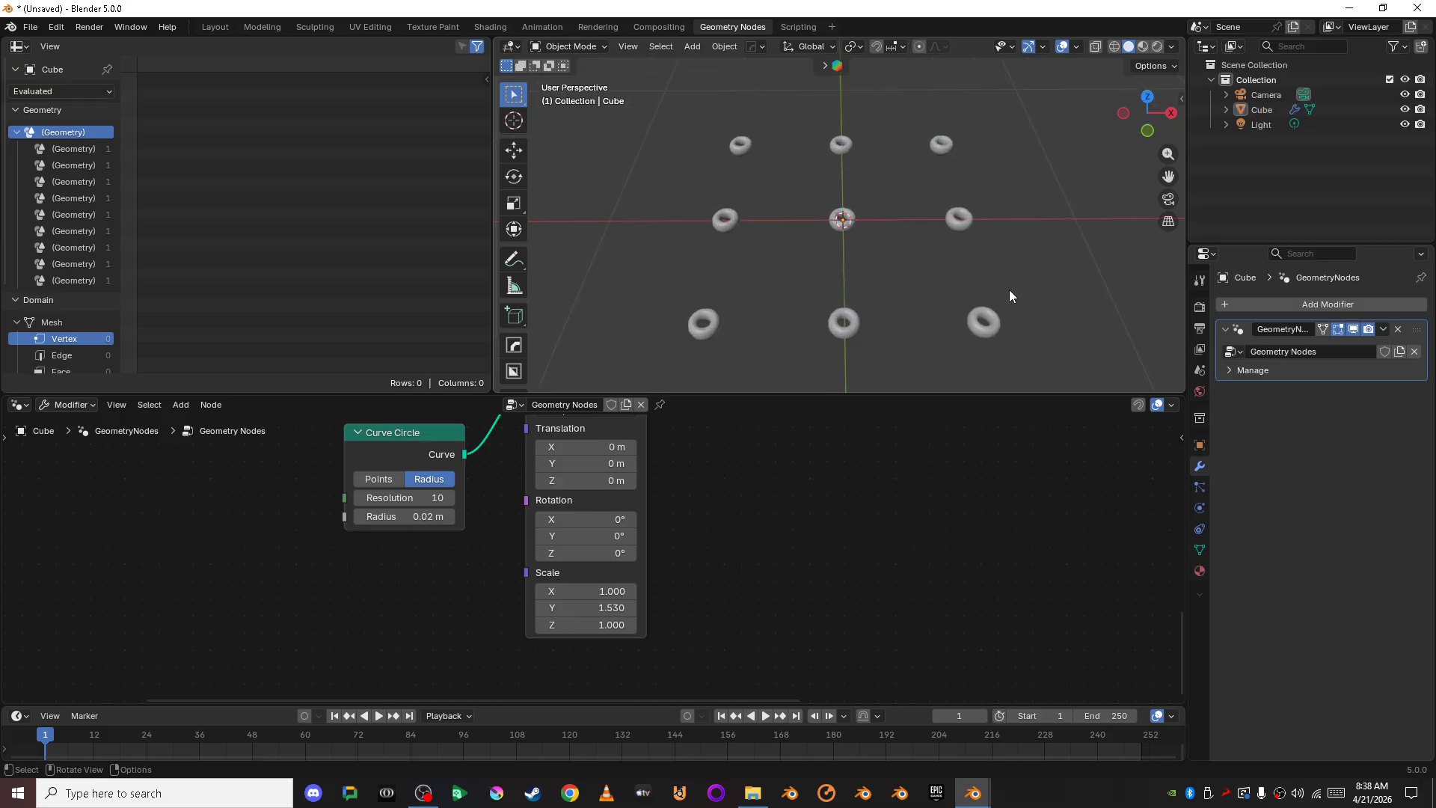
scroll(815, 533, "down", 4)
scroll(815, 533, "down", 3)
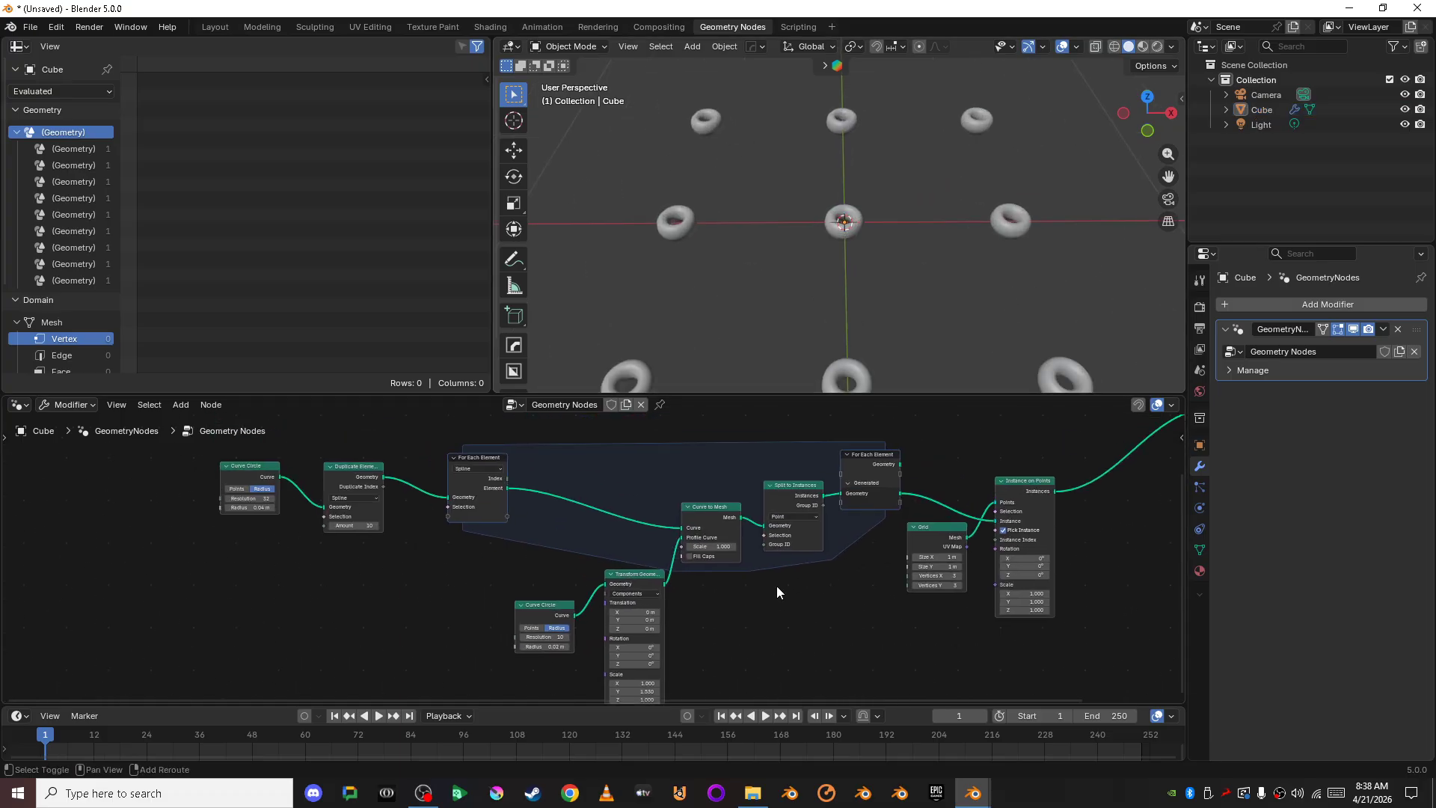
left_click(1147, 97)
scroll(995, 196, "up", 6)
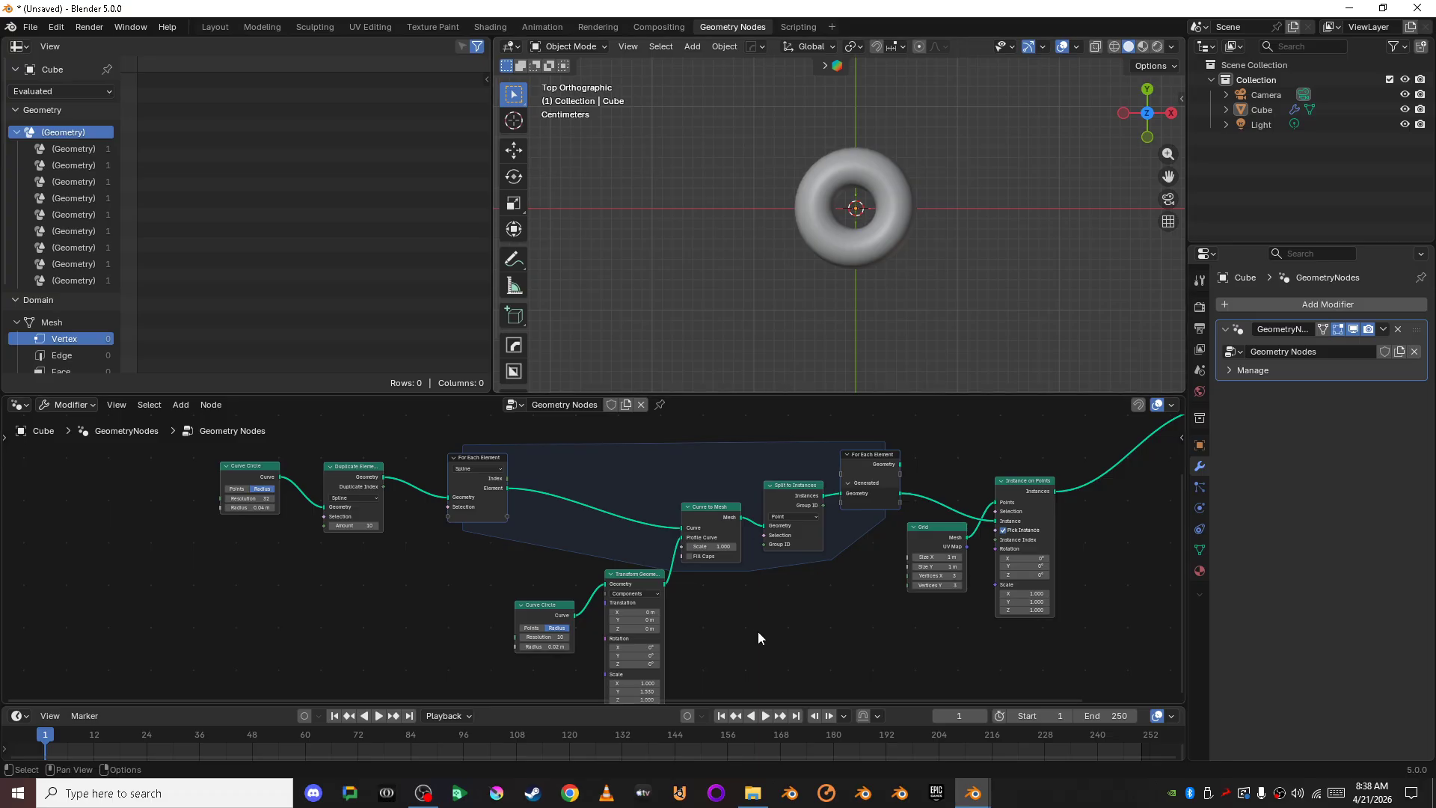
Step: Shift the first Curve Circle, Duplicate Elements and the For Each Element input node away from Curve to Mesh to widen the zone
scroll(423, 567, "down", 4)
middle_click_drag(424, 567, 500, 585, "shift")
scroll(651, 622, "up", 3)
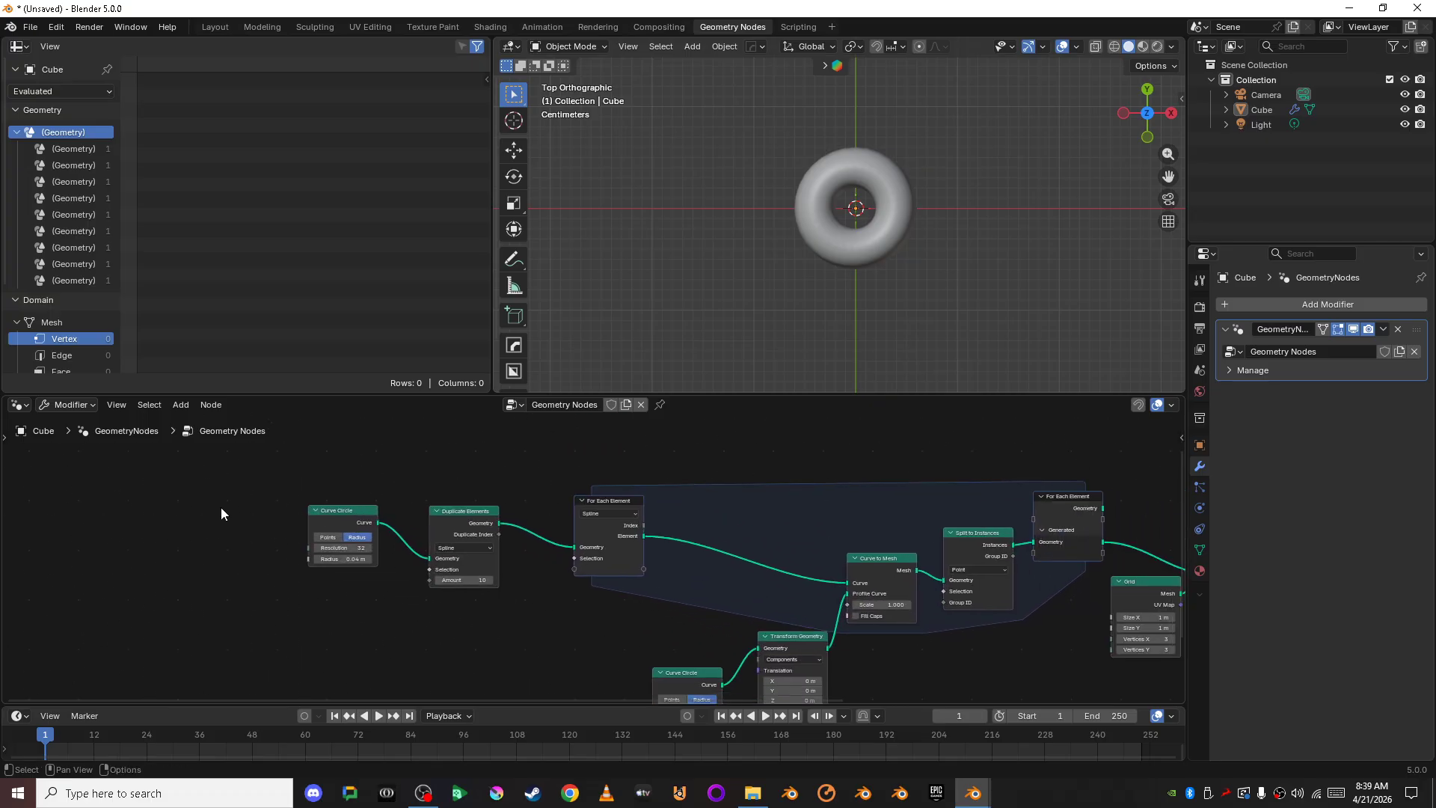
left_click_drag(222, 507, 612, 540)
left_click(613, 513)
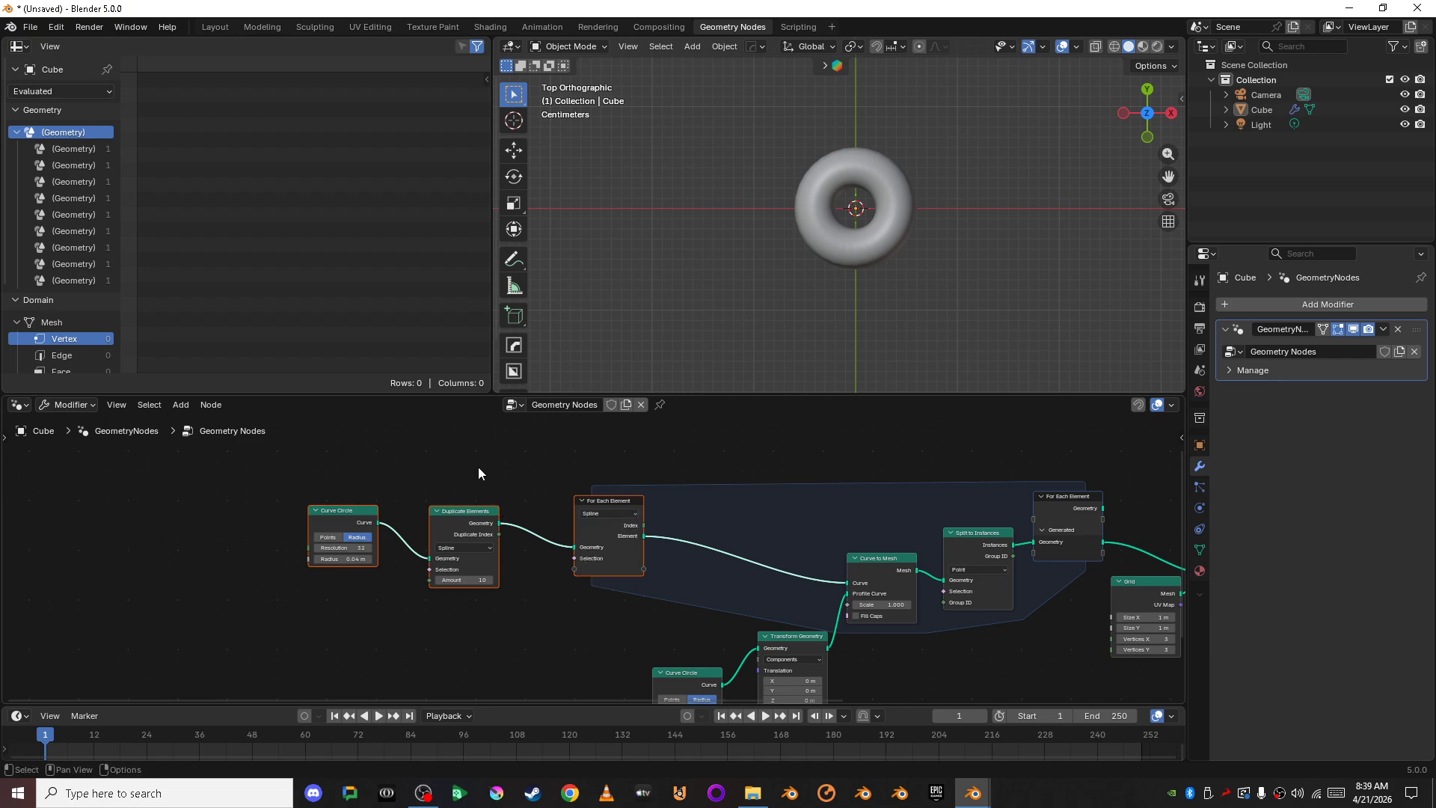
left_click_drag(256, 460, 491, 490)
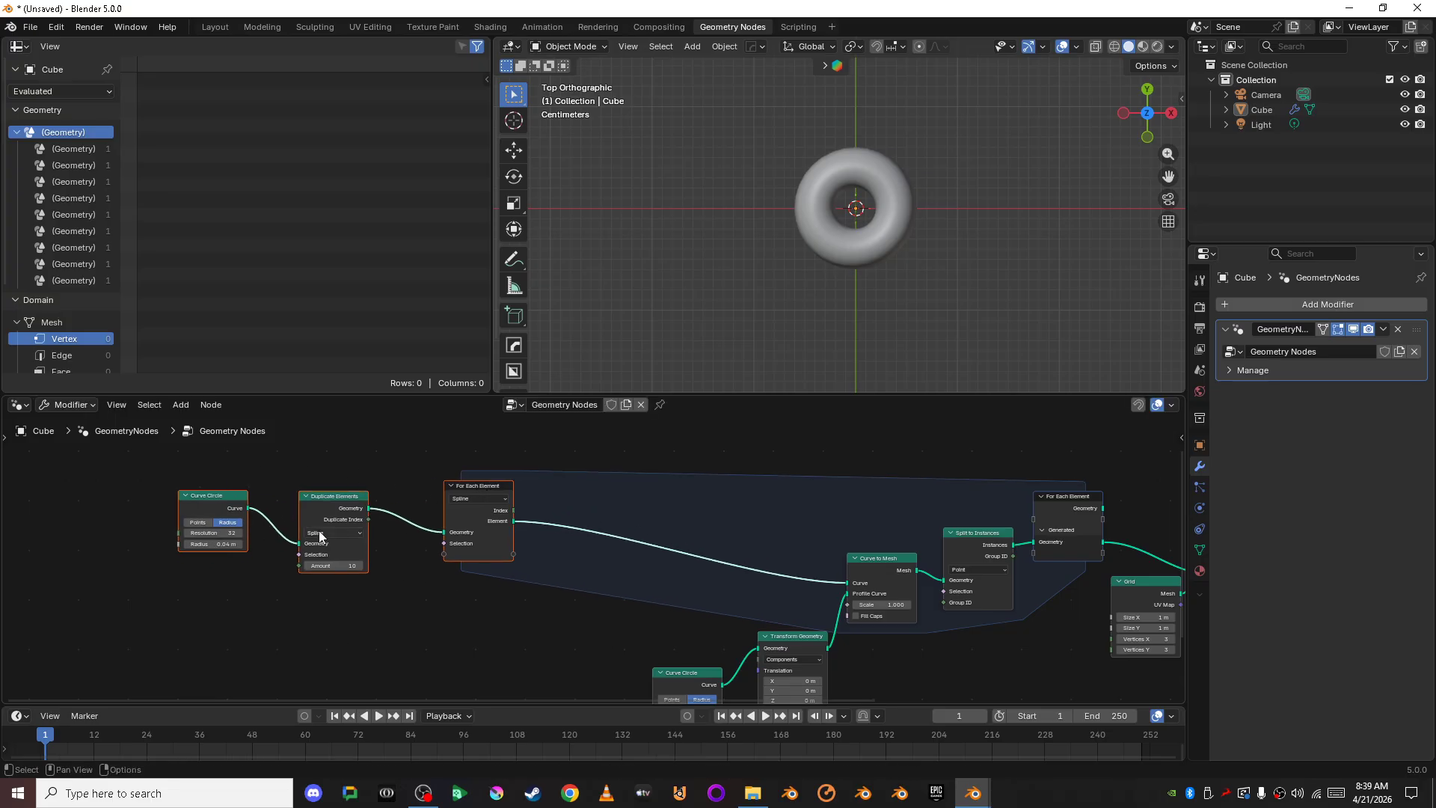
left_click(513, 616)
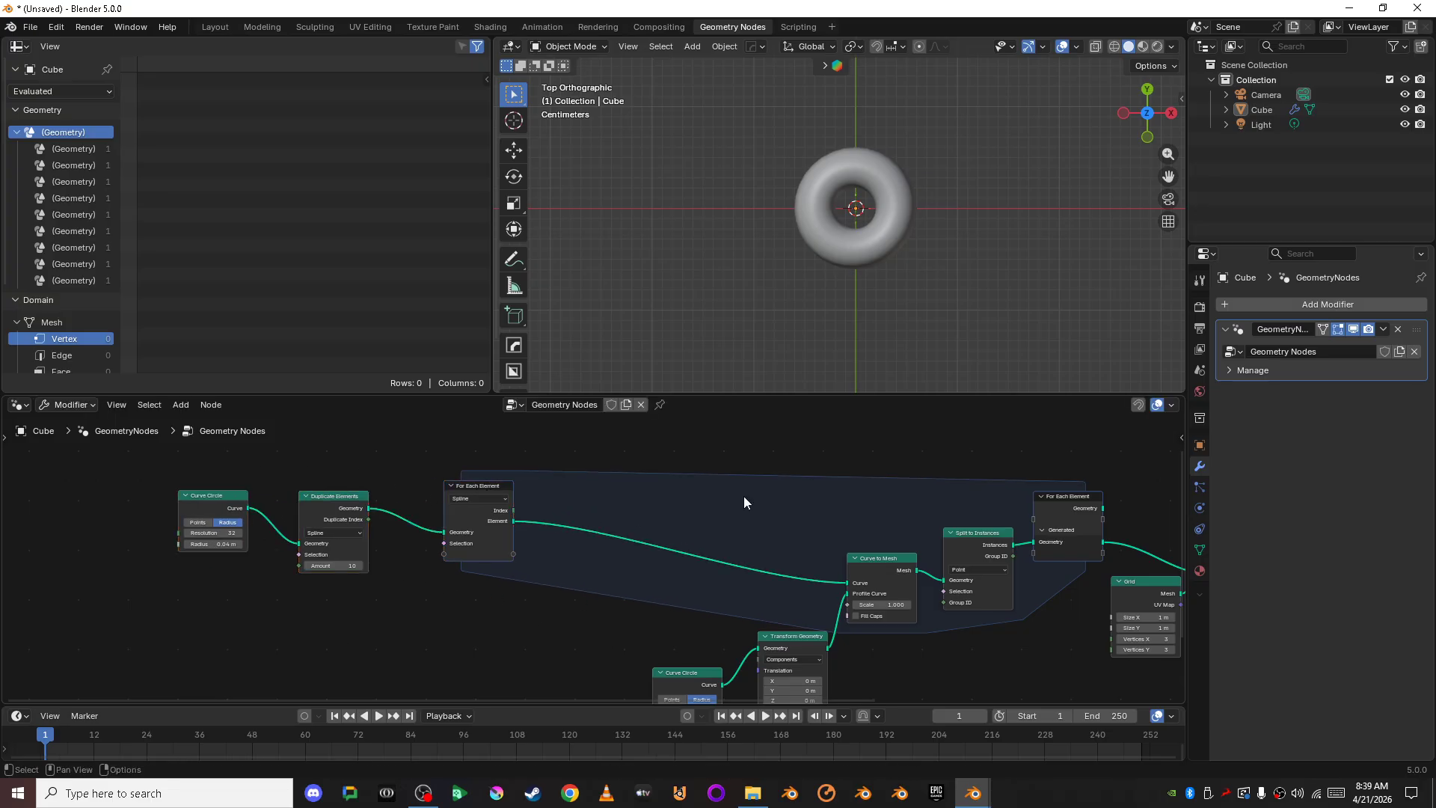
Step: Insert a Set Position node on the link between the zone's Element output and Curve to Mesh
scroll(741, 501, "up", 1)
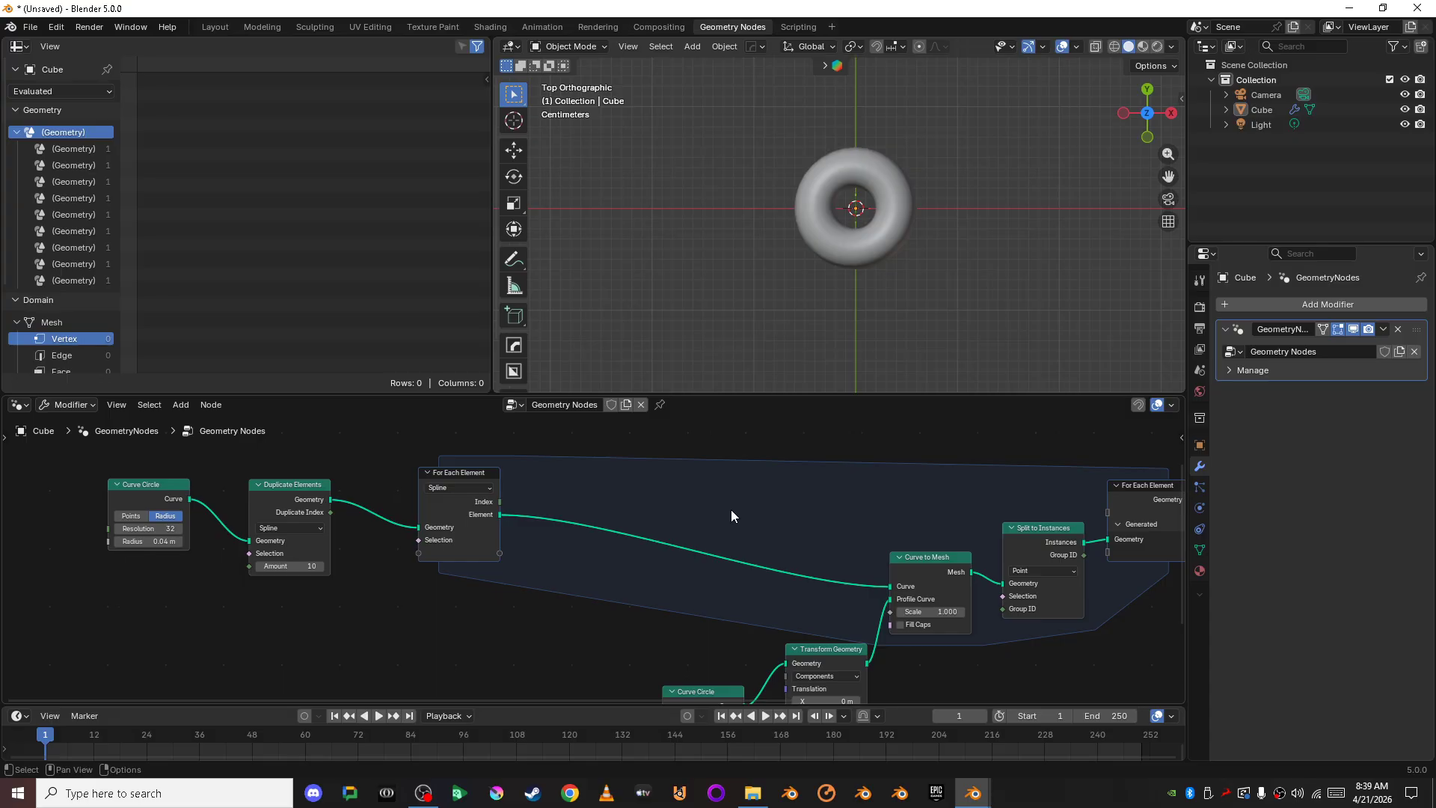
key("shift+a")
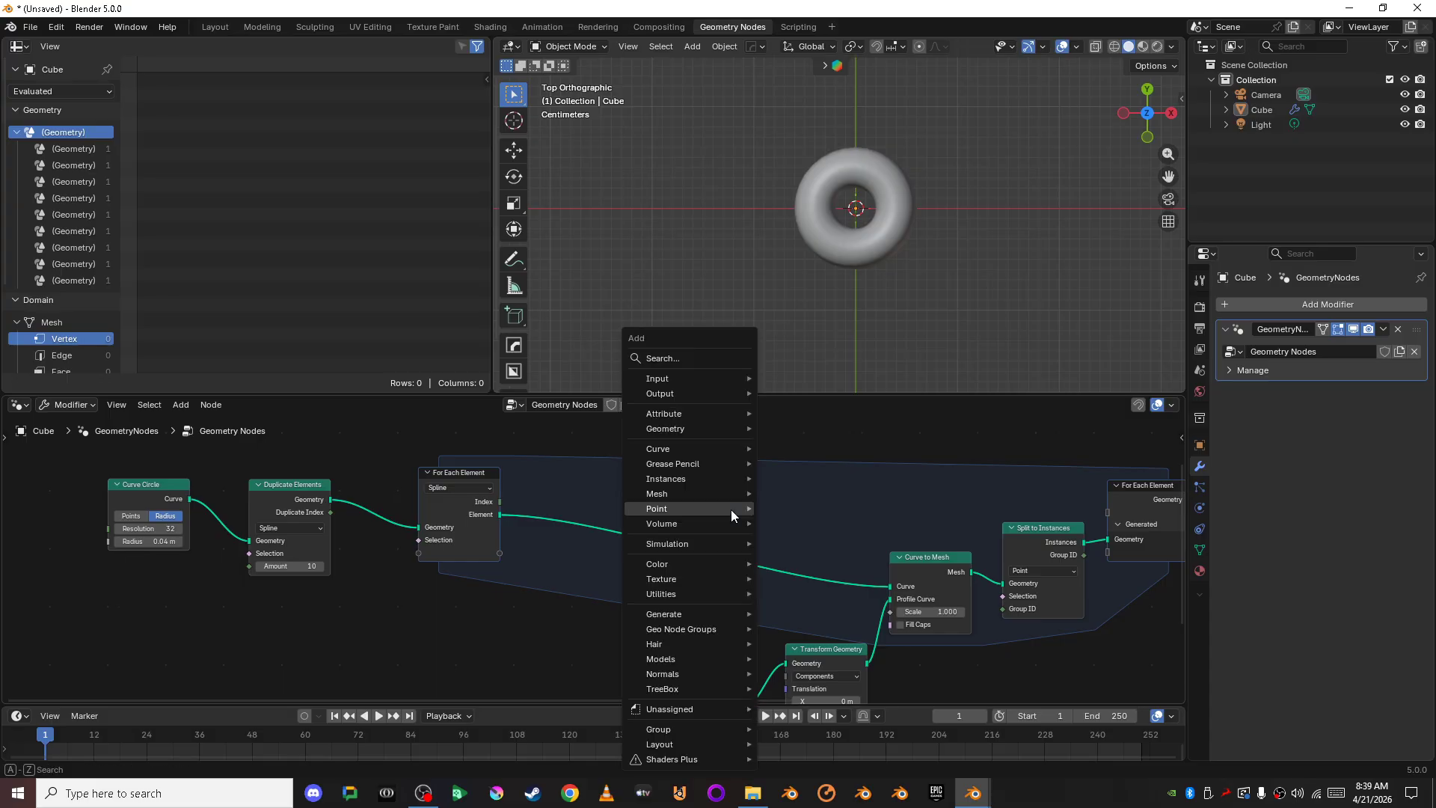
left_click(689, 361)
type("Set P")
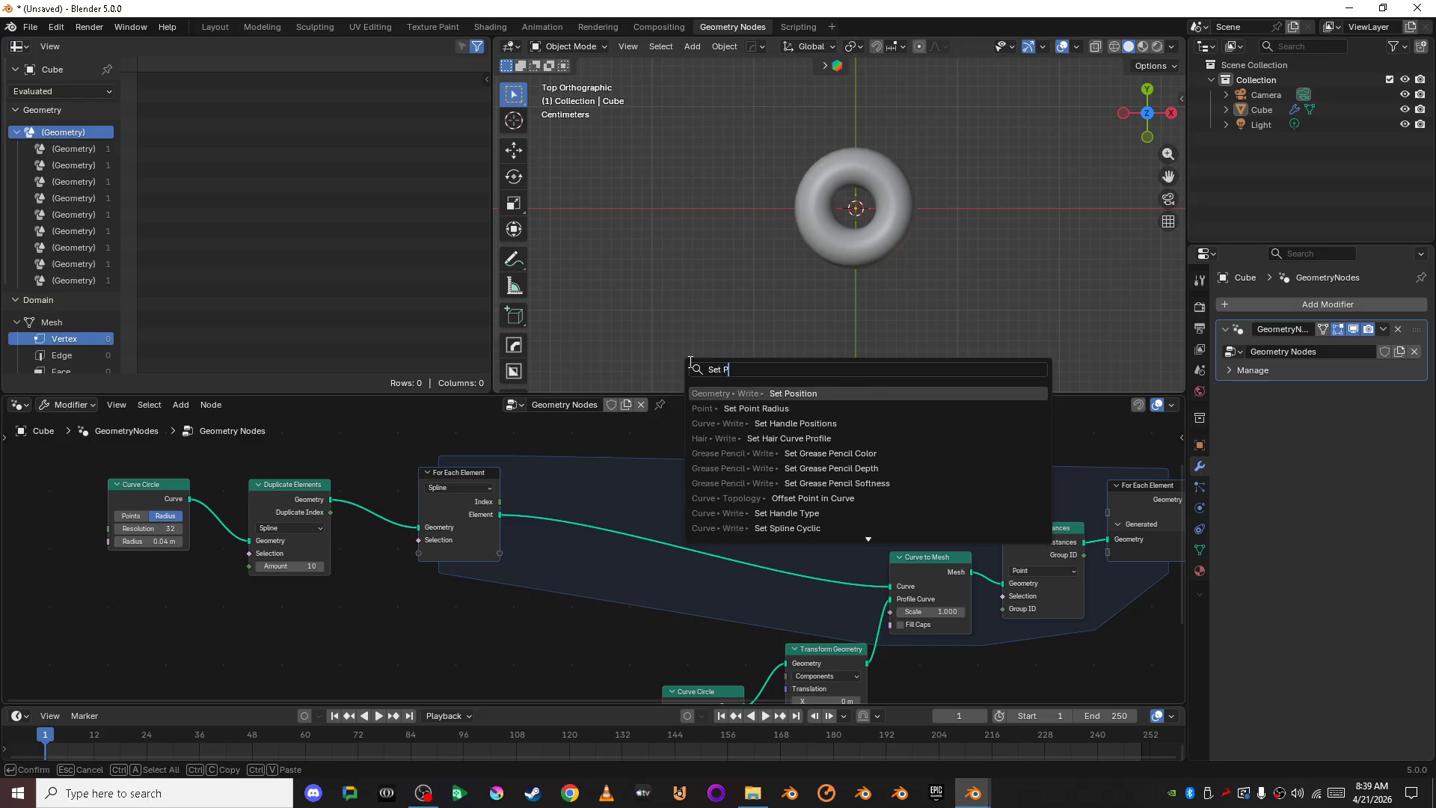
key("Return")
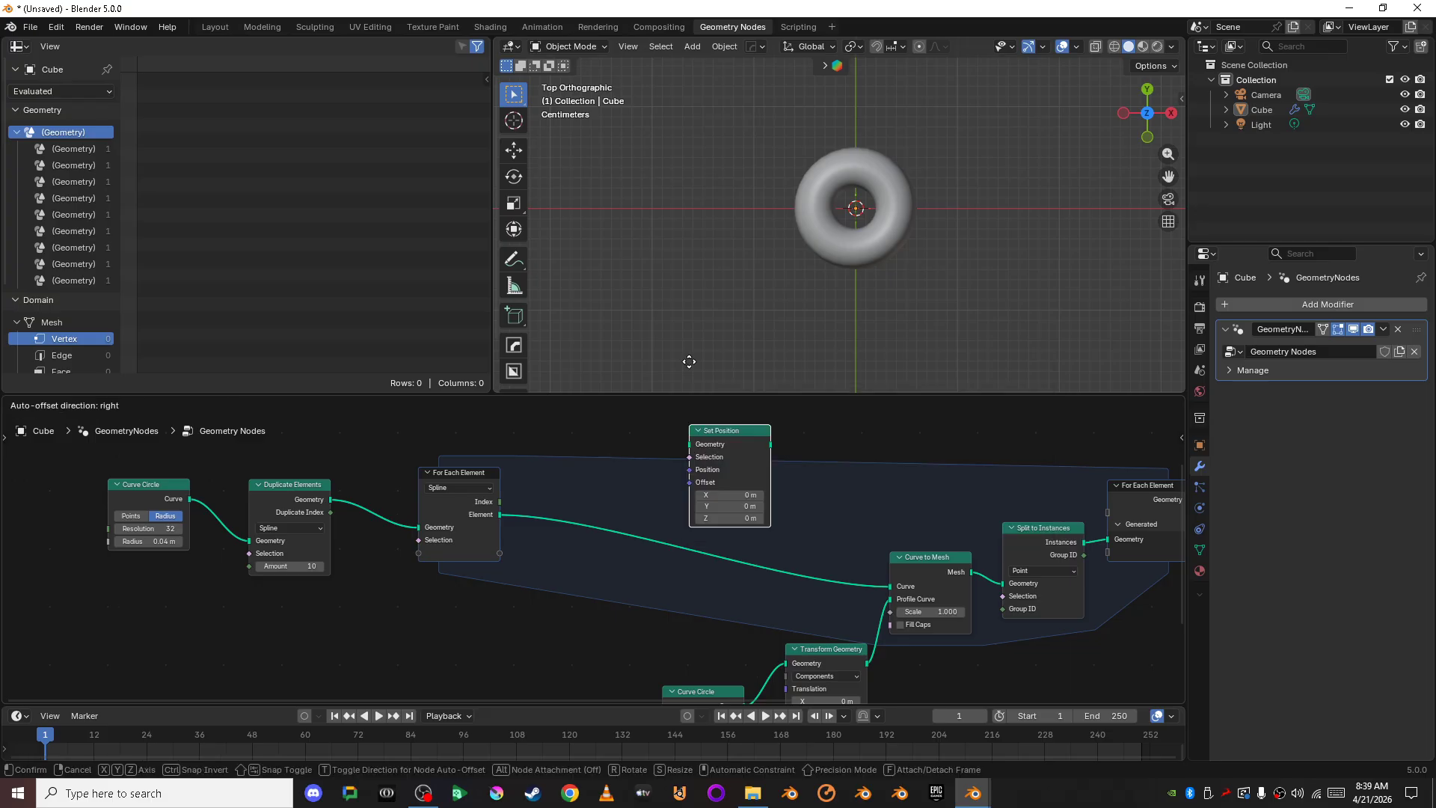
left_click(662, 439)
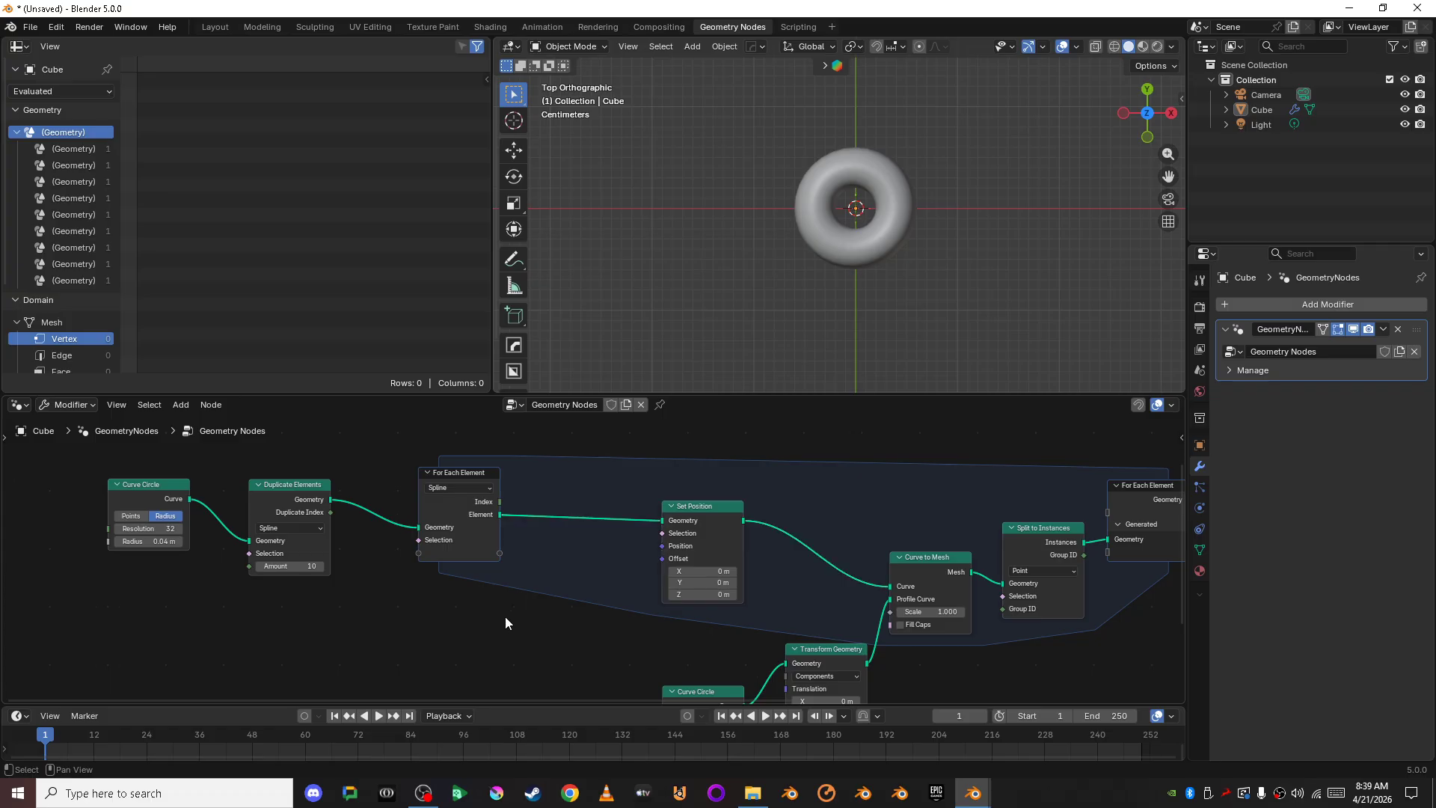
Step: Enlarge the node editor area and add a Noise Texture node below the For Each Element input node
middle_click_drag(505, 616, 719, 406)
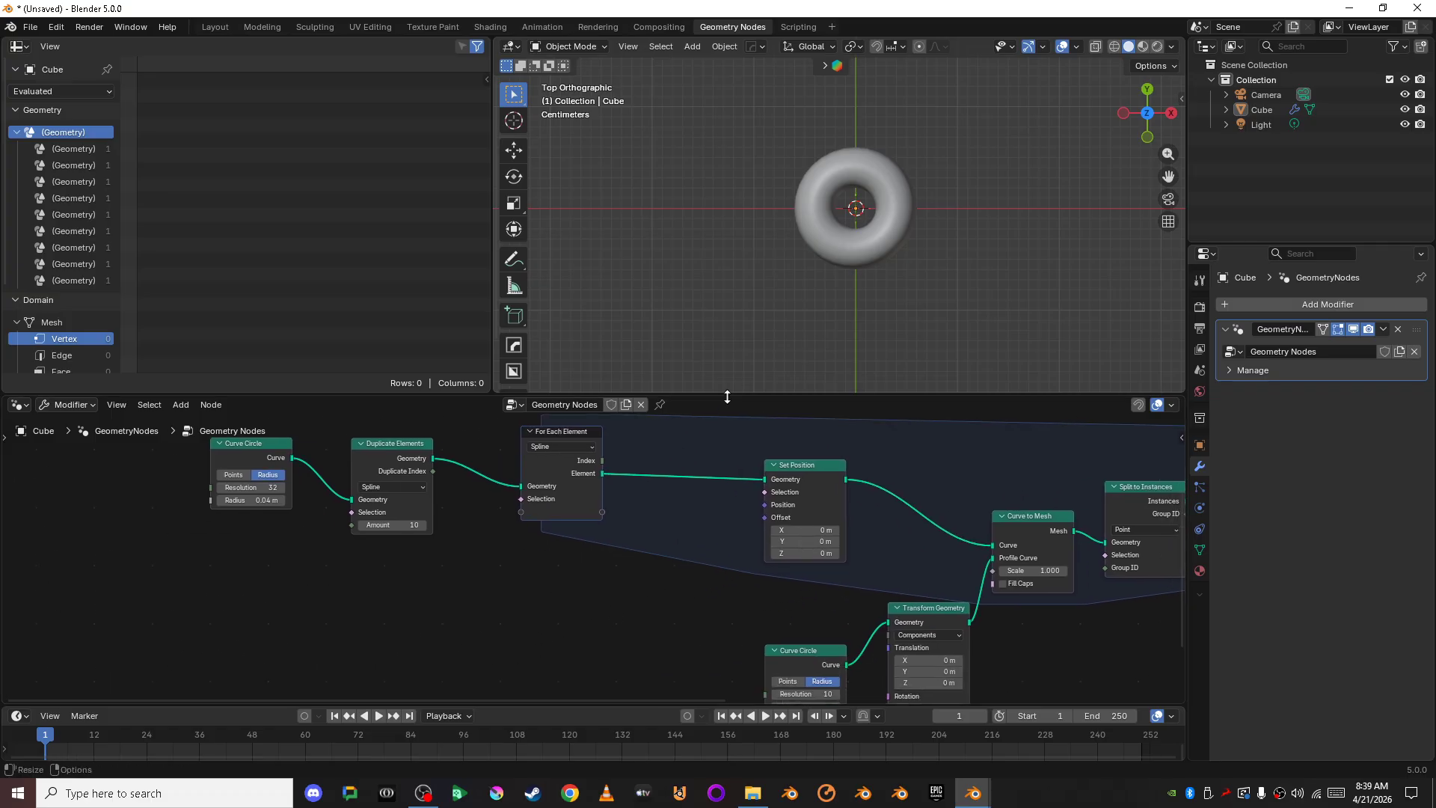
left_click_drag(726, 394, 731, 312)
scroll(626, 612, "up", 1)
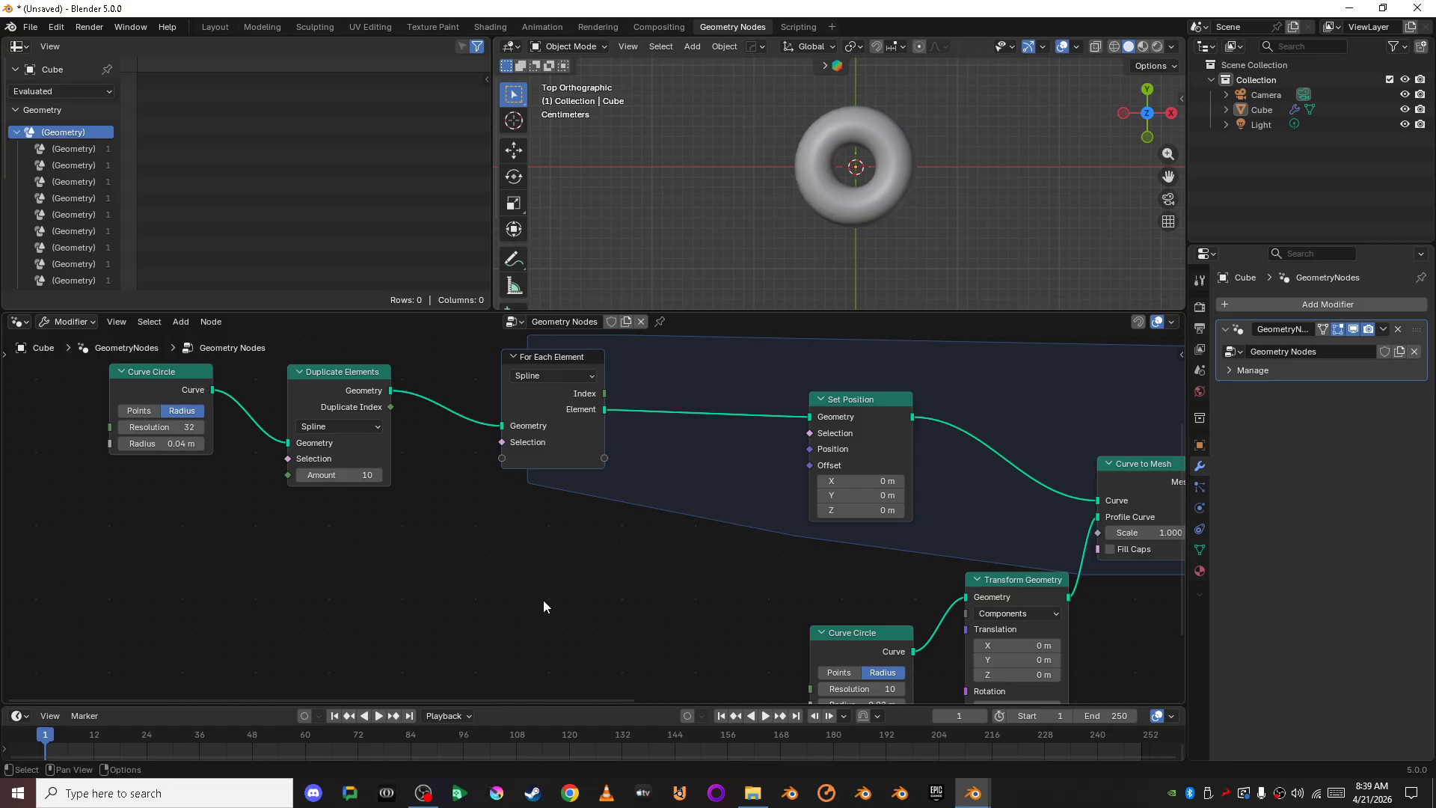
key("shift+a")
left_click(528, 362)
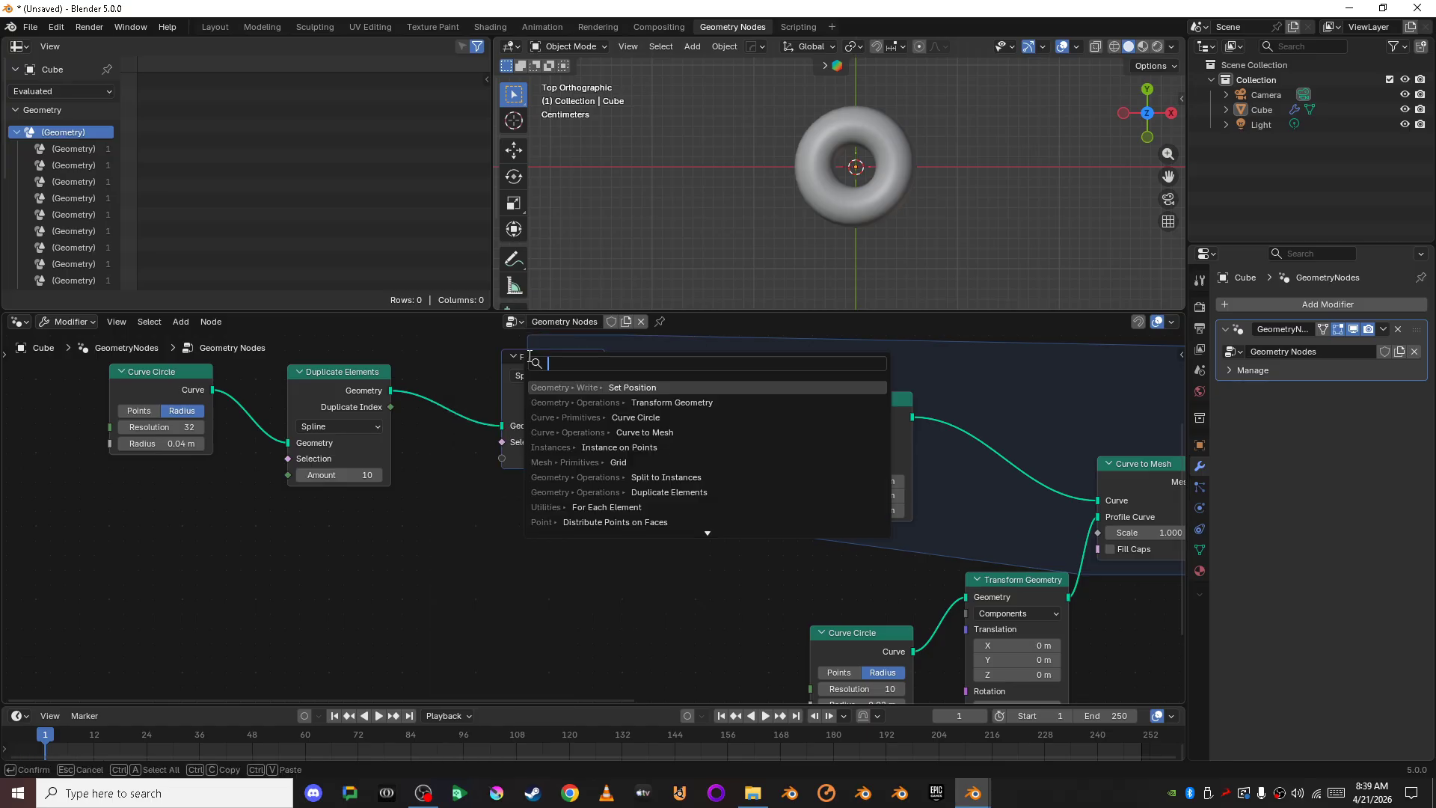
type("noise")
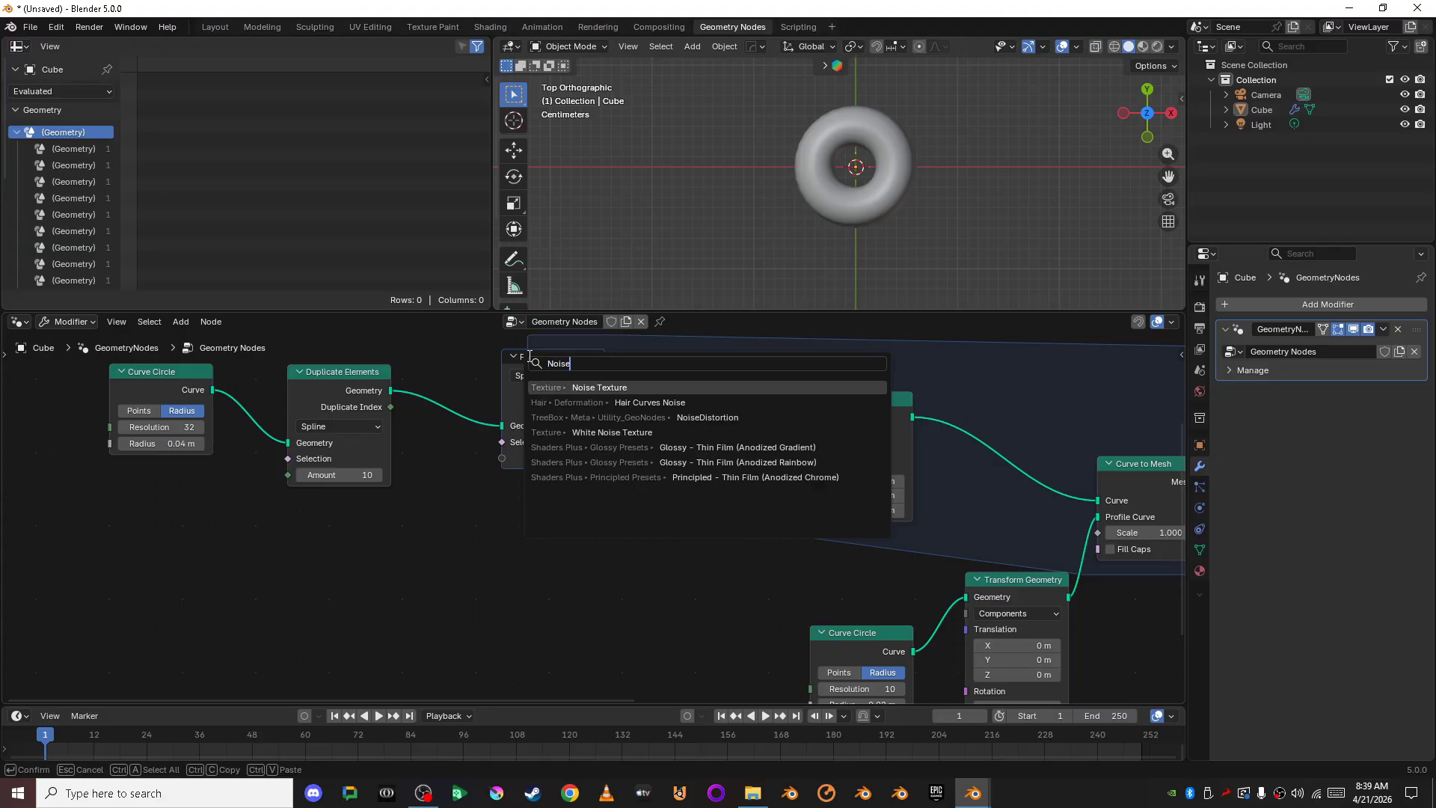
key("Return")
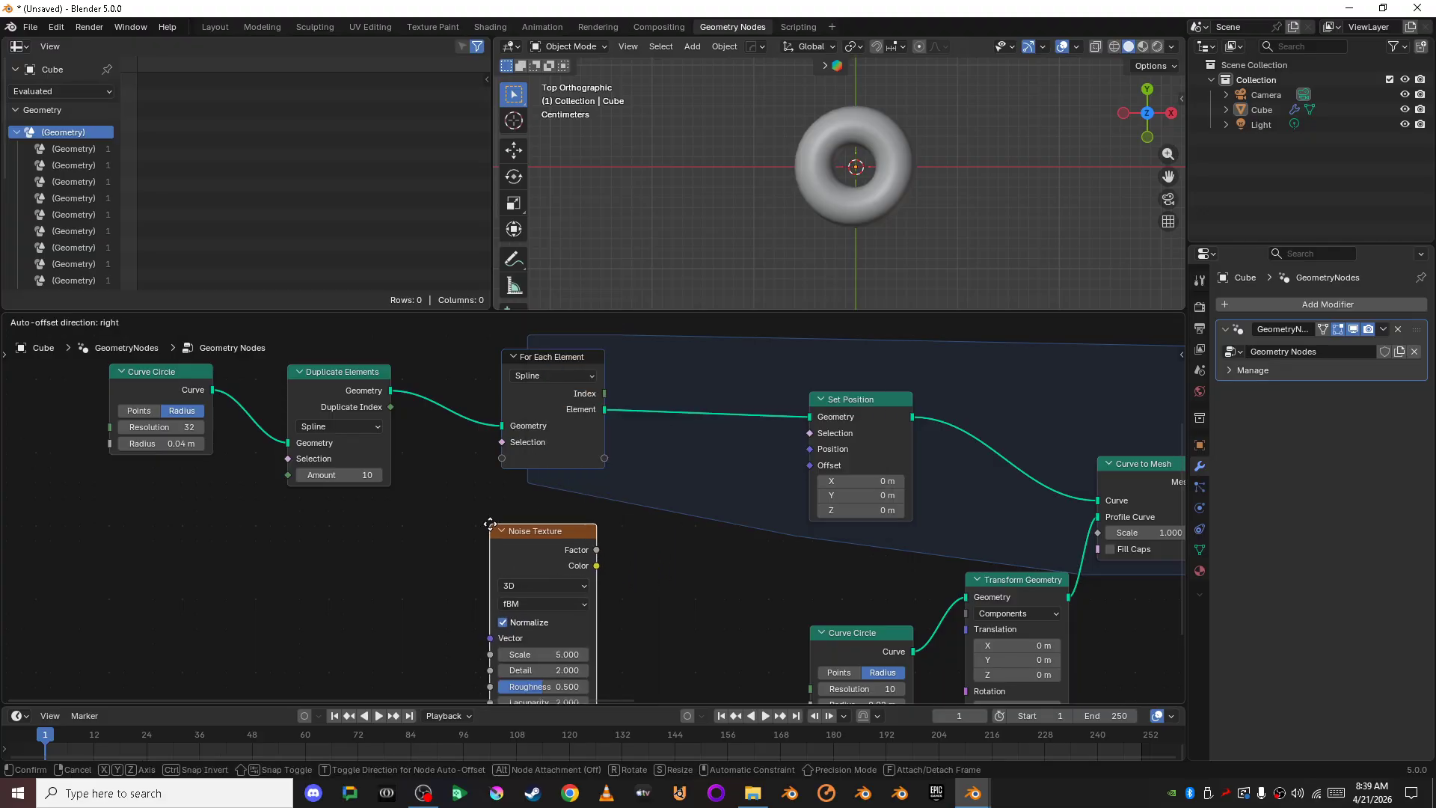
left_click(492, 524)
scroll(657, 559, "up", 2)
middle_click_drag(657, 558, 537, 487)
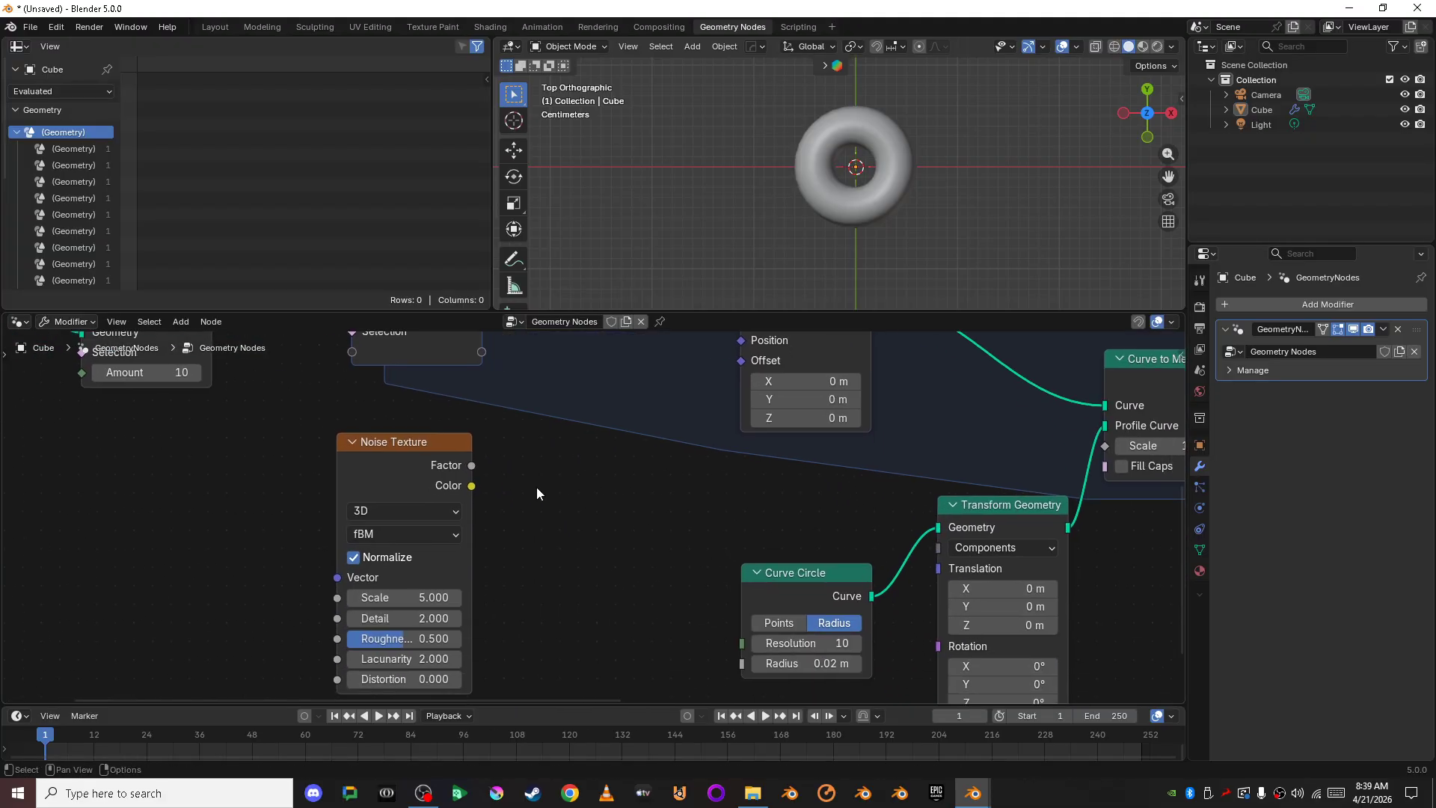
left_click_drag(428, 464, 345, 479)
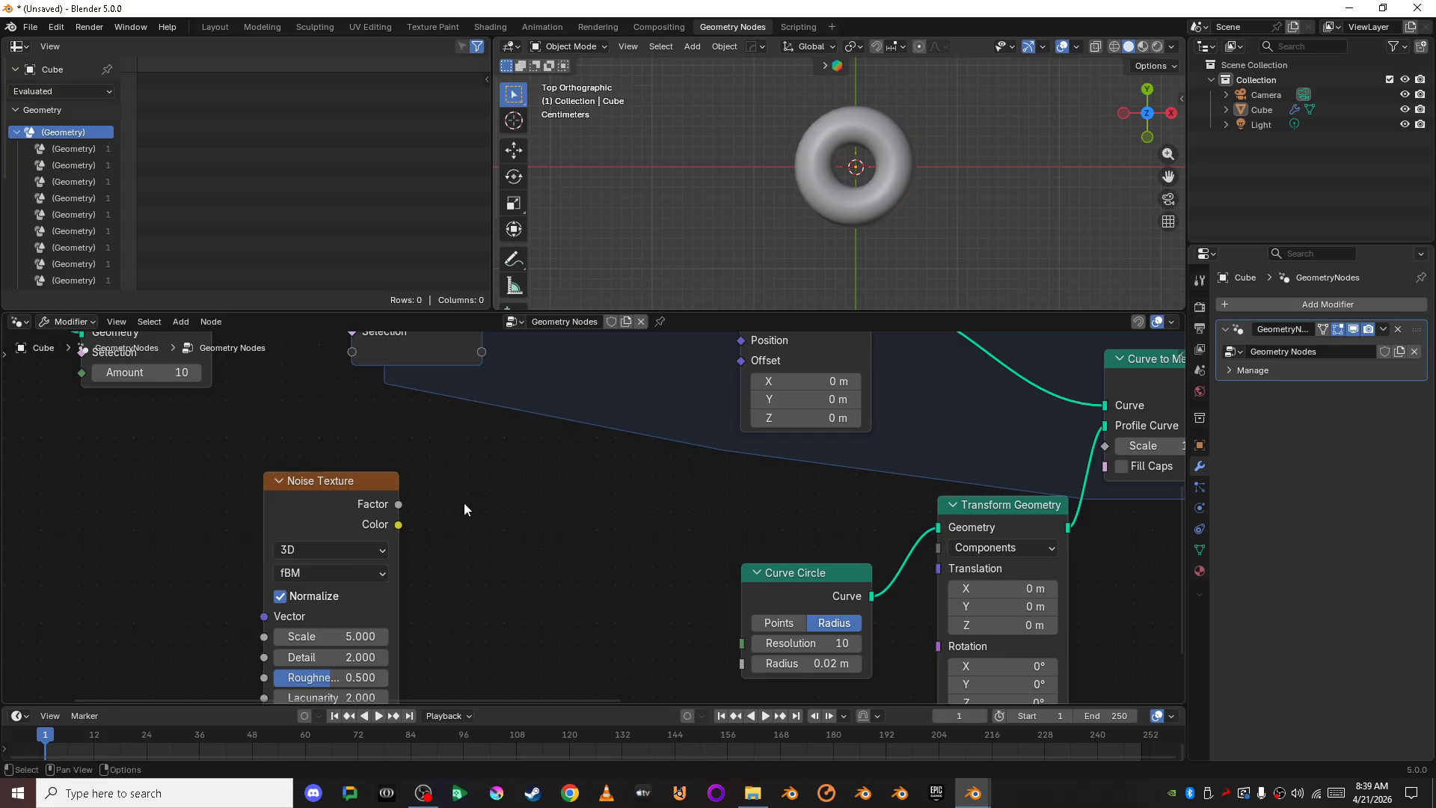
Step: Attach a Vector Math node to the Noise Texture's Color output and place it beside the texture node
scroll(464, 503, "down", 2)
middle_click_drag(482, 557, 388, 538, "shift")
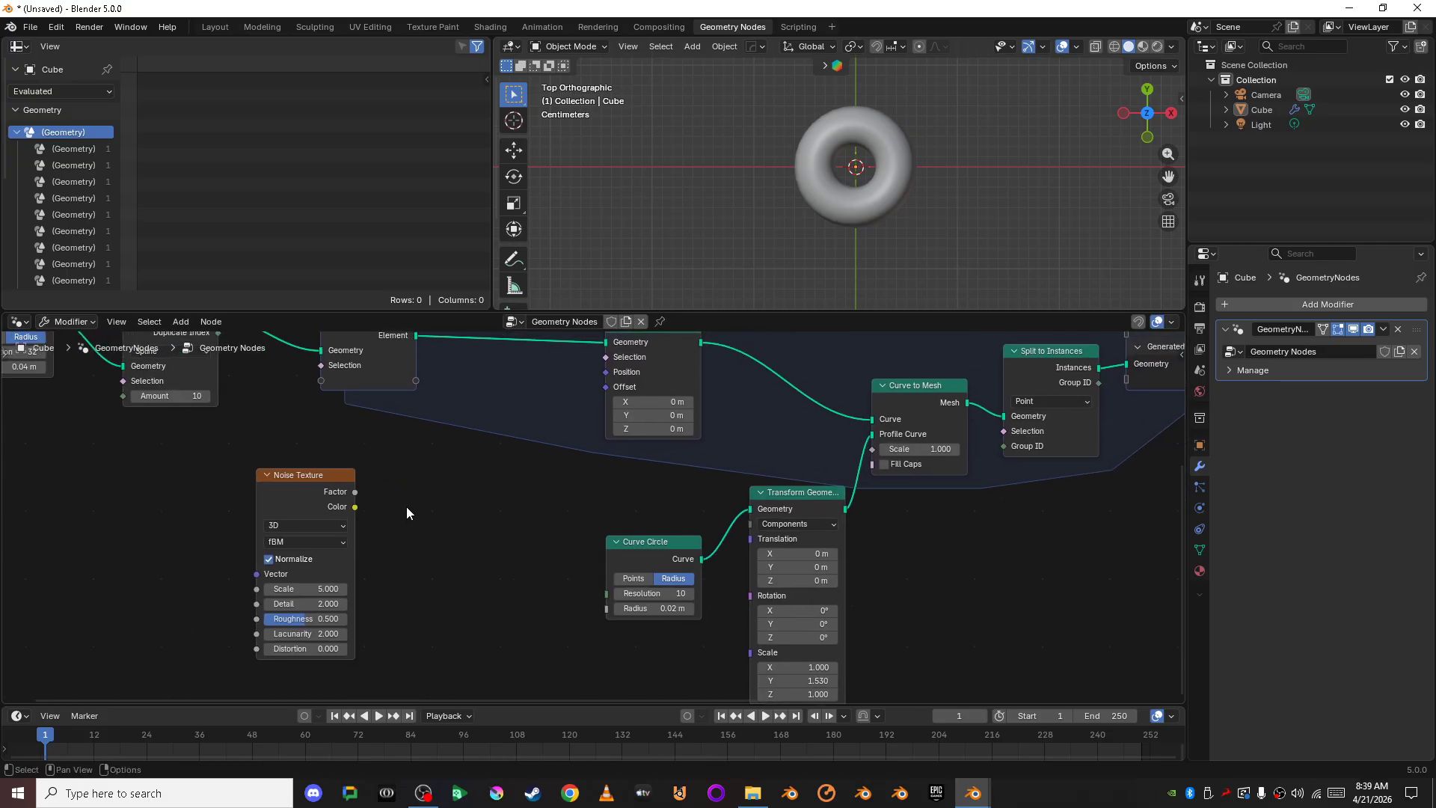
scroll(406, 506, "up", 1)
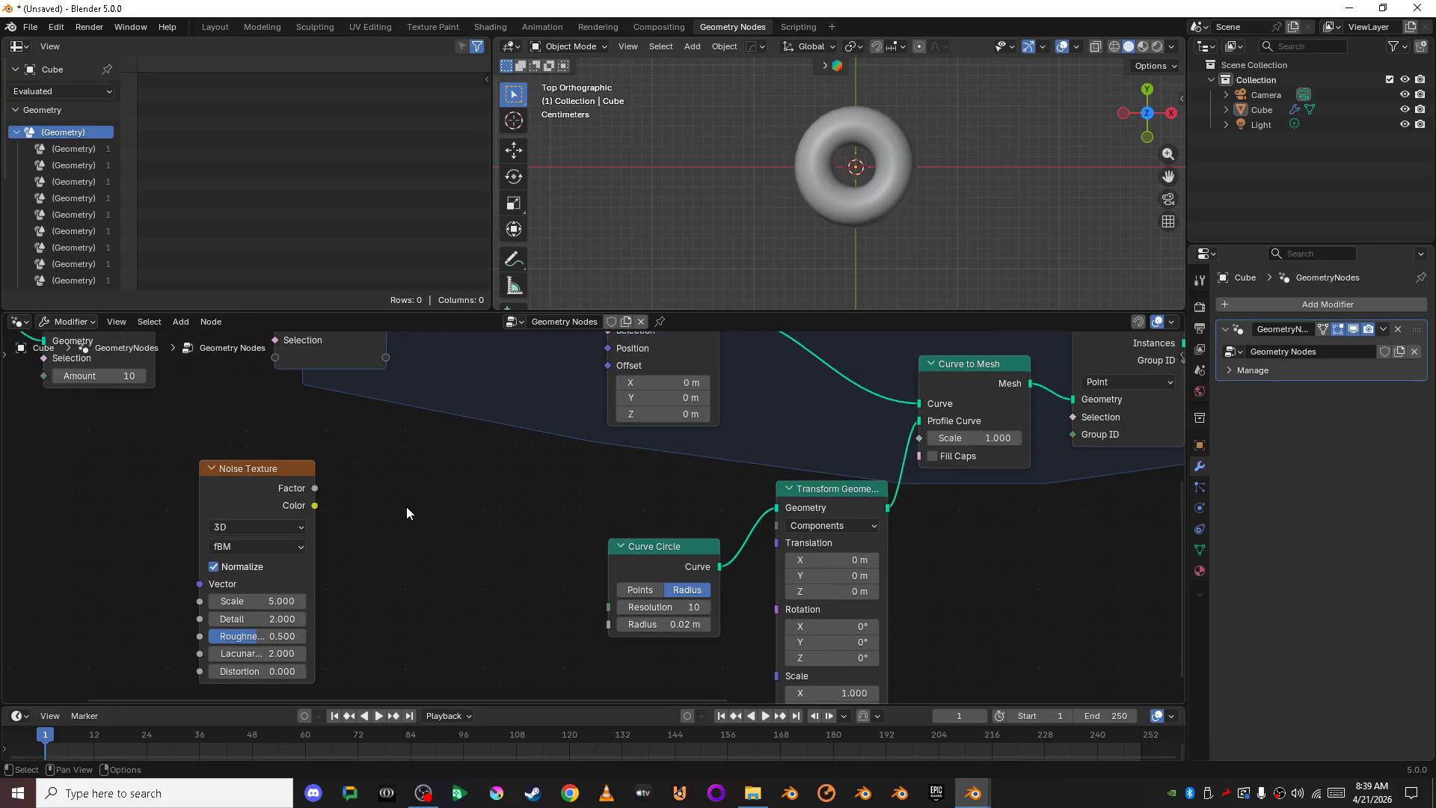
scroll(406, 506, "up", 1)
left_click_drag(290, 505, 370, 484)
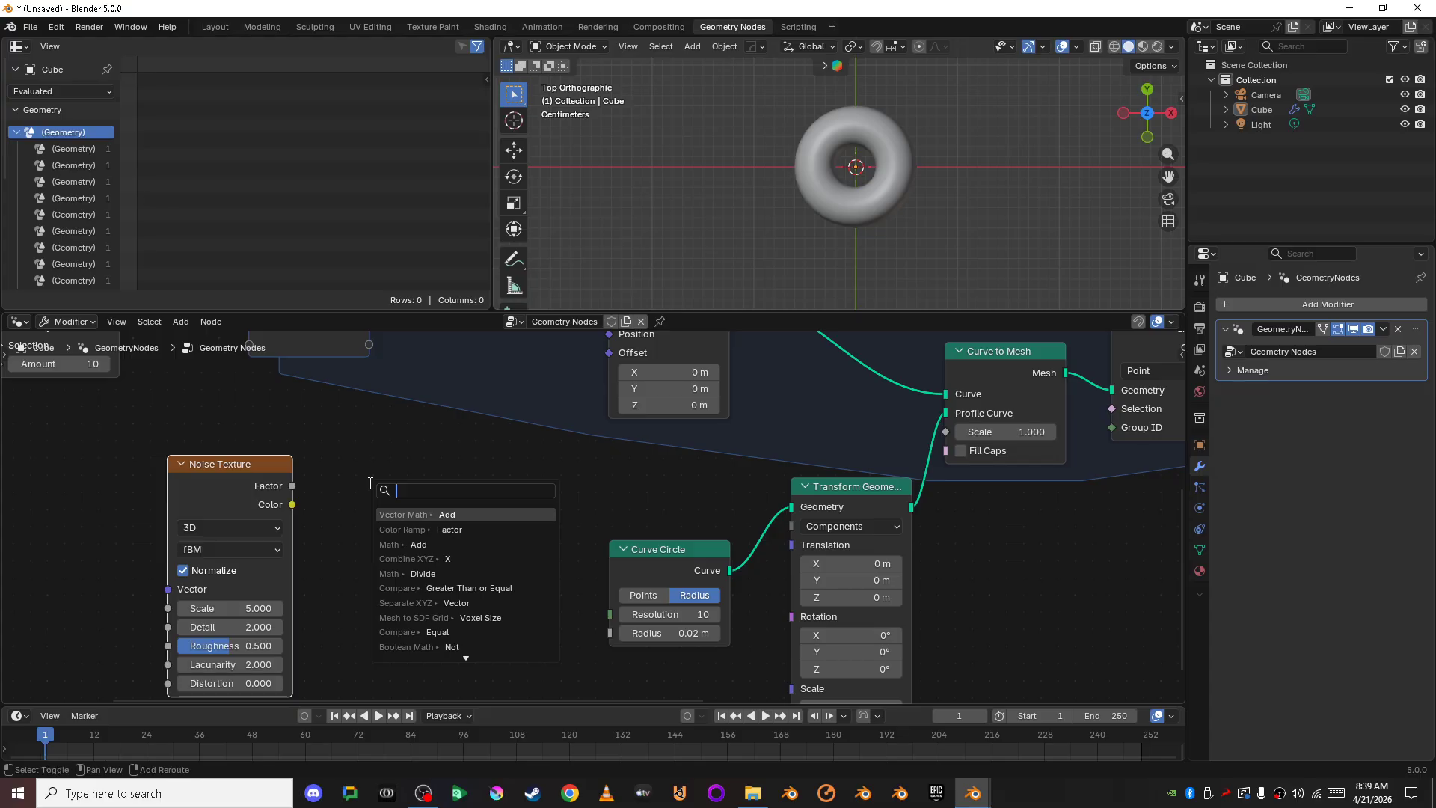
type("Vec")
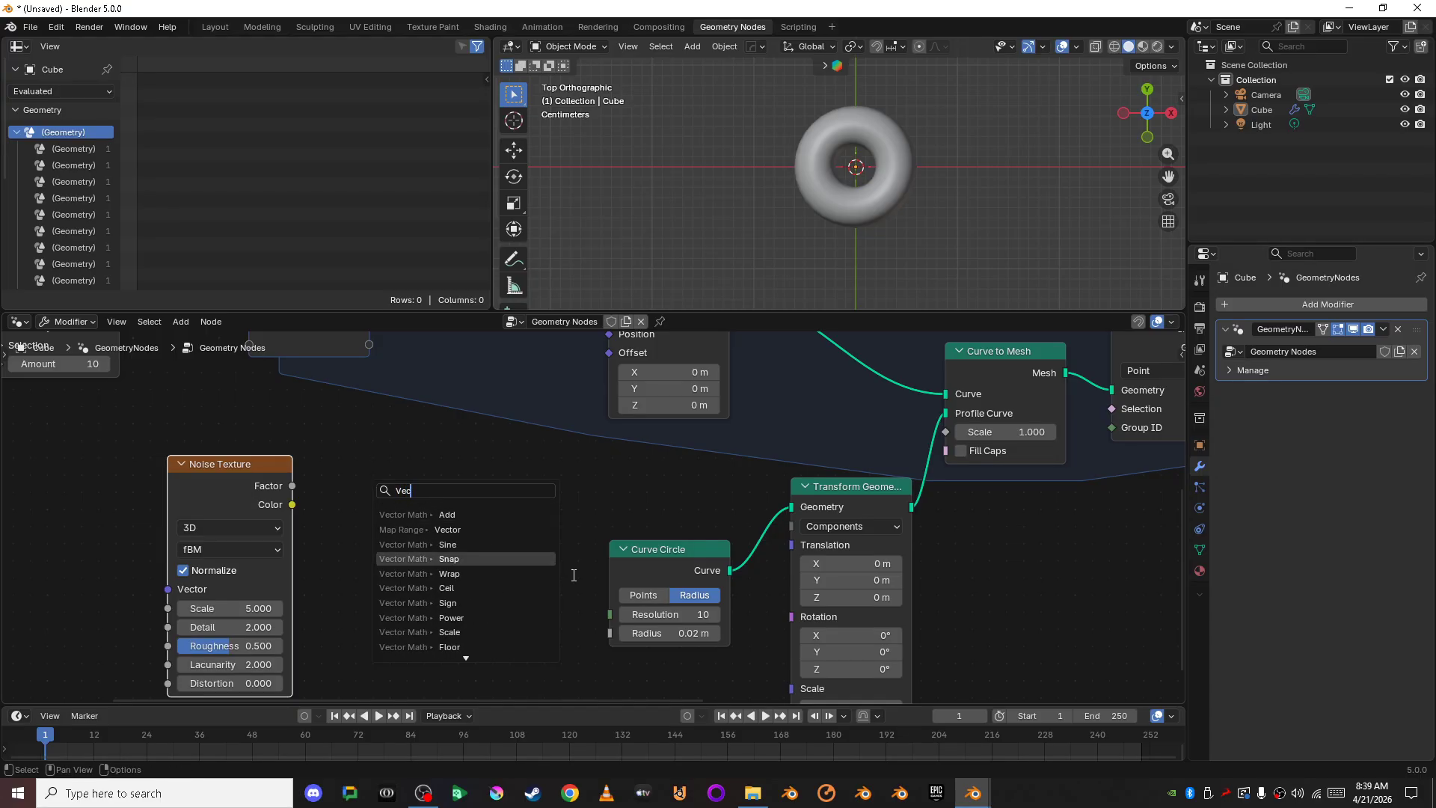
left_click(535, 516)
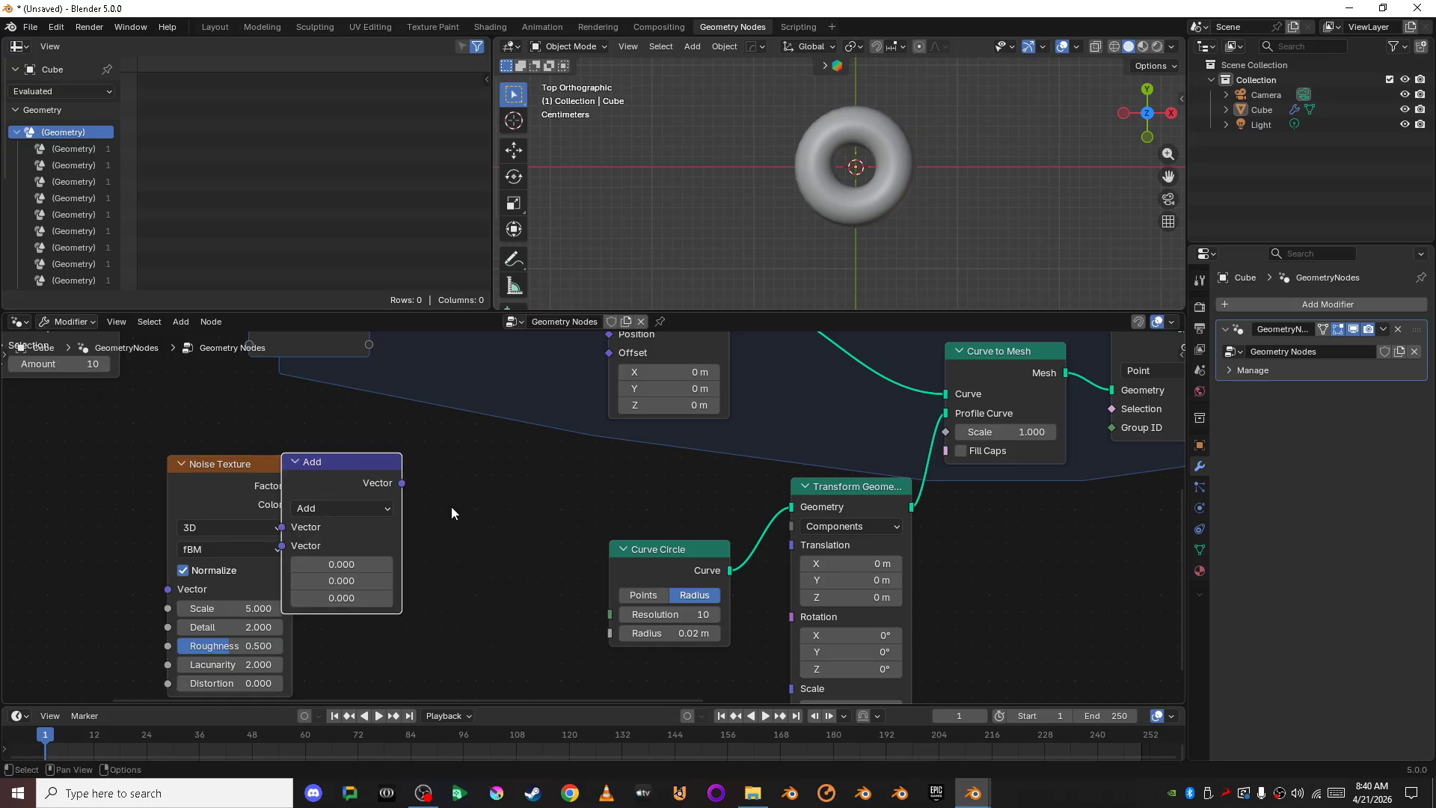
left_click(443, 488)
Step: Change the Vector Math operation to Subtract and set all three components of its second vector to 0.5
left_click(434, 521)
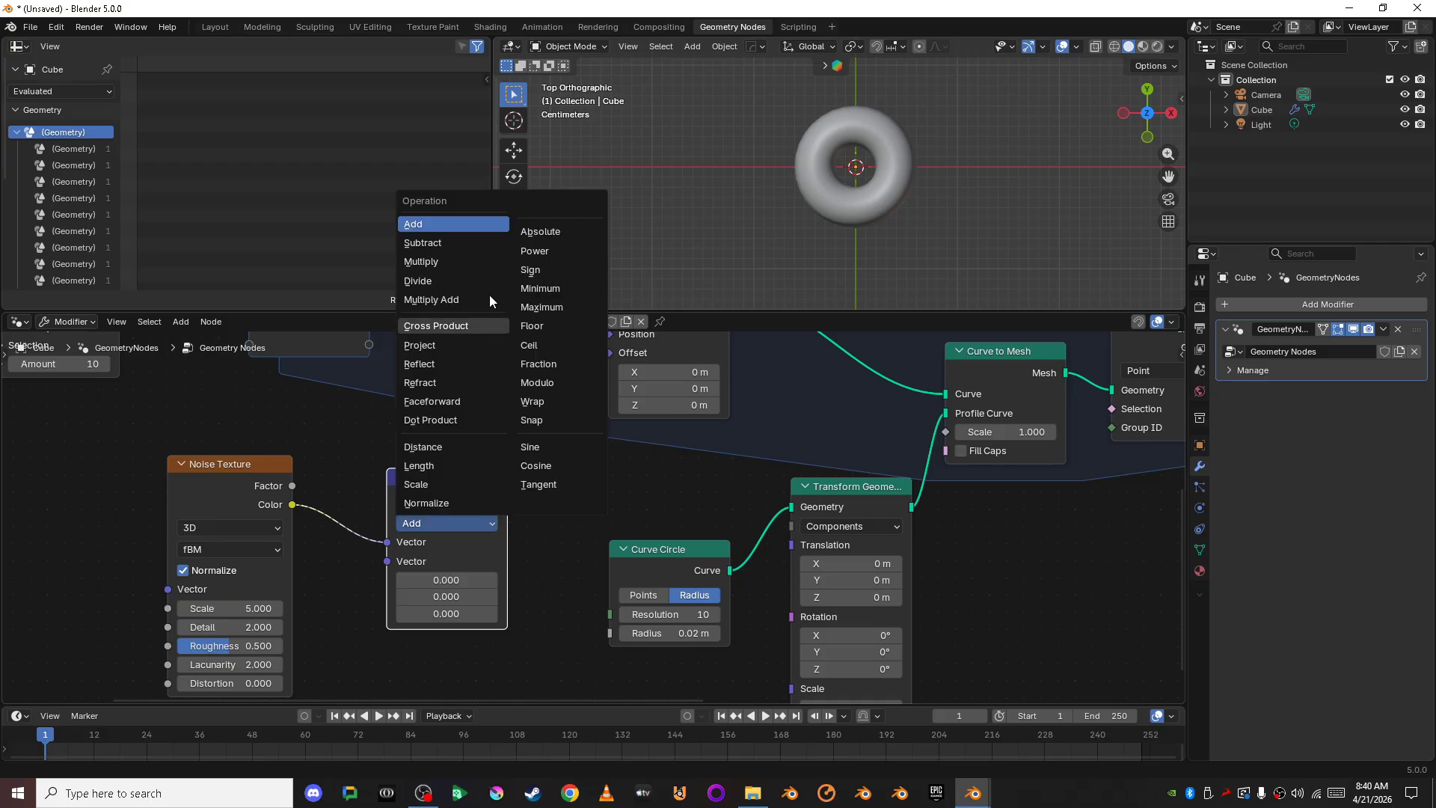
left_click(449, 243)
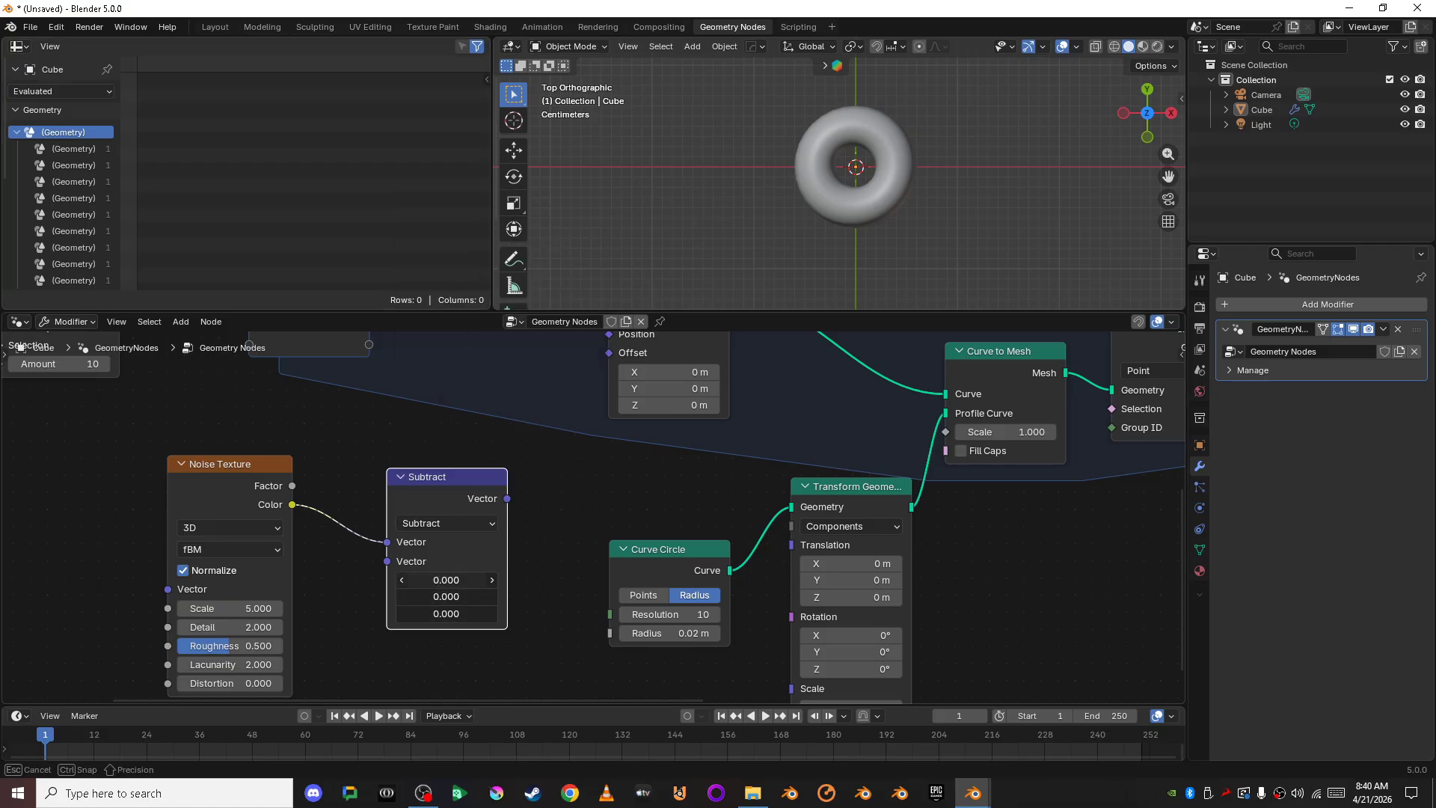
left_click(453, 580)
type(".5")
key("Return")
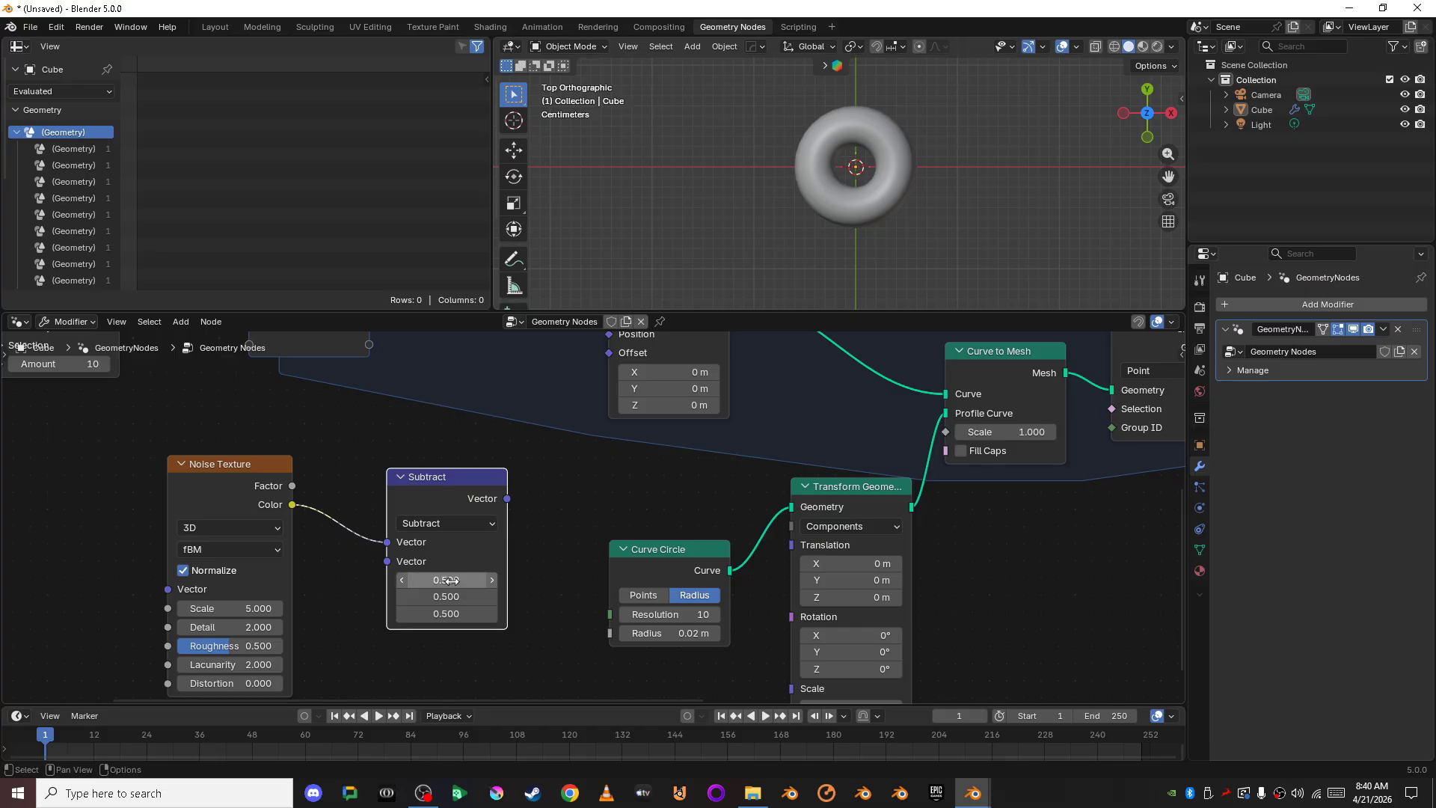
Step: Connect the Subtract node's Vector output to the Set Position node's Offset input
scroll(604, 506, "down", 4)
left_click_drag(242, 479, 605, 396)
left_click(476, 536)
Step: Examine how the noise offset deforms the instanced rings in perspective and top views
scroll(892, 191, "down", 3)
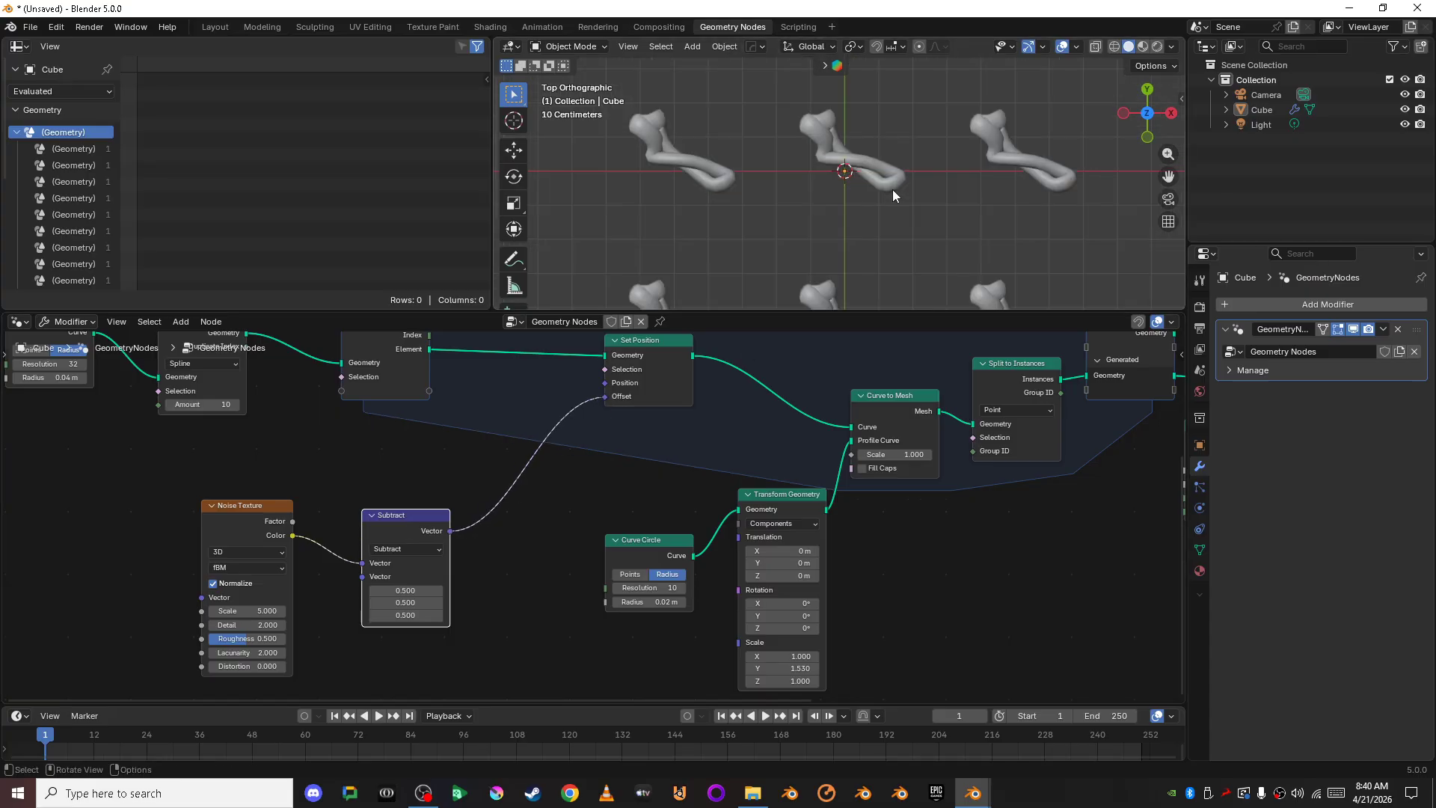
scroll(866, 192, "up", 4)
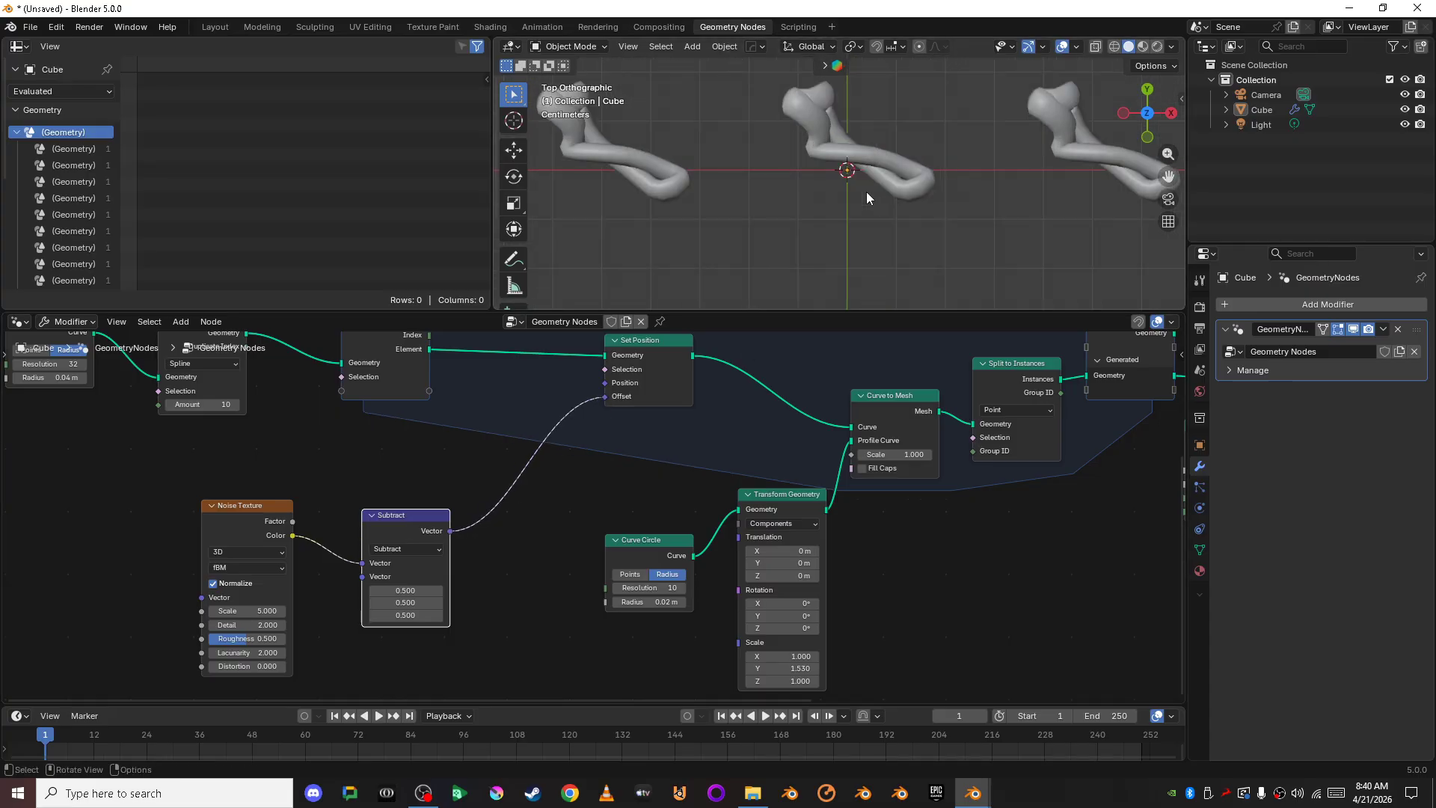
left_click(562, 533)
scroll(563, 533, "up", 3)
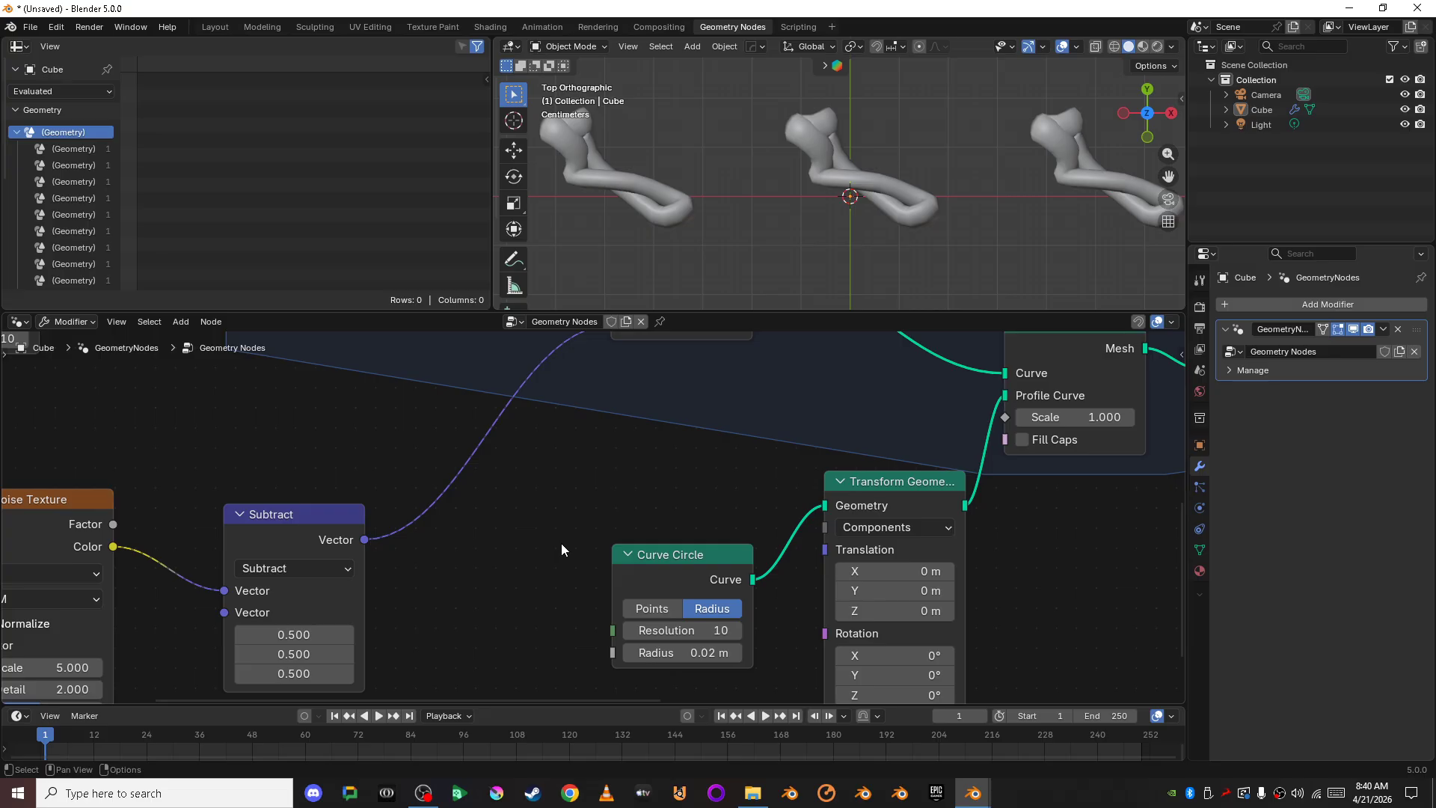
middle_click_drag(954, 203, 1144, 105)
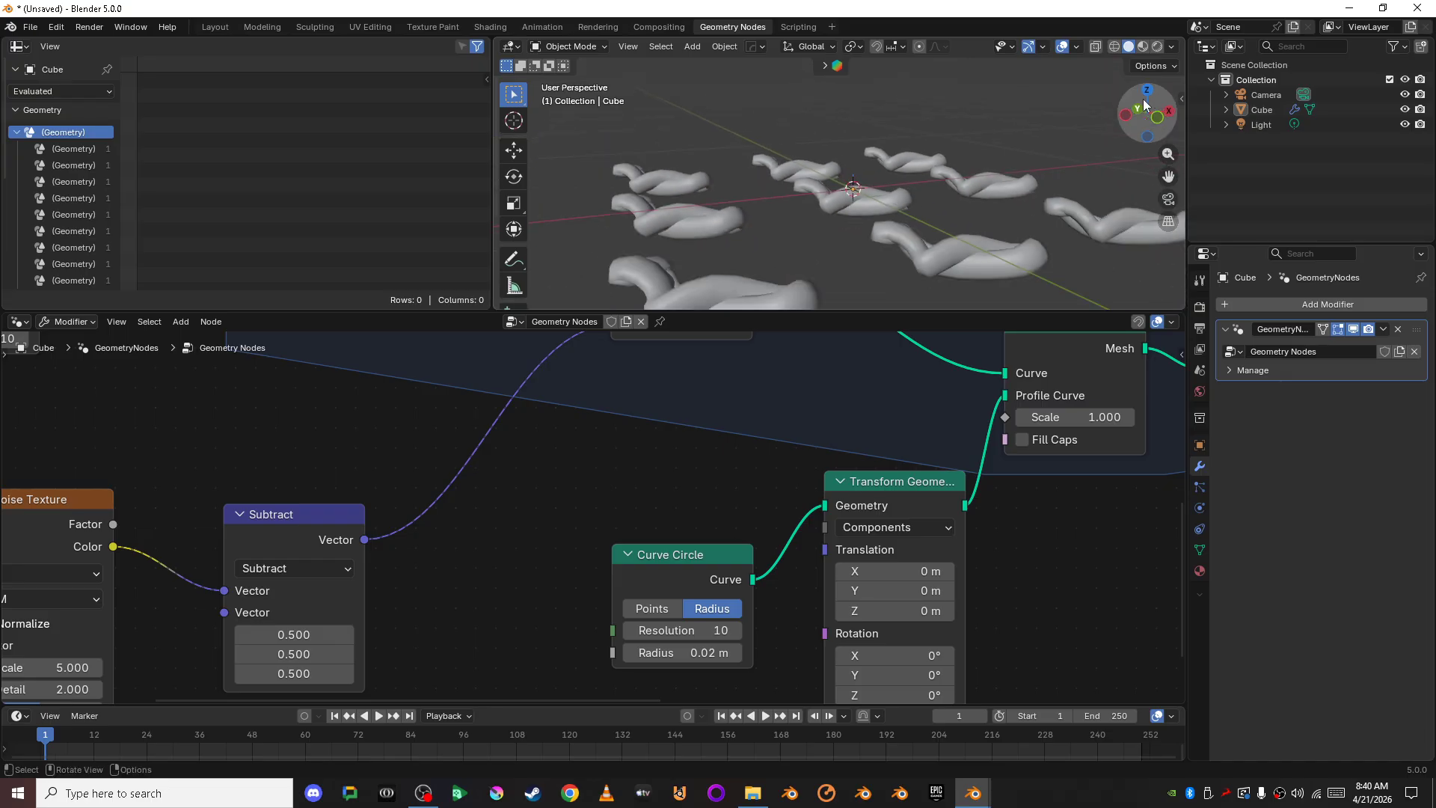
left_click(1151, 94)
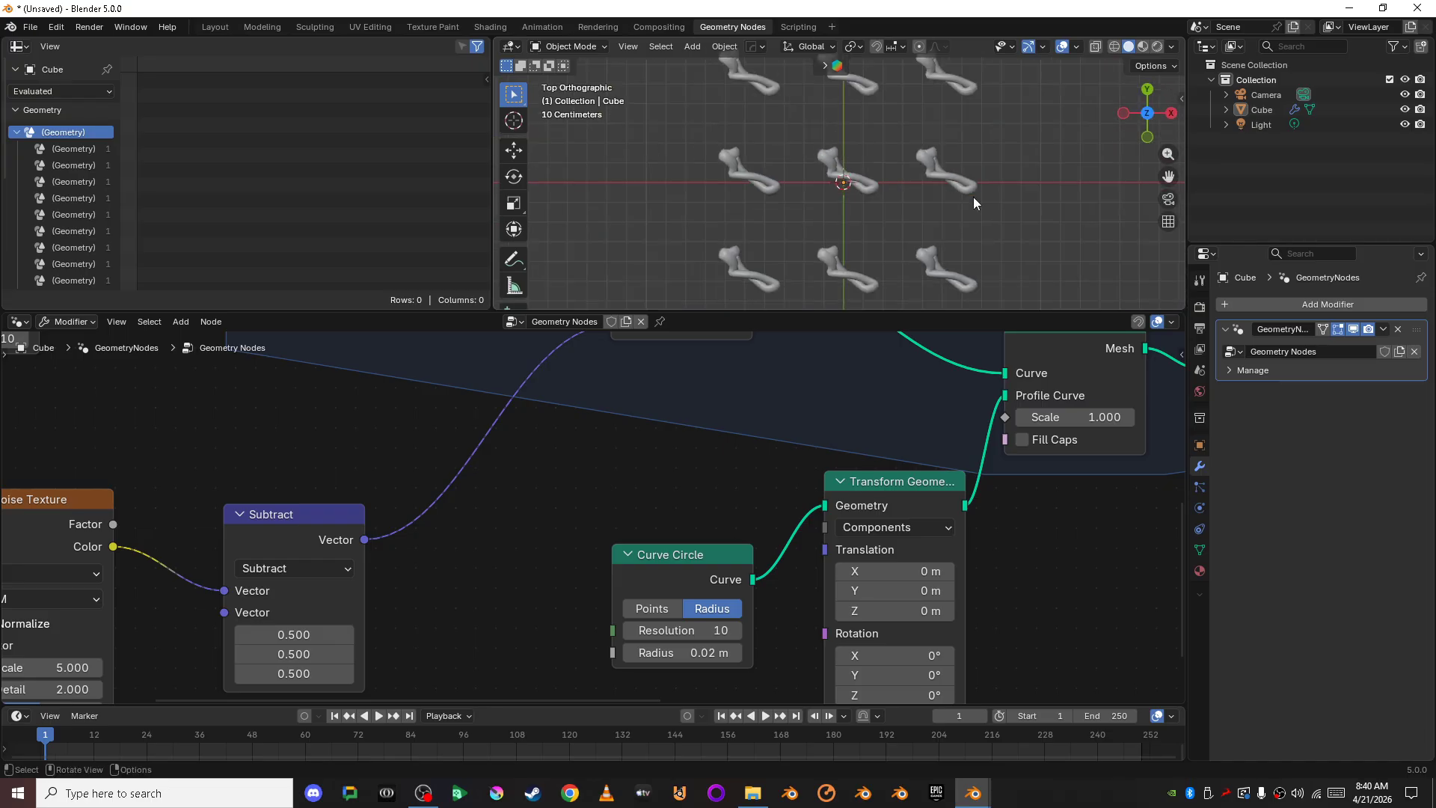
scroll(525, 521, "up", 4)
scroll(465, 561, "down", 4)
Step: Shift the Noise Texture and Subtract nodes away from Curve Circle to make room for another node
middle_click_drag(456, 578, 610, 503, "shift")
left_click_drag(194, 439, 136, 442)
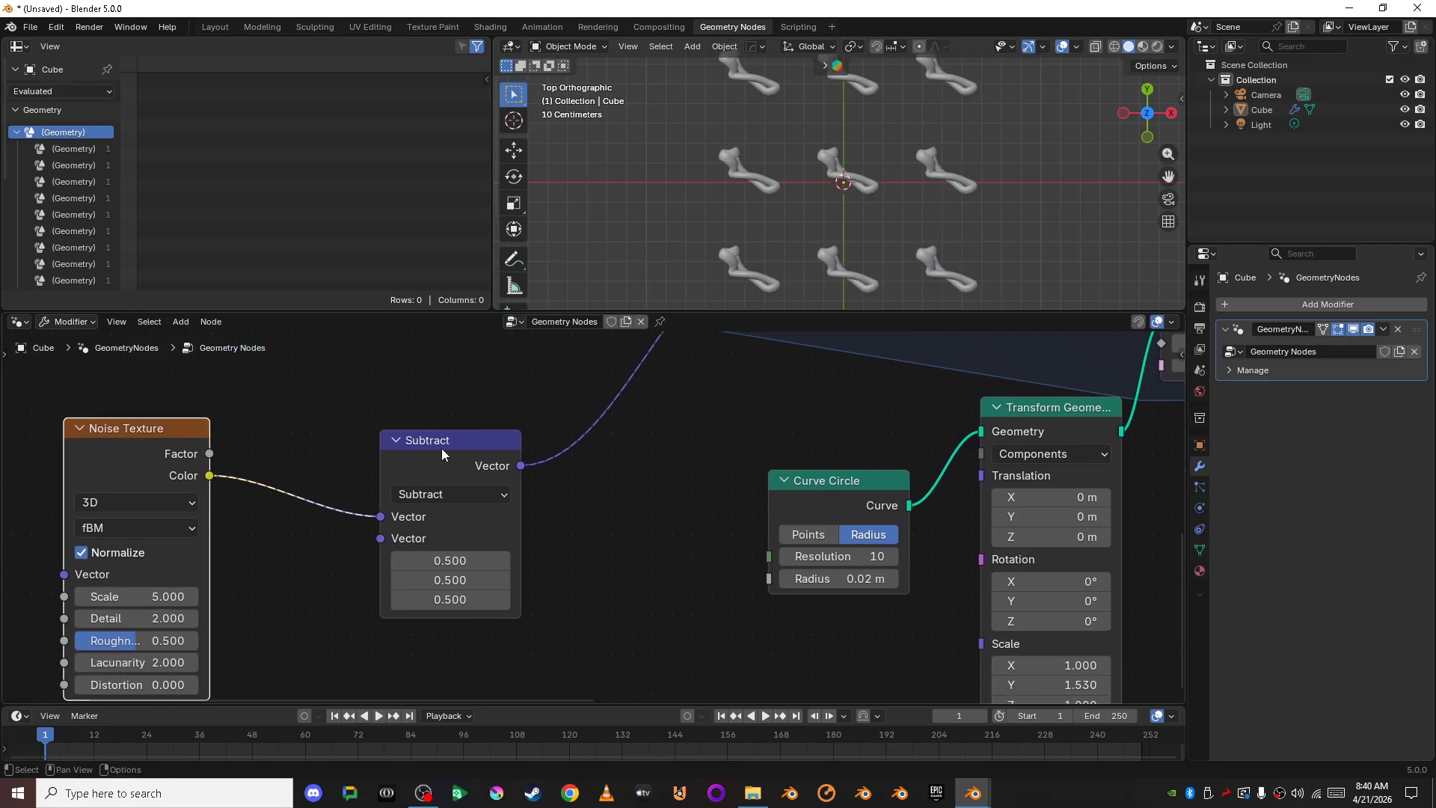
left_click_drag(442, 447, 354, 432)
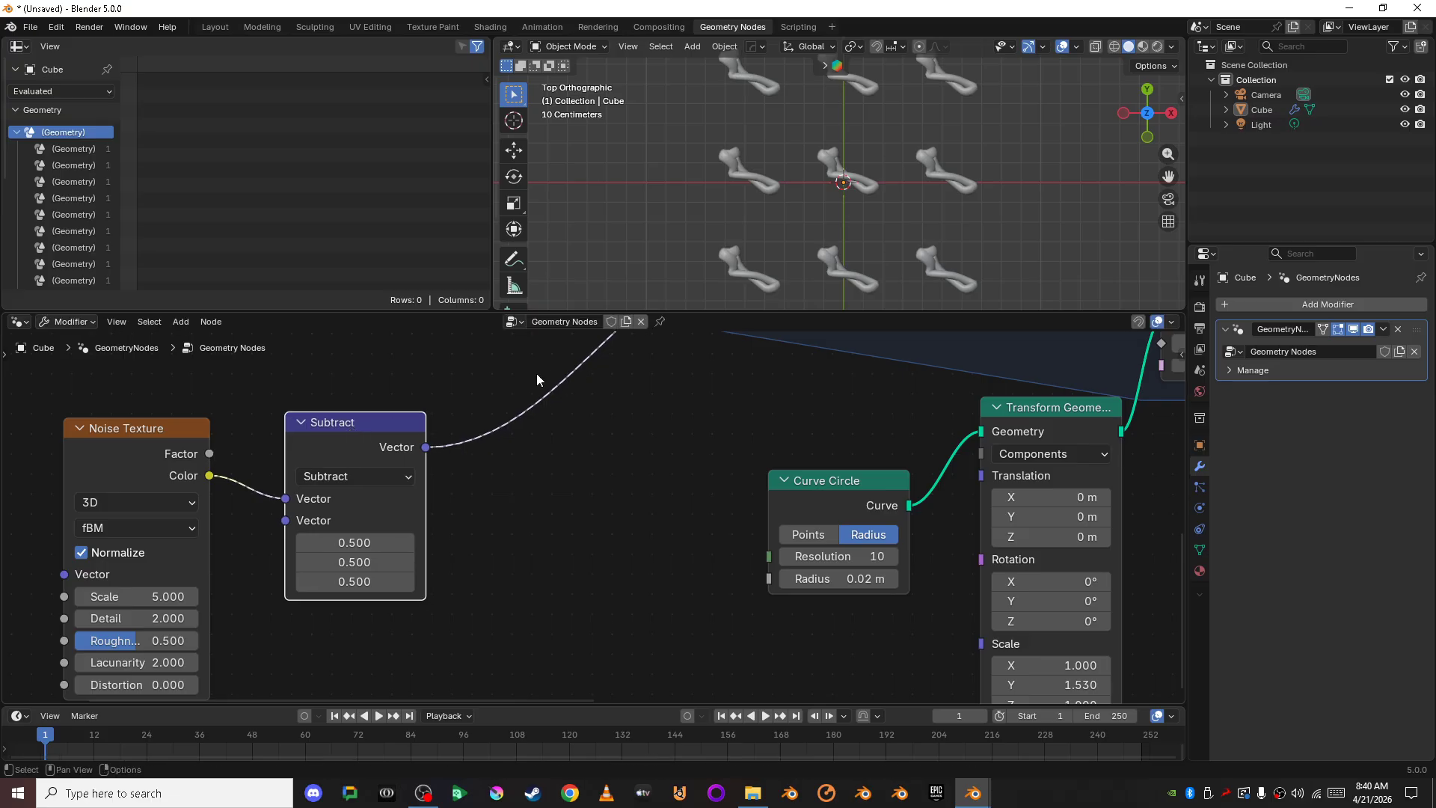
left_click(603, 460)
Step: Insert another Vector Math node on the link between Subtract and Set Position's Offset
scroll(603, 459, "up", 1)
middle_click_drag(594, 465, 515, 534)
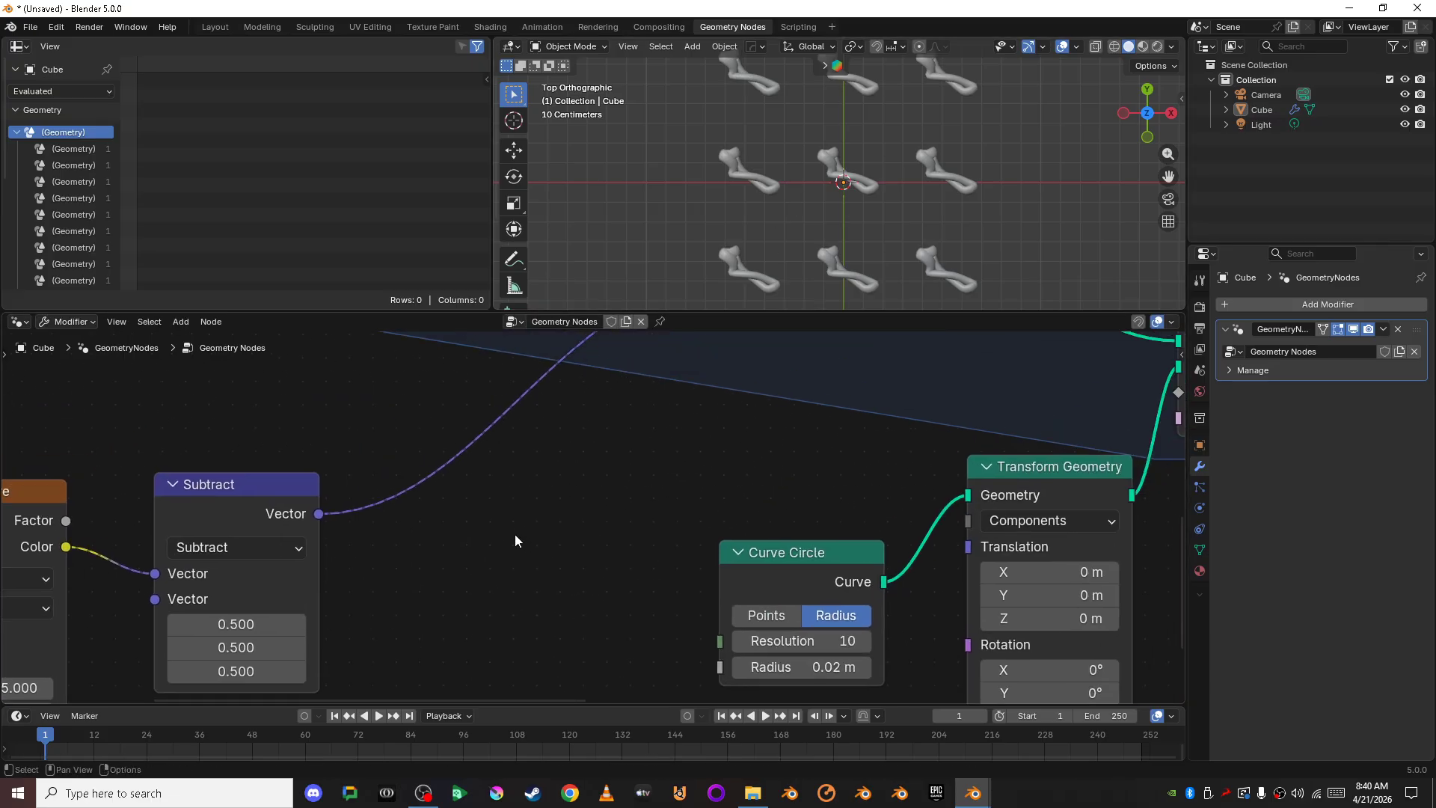
key("shift+a")
left_click(495, 360)
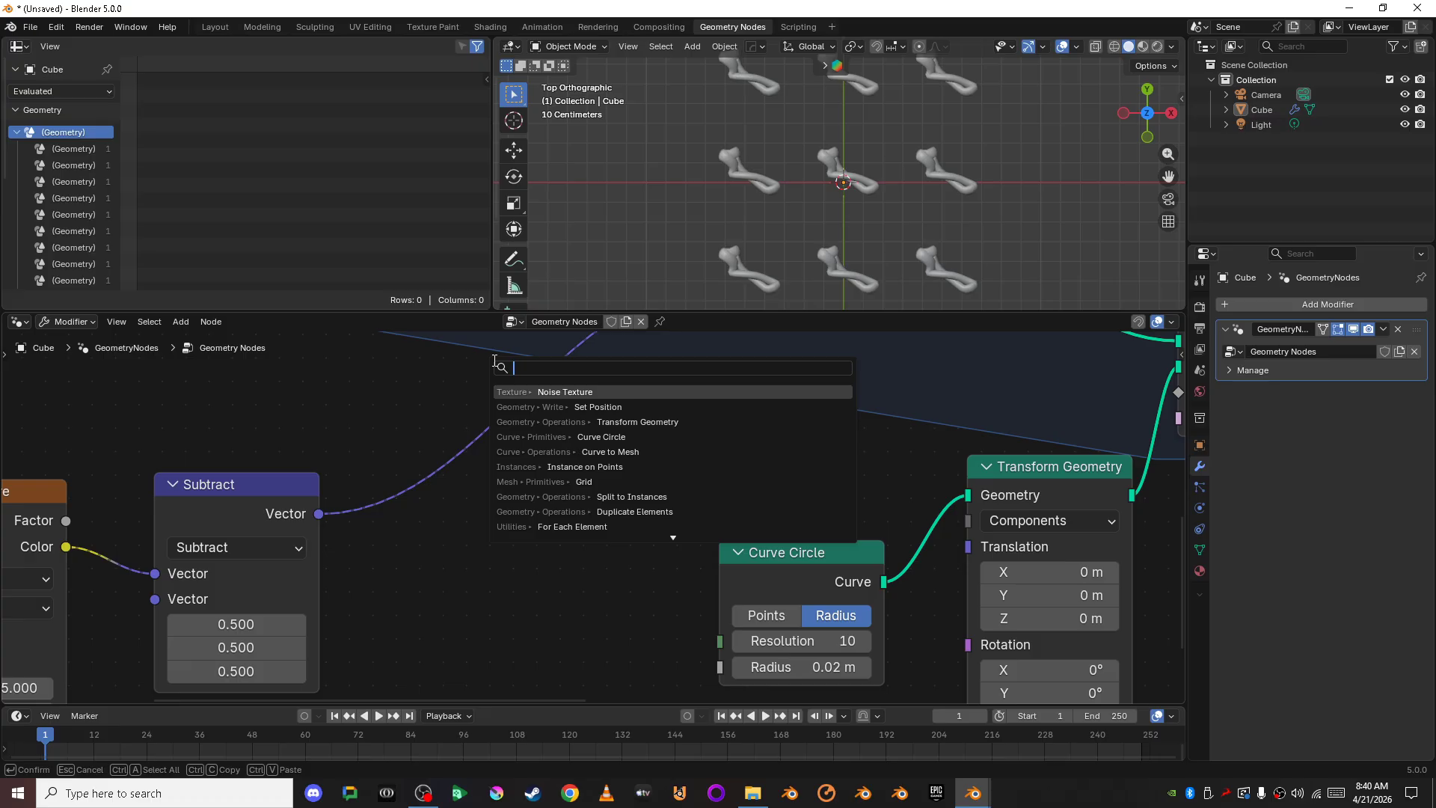
type("Vec")
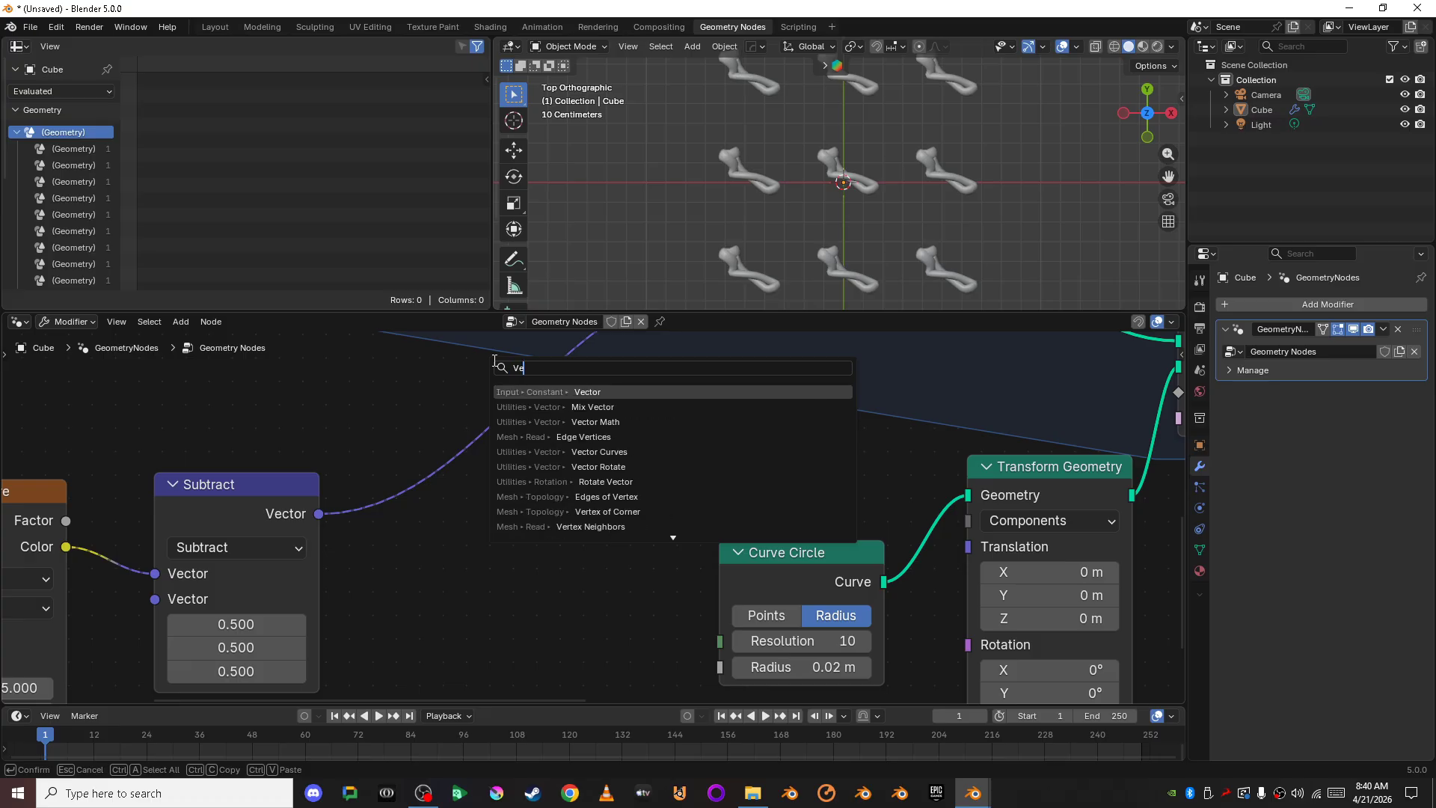
left_click(621, 422)
left_click(443, 407)
Step: Switch the new Vector Math node to Scale with a factor of 0.080 and check the rings in the viewport
left_click(479, 483)
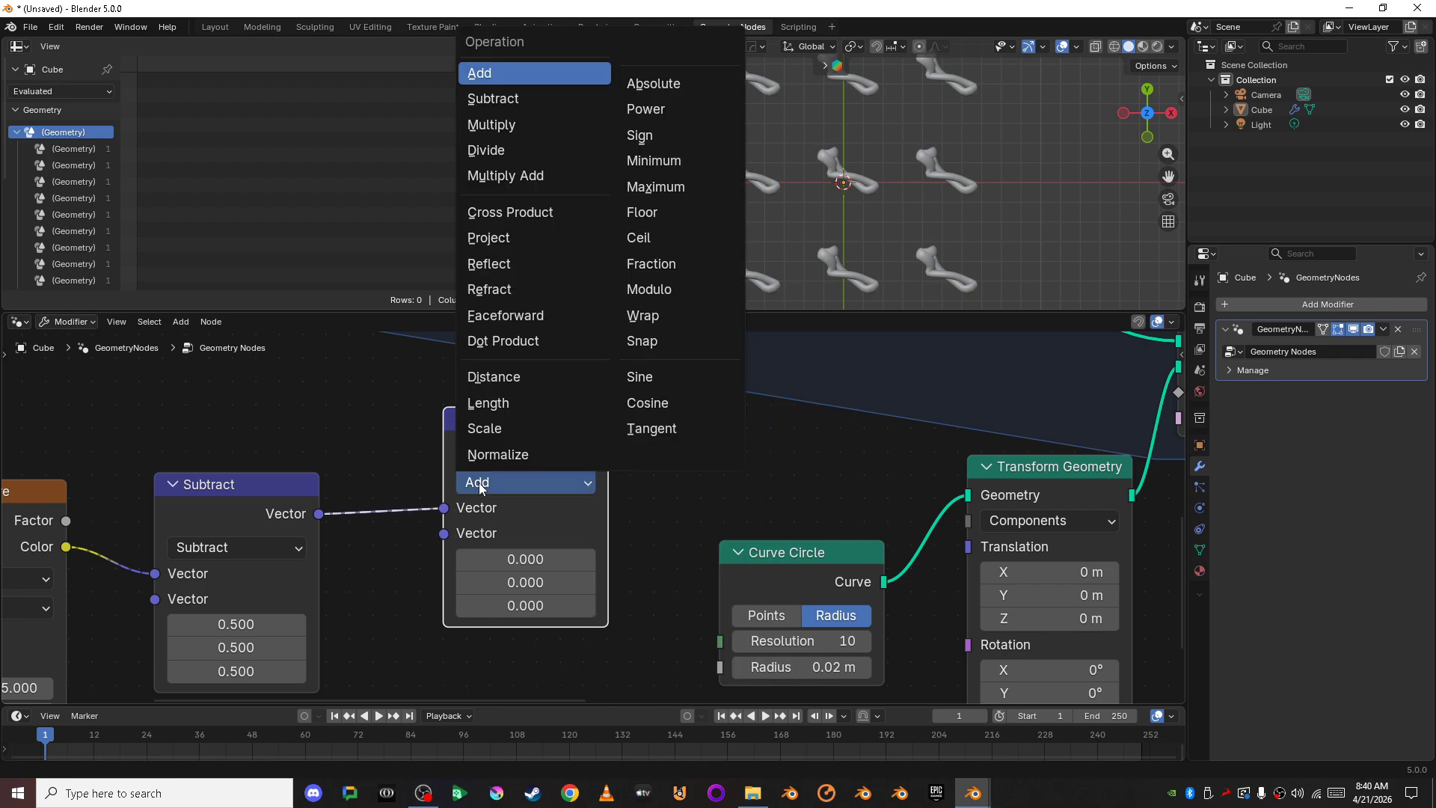
left_click(499, 430)
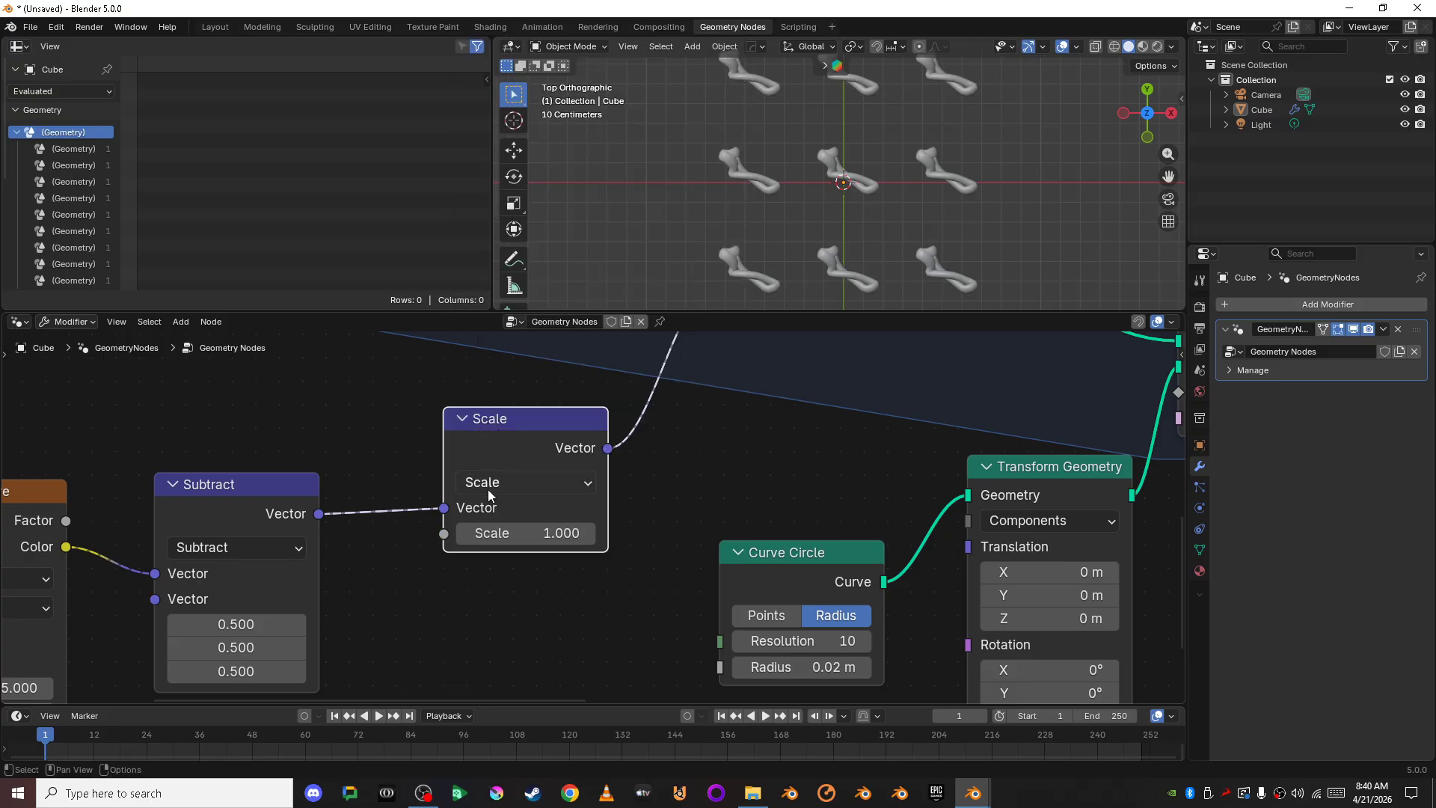
left_click_drag(543, 532, 395, 533)
scroll(823, 215, "up", 5)
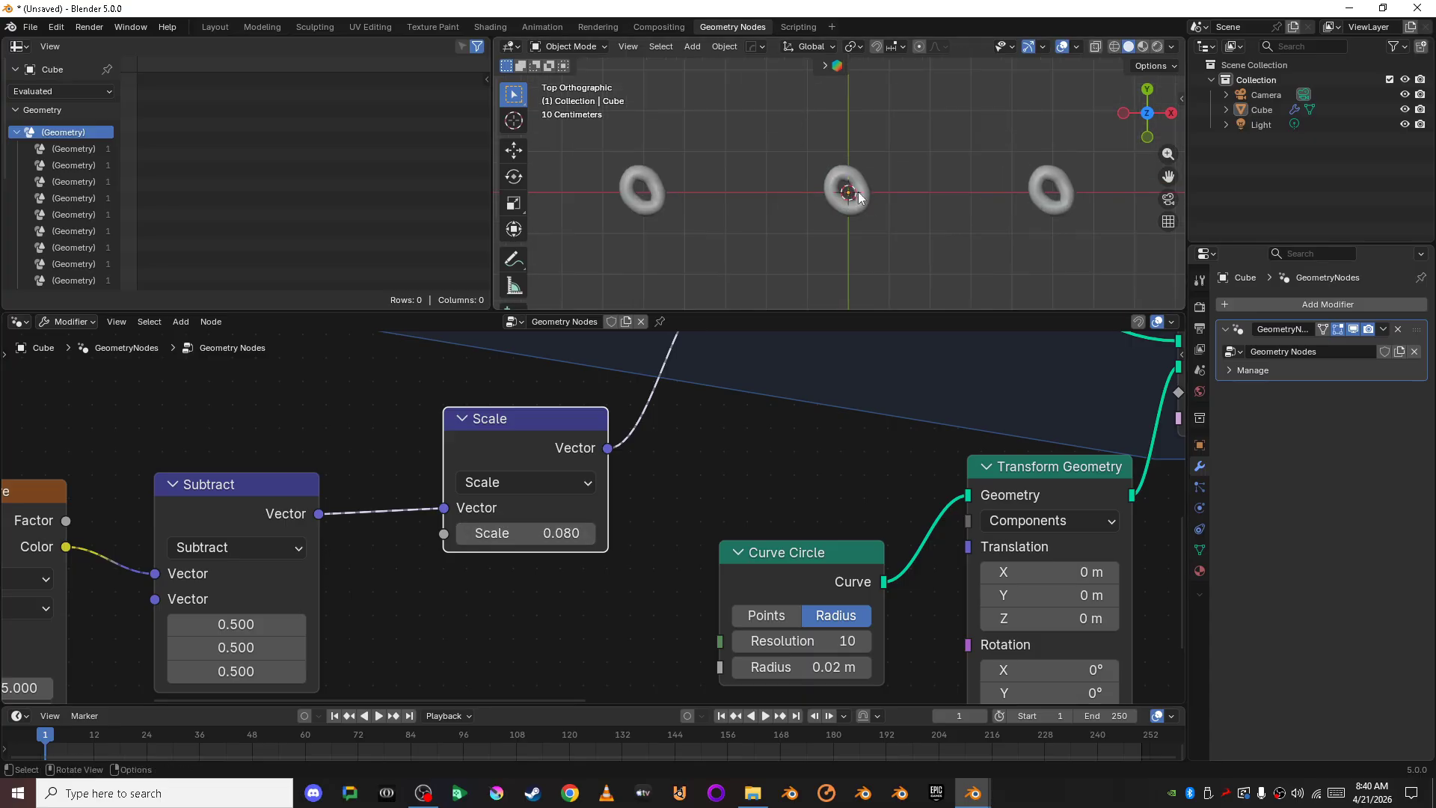
middle_click_drag(876, 220, 815, 222, "shift")
left_click(699, 545)
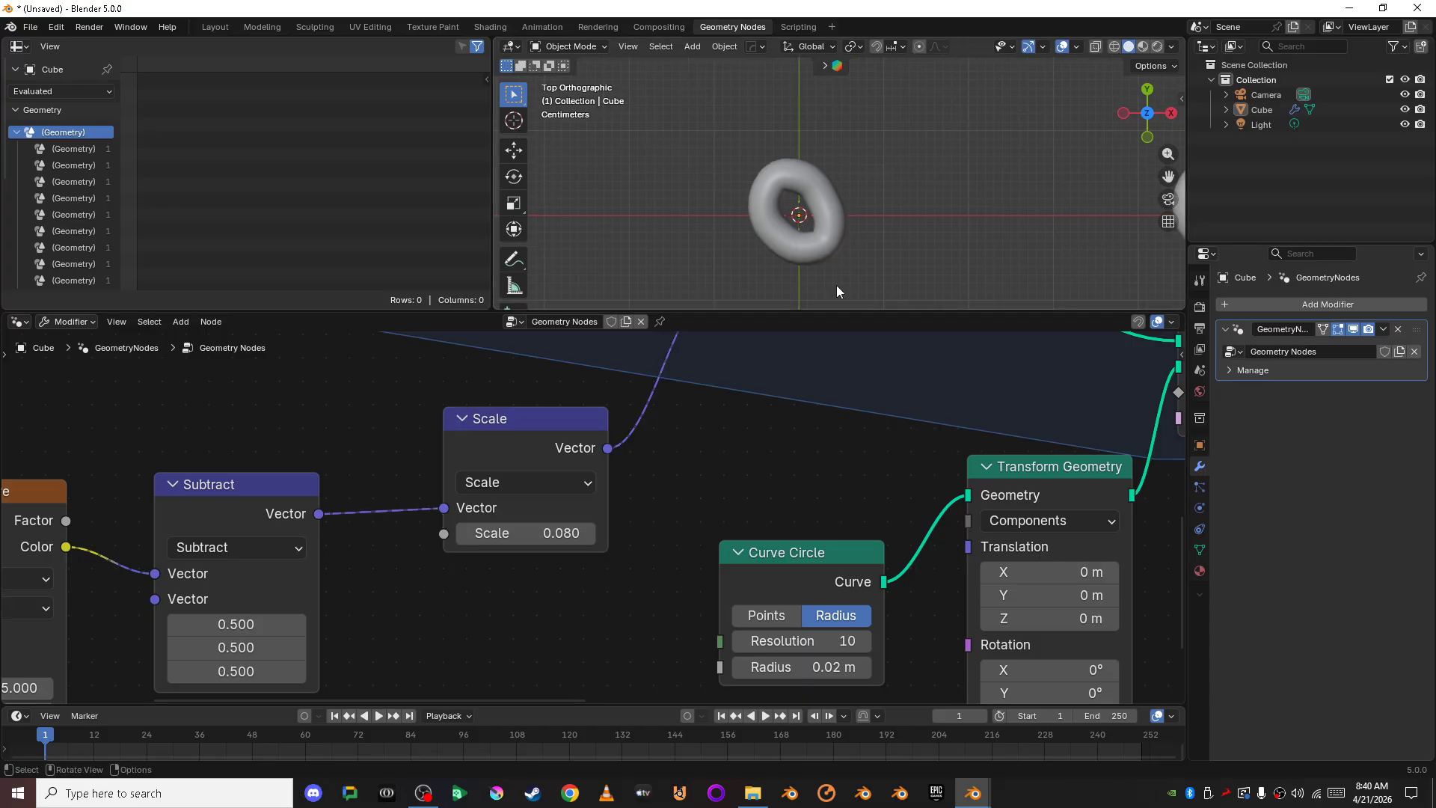
scroll(814, 238, "down", 7)
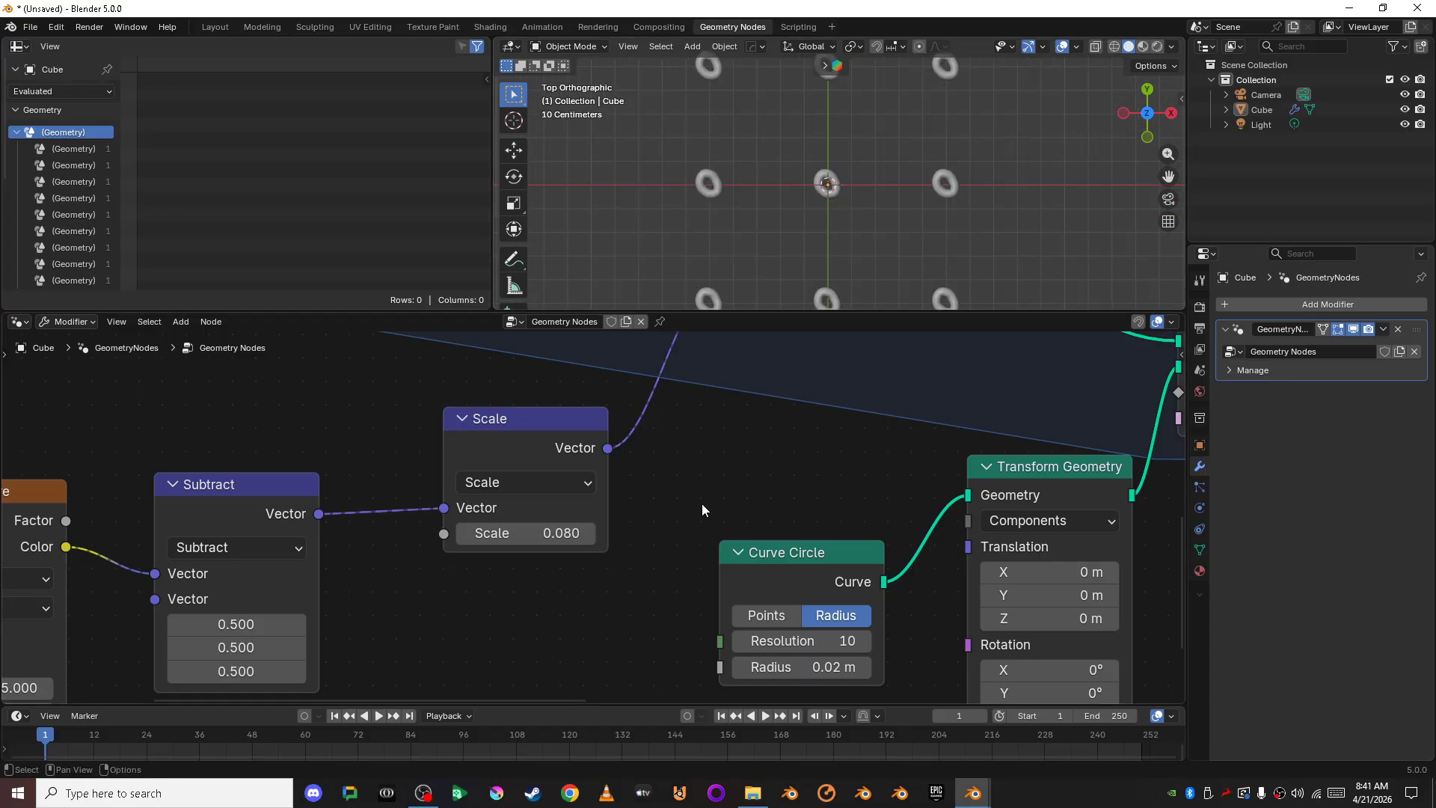
Step: Move the Scale, Subtract and Noise Texture nodes up closer to Set Position, keeping them in a compact row
scroll(673, 539, "down", 1)
scroll(658, 546, "down", 4)
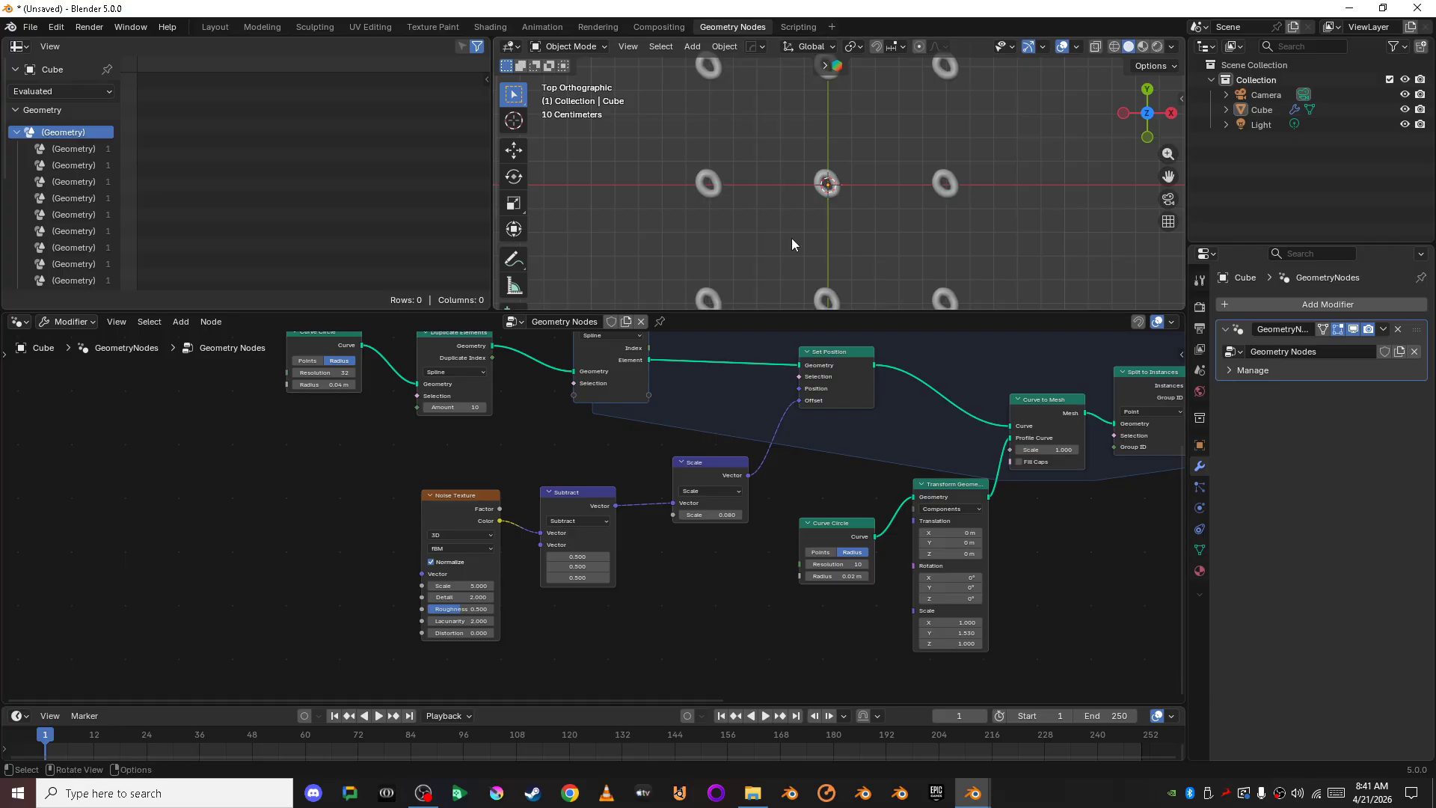
middle_click_drag(791, 237, 821, 241, "shift")
scroll(876, 191, "down", 2)
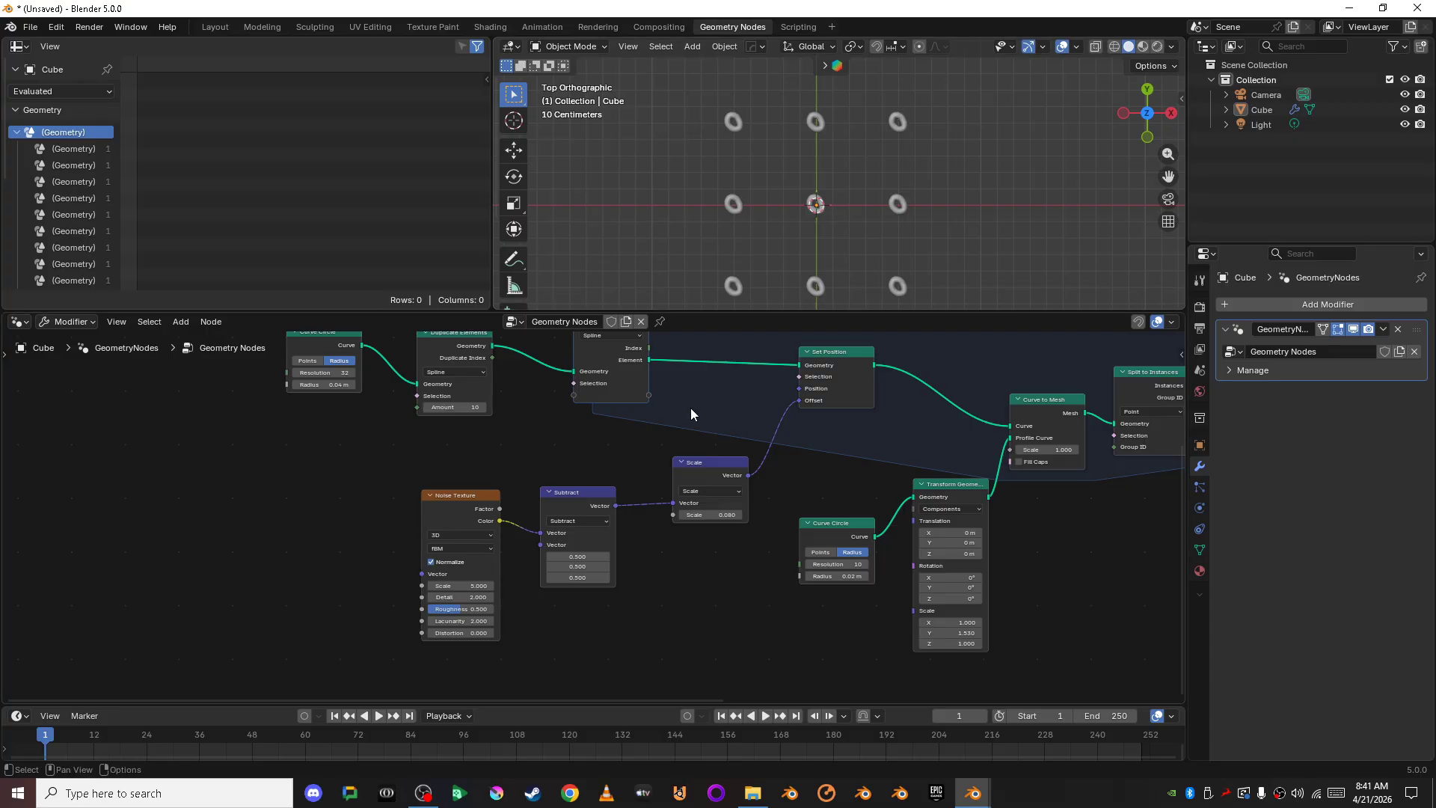
scroll(689, 407, "down", 2)
middle_click_drag(689, 410, 677, 462)
left_click_drag(275, 386, 418, 392)
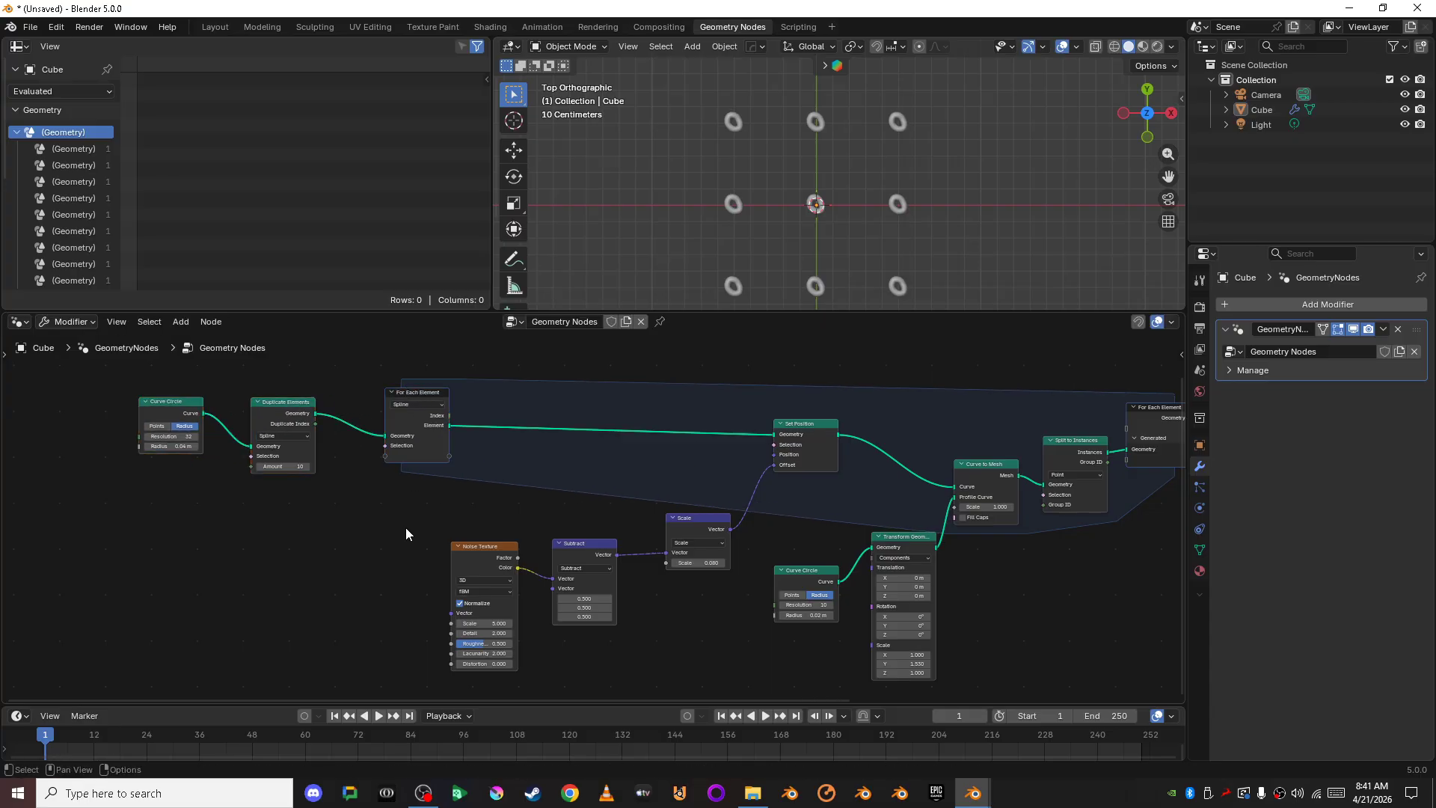
left_click_drag(696, 519, 734, 479)
left_click_drag(591, 545, 665, 504)
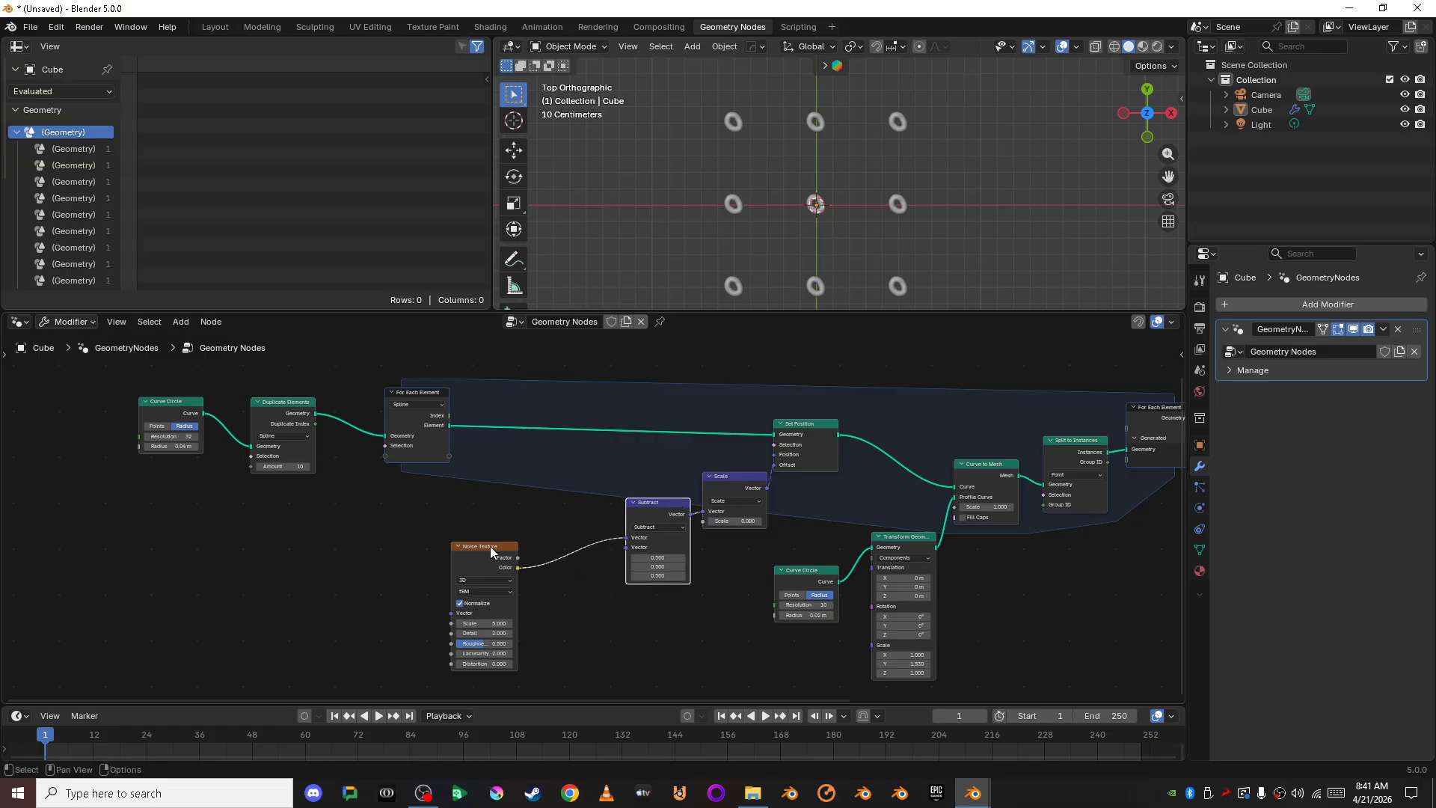
left_click_drag(490, 551, 590, 512)
Step: Switch the Noise Texture to 4D and set its W value to 6.500
scroll(475, 536, "up", 2)
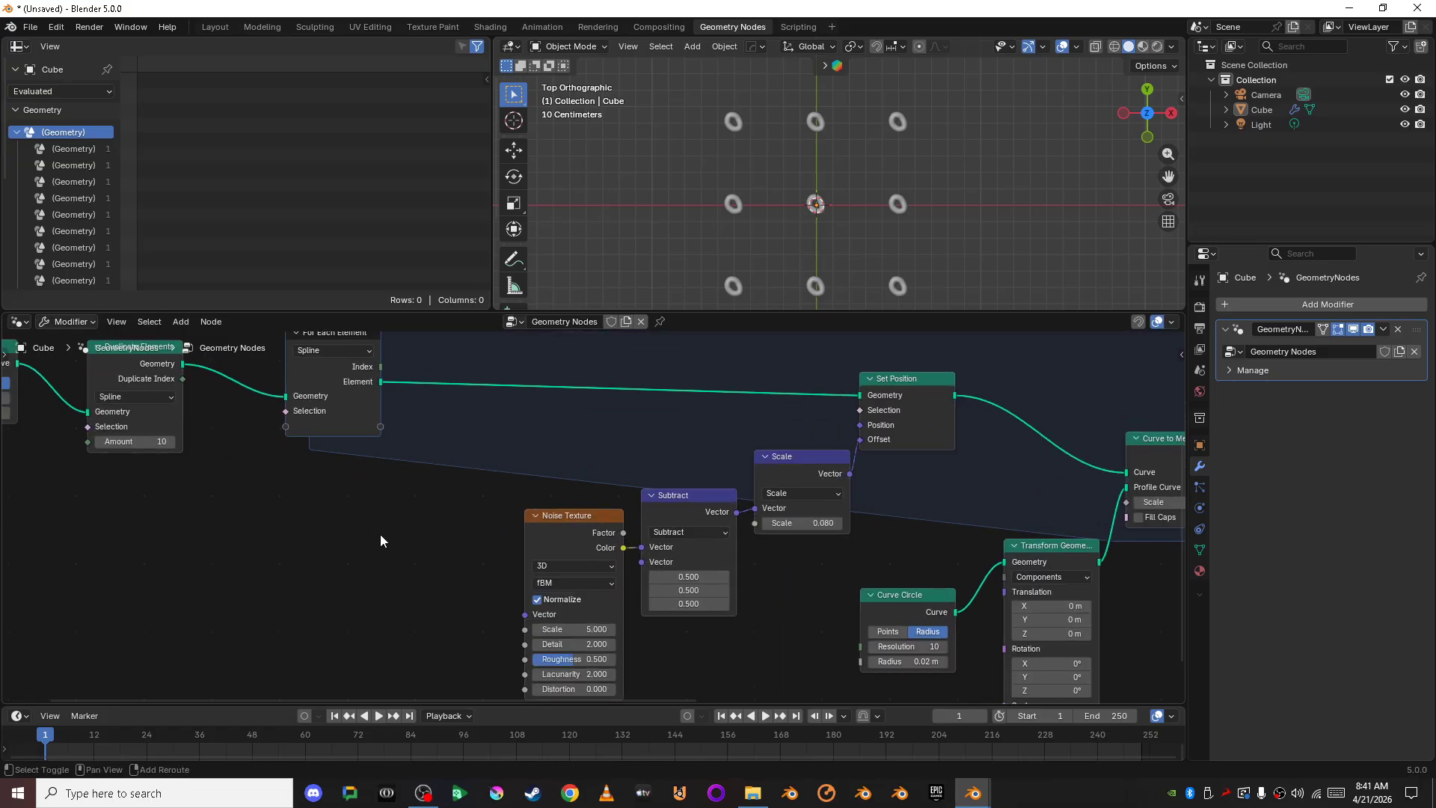
middle_click_drag(380, 535, 502, 497)
scroll(514, 524, "up", 1)
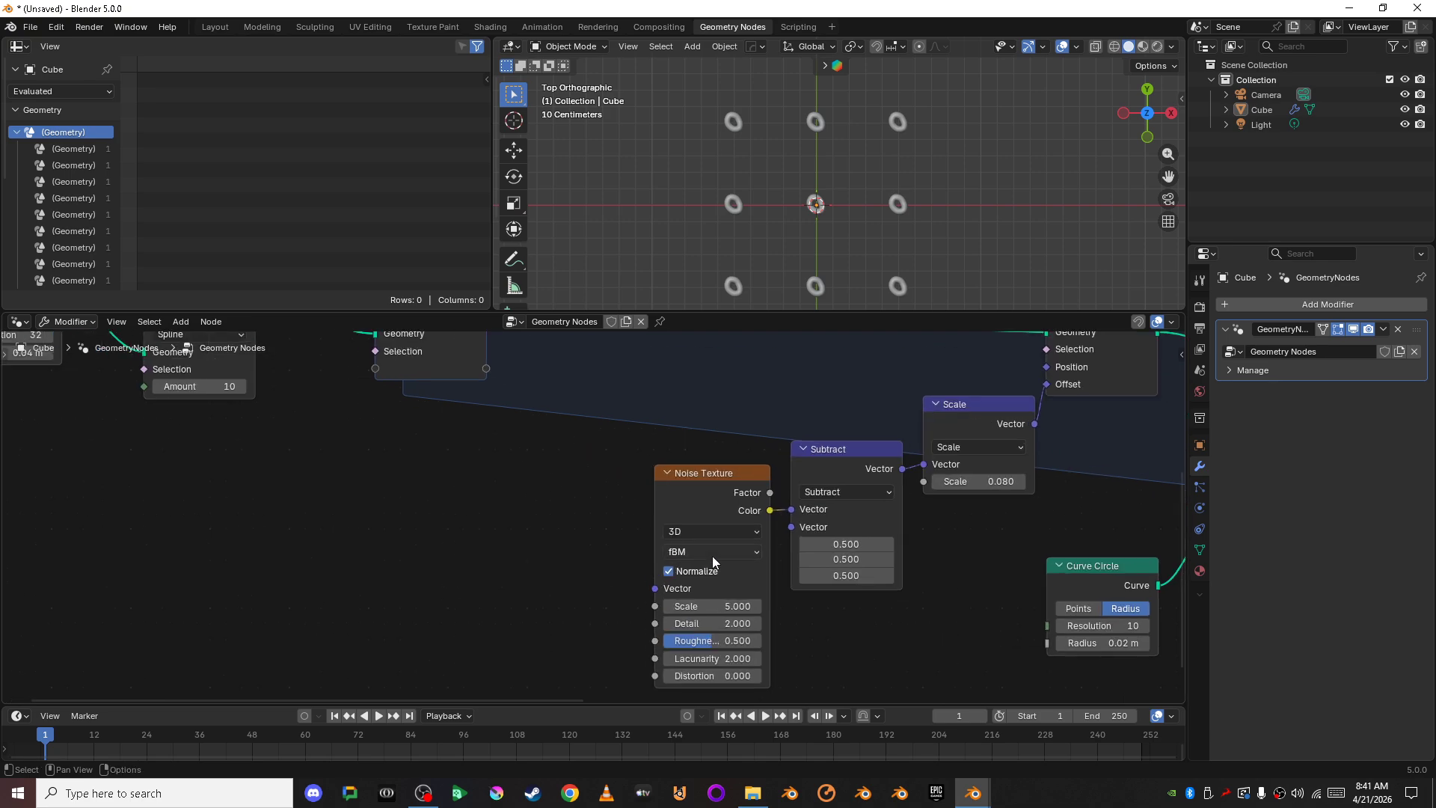
left_click(712, 532)
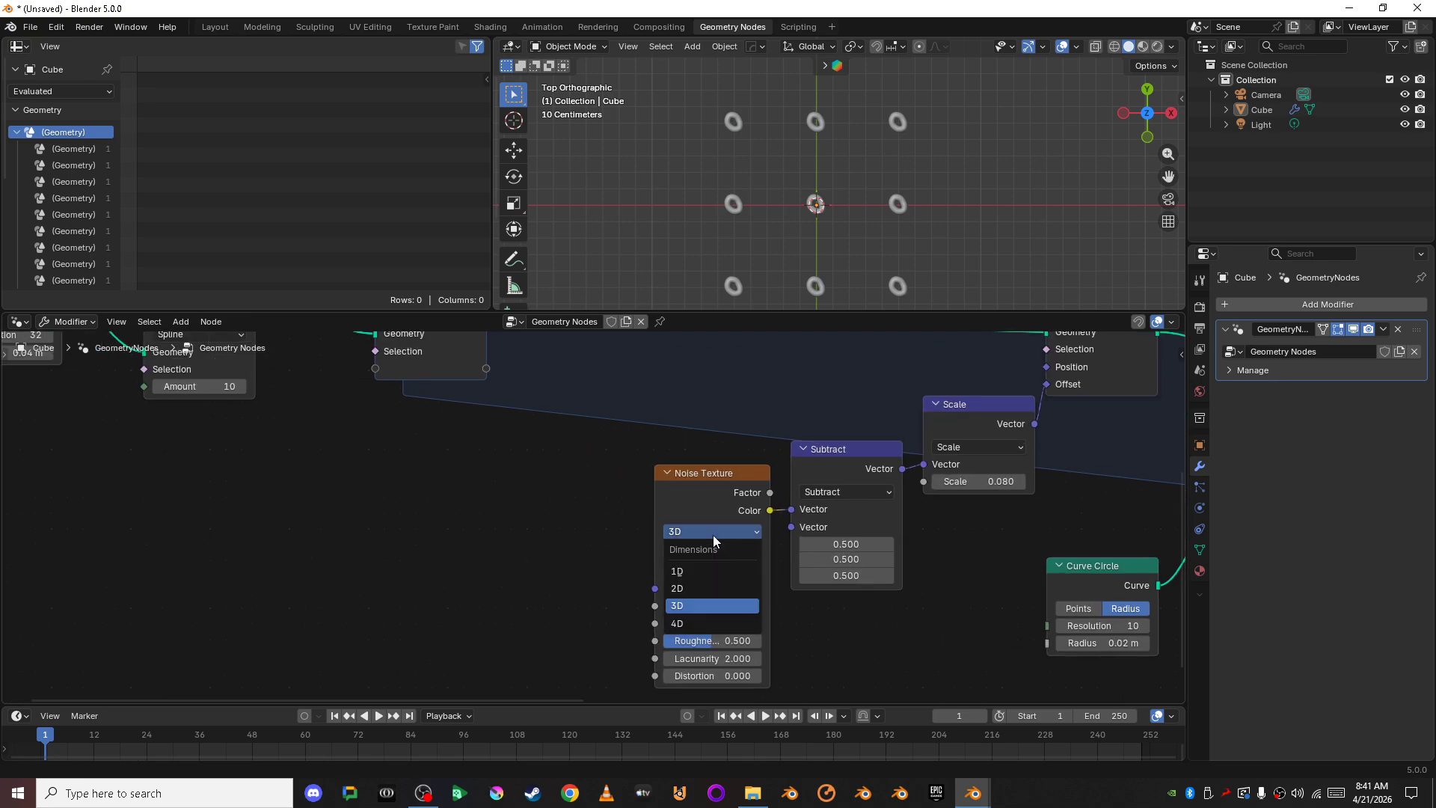
left_click(686, 621)
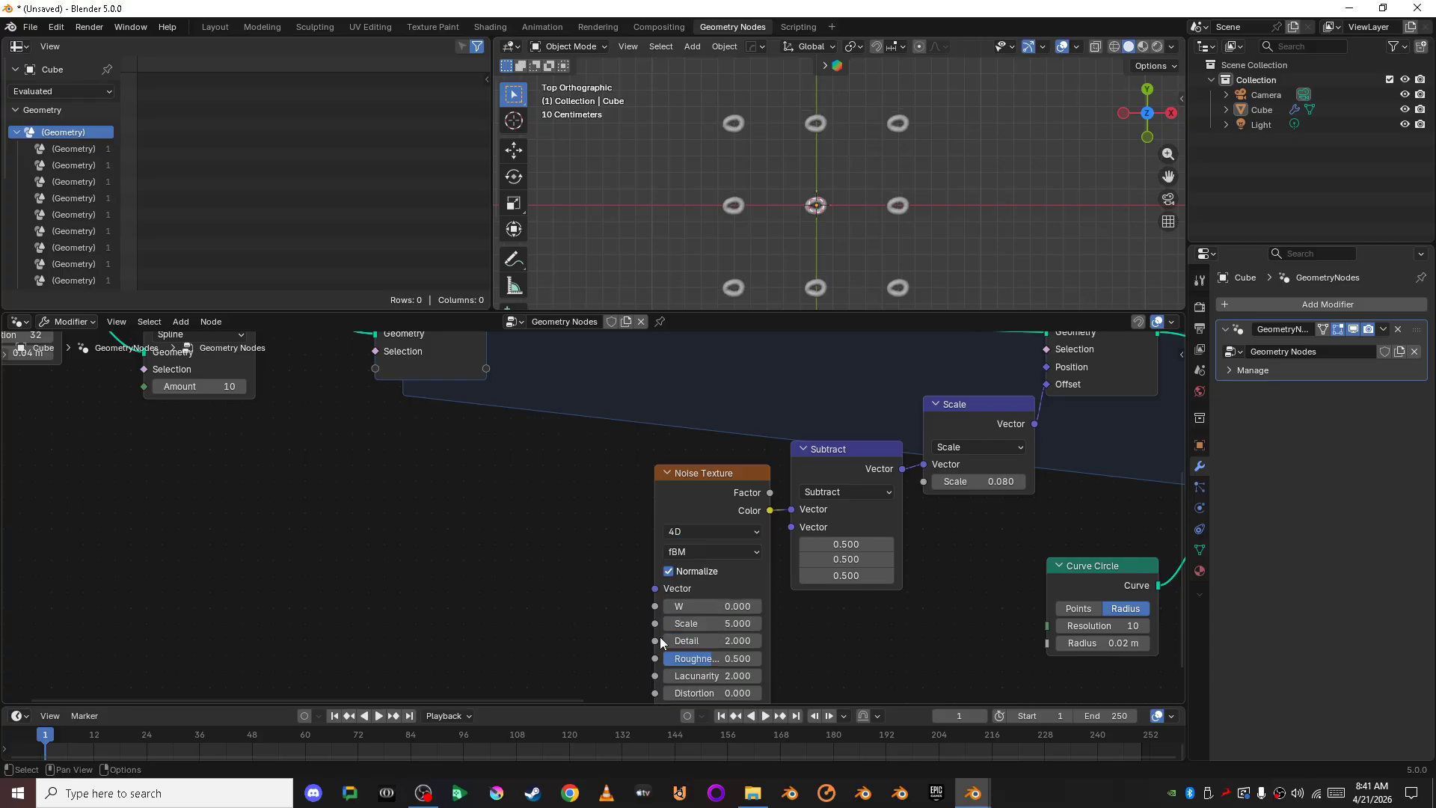
left_click_drag(708, 608, 1032, 608)
Step: Connect the For Each Element zone's Index output to the Noise Texture's W input
scroll(535, 570, "down", 2)
scroll(501, 455, "up", 5)
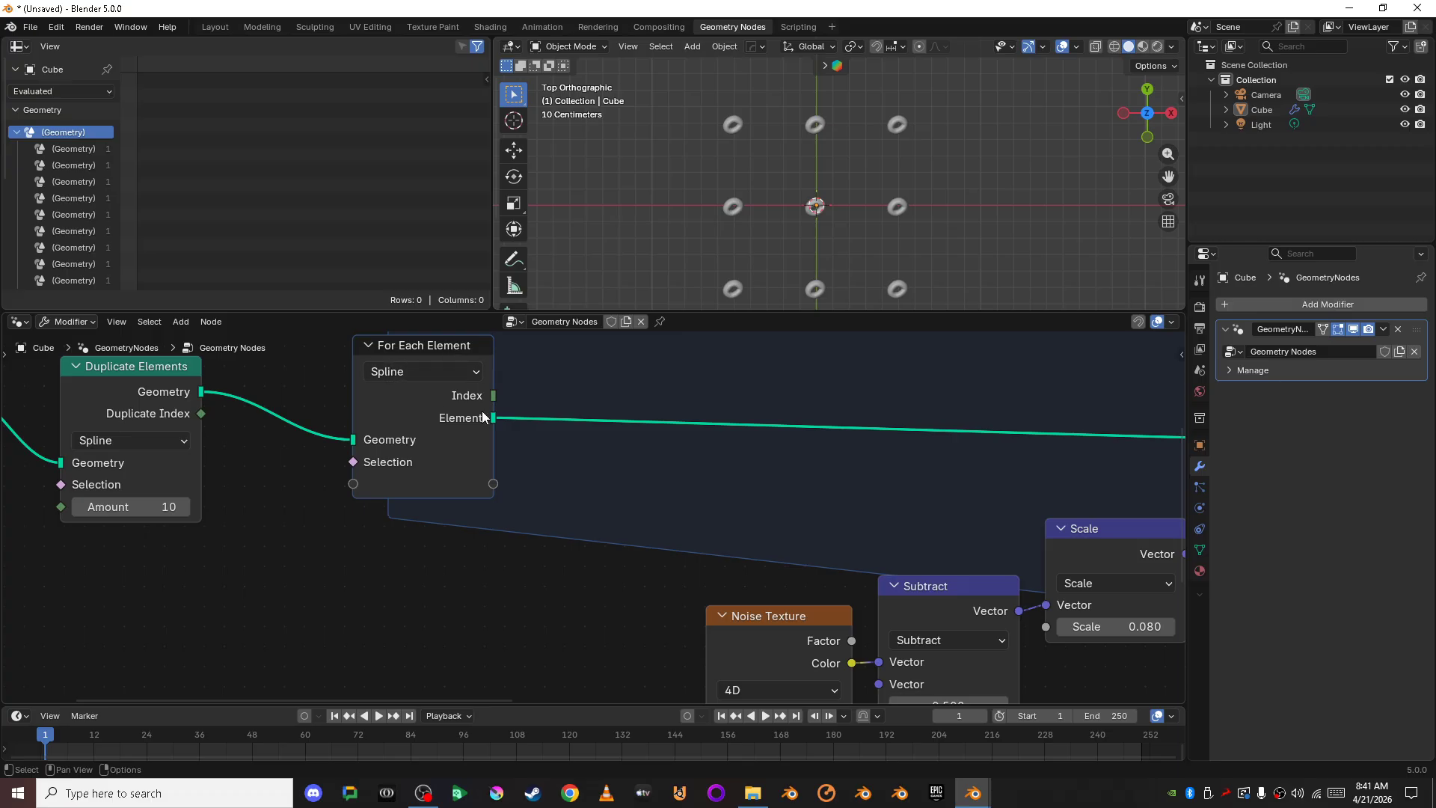
scroll(474, 587, "down", 3)
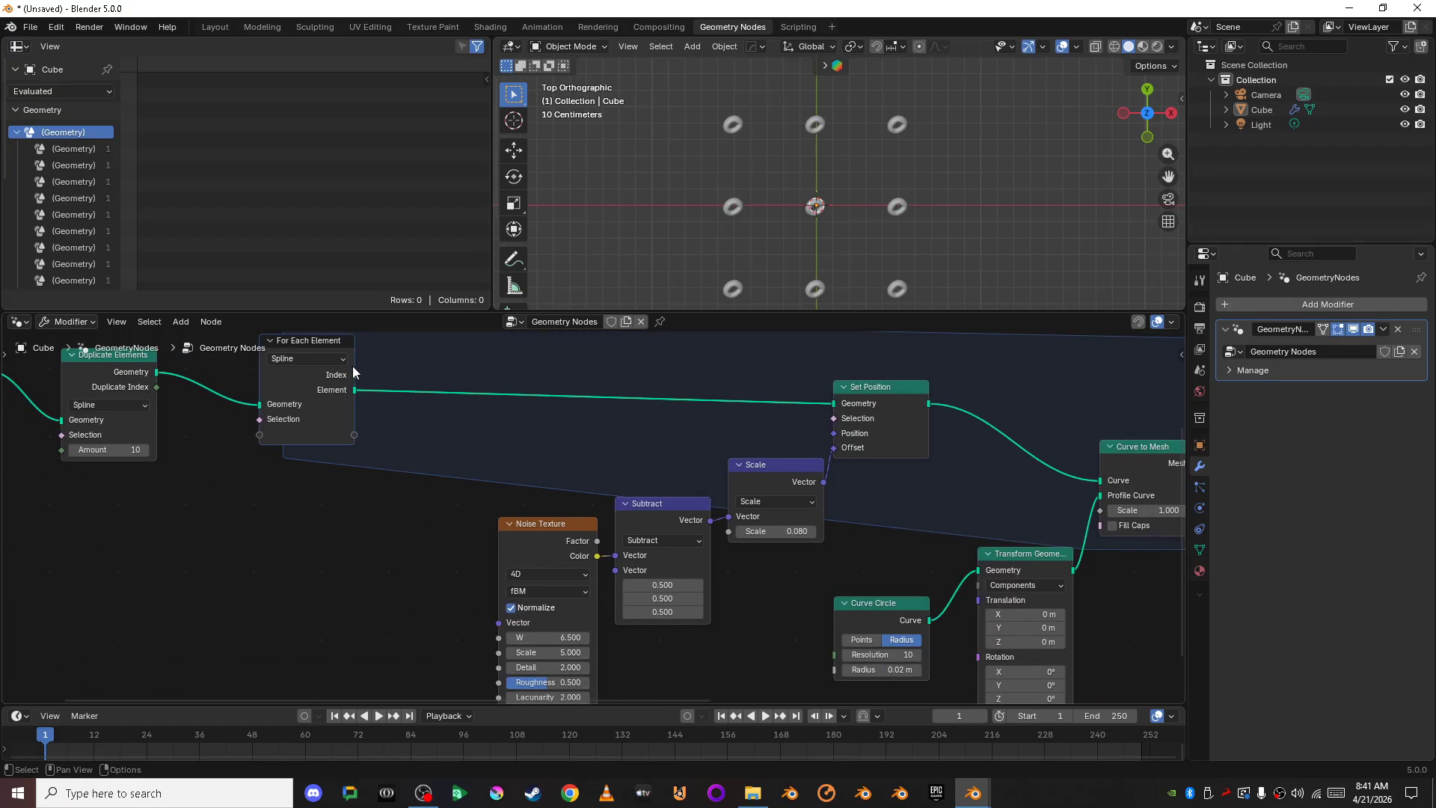
left_click_drag(353, 375, 391, 378)
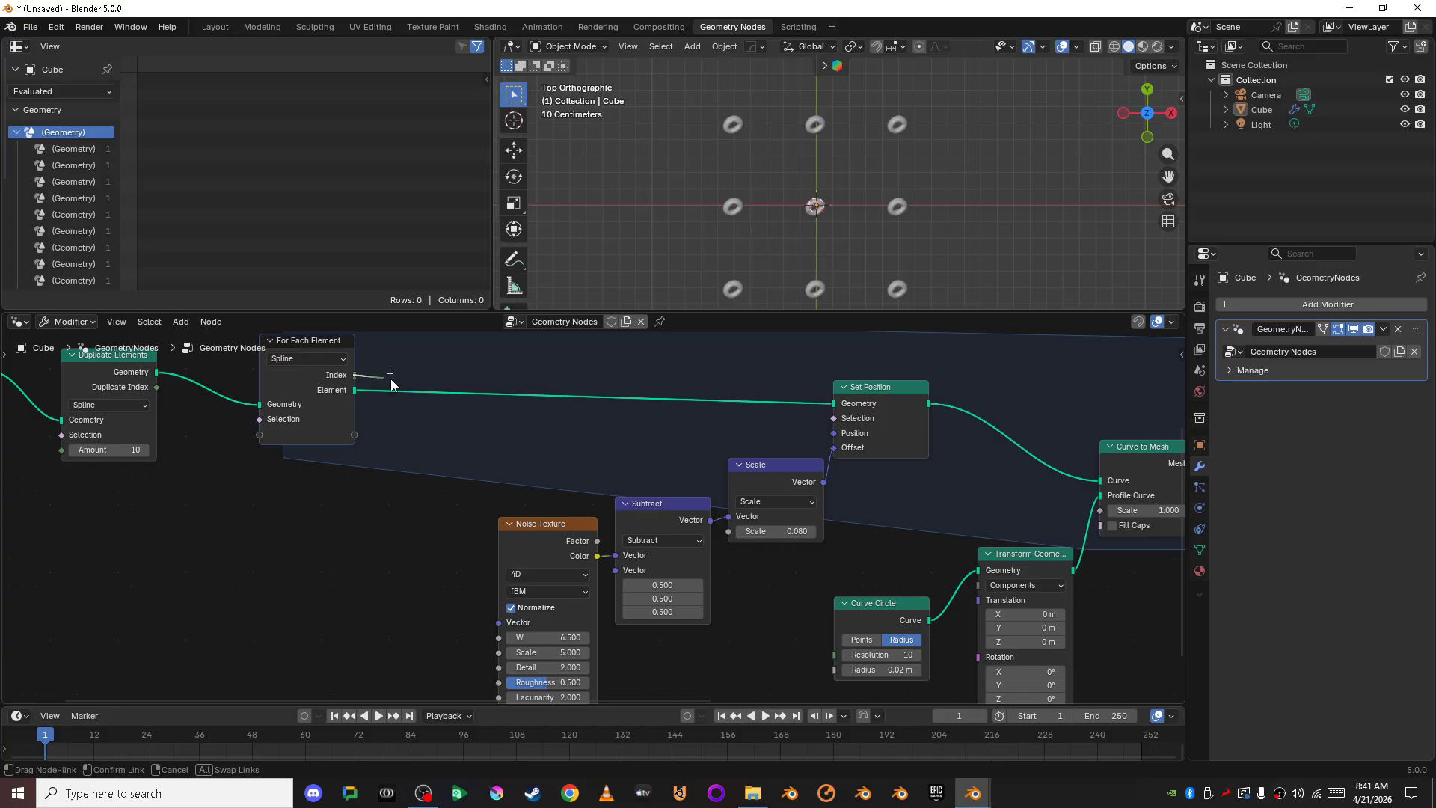
left_click_drag(505, 466, 506, 638)
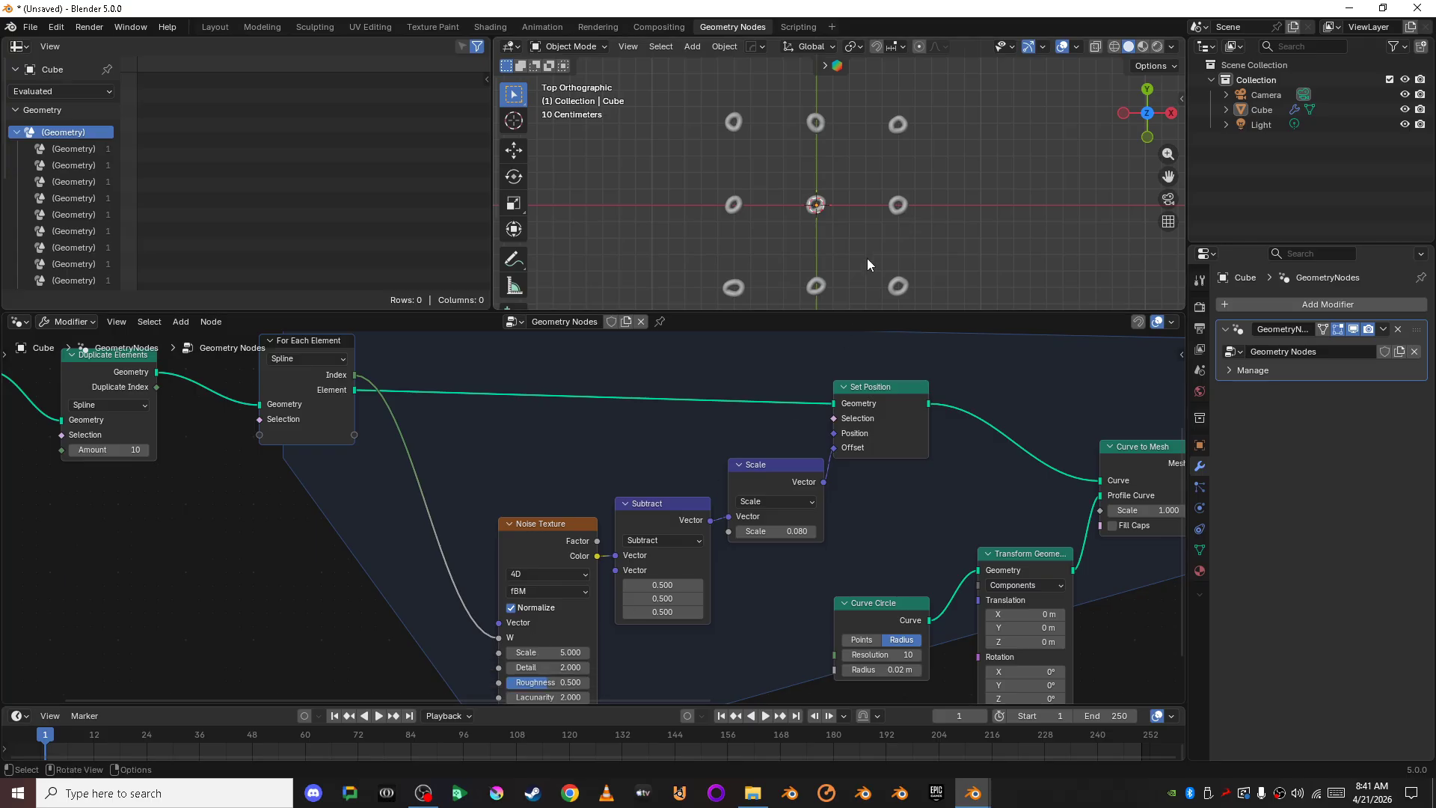
Step: Examine from the top view how the shapes of the individual rings on the grid differ
scroll(868, 258, "up", 4)
middle_click_drag(847, 235, 863, 326, "shift")
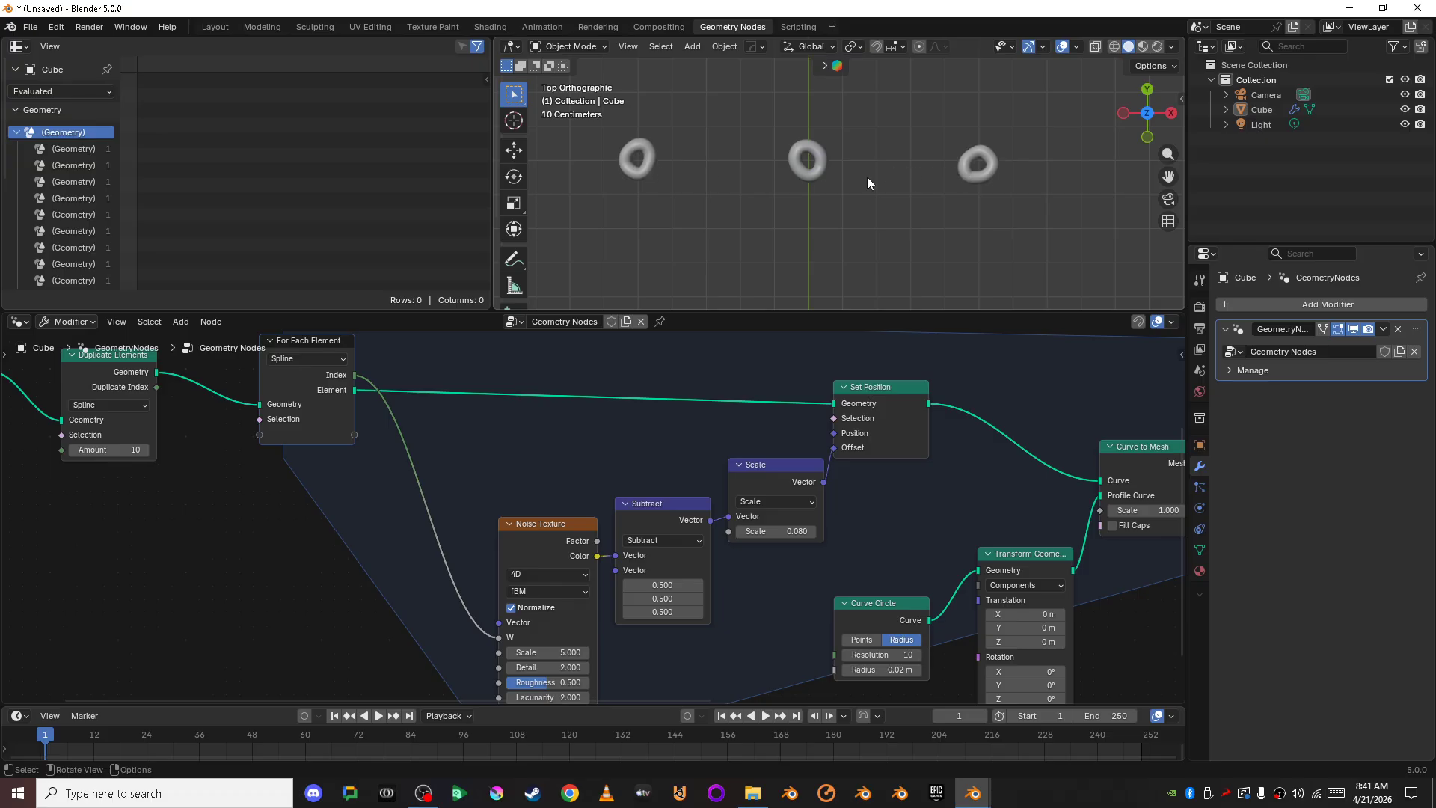
left_click(649, 169)
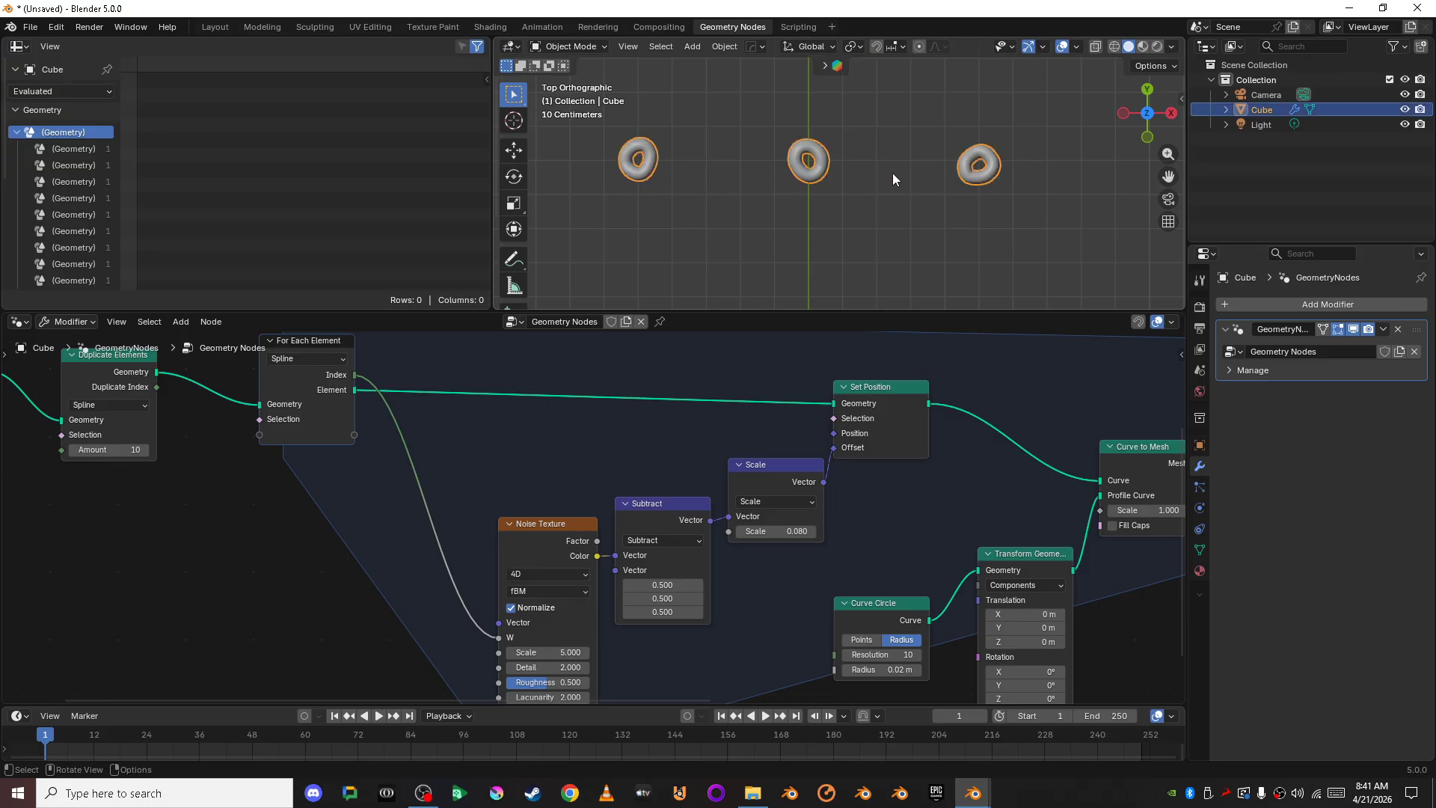
scroll(979, 188, "down", 2)
middle_click_drag(947, 225, 897, 40, "shift")
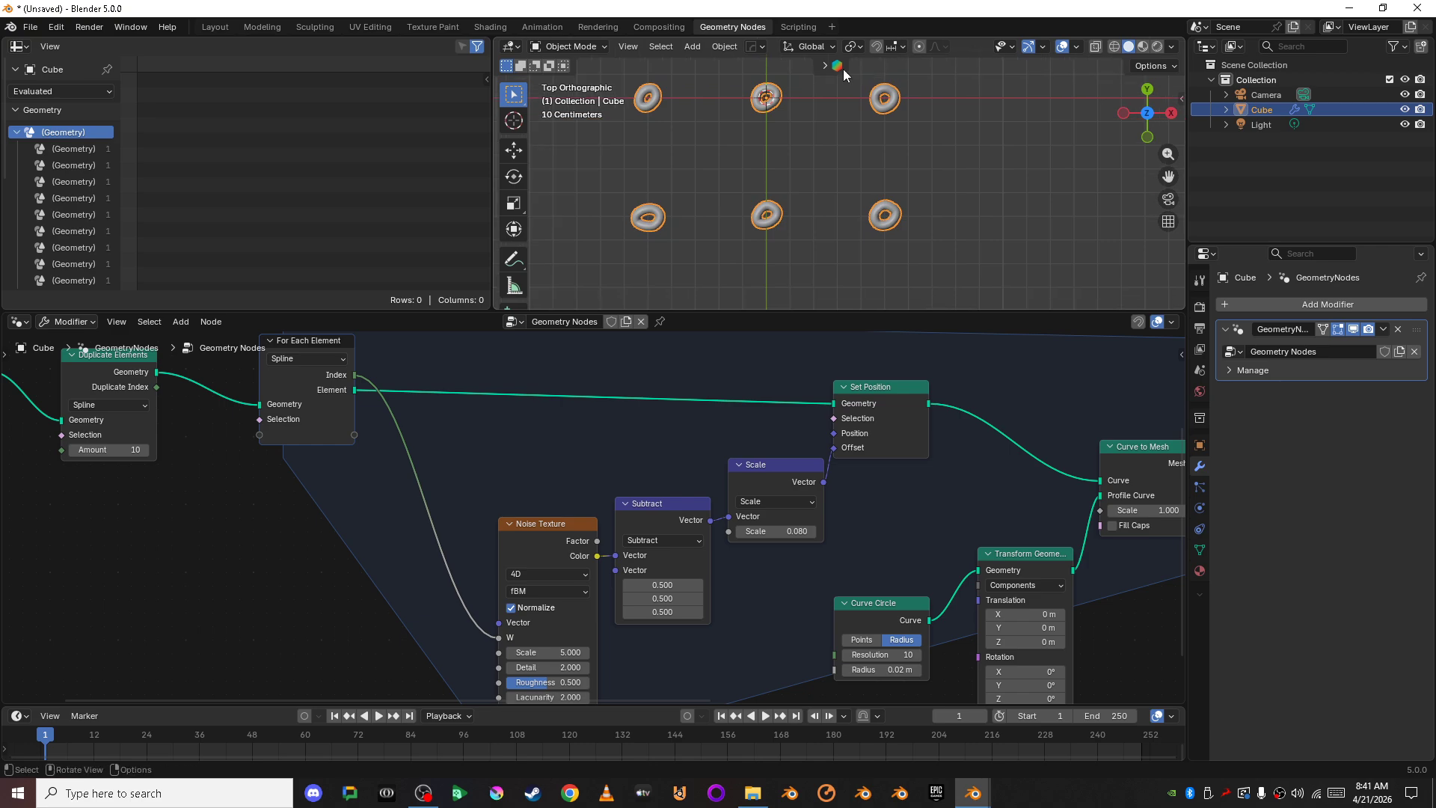
scroll(829, 173, "up", 2)
middle_click_drag(787, 189, 895, 203, "shift")
scroll(773, 232, "up", 1)
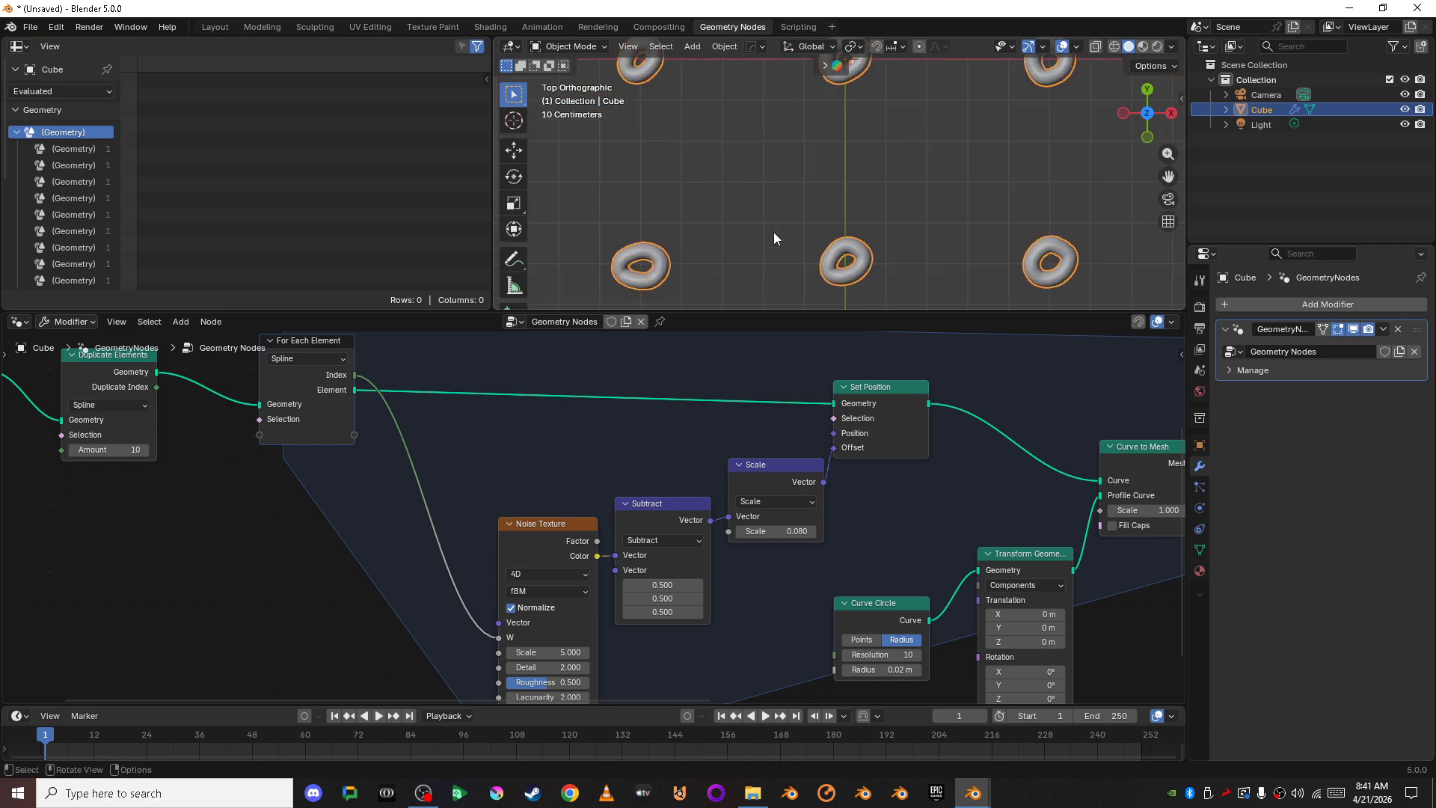
scroll(779, 232, "down", 2)
Step: Inspect the rings' vertical distortion in perspective and front views, including a close-up of one ring
middle_click_drag(779, 233, 1025, 83)
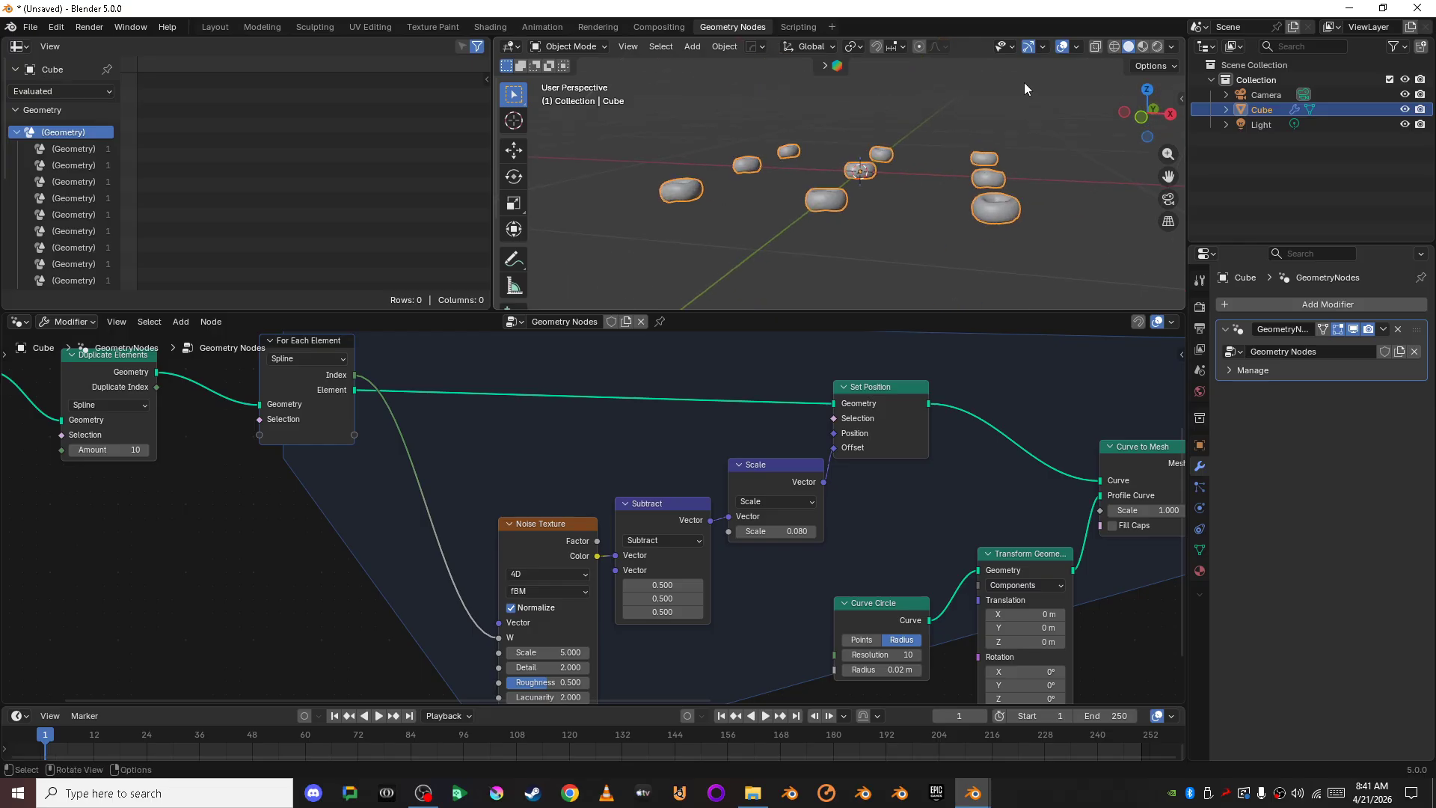
left_click(1142, 117)
scroll(909, 199, "up", 4)
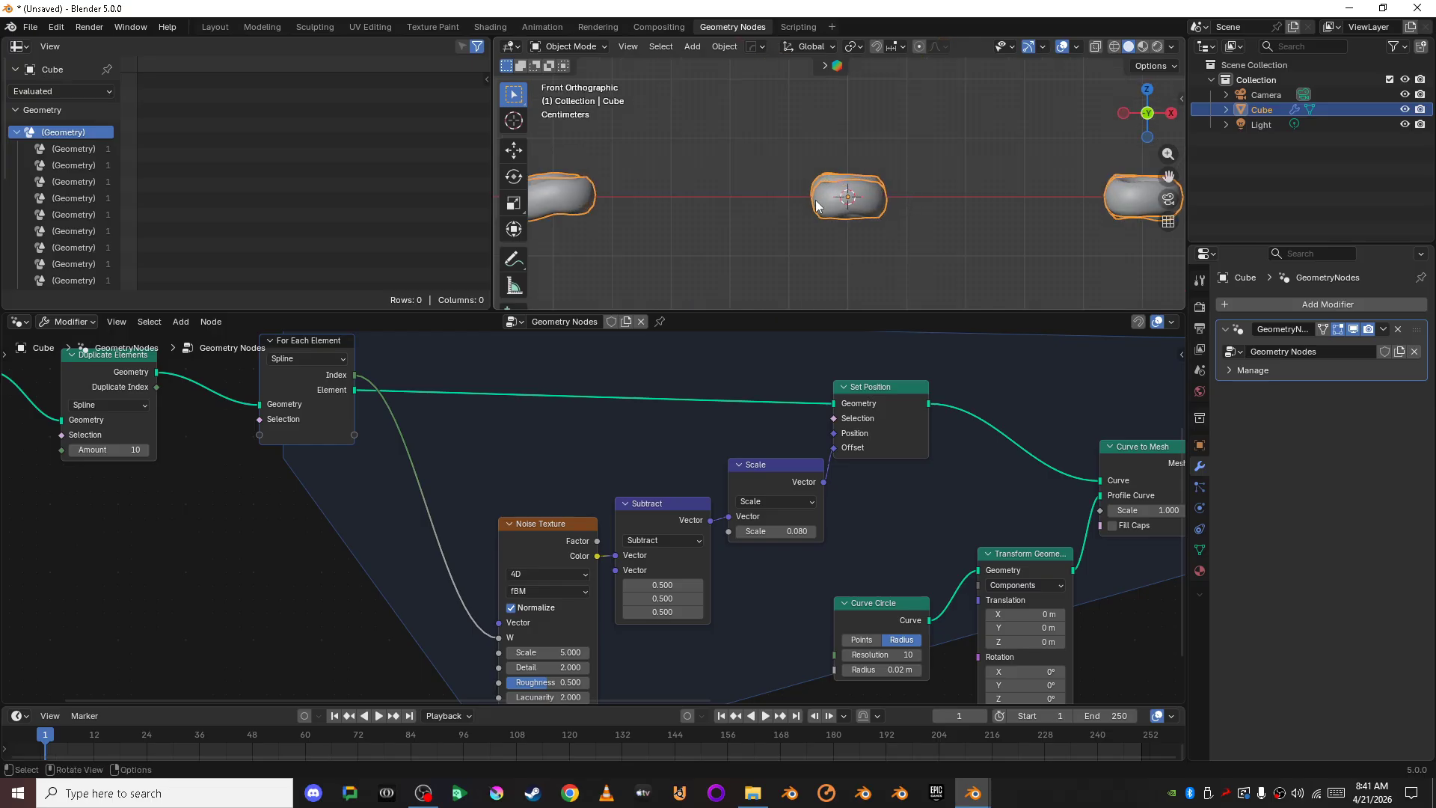
middle_click_drag(694, 202, 855, 196, "shift")
scroll(733, 178, "up", 4)
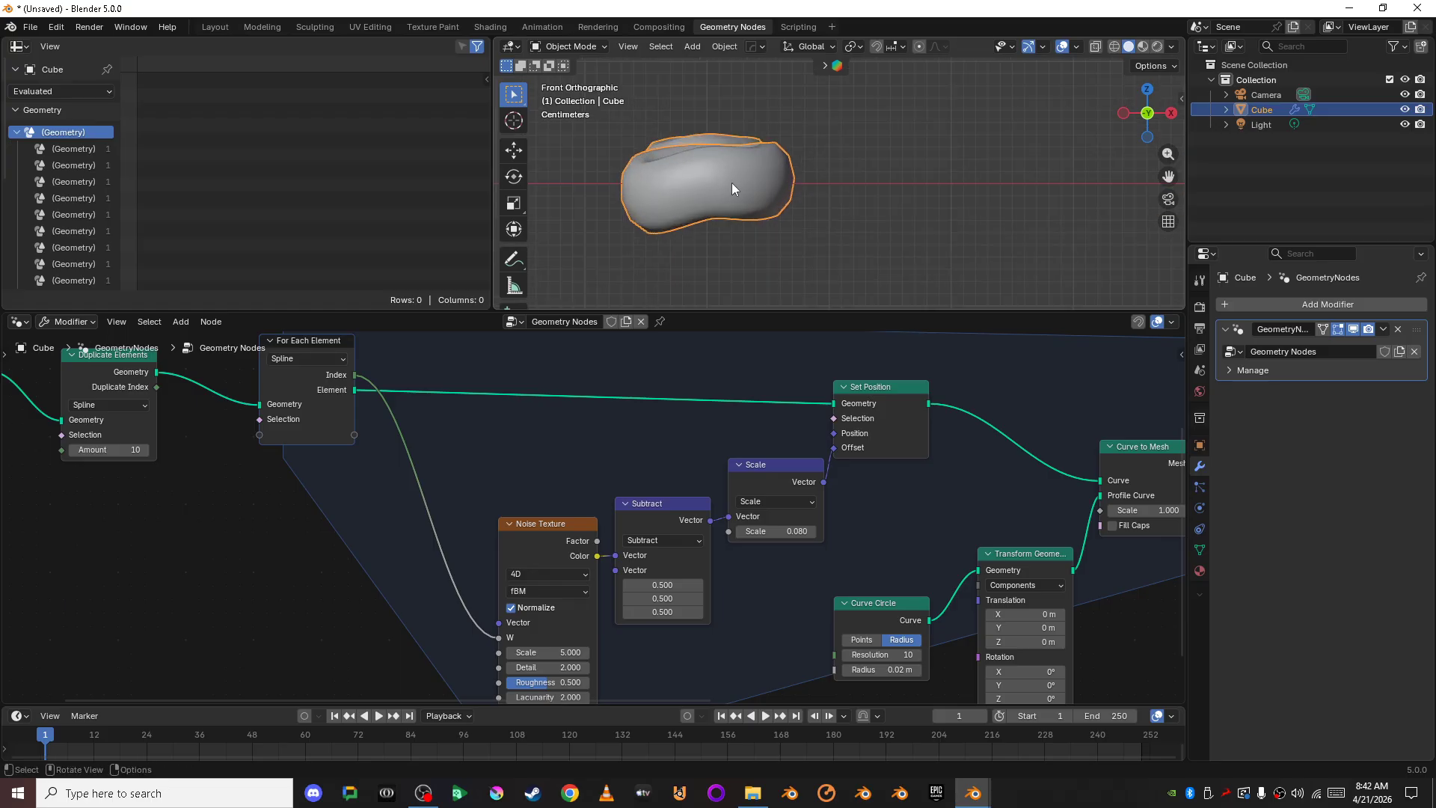
scroll(732, 183, "down", 5)
middle_click_drag(965, 192, 849, 222, "shift")
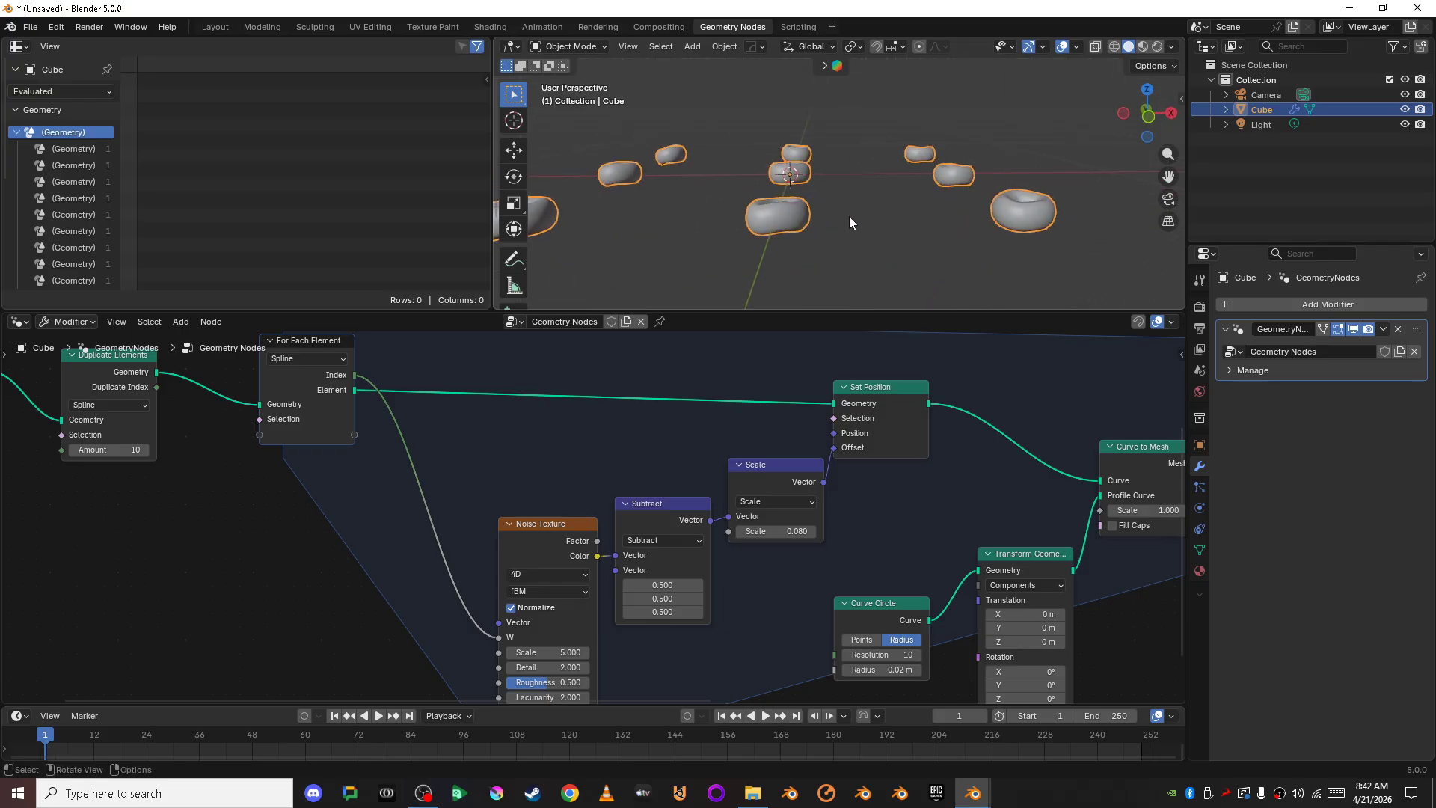
left_click(1157, 115)
Step: Move the Noise Texture, Subtract and Scale nodes together away from Set Position to make room for more nodes
scroll(710, 440, "down", 2)
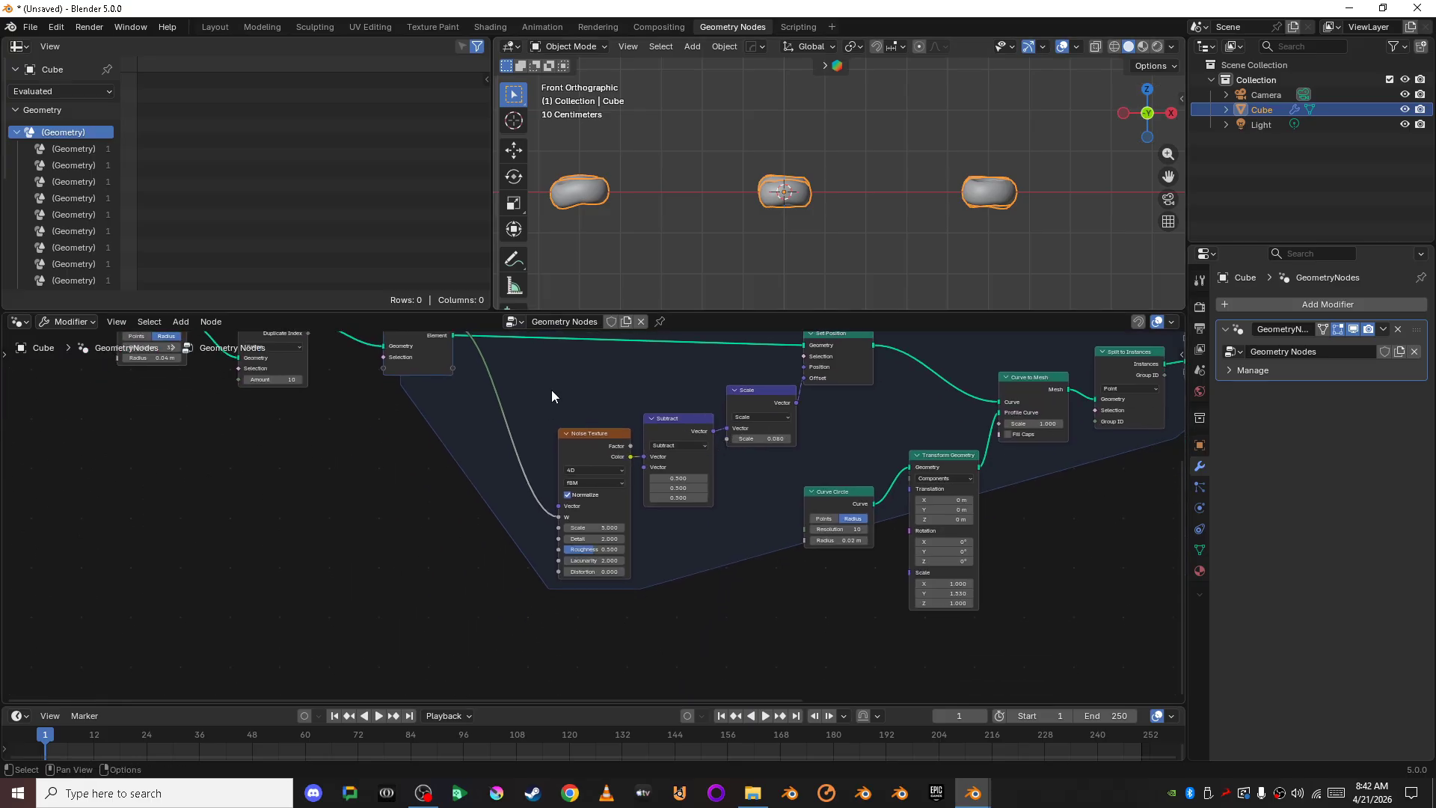
left_click_drag(551, 389, 773, 630)
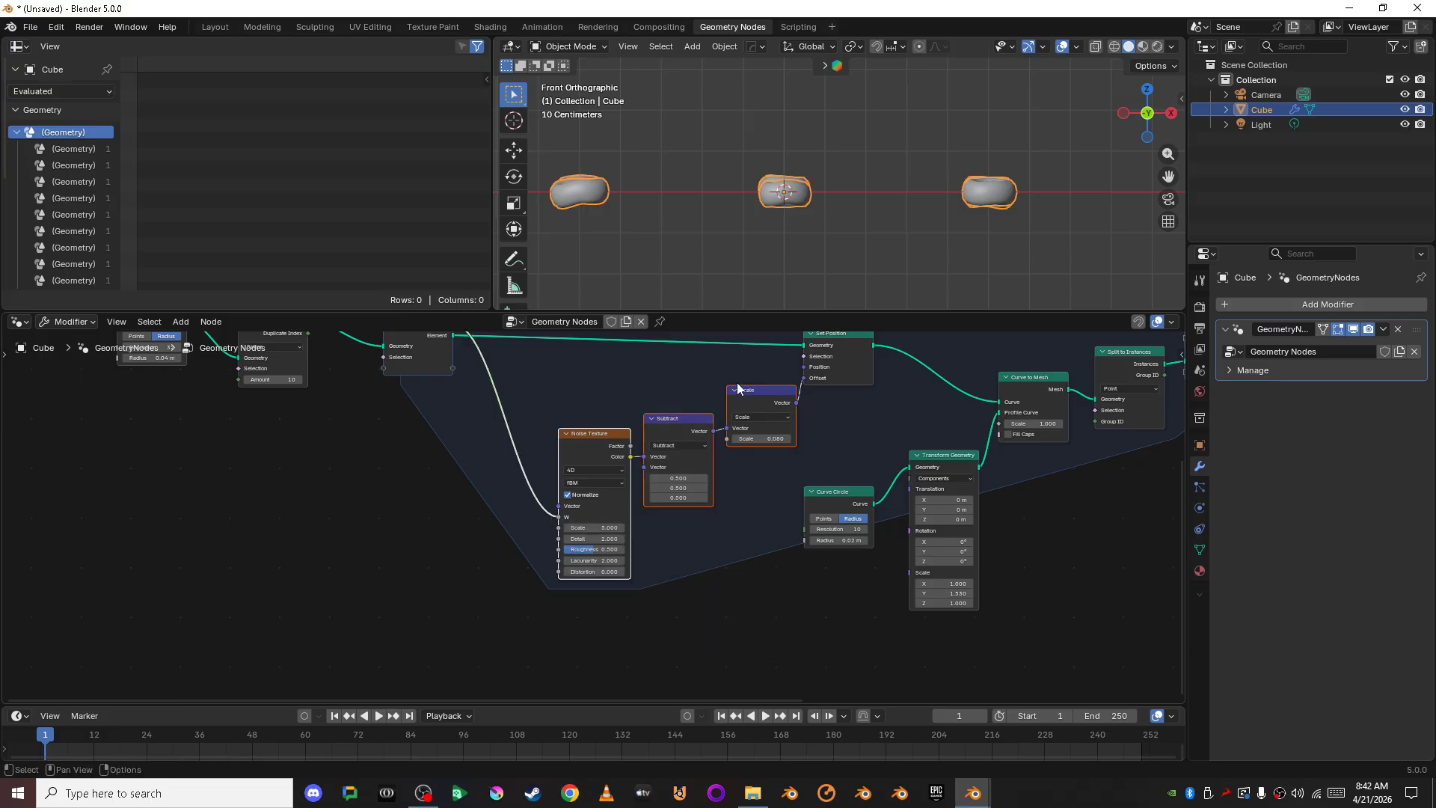
left_click_drag(738, 388, 580, 439)
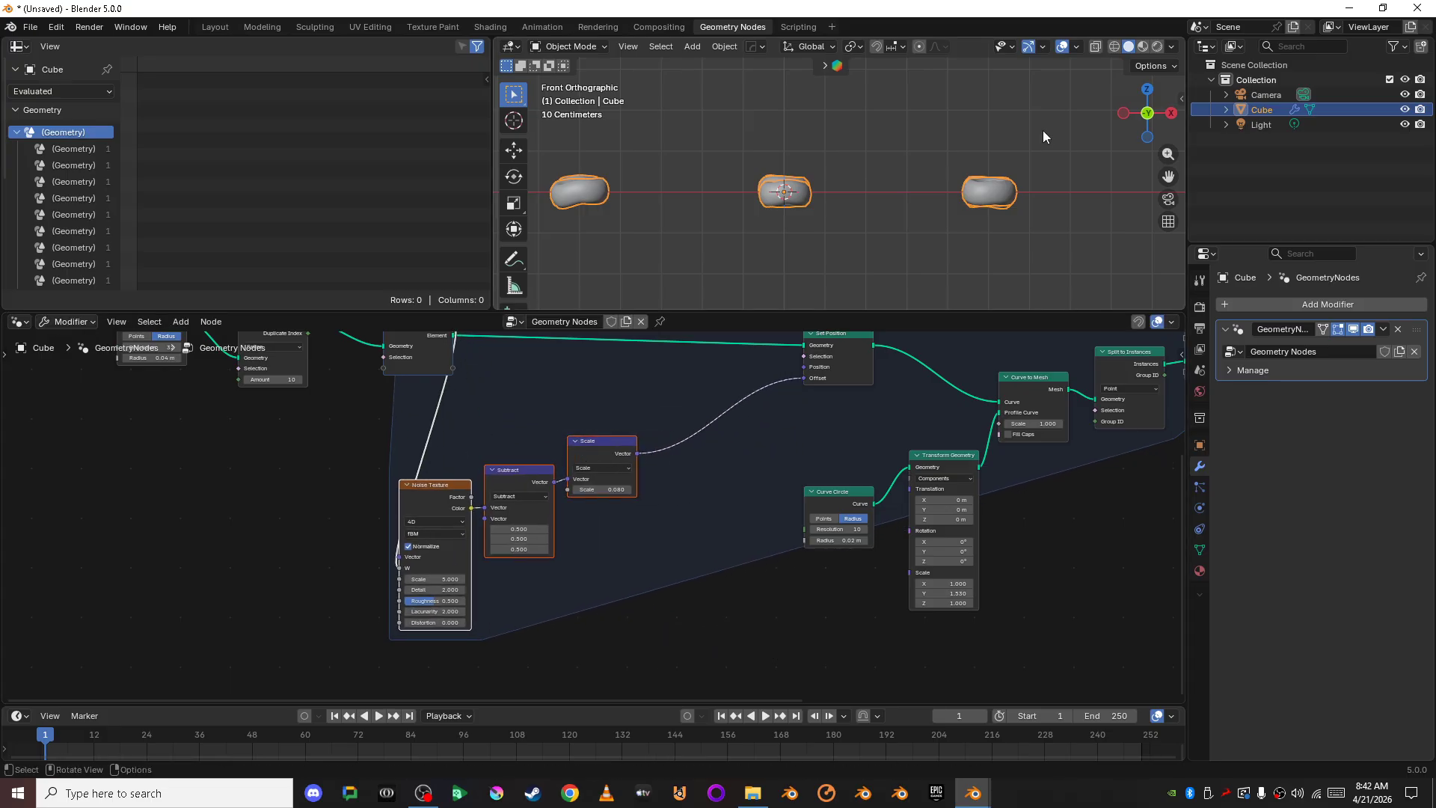
Step: Return the viewport to top view and insert a Separate XYZ node on the link between Scale and Set Position's Offset
left_click(1147, 89)
middle_click_drag(864, 199, 781, 52, "shift")
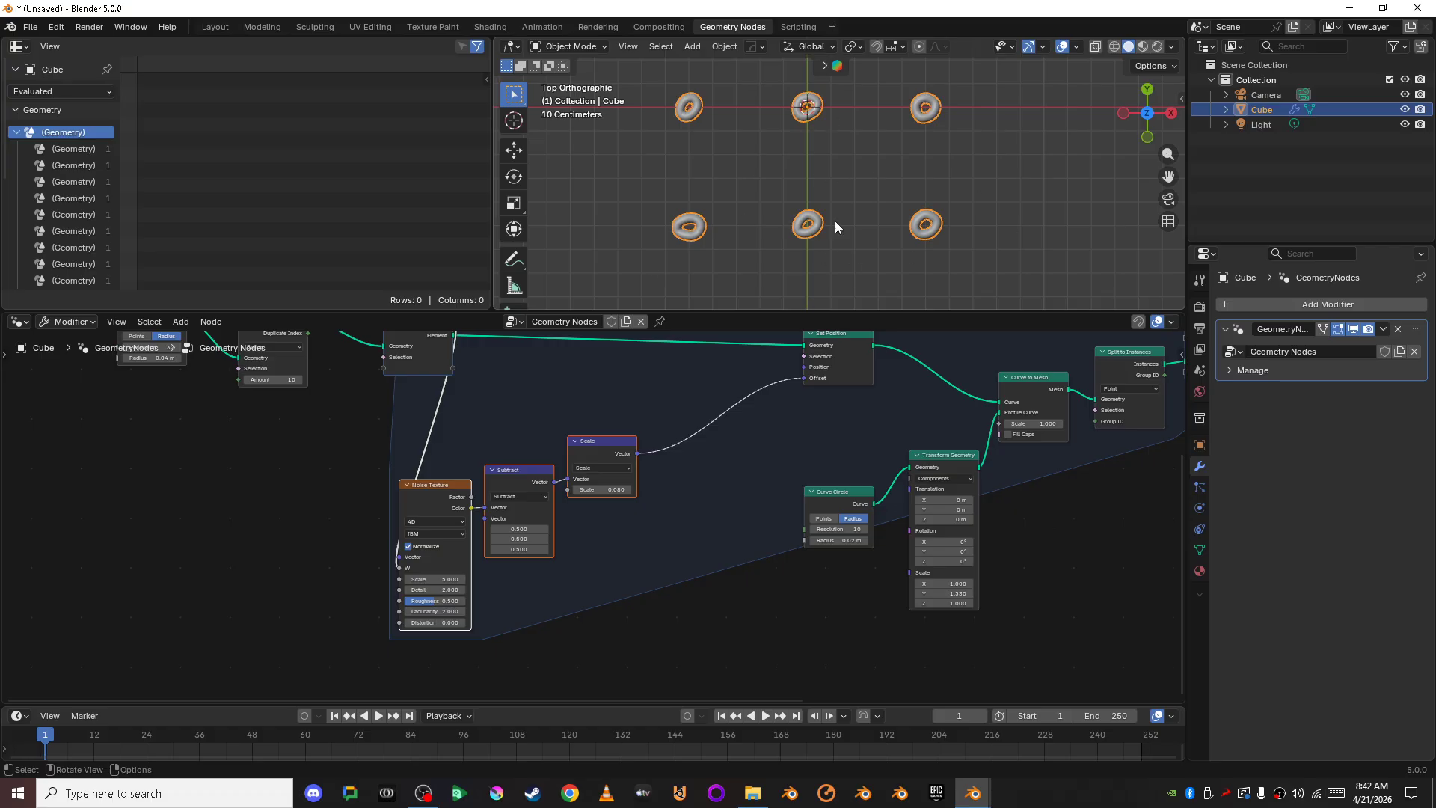
scroll(449, 441, "up", 1)
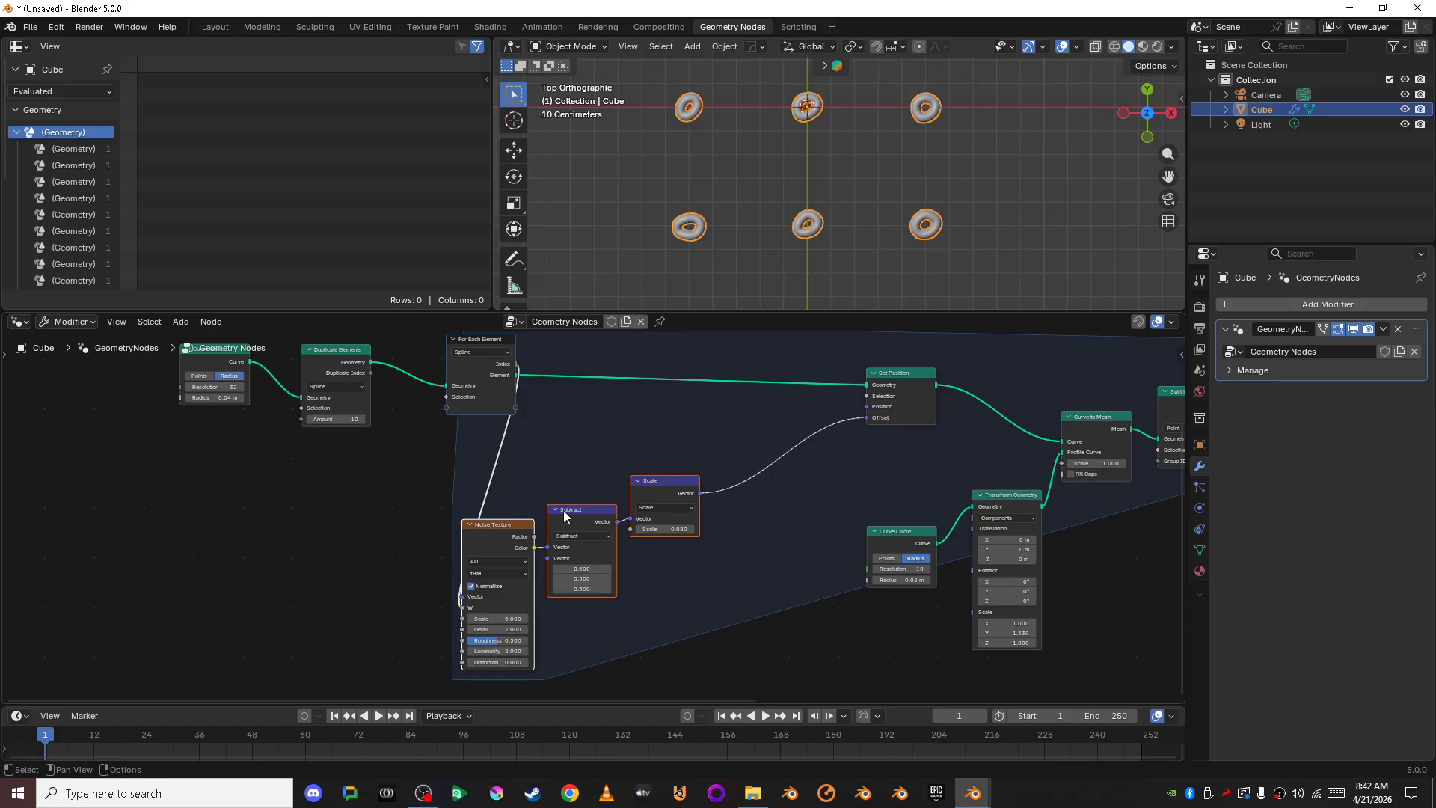
scroll(599, 523, "up", 2)
middle_click_drag(846, 583, 593, 585)
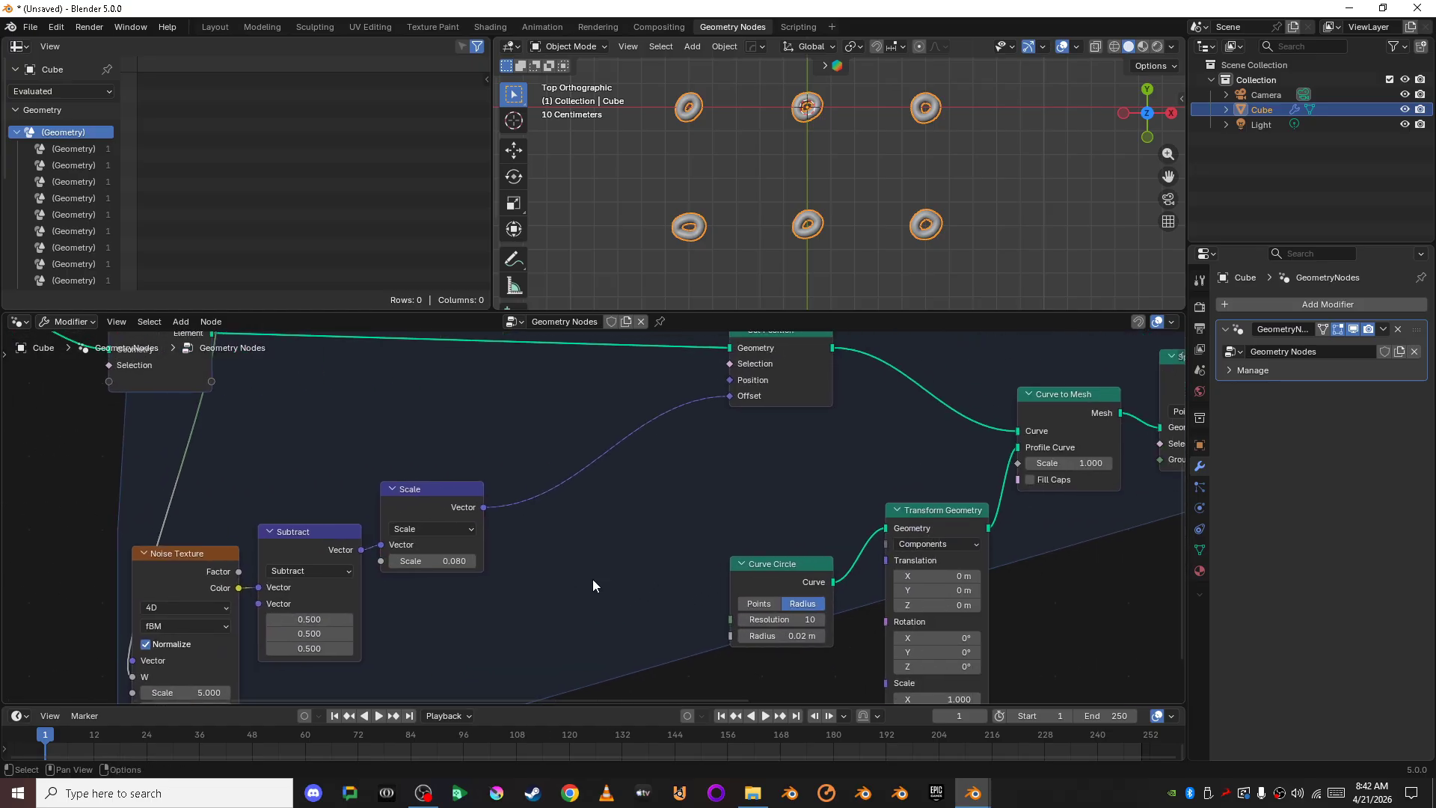
key("shift+a")
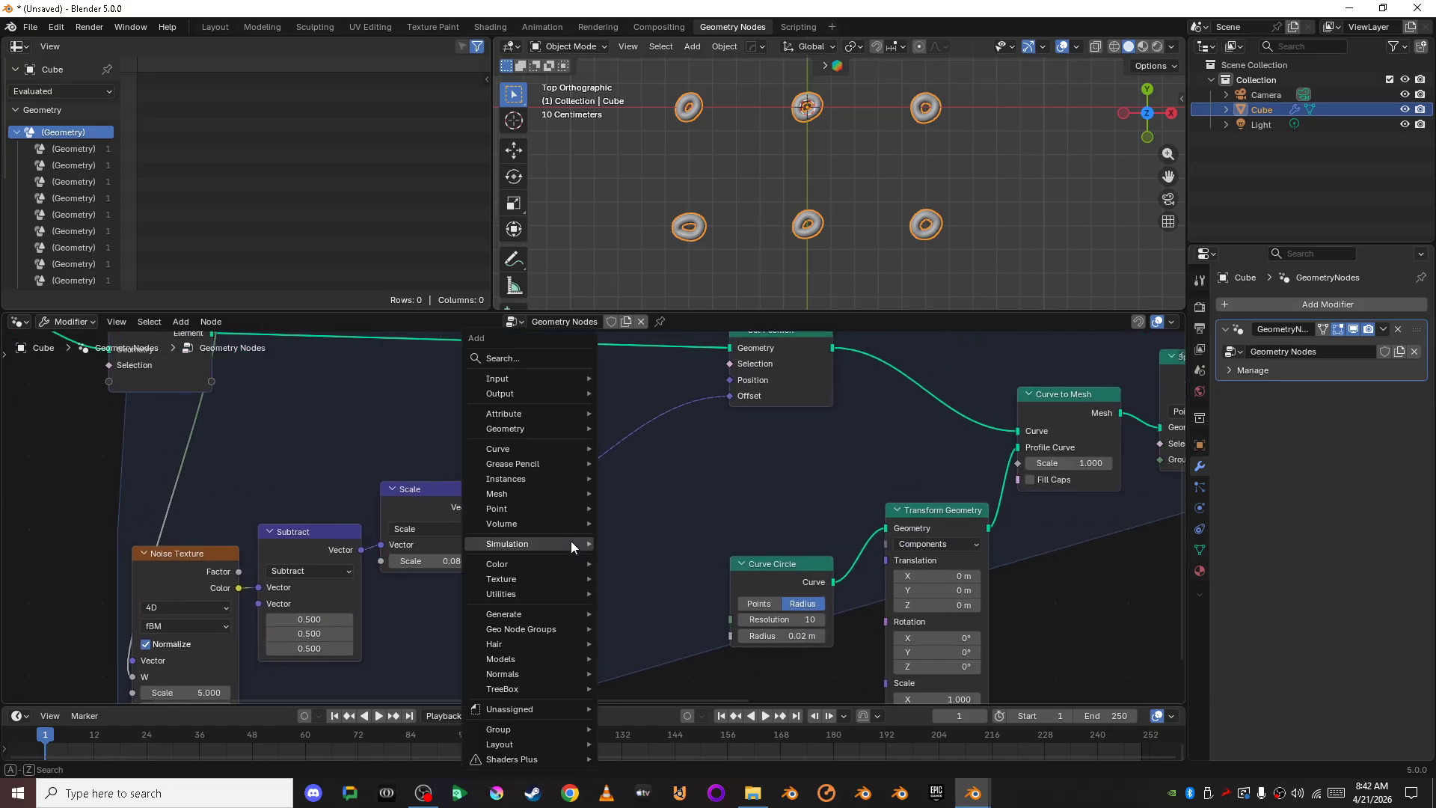
left_click(540, 362)
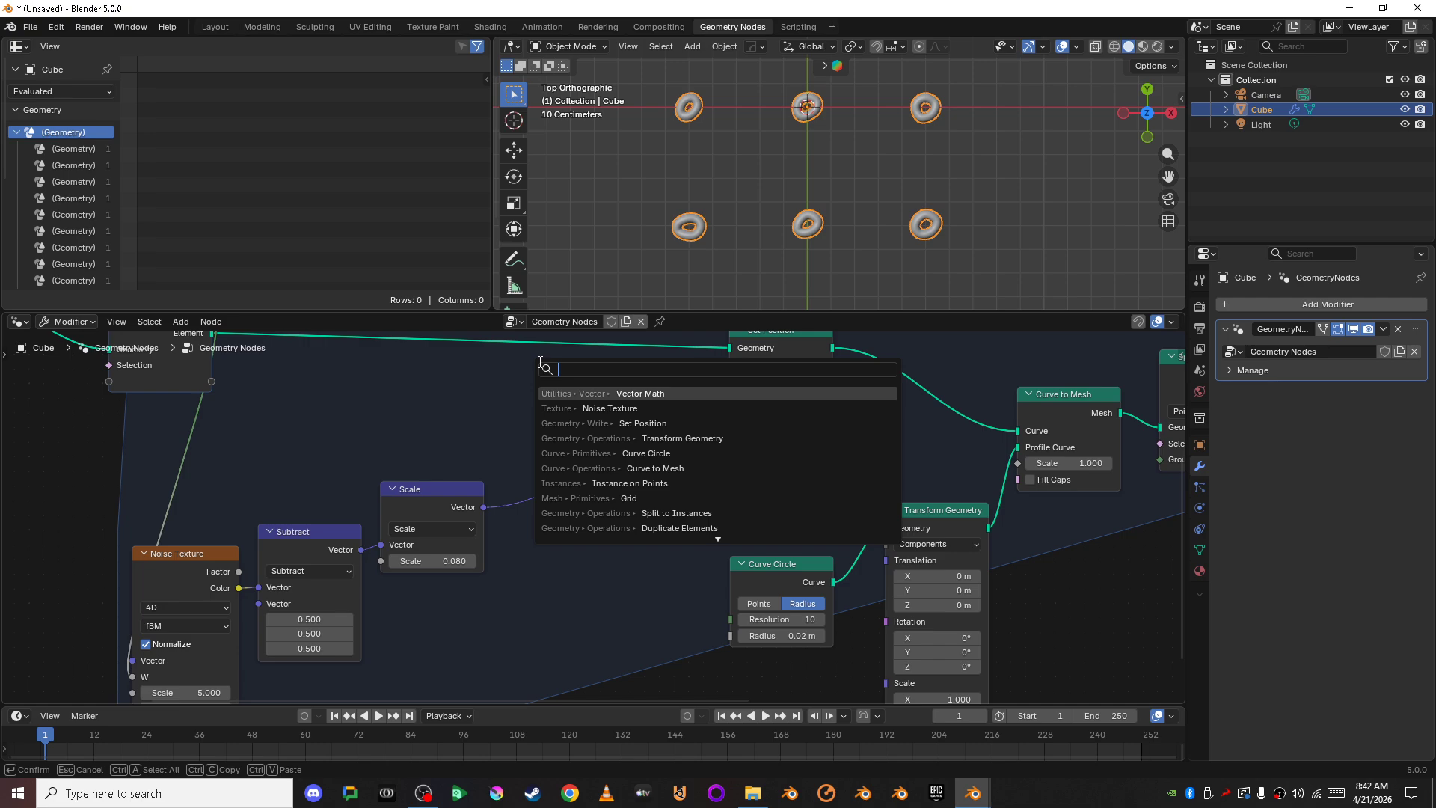
type("sep")
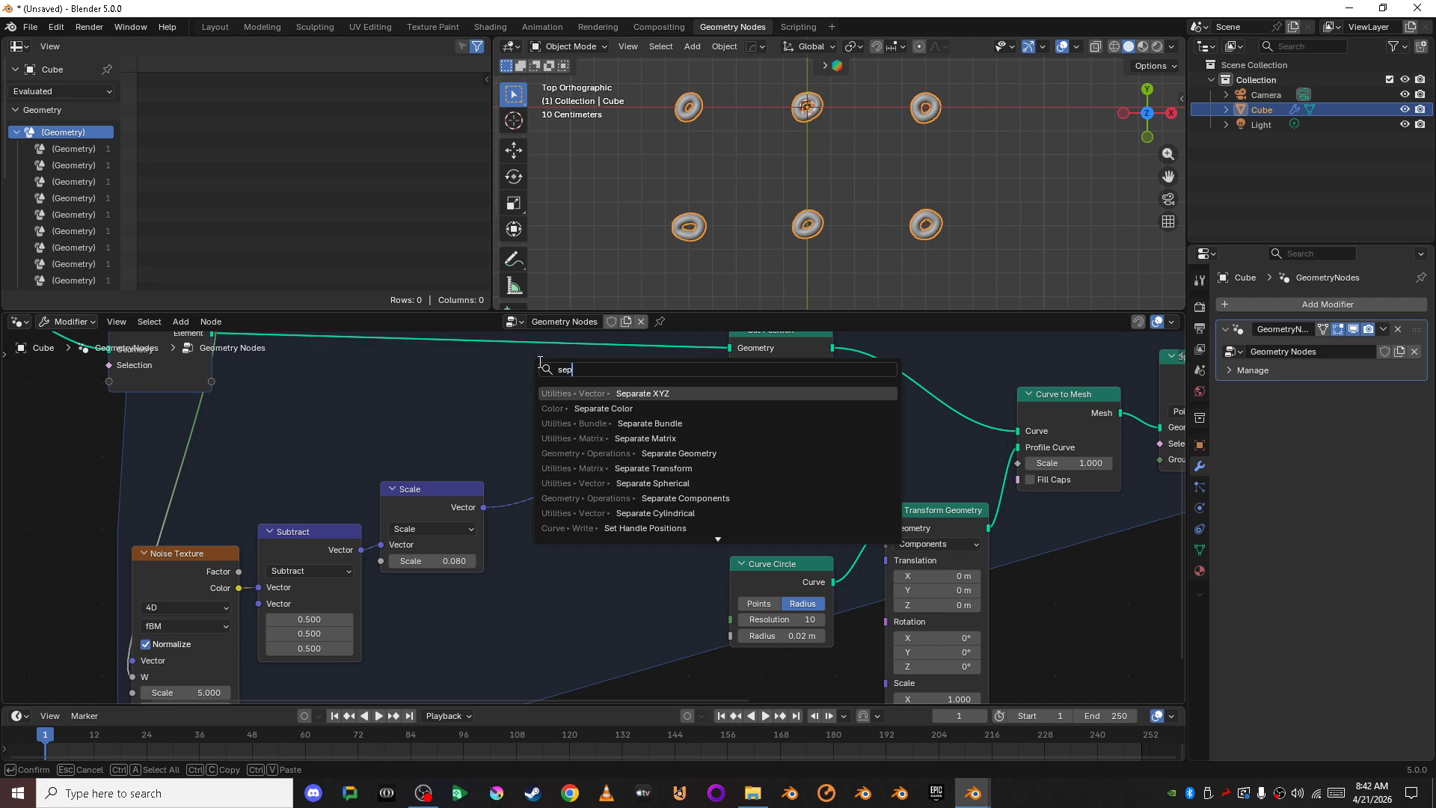
key("Return")
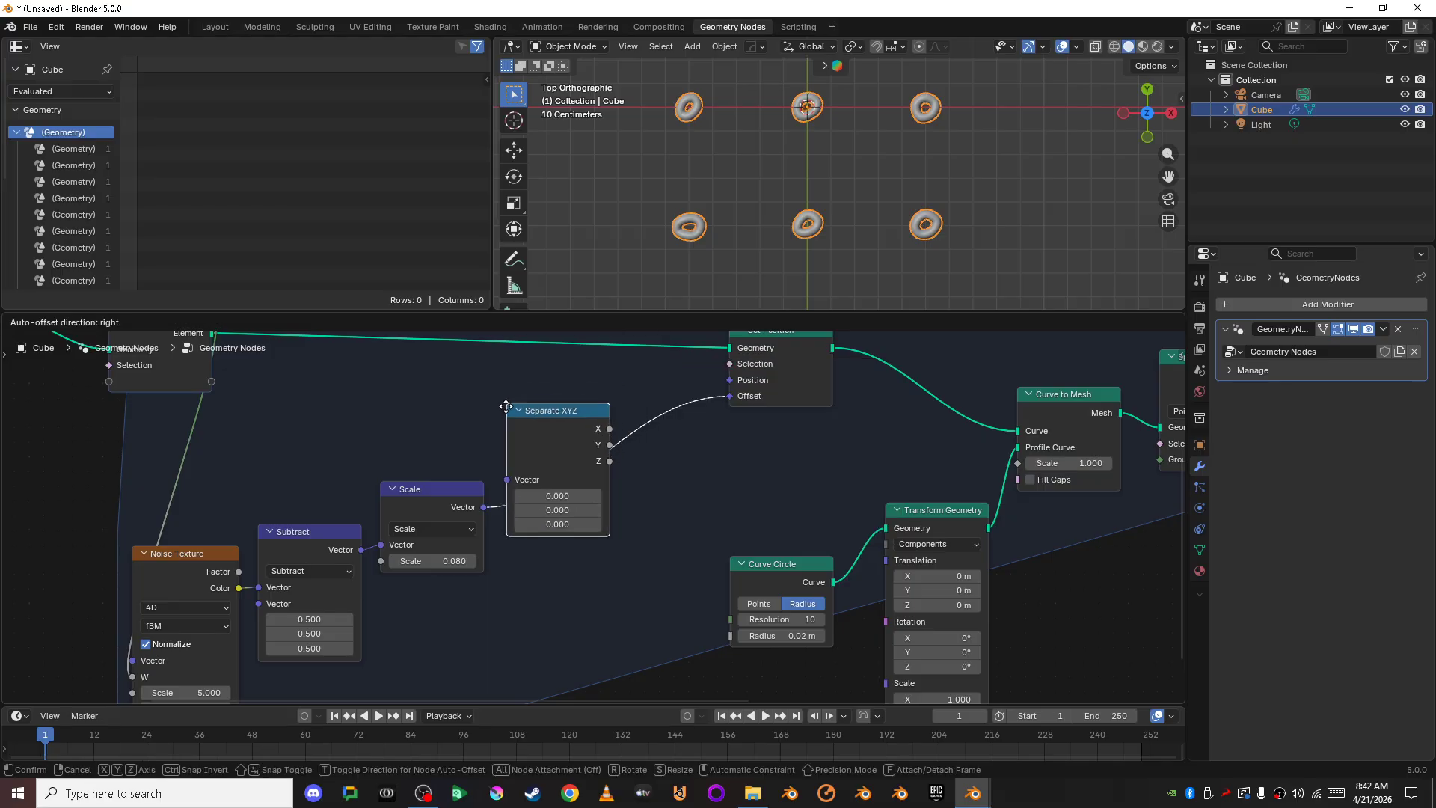
left_click(512, 431)
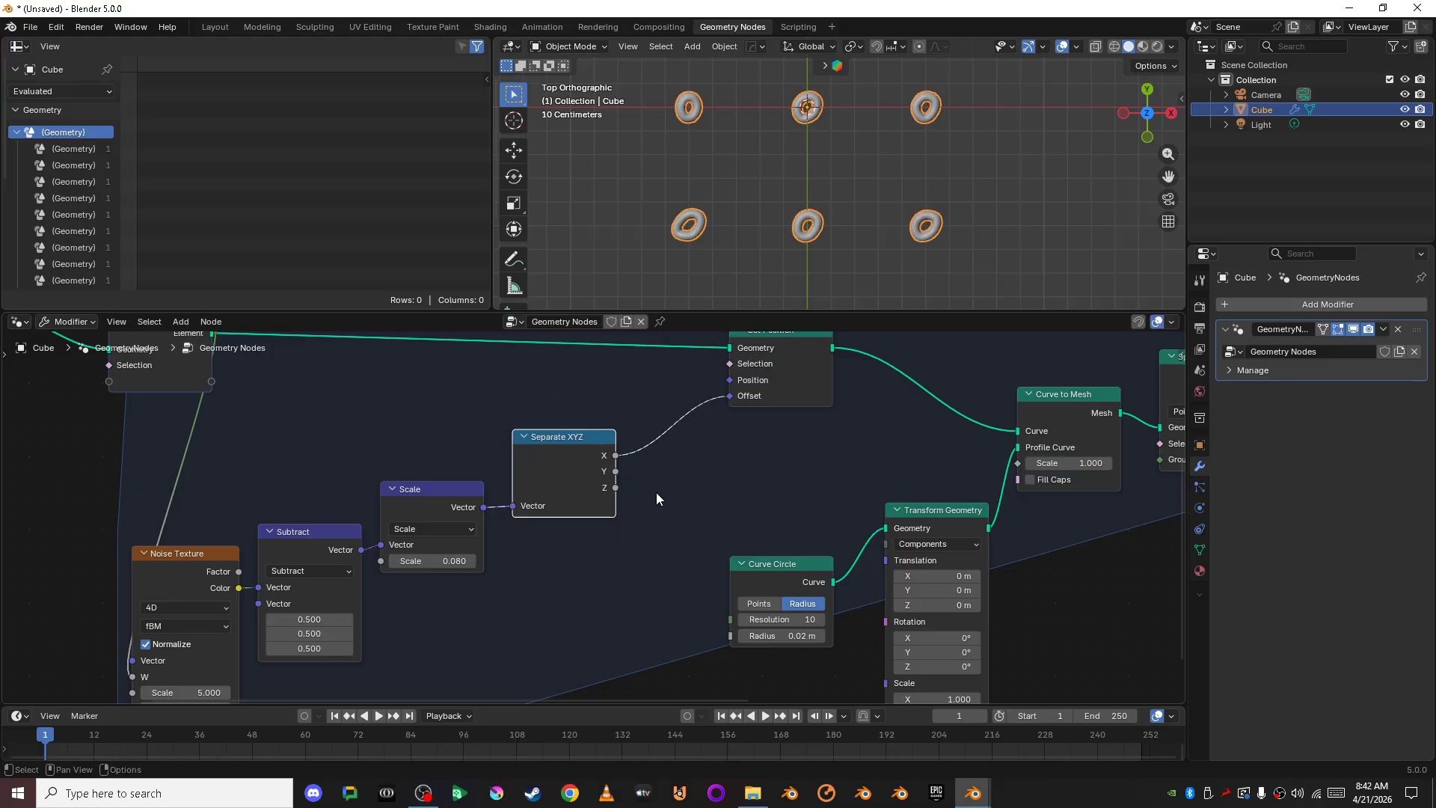
Step: Insert a Combine XYZ node between Separate XYZ's X output and Set Position's Offset, and check the rings
key("shift+a")
left_click(625, 367)
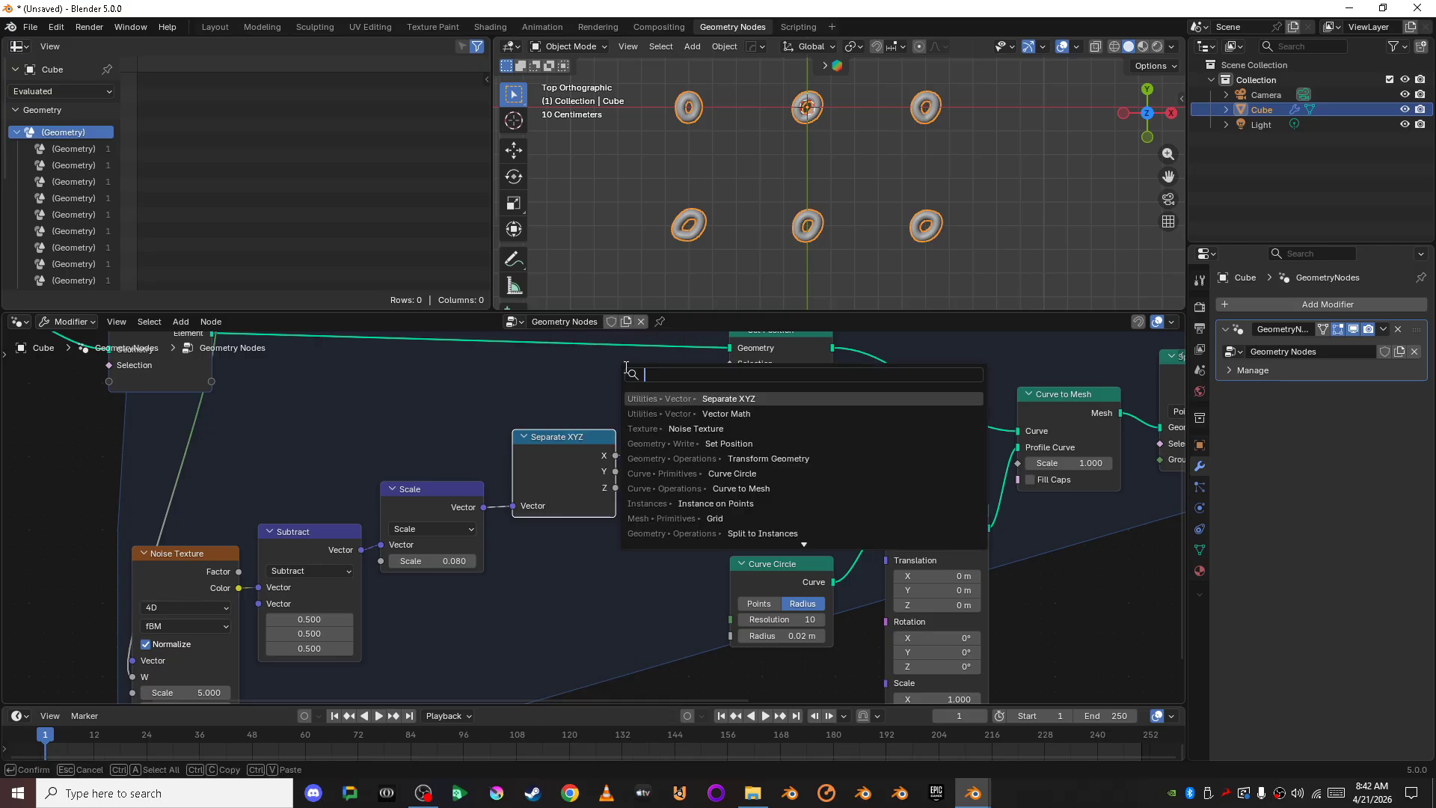
type("Comb")
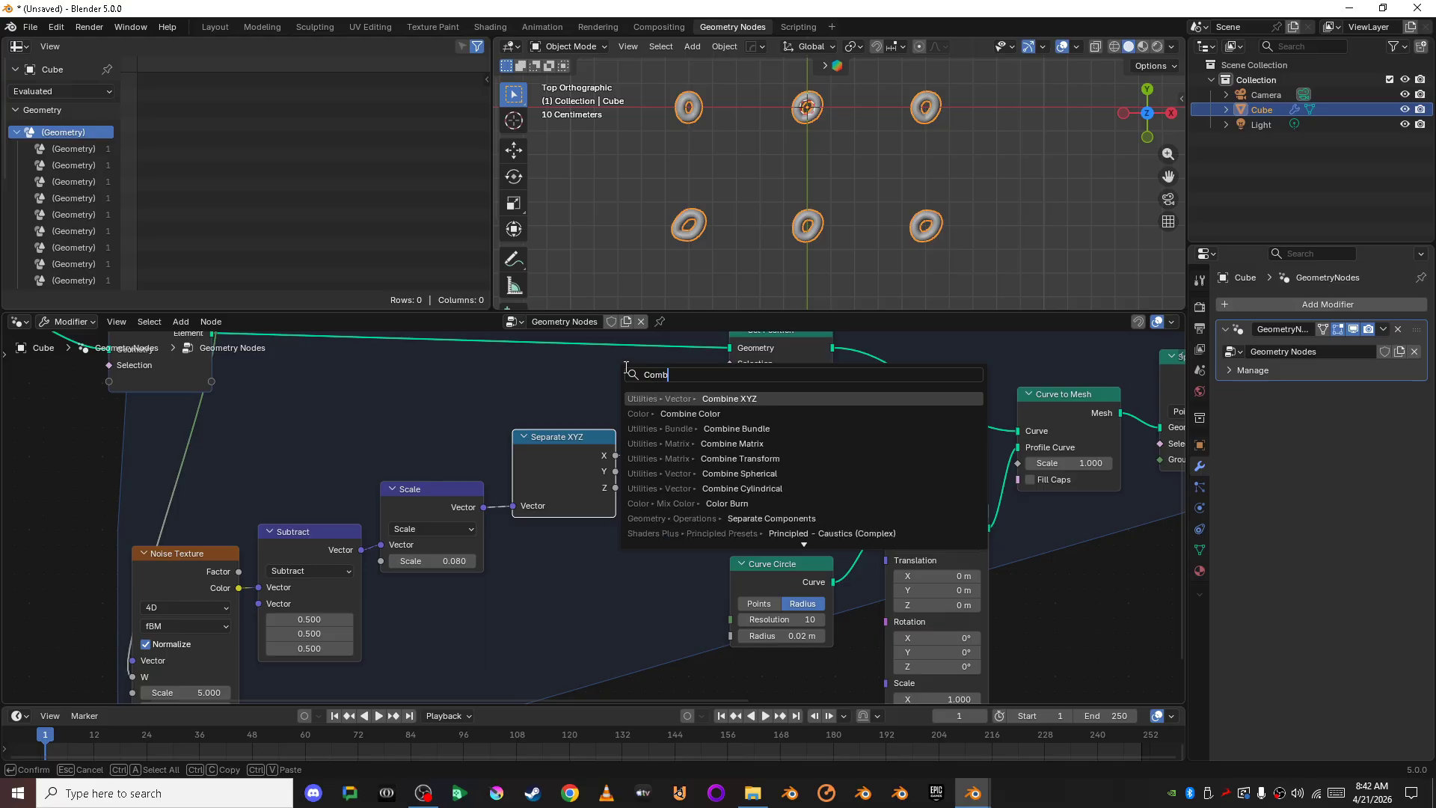
key("Return")
left_click(644, 422)
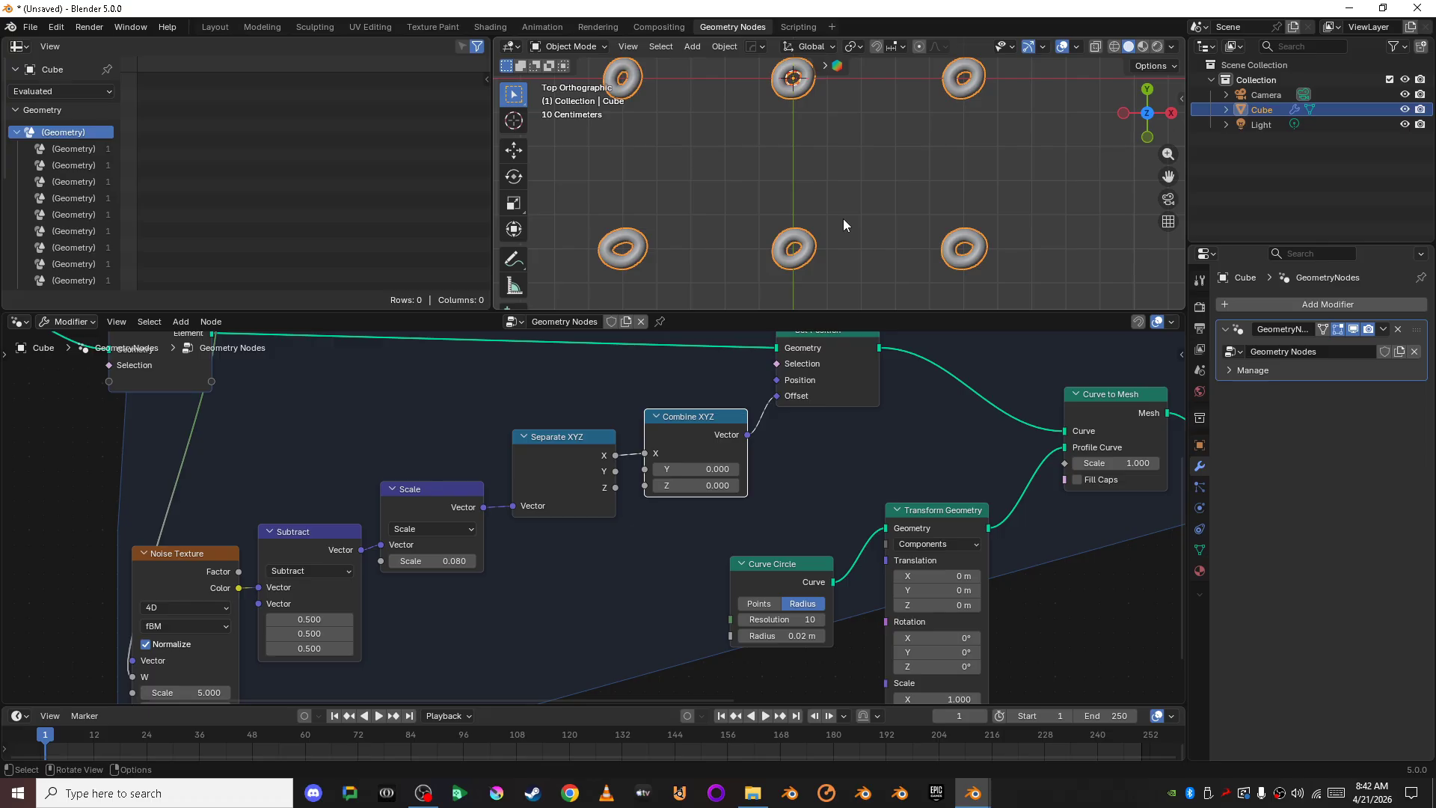
middle_click_drag(842, 219, 901, 217, "shift")
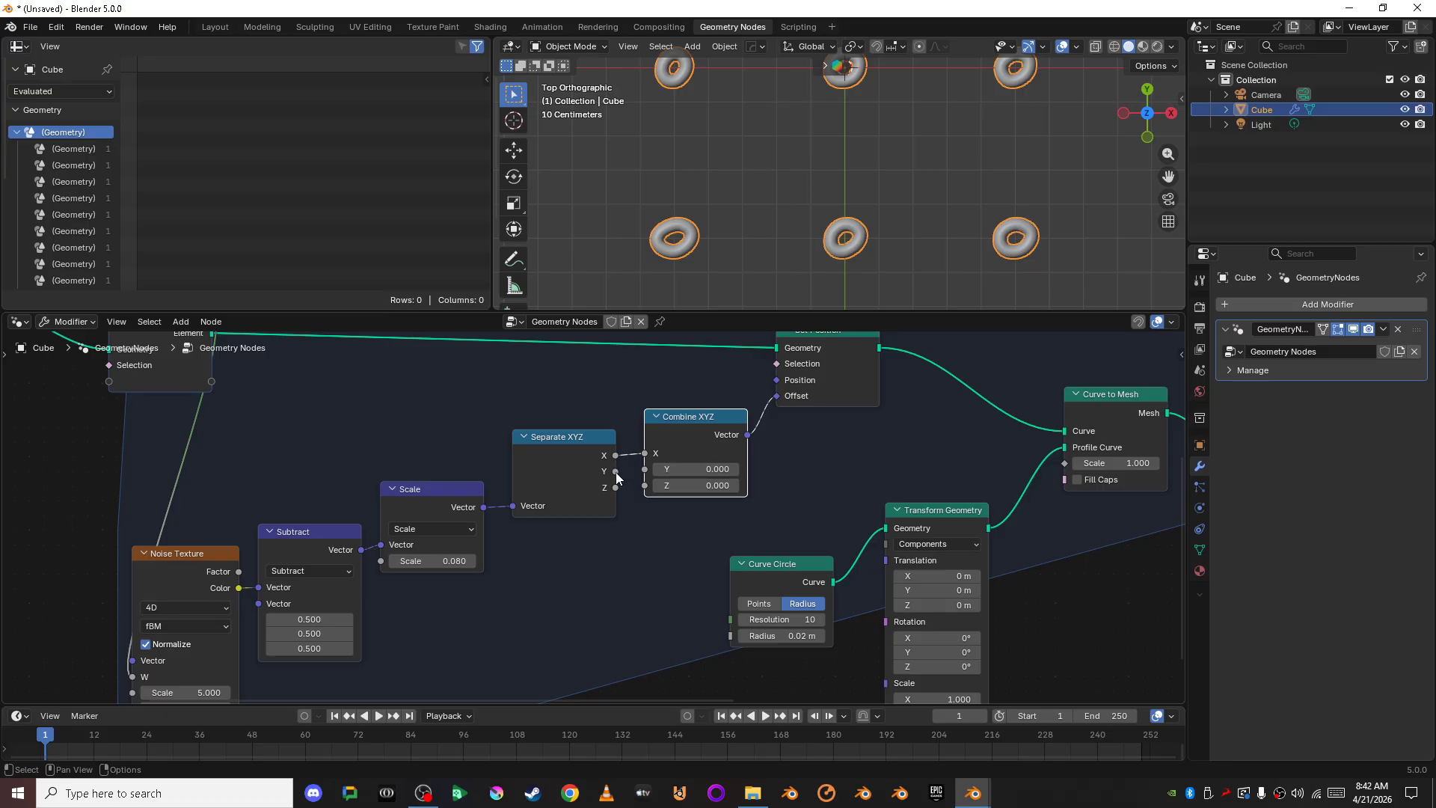
Step: Connect Separate XYZ's Y output to Combine XYZ's Y input and check the row of rings from the front
left_click_drag(616, 472, 645, 469)
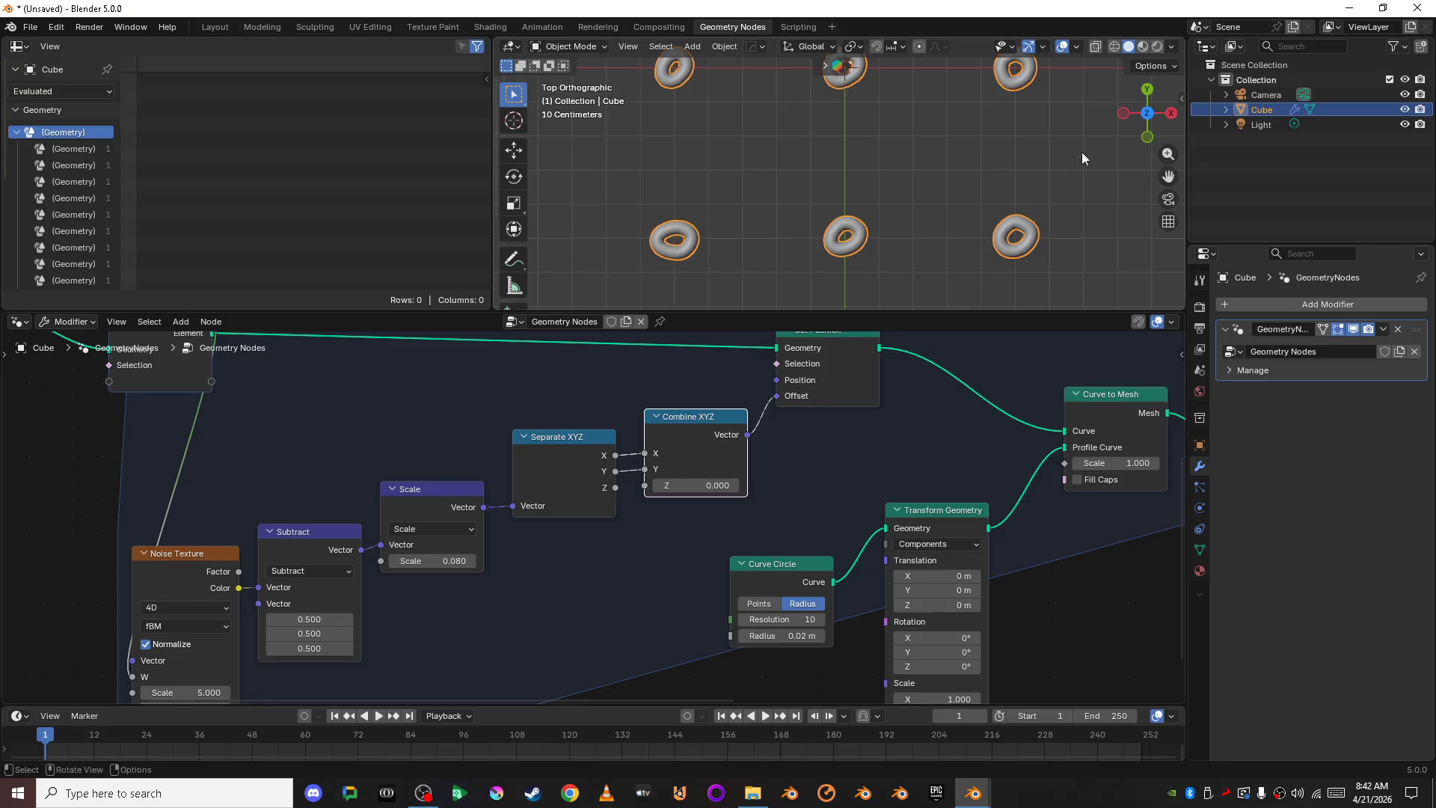
left_click(1146, 138)
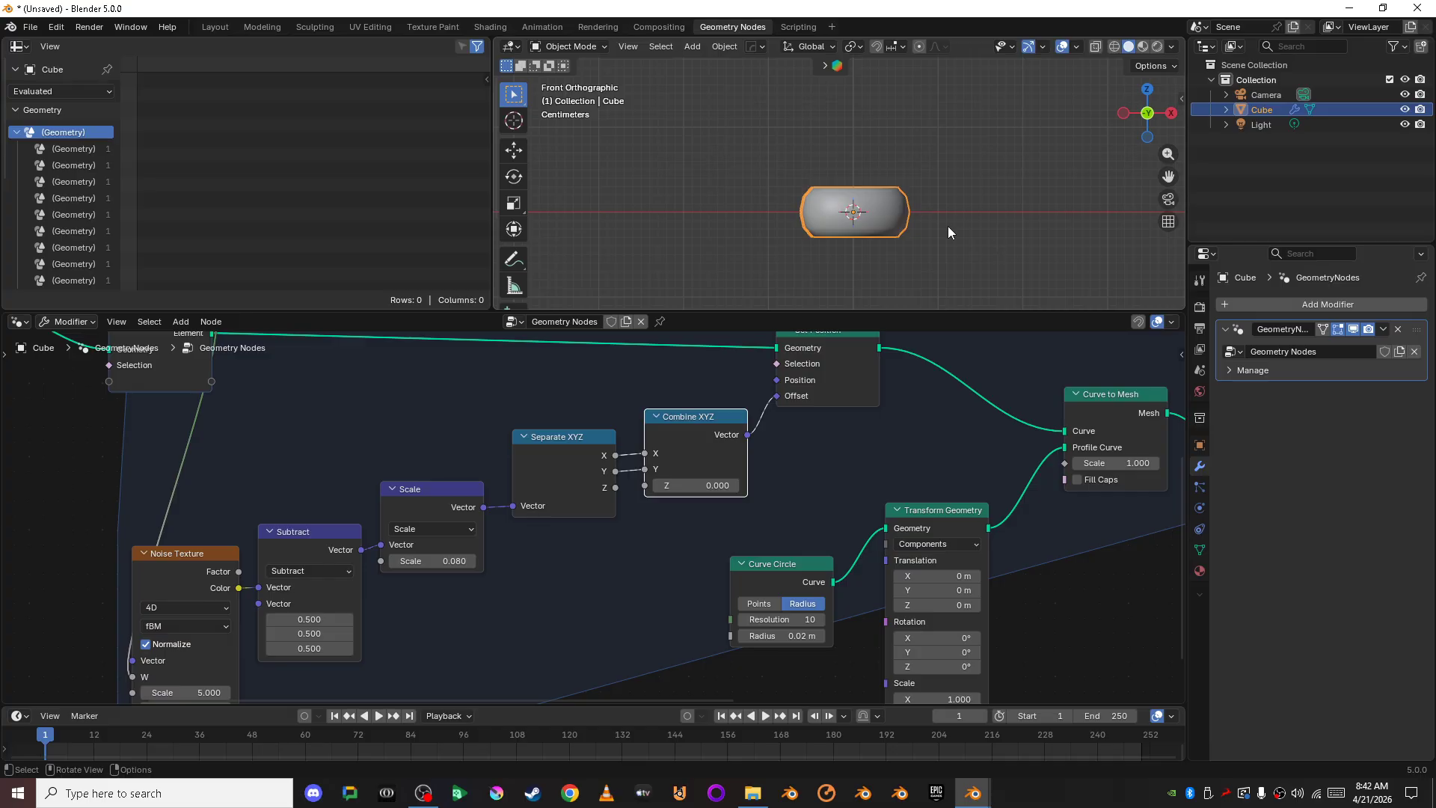
scroll(865, 226, "down", 6)
middle_click_drag(952, 211, 884, 217, "shift")
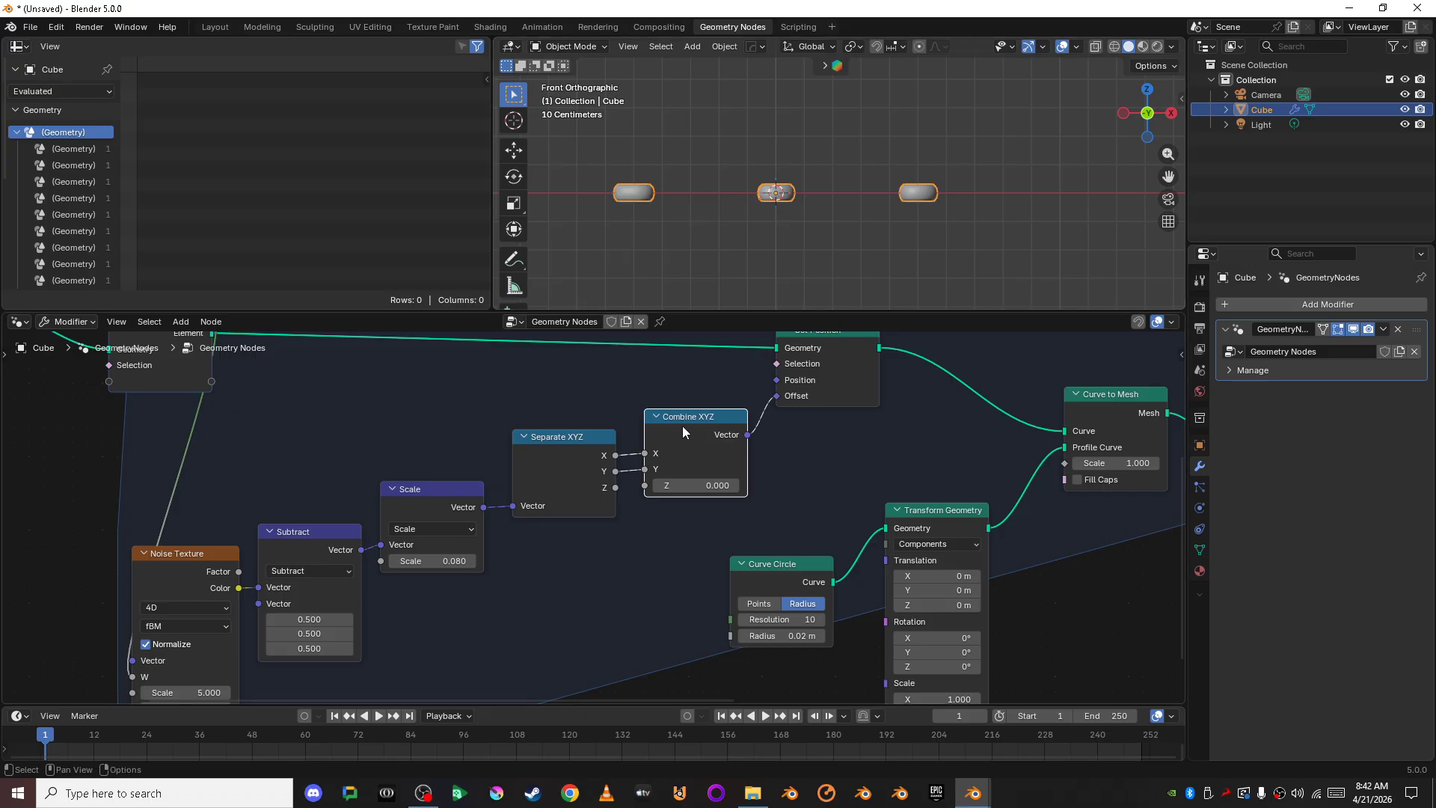
Step: Mute Combine XYZ and Separate XYZ to compare the rings' vertical shape with and without them in front and perspective views
key("m")
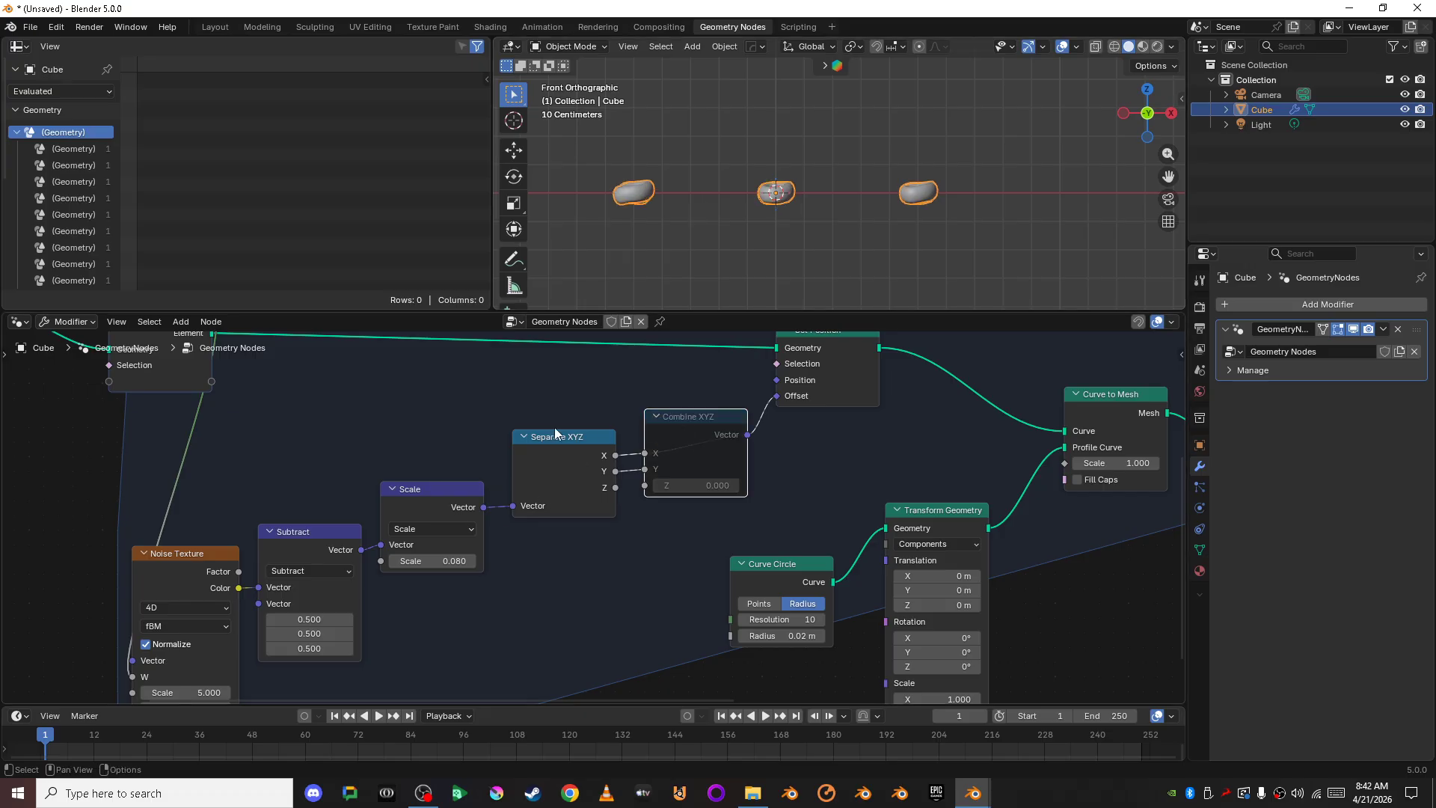
key("m")
scroll(736, 192, "up", 4)
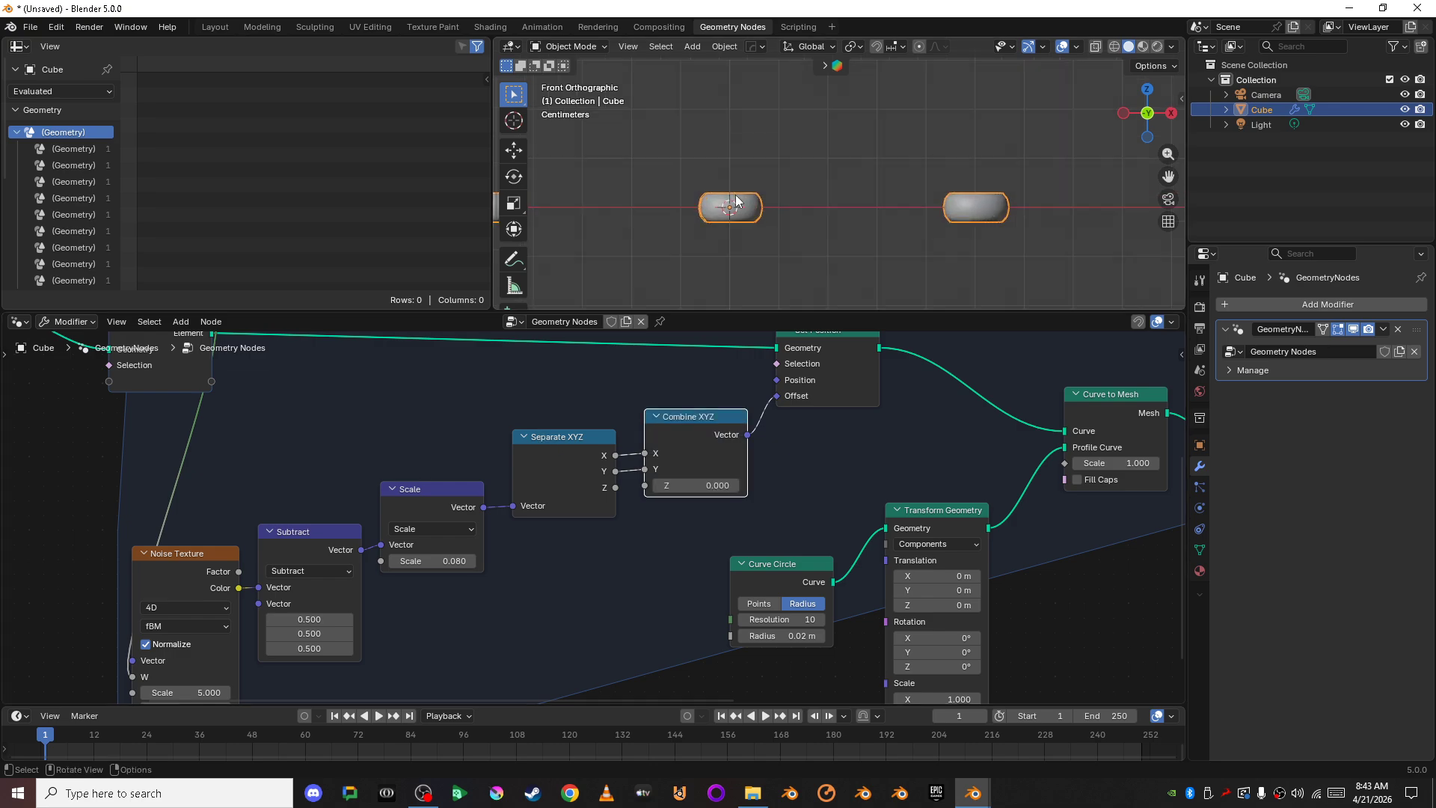
key("m")
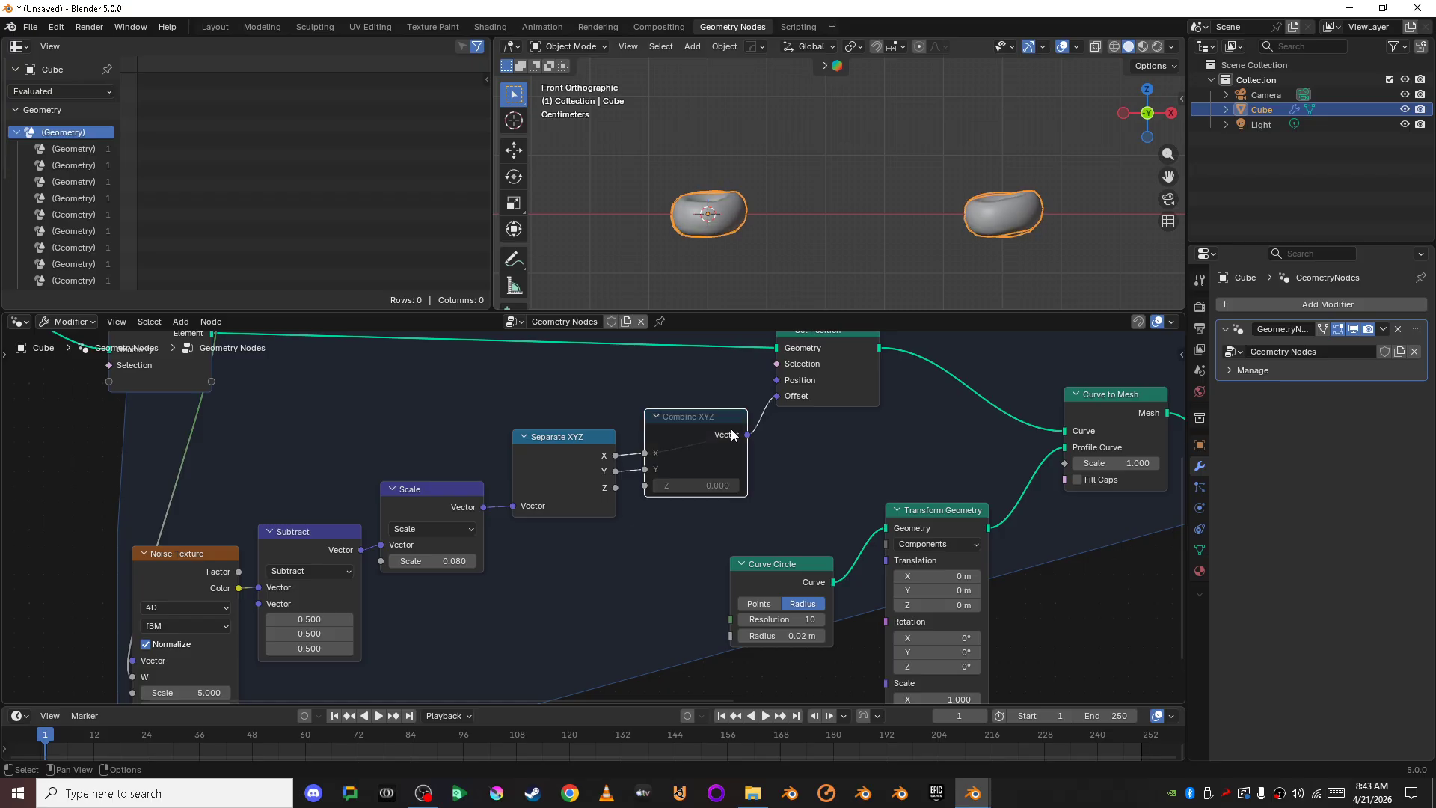
left_click(590, 440)
key("m")
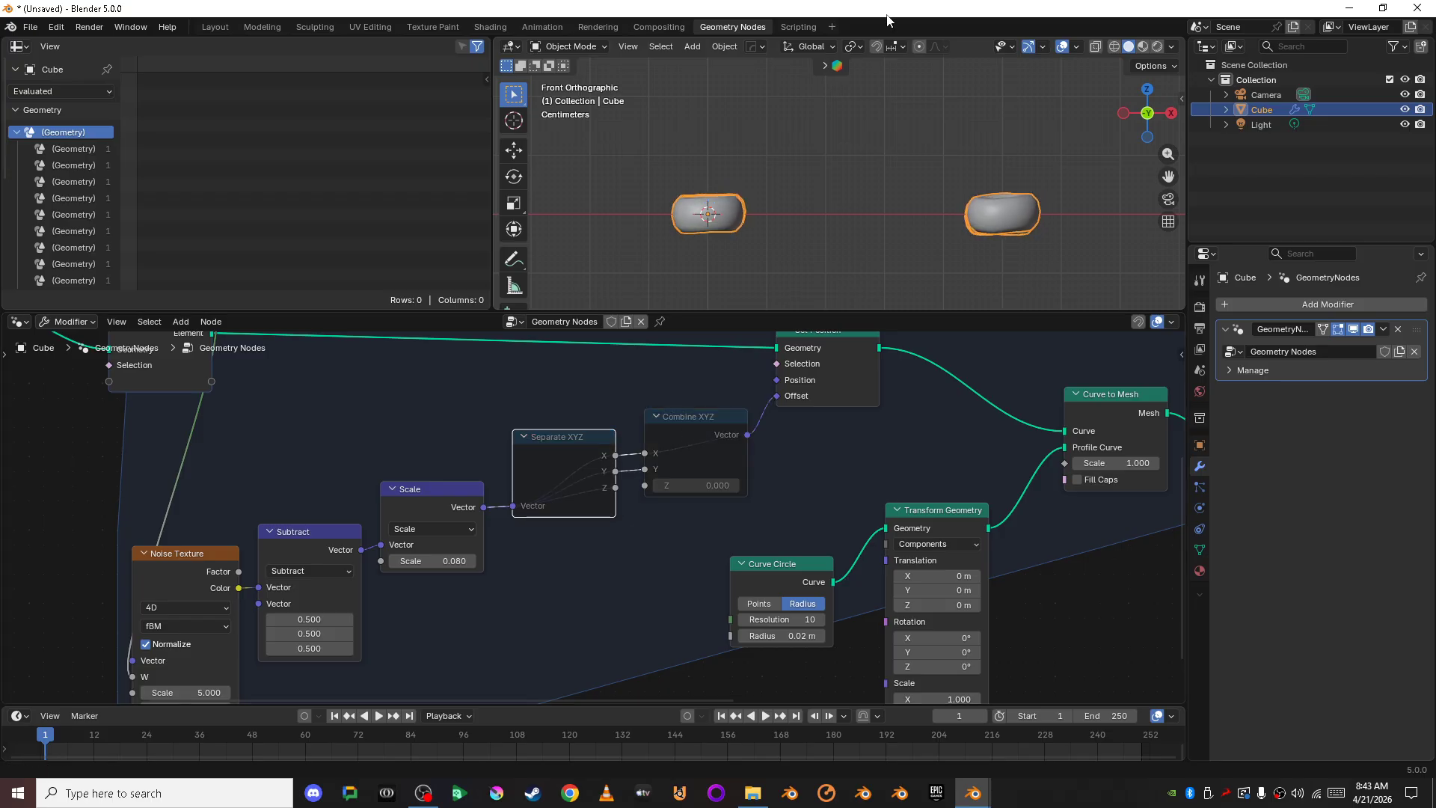
scroll(802, 171, "down", 3)
middle_click_drag(645, 217, 811, 217)
Step: Unmute the Combine XYZ and Separate XYZ nodes
left_click(701, 418)
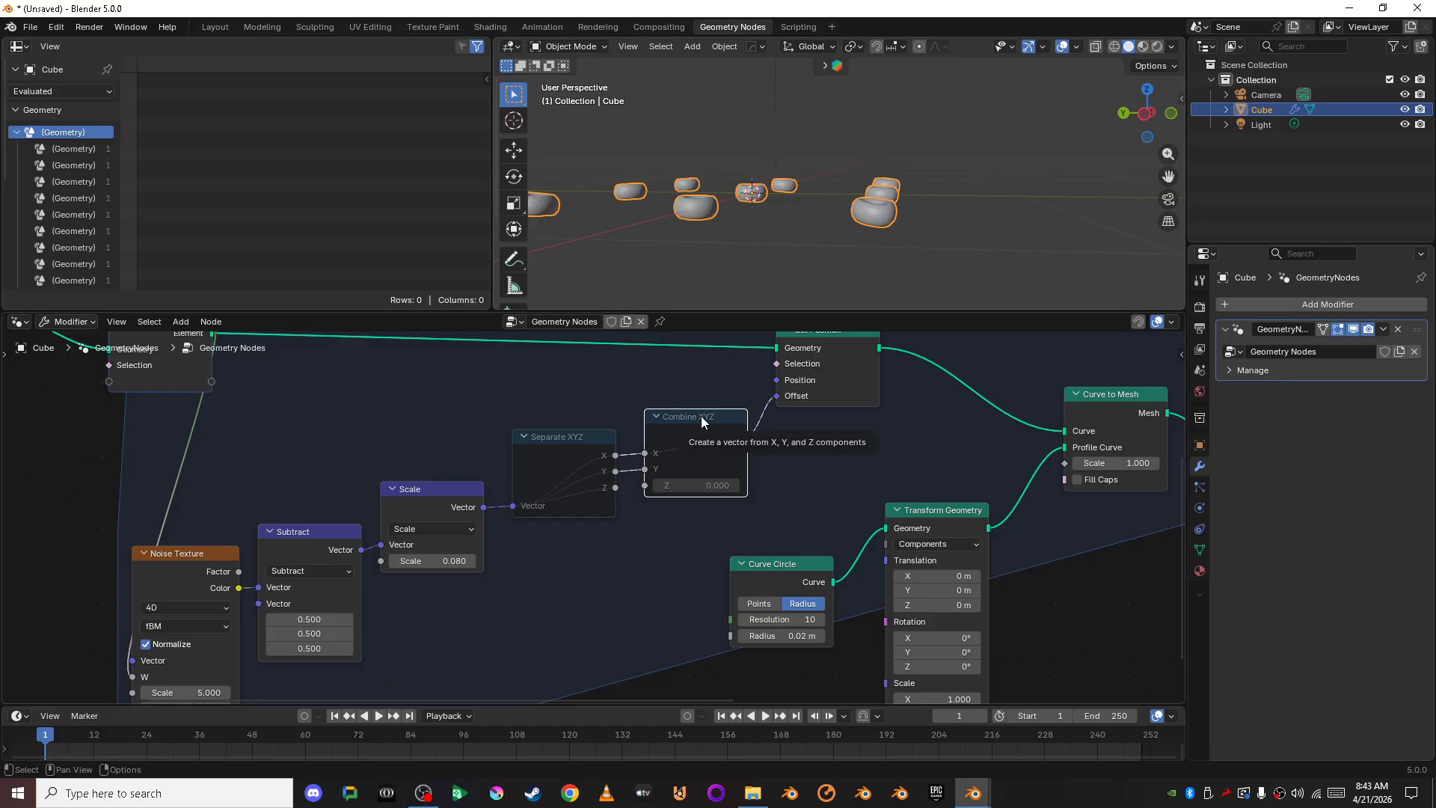
key("m")
left_click(609, 429)
left_click(606, 441)
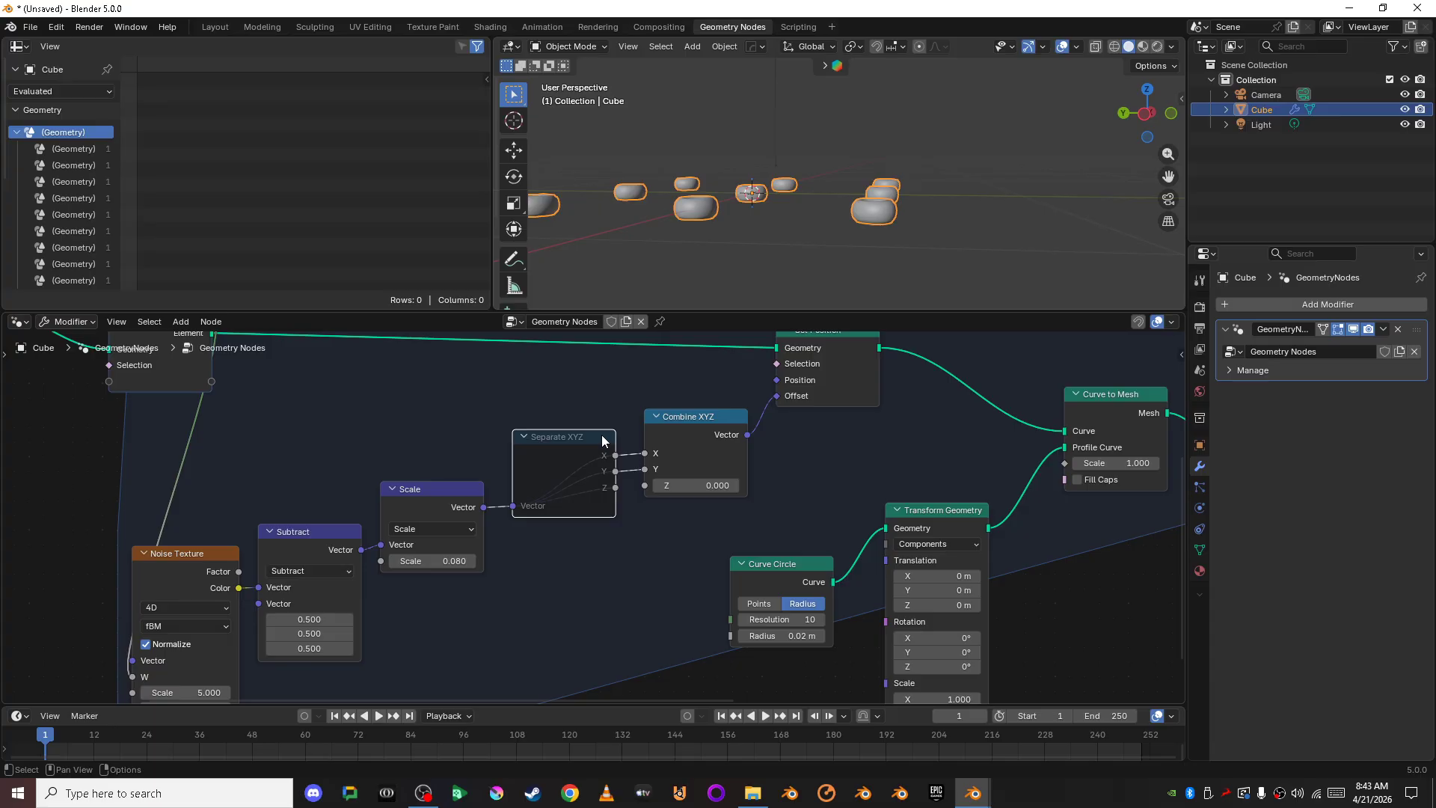
key("m")
Step: Return the viewport to top view, deselect the ring object and check the whole grid of rings
left_click_drag(1138, 125, 950, 252)
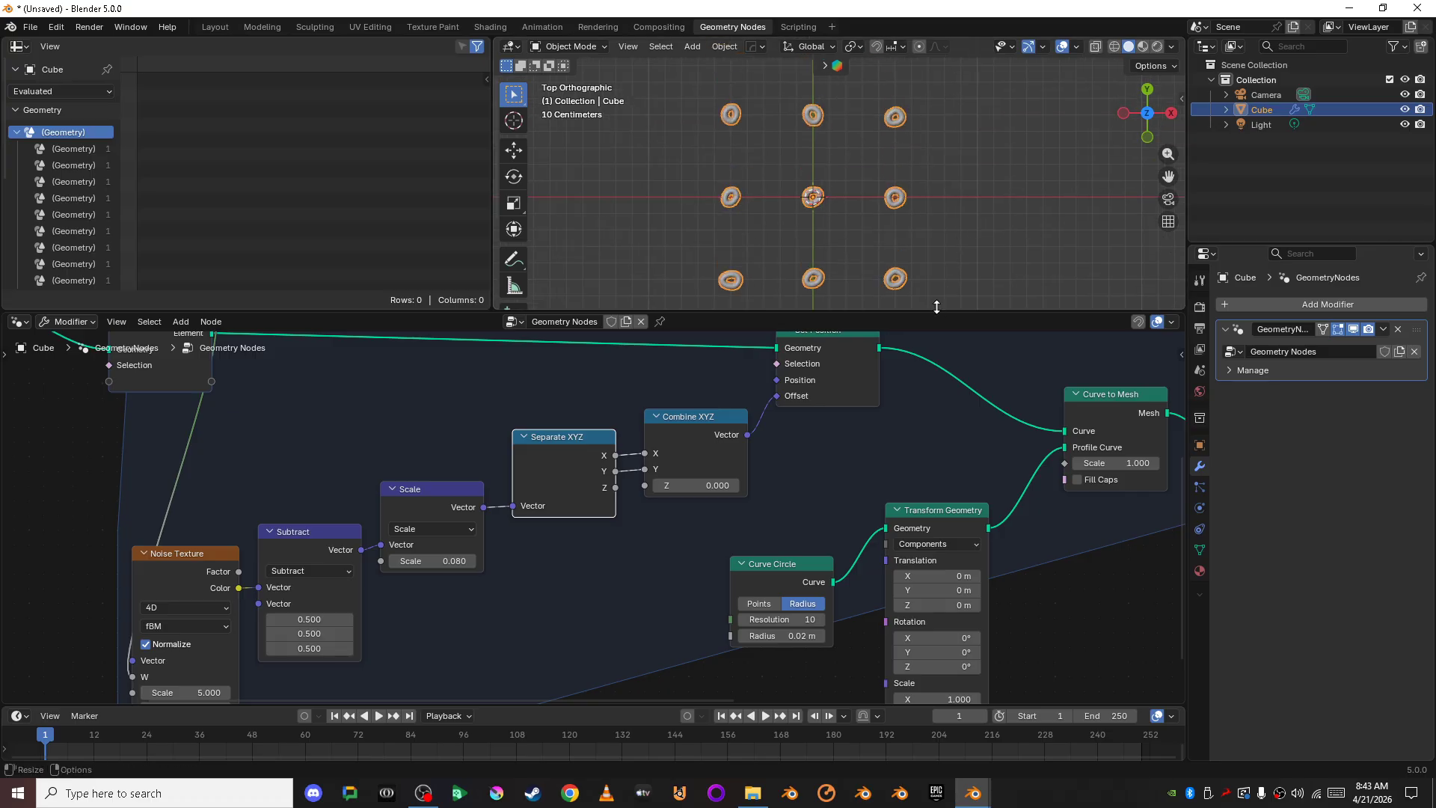
middle_click_drag(941, 253, 896, 253, "shift")
left_click(902, 244)
scroll(902, 245, "down", 5)
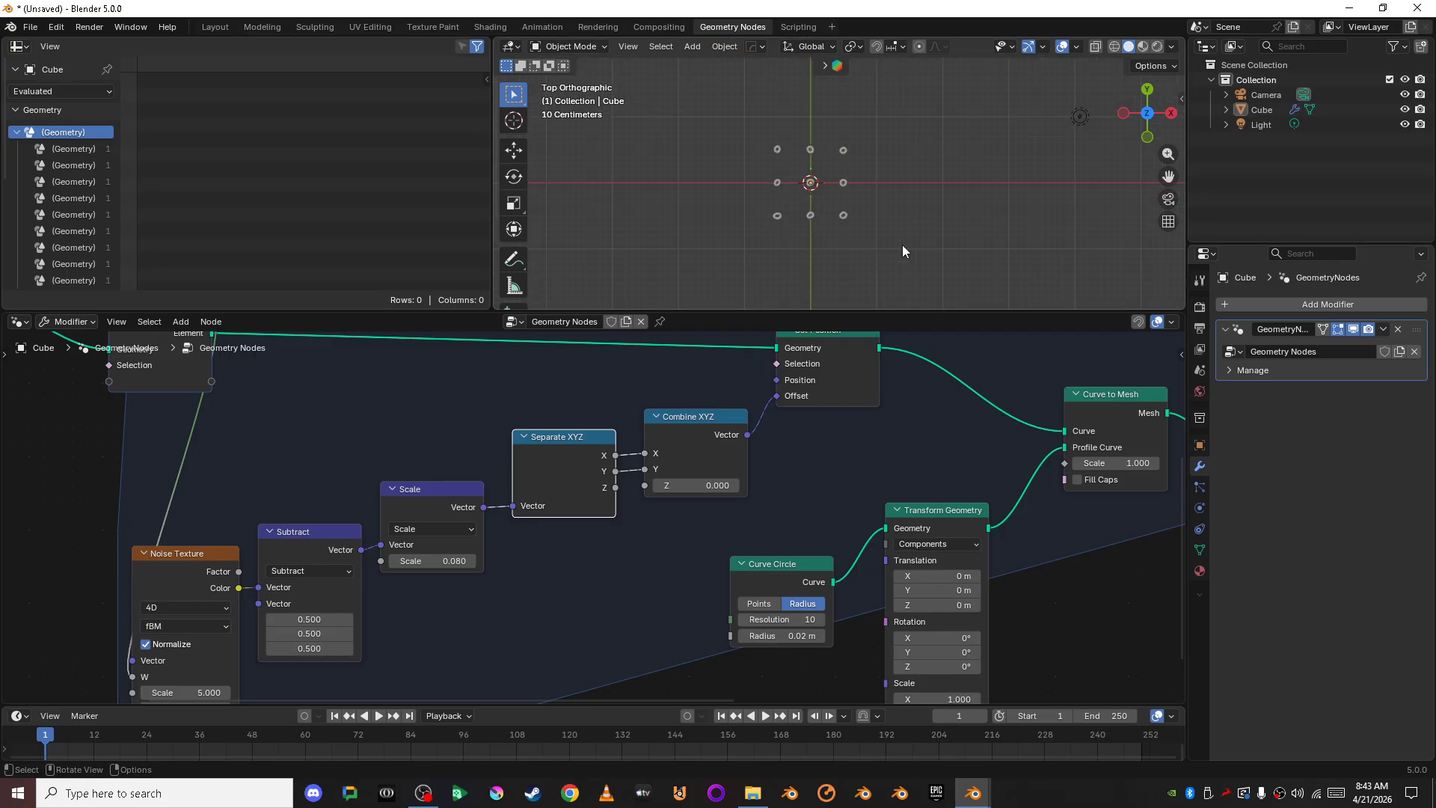
scroll(902, 245, "up", 5)
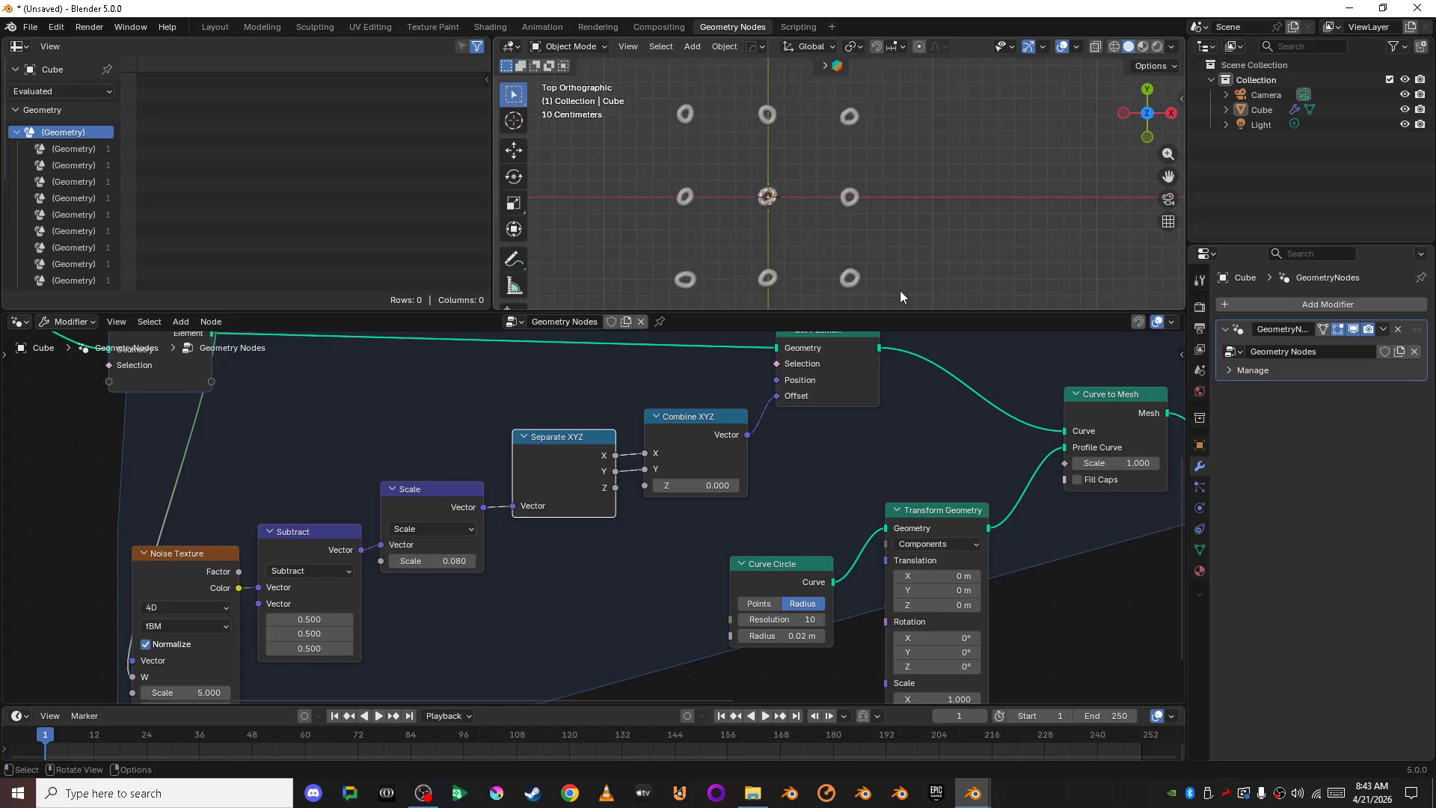
Step: Move Grid and Instance on Points away from the For Each Element zone, and Group Output farther along to make room
scroll(977, 475, "down", 6)
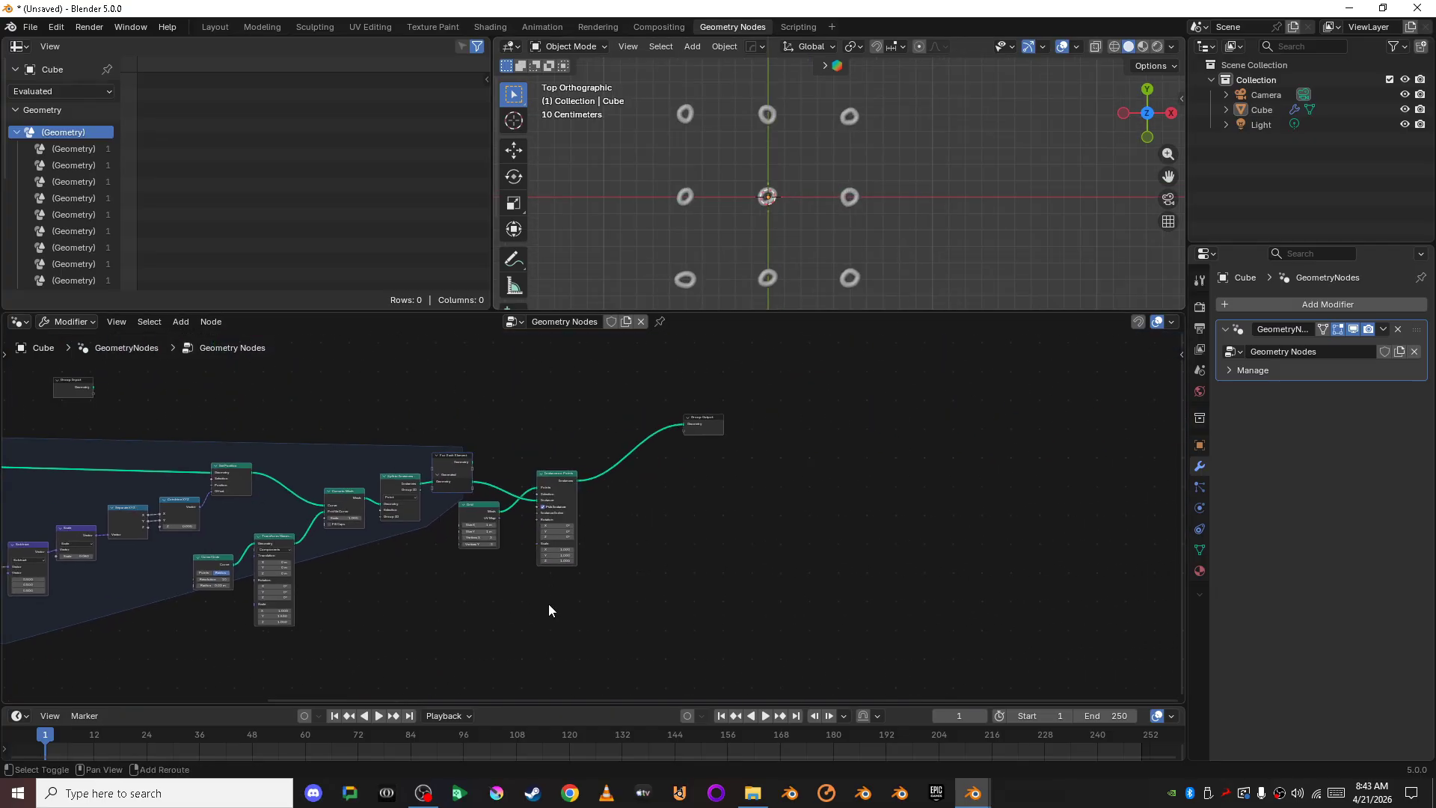
scroll(549, 610, "up", 2)
left_click_drag(429, 443, 546, 655)
left_click_drag(549, 458, 626, 419)
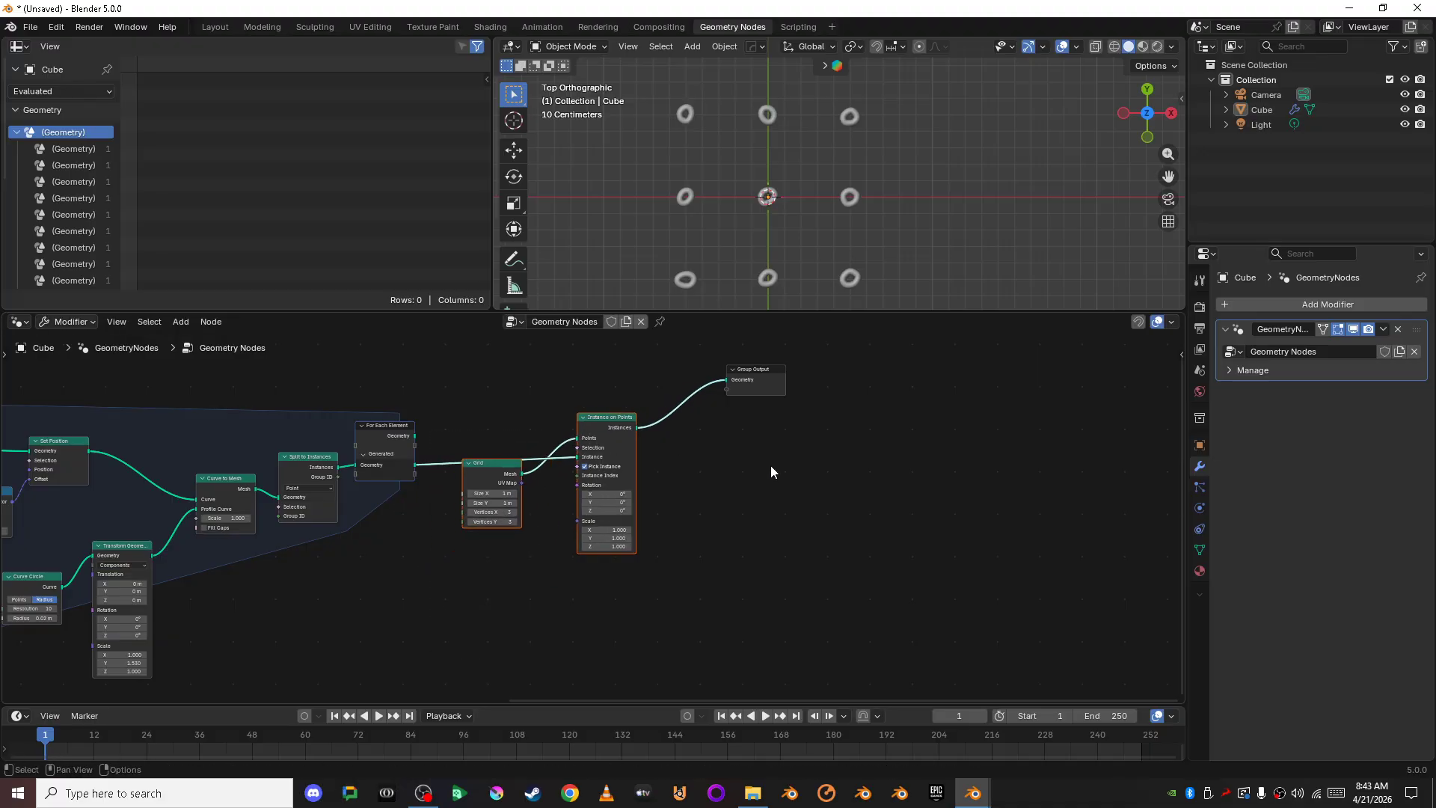
middle_click_drag(770, 471, 562, 440)
left_click_drag(561, 440, 739, 470)
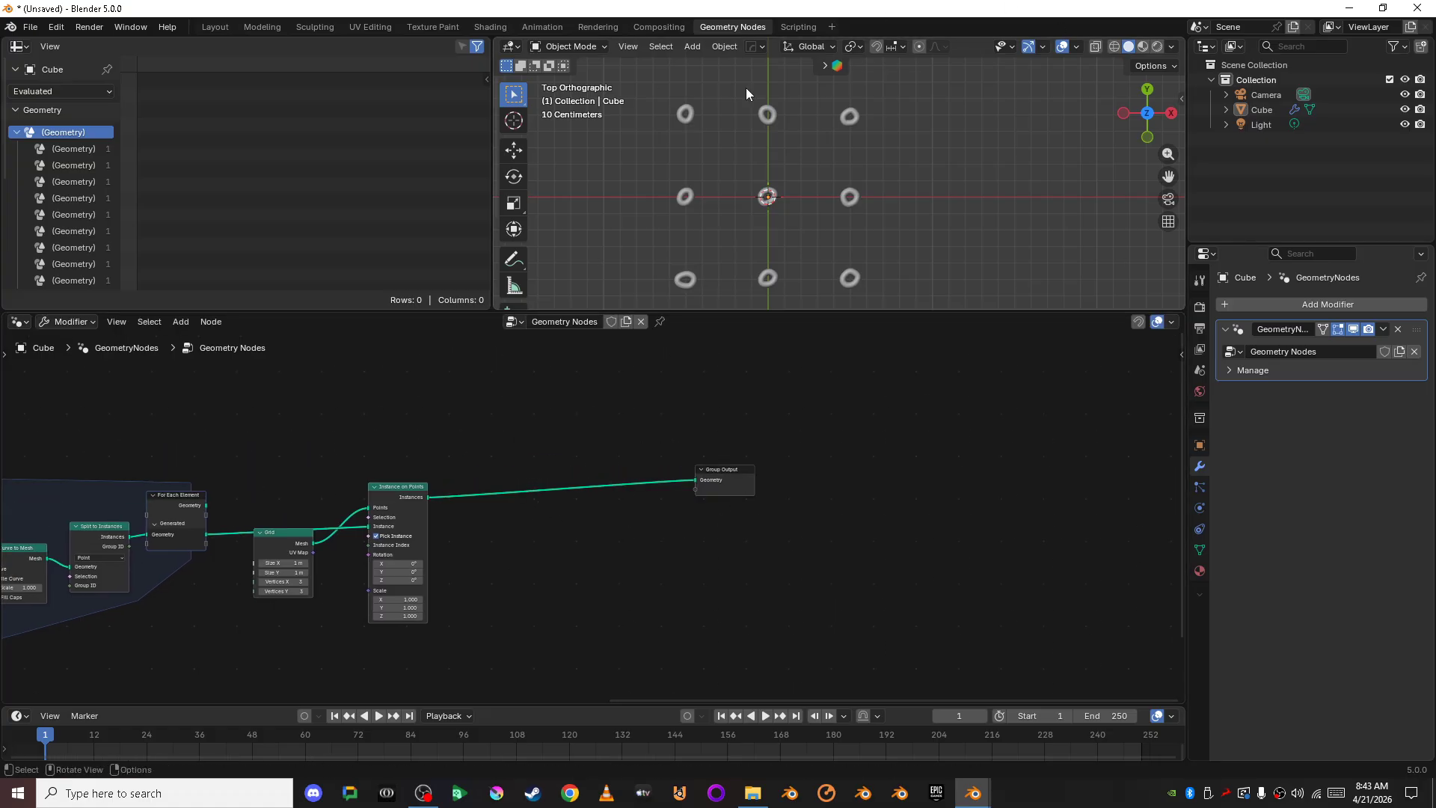
Step: Insert a Set Material node on the link between Instance on Points and Group Output
scroll(603, 577, "up", 3)
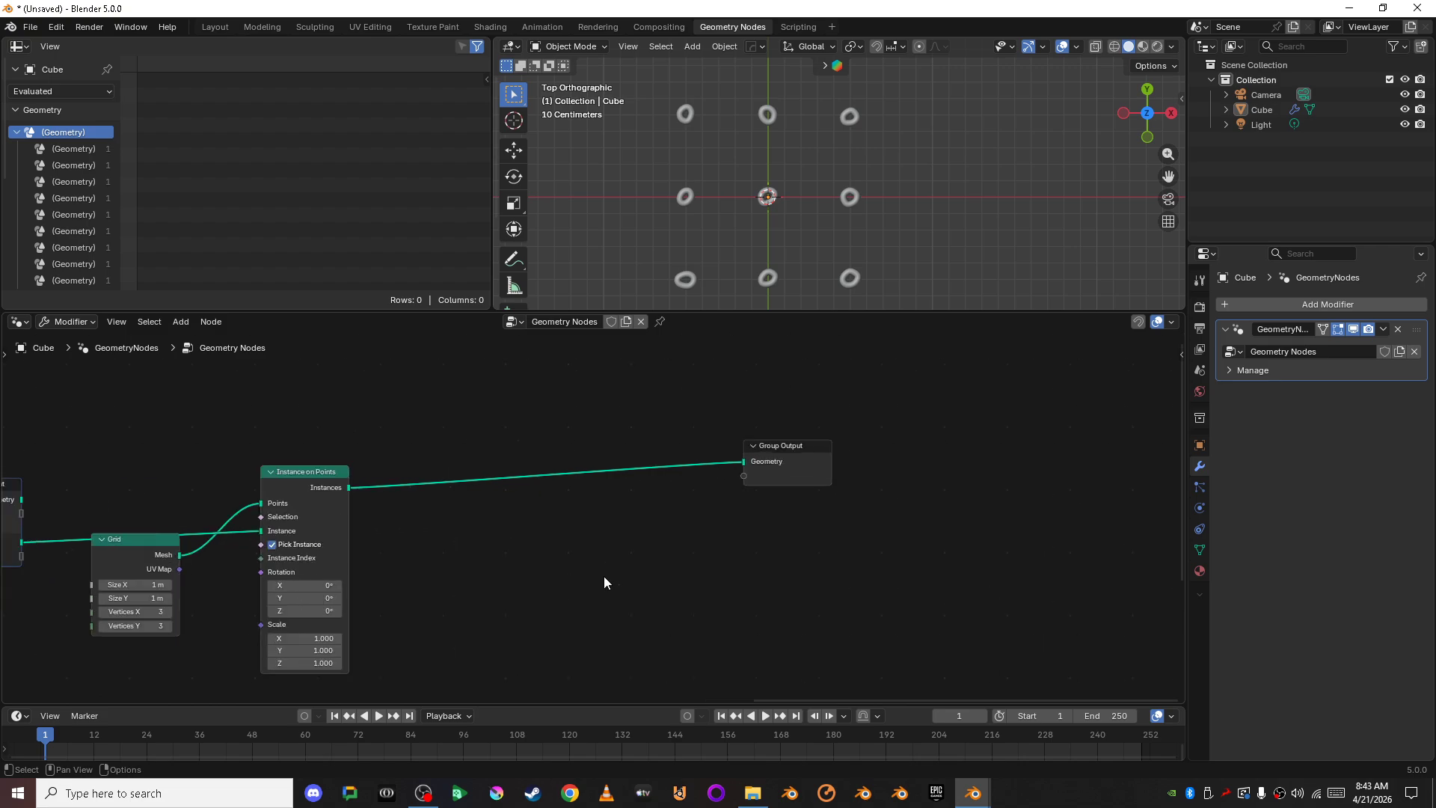
key("shift+a")
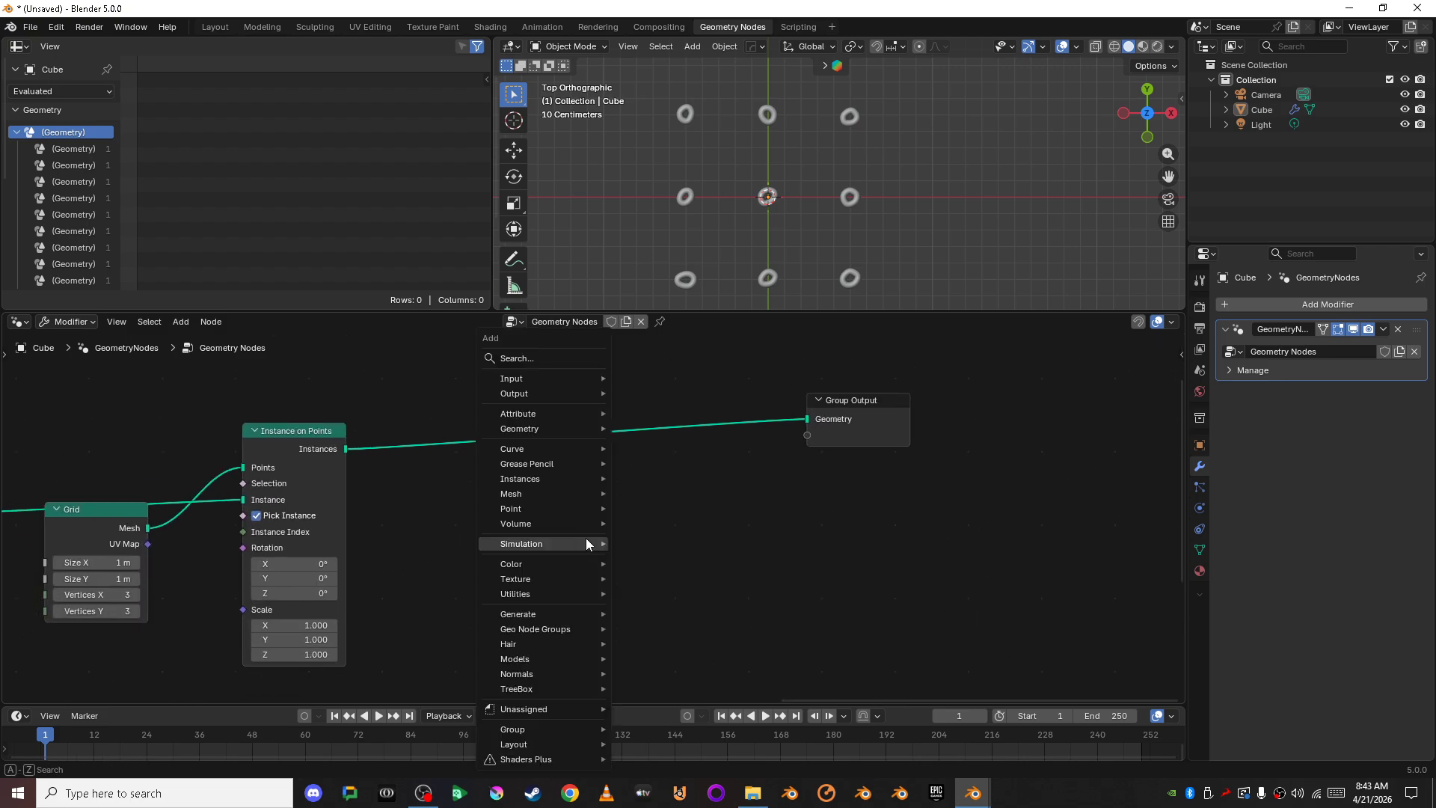
left_click(536, 359)
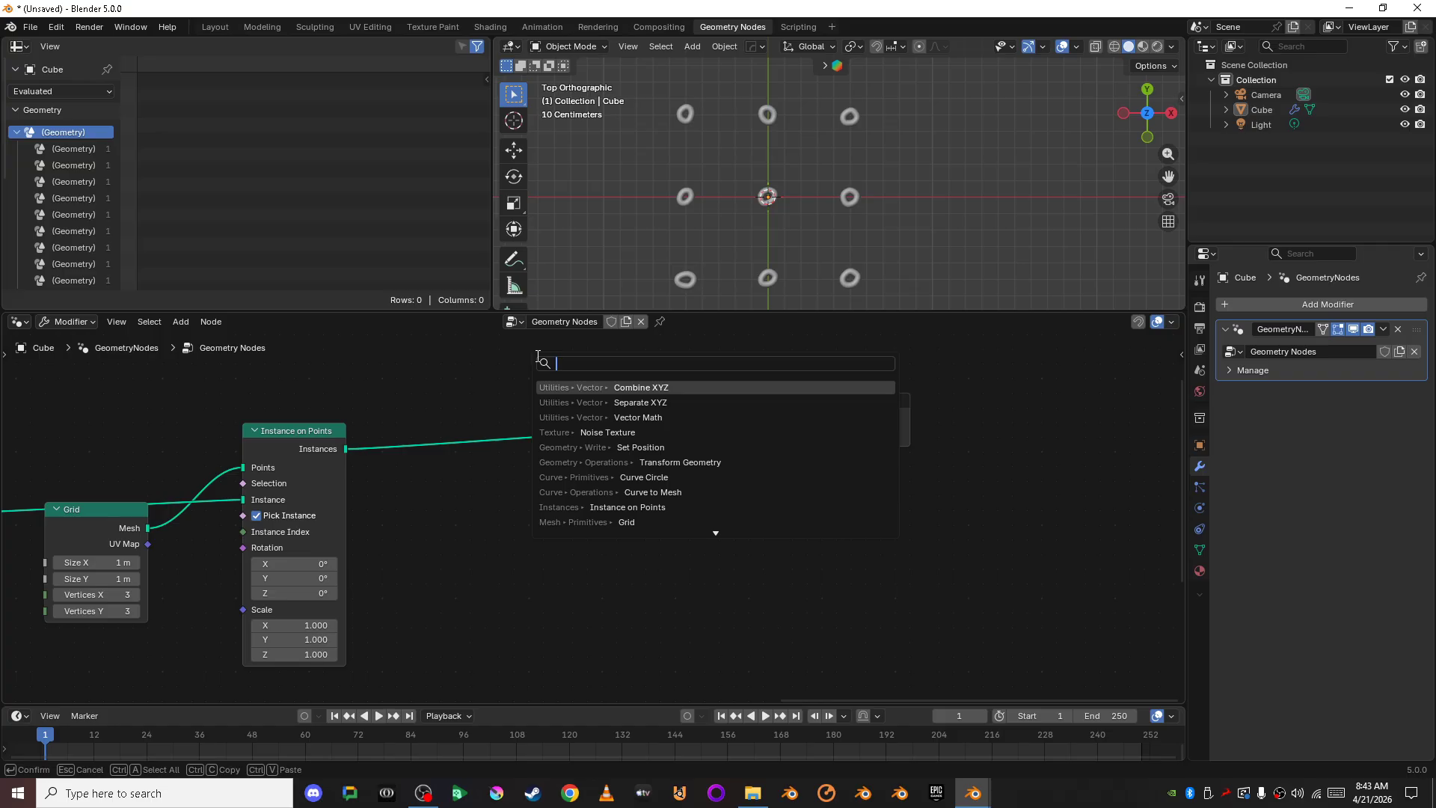
type("Set M")
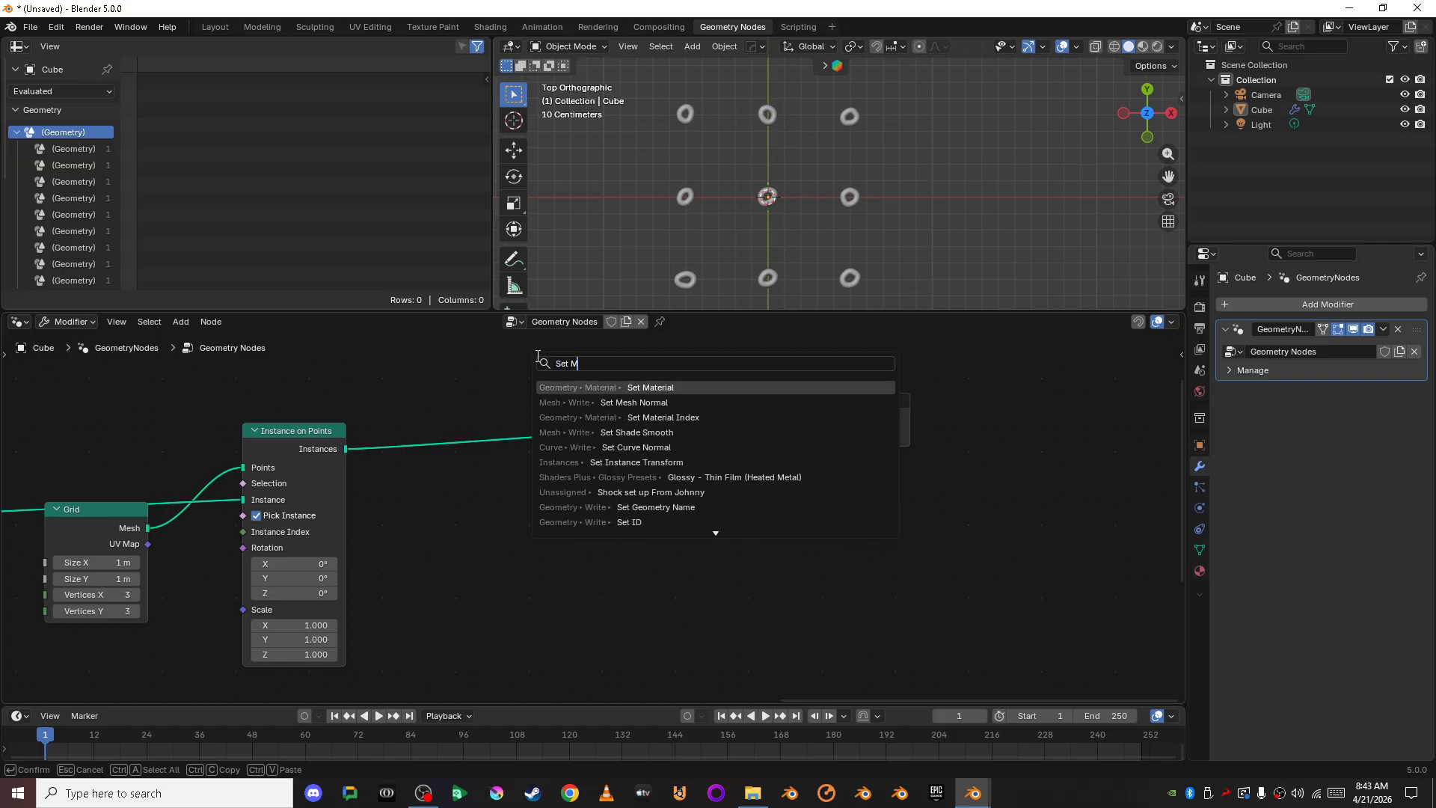
key("Return")
left_click(497, 422)
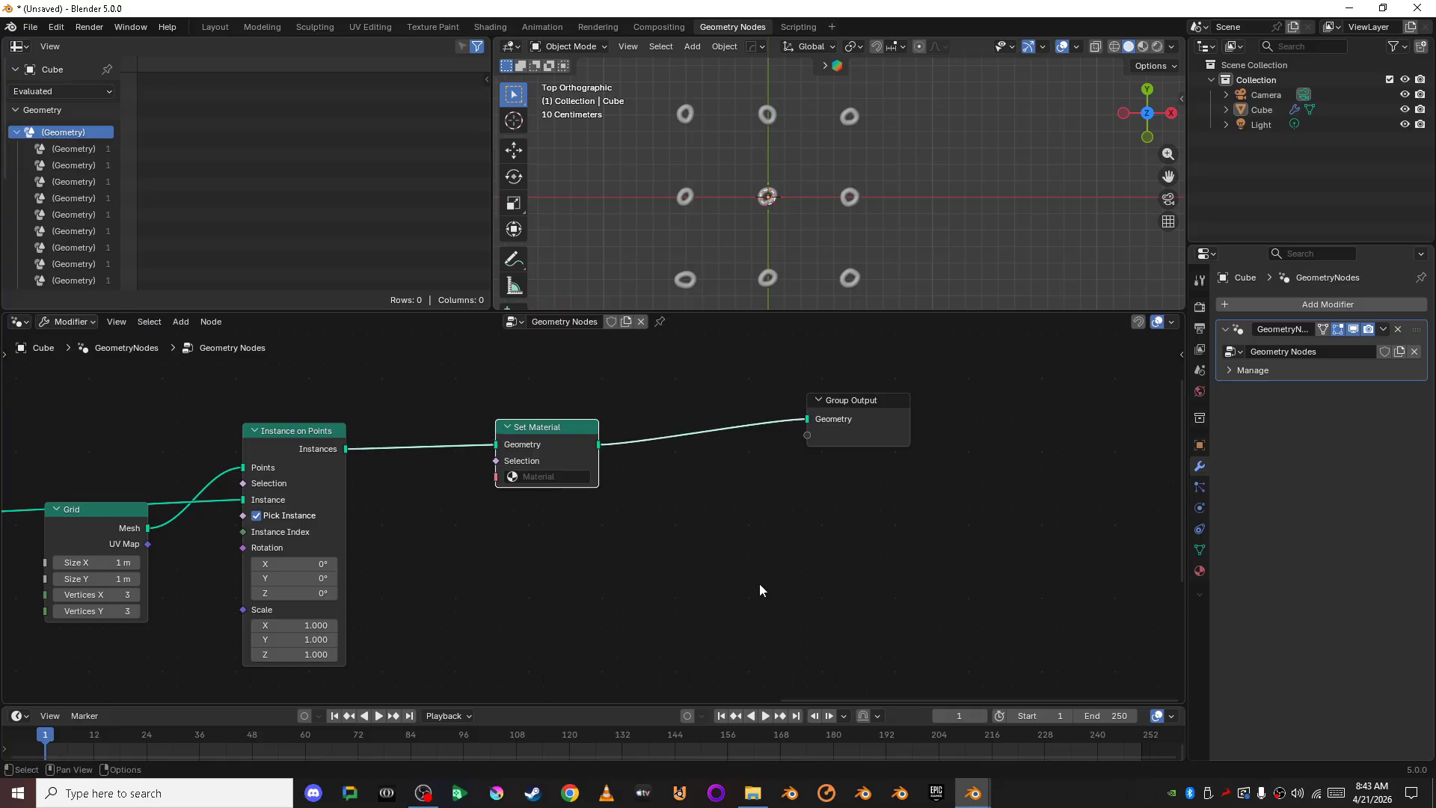
left_click(760, 590)
Step: Select the ring object in the viewport
scroll(760, 590, "up", 2)
scroll(757, 587, "down", 3)
scroll(797, 589, "up", 2)
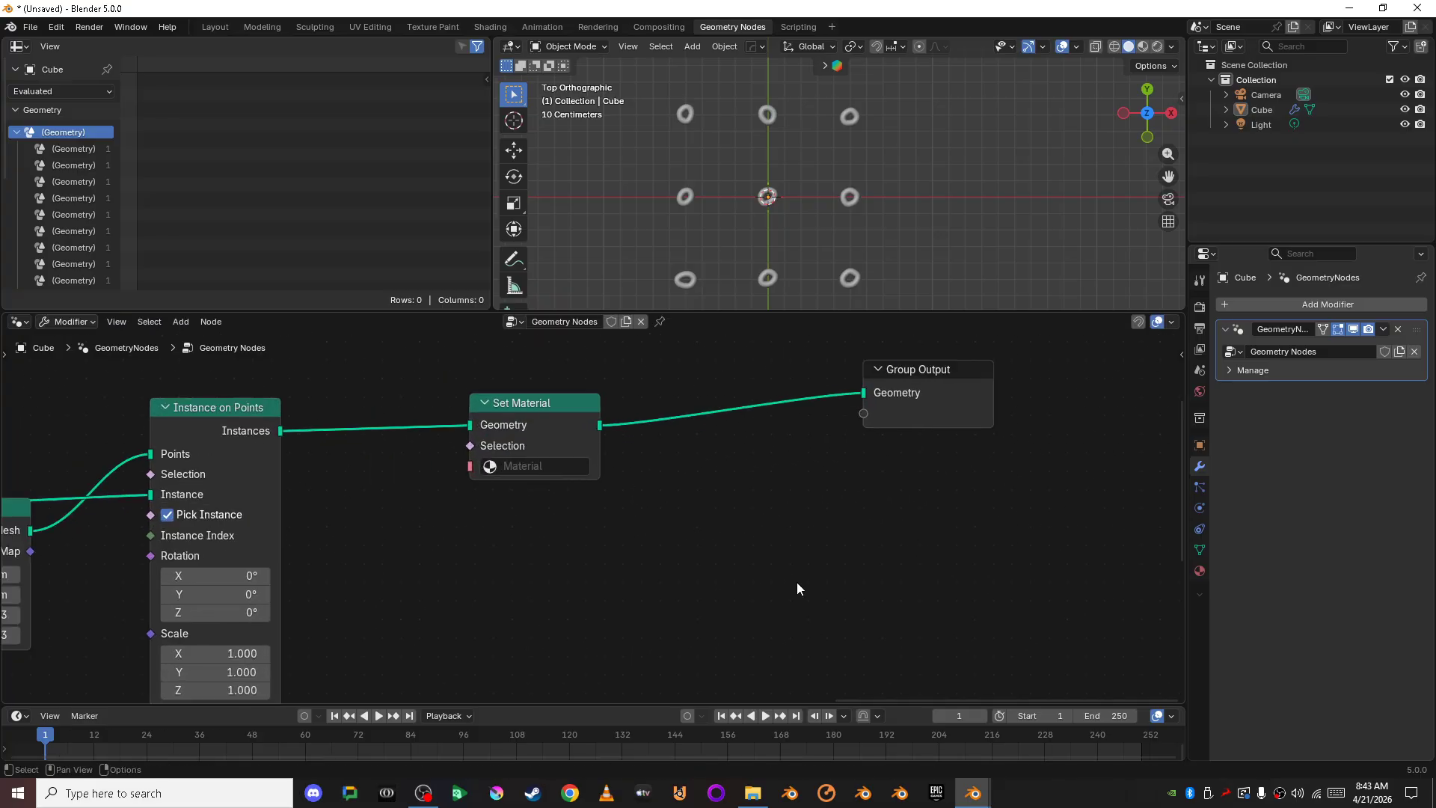
scroll(797, 582, "up", 1)
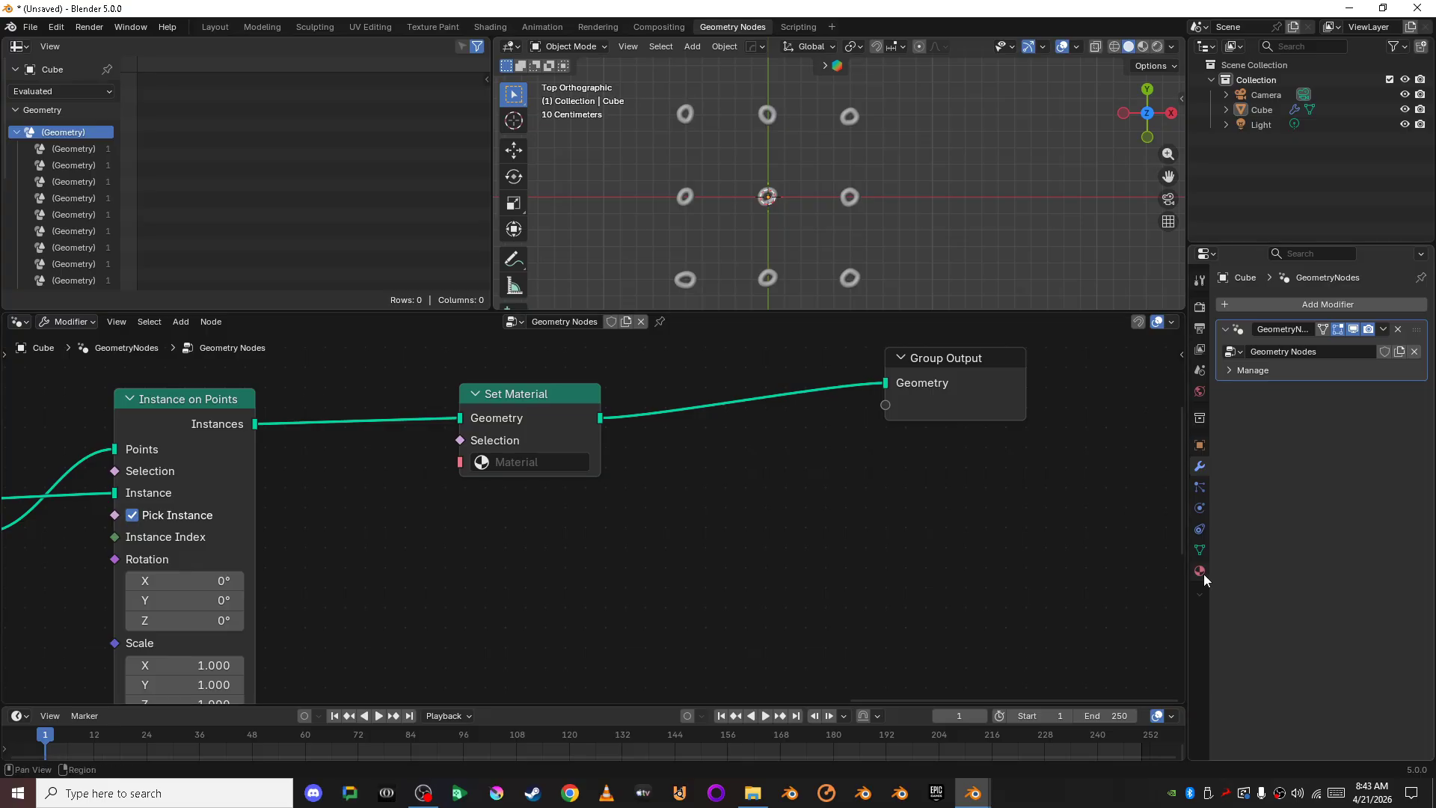
left_click(858, 207)
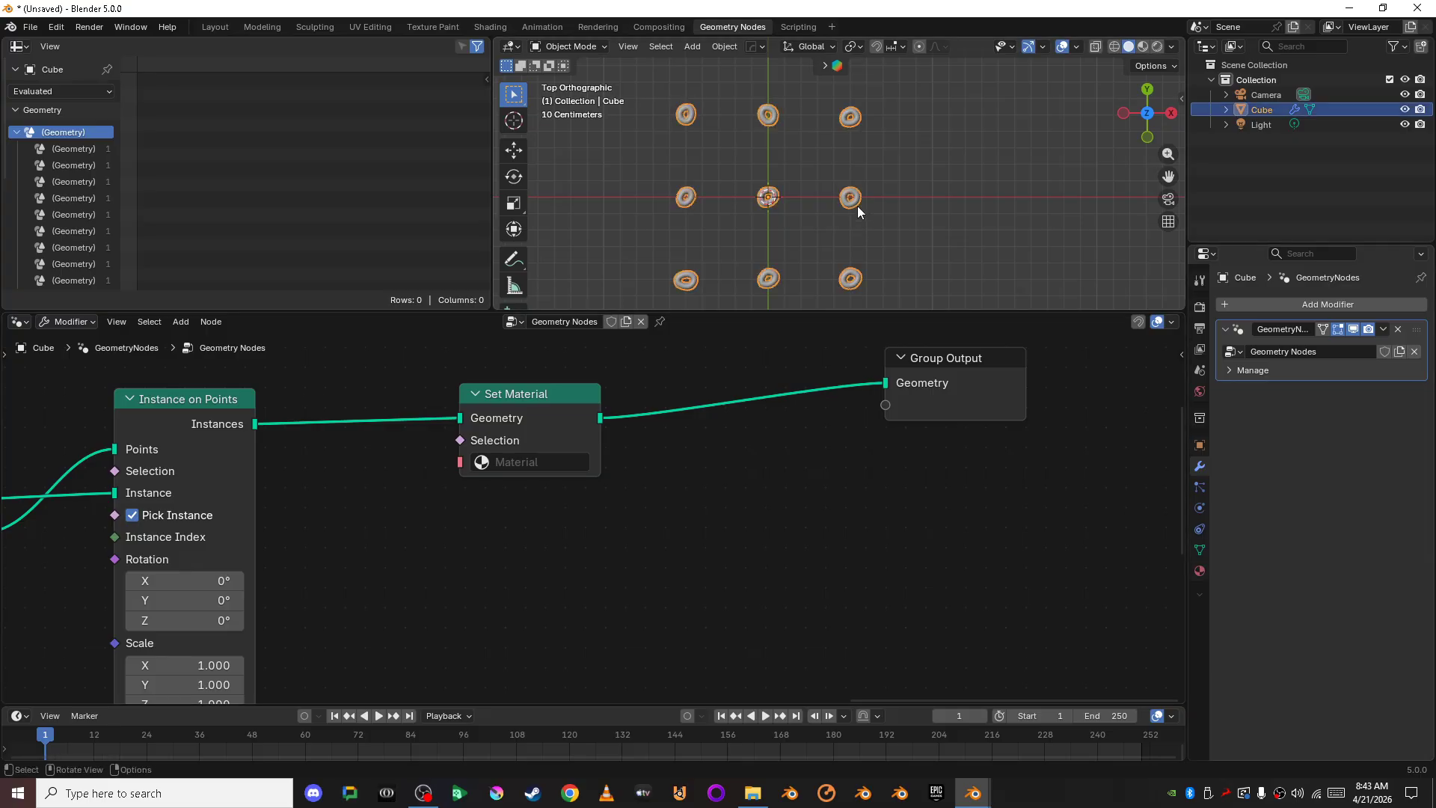
Step: Assign the existing material to the Set Material node and rename that material "Random Colour"
left_click(538, 467)
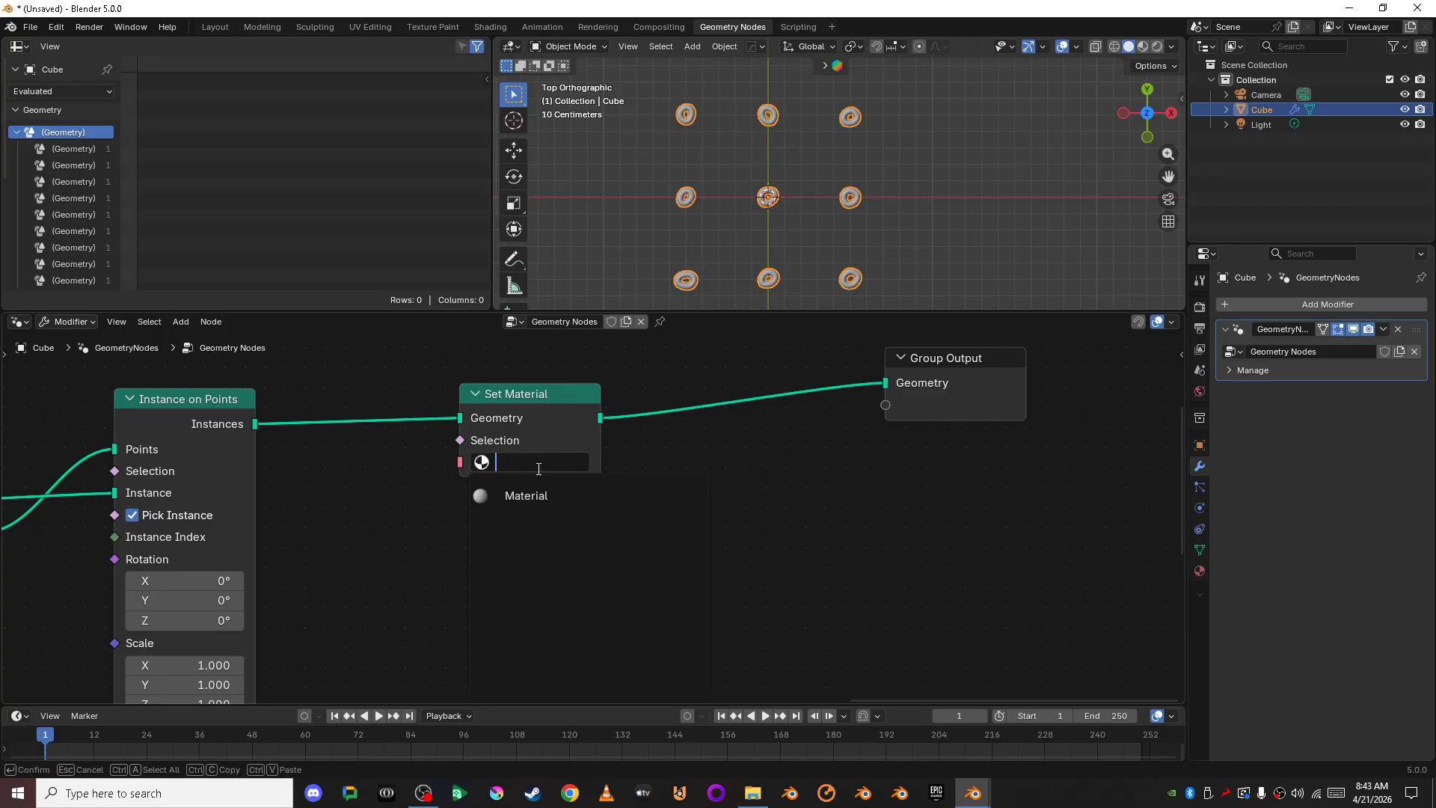
left_click(534, 496)
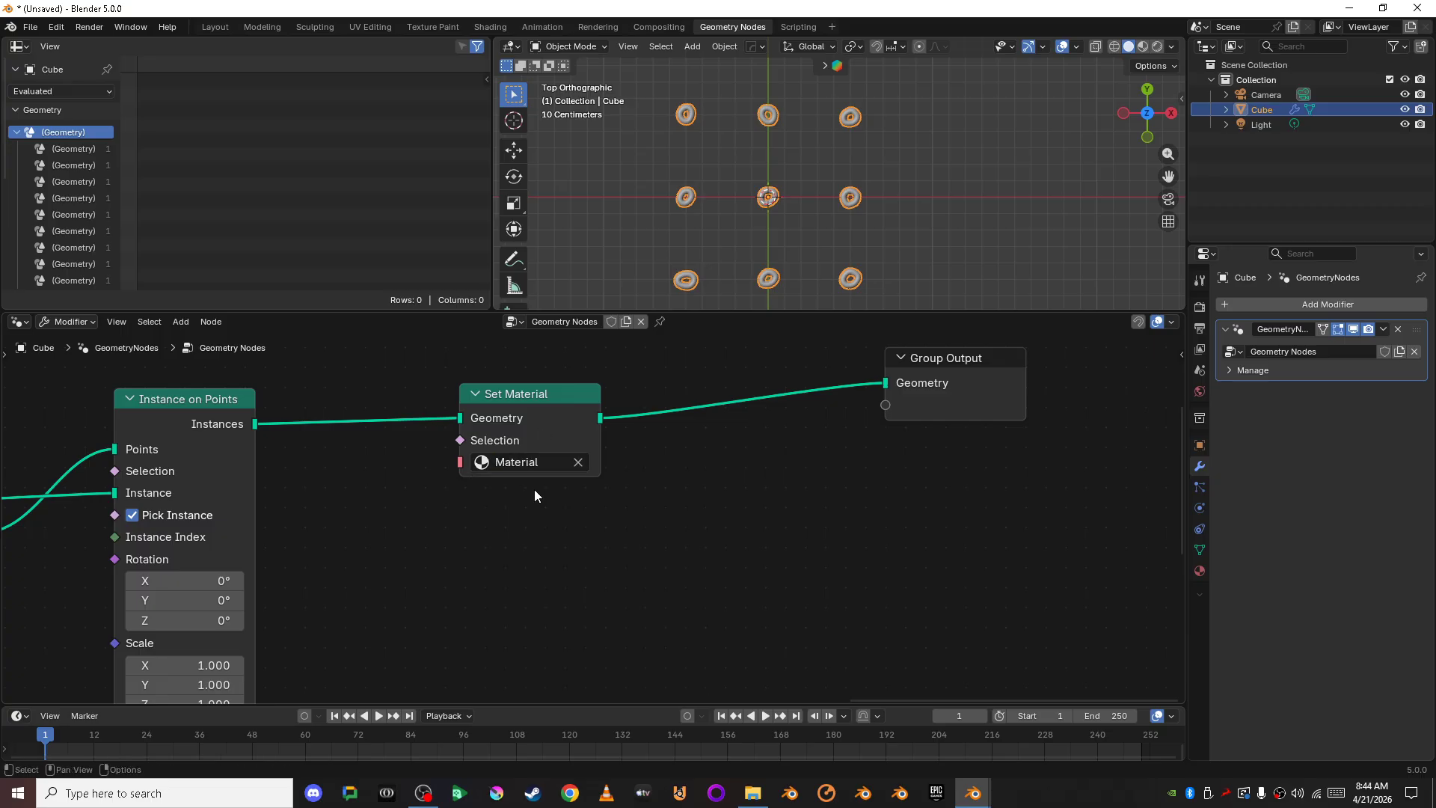
left_click(1199, 571)
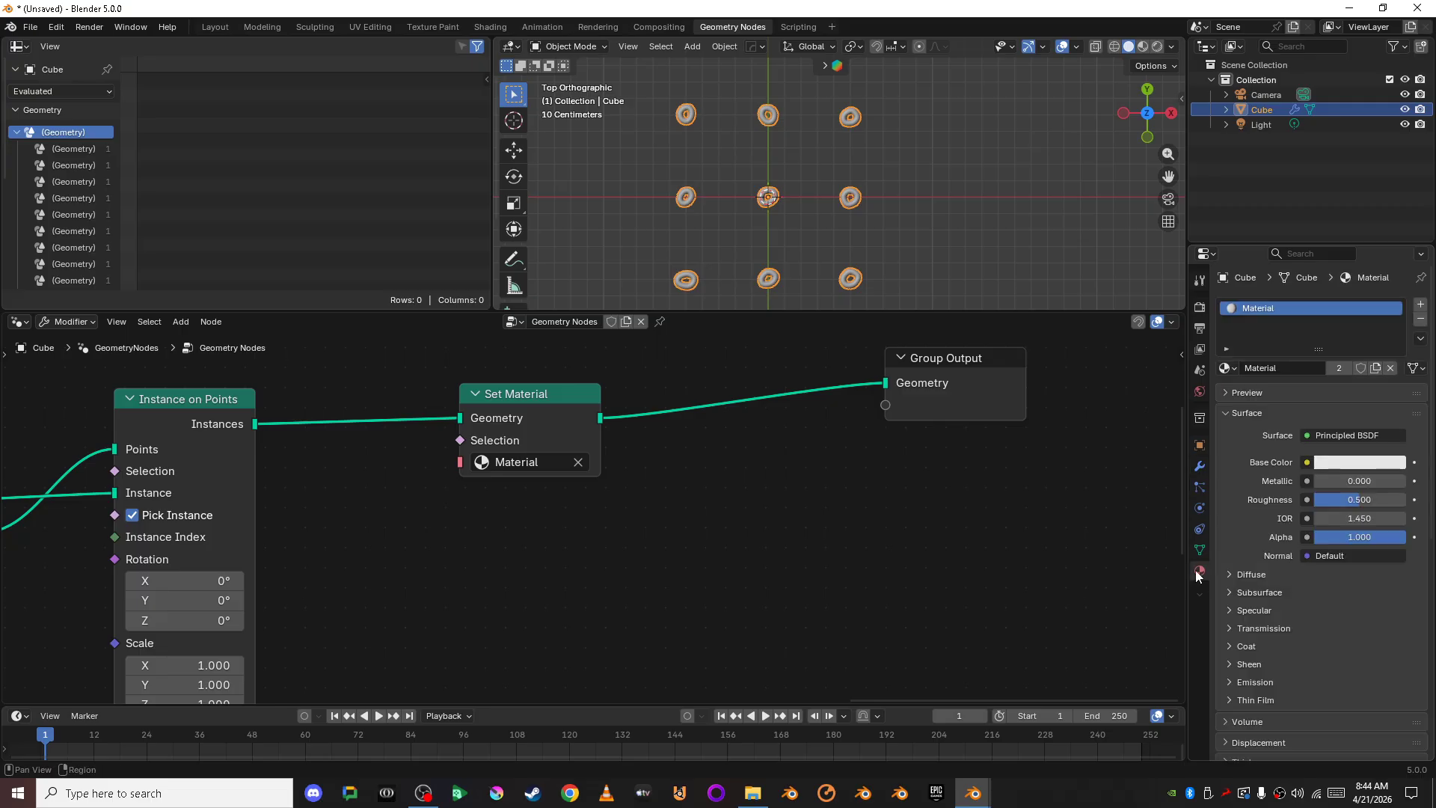
double_click(1296, 312)
key("BackSpace")
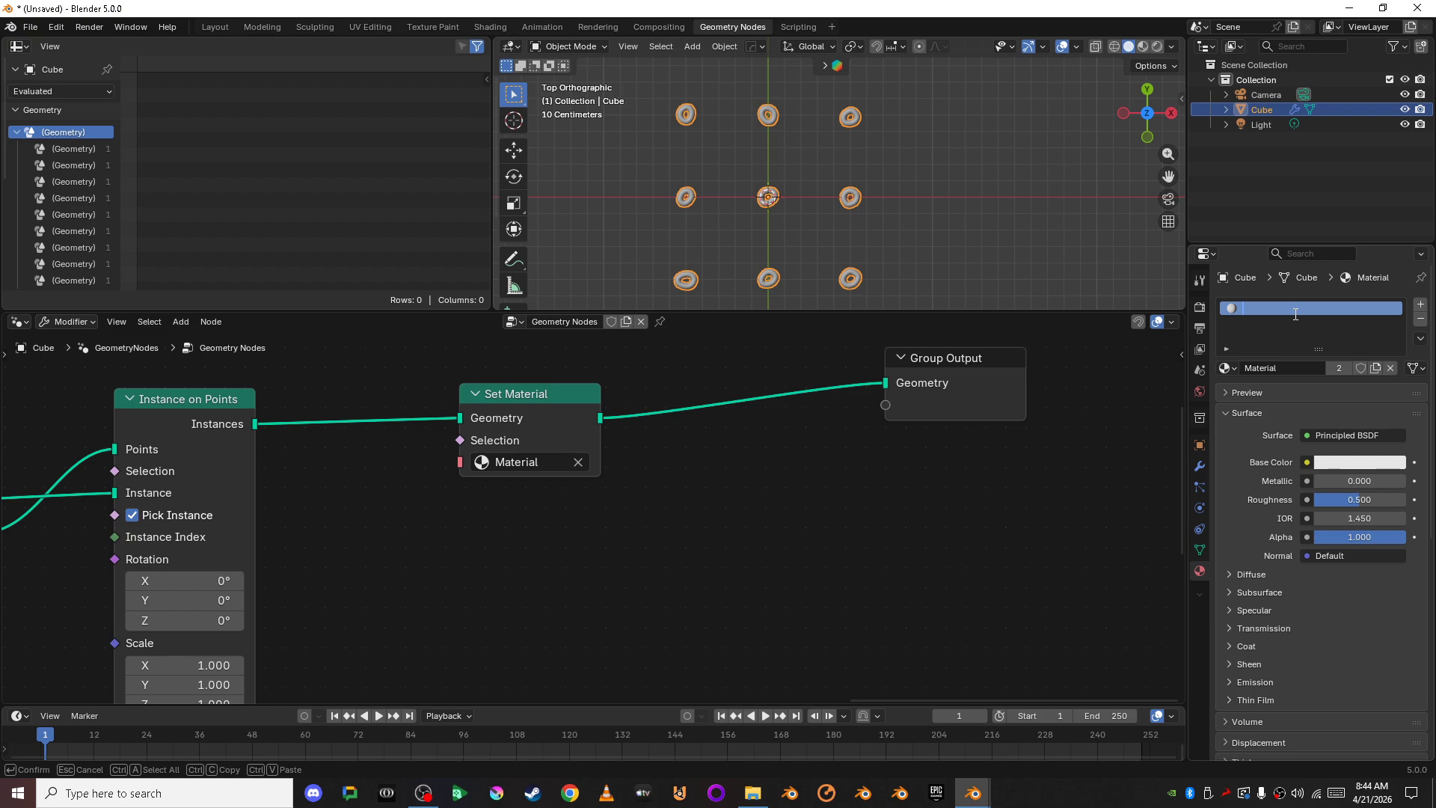
type("Random Colour")
key("Return")
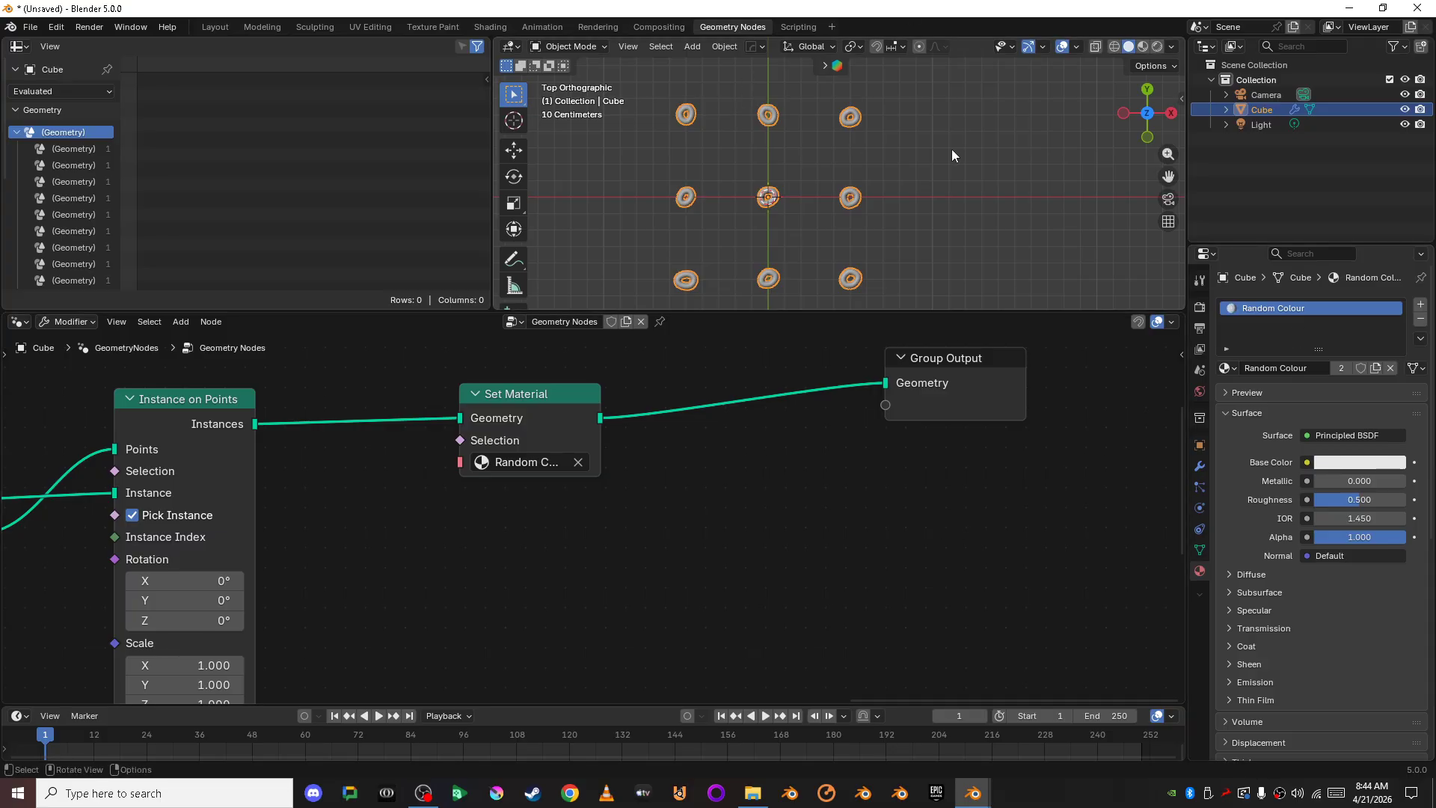
Step: Switch the viewport to Material Preview shading and tint the material's base color pale pinkish purple, #E2CBE7FF
left_click(1143, 47)
left_click(903, 177)
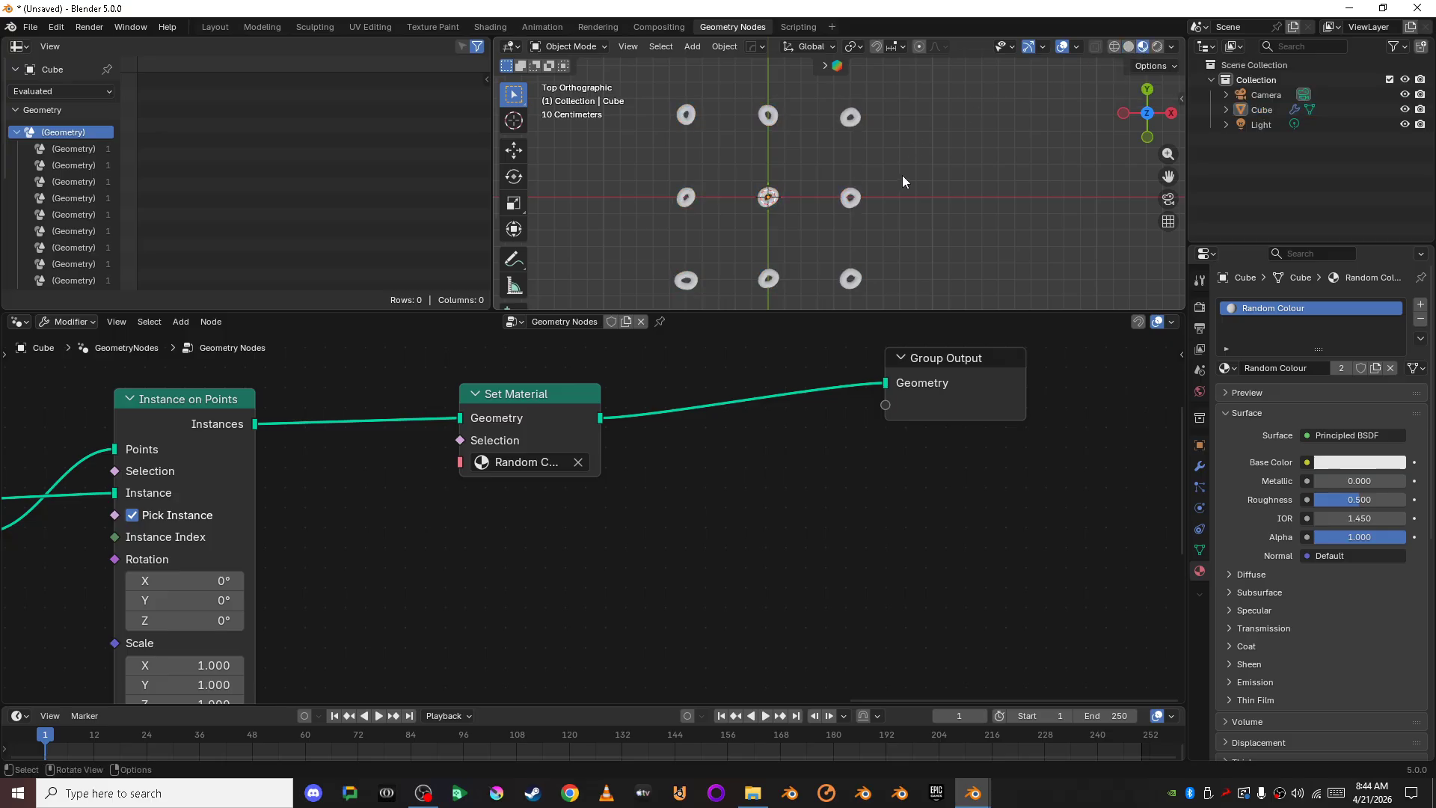
scroll(903, 177, "up", 4)
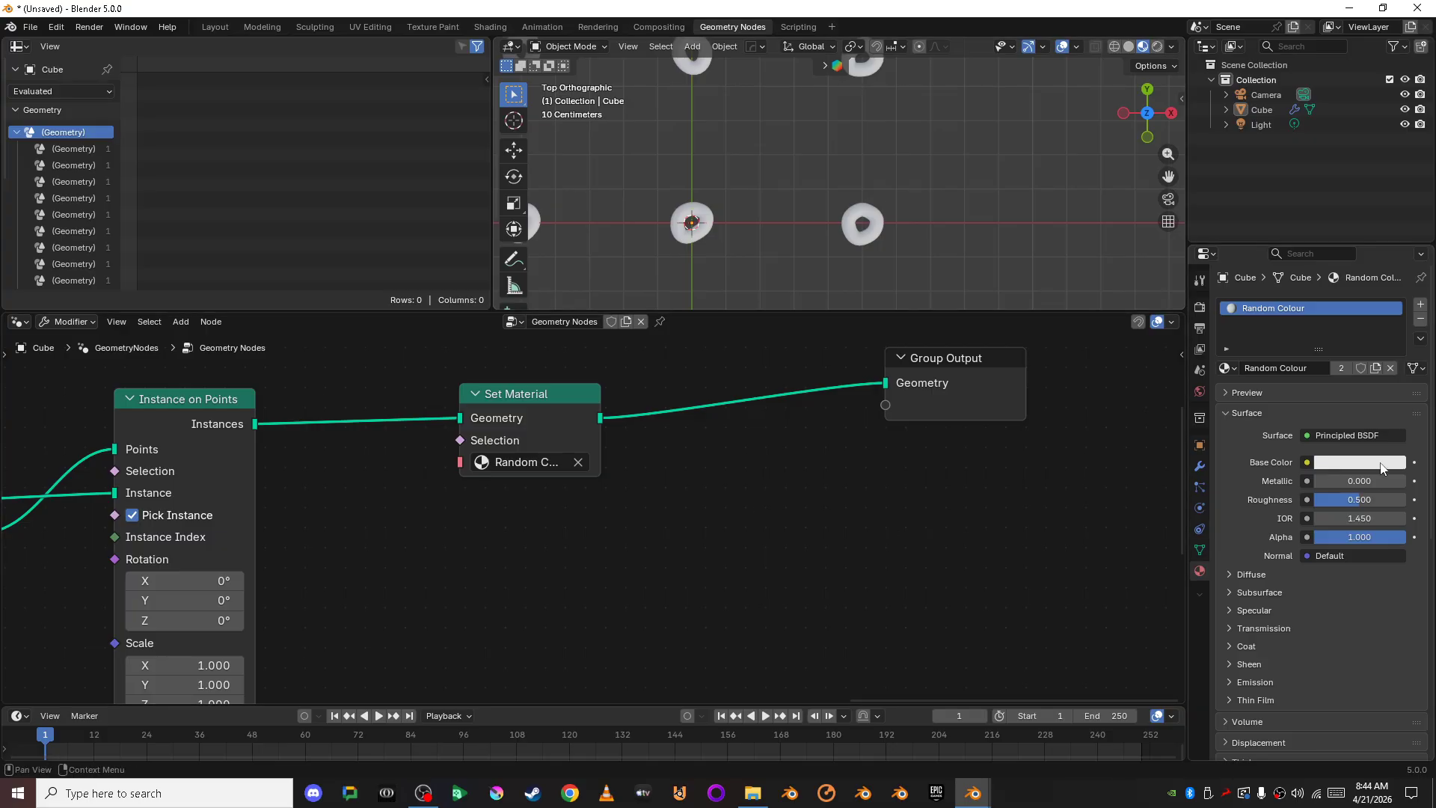
left_click(1360, 462)
left_click_drag(1331, 303, 1331, 262)
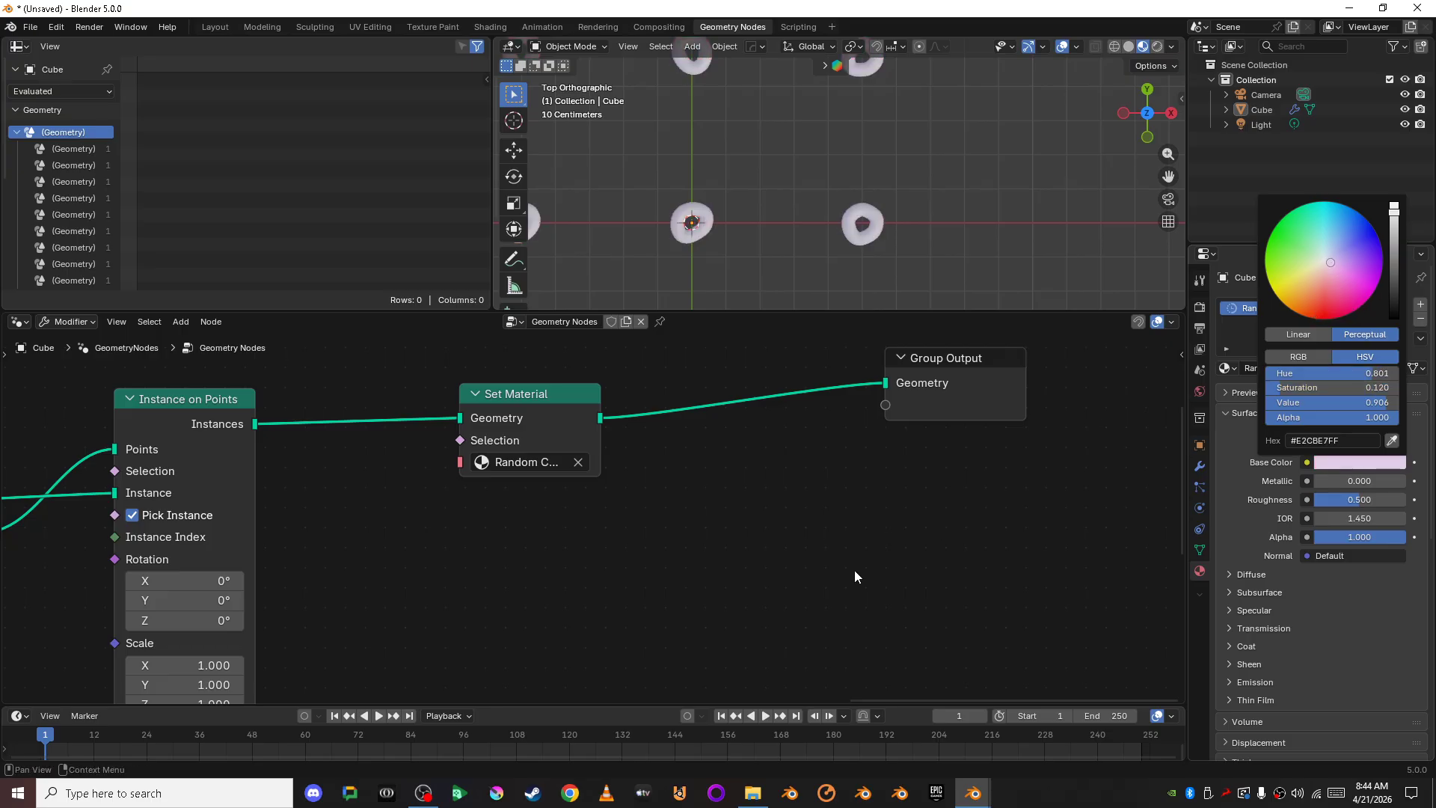
scroll(680, 519, "down", 5)
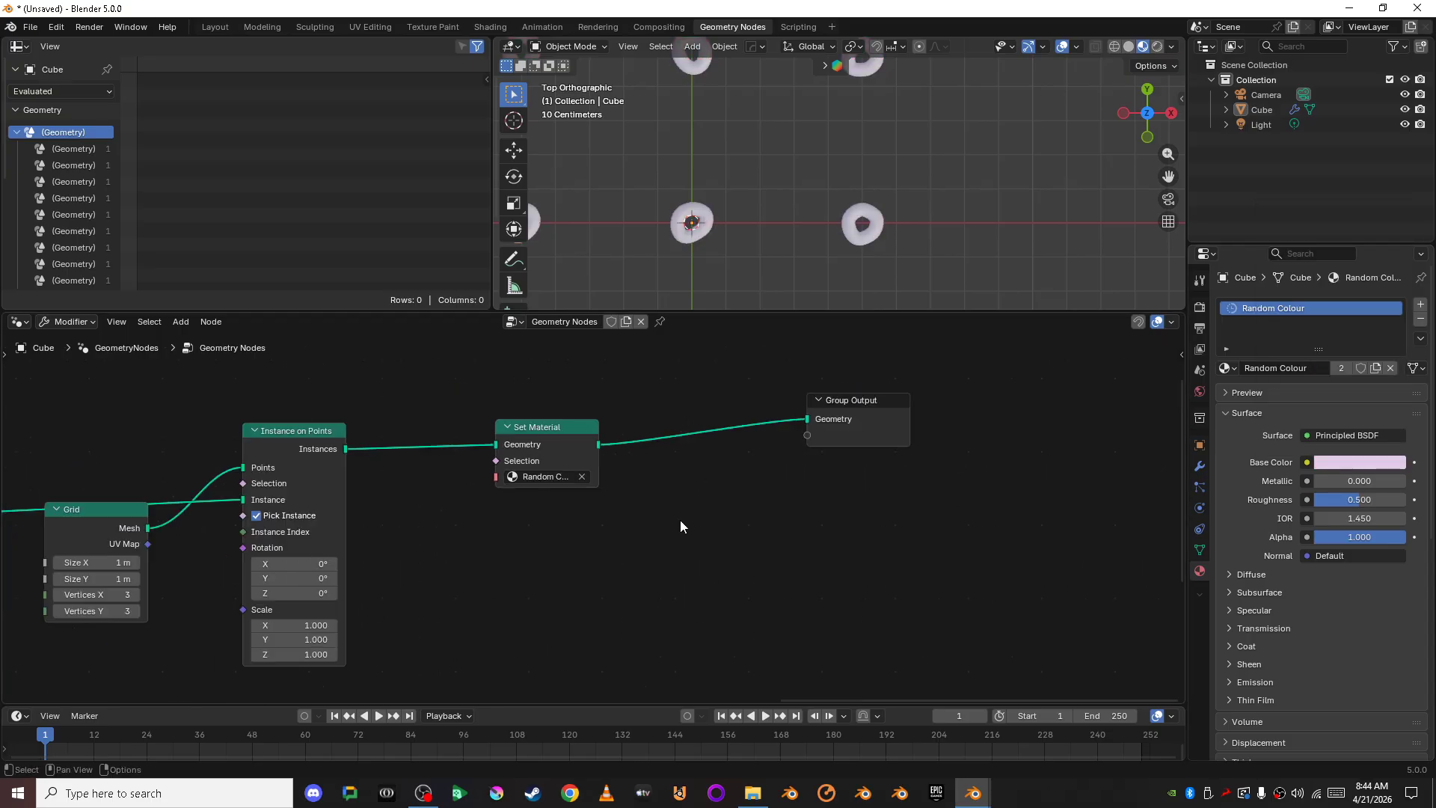
Step: Open the Shading workspace and add an Object Info node beside the Principled BSDF in the Random Colour material
left_click(488, 27)
left_click(480, 572)
scroll(480, 572, "down", 5)
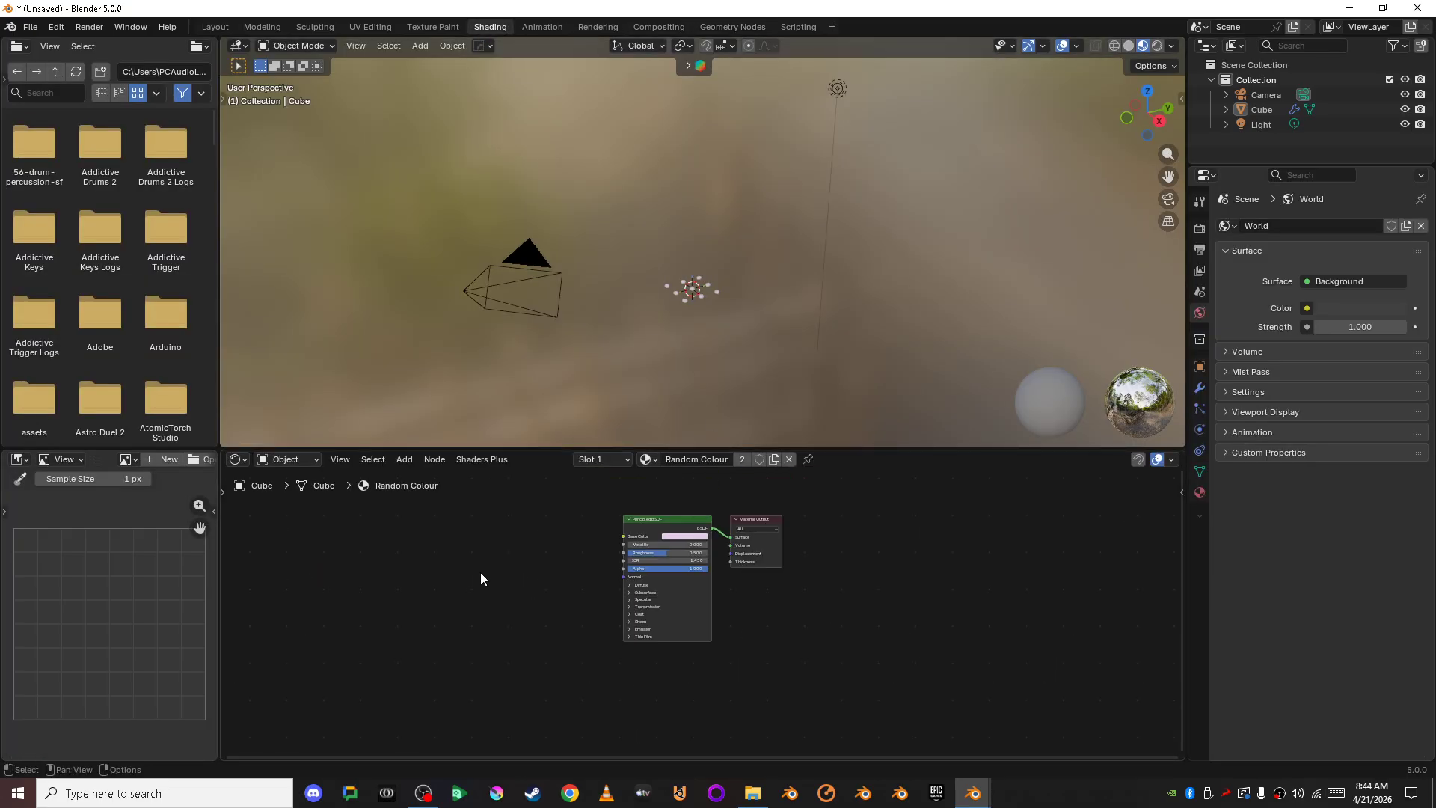
scroll(627, 585, "up", 7)
middle_click_drag(480, 572, 638, 579)
scroll(638, 579, "up", 3)
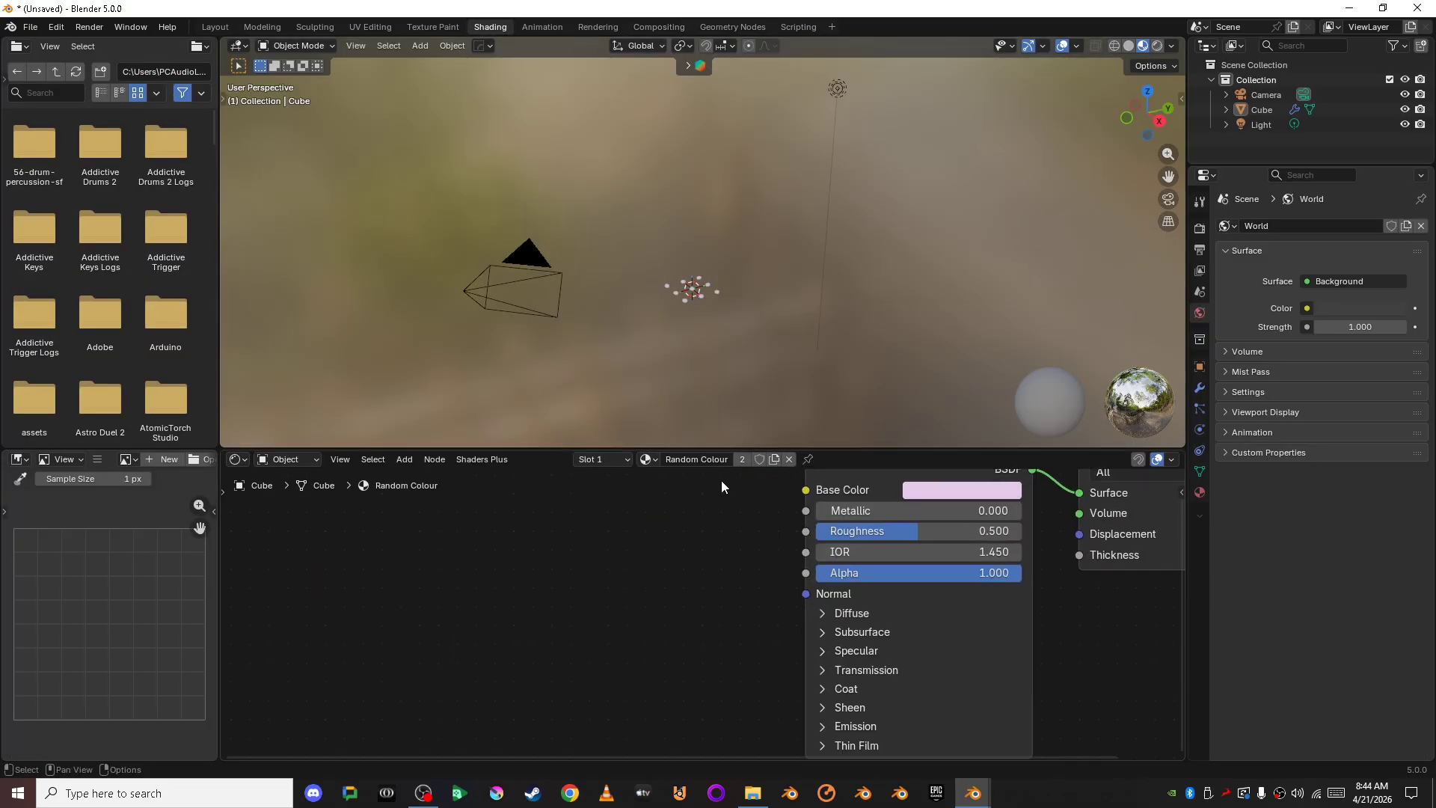
key("shift+a")
left_click(658, 542)
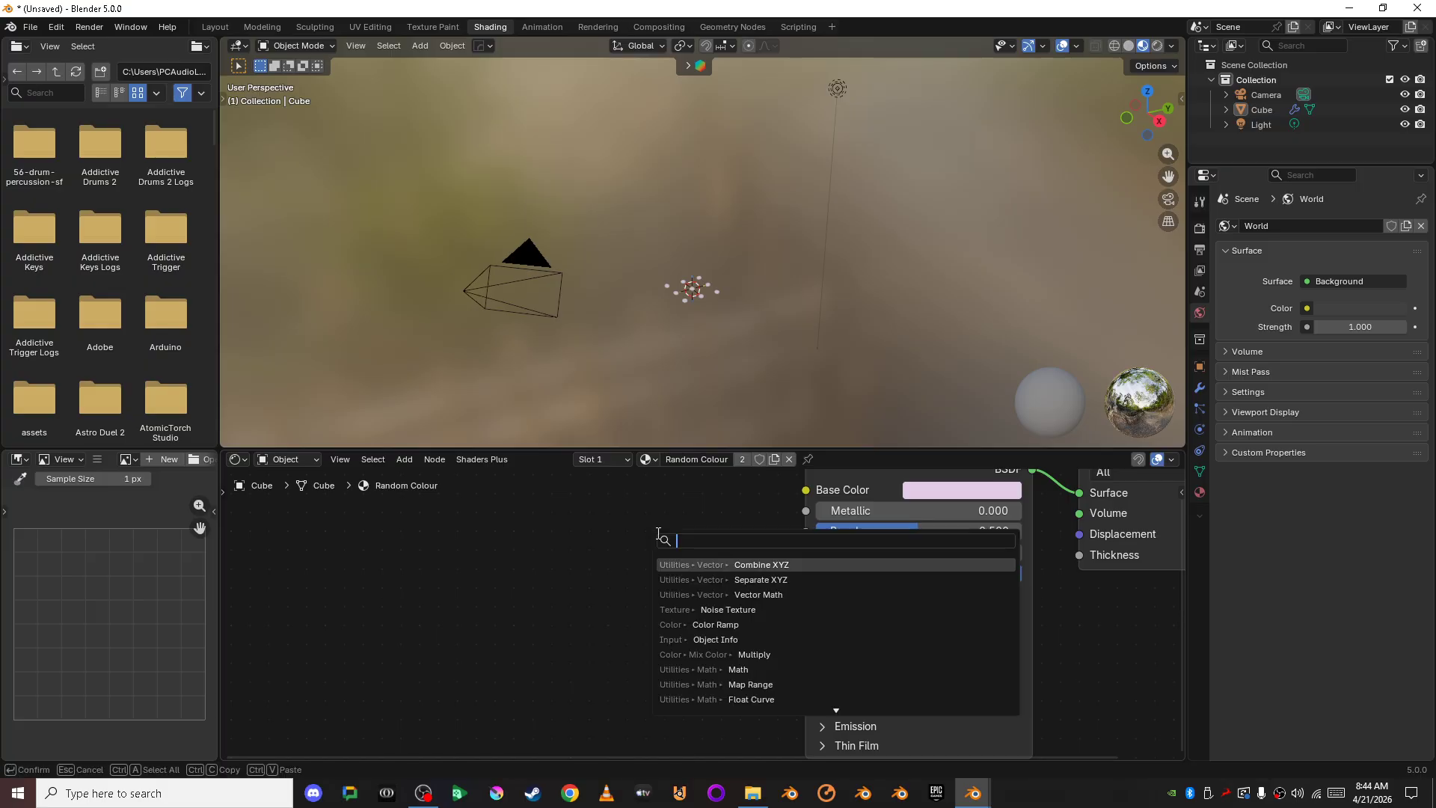
type("ob")
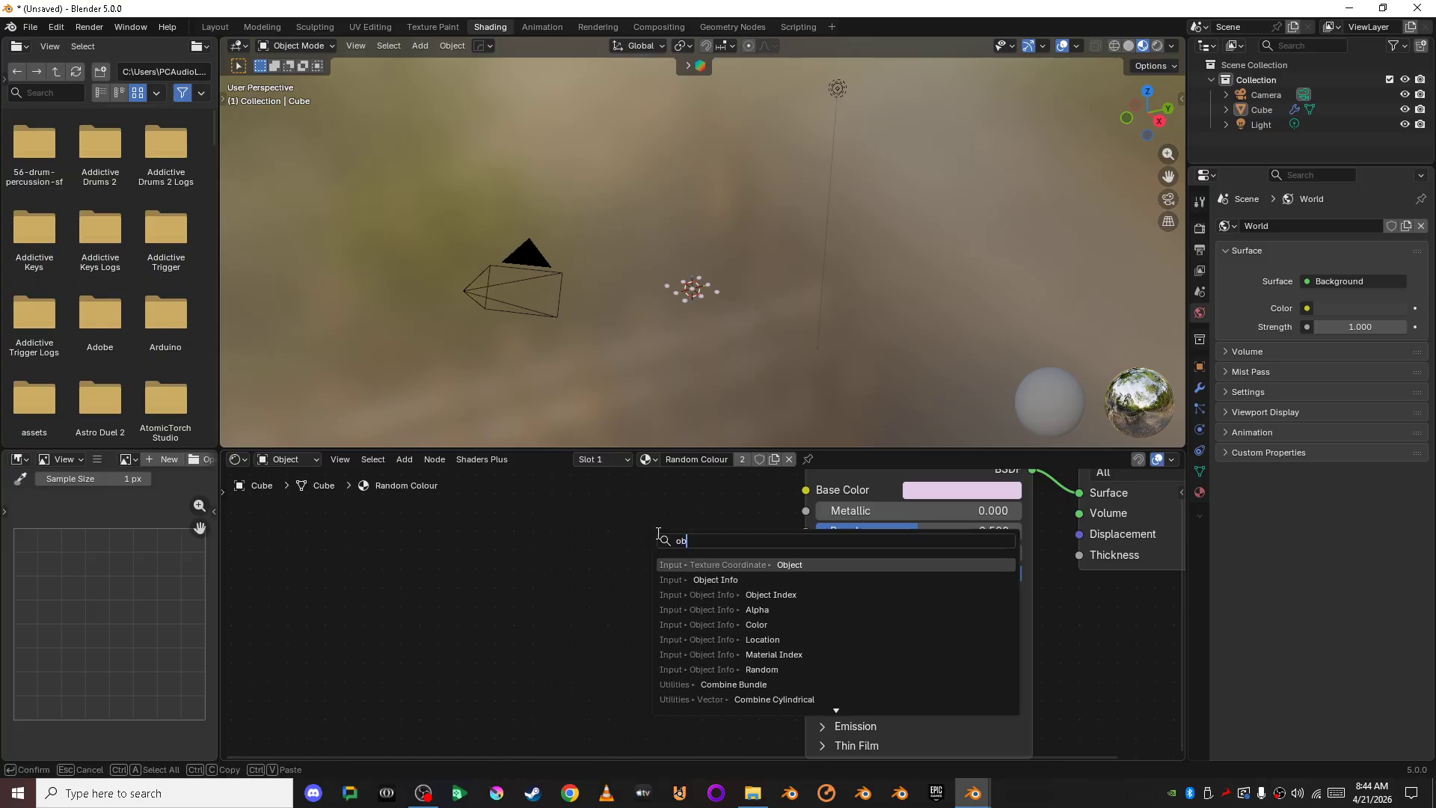
left_click(692, 580)
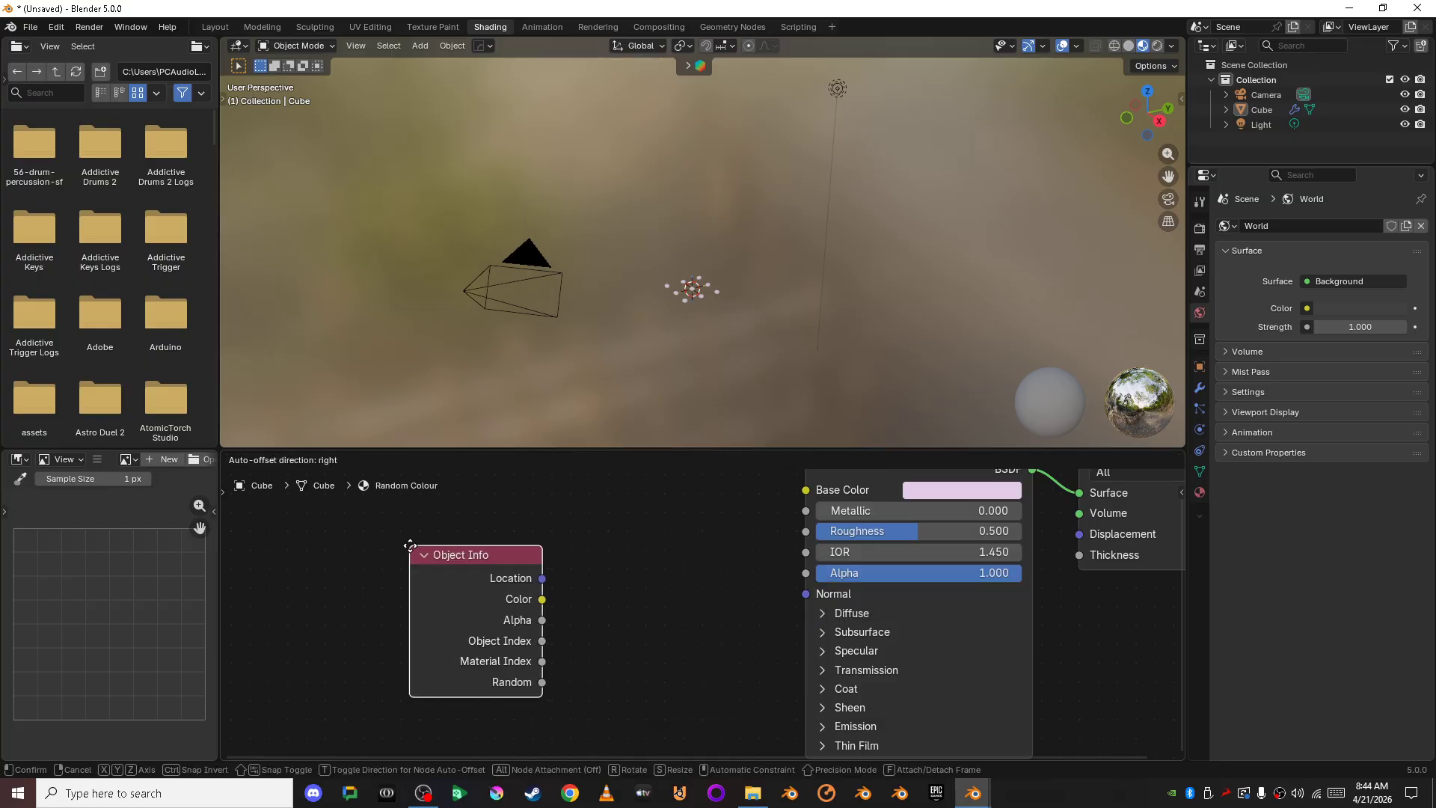
left_click(346, 527)
Step: Add a Color Ramp node with its Factor fed by the Object Info node's Color output
mouse_move(420, 545)
left_mouse_down()
mouse_move(337, 538)
mouse_move(447, 552)
left_mouse_up()
type("C")
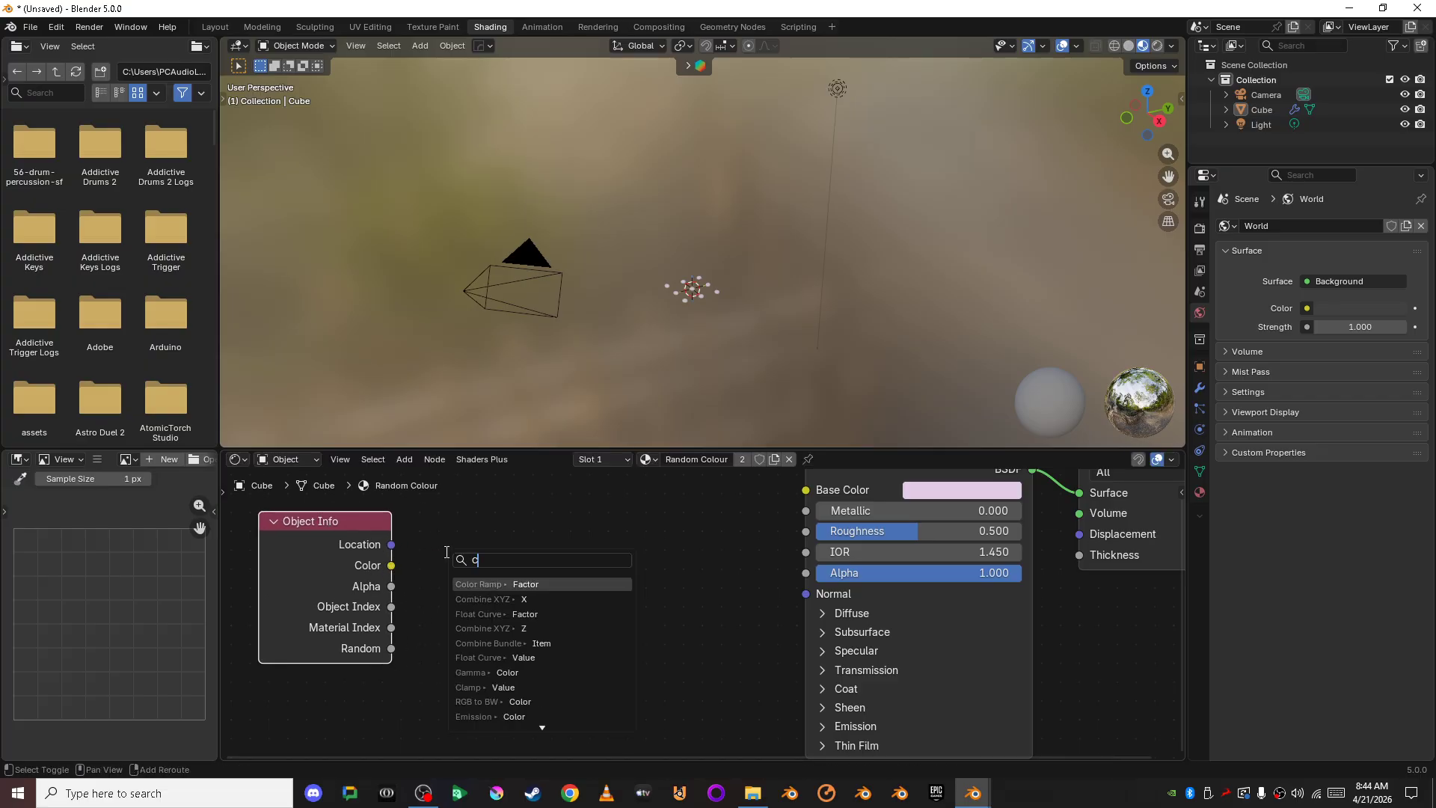
type("olour Ramp")
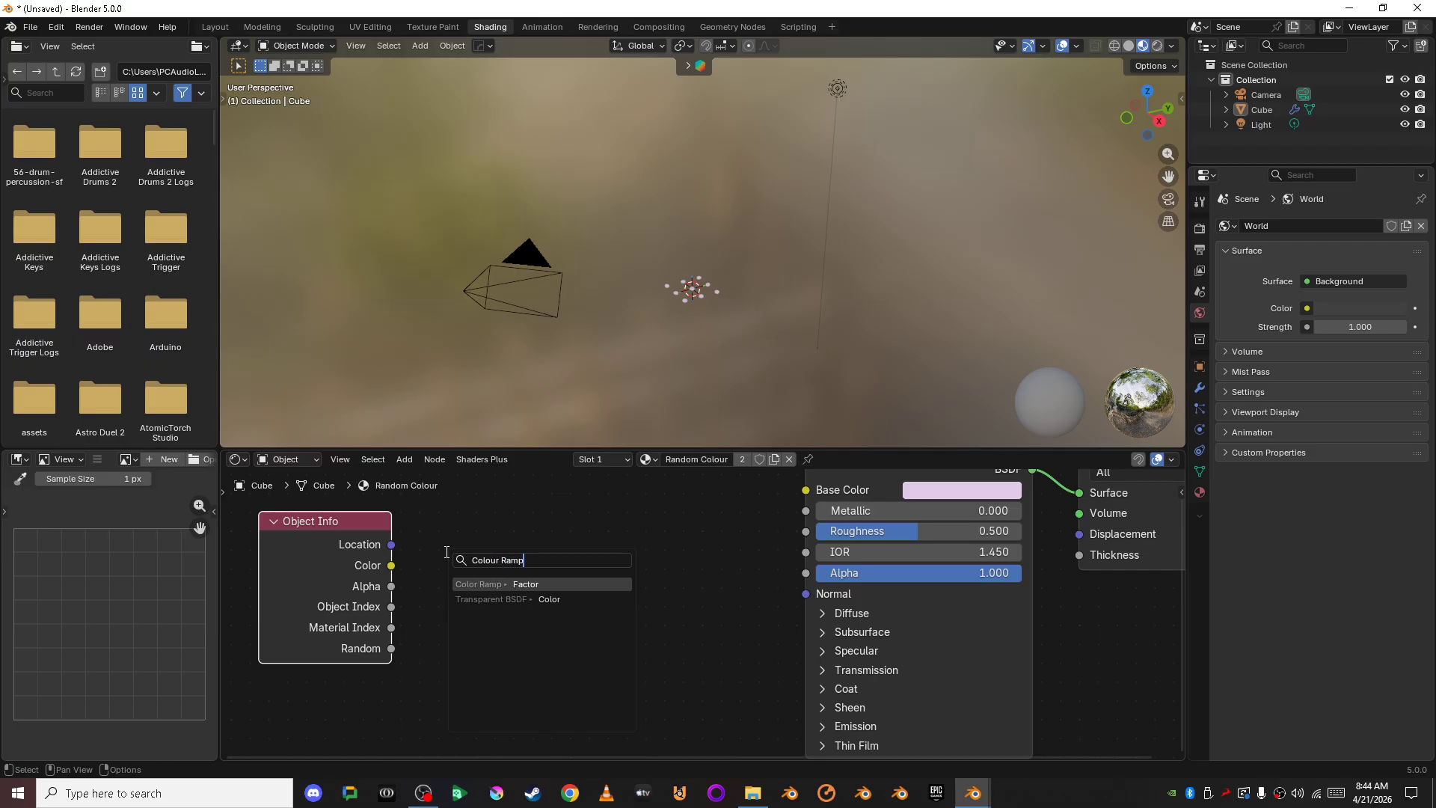
key("Return")
left_click(441, 520)
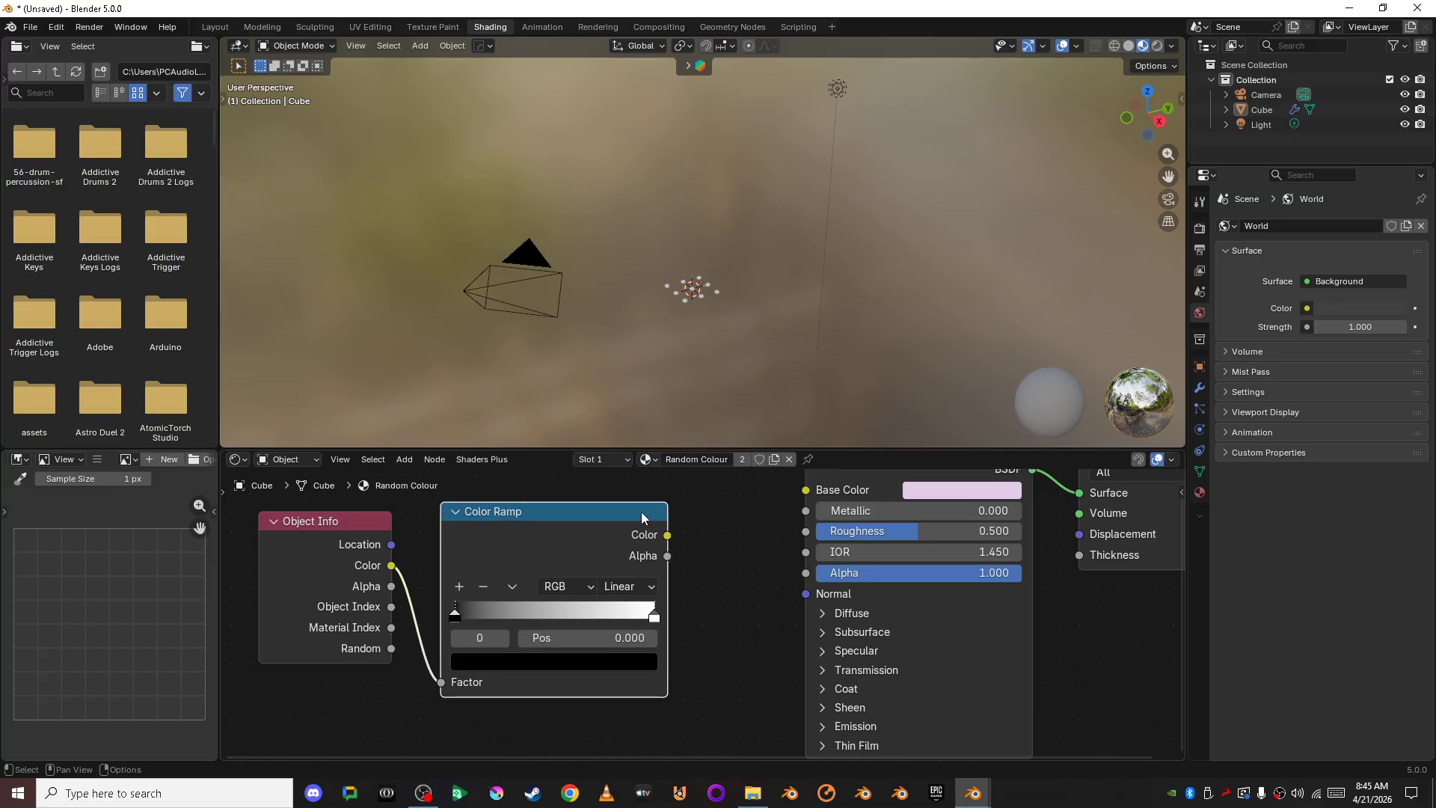
Step: Connect the Color Ramp's Color output to the Principled BSDF's Base Color and view the rings from the top
left_click_drag(665, 535, 806, 580)
scroll(830, 412, "up", 5)
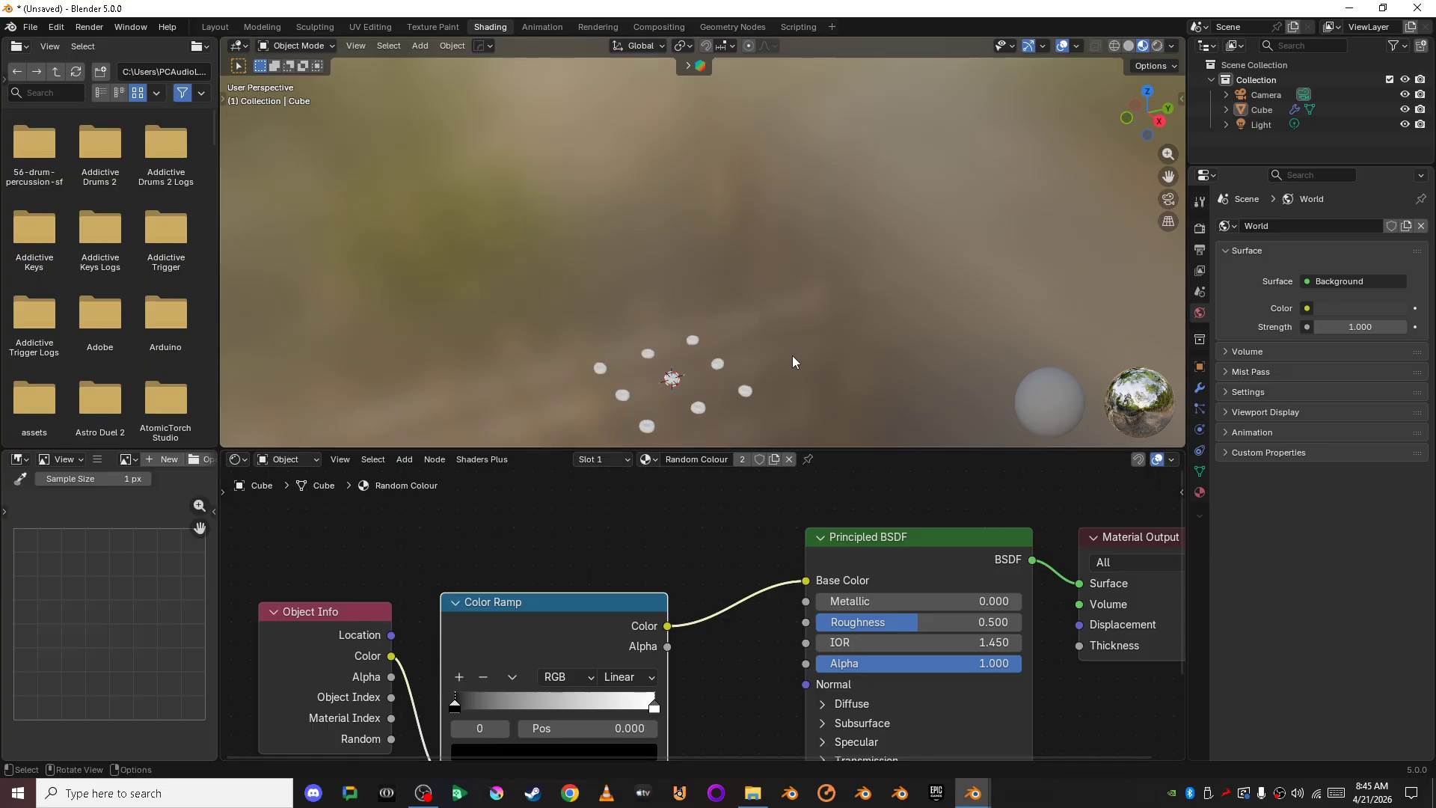
scroll(801, 294, "up", 5)
middle_click_drag(805, 289, 730, 361)
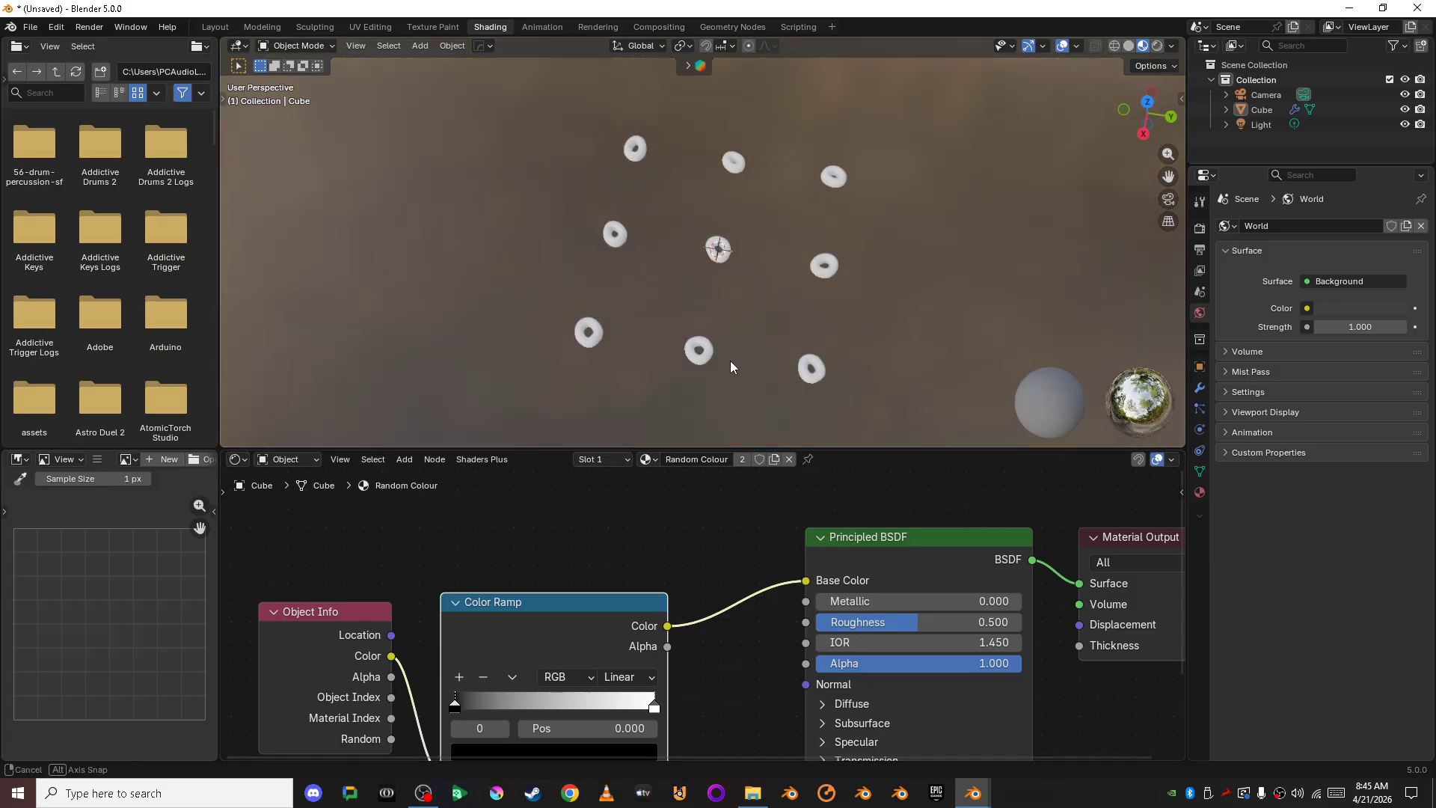
left_click(1148, 102)
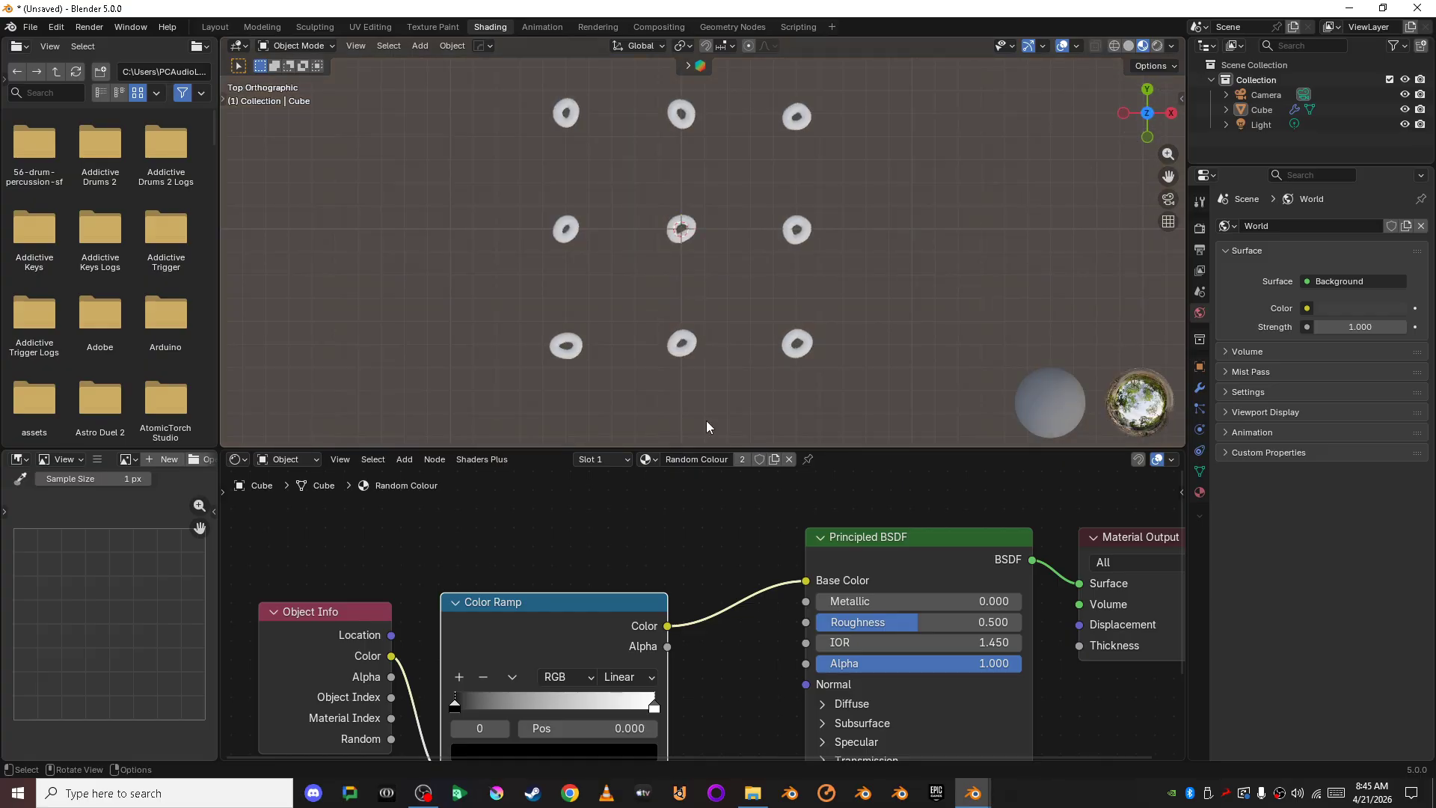
Step: Shift the Color Ramp's black stop to position 0.055 and the white stop to 0.800
middle_click_drag(665, 610, 763, 515)
mouse_move(553, 615)
left_mouse_down()
mouse_move(657, 610)
mouse_move(562, 609)
left_mouse_up()
left_click_drag(749, 613, 712, 610)
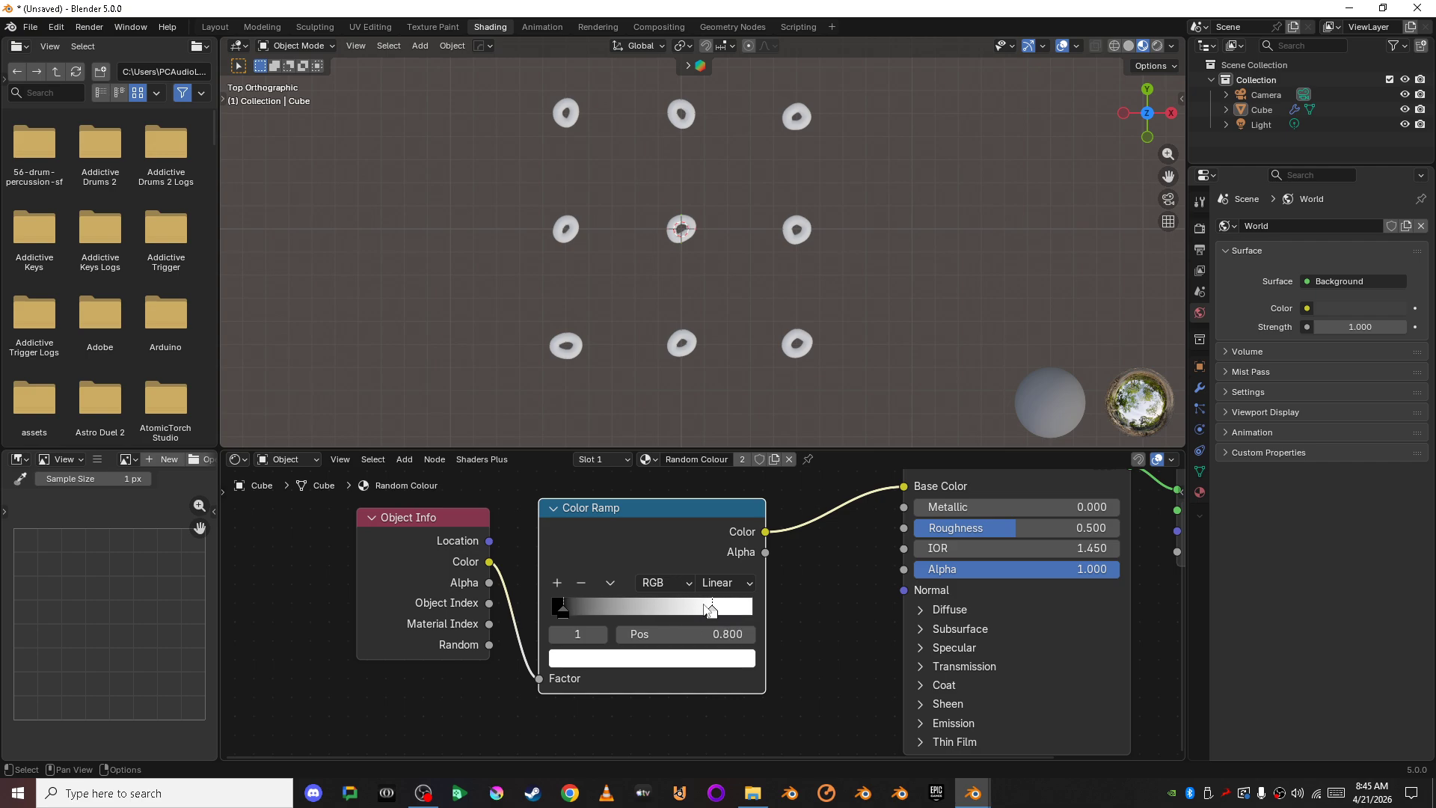
Step: Replace the Color Ramp's Factor input with the Object Info node's Random output
left_click(513, 563)
middle_click_drag(513, 563, 537, 532)
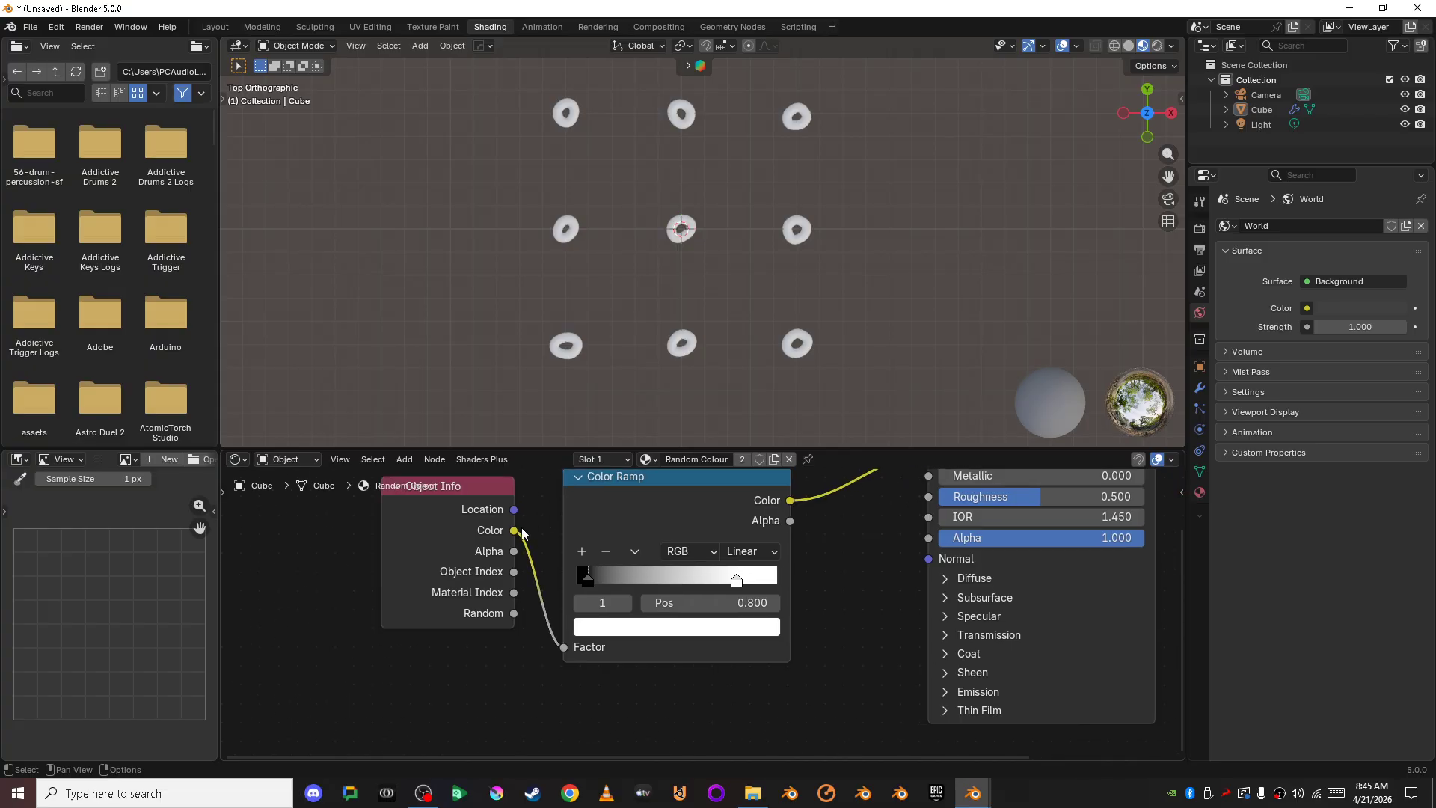
left_click_drag(514, 612, 563, 647)
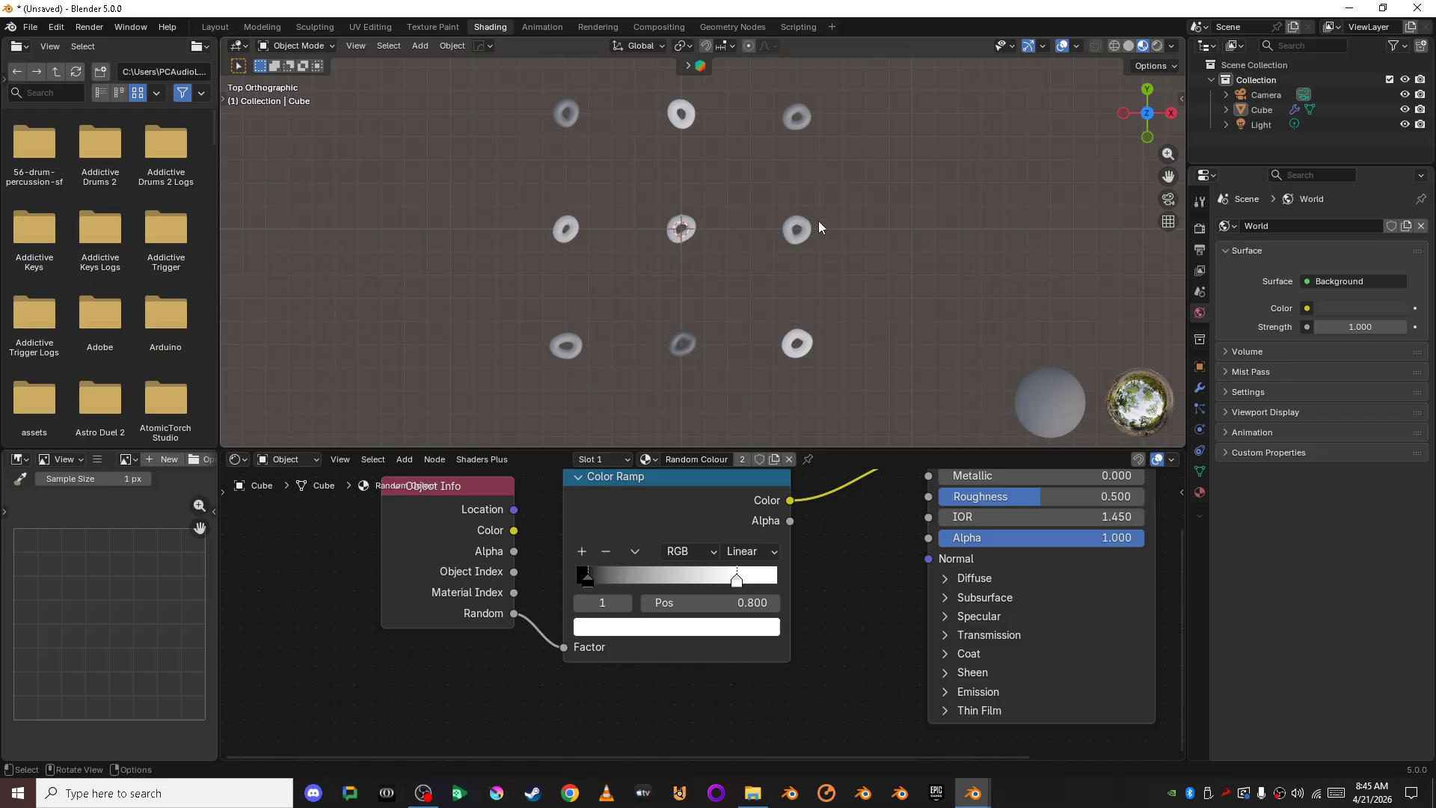
Step: Enlarge the node editor, place the Color Ramp's white stop at position 1.000 and recolor it pure red
left_click_drag(830, 450, 853, 404)
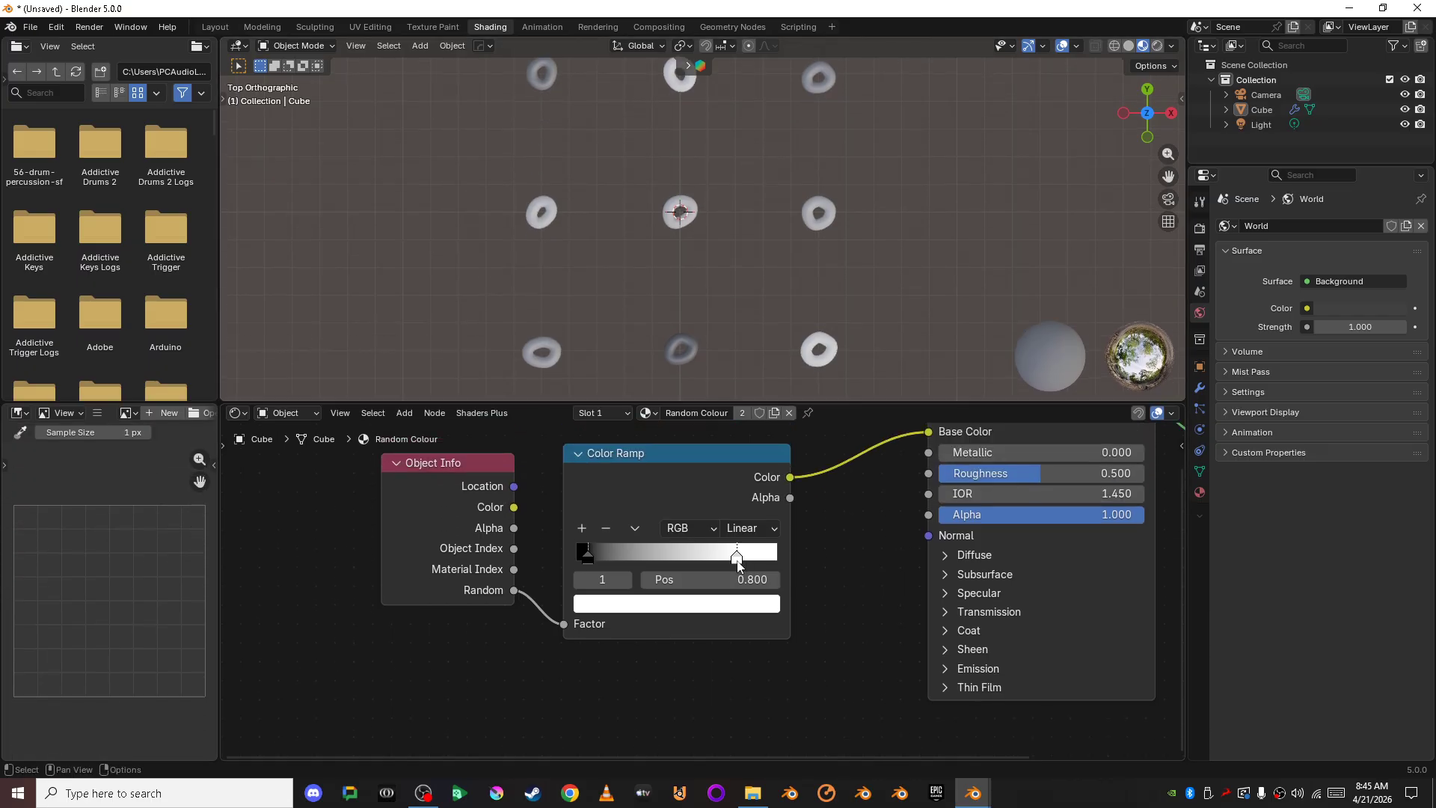
left_click_drag(738, 560, 864, 574)
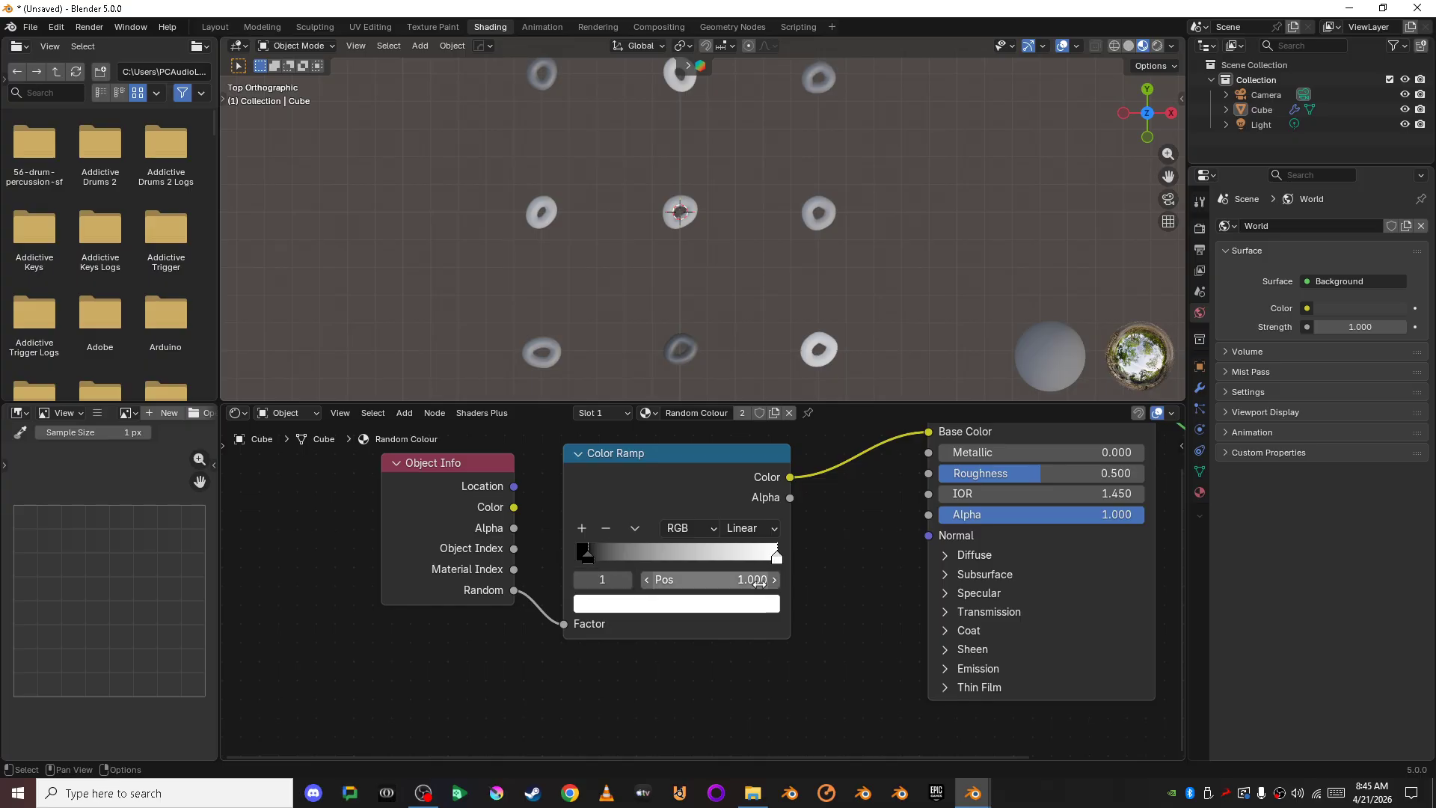
left_click(746, 608)
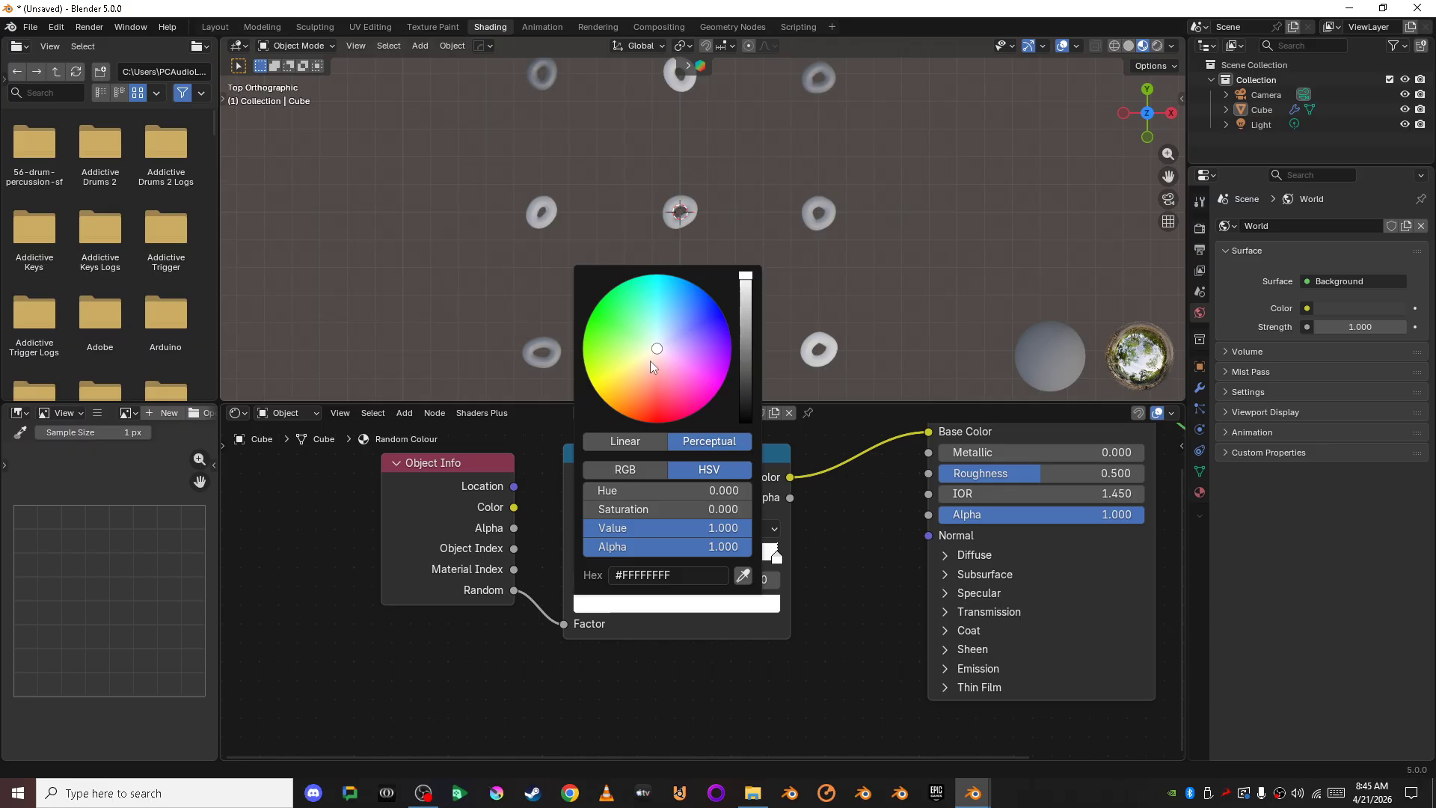
left_click_drag(651, 365, 654, 424)
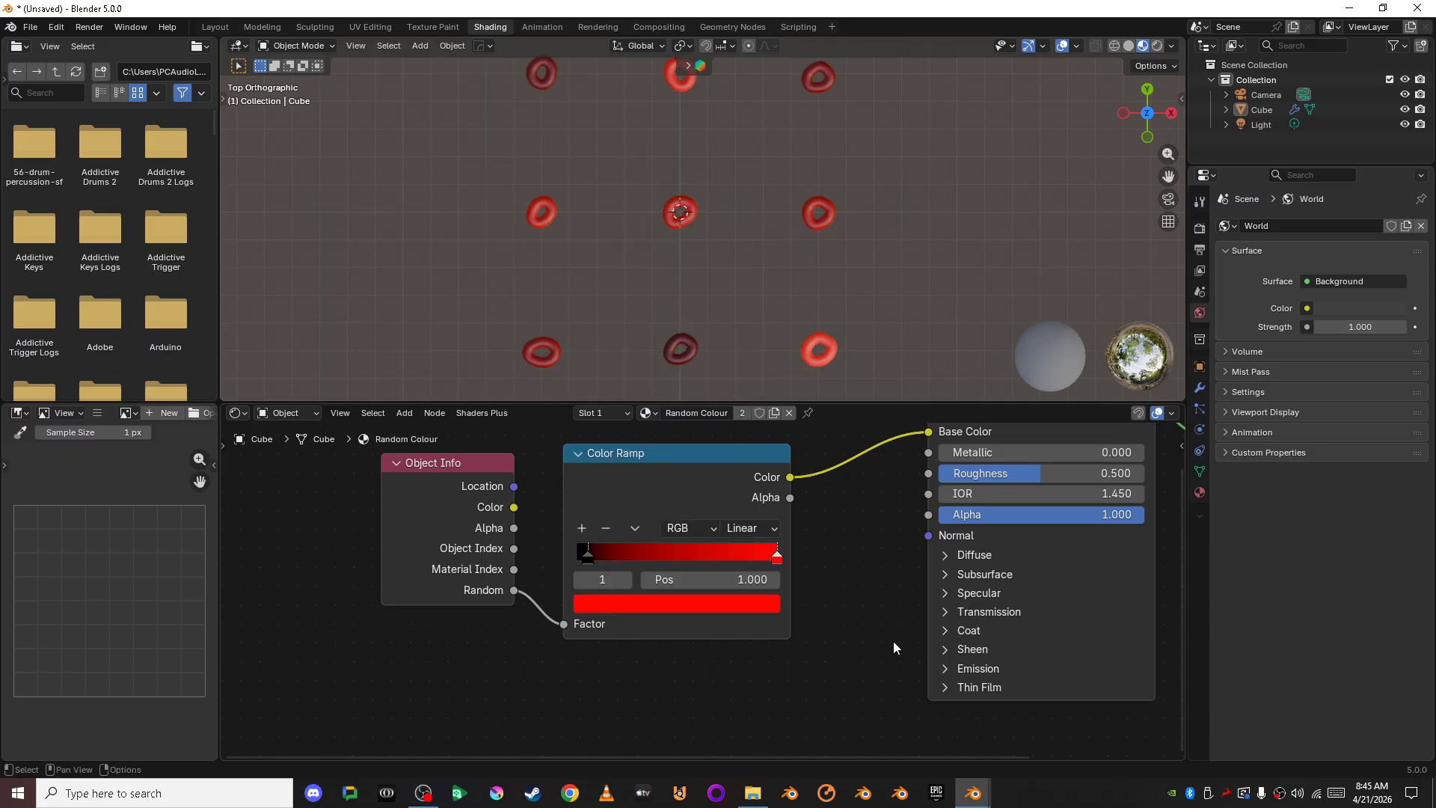
Step: Brighten the Color Ramp's black stop and recolor it saturated purple
left_click(588, 555)
left_click(616, 606)
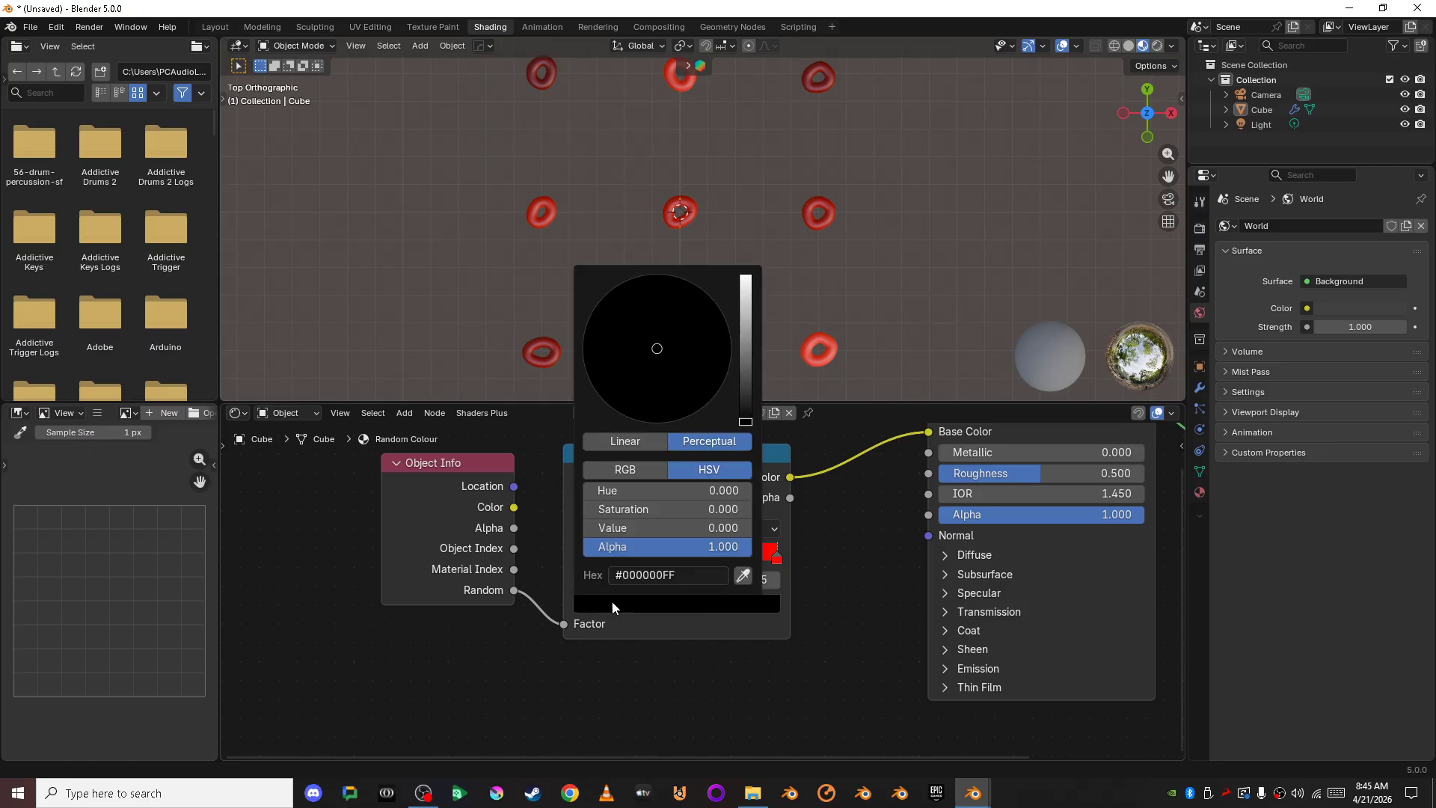
left_click_drag(745, 421, 745, 297)
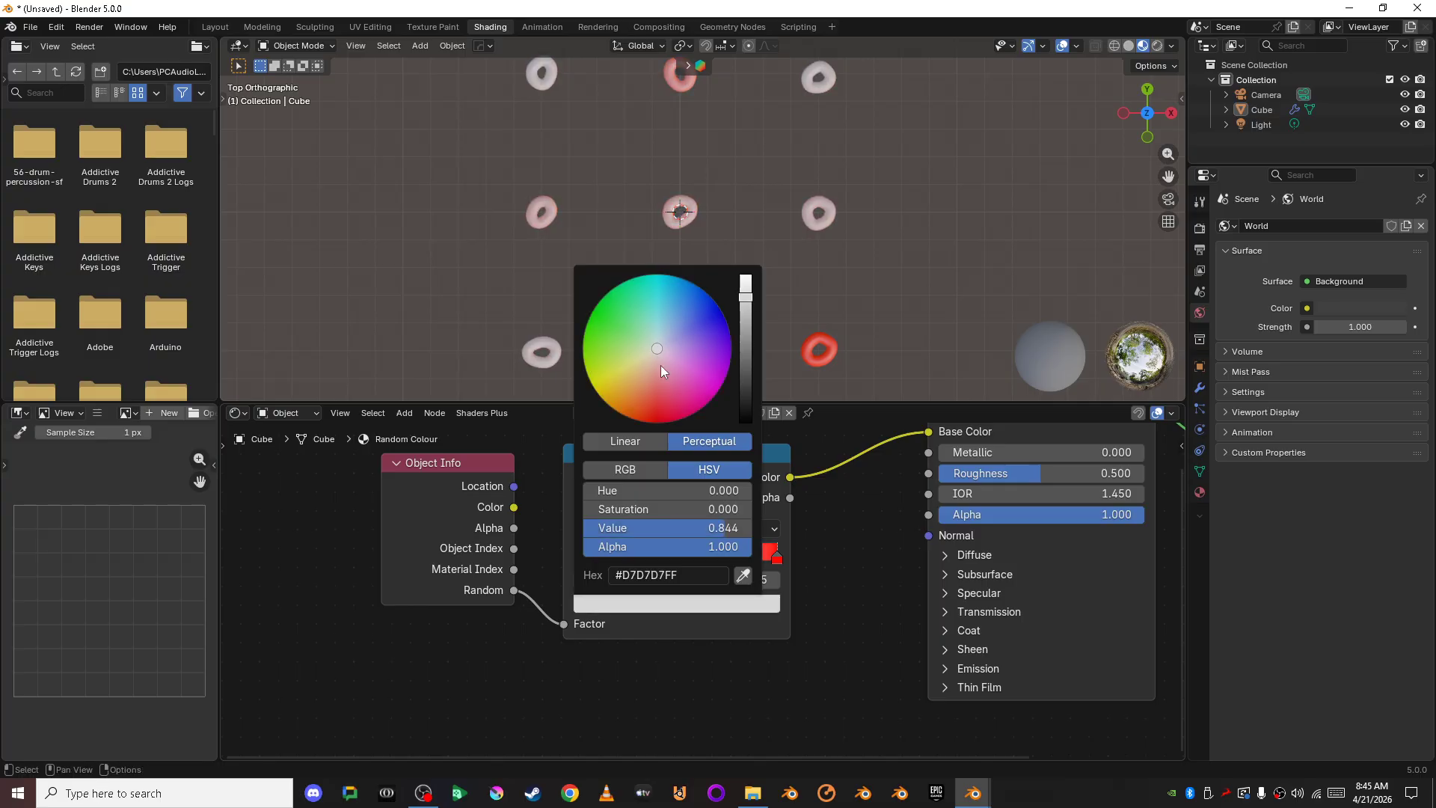
left_click_drag(662, 365, 731, 357)
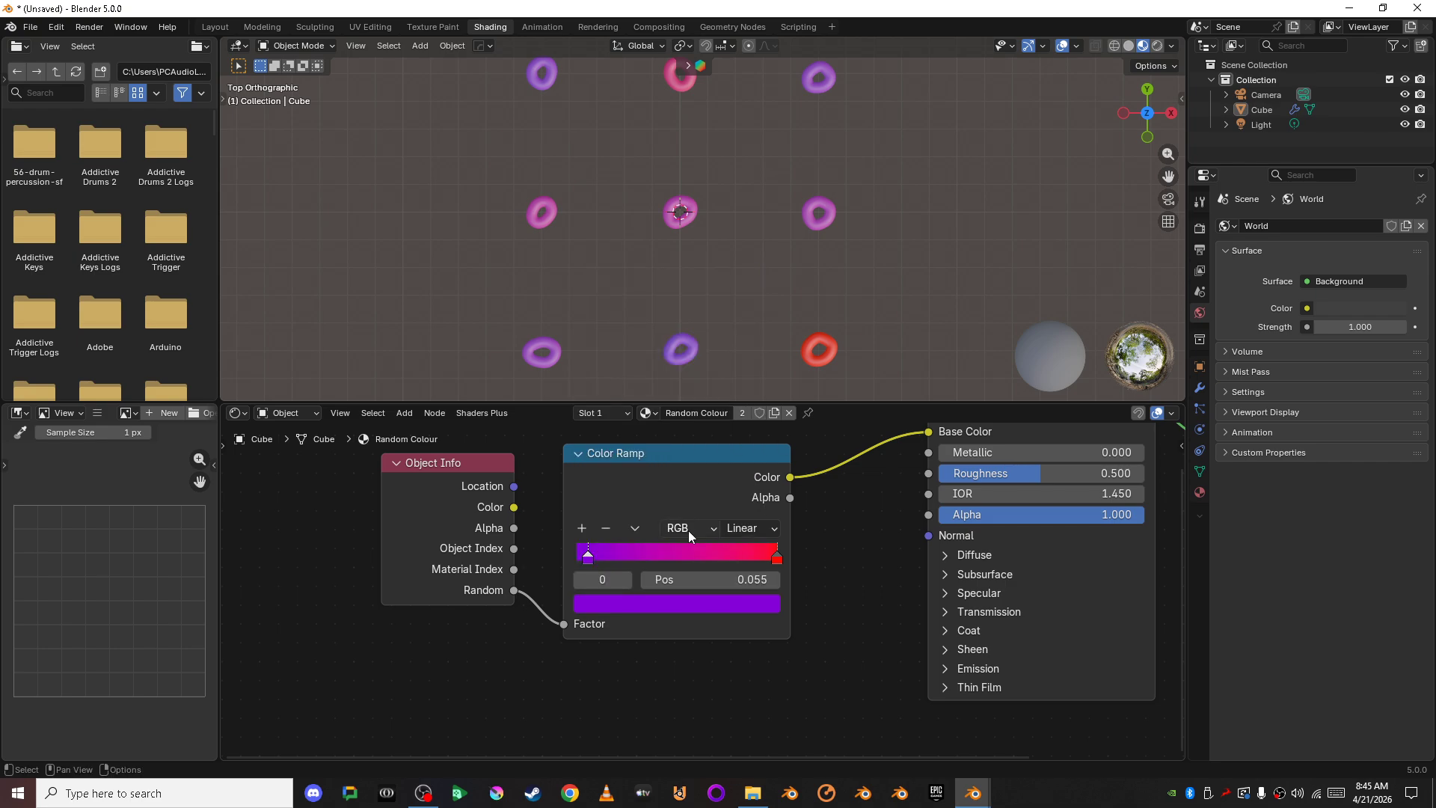
Step: Set the Color Ramp to HSV color mode with Counter-Clockwise interpolation
left_click(688, 531)
left_click(682, 590)
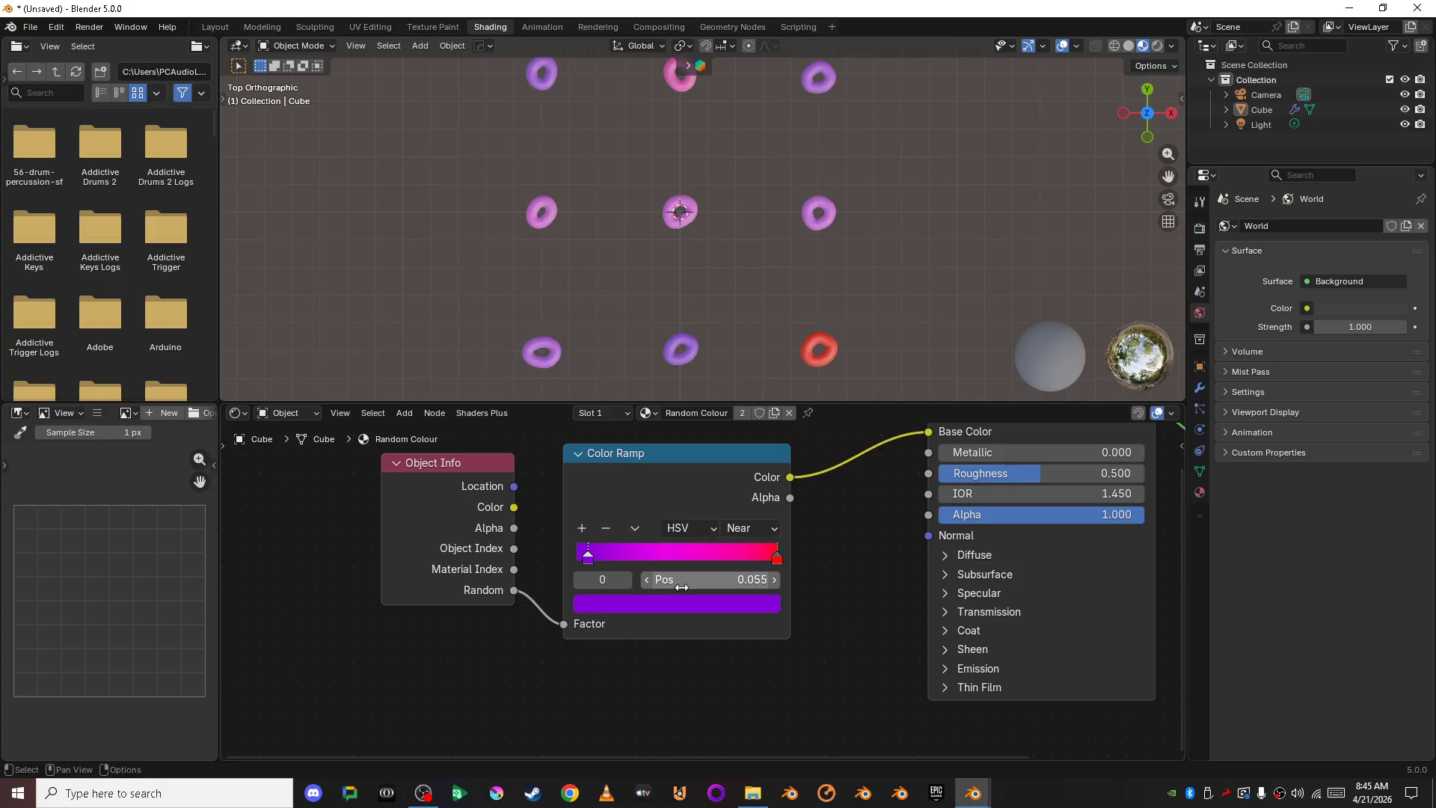
left_click(765, 529)
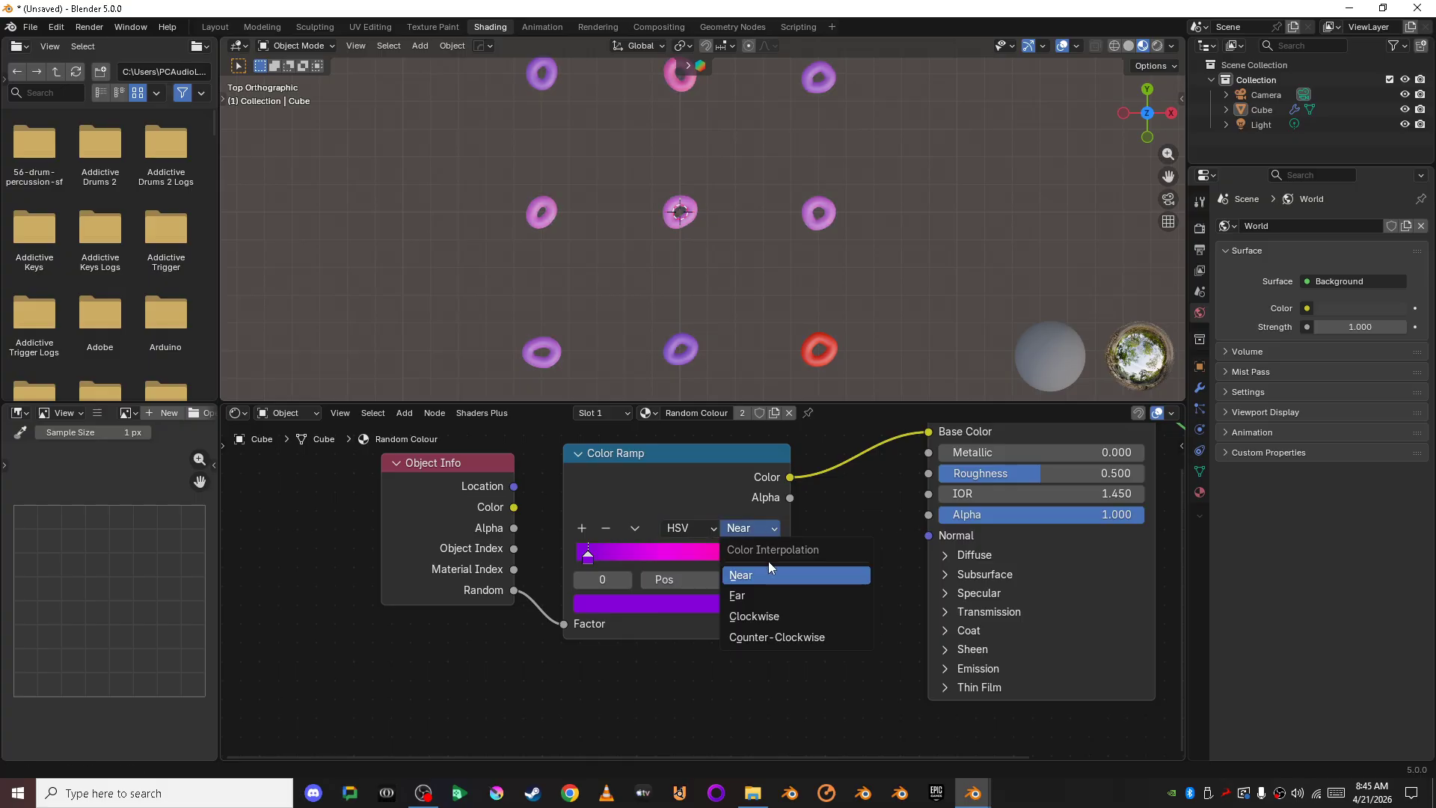
left_click(763, 615)
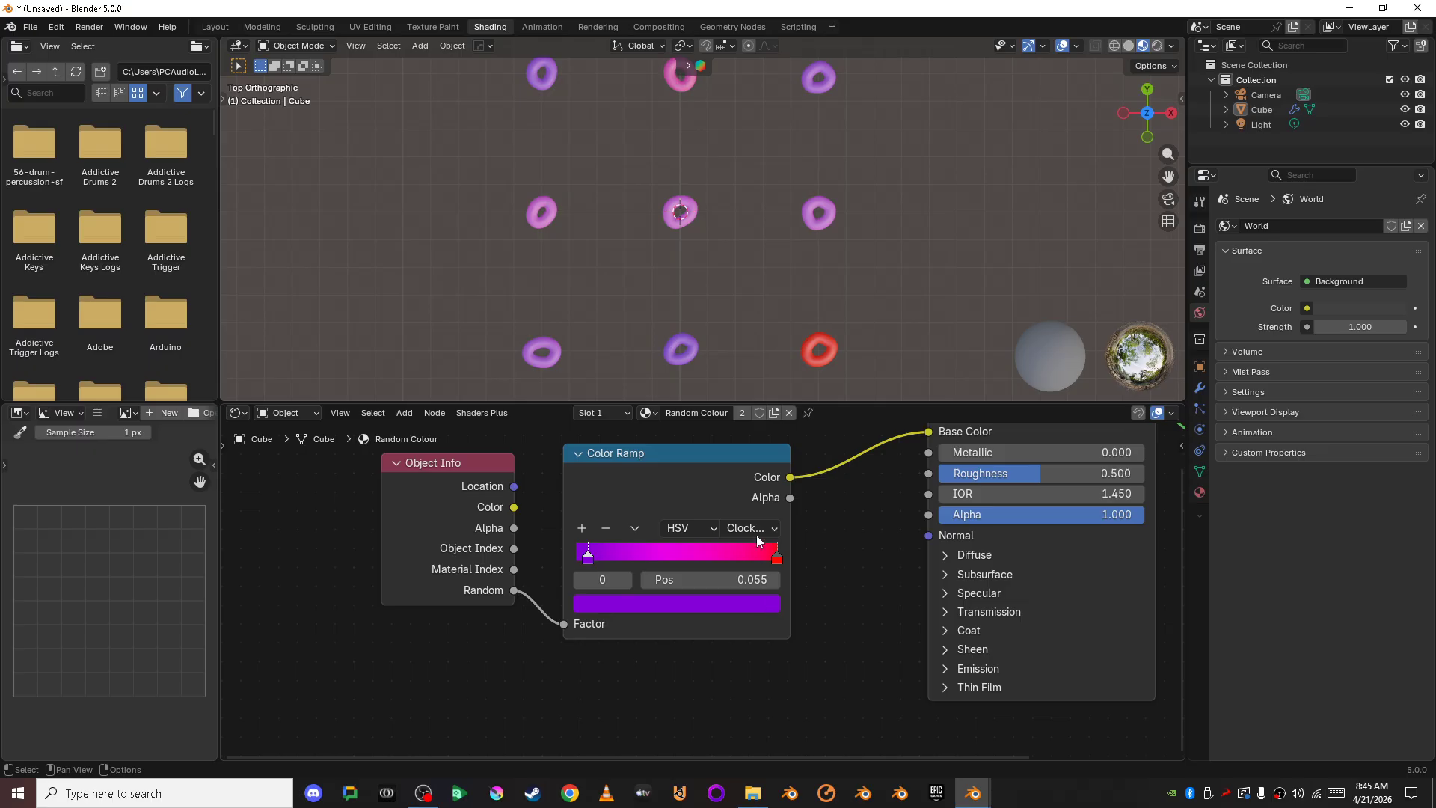
left_click(748, 528)
left_click(753, 638)
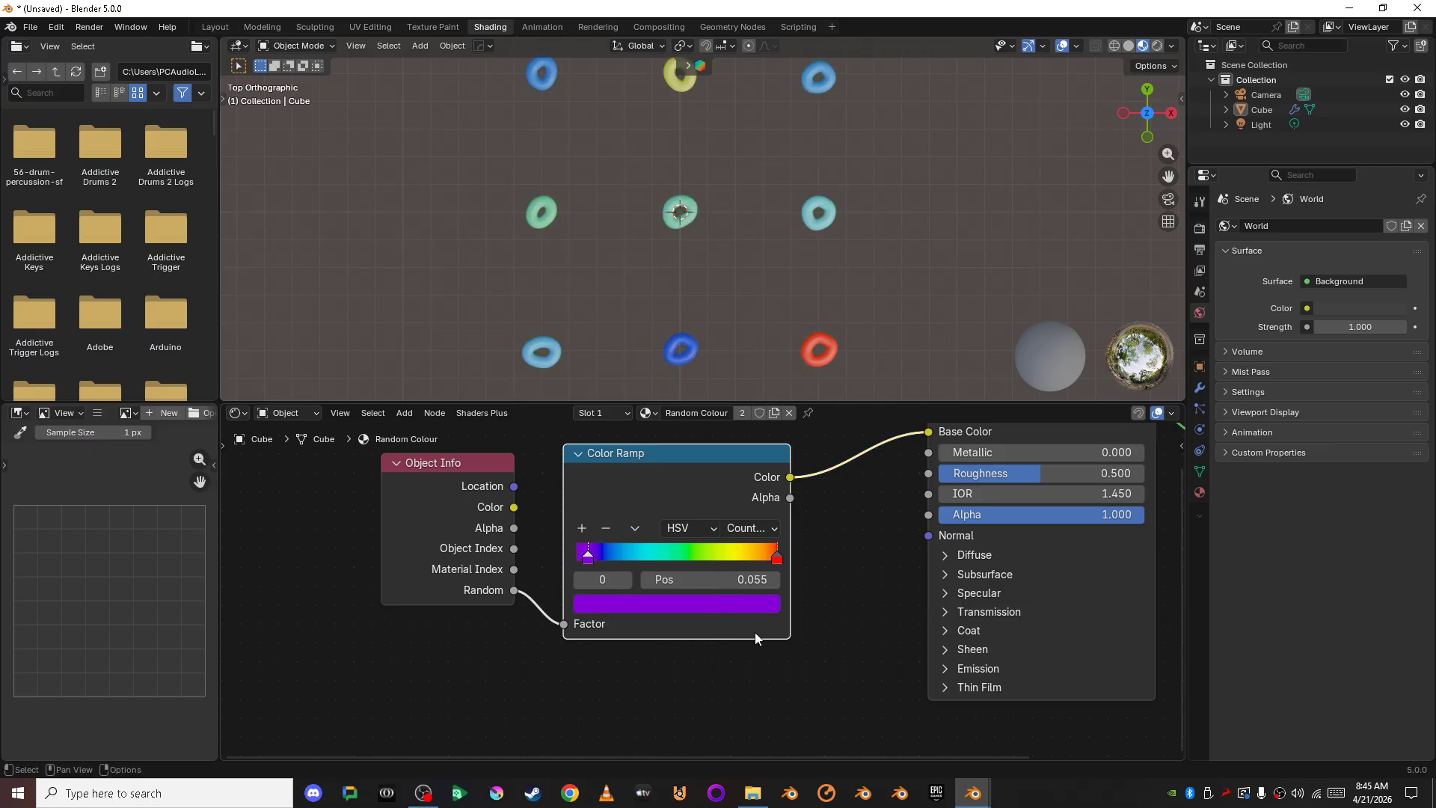
left_click(834, 630)
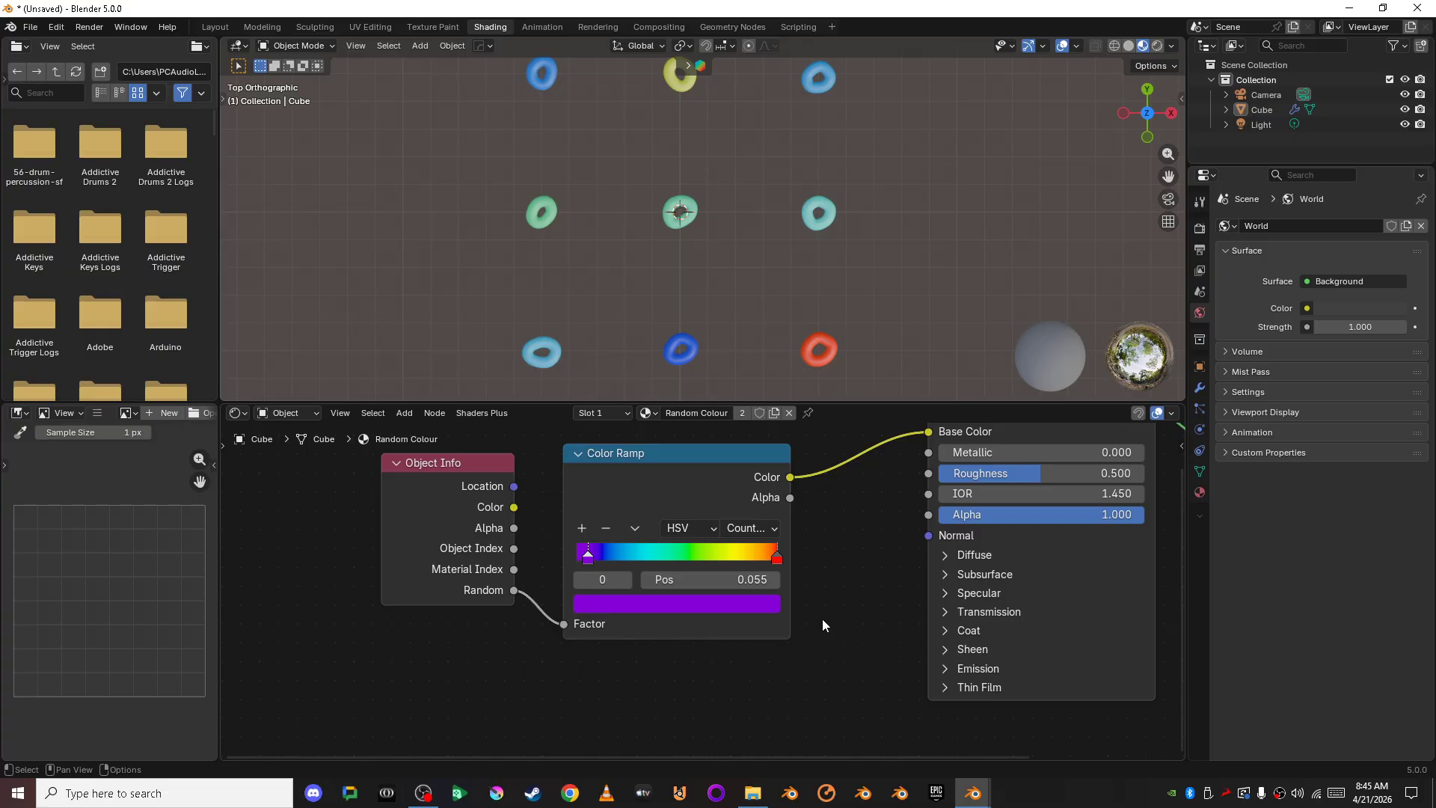
Step: Move the Color Ramp's purple stop to position 0.000 and check the red stop's color
left_click_drag(588, 557, 516, 561)
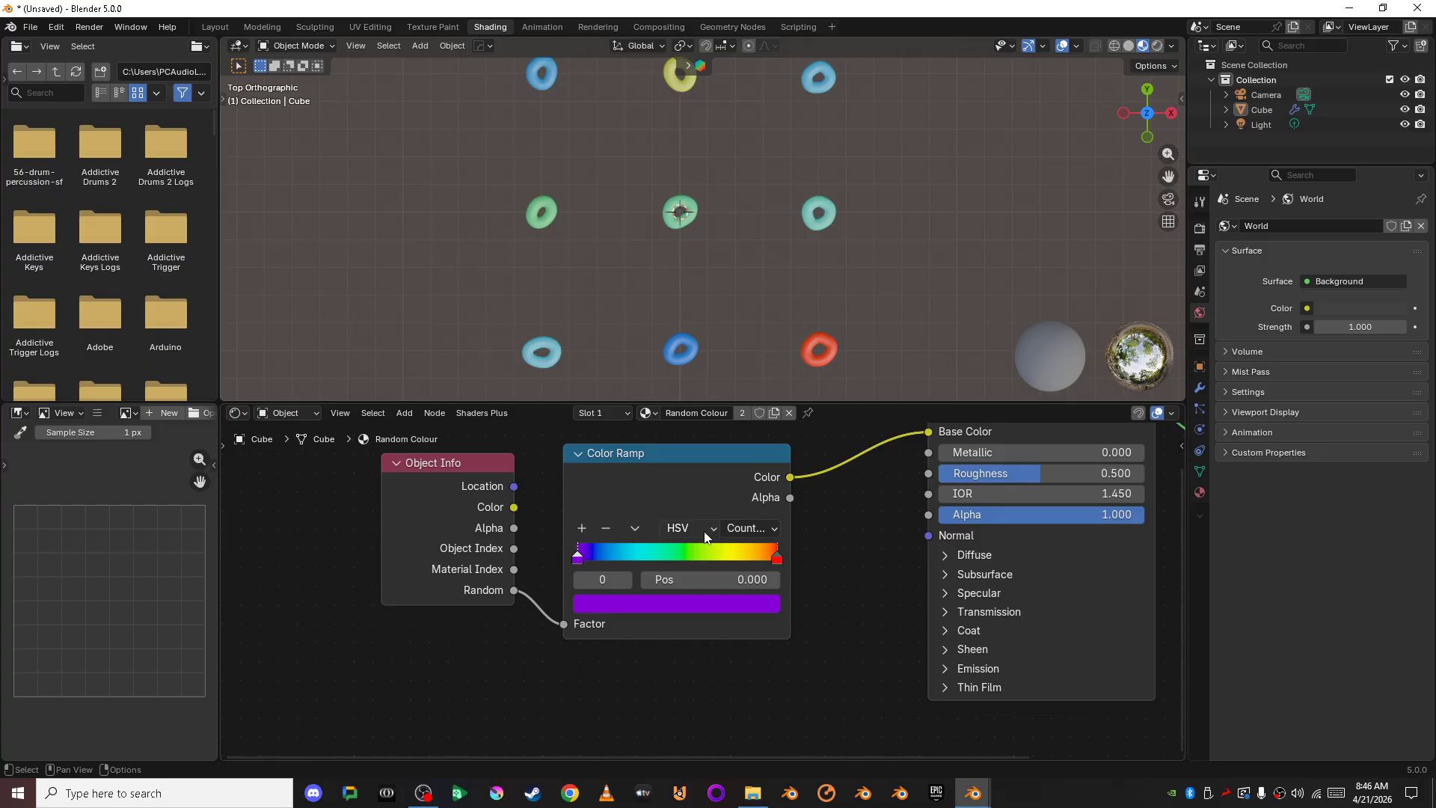
left_click(776, 557)
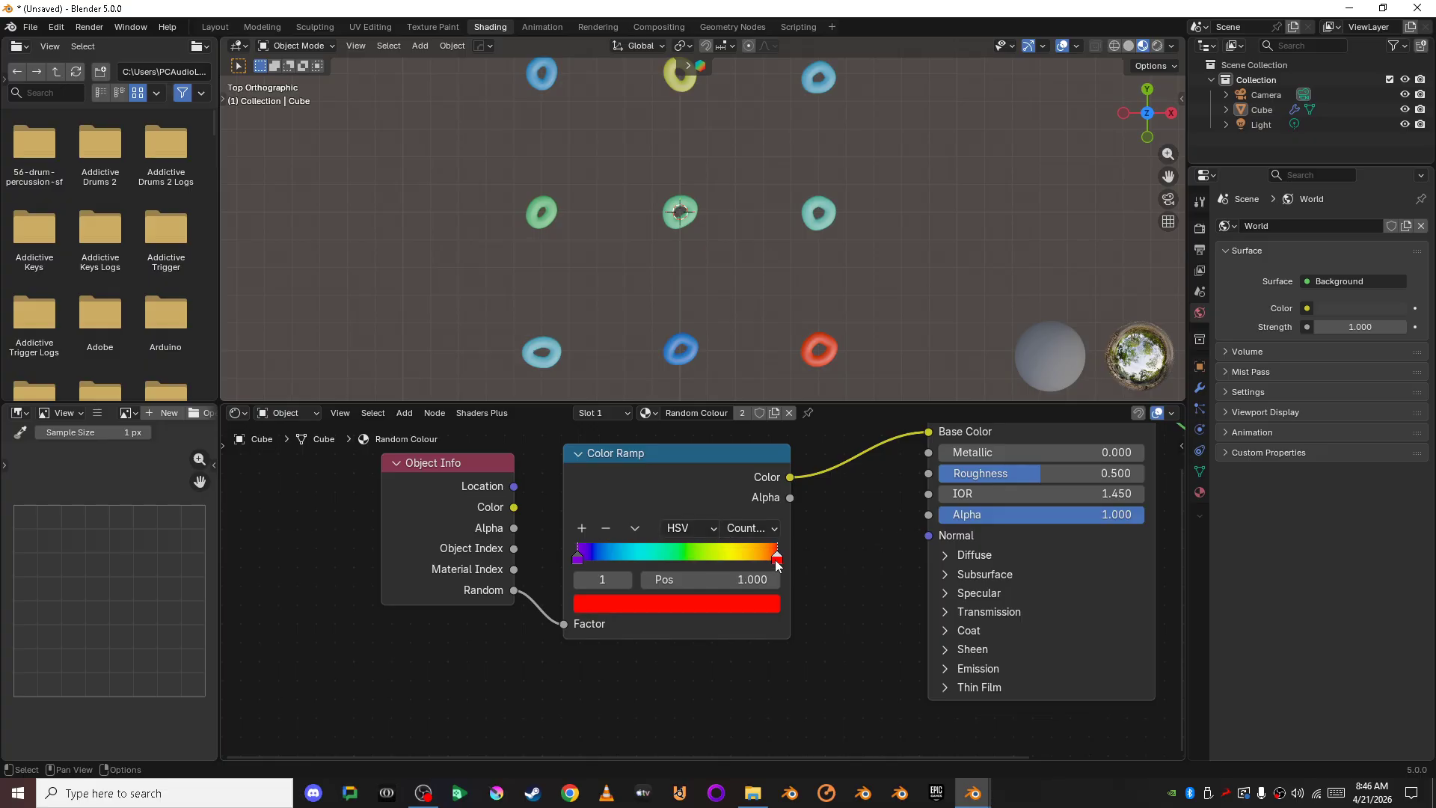
left_click(750, 604)
left_click(722, 605)
Step: Recolor the Color Ramp's first stop magenta, with a hue of about 0.821
left_click(581, 559)
left_click(596, 598)
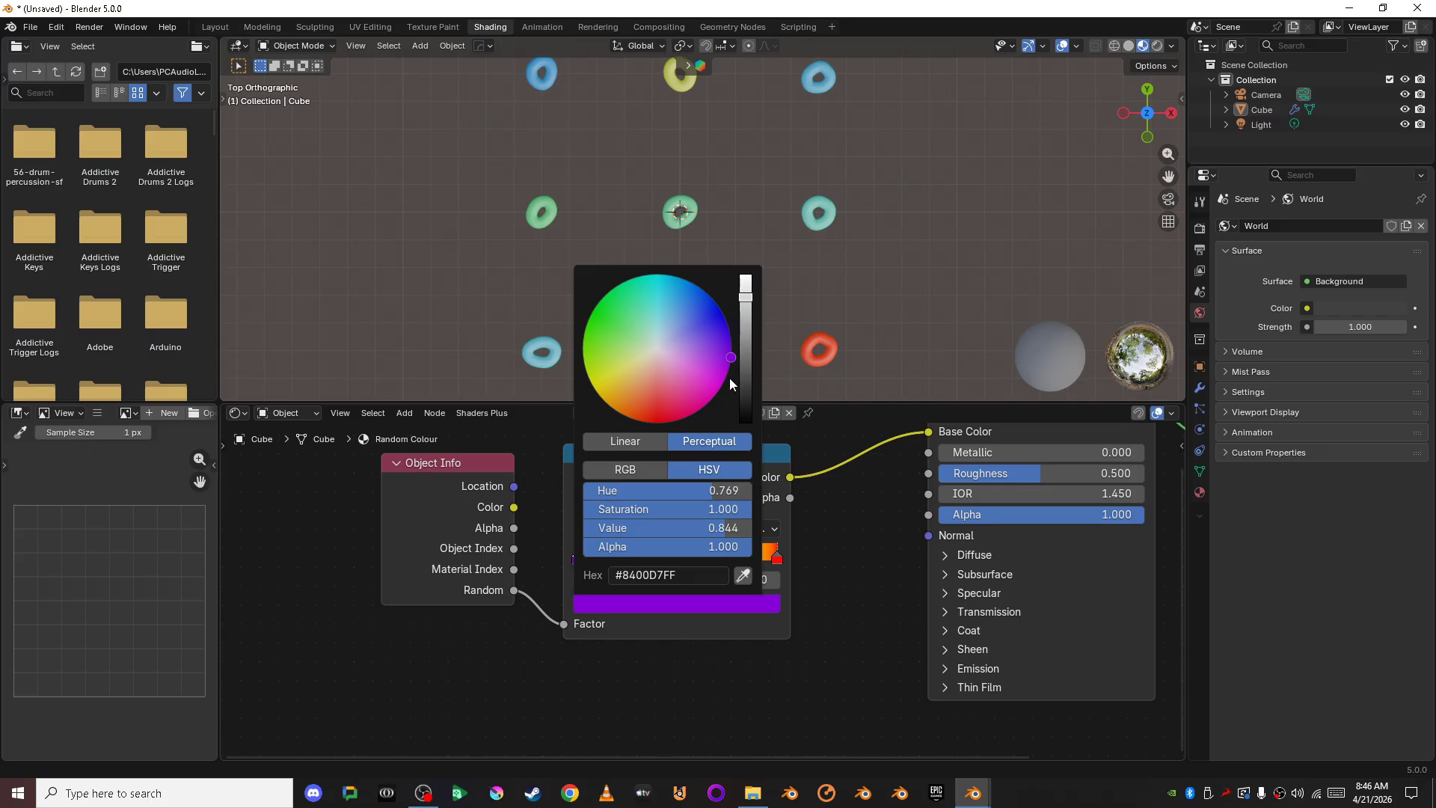
left_click_drag(731, 365, 689, 417)
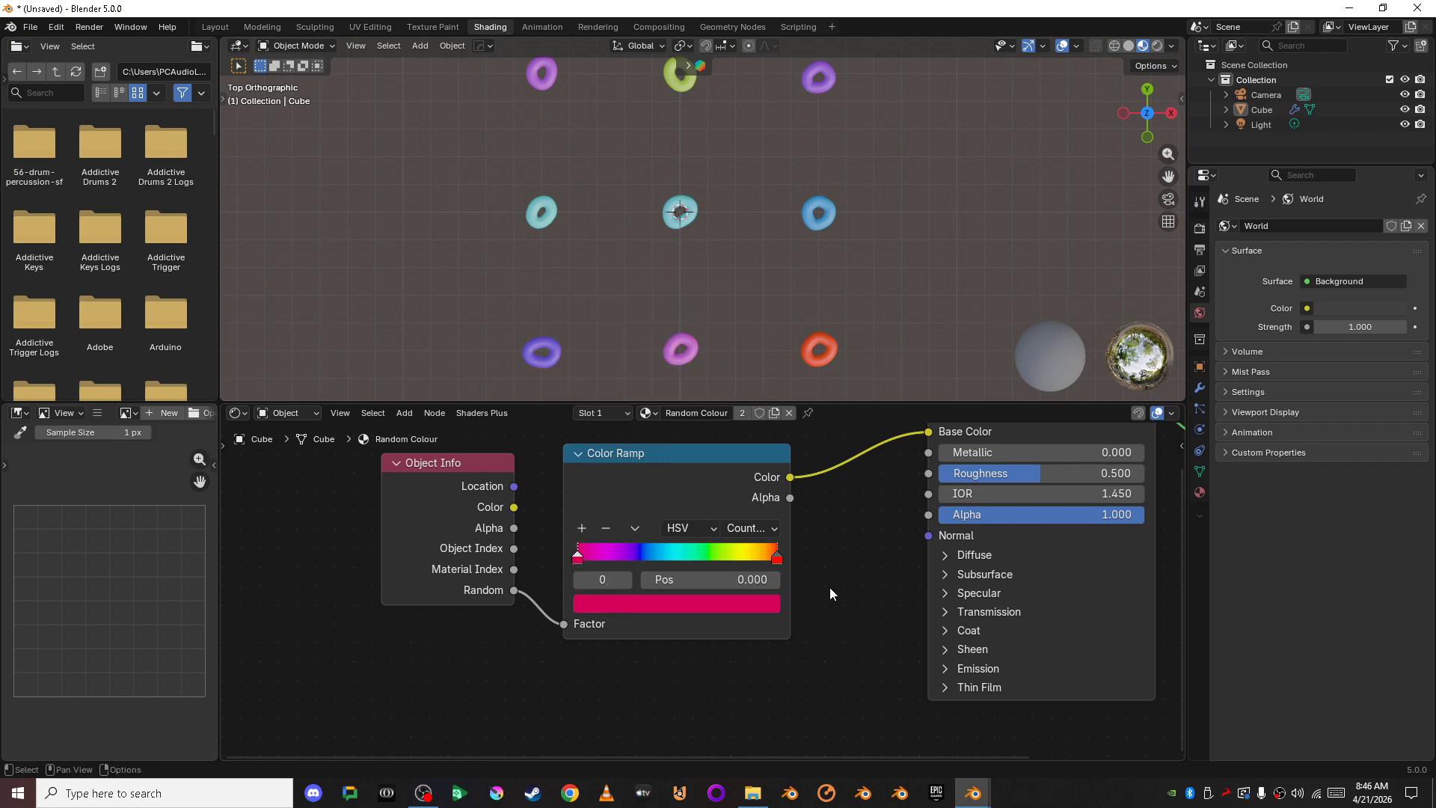
left_click_drag(579, 557, 545, 537)
left_click(588, 605)
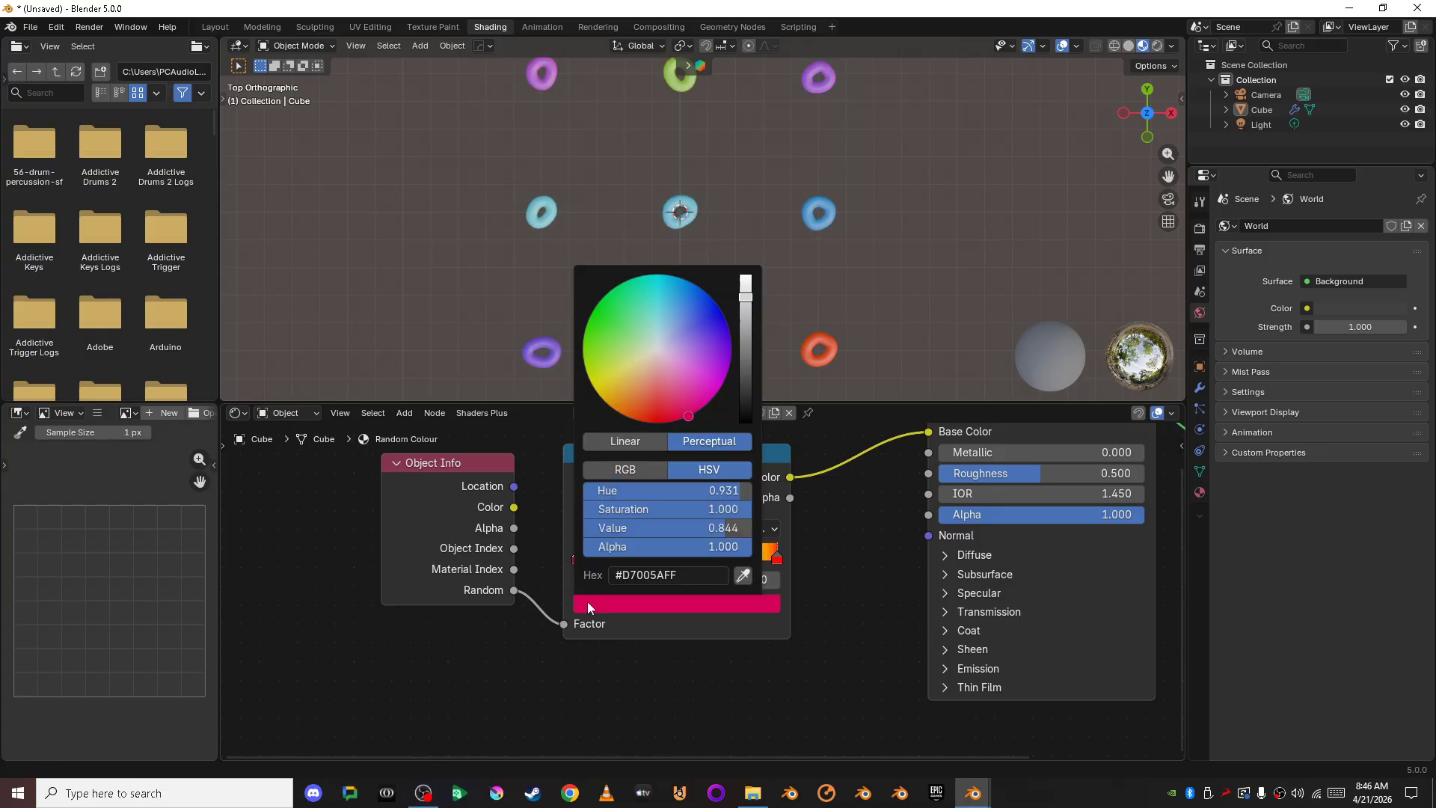
left_click_drag(696, 420, 723, 382)
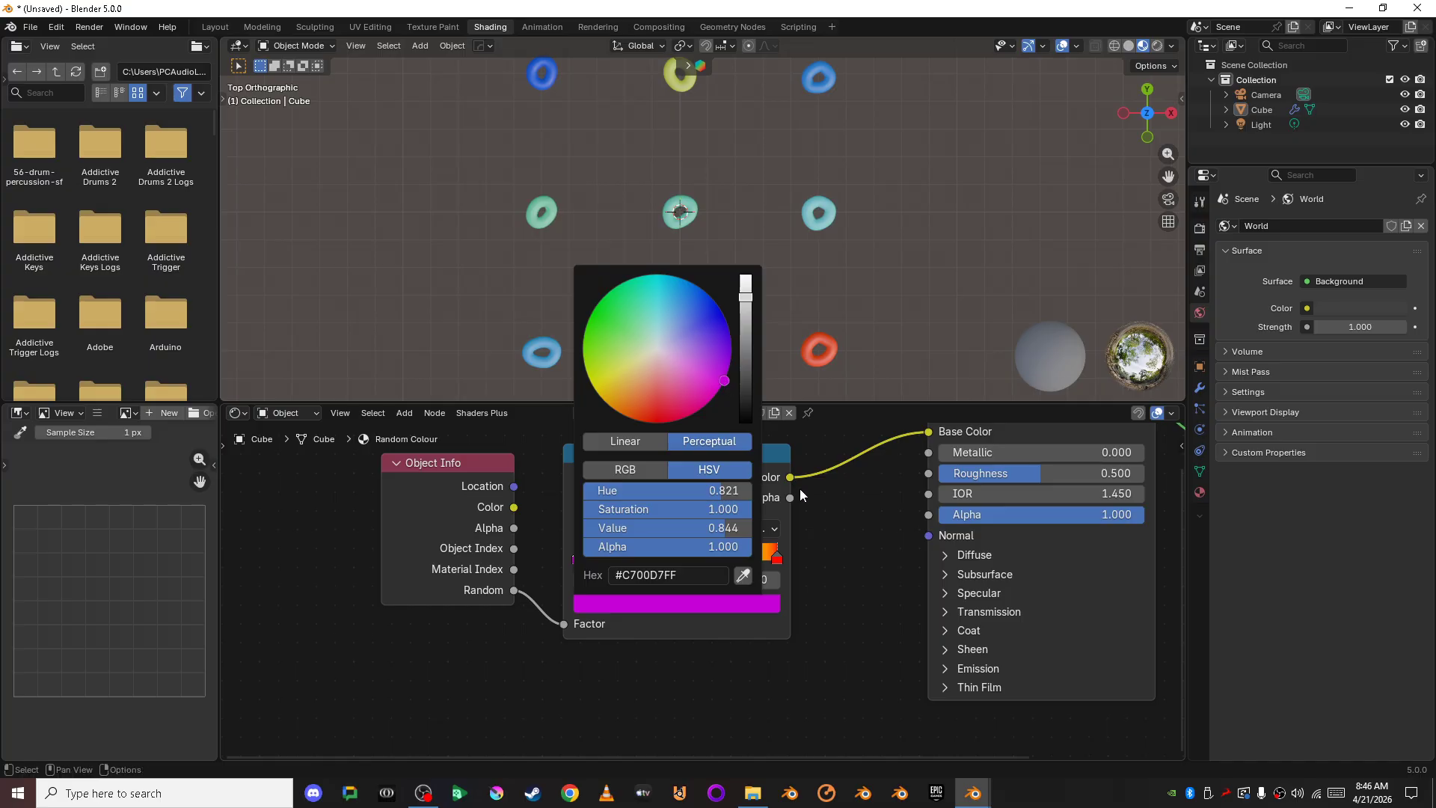
Step: Examine the randomly colored rings from above and in perspective
scroll(783, 321, "down", 3)
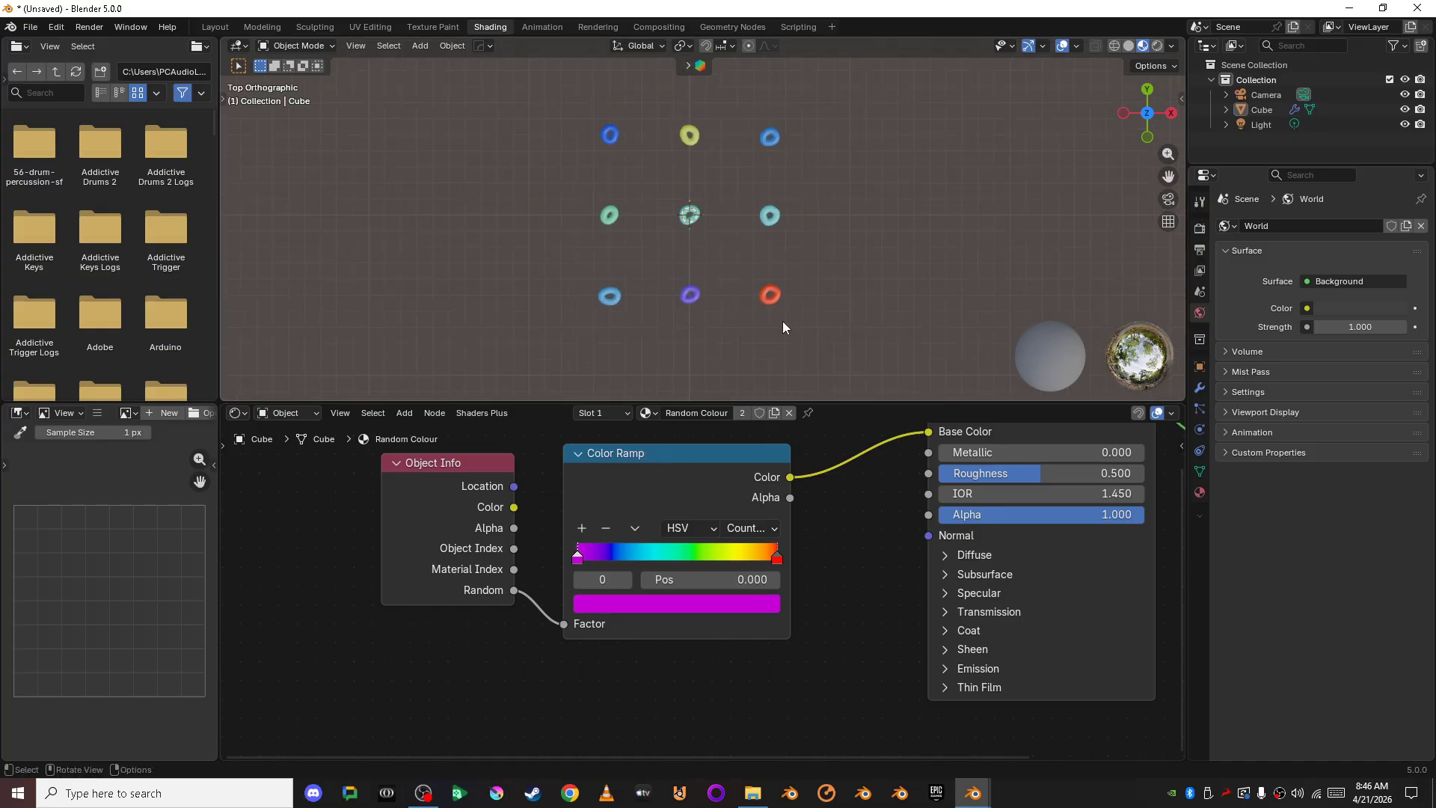
middle_click_drag(783, 321, 790, 209)
scroll(793, 209, "up", 5)
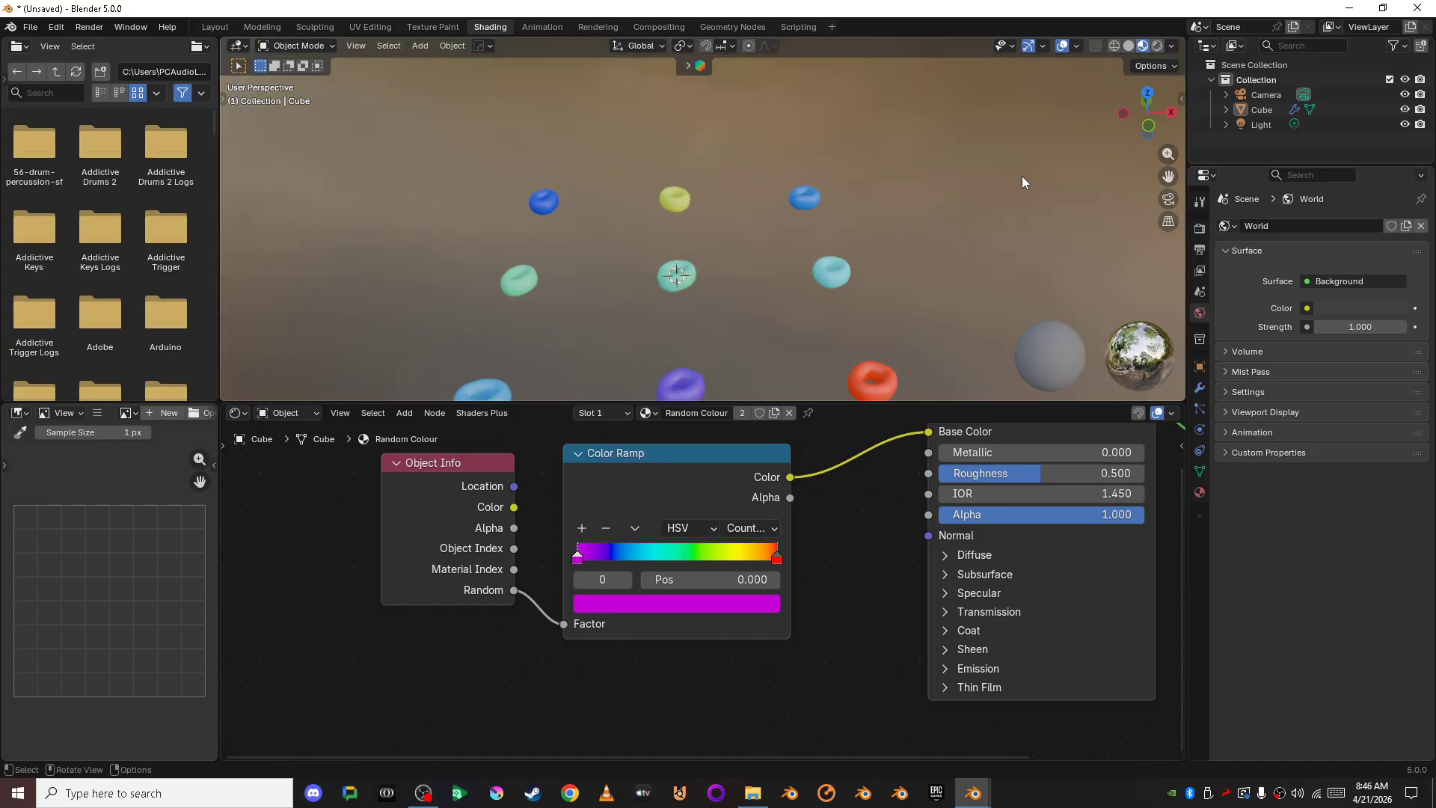
left_click(1148, 93)
scroll(681, 226, "down", 5)
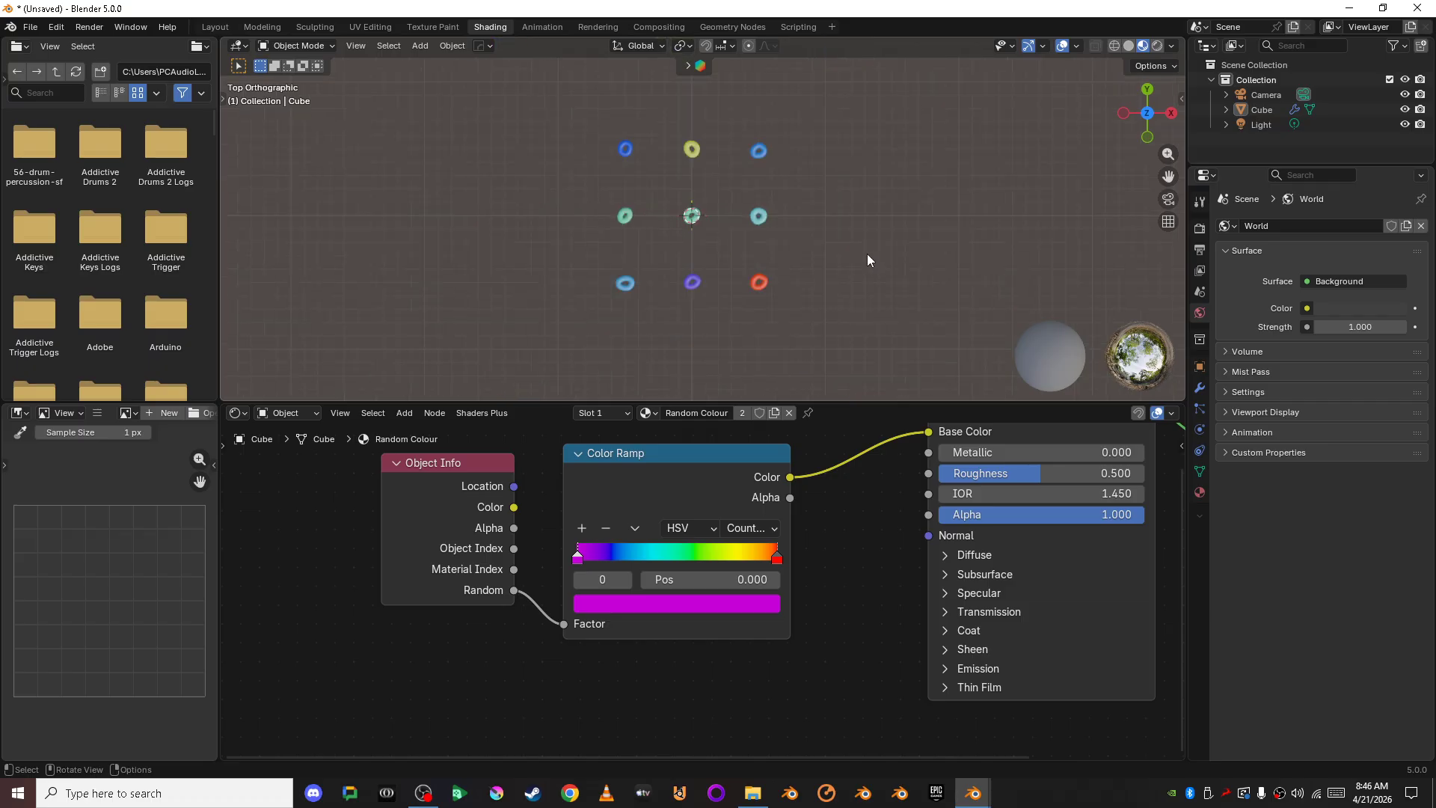
scroll(757, 346, "up", 3)
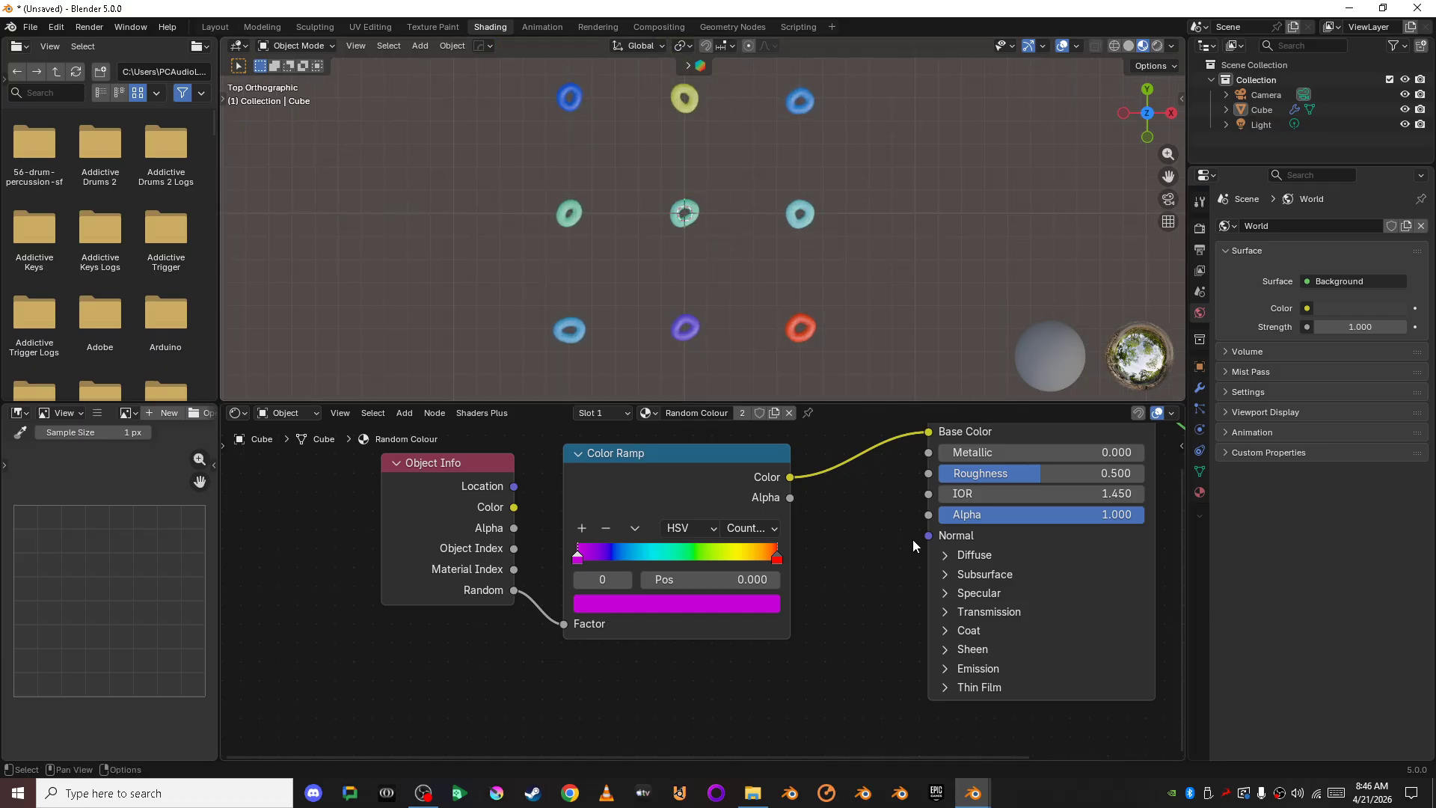
middle_click_drag(760, 350, 835, 235)
scroll(836, 236, "up", 4)
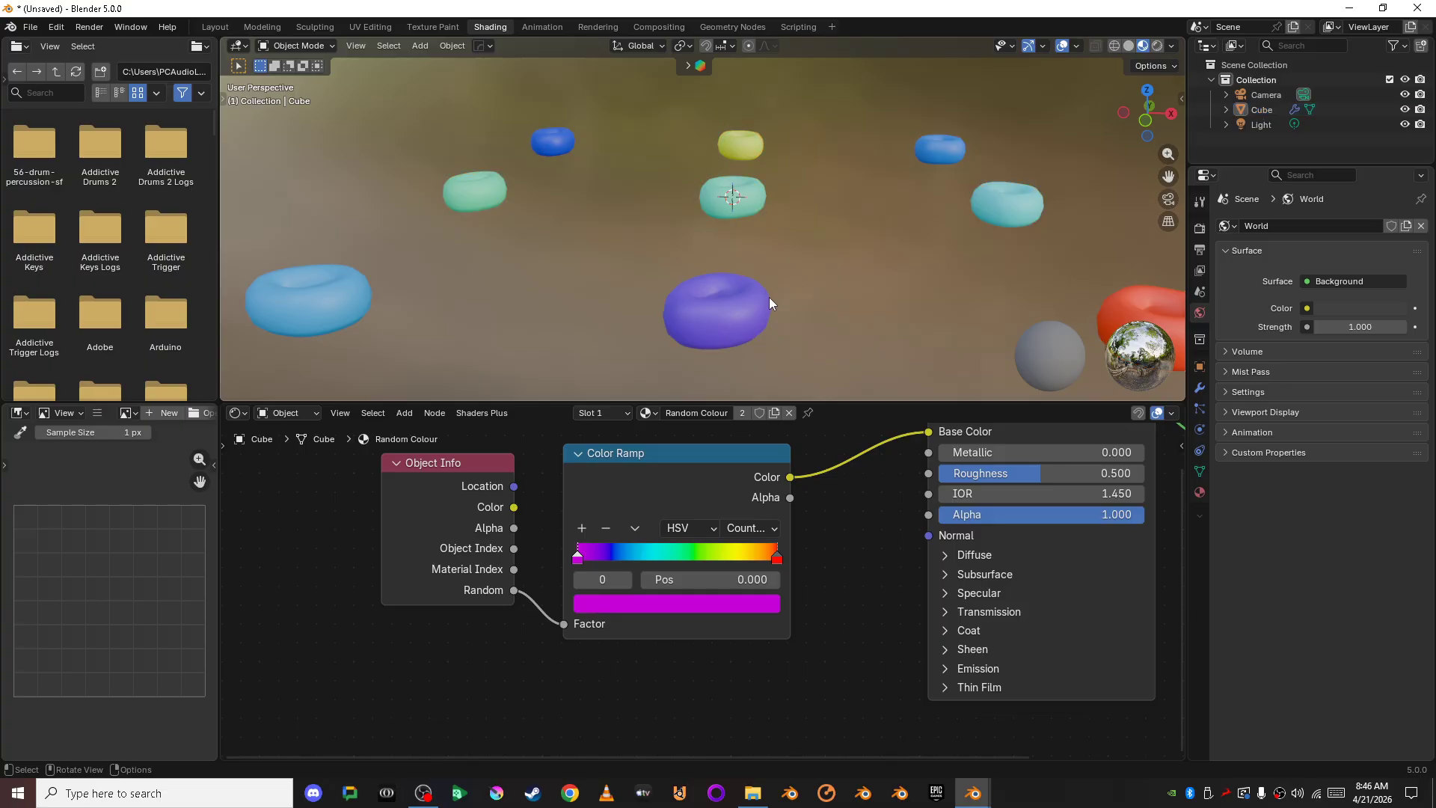
Step: Select the ring grid object and move the Object Info and Color Ramp nodes together away from the Principled BSDF
key("a")
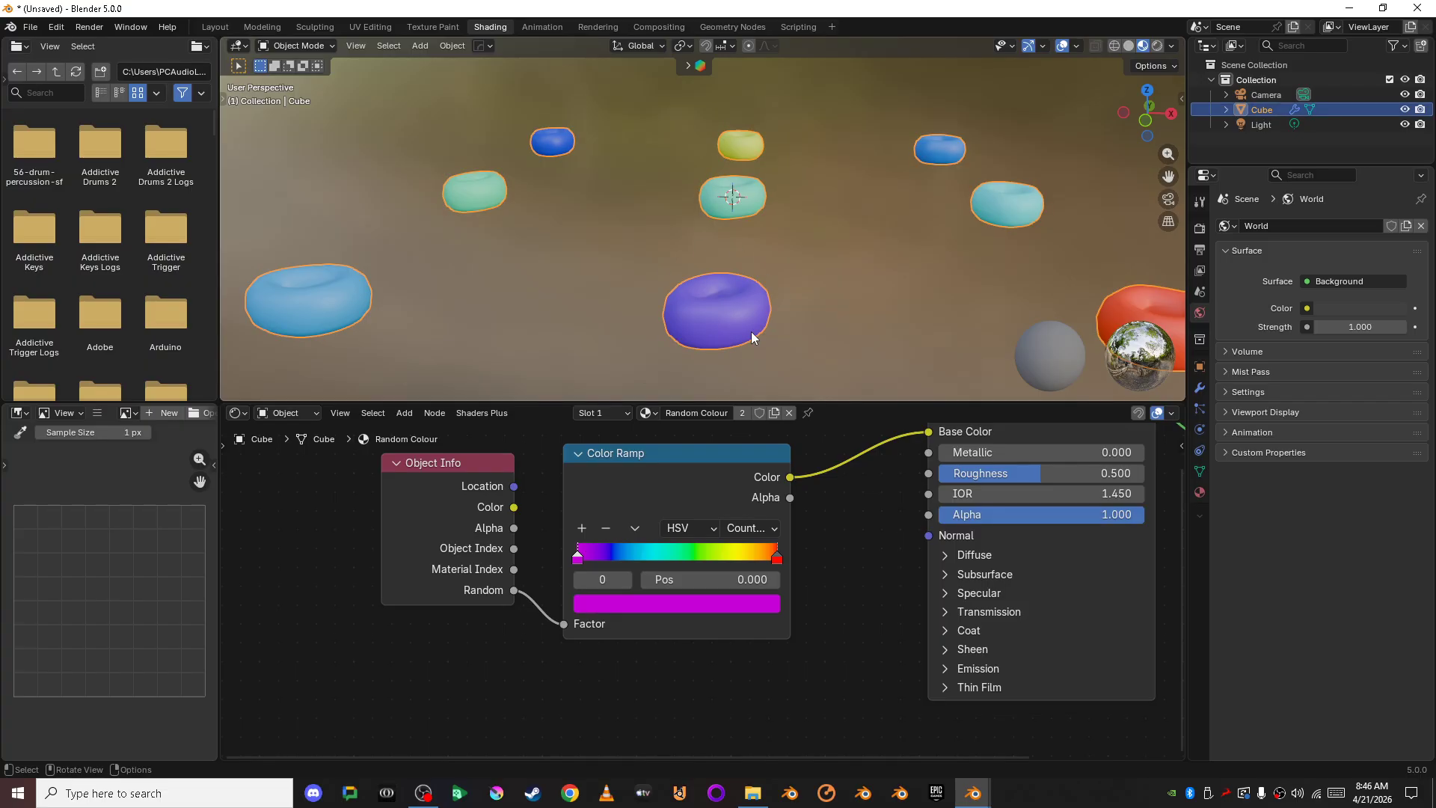
scroll(841, 580, "down", 2)
left_click(534, 500)
left_click(684, 496, "shift")
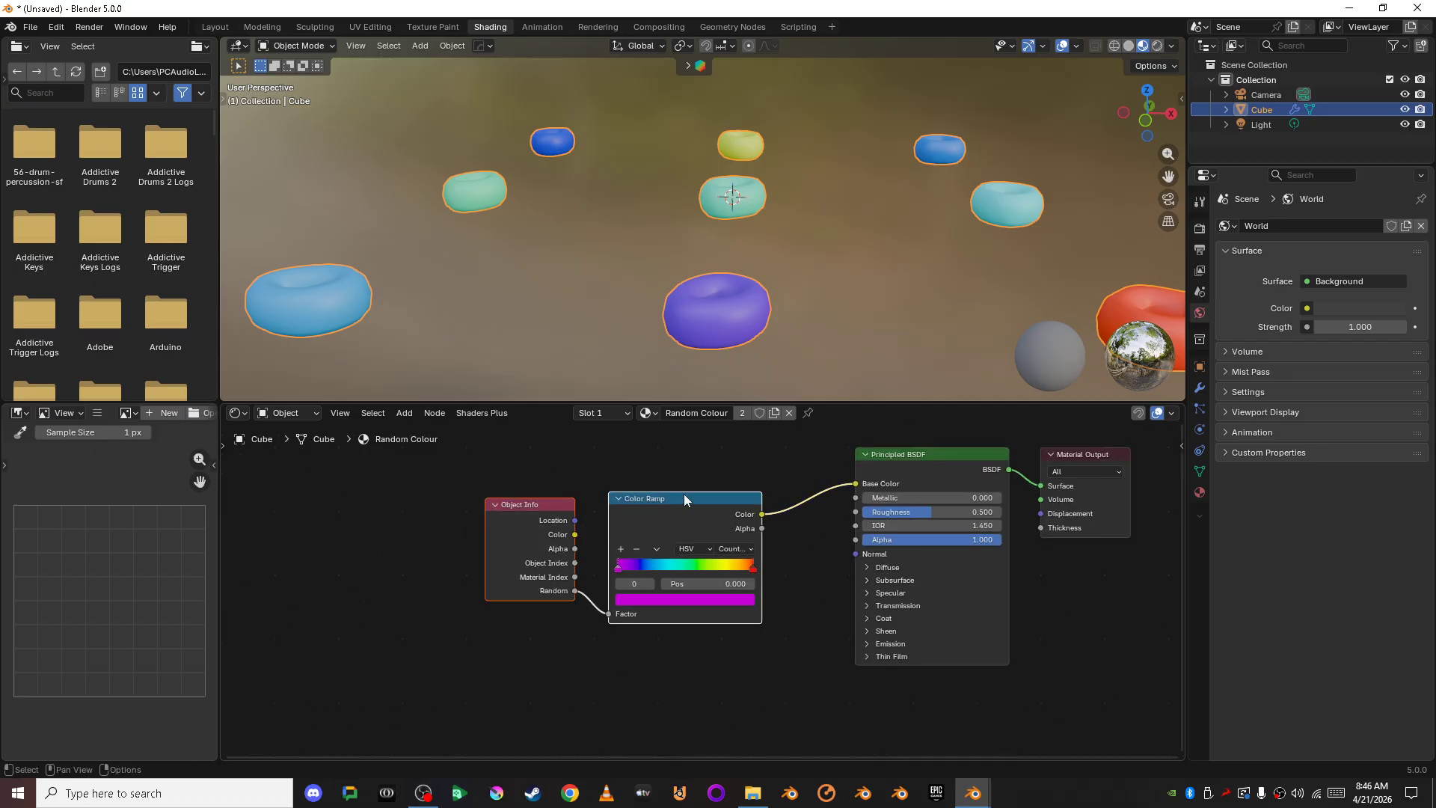
left_click_drag(683, 495, 508, 440)
left_click(694, 630)
scroll(694, 630, "down", 1)
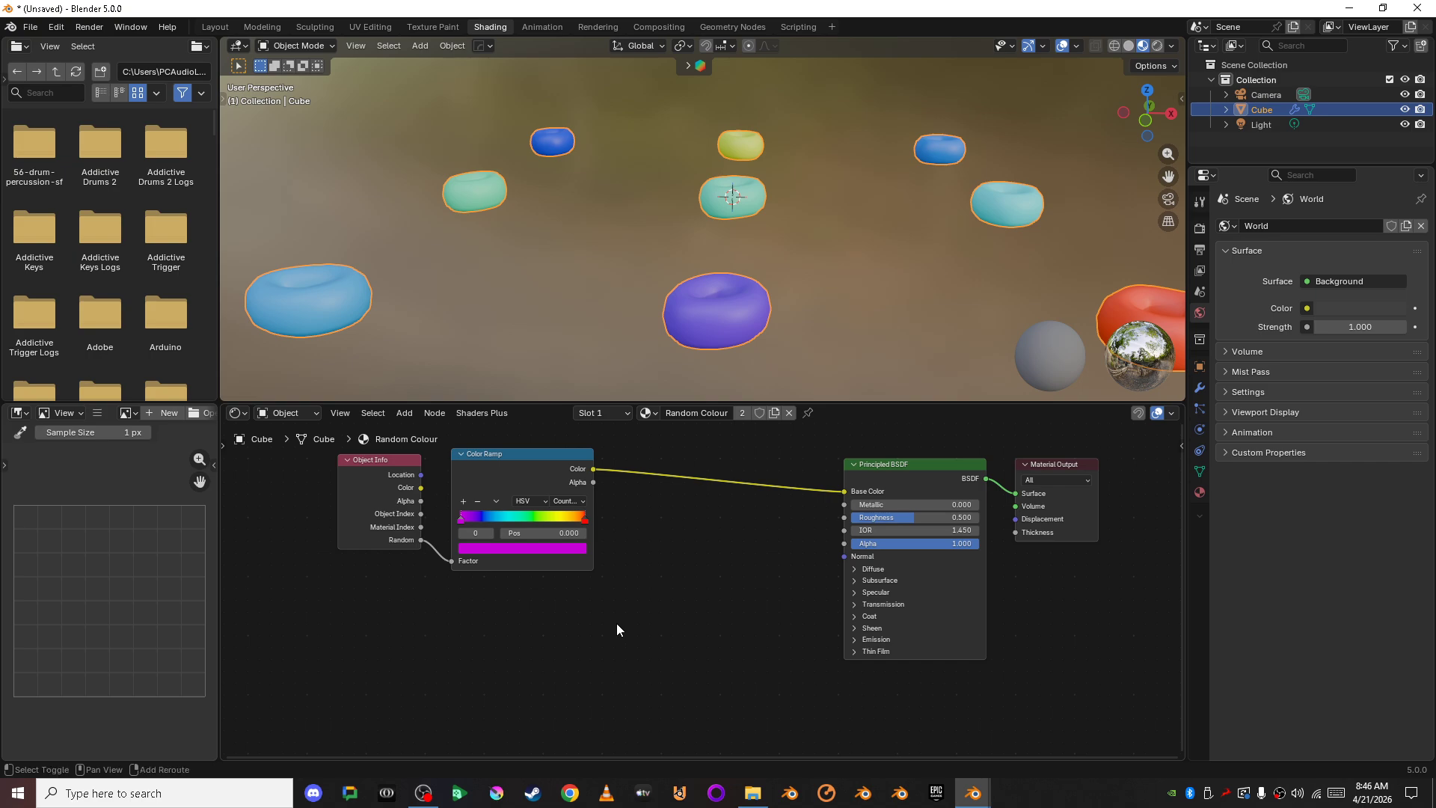
Step: Add a Noise Texture node below the Object Info node
key("shift+a")
left_click(578, 553)
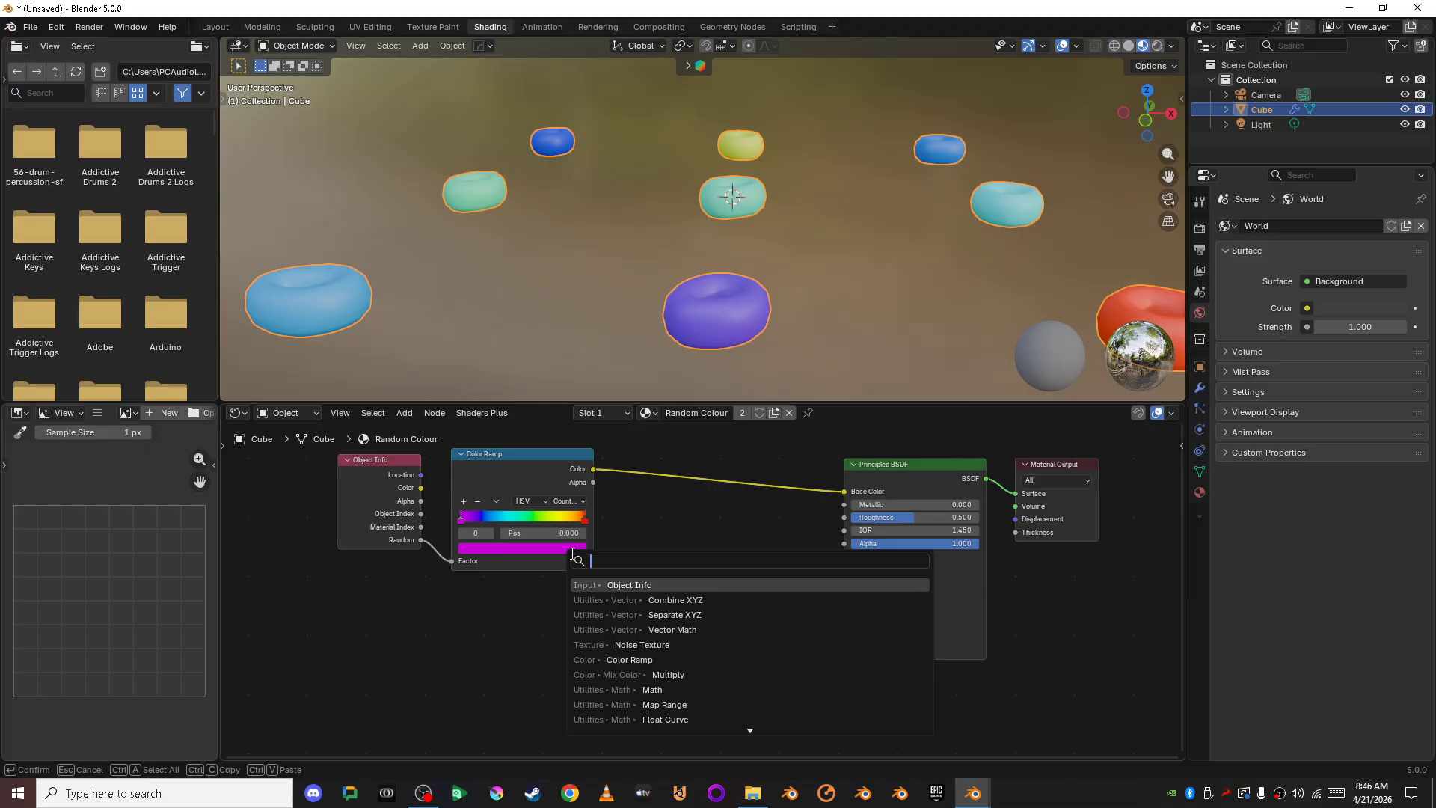
type("noise")
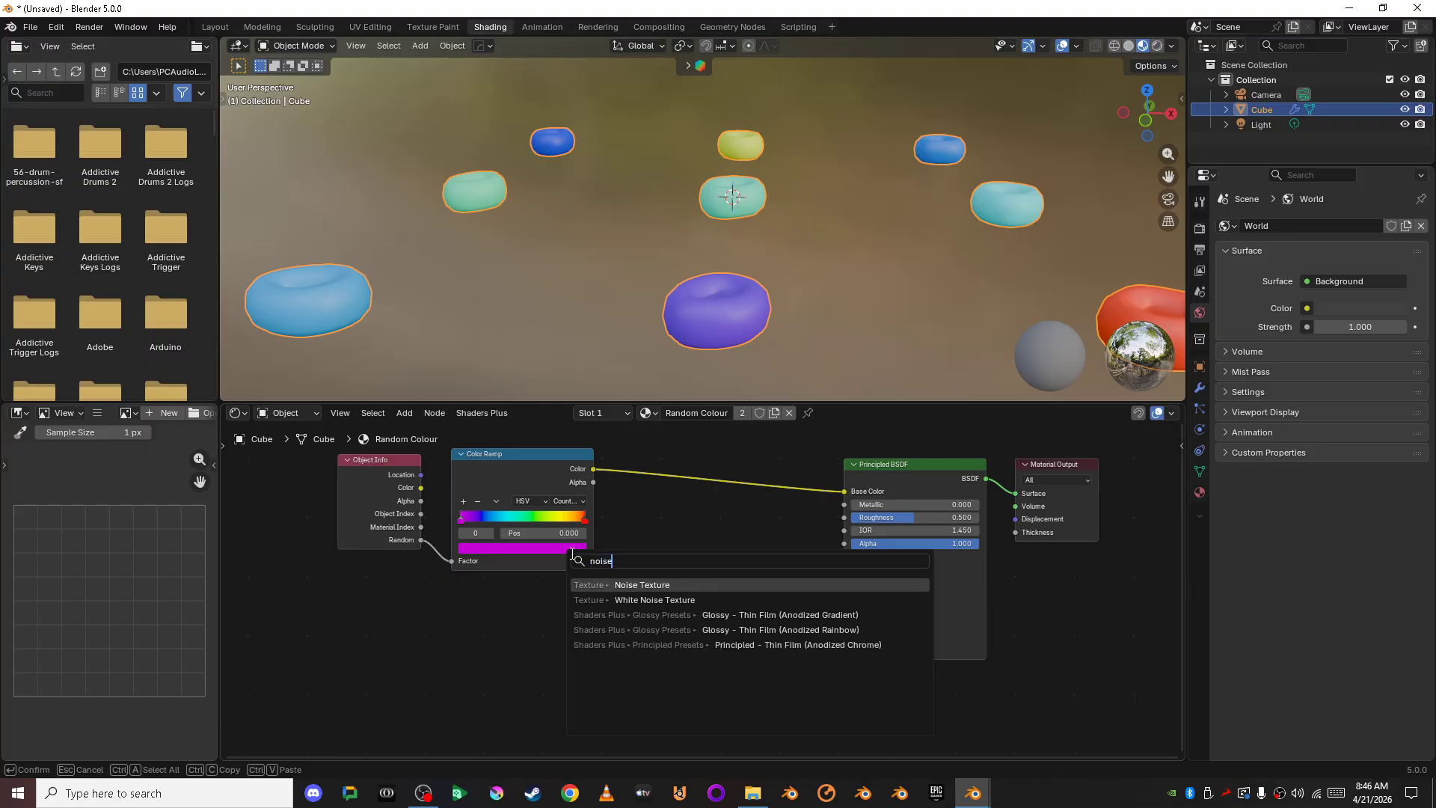
key("Return")
left_click(392, 581)
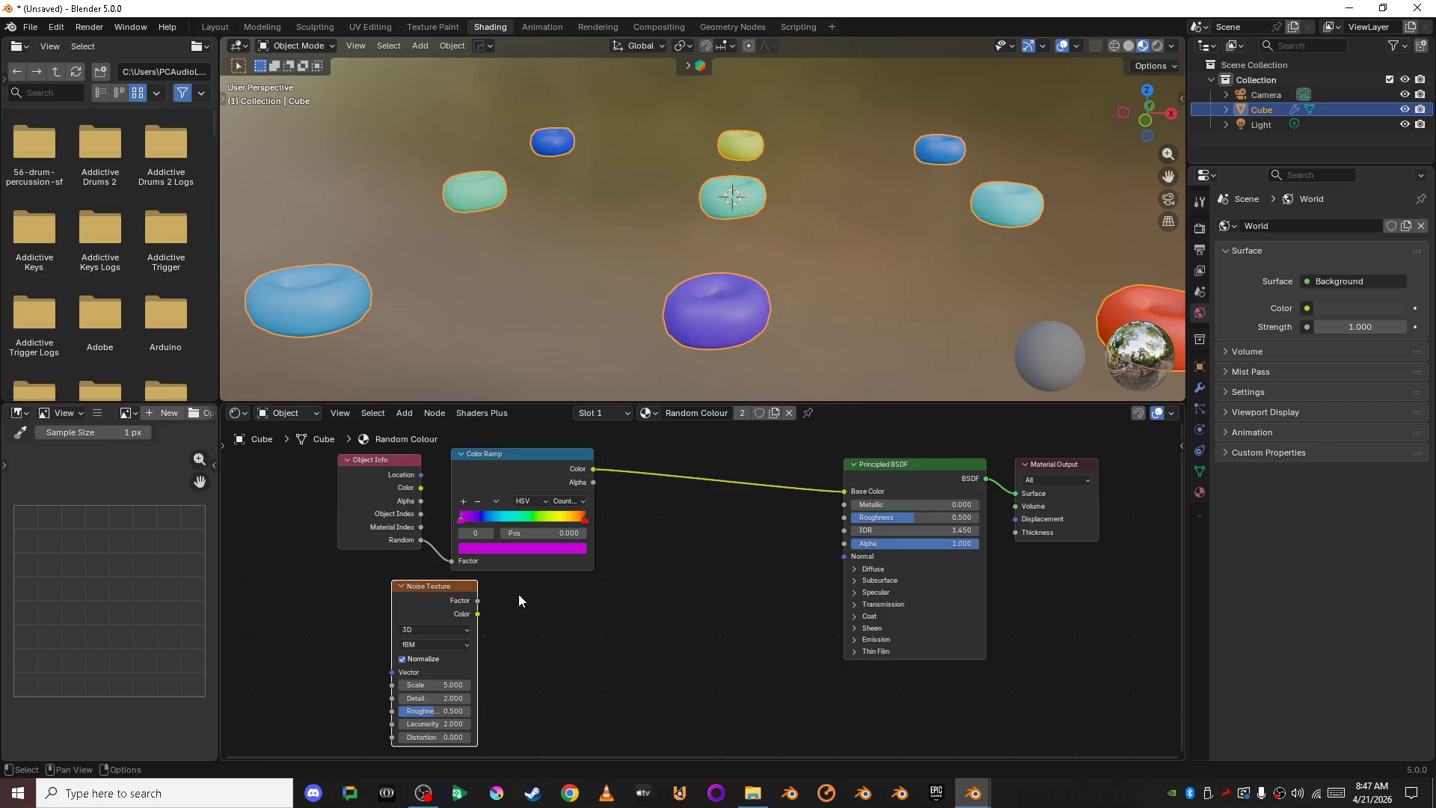
Step: Add a Bump node with its Strength input linked from the Noise Texture's Color output
left_click_drag(477, 613, 591, 610)
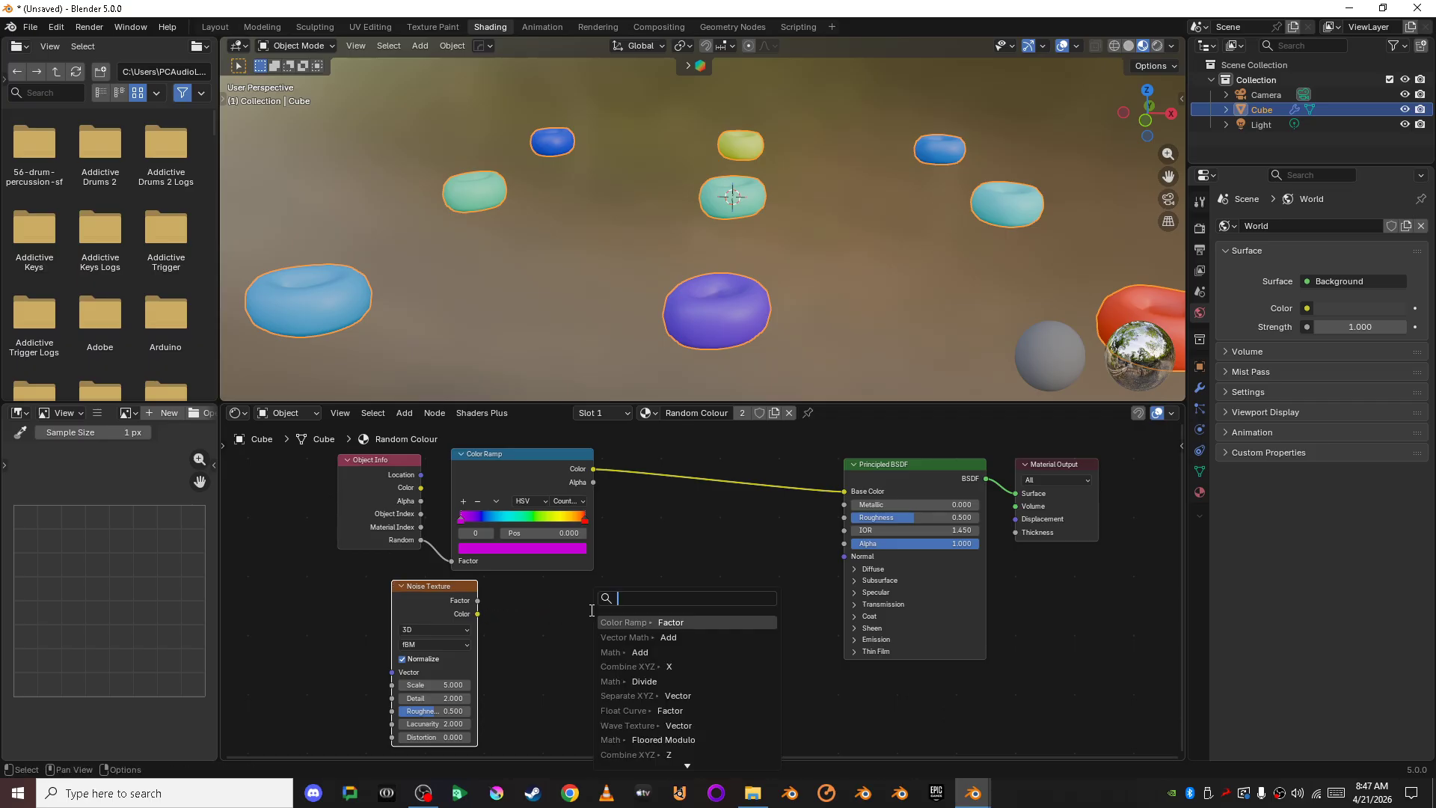
type("Bump")
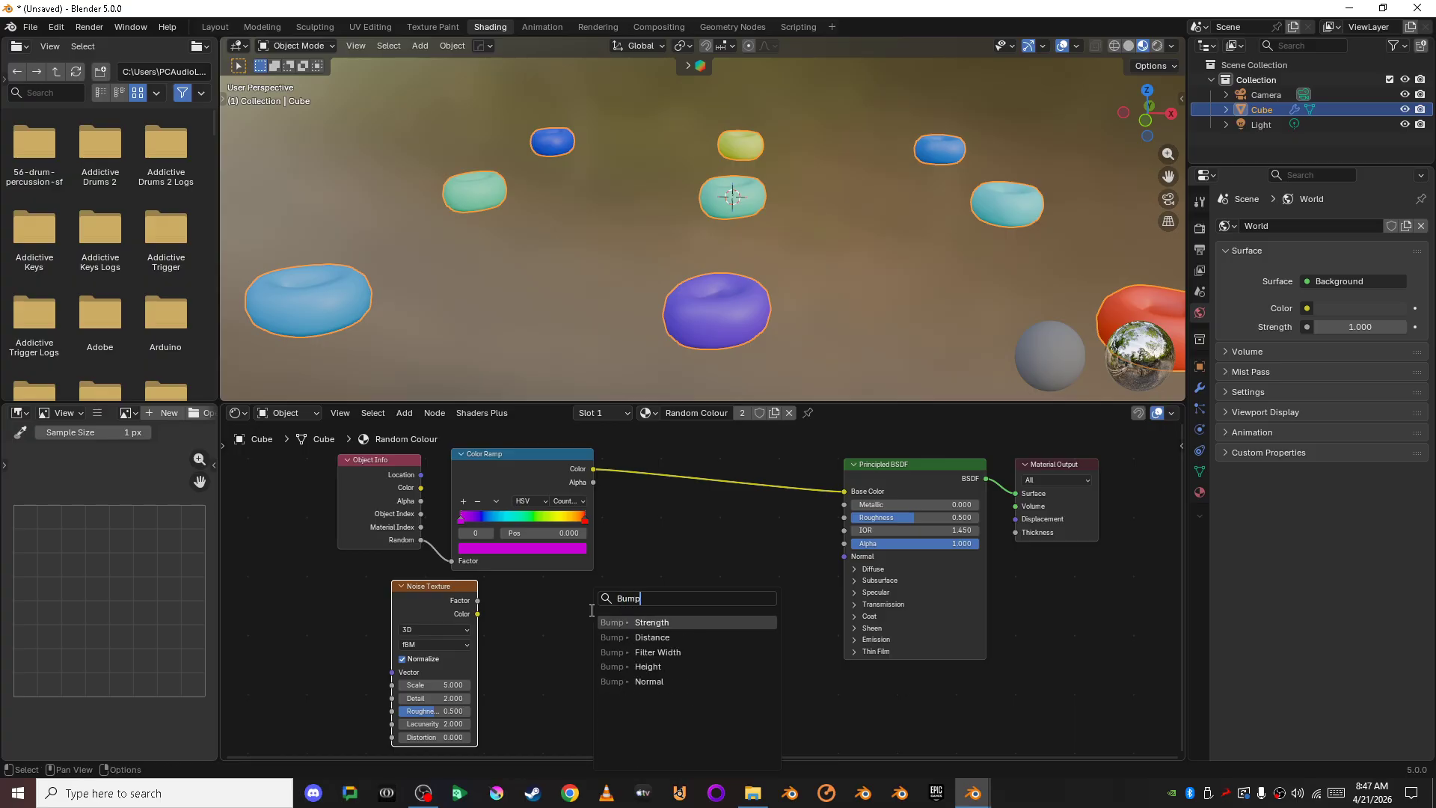
key("Return")
left_click(591, 610)
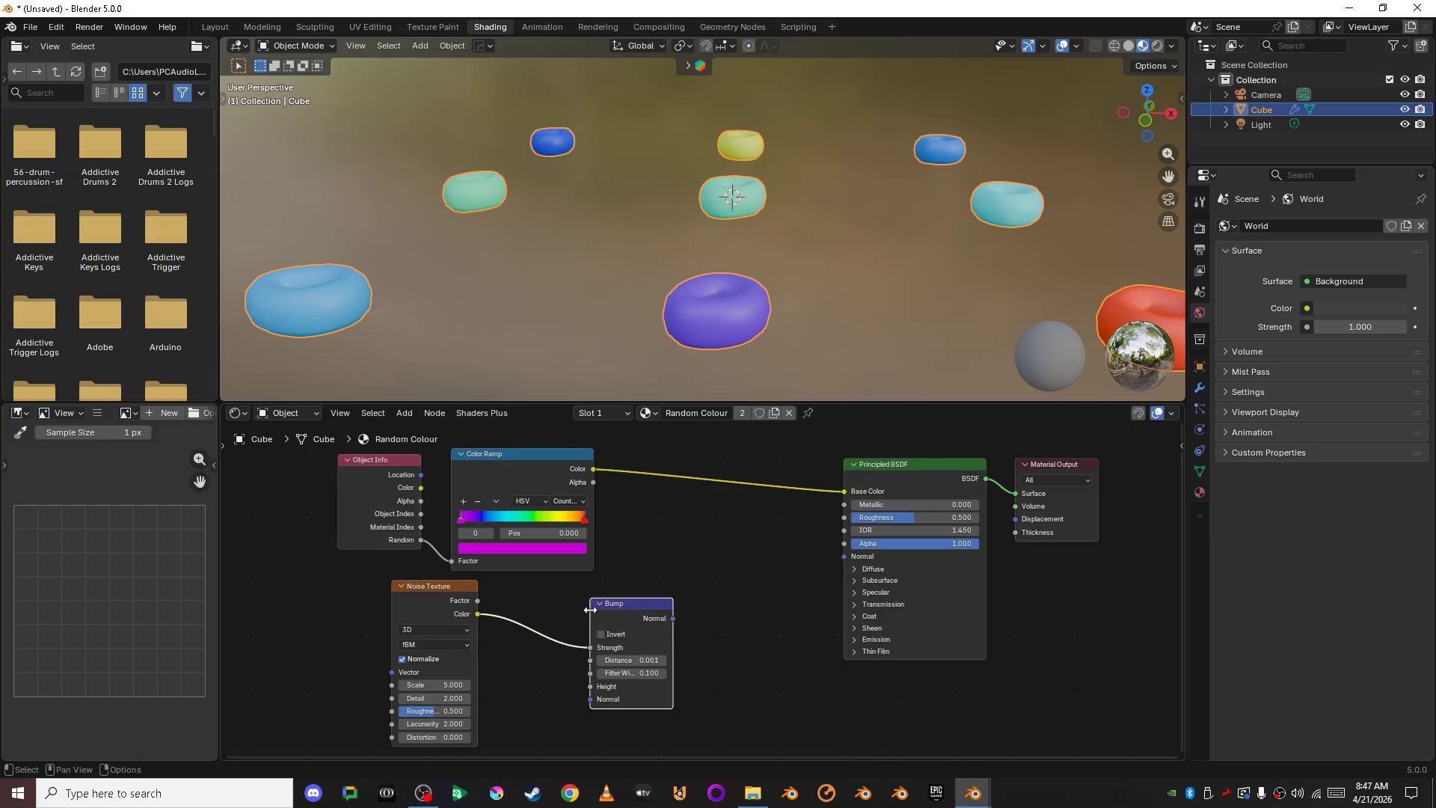
Step: Reroute the noise Color link to the Bump's Height input and connect the Bump's Normal output to the Principled BSDF's Normal
scroll(663, 586, "up", 2)
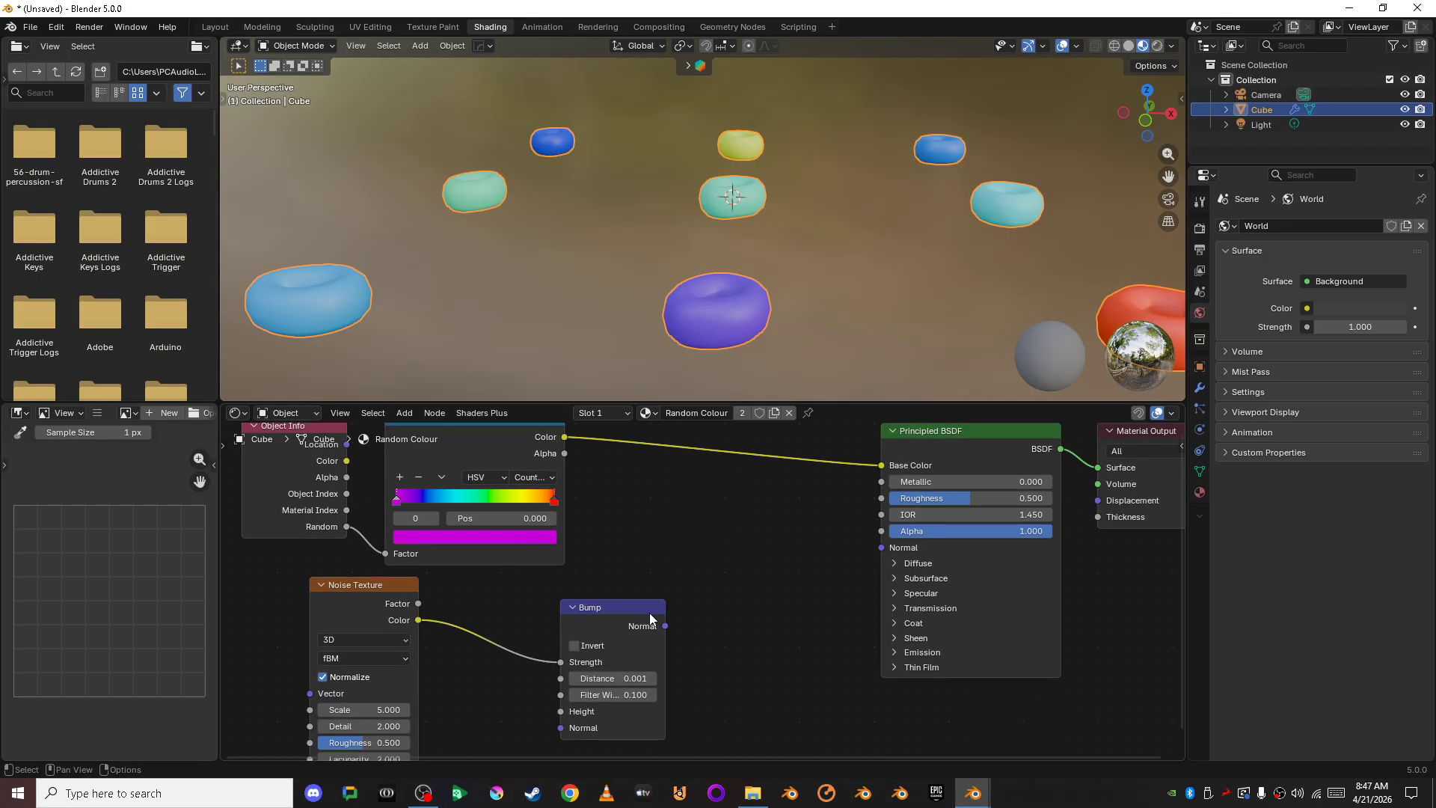
left_click_drag(561, 665, 560, 712)
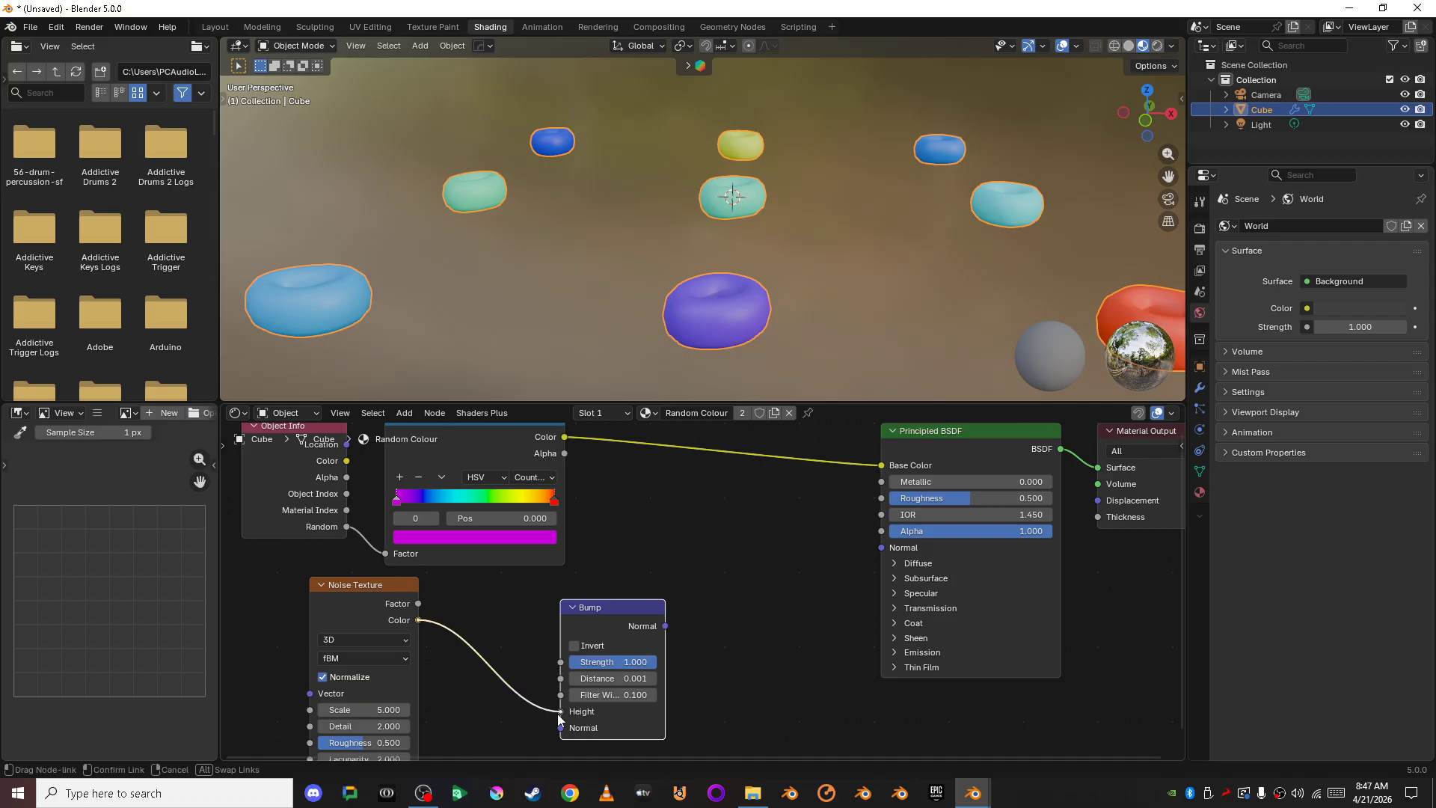
left_click_drag(665, 626, 866, 552)
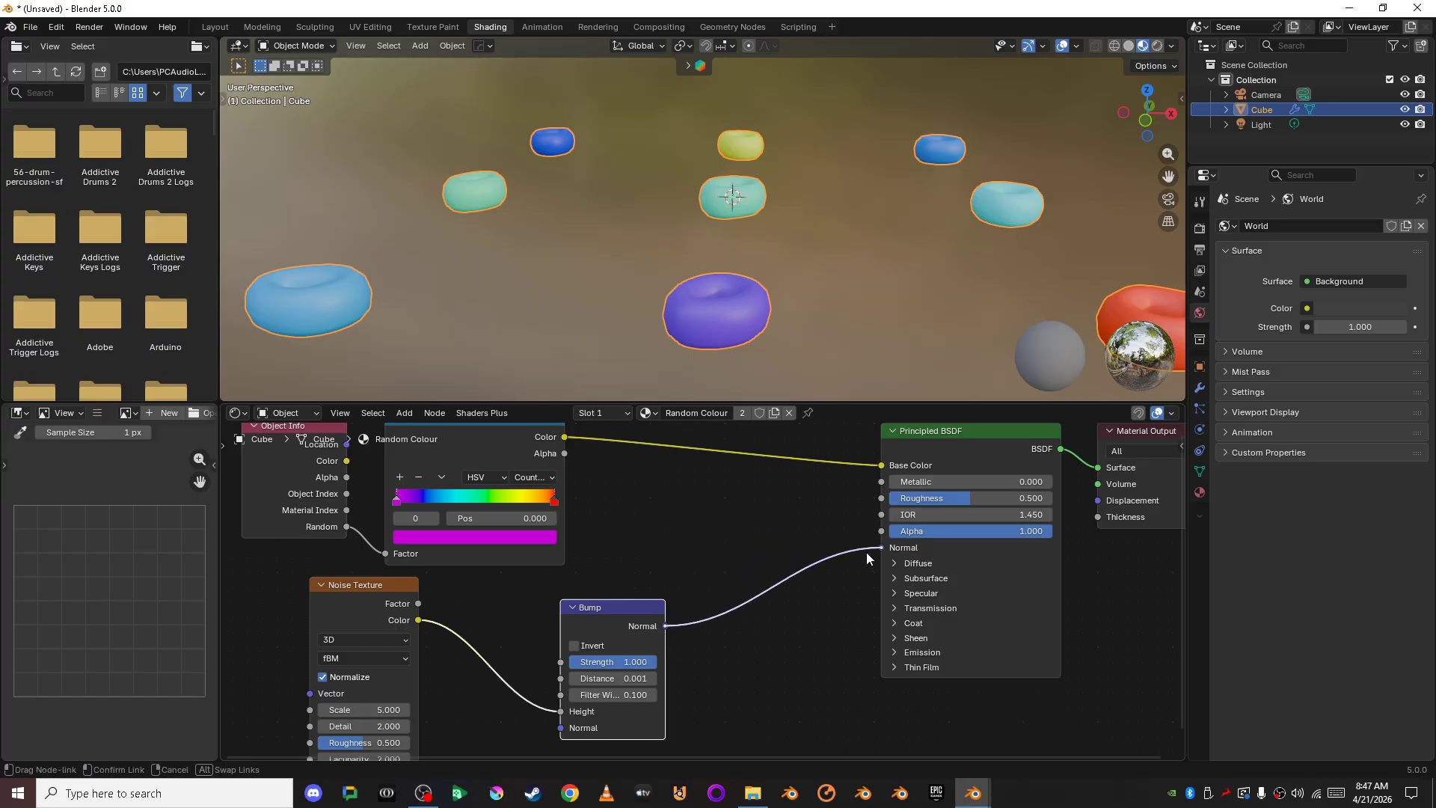
left_click(795, 680)
Step: Move the Bump and Noise Texture nodes closer to the Principled BSDF
scroll(917, 271, "up", 1)
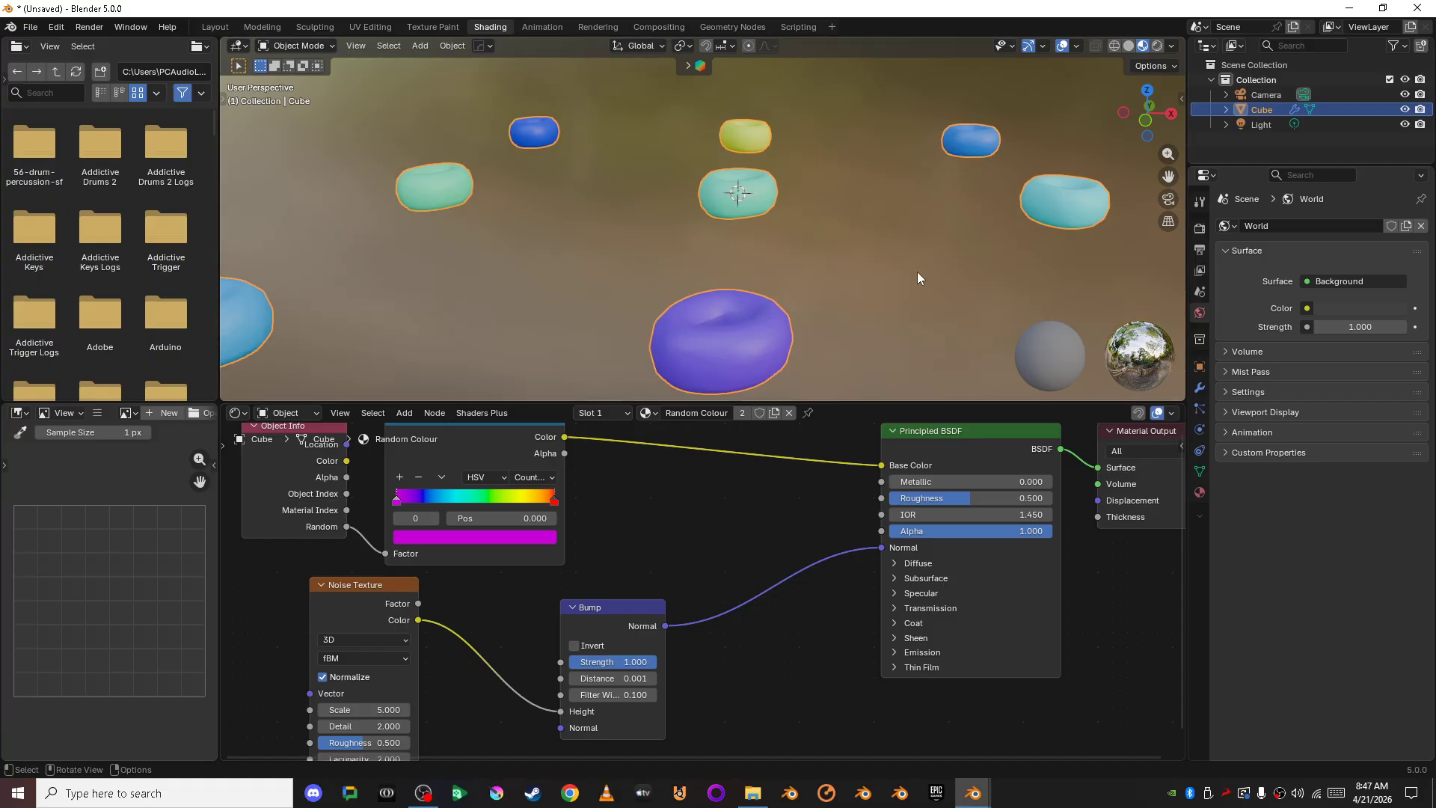
middle_click_drag(846, 292, 869, 254, "shift")
left_click_drag(603, 615, 746, 561)
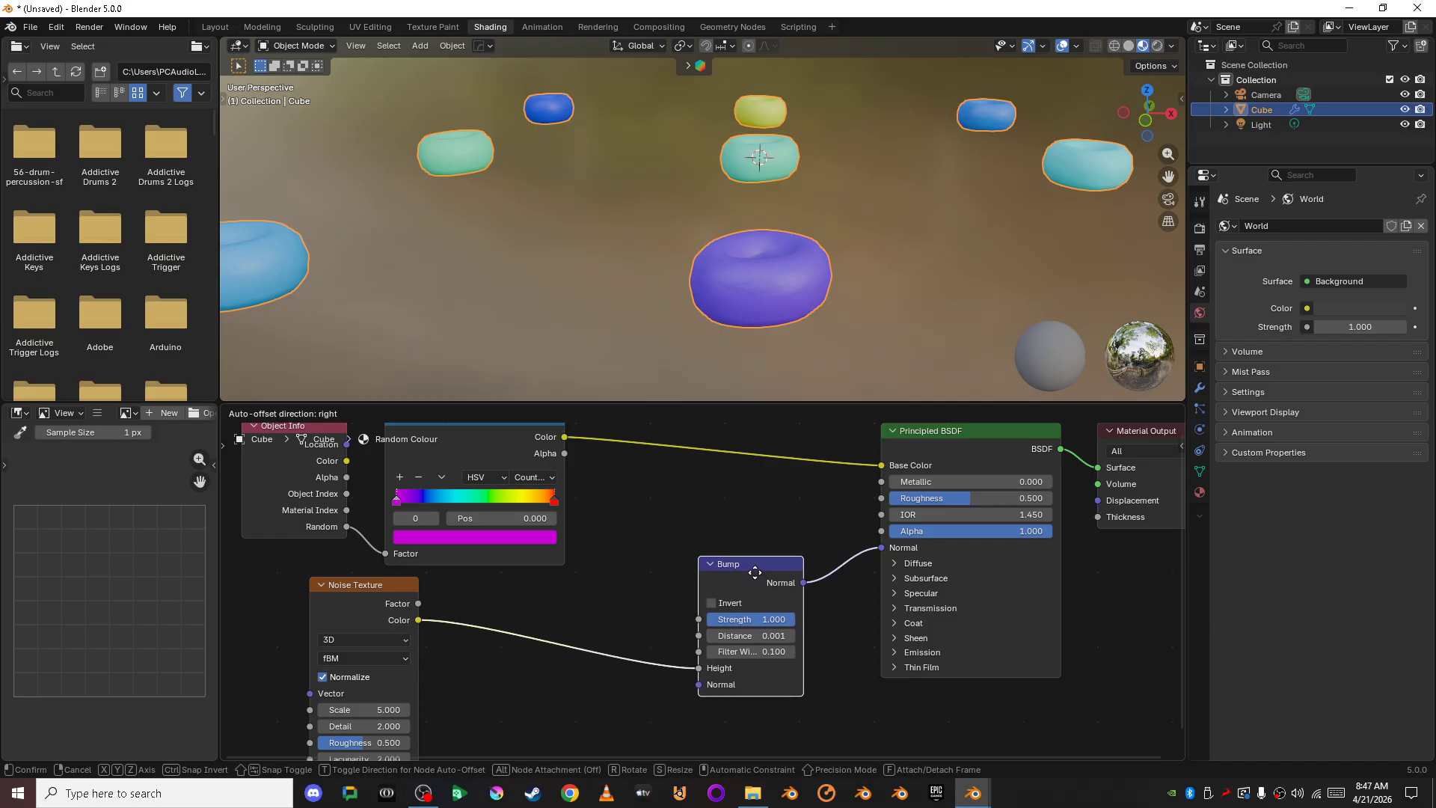
left_click_drag(391, 591, 610, 594)
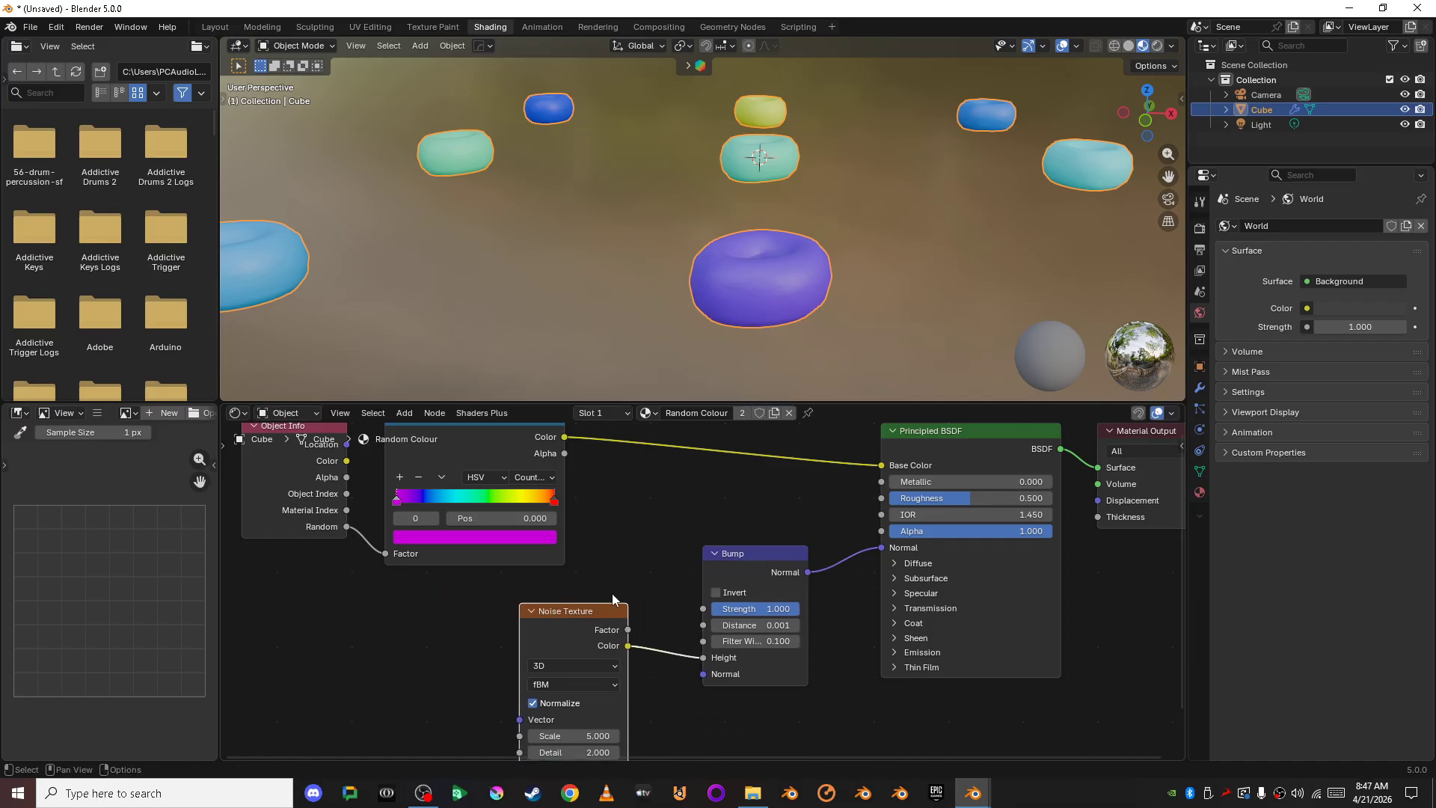
scroll(599, 587, "down", 1)
middle_click_drag(598, 587, 658, 484)
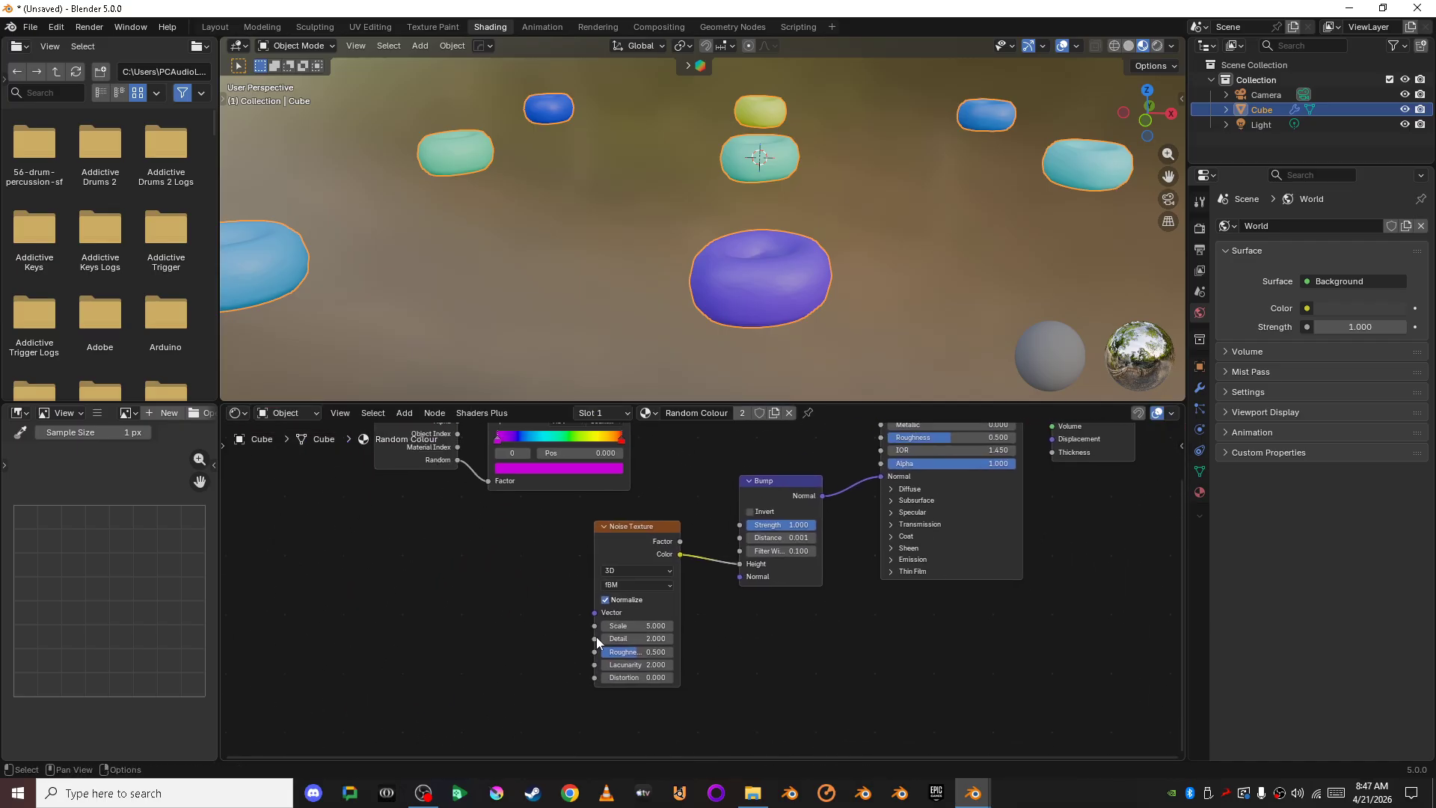
Step: Add Texture Coordinate and Mapping nodes feeding the Noise Texture's Vector input
left_click(625, 536)
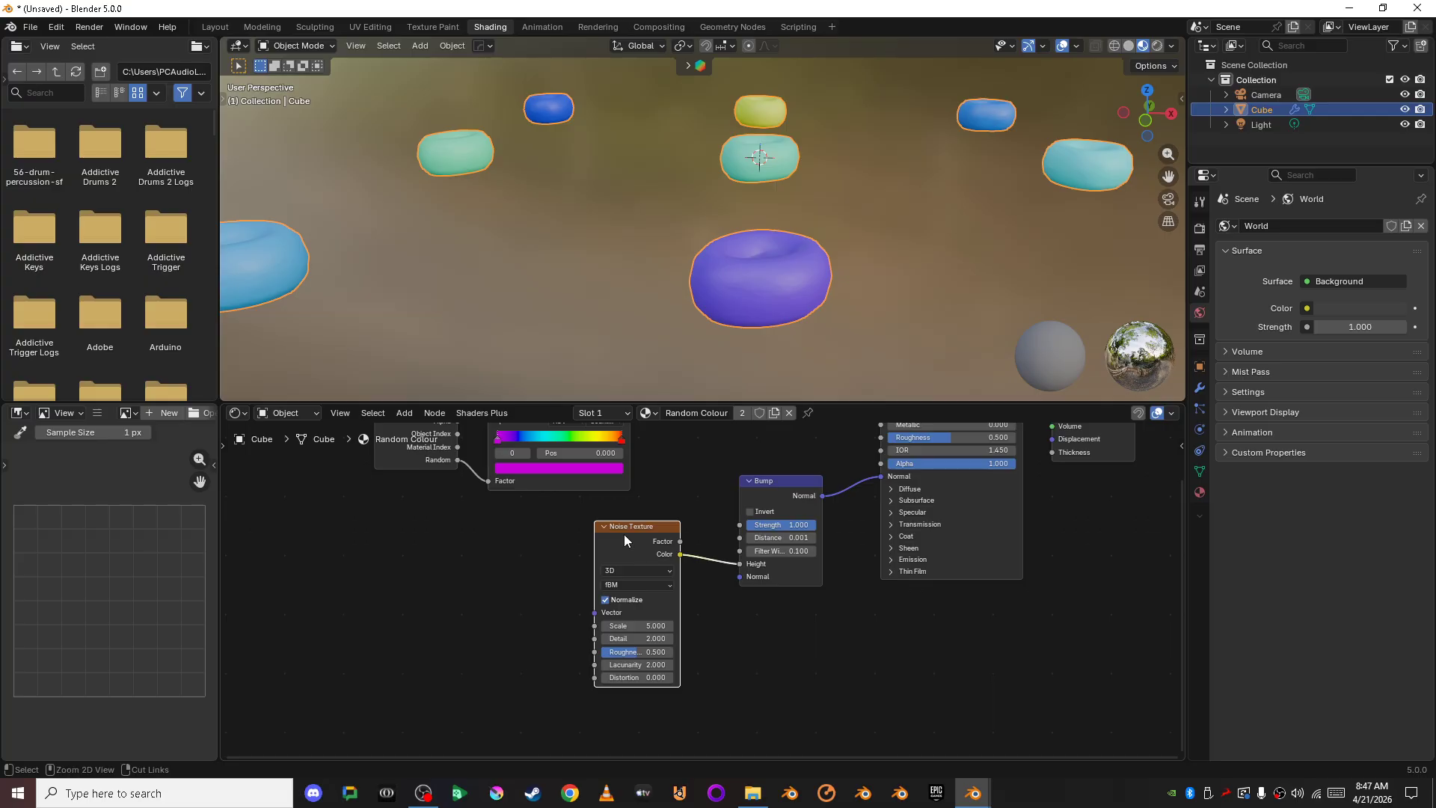
key("ctrl+t")
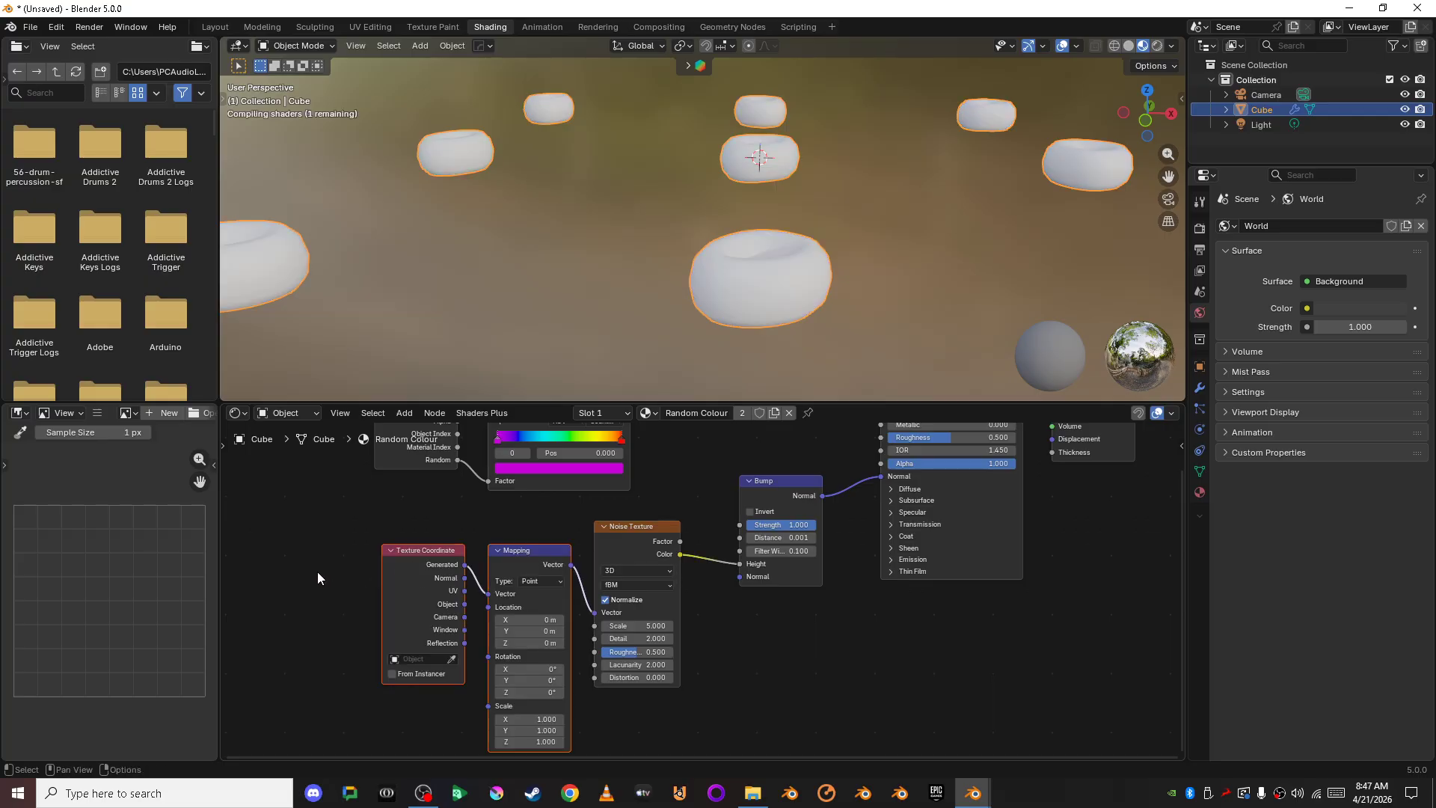
scroll(318, 572, "up", 2)
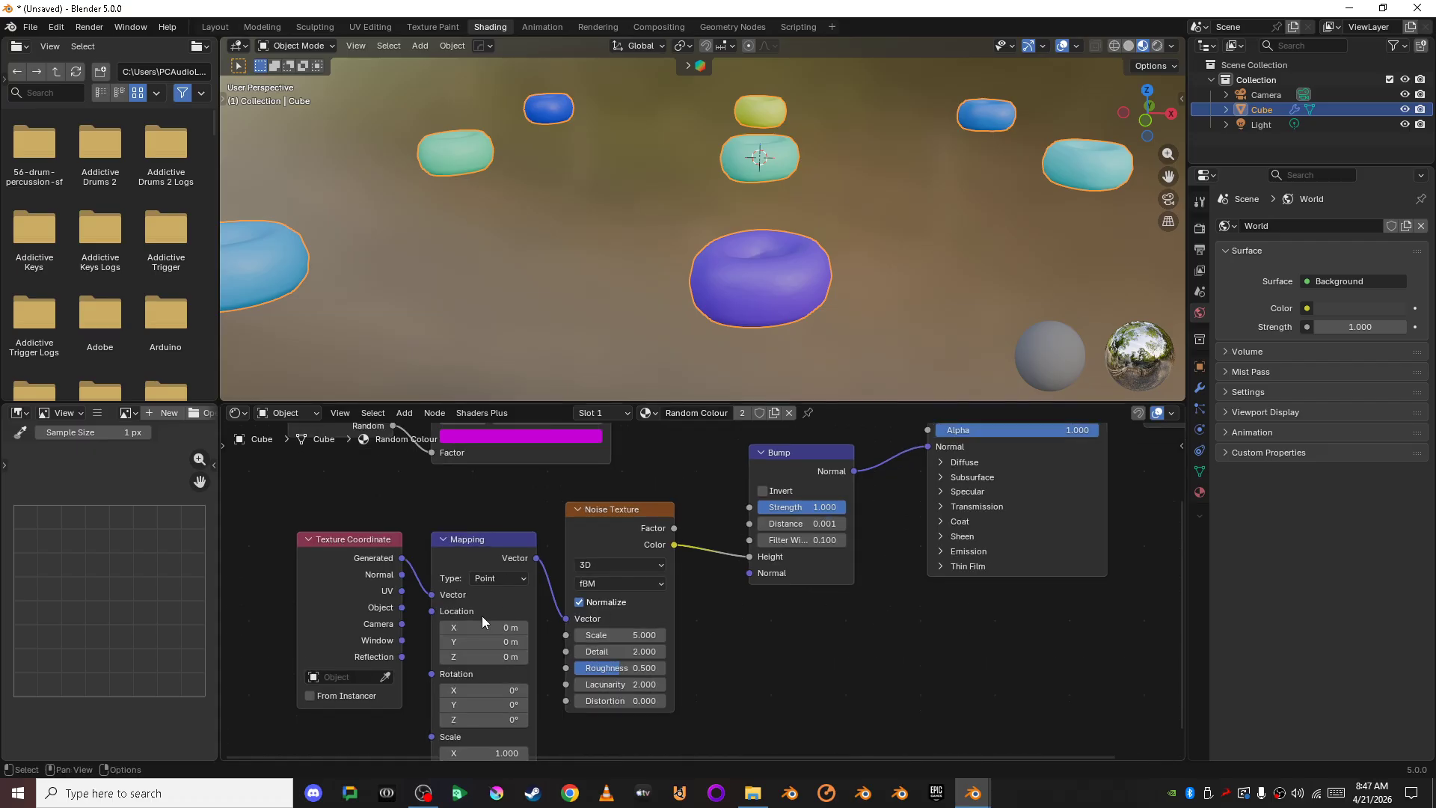
Step: Set the Noise Texture's Scale to 3.300
scroll(702, 653, "up", 1)
left_click_drag(606, 642, 571, 641)
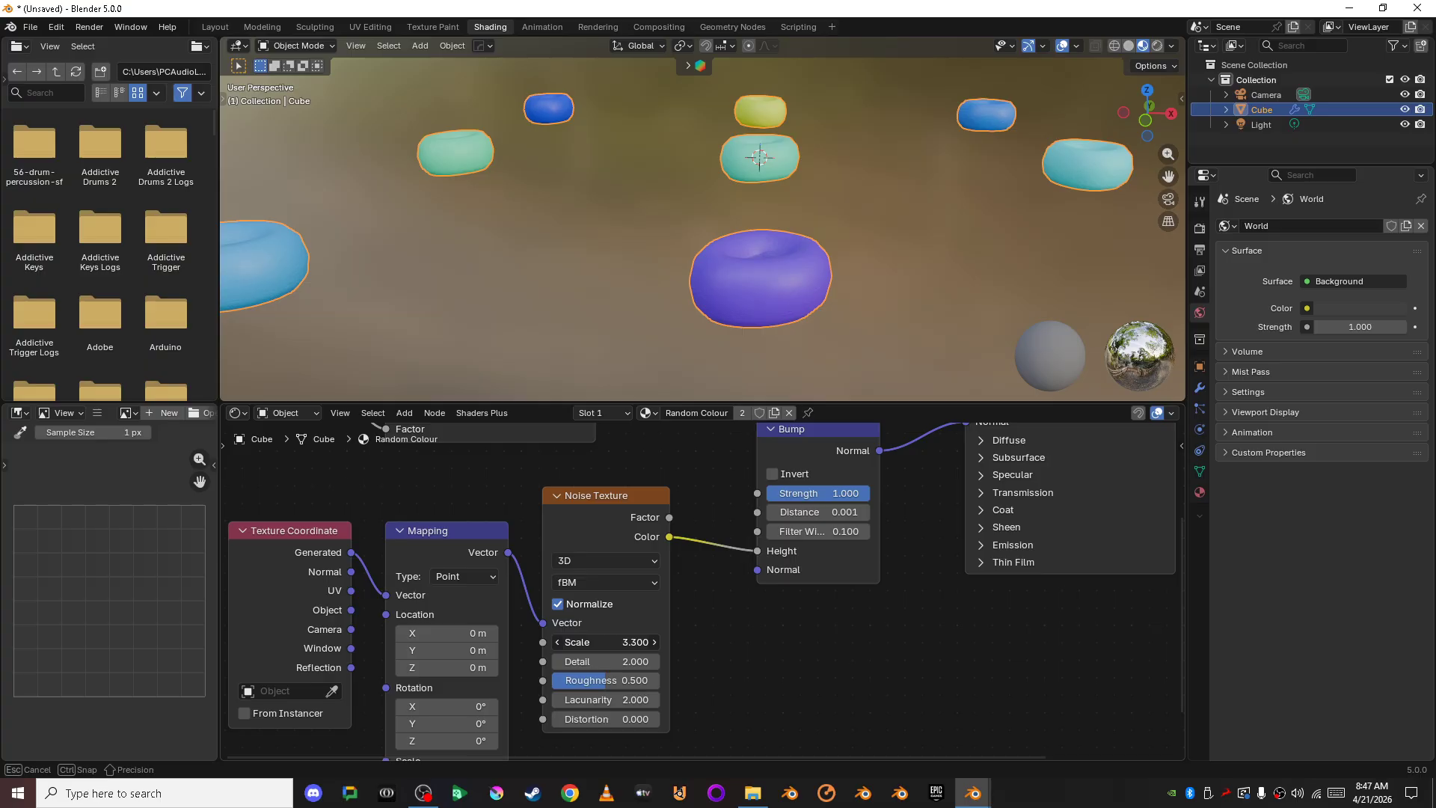
scroll(754, 627, "up", 4)
scroll(754, 627, "down", 3)
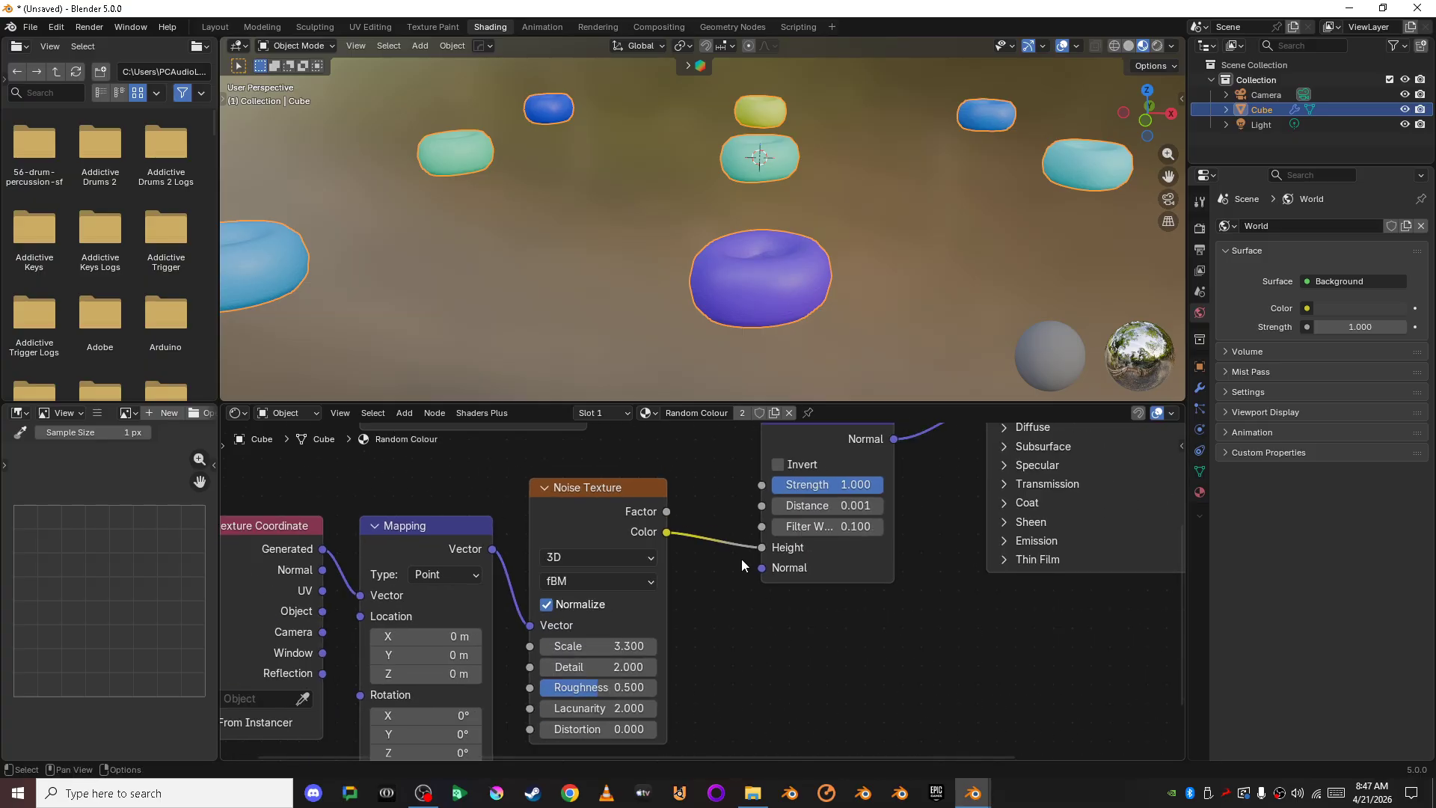
Step: Set the Bump node's Distance to 0.041
scroll(765, 540, "up", 2)
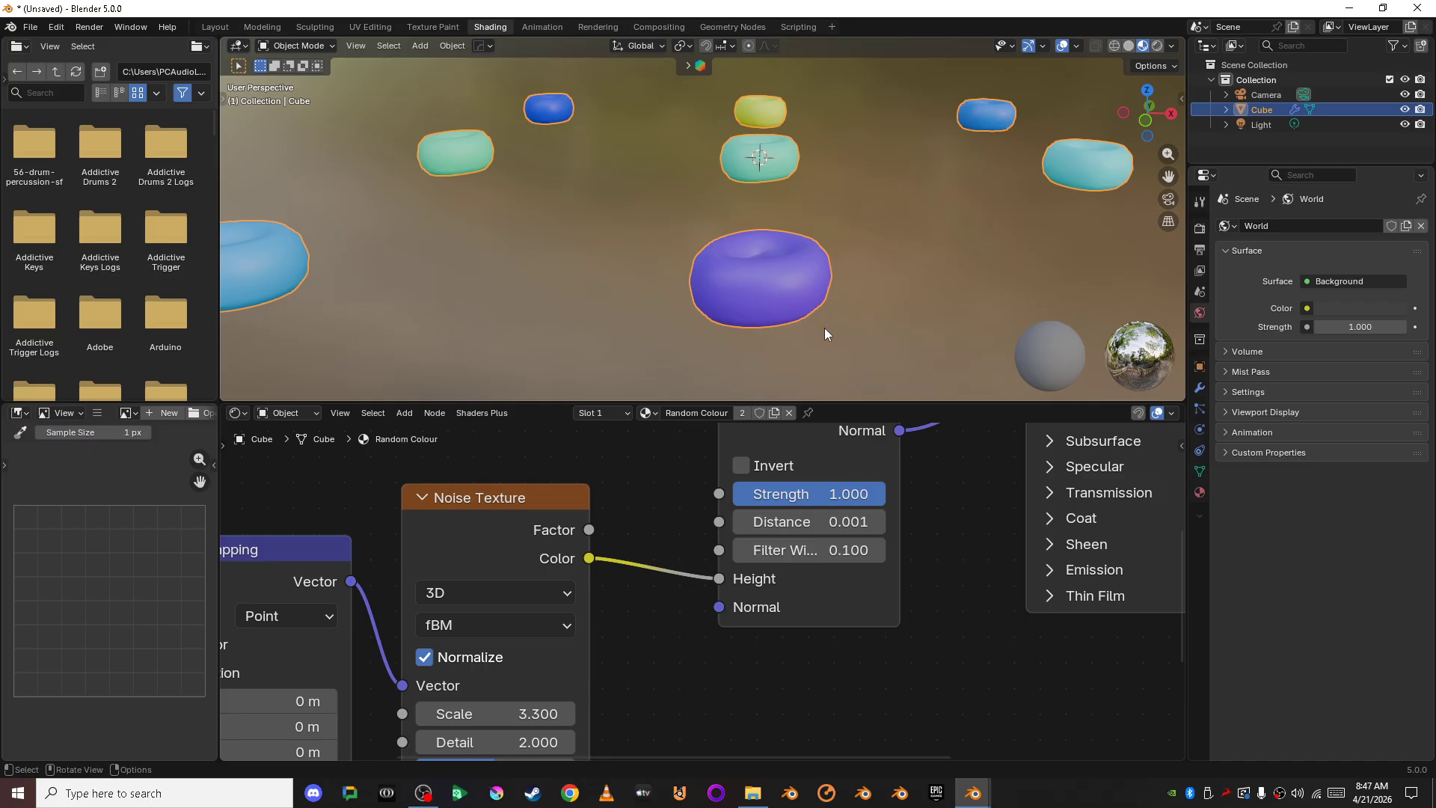
scroll(923, 654, "up", 4)
middle_click_drag(936, 576, 843, 666)
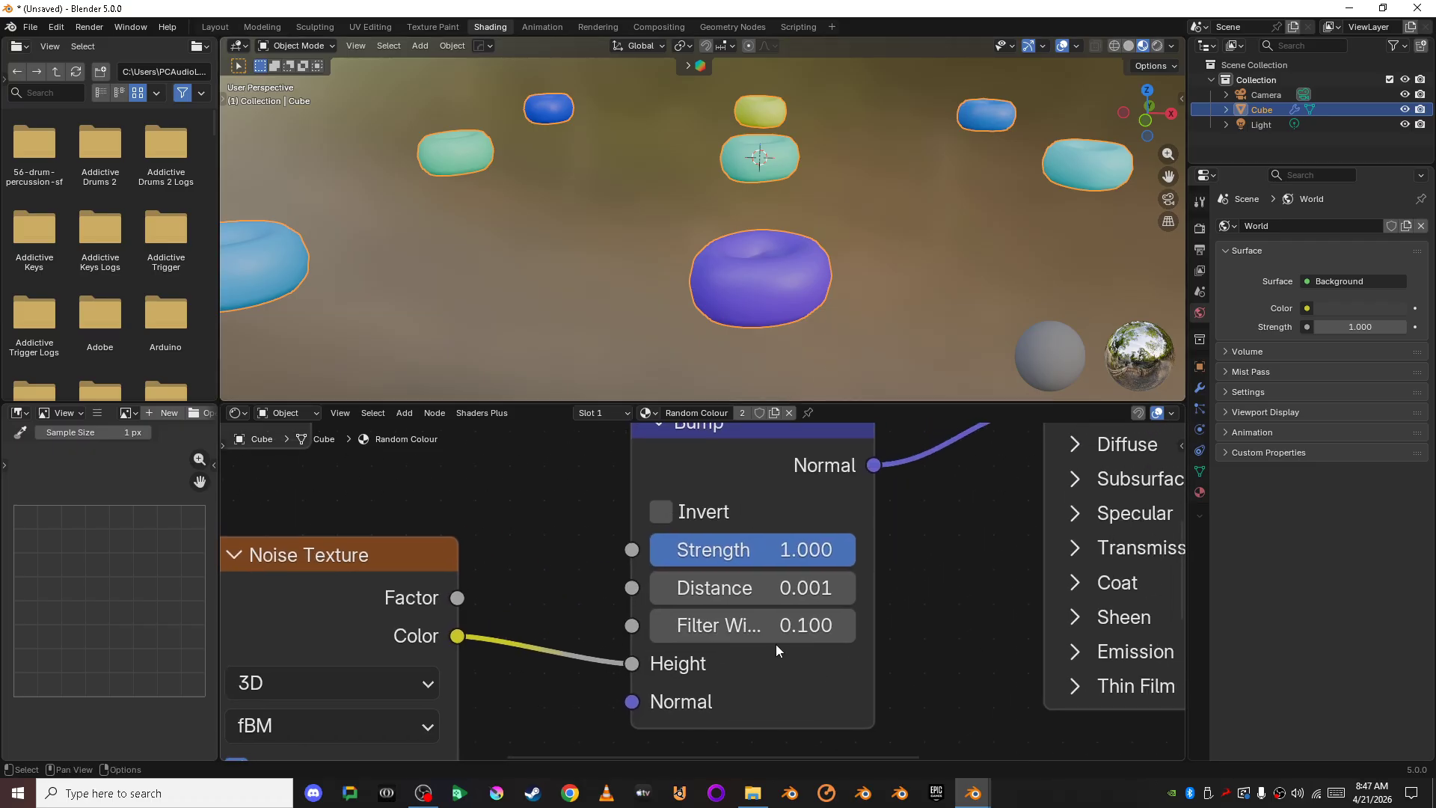
mouse_move(801, 599)
left_mouse_down()
mouse_move(835, 588)
mouse_move(805, 588)
left_mouse_up()
left_click(801, 599)
key("Escape")
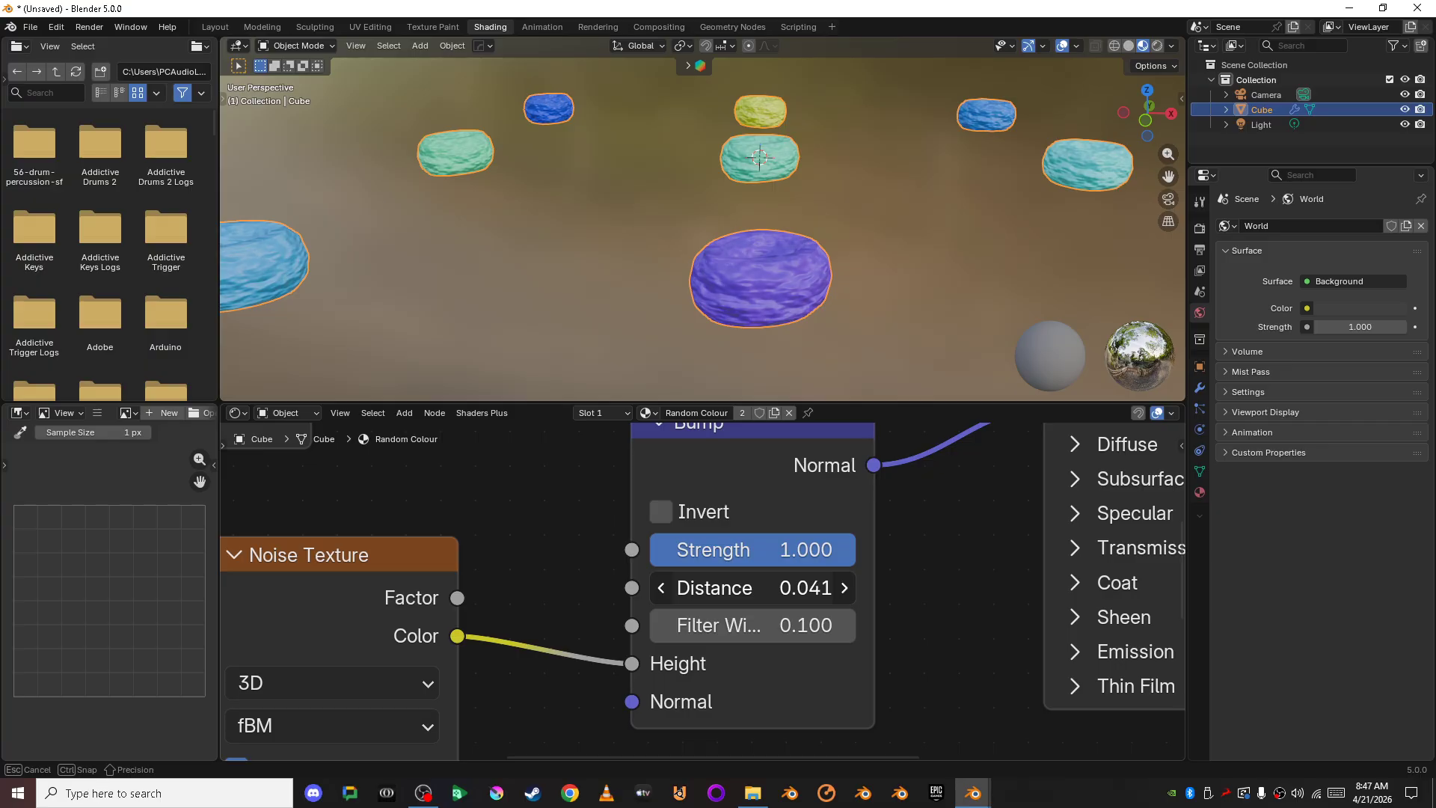
Step: Move the Texture Coordinate, Mapping and Noise Texture nodes away from the Bump node to open a gap between them
middle_click_drag(868, 255, 865, 141)
left_click(1145, 118)
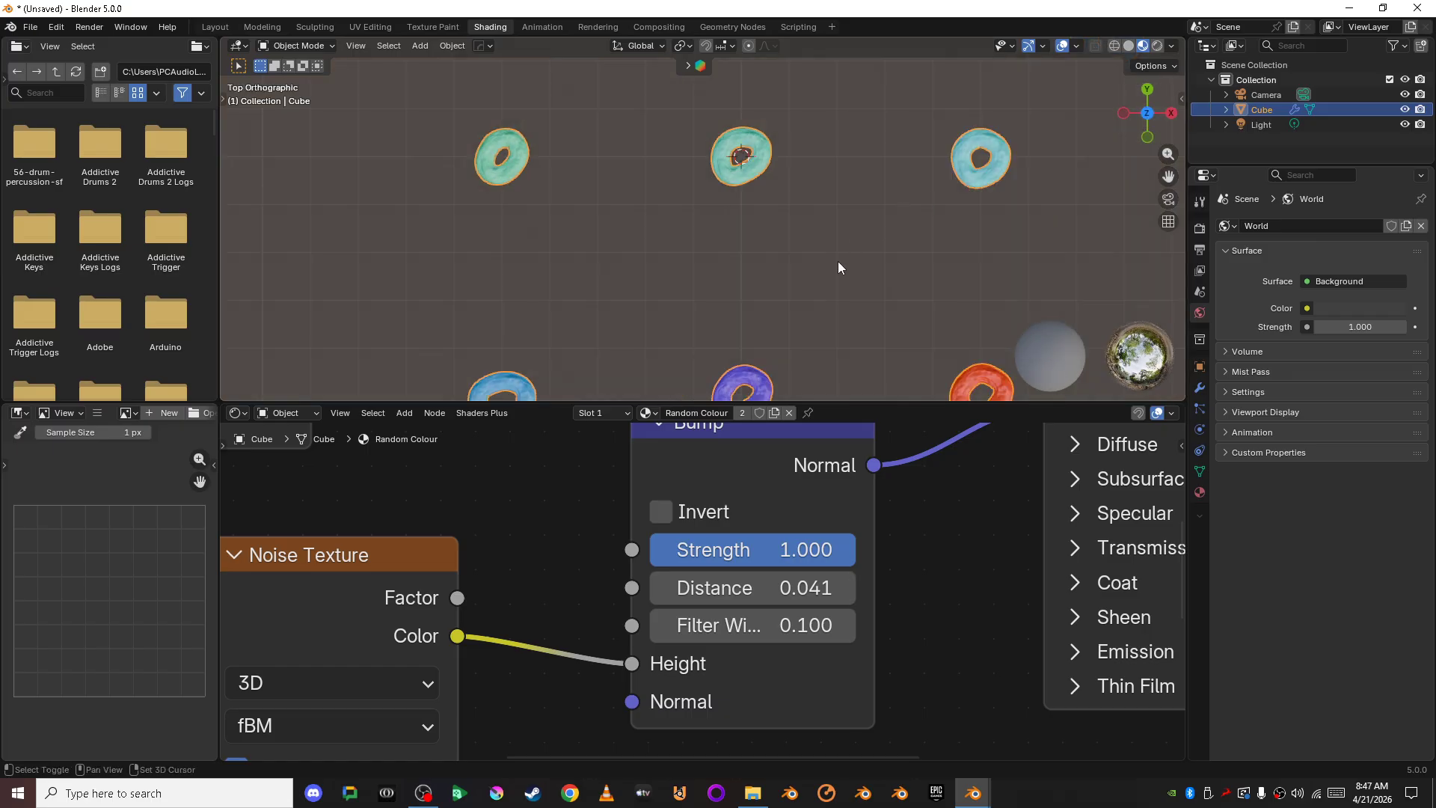
middle_click_drag(838, 262, 842, 141, "shift")
scroll(801, 275, "up", 4)
middle_click_drag(801, 275, 747, 194)
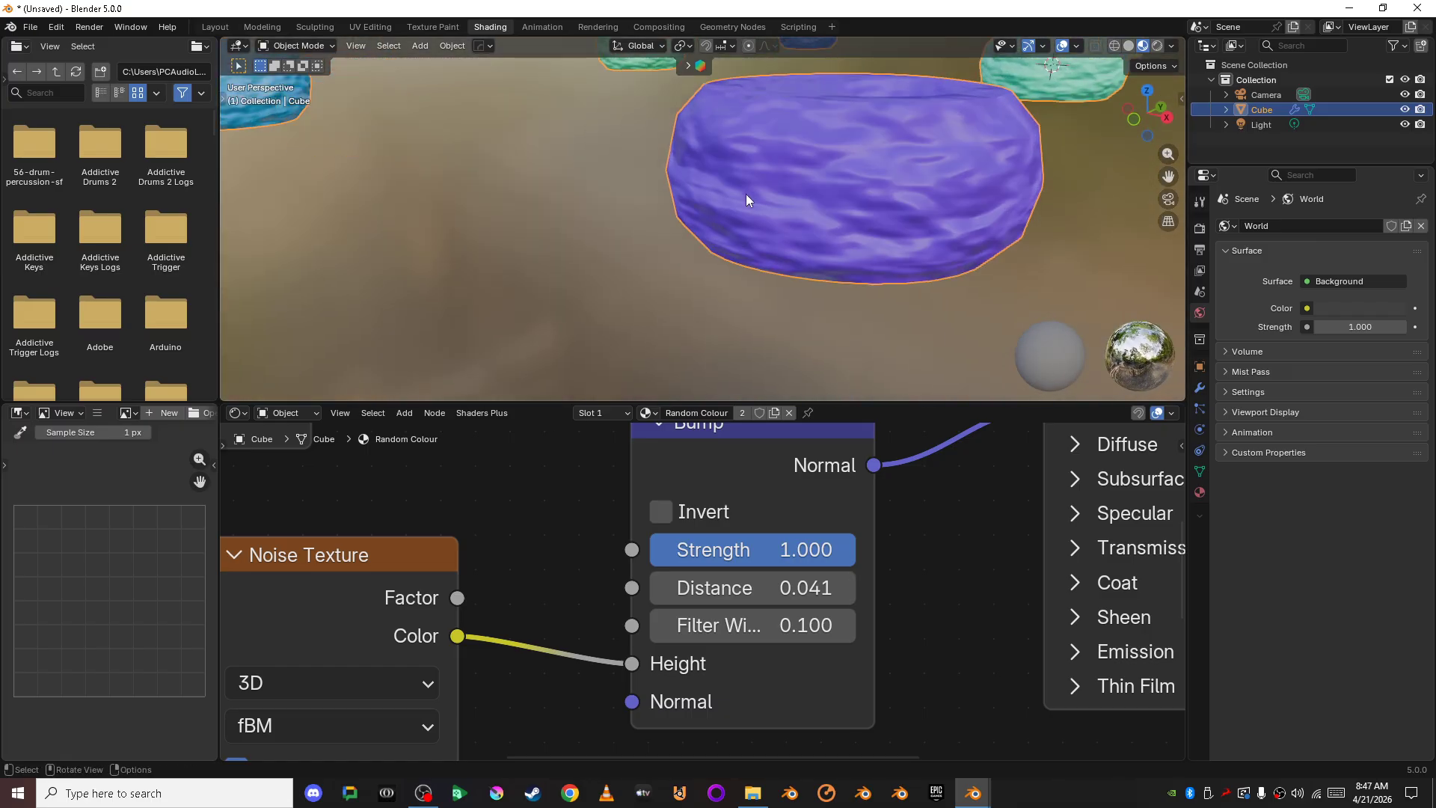
scroll(591, 528, "down", 6)
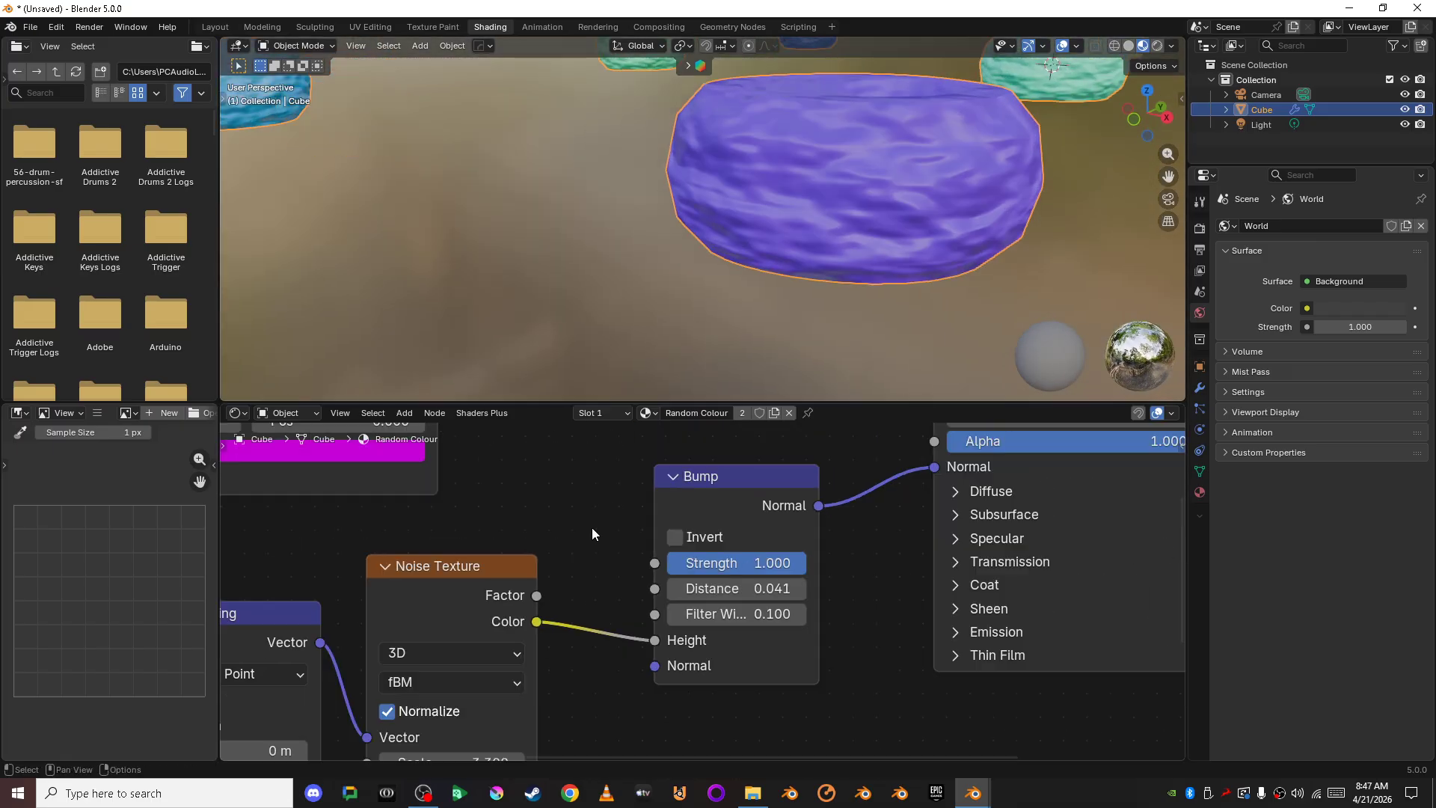
left_click_drag(357, 600, 603, 681)
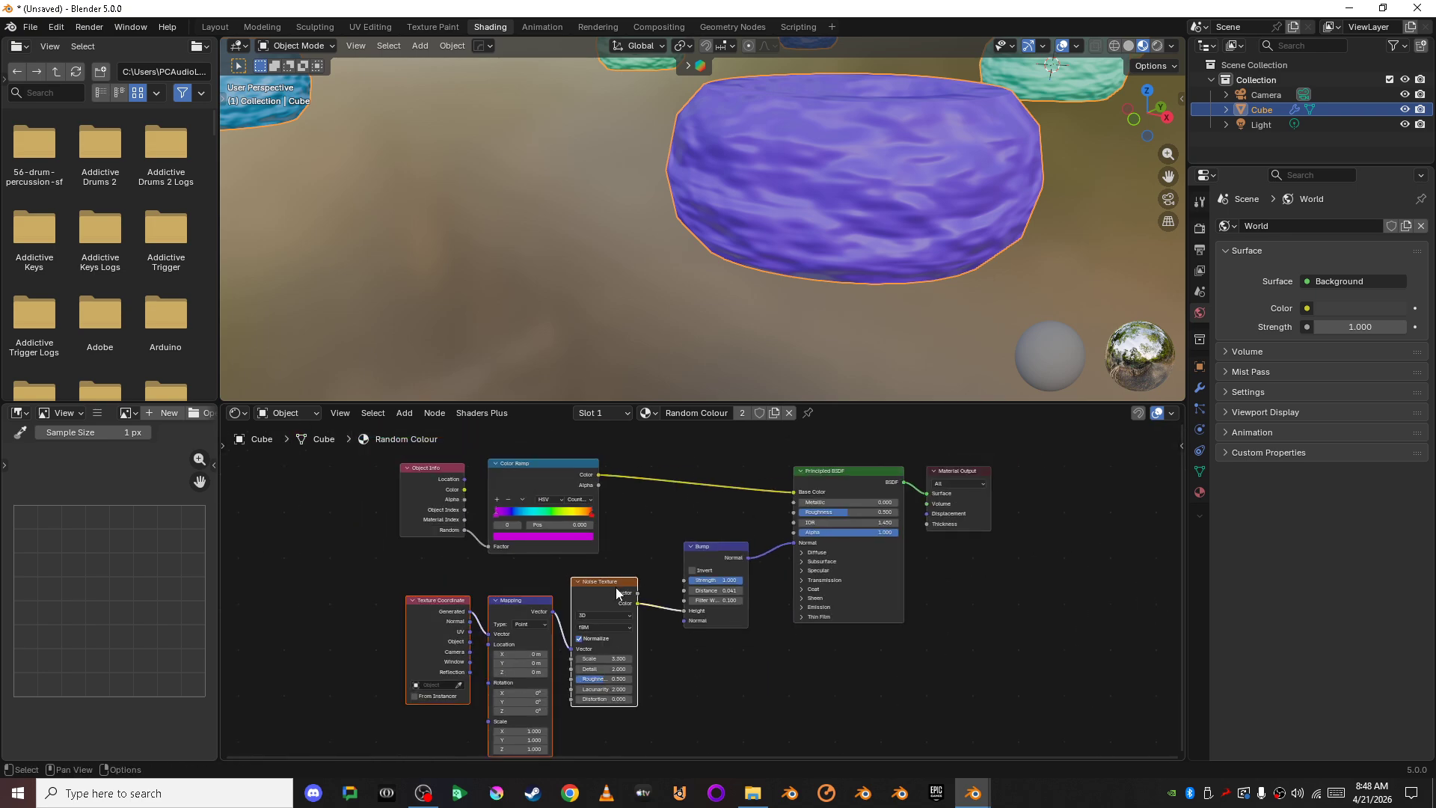
key("g")
left_click(563, 653)
left_click(584, 667)
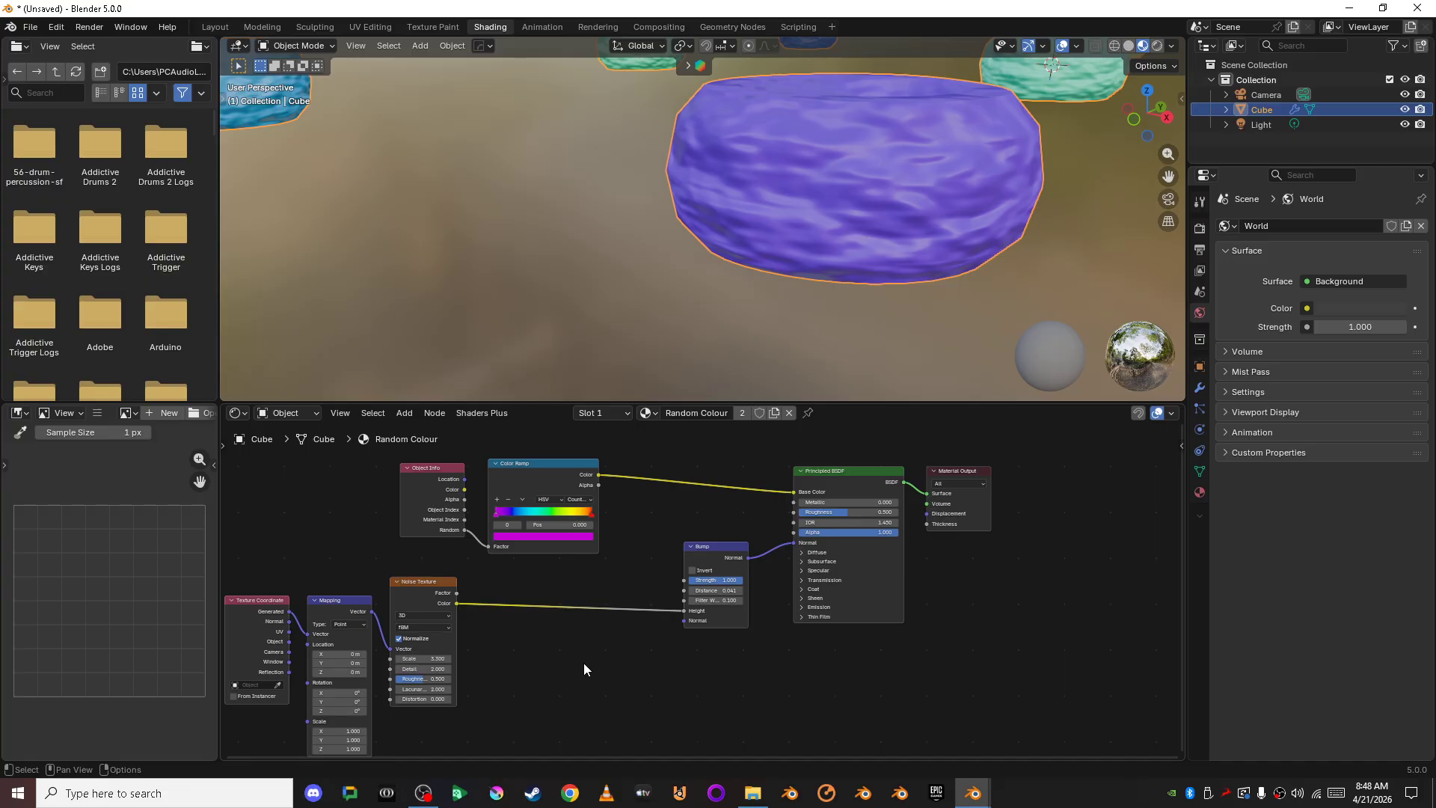
Step: Insert a Color Ramp between the Noise Texture's Color and the Bump's Height, and move its white stop to position 0.423
key("shift+a")
left_click(515, 555)
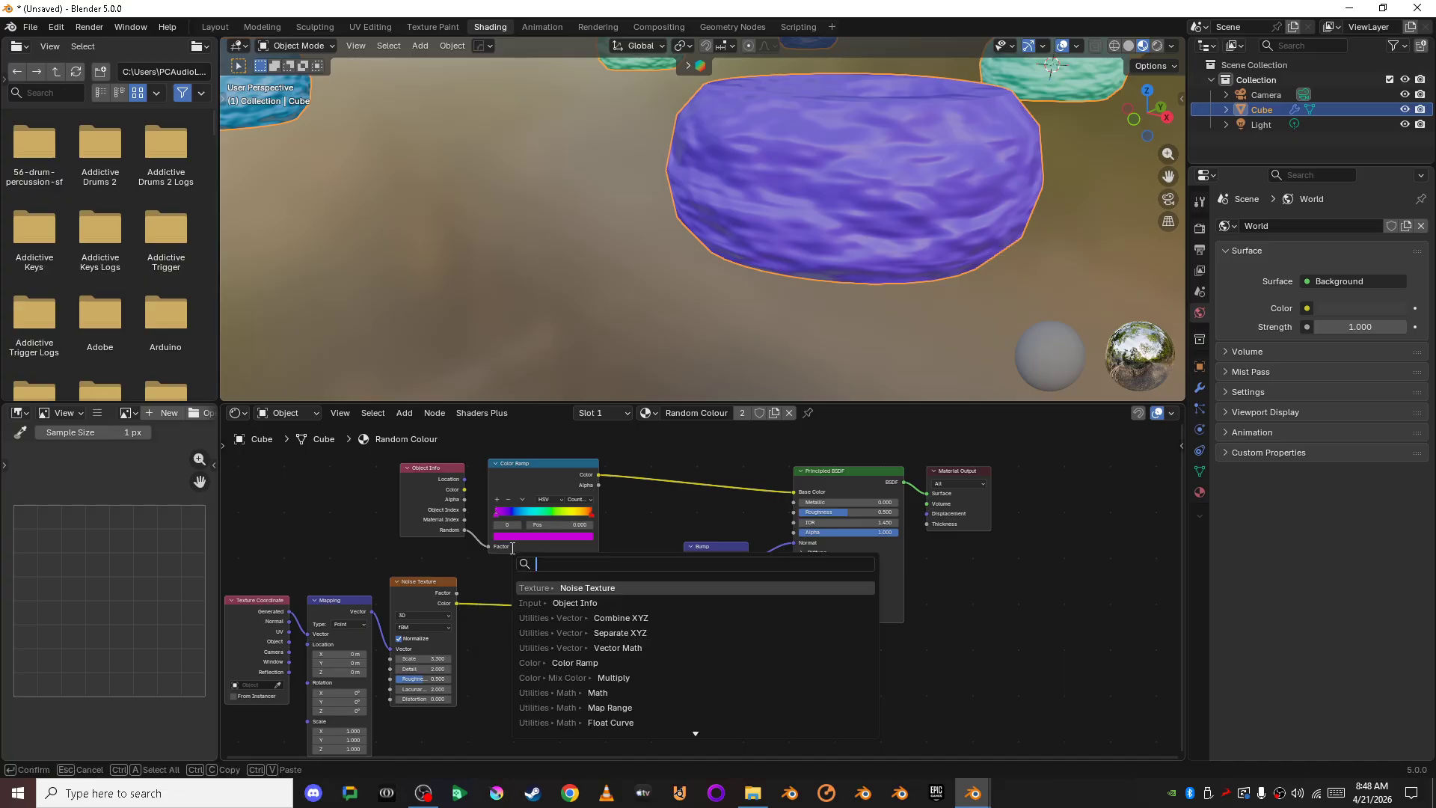
type("colou")
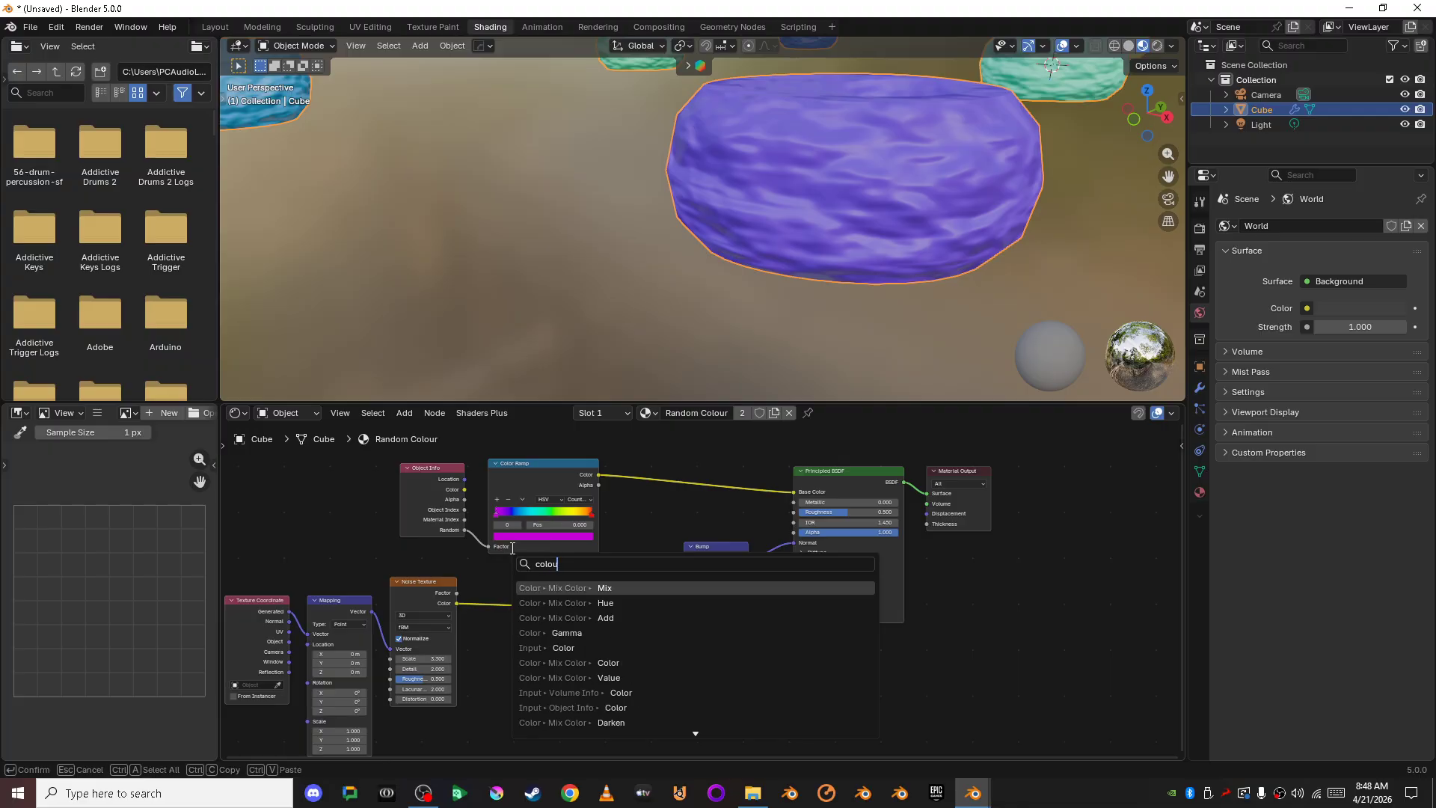
key("BackSpace")
type("r")
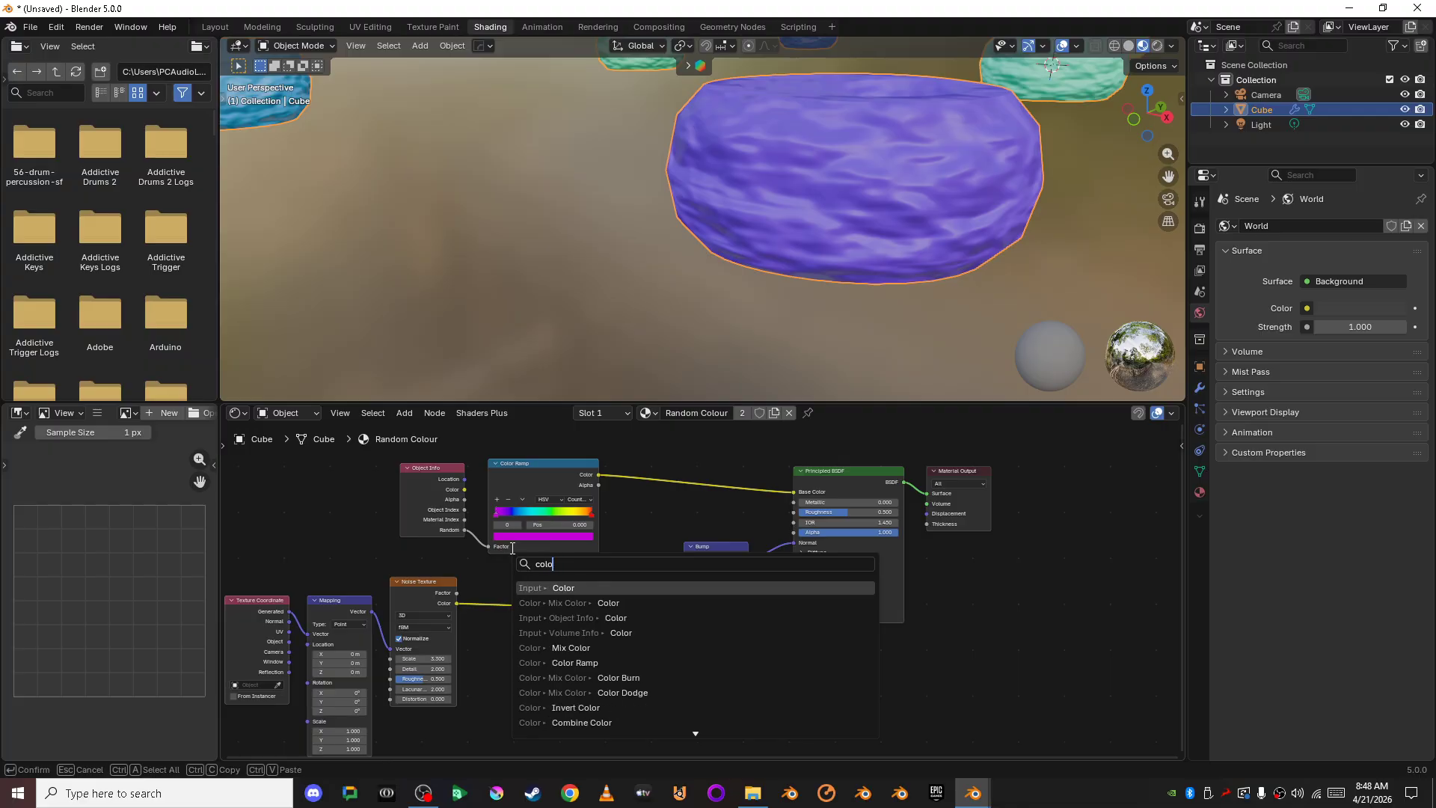
type(" ramp")
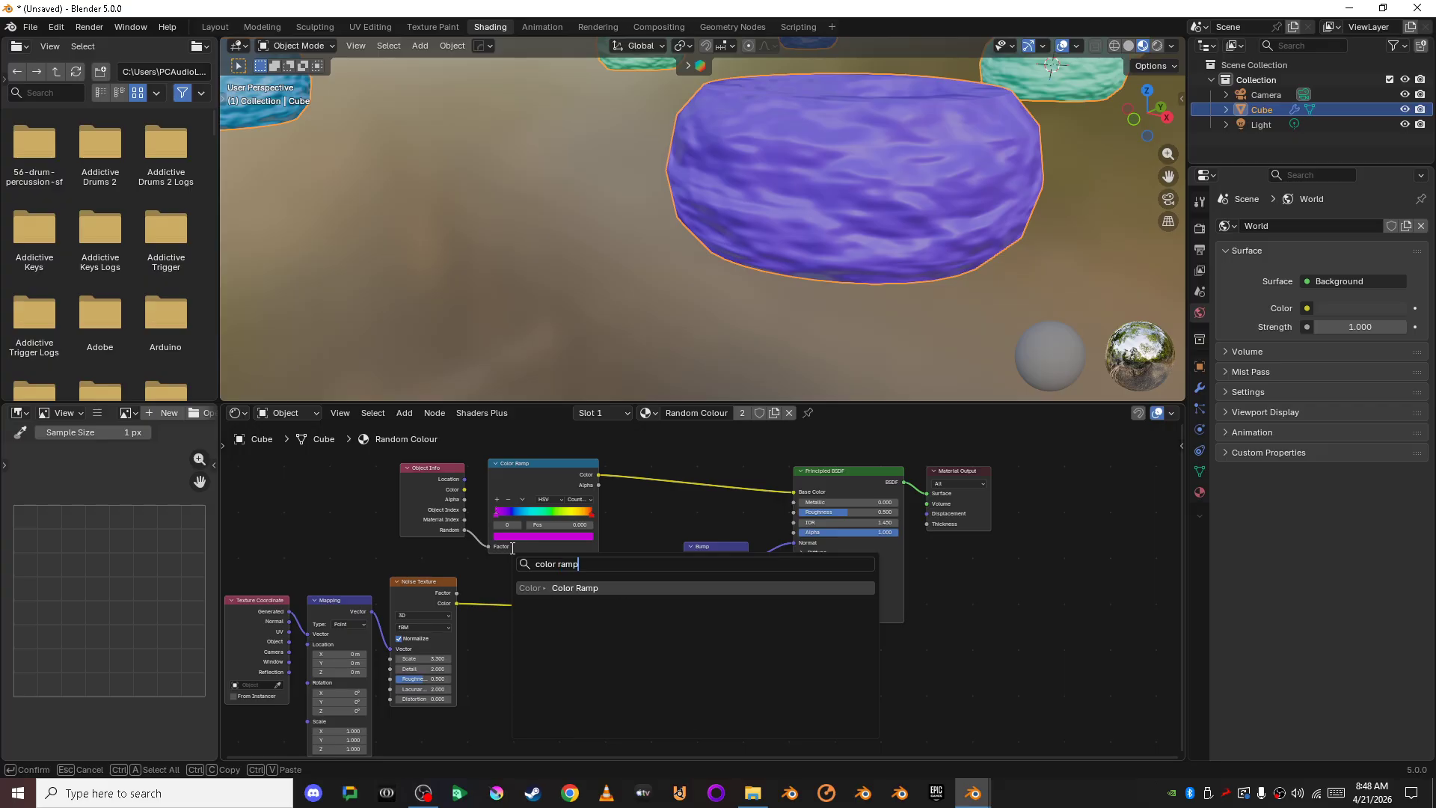
key("Return")
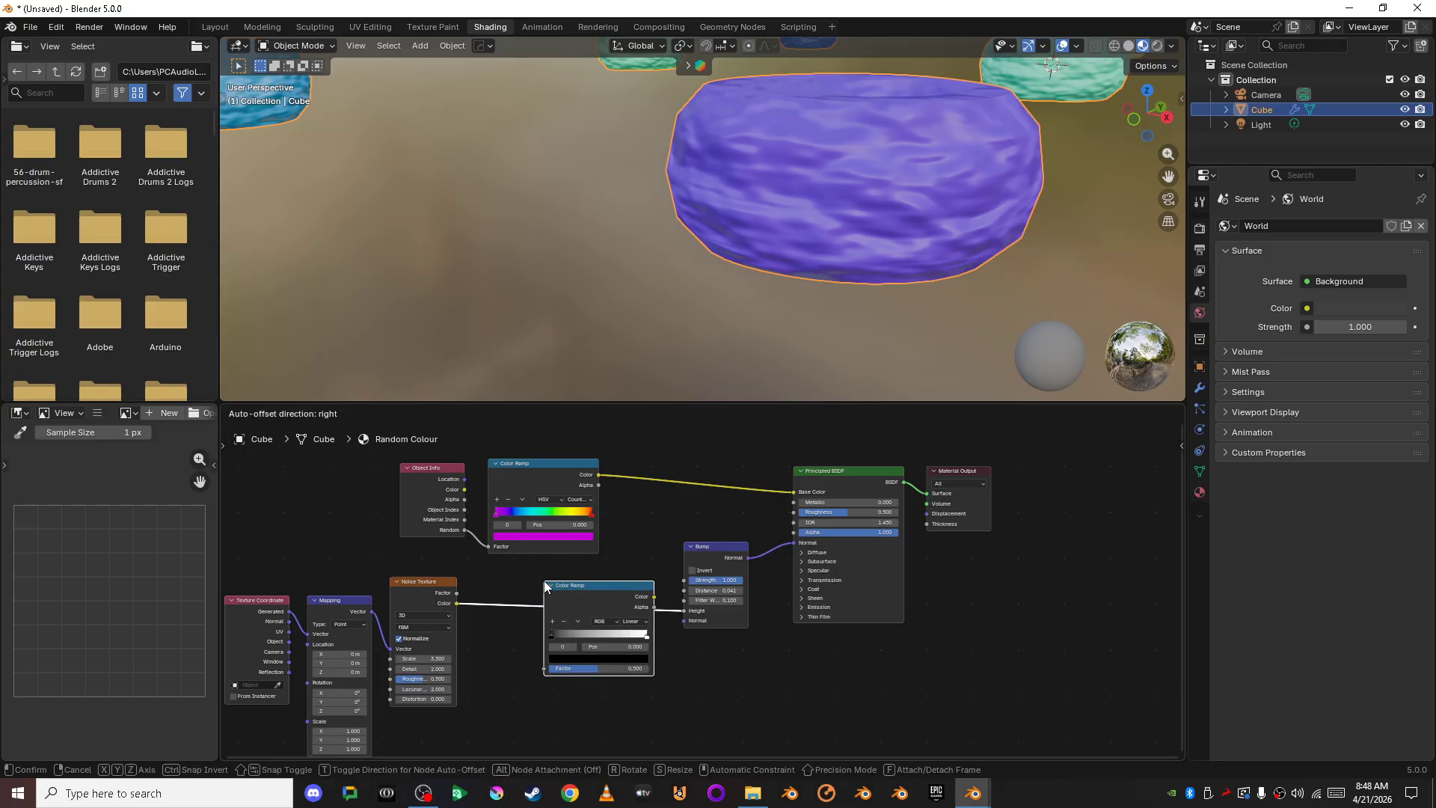
left_click(544, 581)
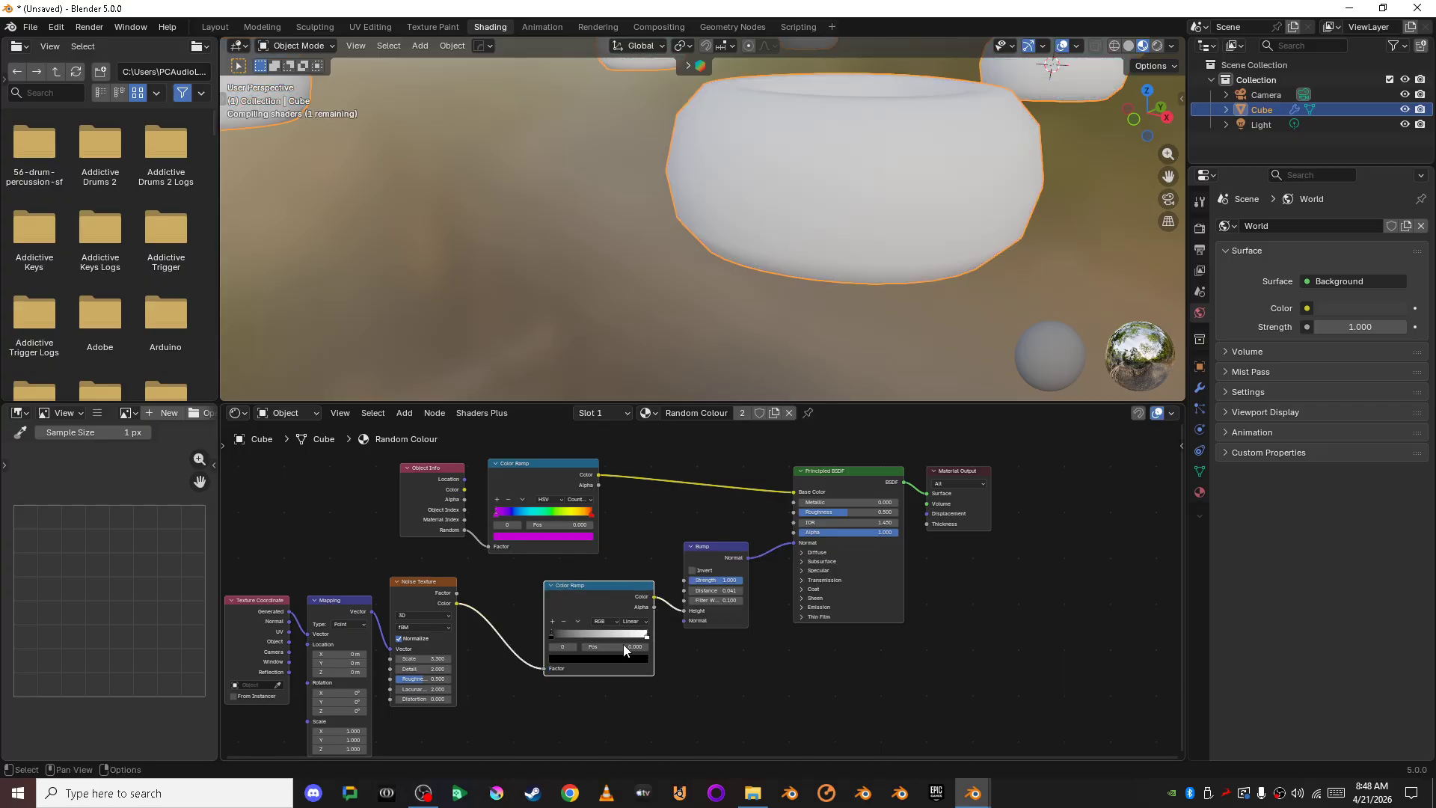
left_click_drag(647, 635, 509, 641)
left_click_drag(597, 635, 591, 641)
Step: Examine the bumped surface of the ring instances from above and from the side
scroll(796, 278, "down", 7)
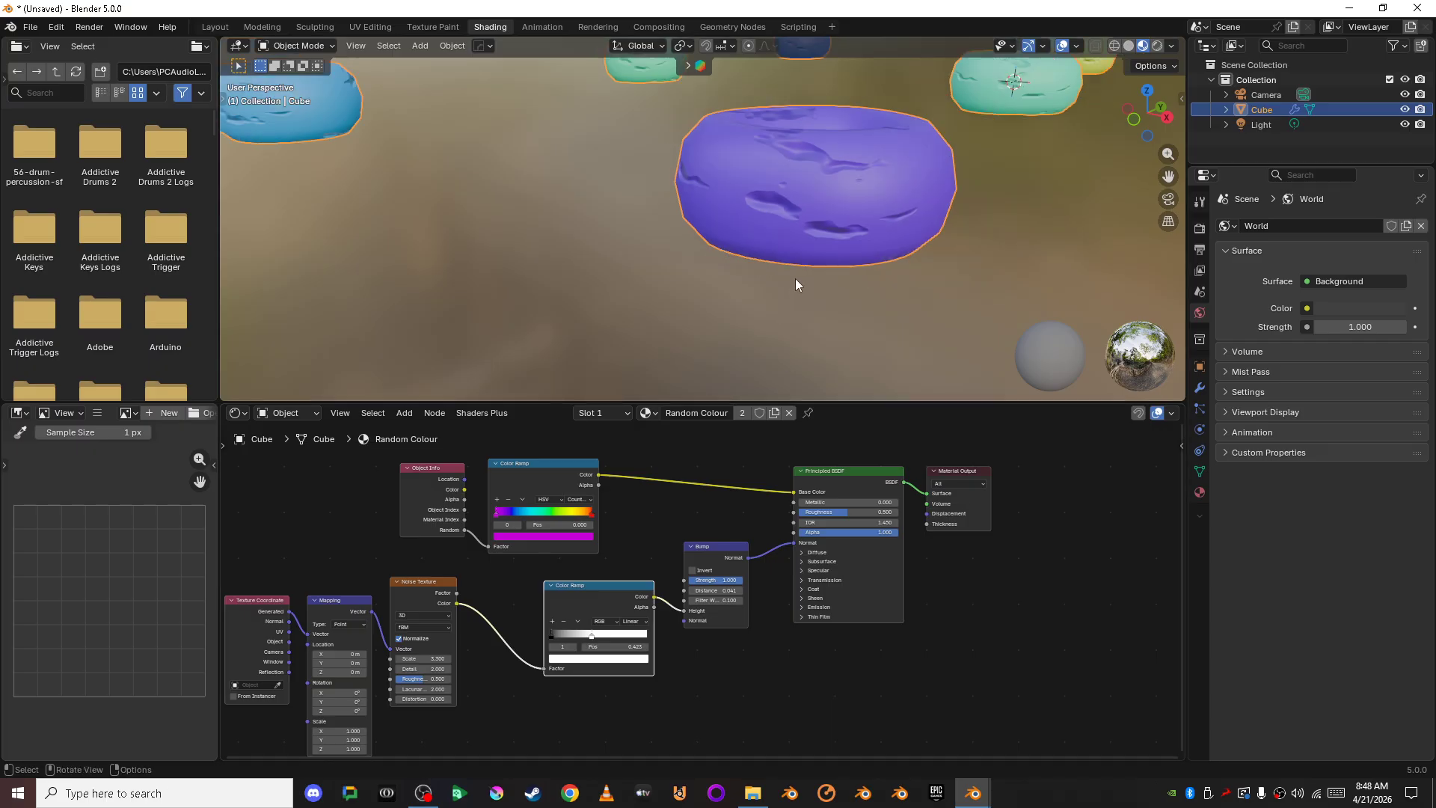
middle_click_drag(785, 192, 860, 276)
scroll(866, 272, "down", 3)
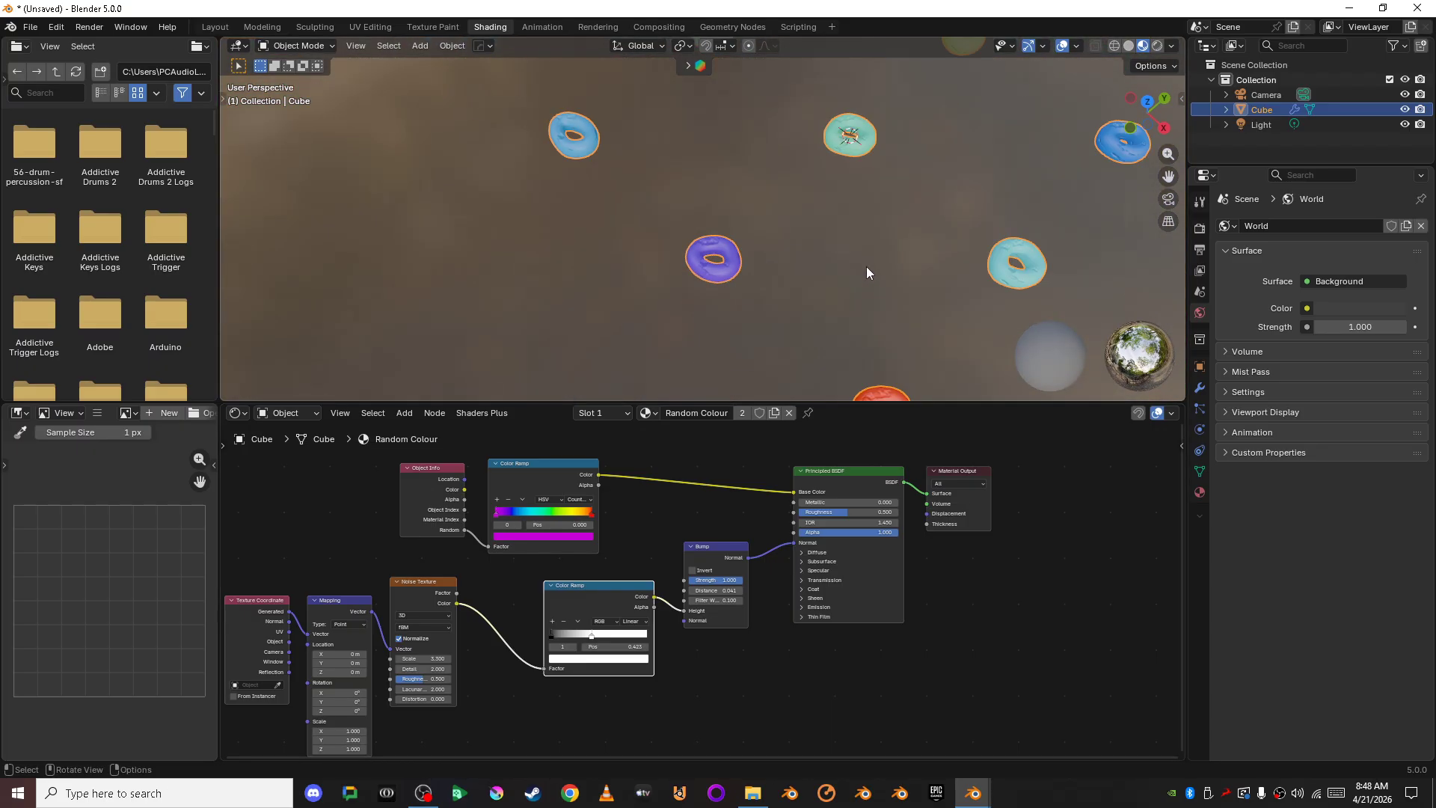
left_click(1148, 101)
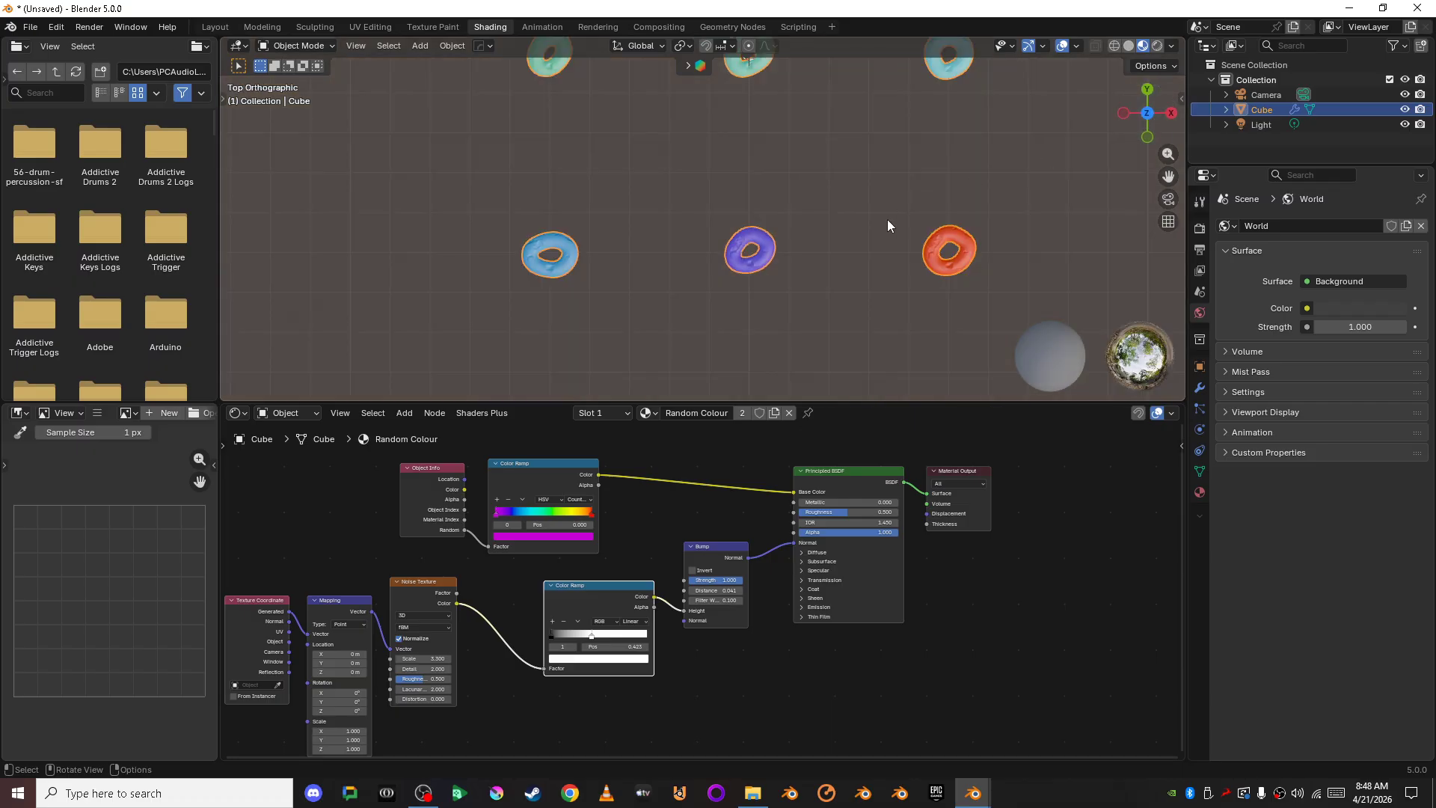
scroll(879, 218, "up", 1)
middle_click_drag(868, 250, 782, 125, "shift")
scroll(790, 204, "down", 6)
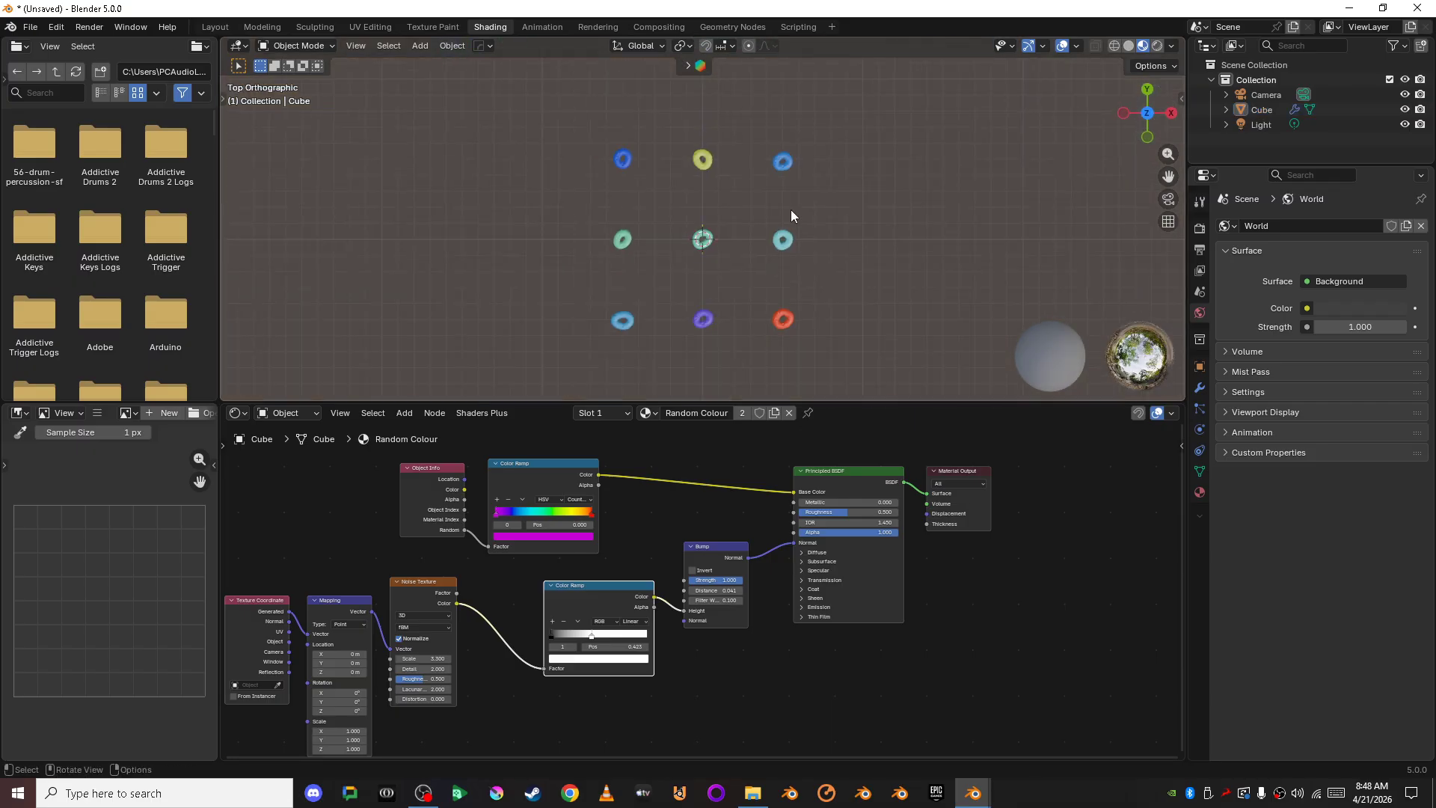
scroll(785, 232, "up", 2)
middle_click_drag(767, 285, 723, 155)
scroll(691, 232, "up", 5)
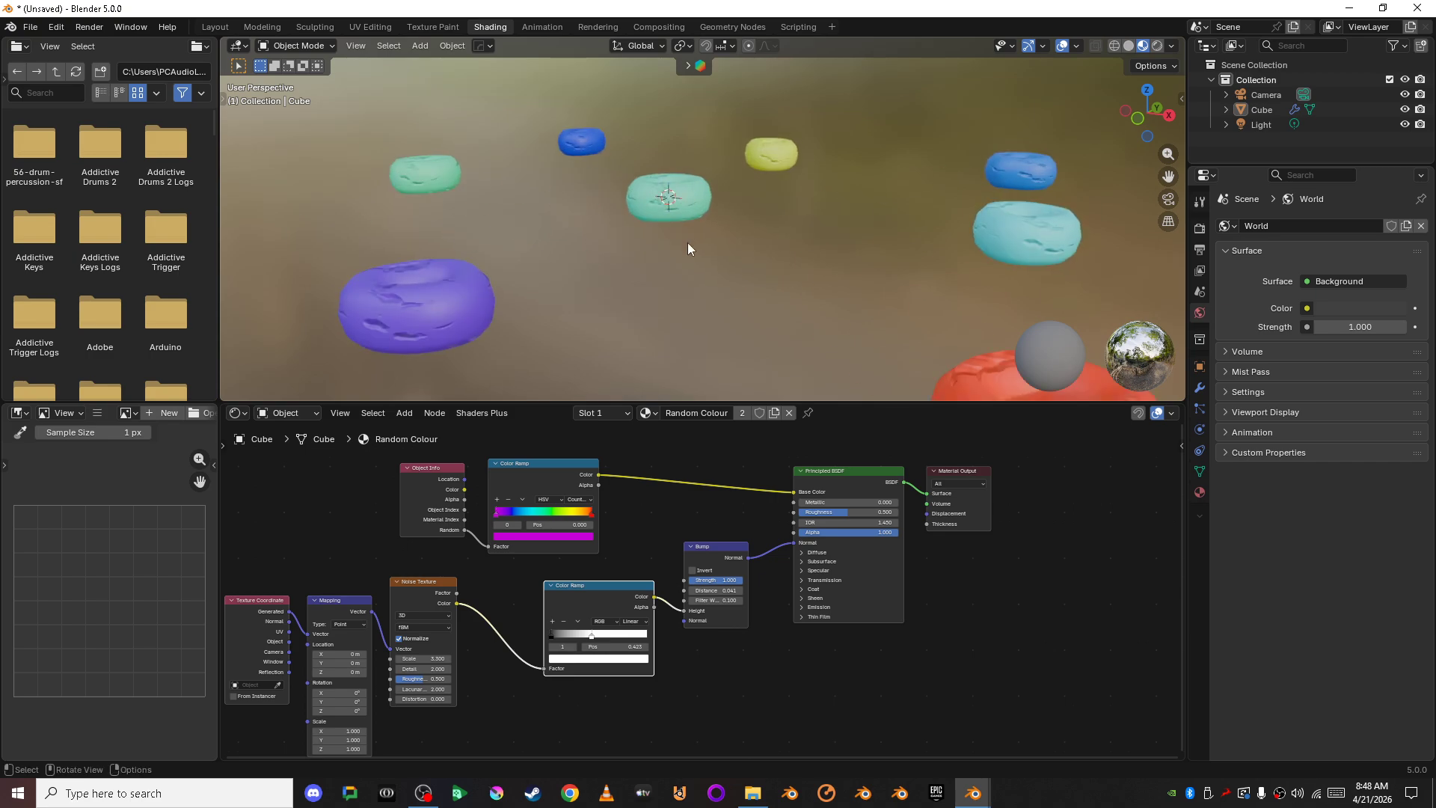
middle_click_drag(637, 299, 754, 254, "shift")
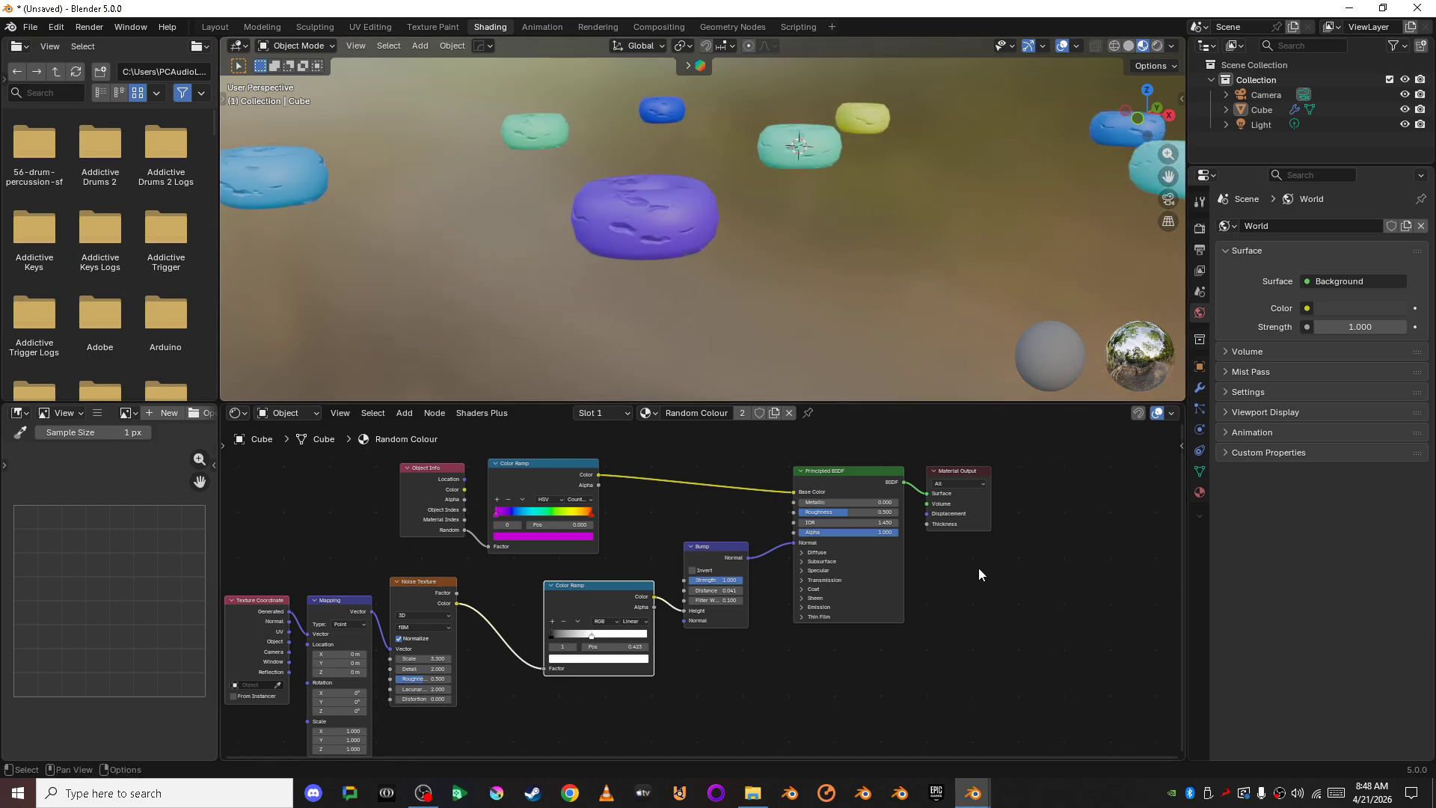
Step: Move the Bump node and its texture nodes farther from the Principled BSDF to clear space in front of it
scroll(901, 613, "down", 1)
scroll(901, 613, "down", 1)
middle_click_drag(775, 687, 830, 650)
left_click_drag(386, 552, 753, 663)
left_click_drag(768, 525, 565, 543)
scroll(731, 572, "up", 1)
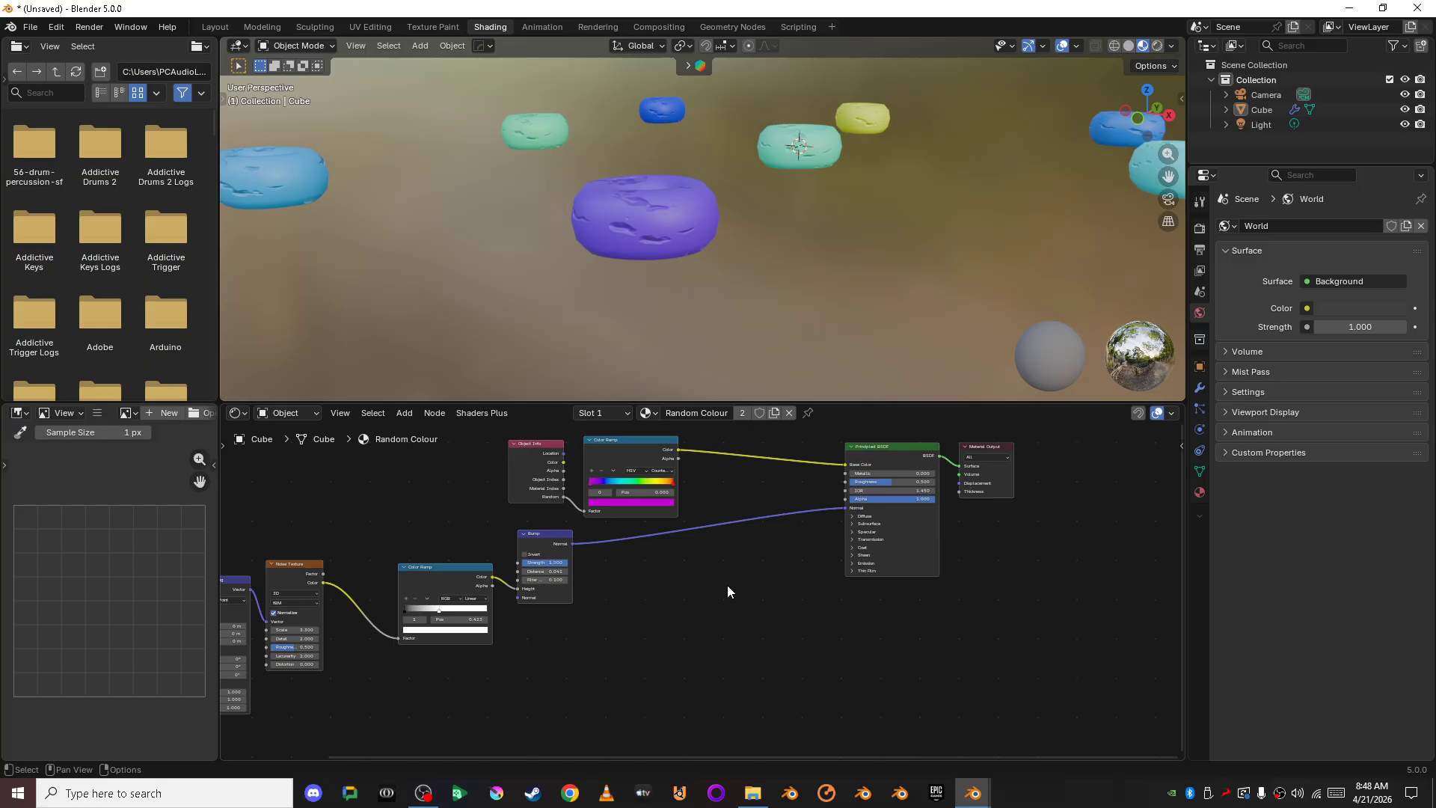
Step: Add a Mix node below the rainbow Color Ramp and set its data type to Color
key("shift+a")
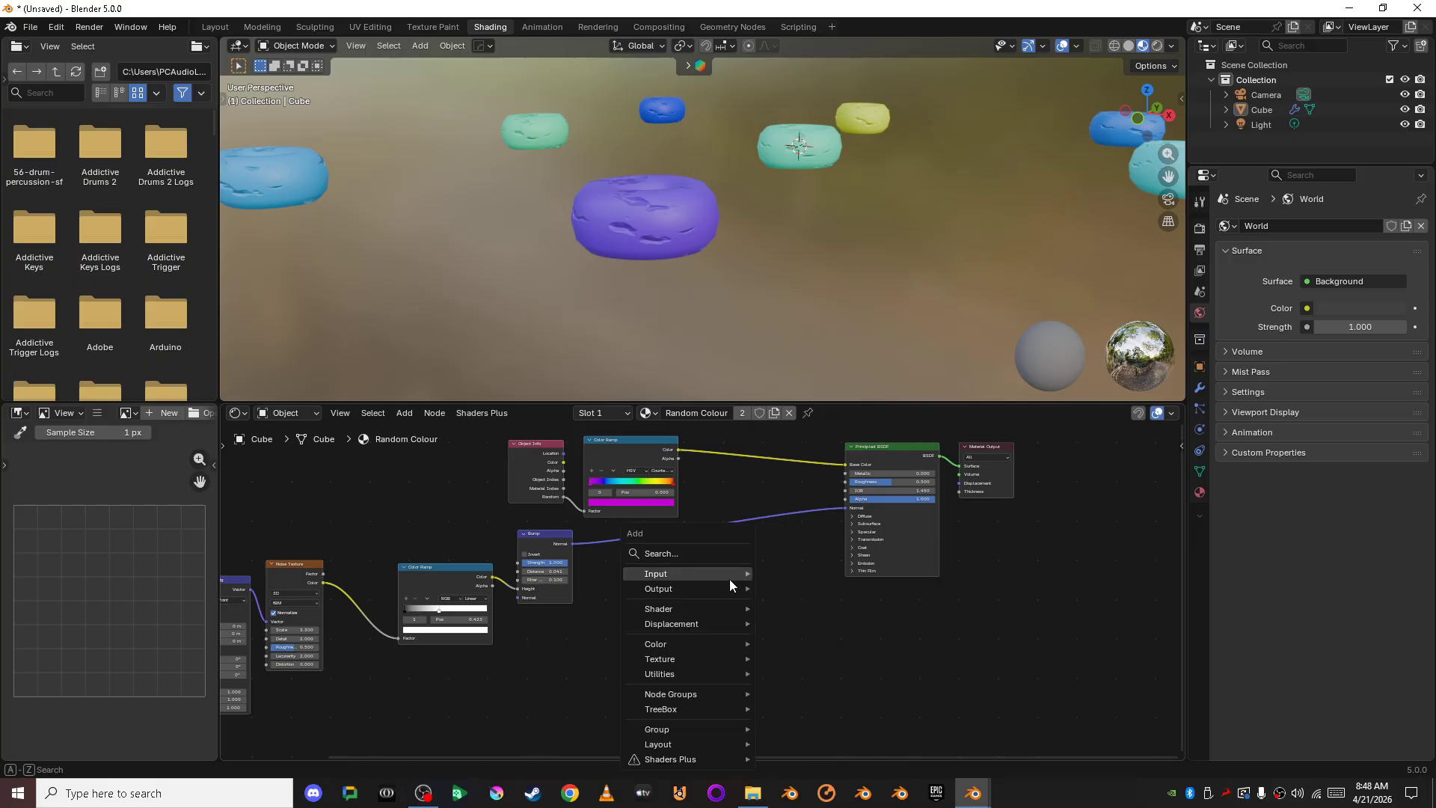
left_click(672, 548)
type("mix")
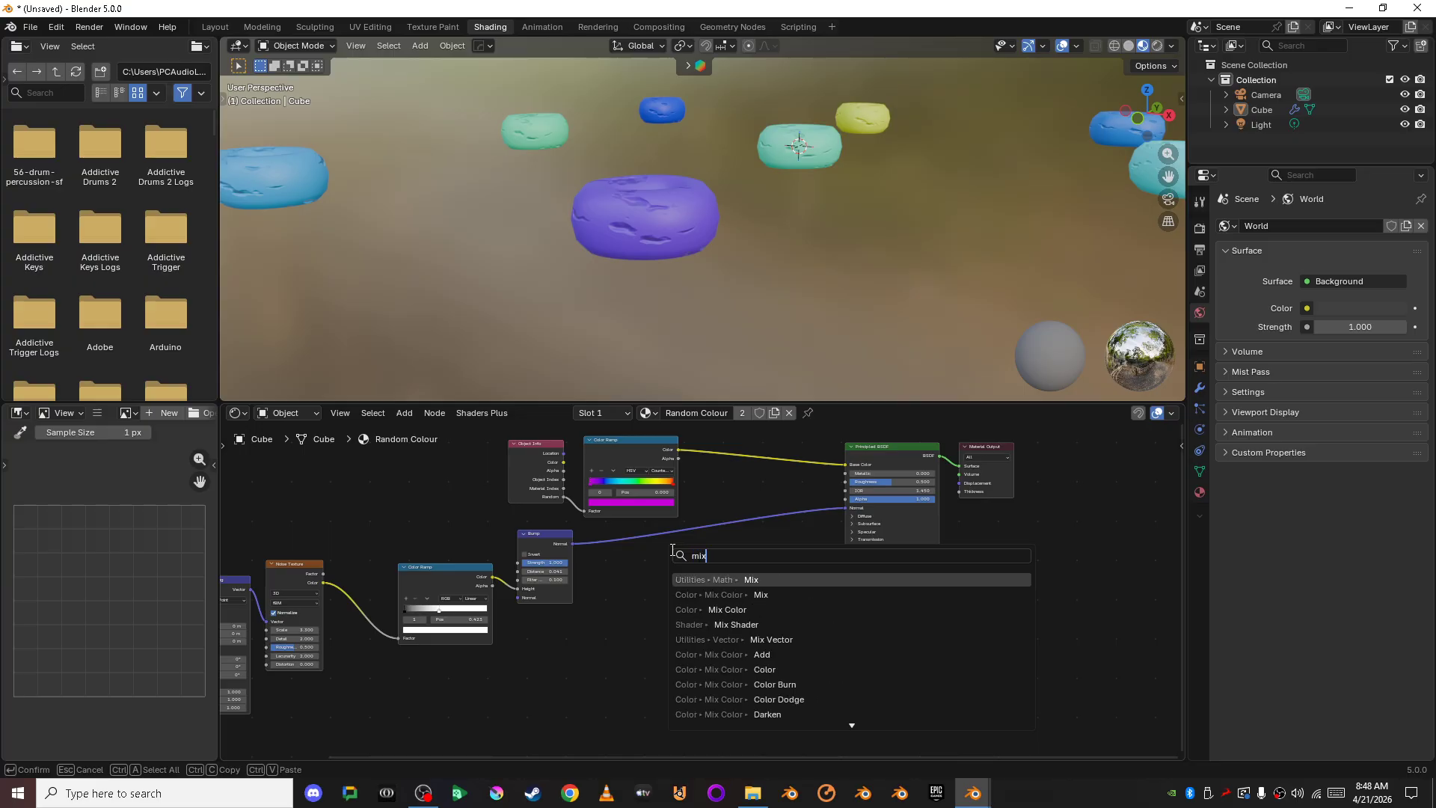
key("Return")
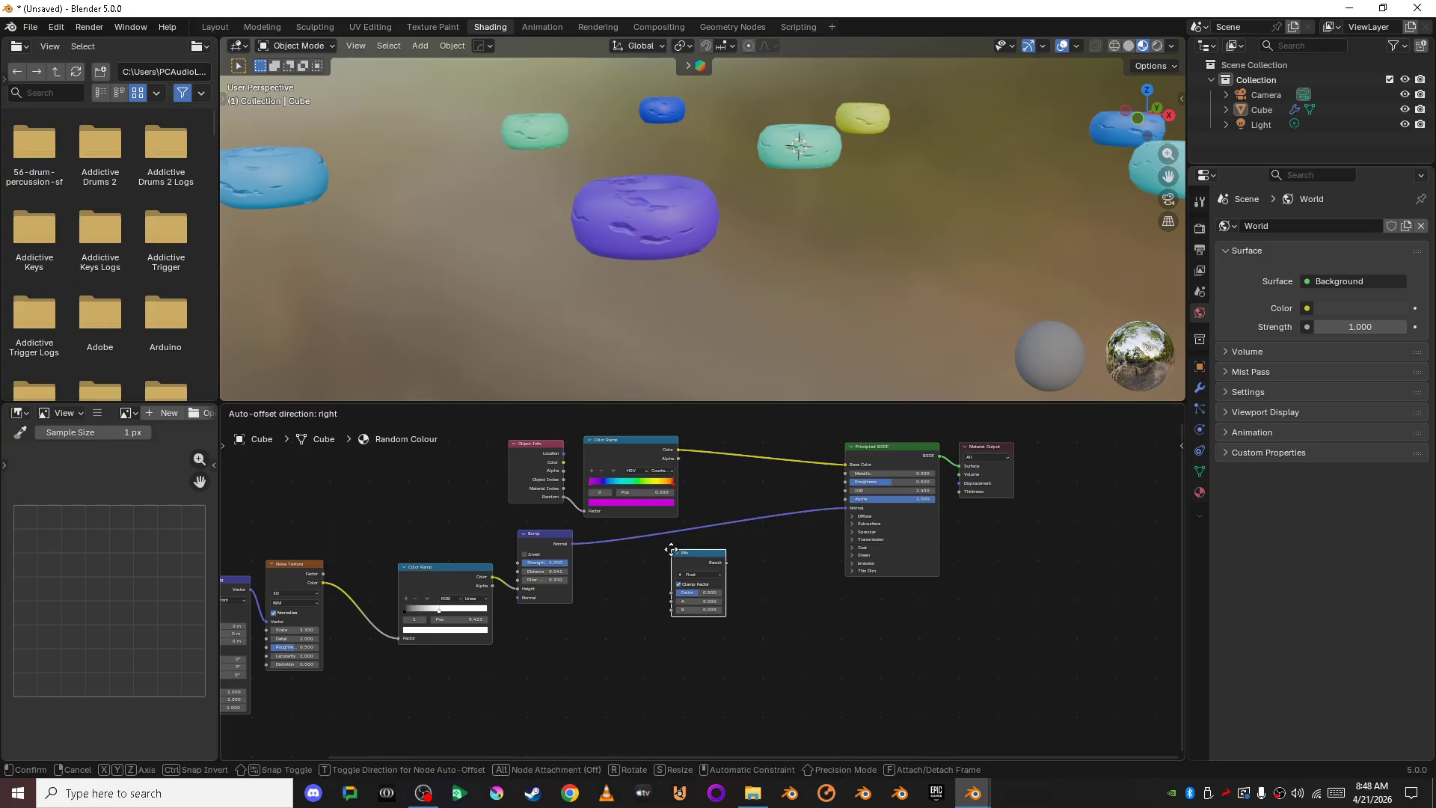
left_click(692, 602)
scroll(692, 605, "up", 3)
left_click(707, 561)
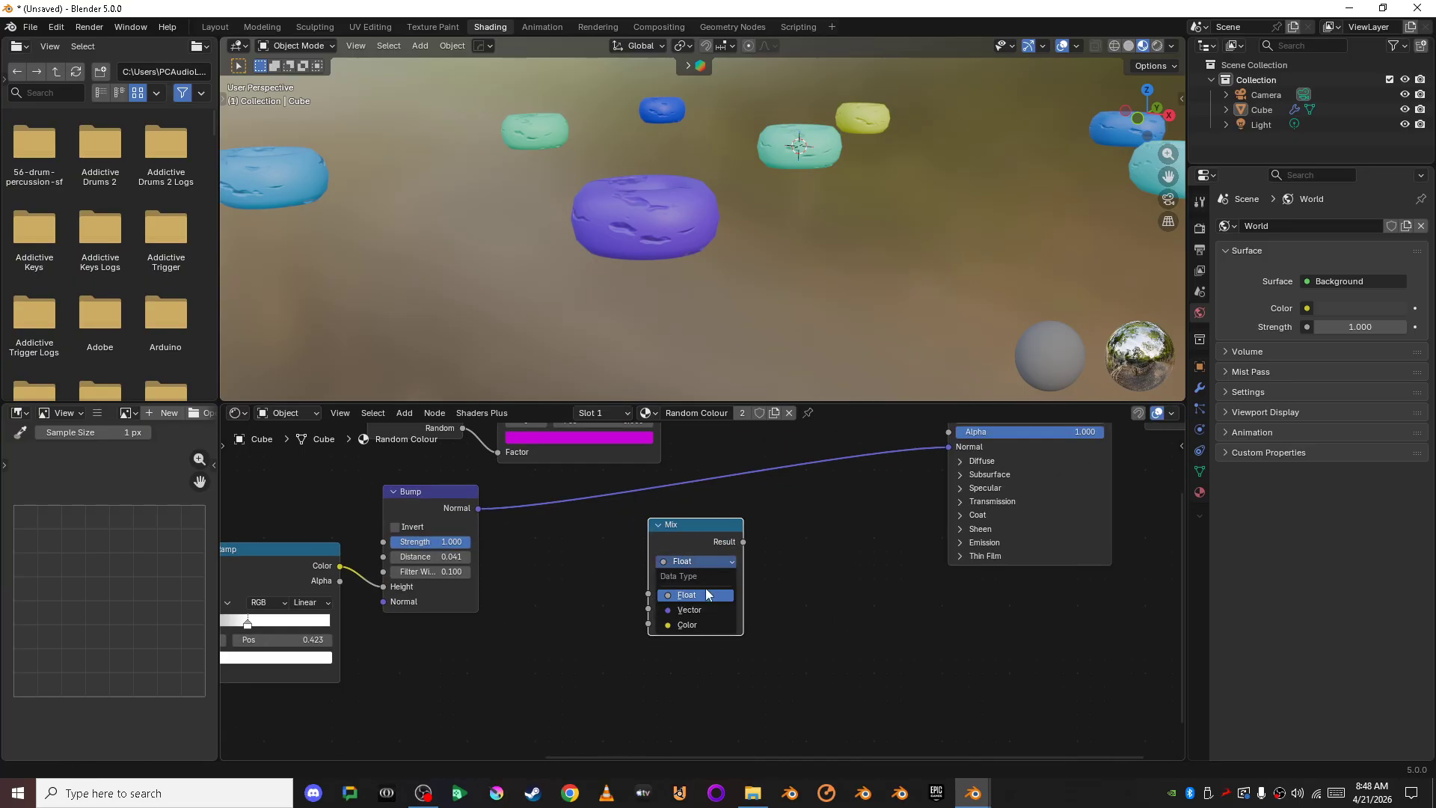
left_click(698, 630)
Step: Insert the Mix node into the link between the rainbow Color Ramp and the Principled BSDF's Base Color
scroll(802, 576, "down", 1)
middle_click_drag(801, 576, 692, 704)
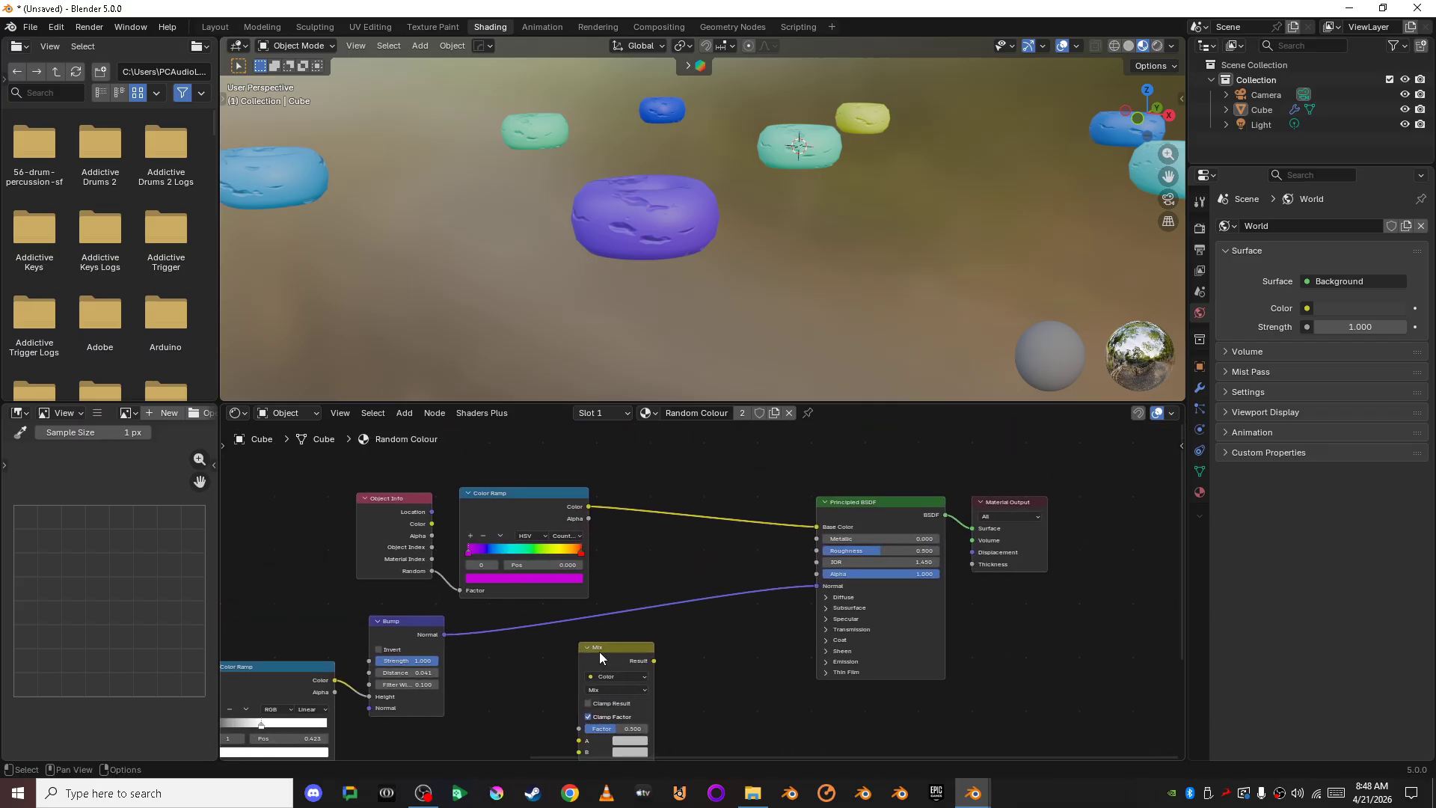
left_click_drag(599, 652, 670, 500)
left_click(693, 706)
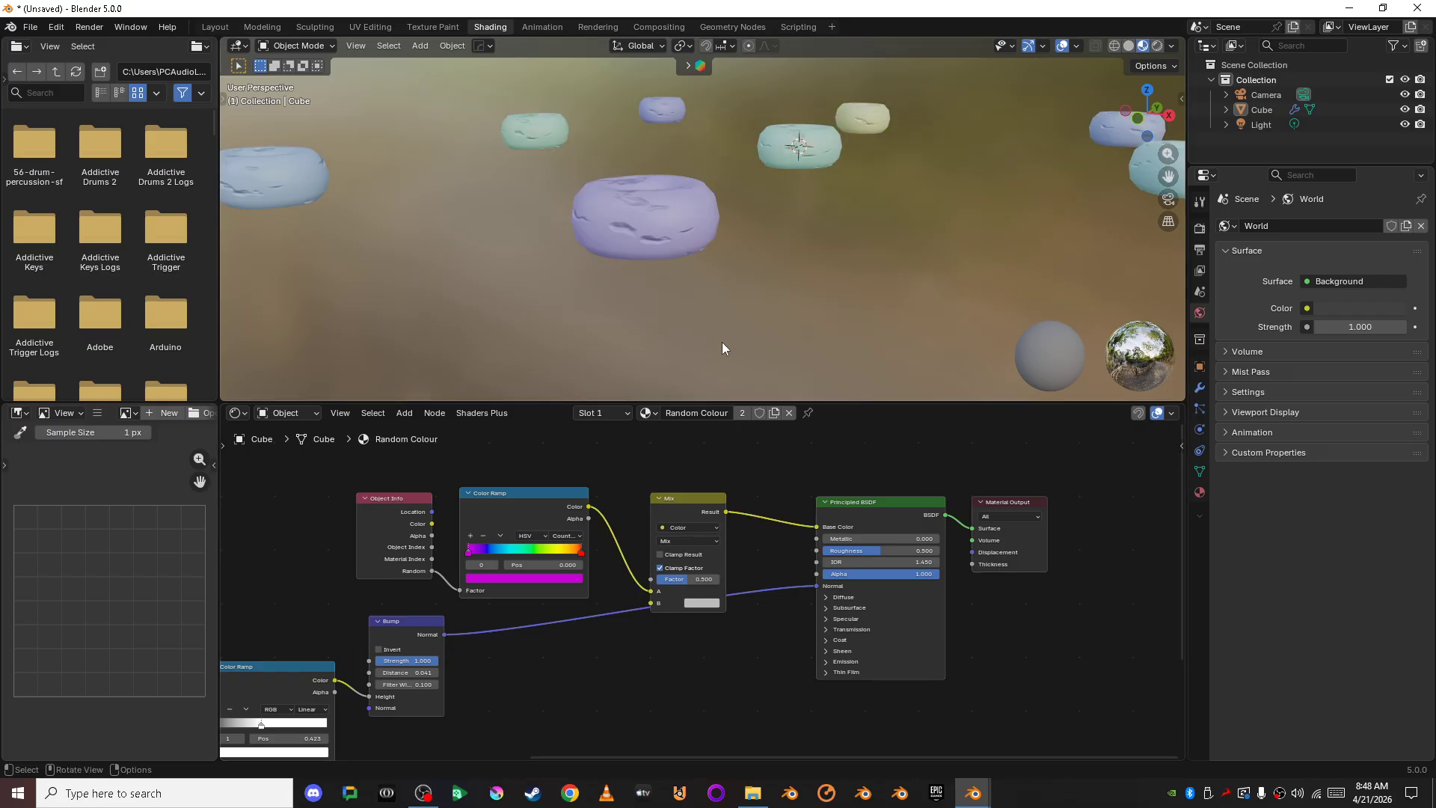
Step: Connect the noise Color Ramp's Color output to the Mix node's Factor input
scroll(699, 554, "up", 3)
scroll(699, 554, "down", 1)
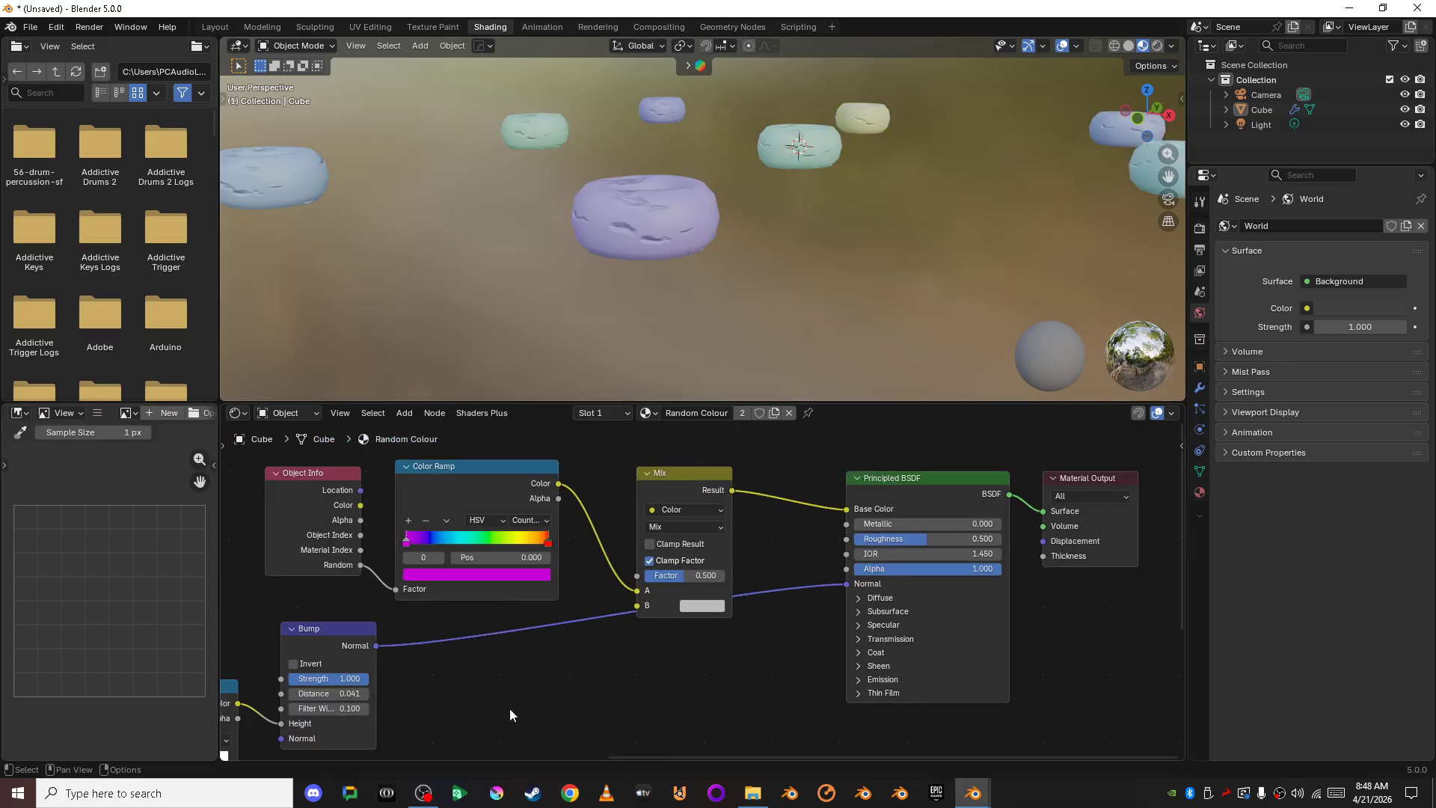
middle_click_drag(509, 714, 653, 641)
left_click_drag(381, 630, 780, 502)
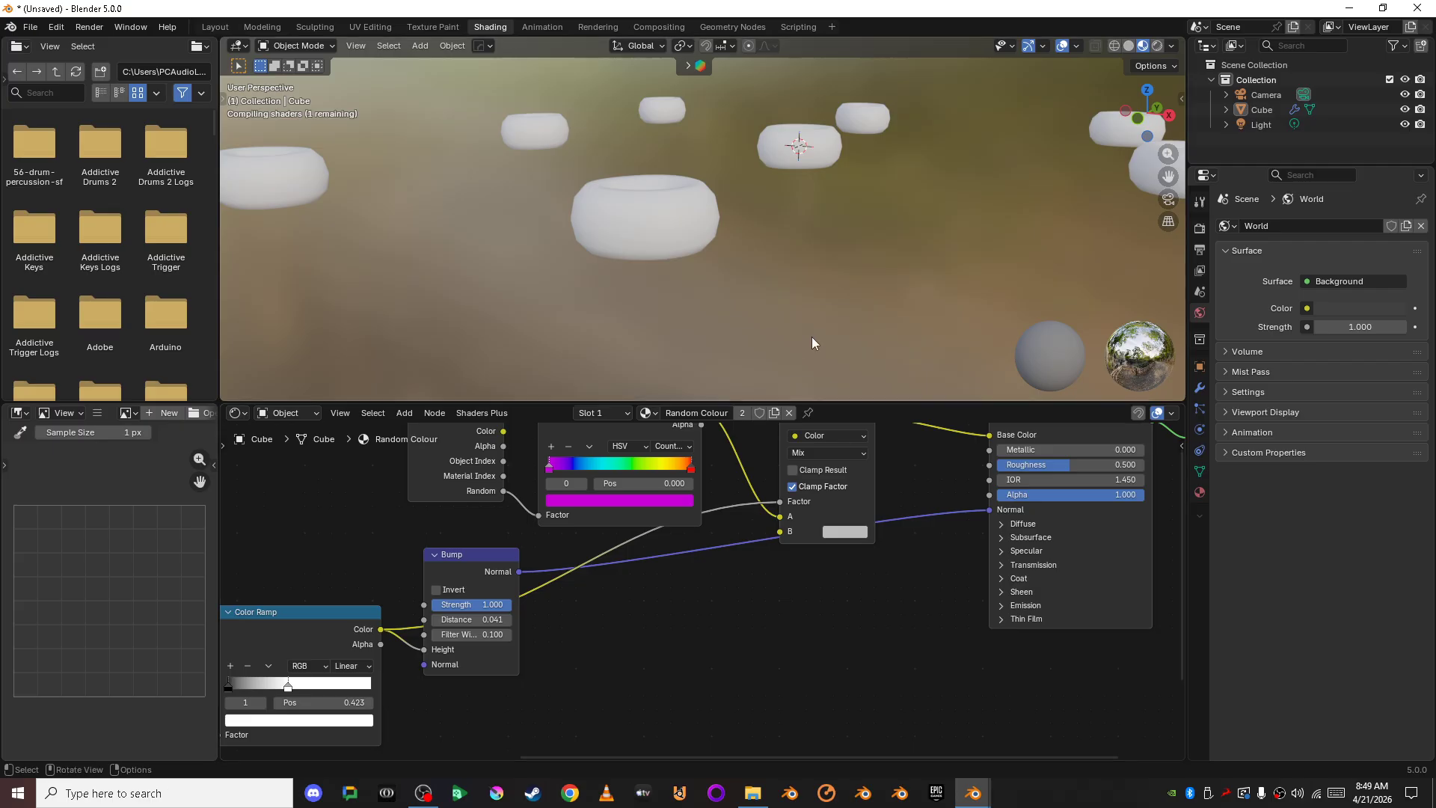
Step: Darken the Mix node's B colour to a medium grey
scroll(775, 297, "up", 2)
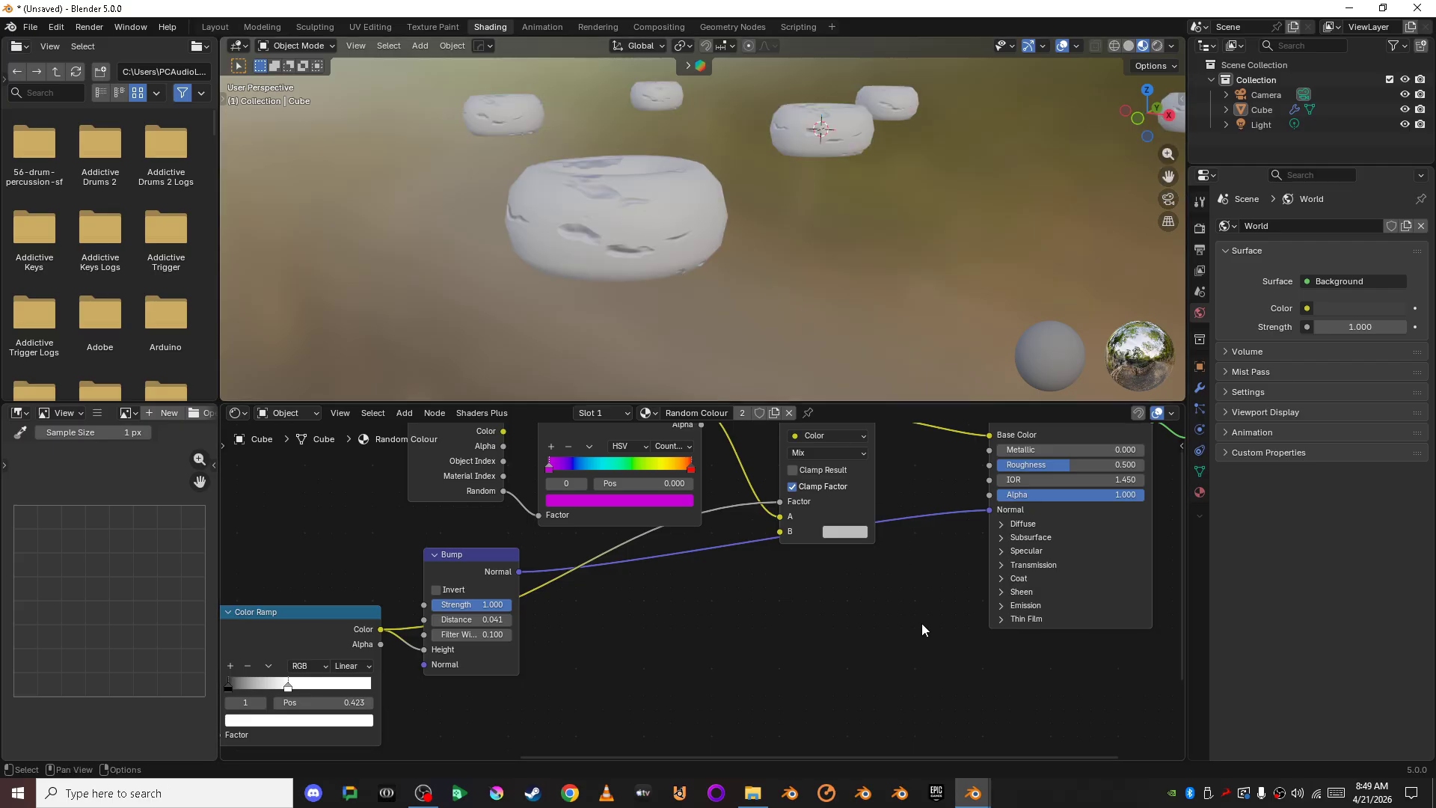
scroll(922, 622, "up", 3)
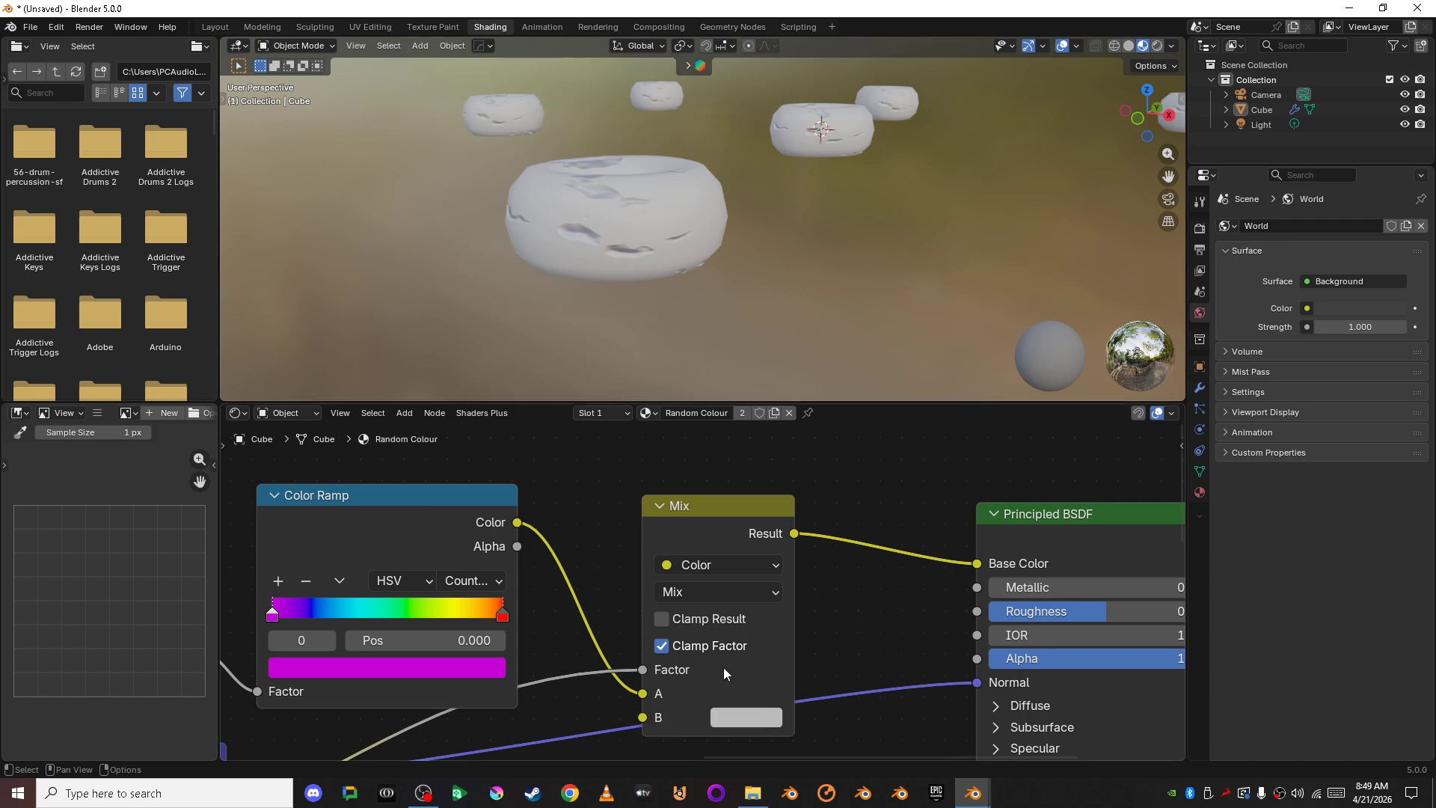
left_click(727, 718)
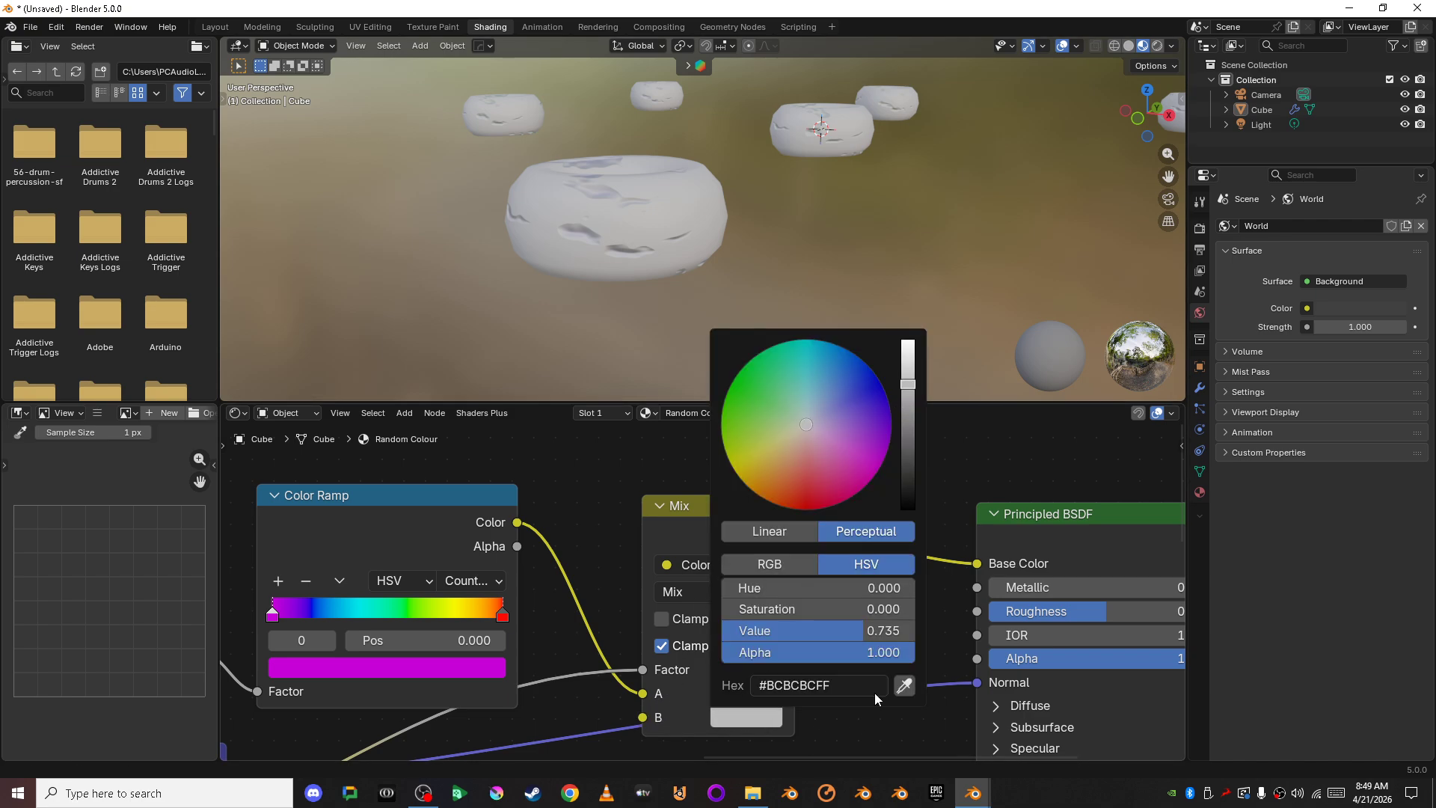
left_click_drag(907, 384, 907, 413)
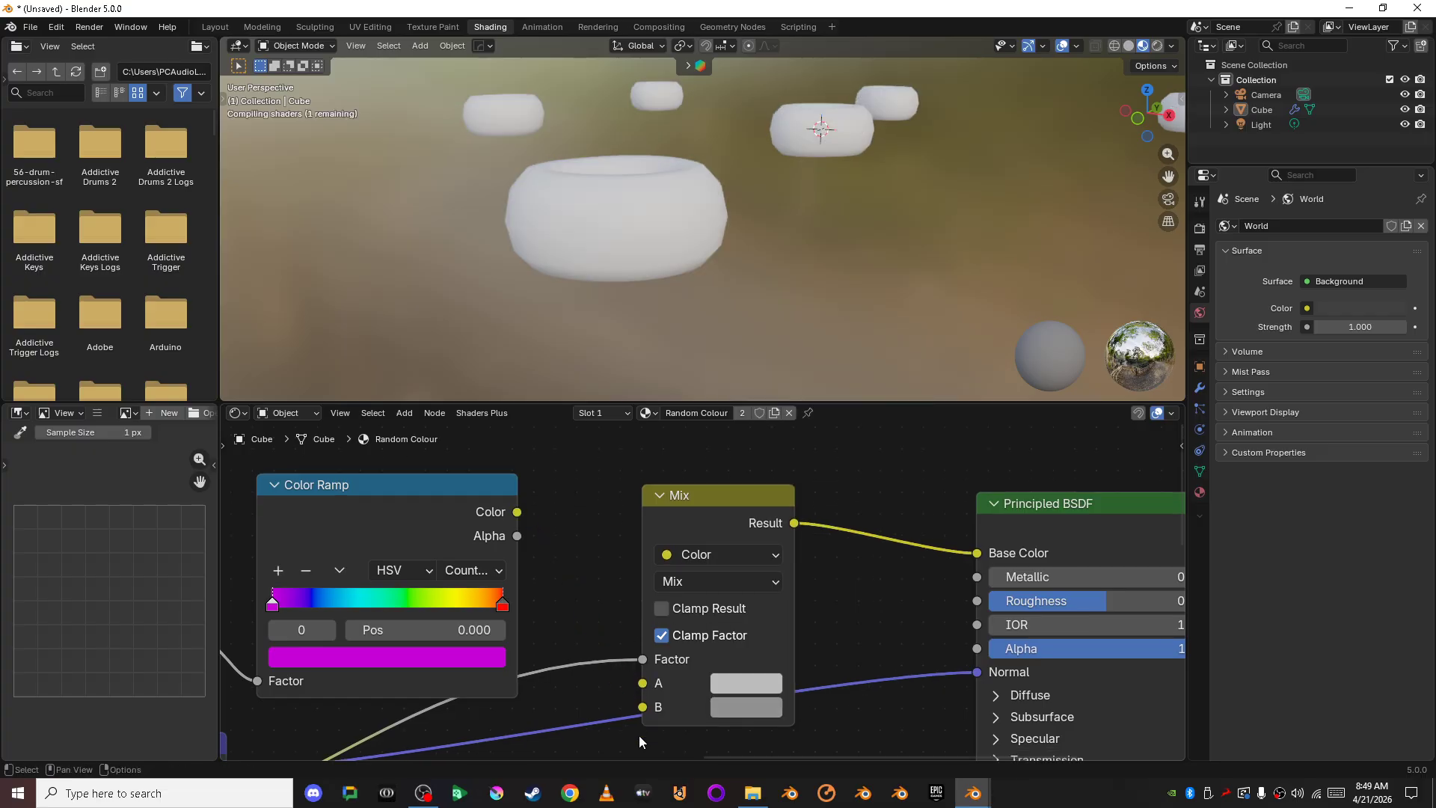
Step: Connect the rainbow Color Ramp's Color output to the Mix node's B input instead of A, and set the blend mode to Overlay
left_click_drag(517, 512, 643, 707)
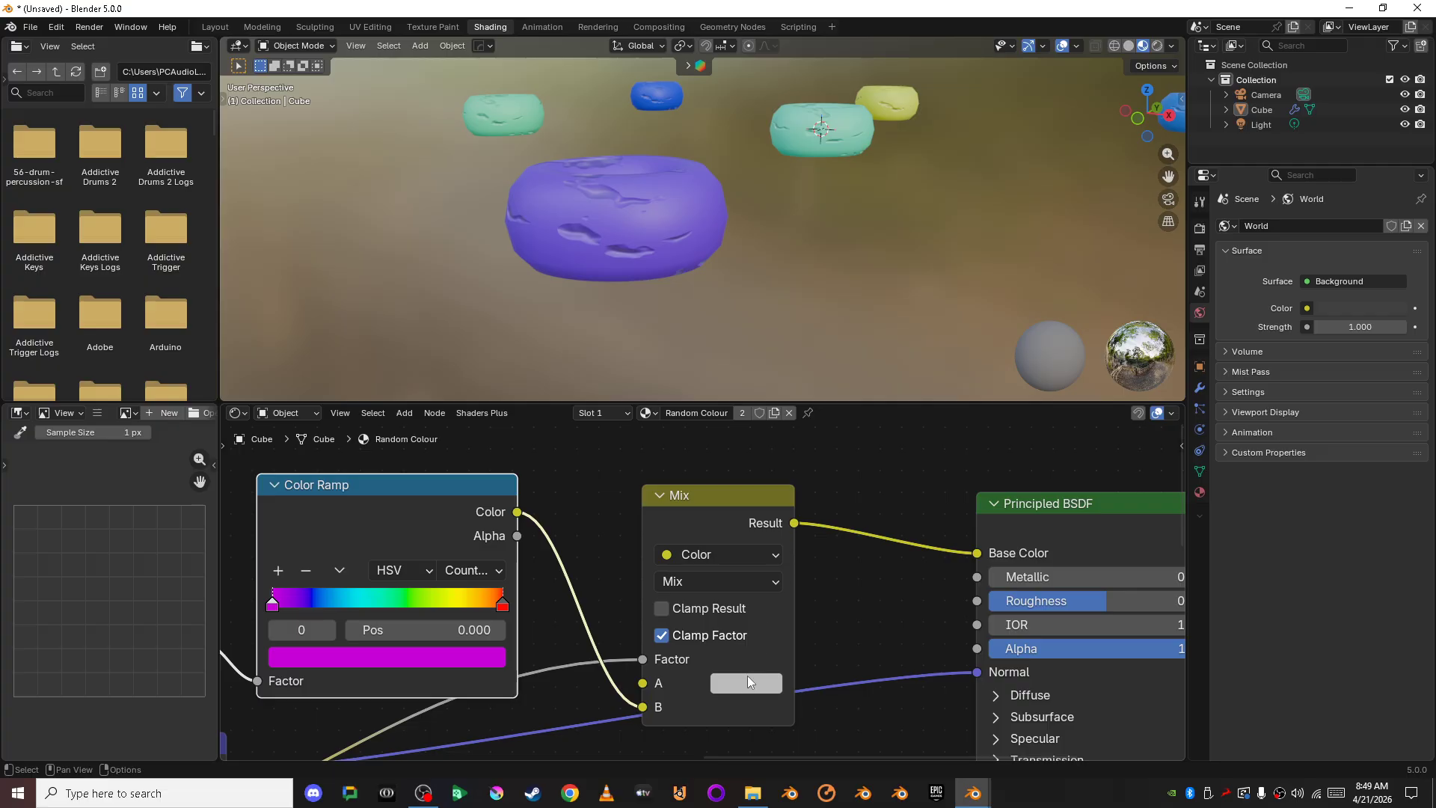
left_click(707, 584)
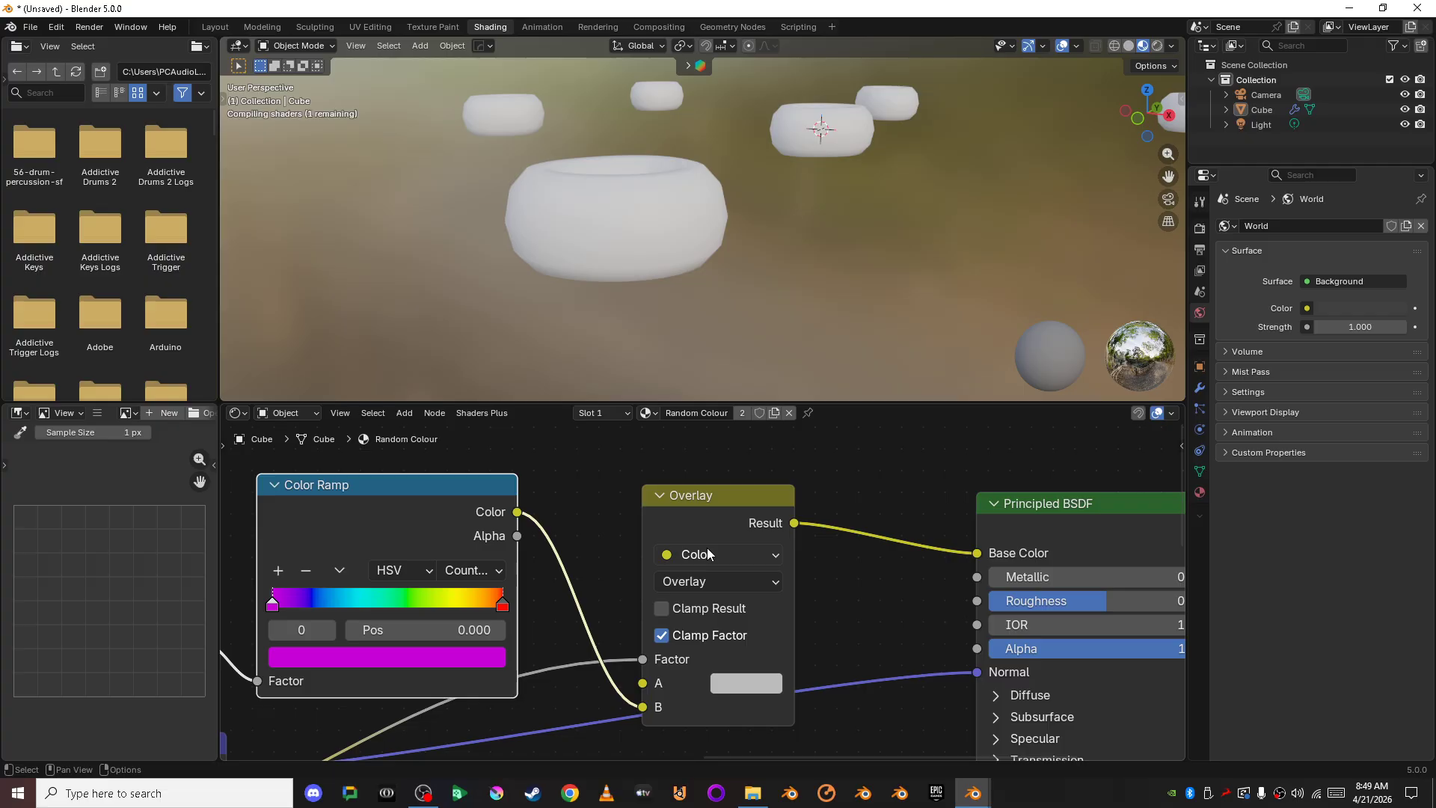
Step: Set the Overlay node's A colour to a medium grey with a value of about 0.59 and turn off its Clamp Factor option
left_click(741, 682)
mouse_move(907, 349)
left_mouse_down()
mouse_move(907, 395)
mouse_move(908, 378)
left_mouse_up()
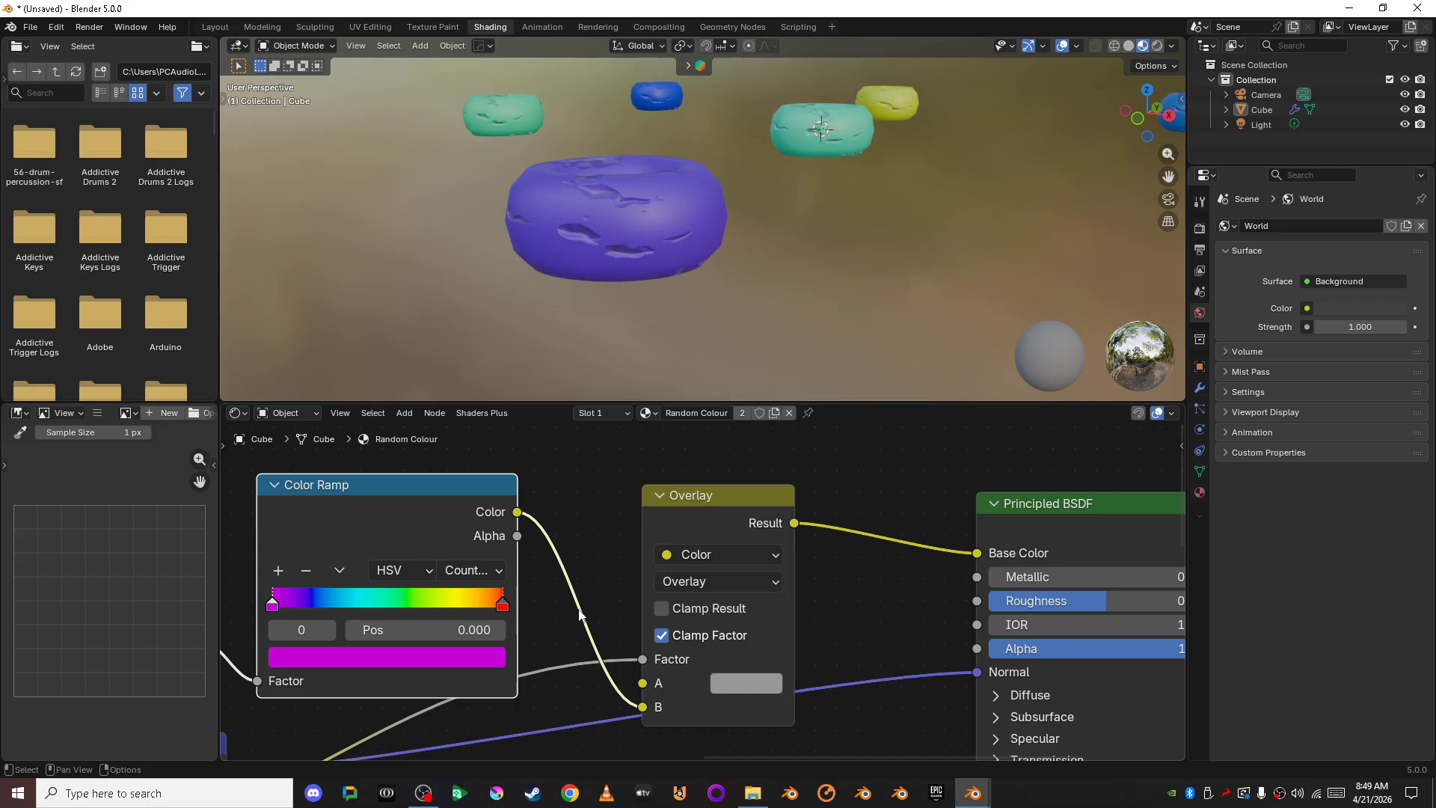
middle_click_drag(602, 703, 884, 392)
middle_click_drag(540, 651, 1116, 601)
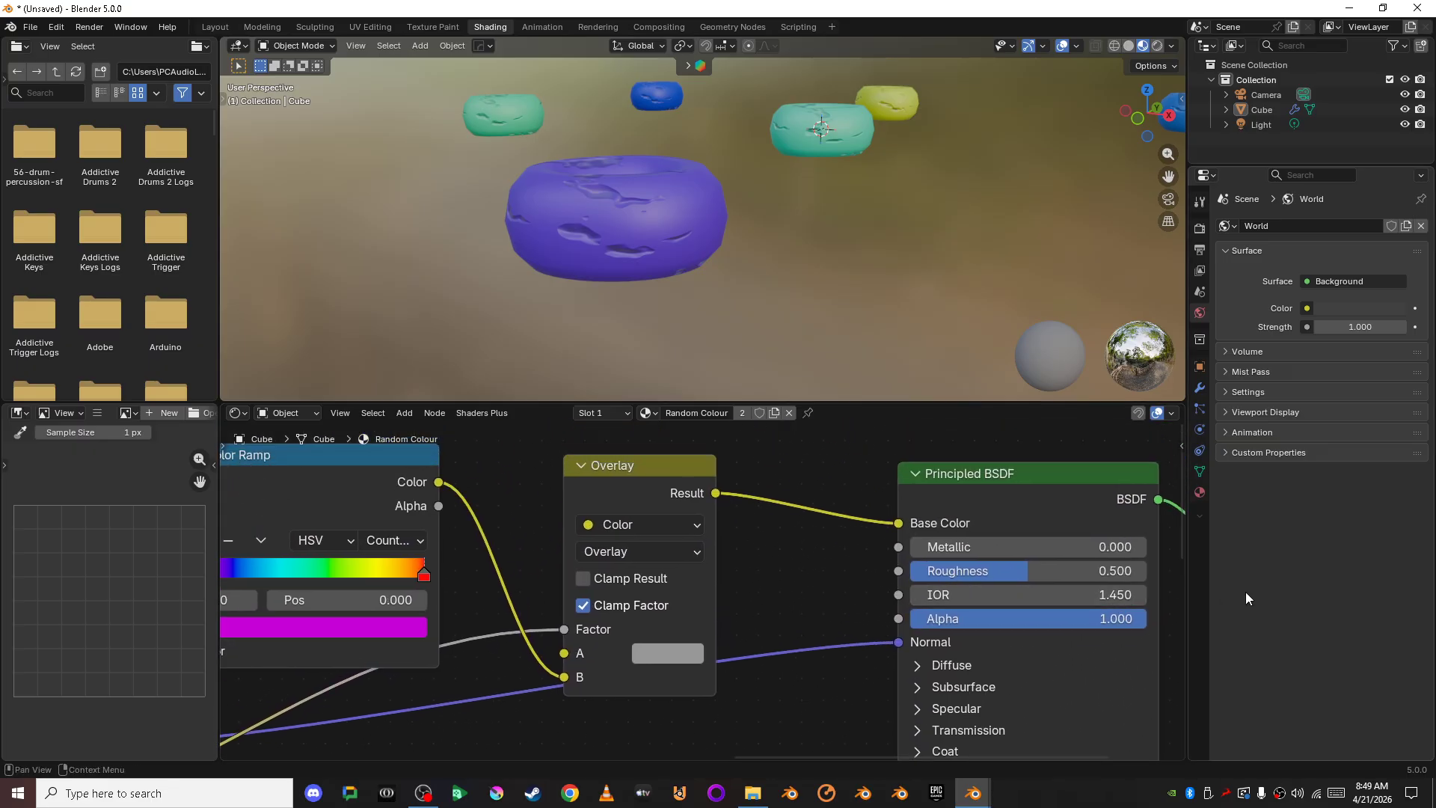
scroll(770, 591, "up", 2)
left_click(596, 581)
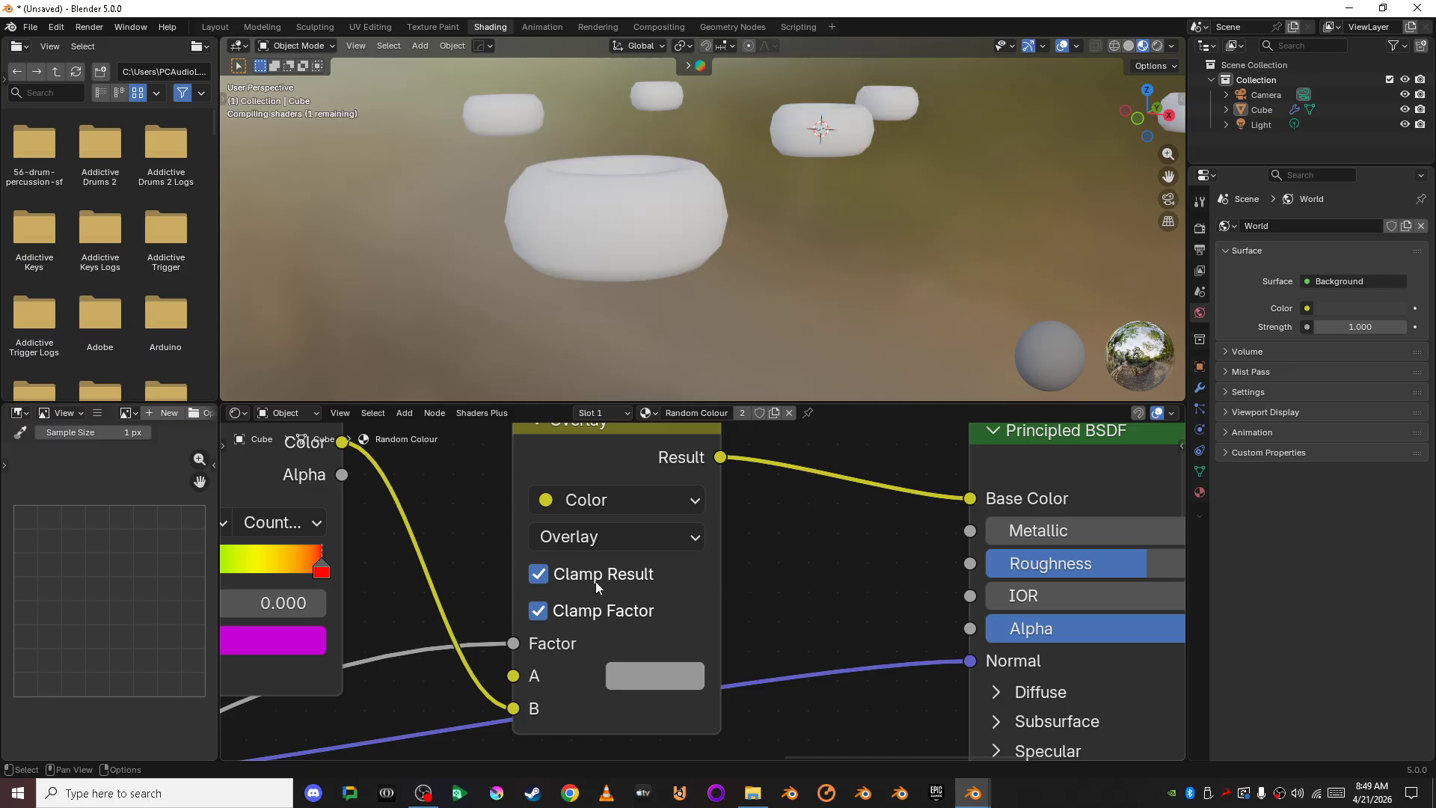
left_click(595, 582)
left_click(588, 613)
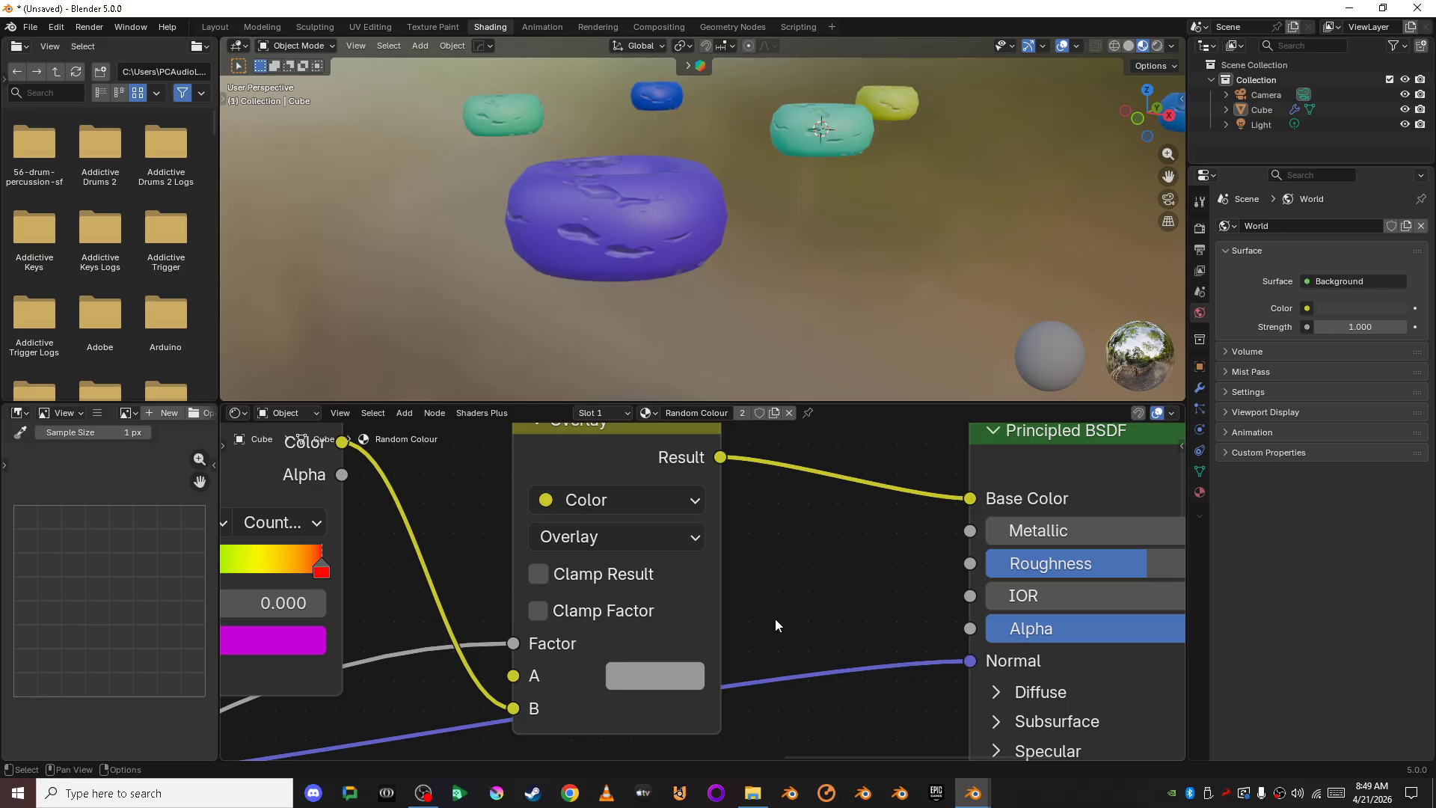
Step: Try the Mix blend mode on the colour mixing node and restore its Overlay mode
left_click(672, 540)
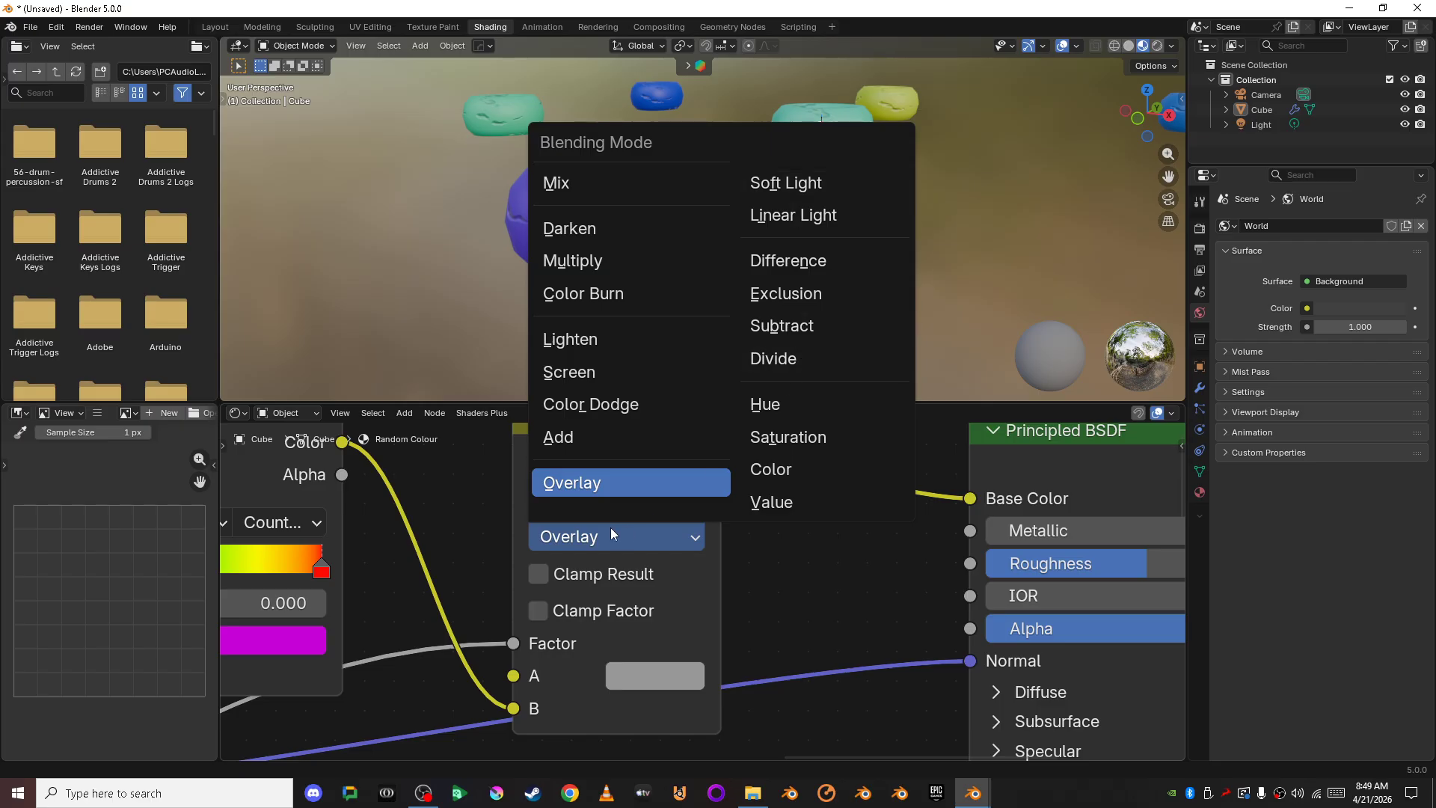
left_click(599, 181)
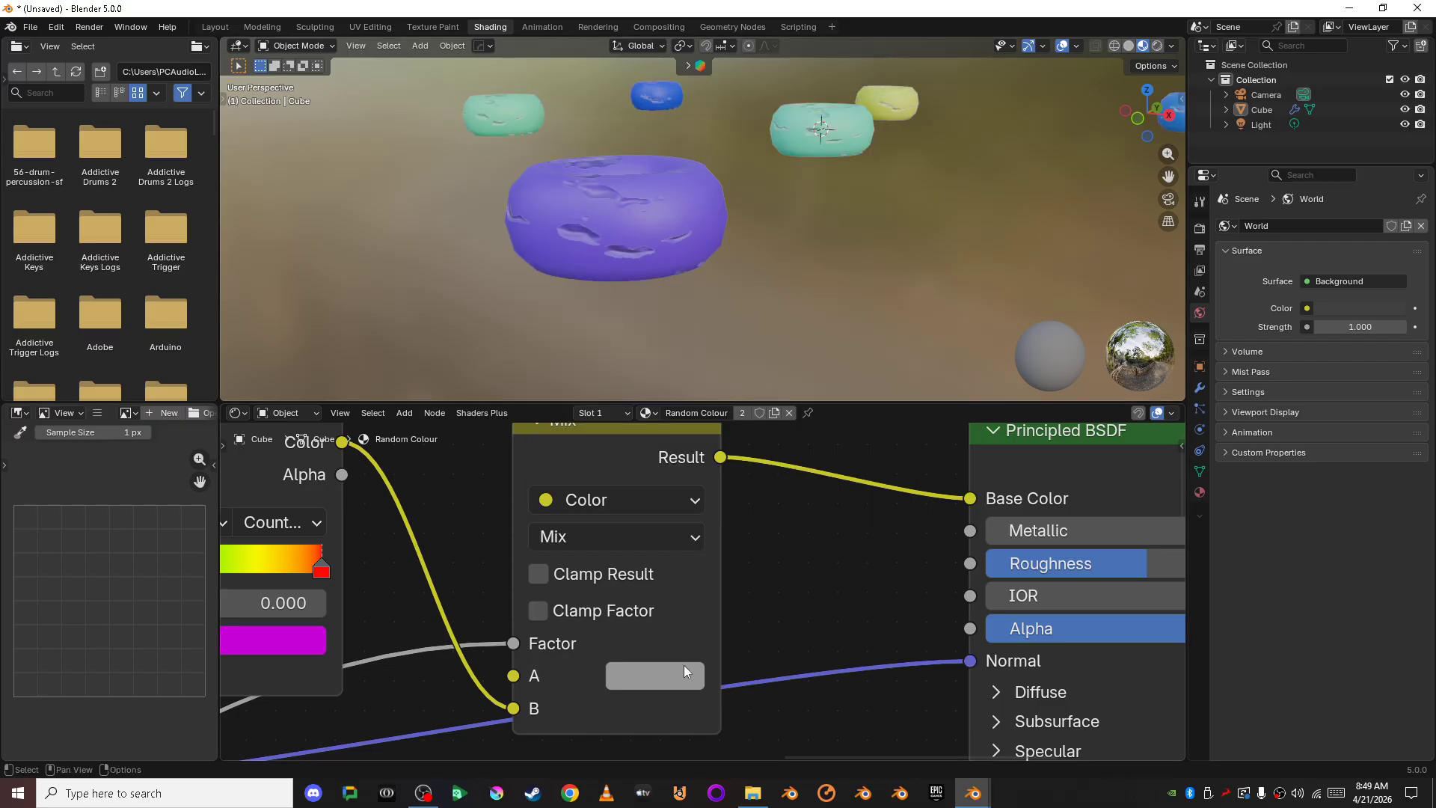
left_click(658, 537)
left_click(616, 483)
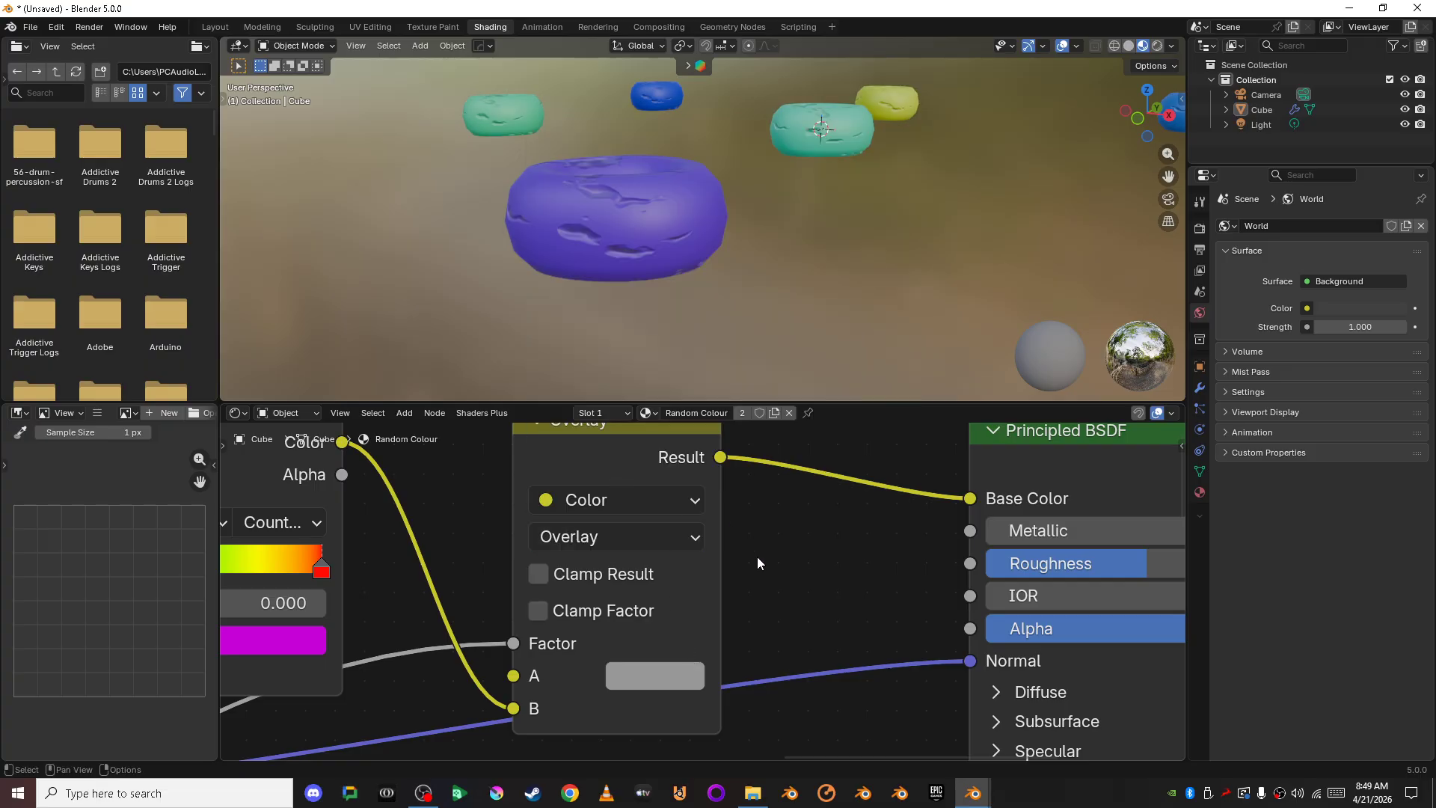
Step: Change the Overlay node's A colour to a pale lilac, about hue 0.761, saturation 0.193 and value 0.823
left_click(680, 676)
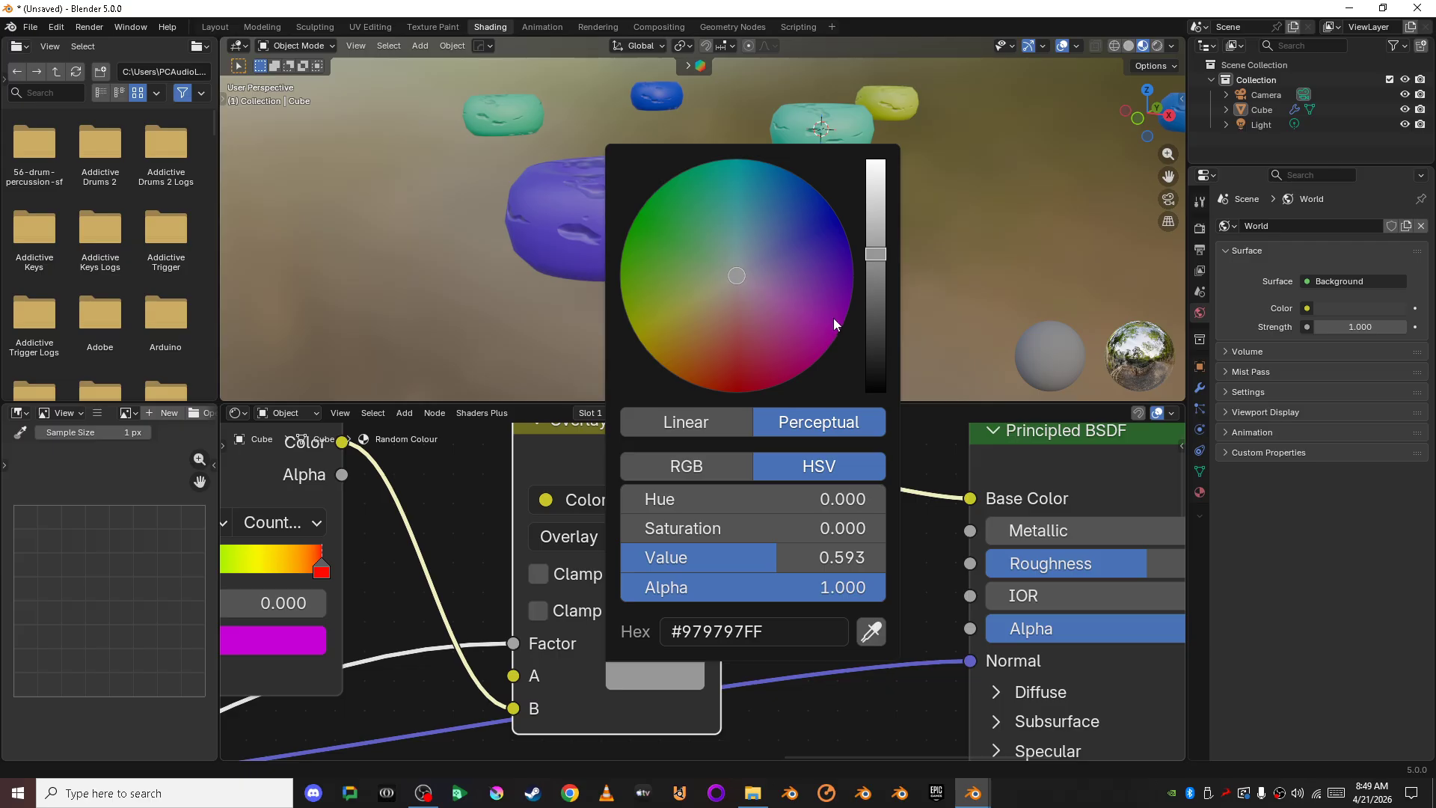
left_click_drag(834, 317, 759, 276)
left_click_drag(881, 259, 878, 200)
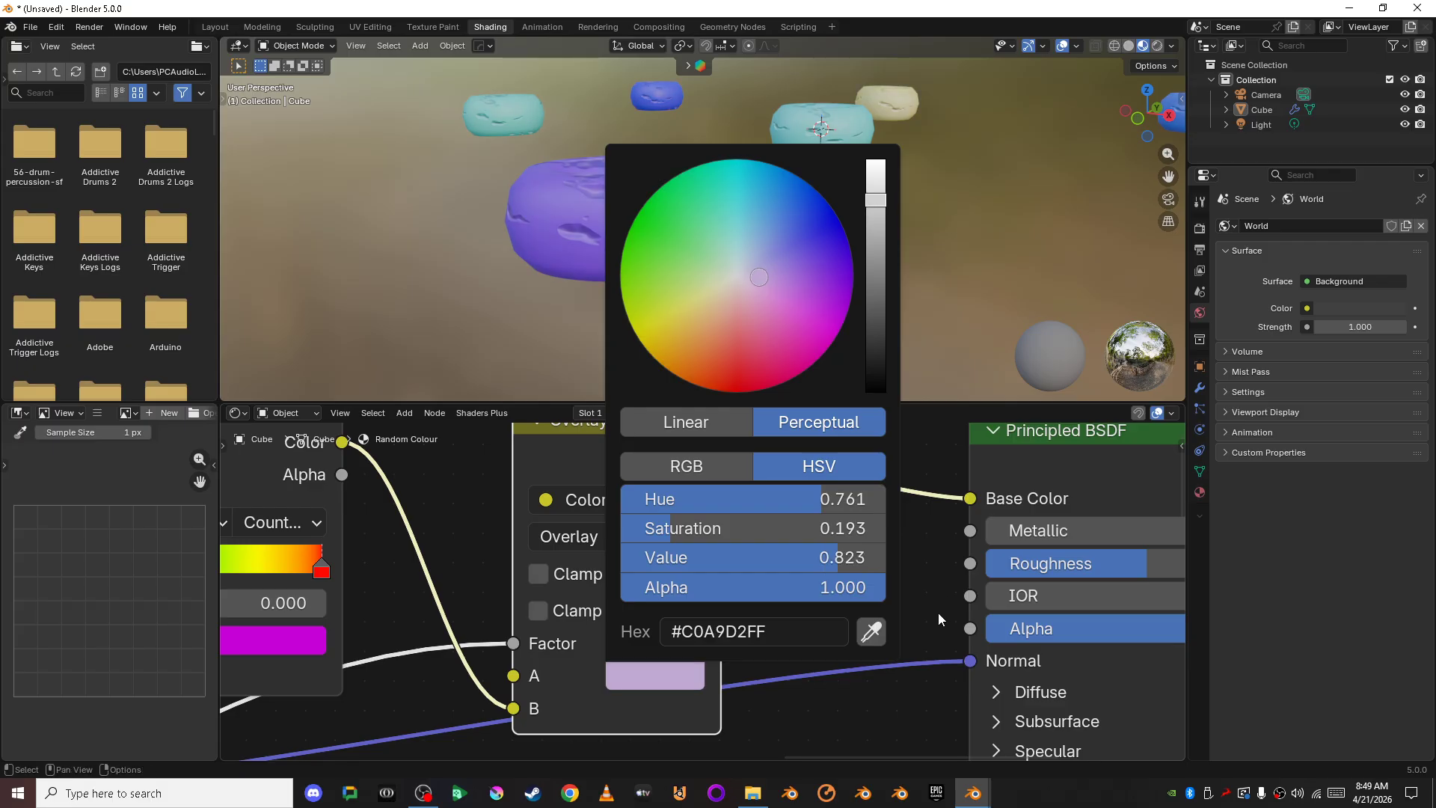
Step: Examine the recoloured rings in perspective and in the top view, checking how their colours vary
scroll(805, 340, "down", 3)
middle_click_drag(805, 340, 822, 289)
left_click(807, 564)
scroll(863, 293, "up", 3)
left_click(1148, 92)
scroll(842, 276, "down", 5)
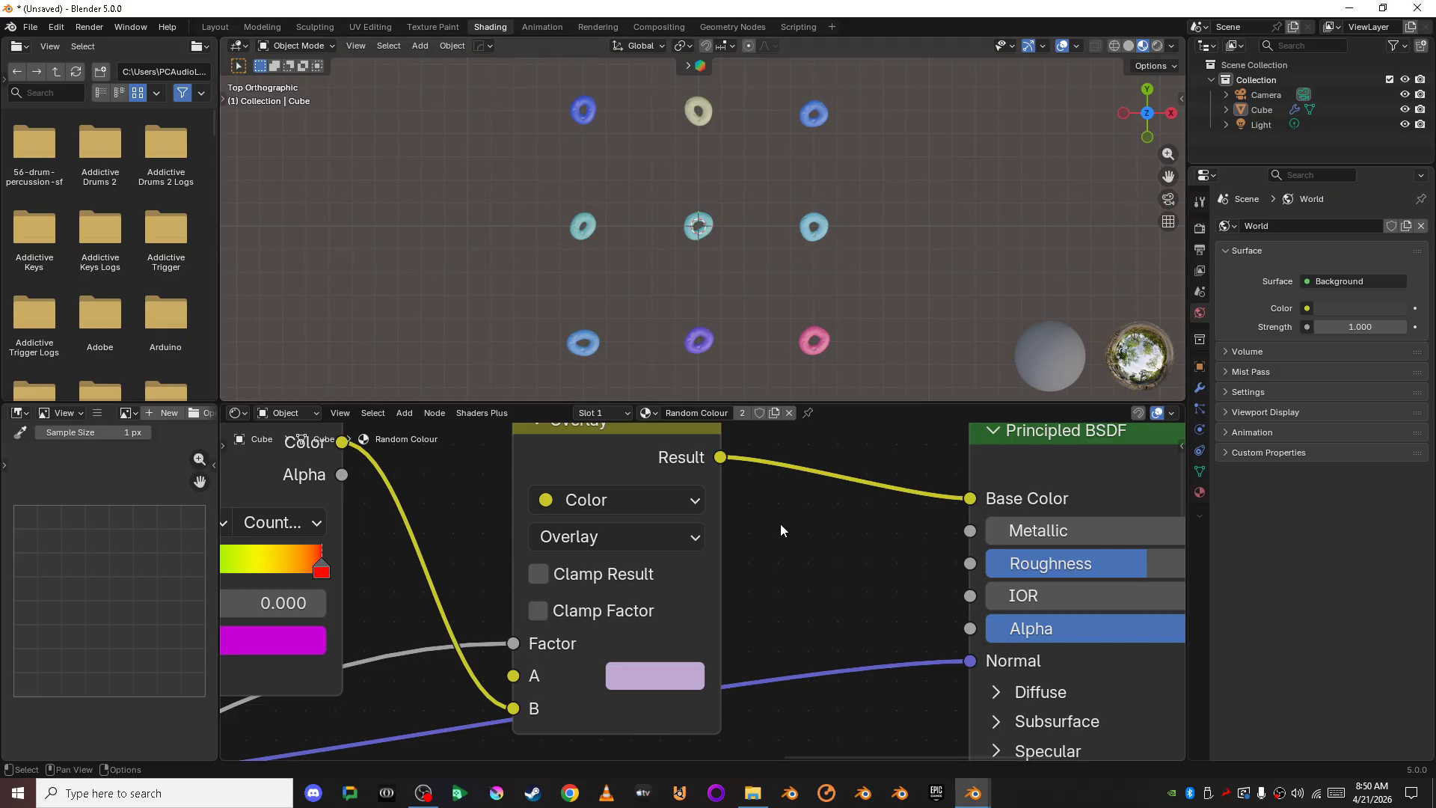
scroll(890, 227, "down", 3)
middle_click_drag(882, 241, 836, 248, "shift")
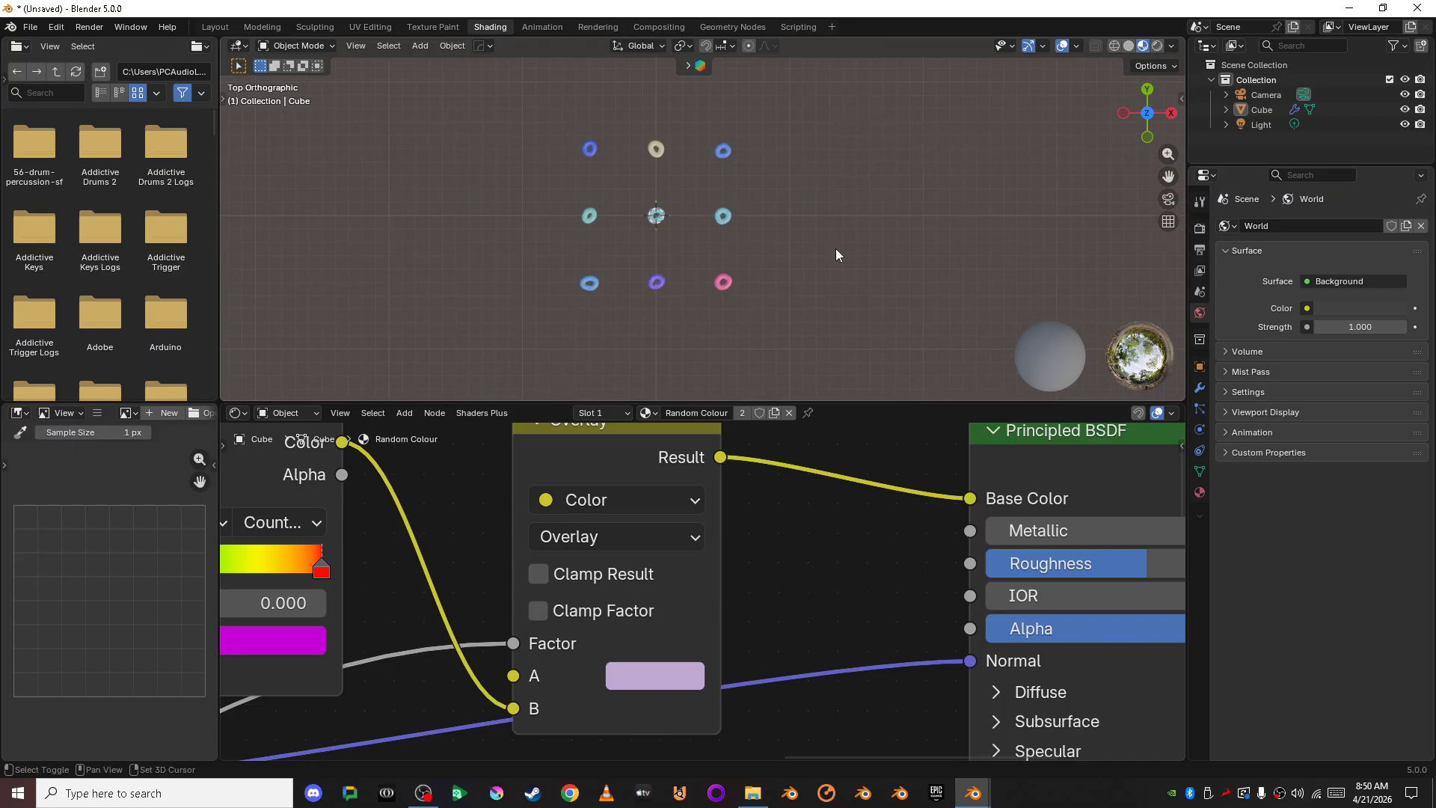
scroll(817, 527, "down", 6)
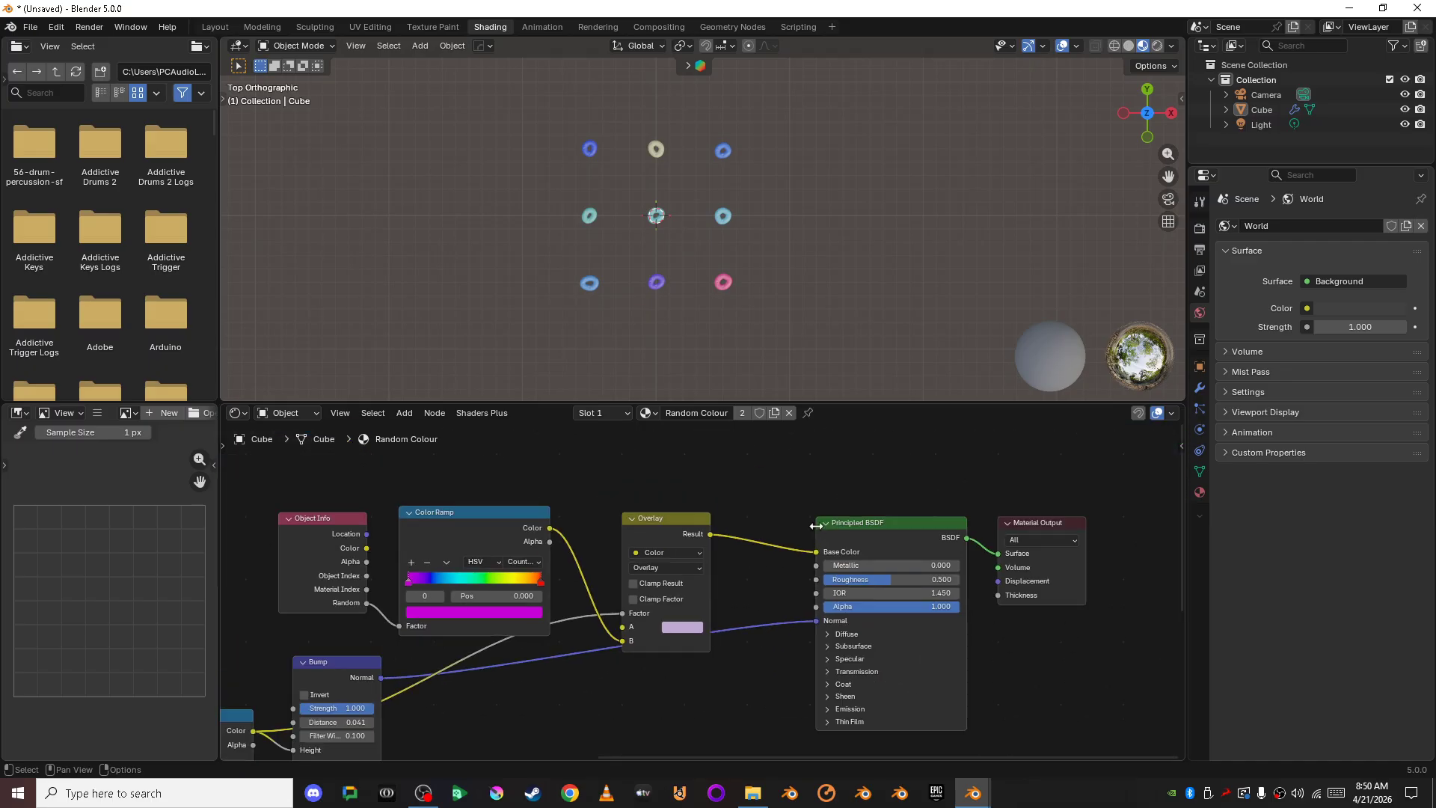
Step: Switch to the Geometry Nodes workspace and set both Vertices X and Vertices Y of the Grid node to 7
left_click(729, 27)
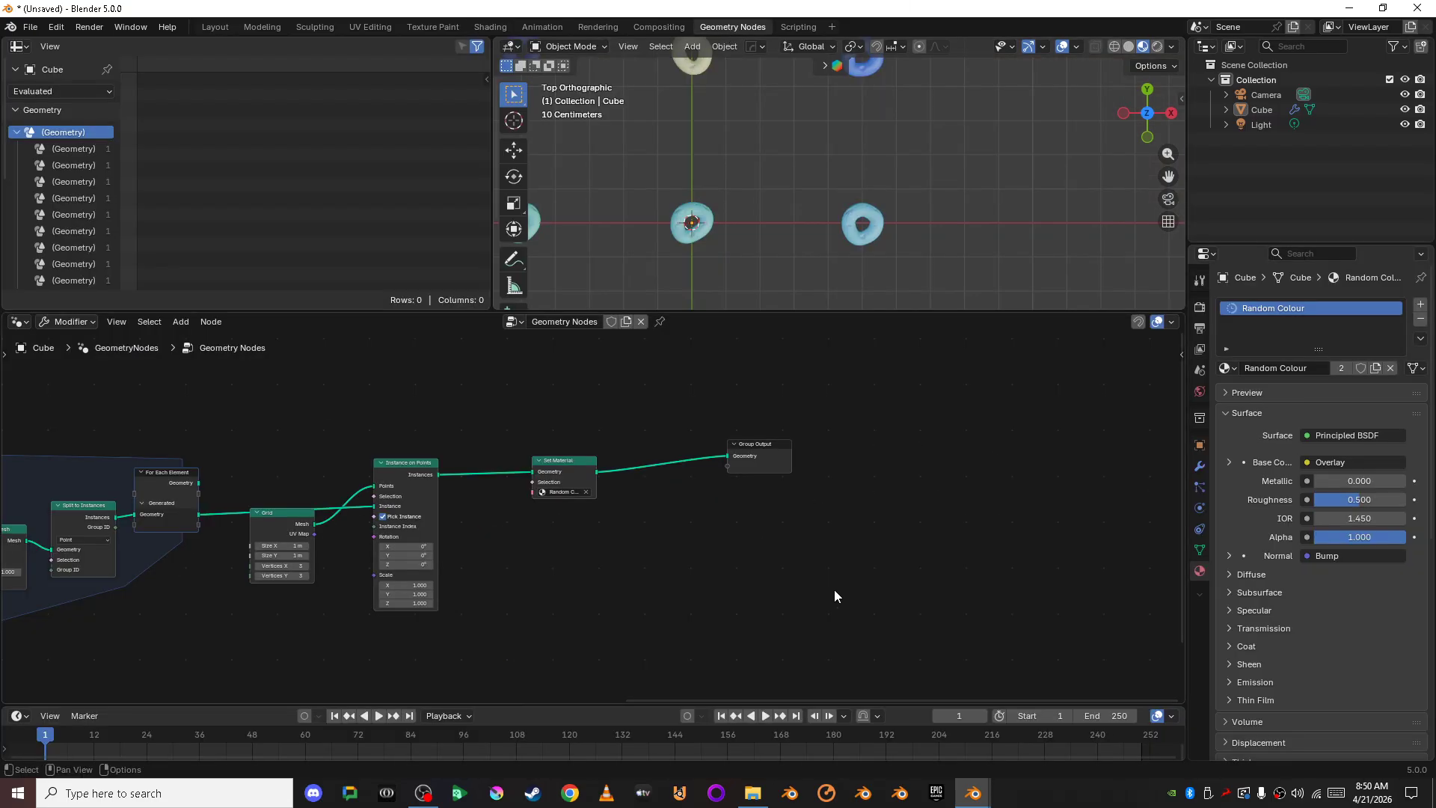
scroll(618, 588, "up", 4)
middle_click_drag(790, 562, 1028, 563)
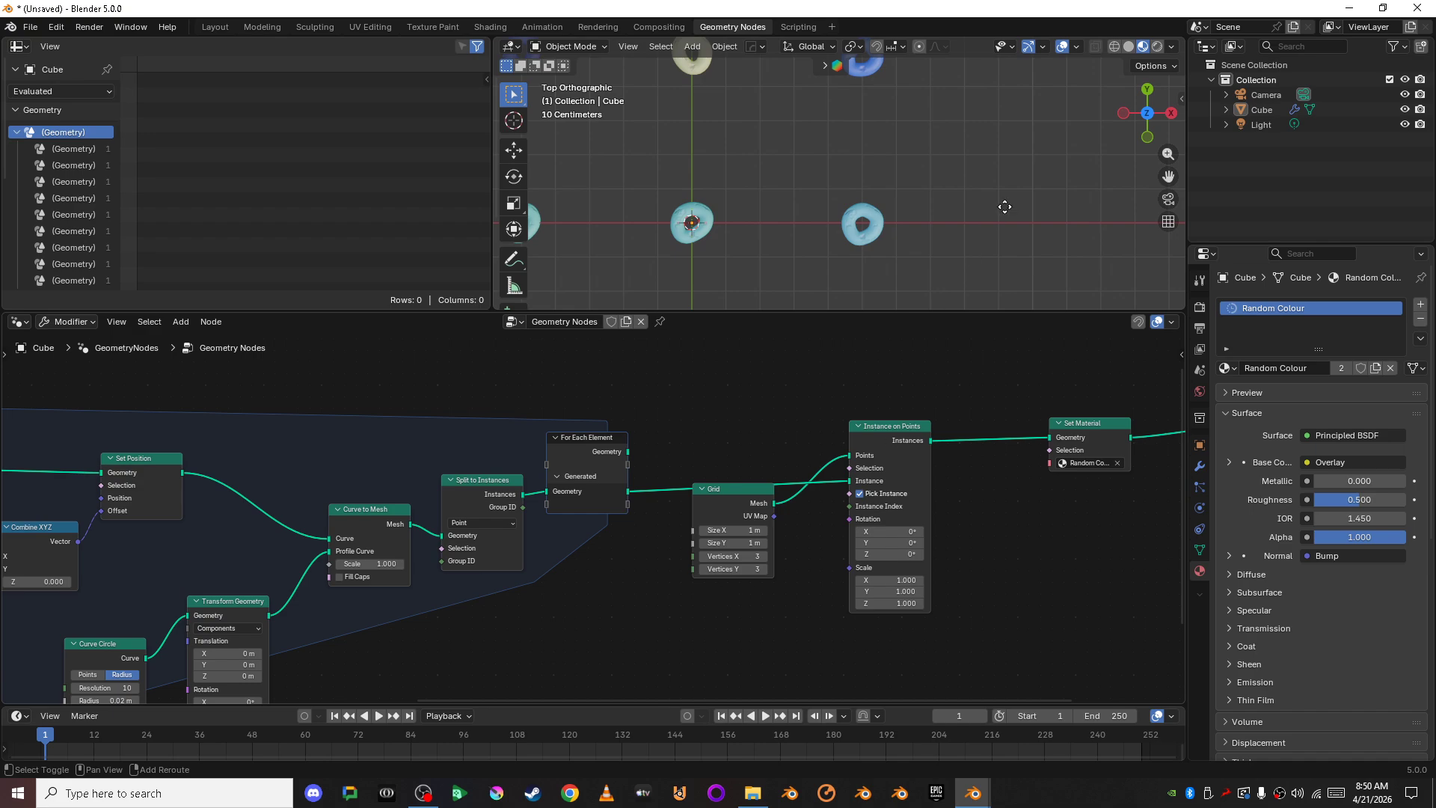
scroll(759, 608, "up", 2)
middle_click_drag(794, 277, 813, 136)
scroll(823, 208, "down", 3)
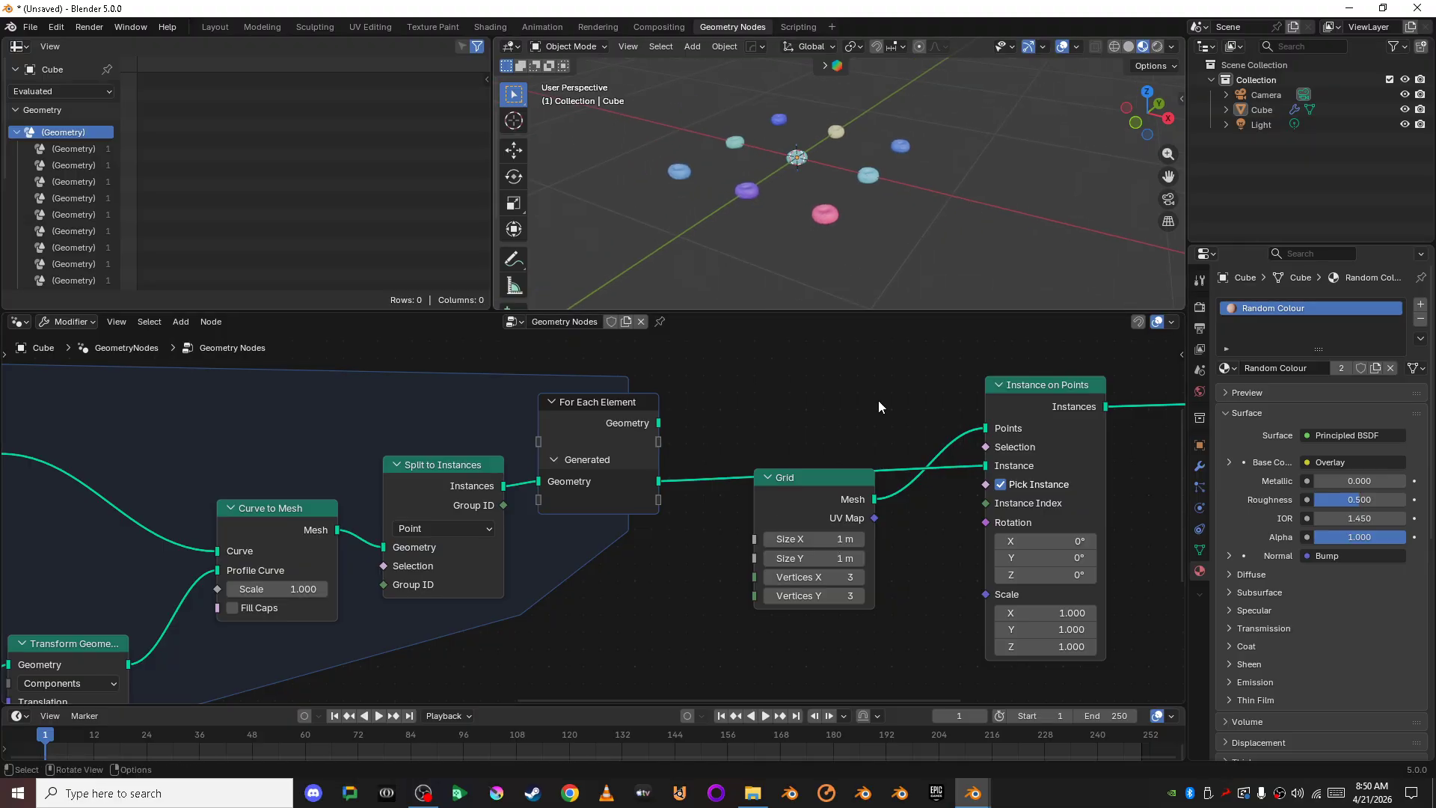
scroll(879, 401, "up", 2)
middle_click_drag(973, 668, 788, 609)
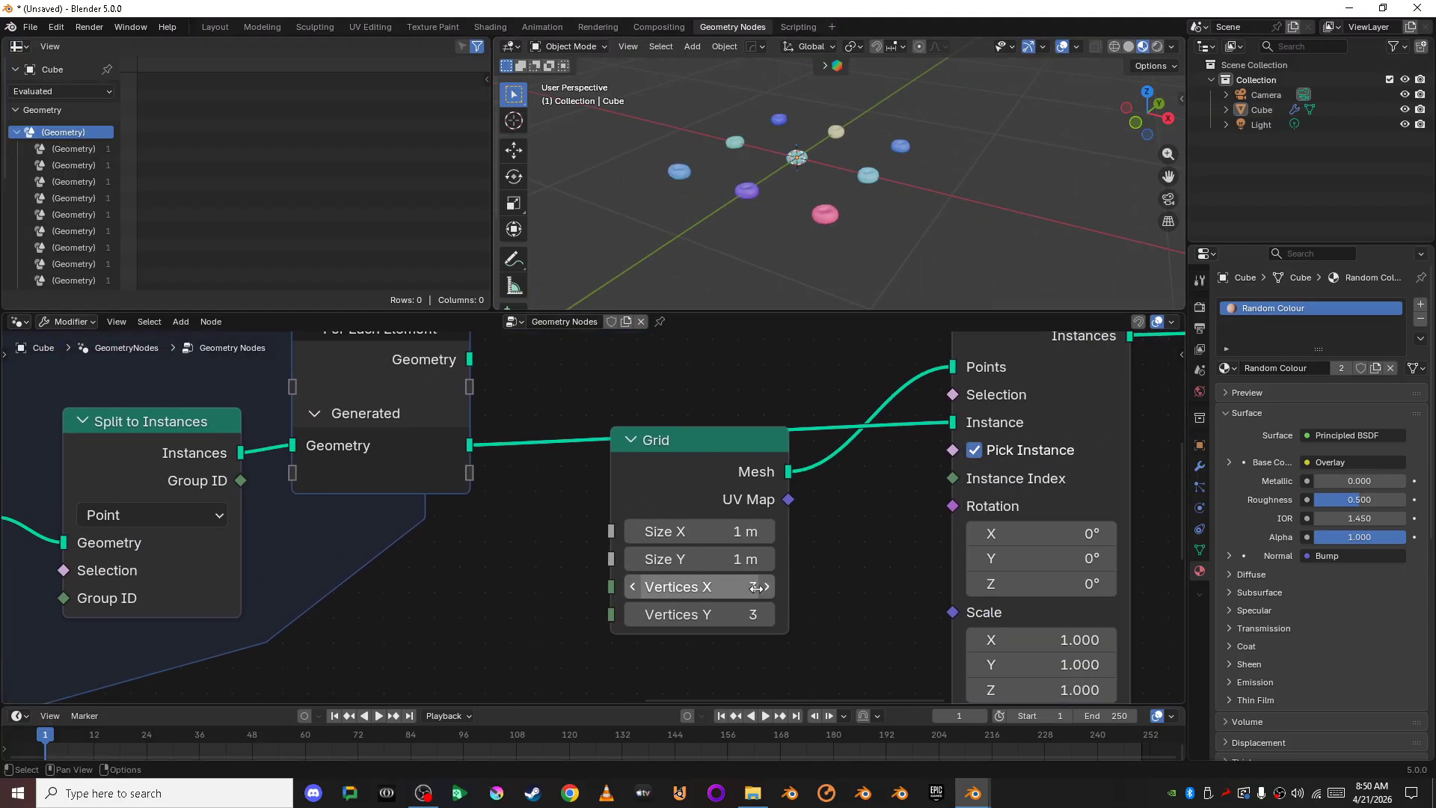
left_click_drag(748, 590, 772, 612)
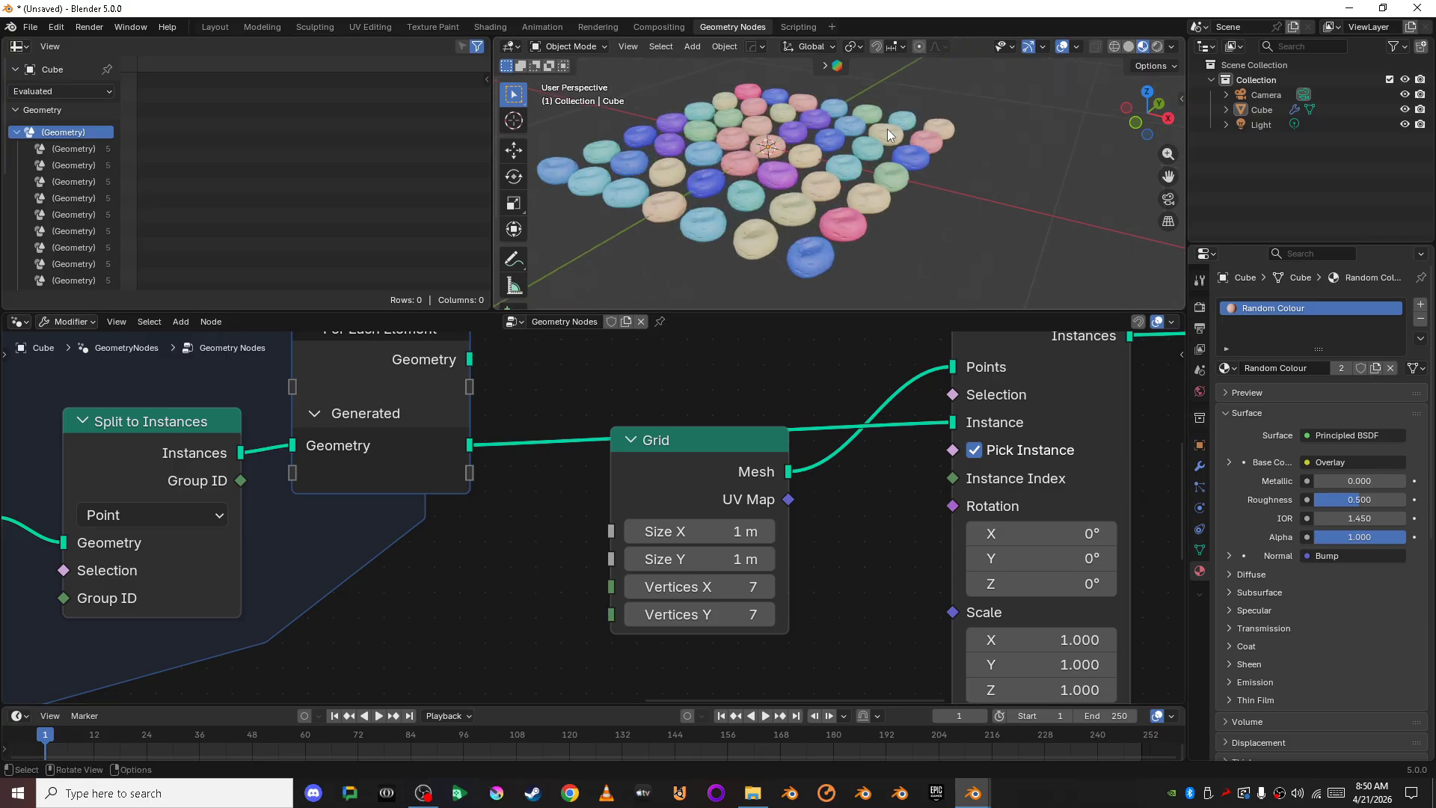
Step: View the whole ring grid from the top in an enlarged 3D viewport
left_click(1147, 91)
scroll(963, 199, "down", 4)
scroll(958, 205, "up", 2)
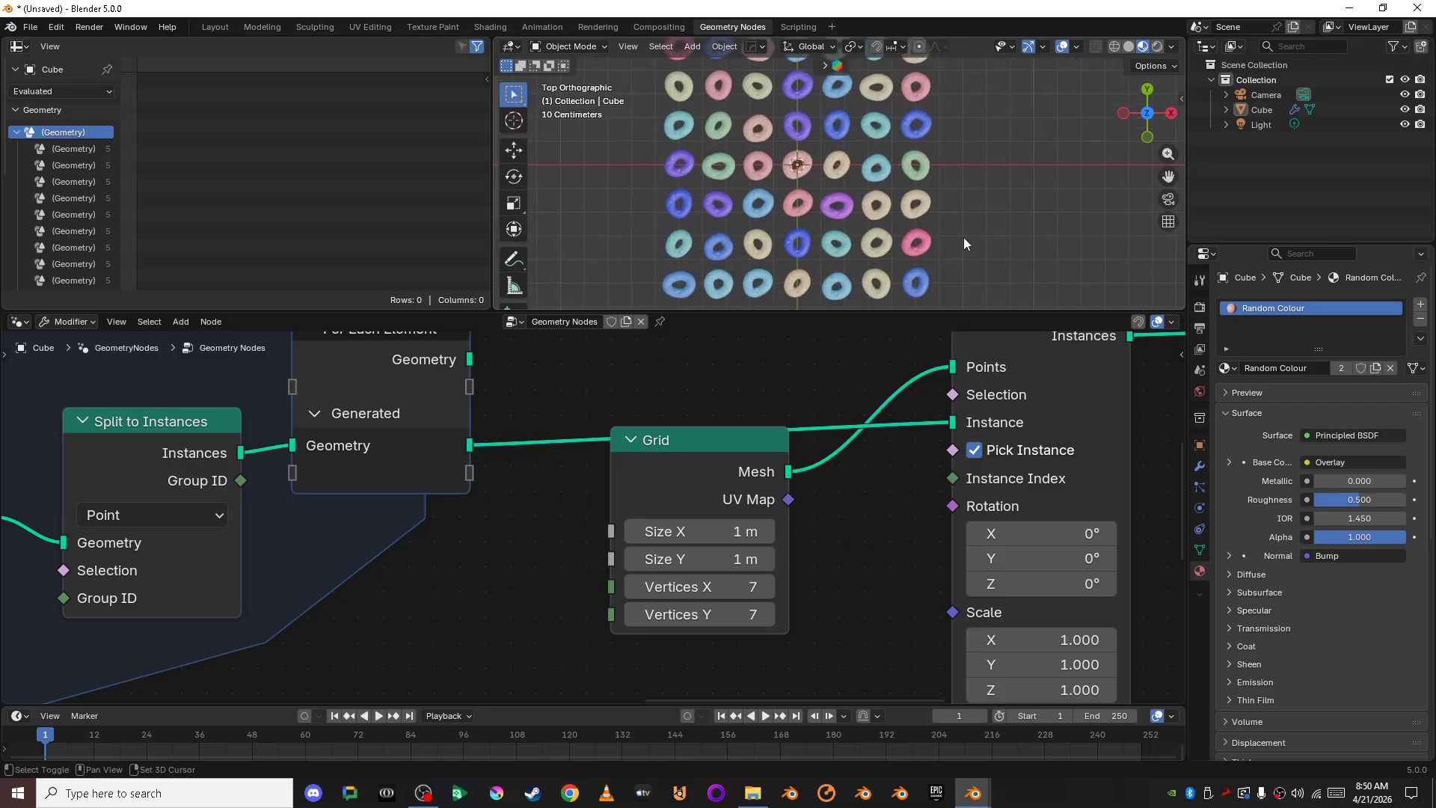
left_click_drag(965, 310, 973, 436)
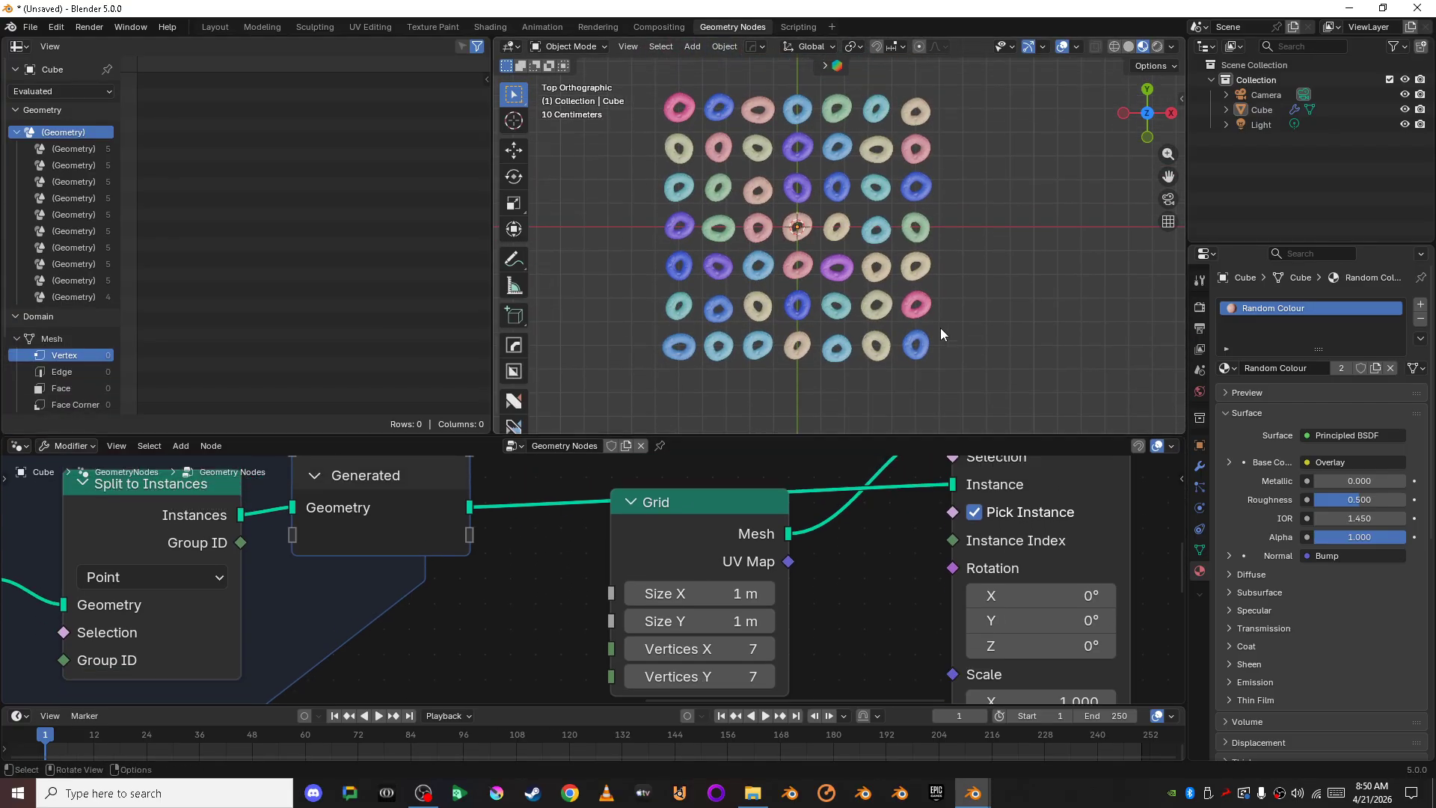
scroll(940, 328, "down", 4)
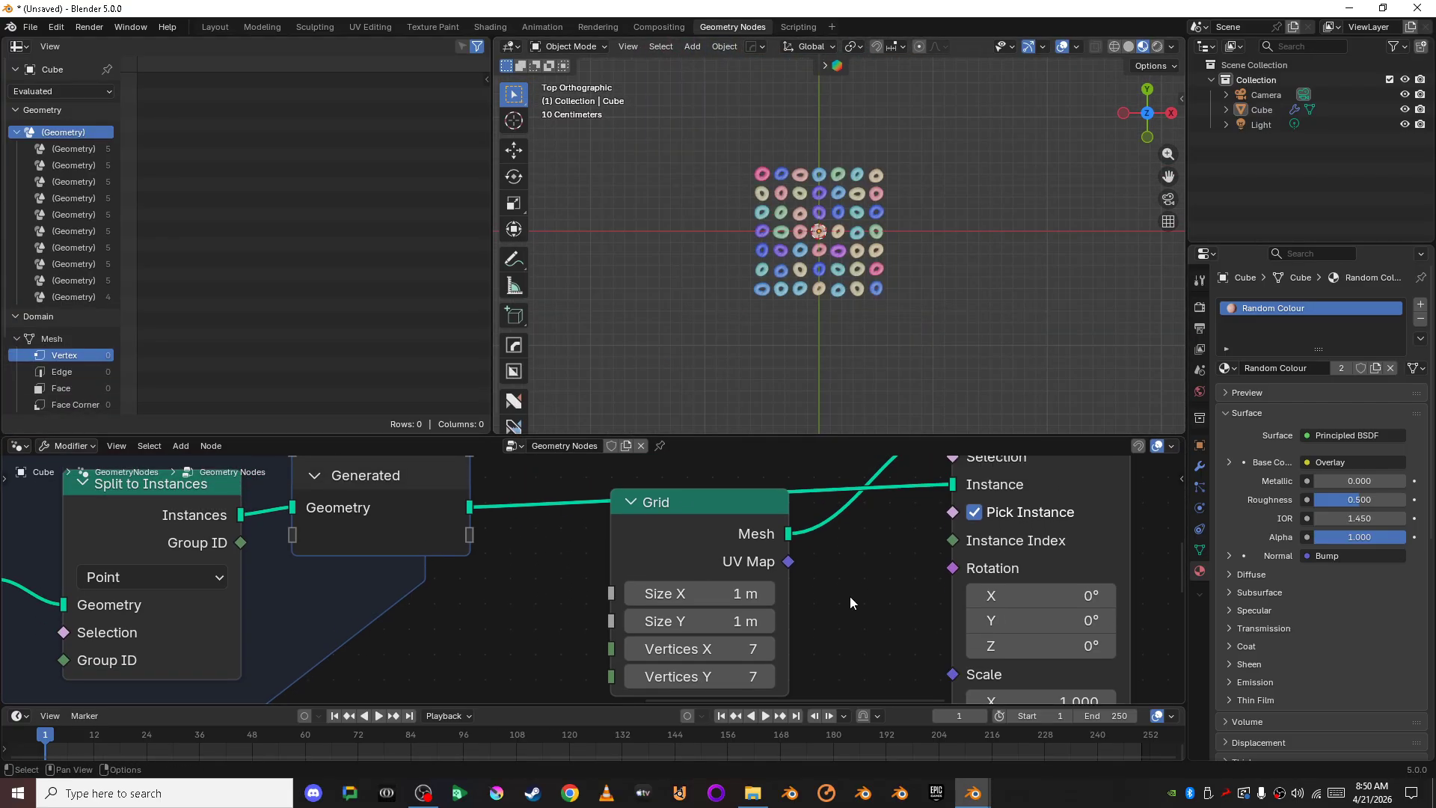
Step: Move the Instance on Points, Set Material, Group Output and Grid nodes farther from the For Each Element zone to make room
scroll(850, 596, "down", 7)
scroll(963, 564, "down", 7)
middle_click_drag(937, 572, 744, 561)
scroll(684, 541, "up", 2)
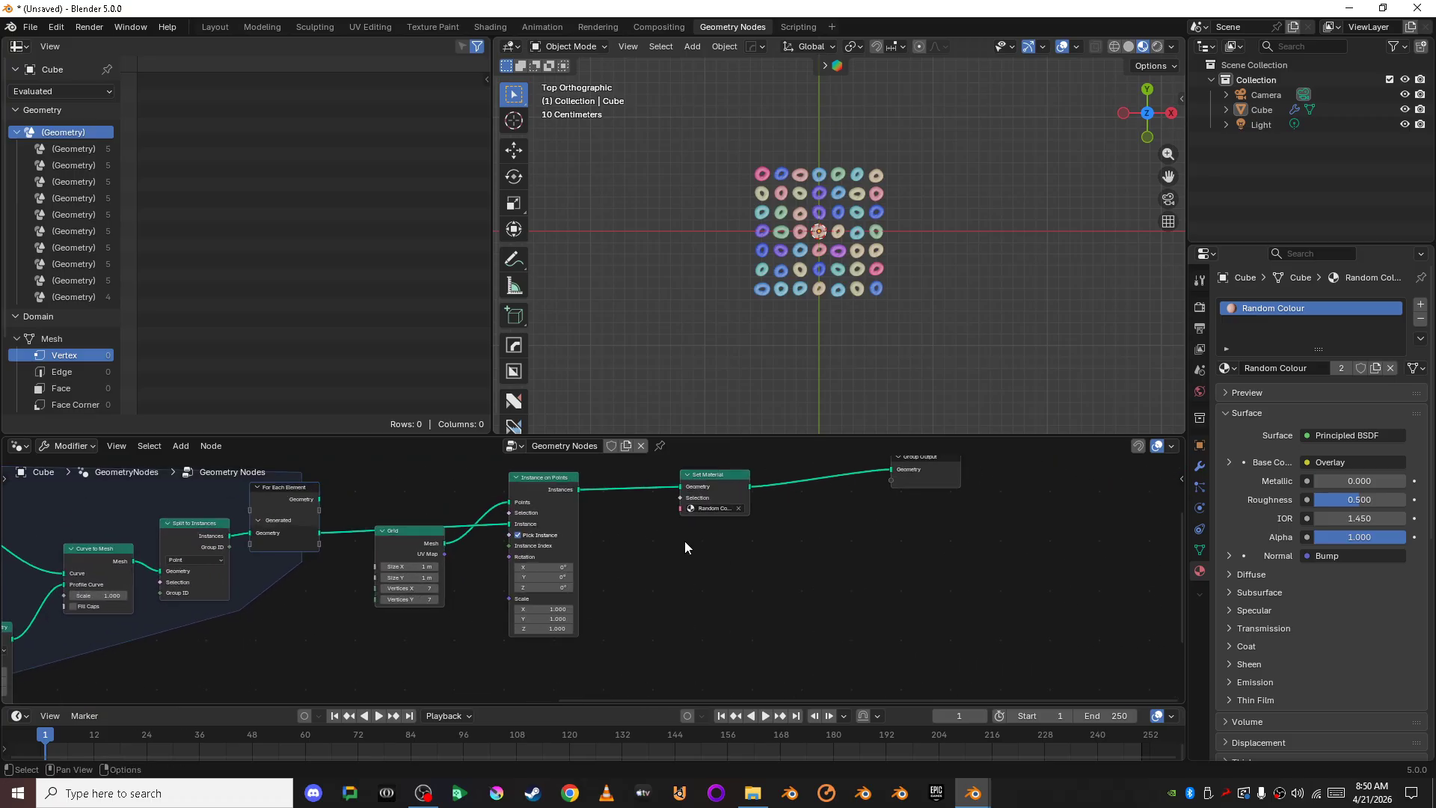
scroll(636, 513, "down", 2)
left_click_drag(556, 479, 897, 645)
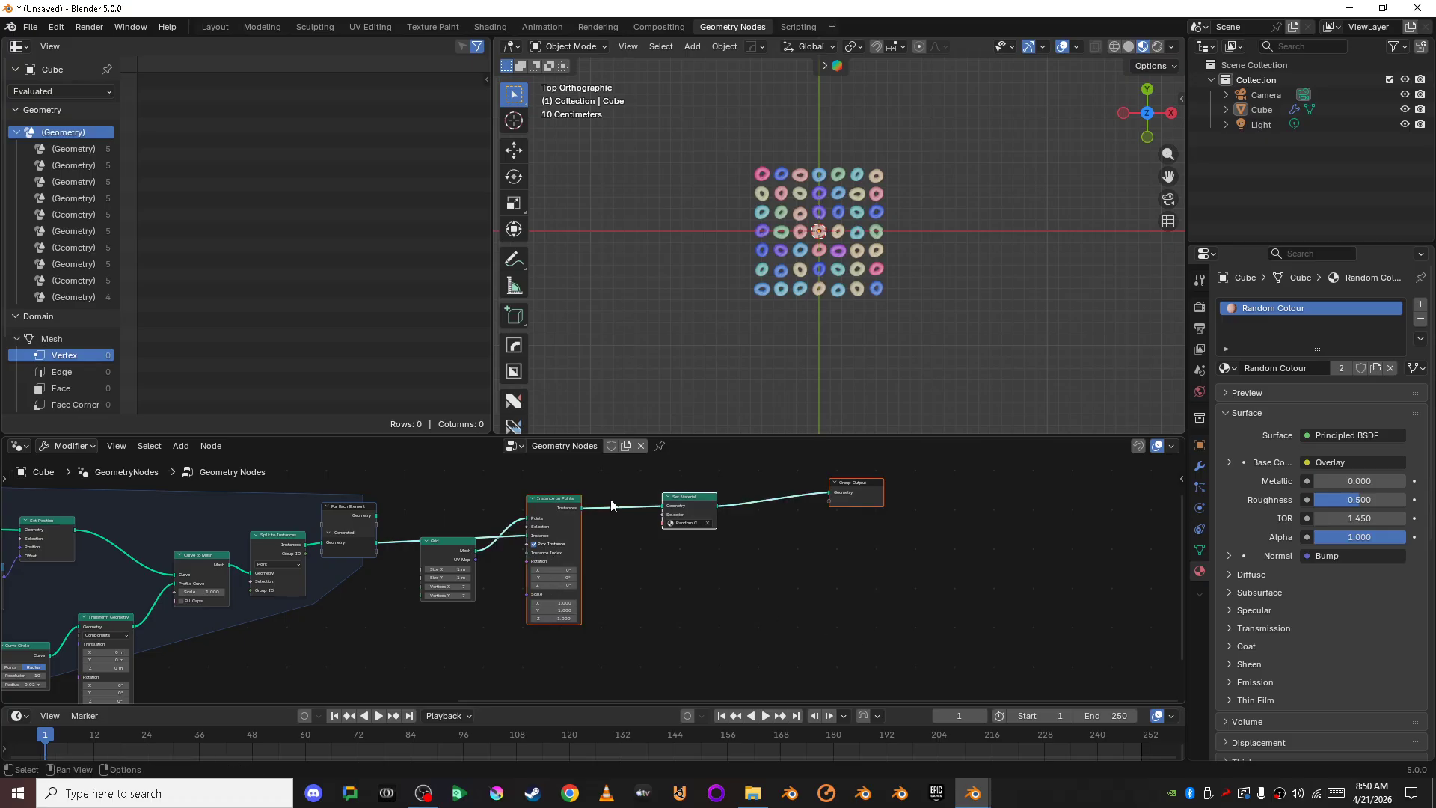
key("g")
left_click_drag(709, 505, 732, 502)
left_click_drag(457, 541, 636, 529)
left_click(734, 519)
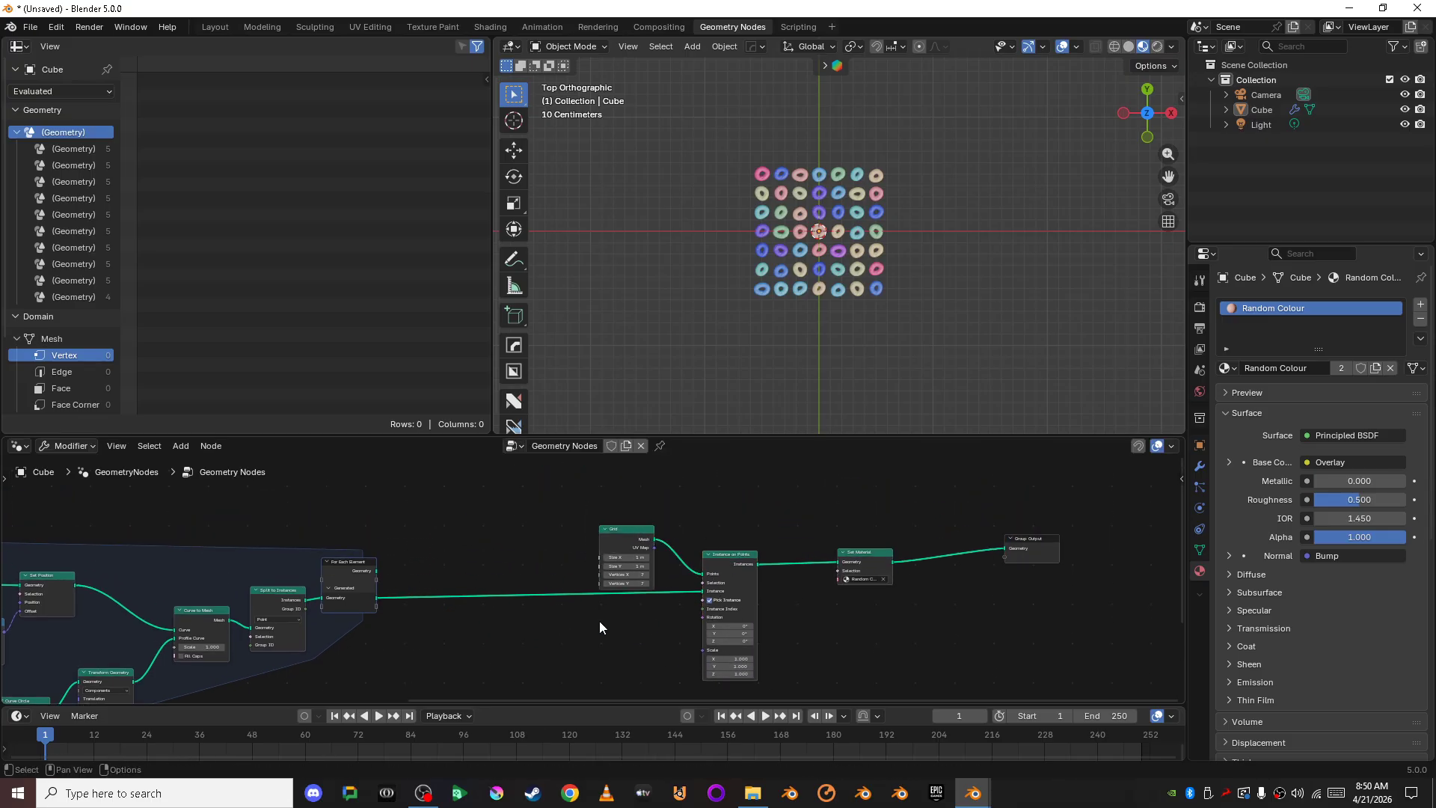
Step: Enlarge the node editor area and move the Grid node below the link between For Each Element and Instance on Points
scroll(723, 516, "up", 1)
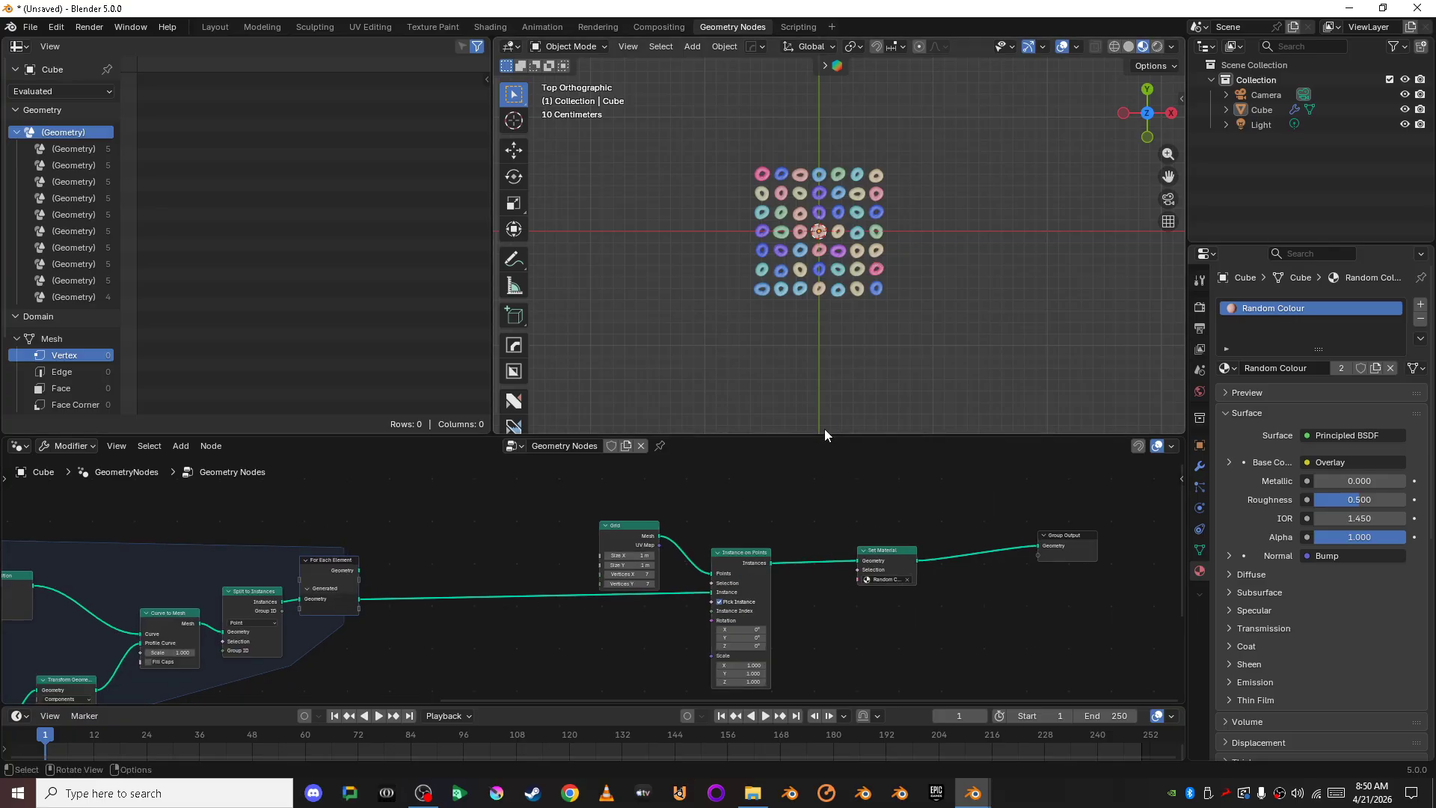
left_click_drag(823, 432, 846, 381)
scroll(671, 532, "up", 2)
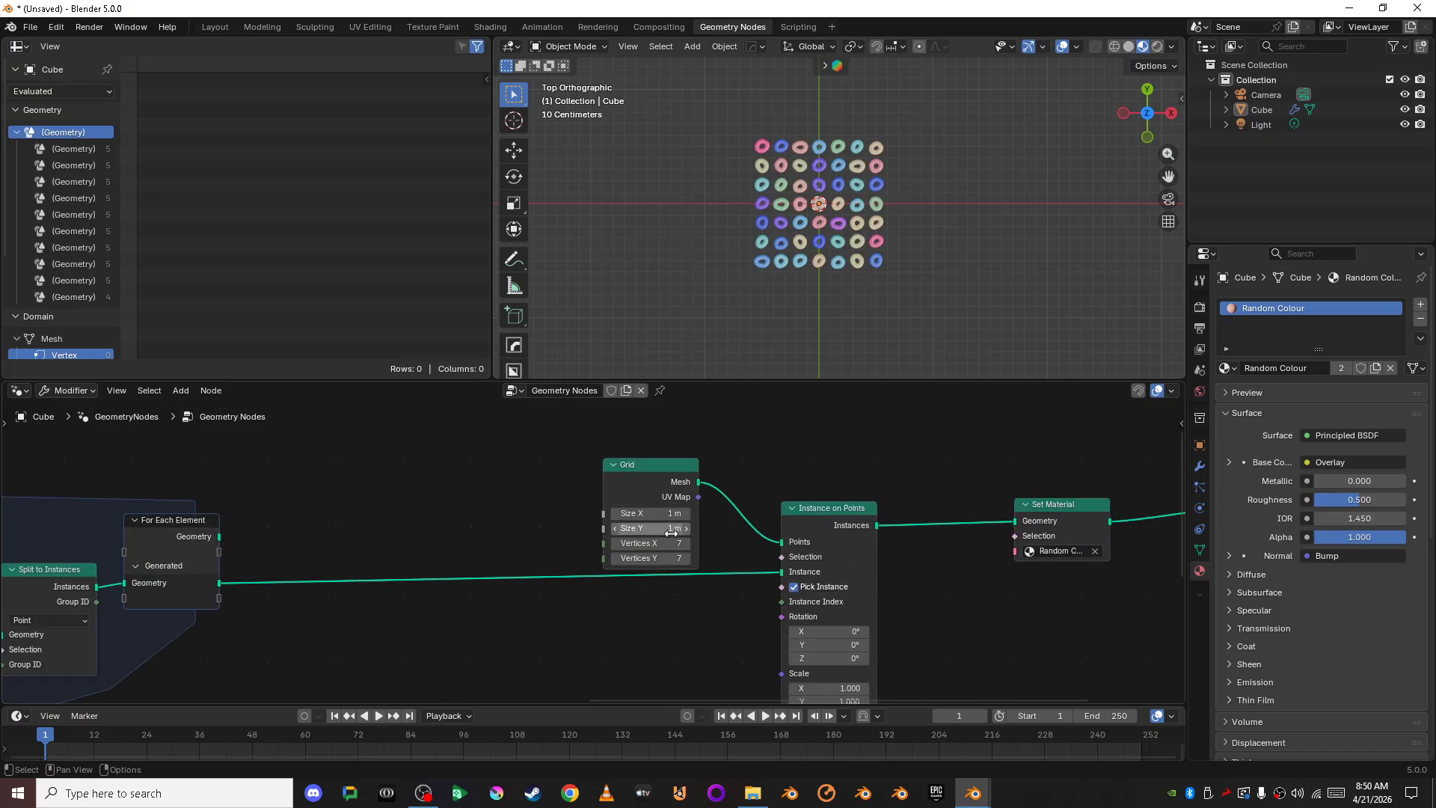
scroll(757, 474, "down", 4)
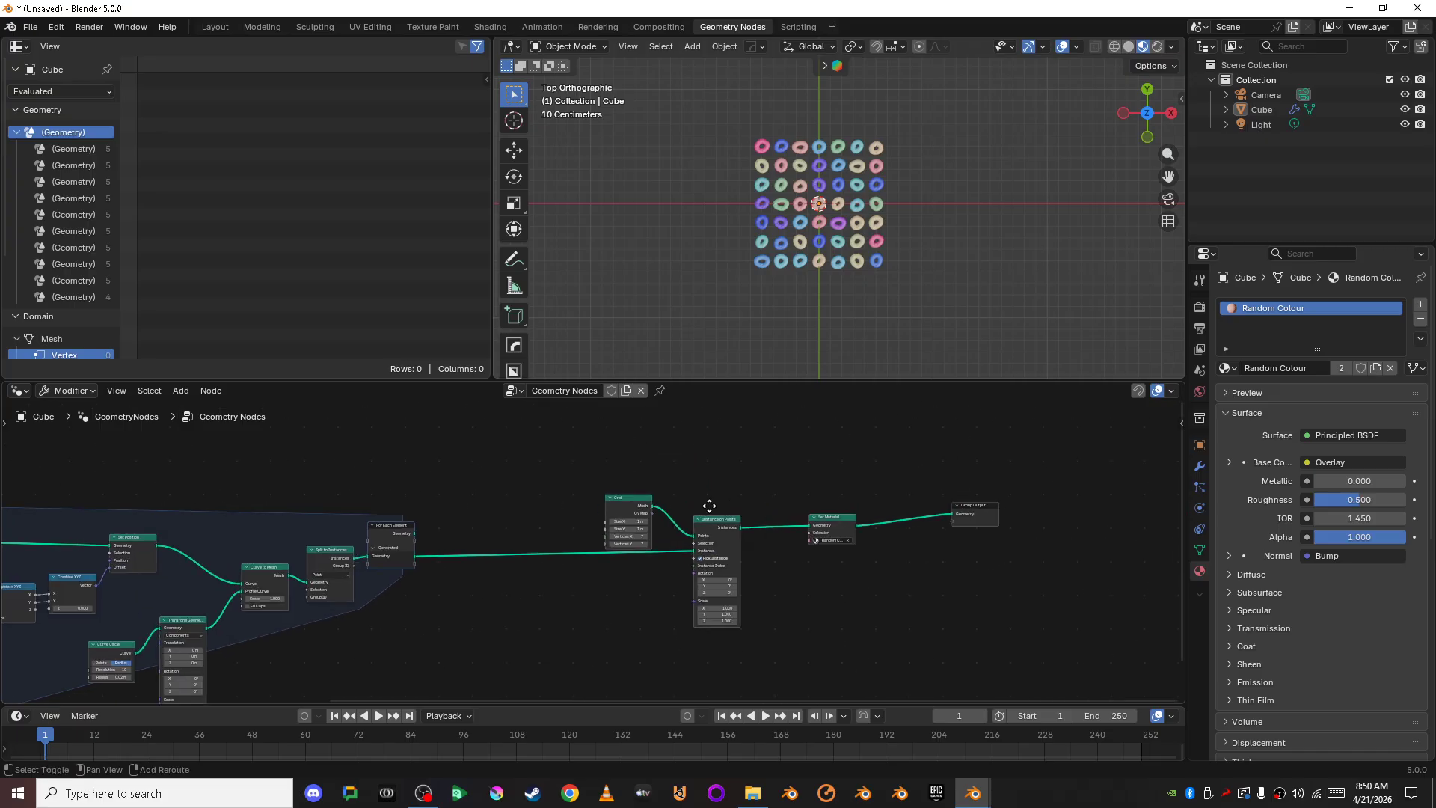
middle_click_drag(710, 505, 796, 430)
left_click_drag(718, 425, 510, 542)
left_click(599, 573)
scroll(603, 578, "up", 2)
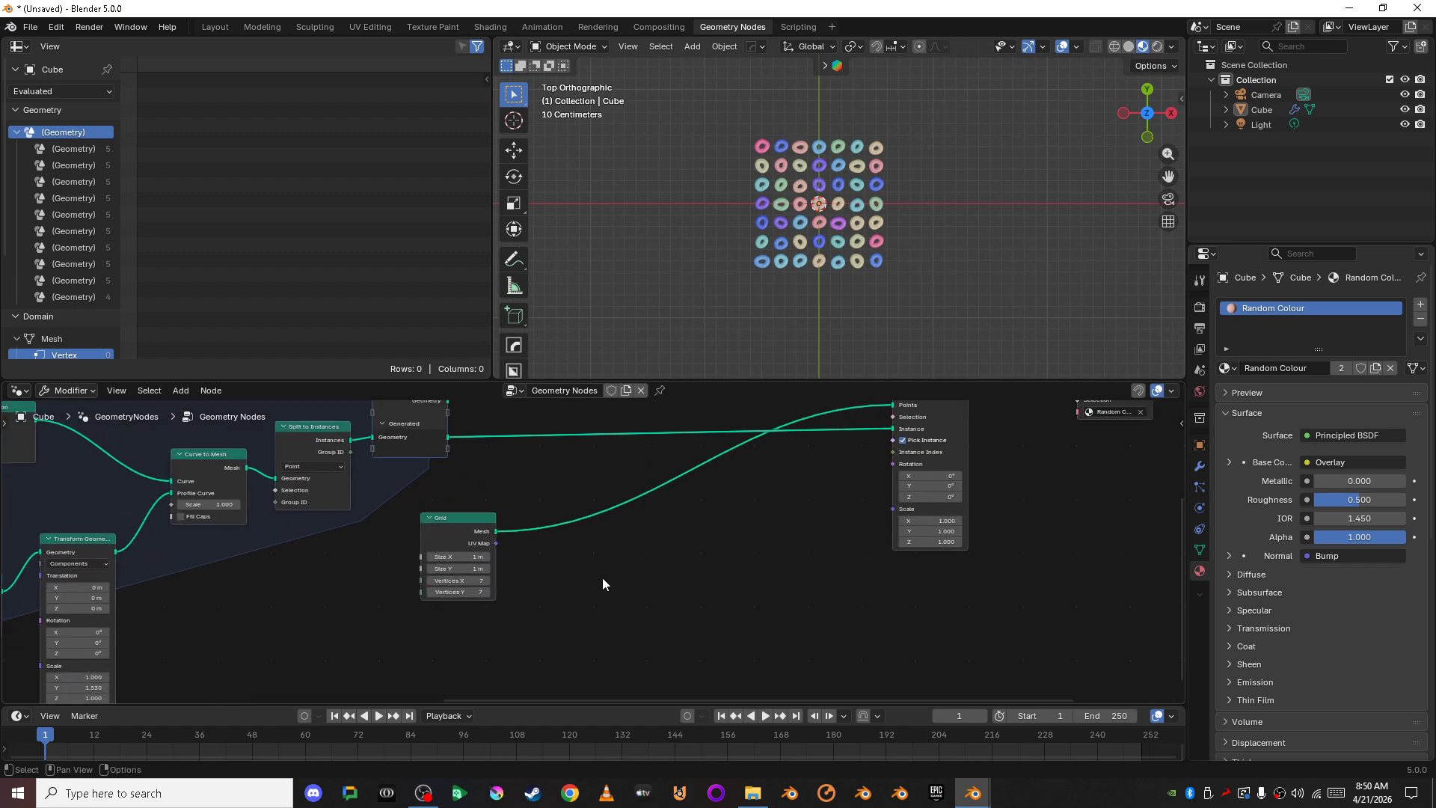
Step: Insert a Distribute Points on Faces node into the link between the Grid's Mesh output and the Points input of Instance on Points
key("shift+a")
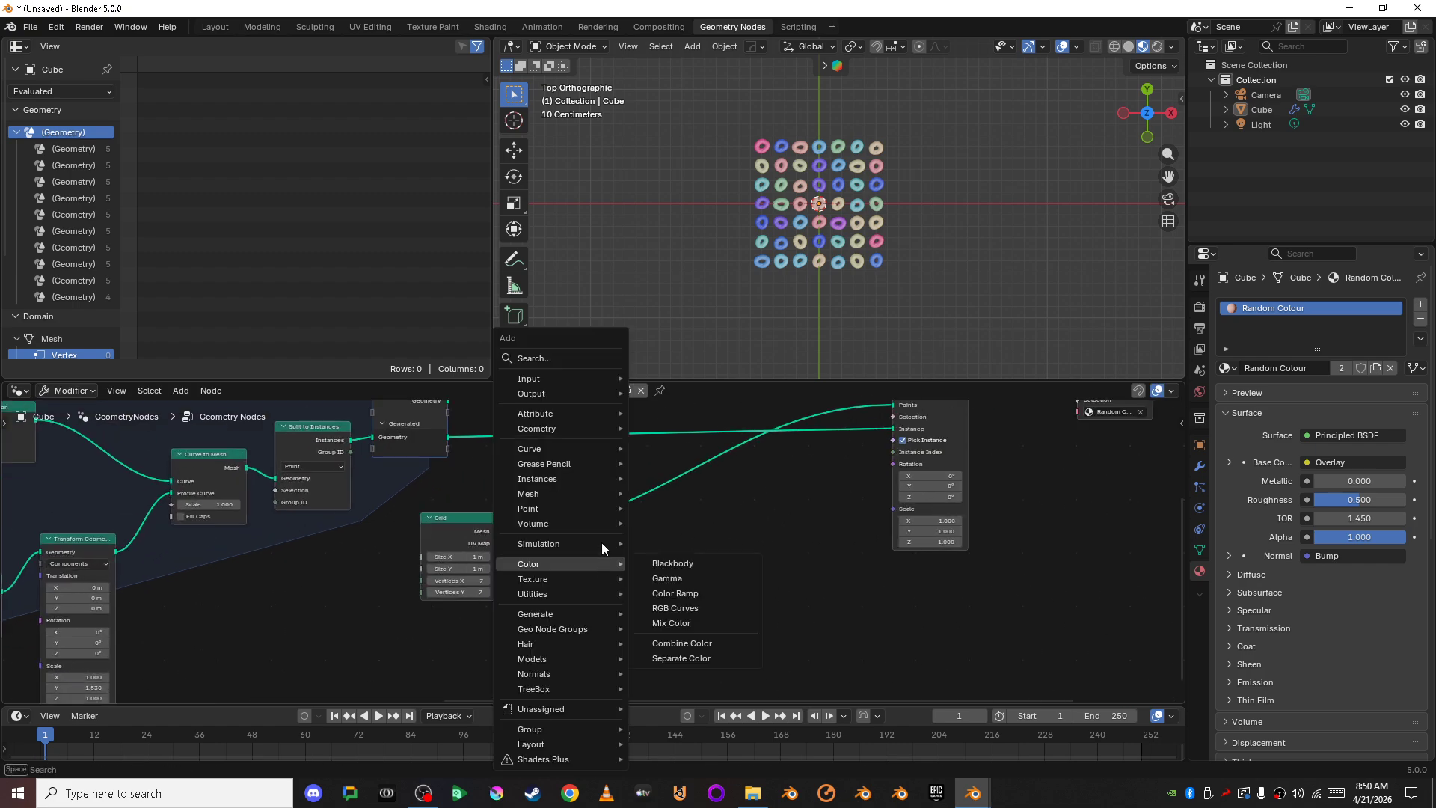
left_click(573, 352)
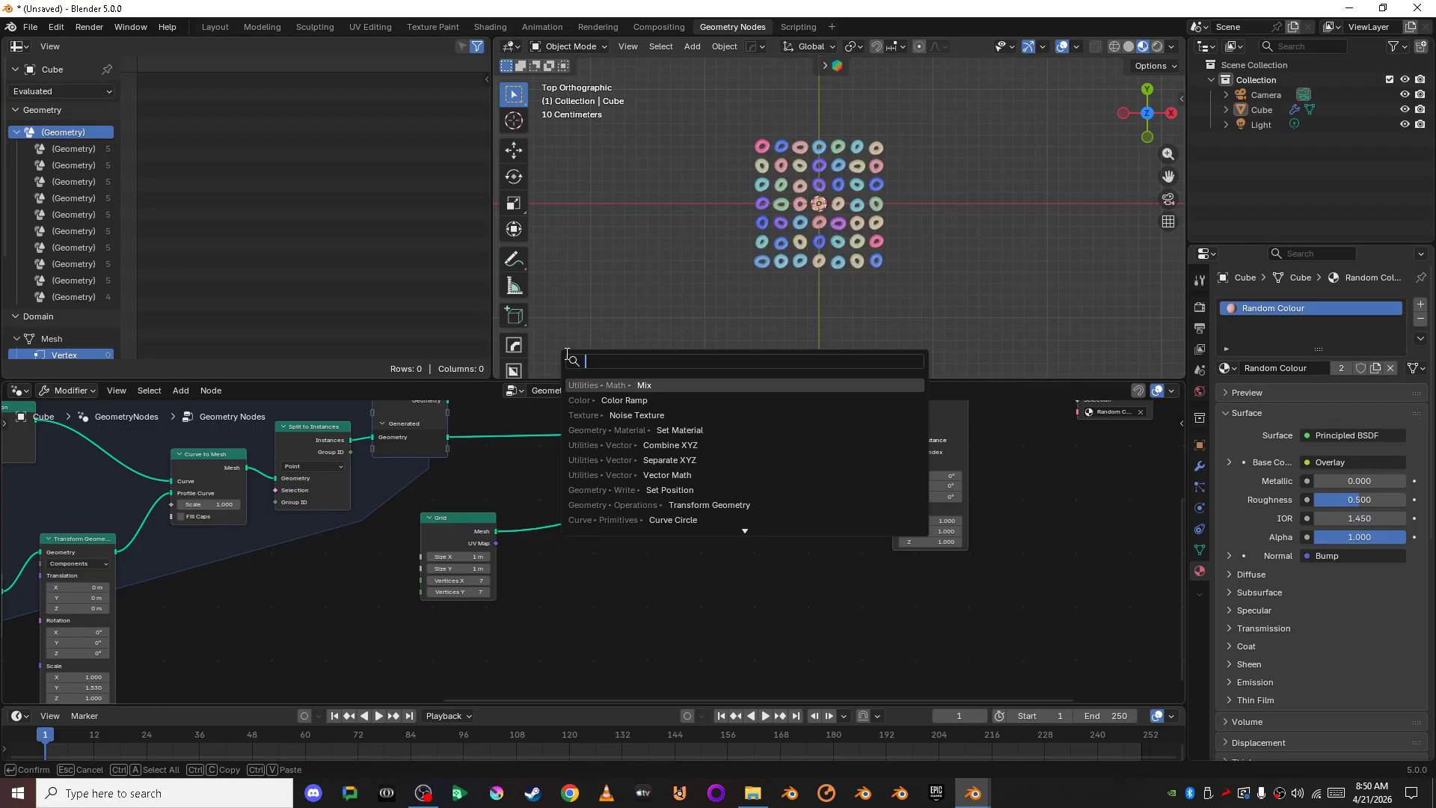
type("point o")
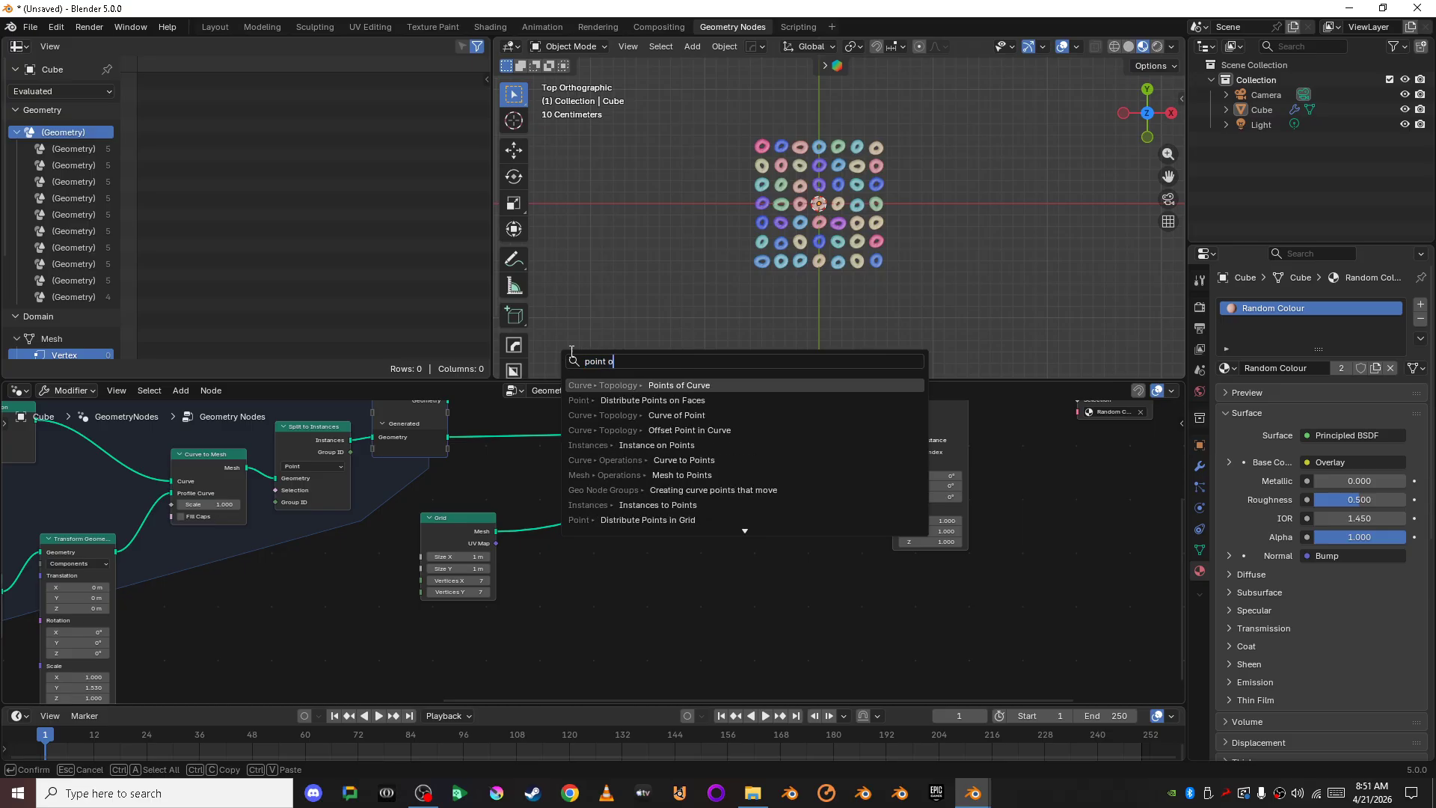
left_click(631, 401)
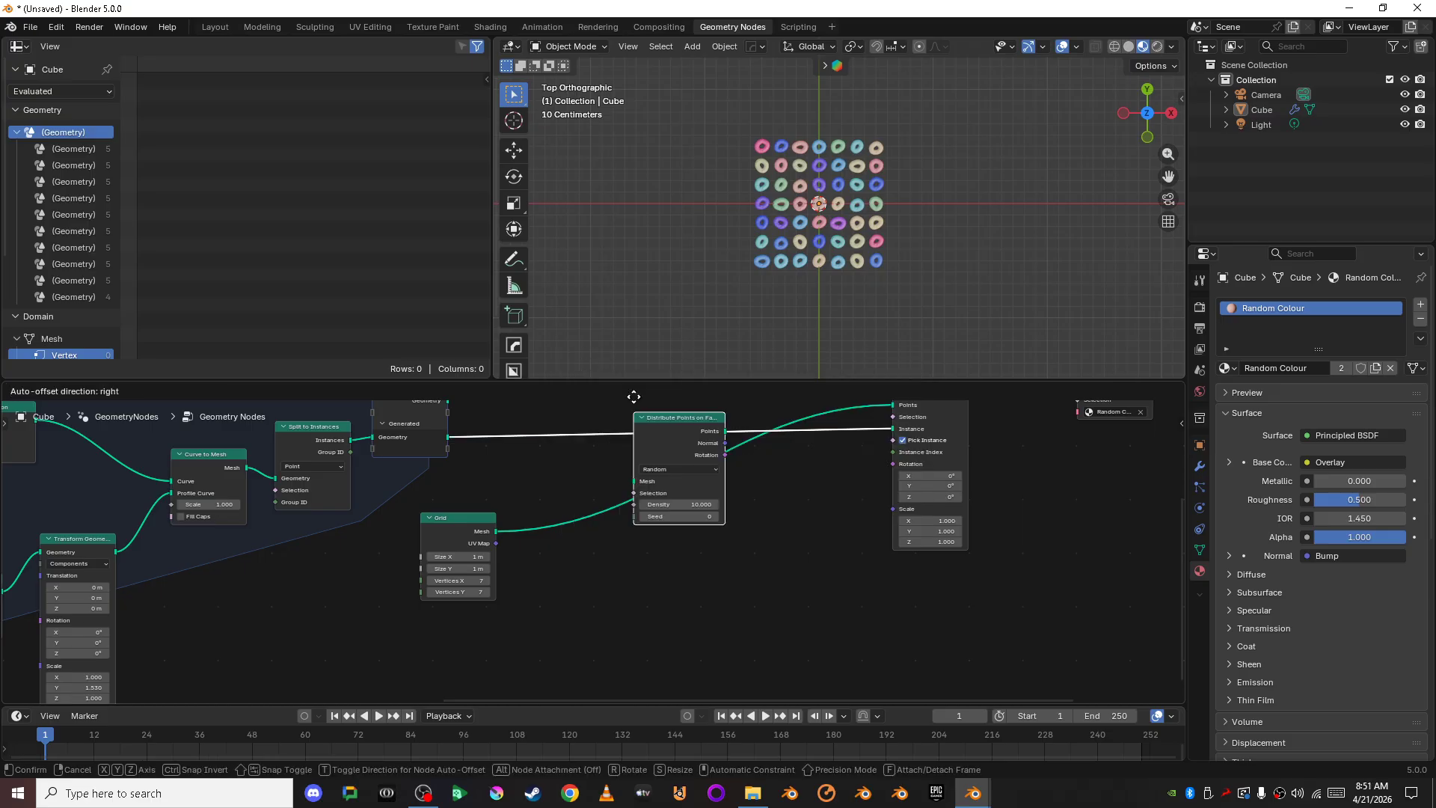
left_click(579, 483)
Step: Inspect the scattered ring instances in perspective and close up from the top, checking their spacing
middle_click_drag(939, 220, 1096, 208)
scroll(1070, 221, "up", 3)
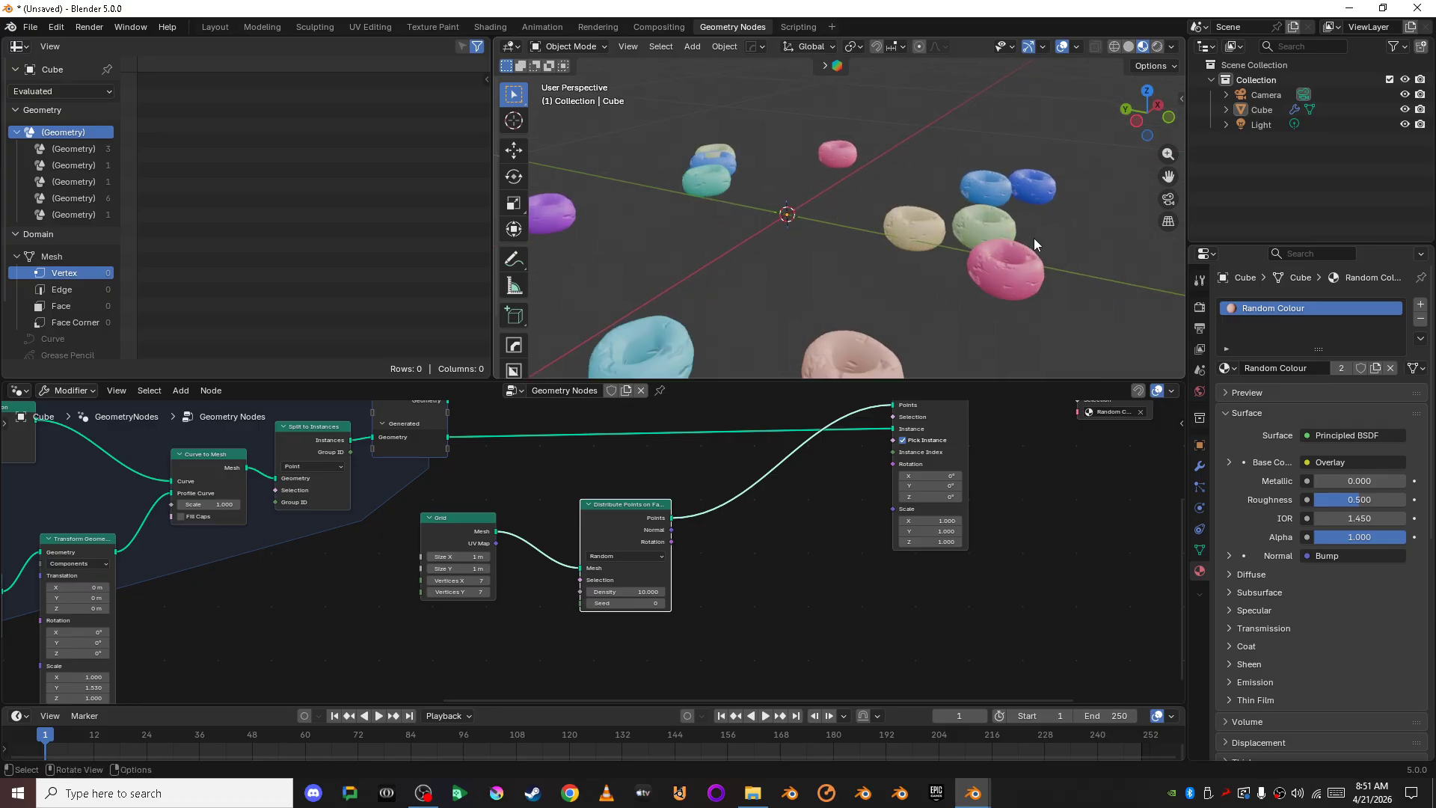
left_click(1147, 90)
middle_click_drag(851, 161, 808, 312, "shift")
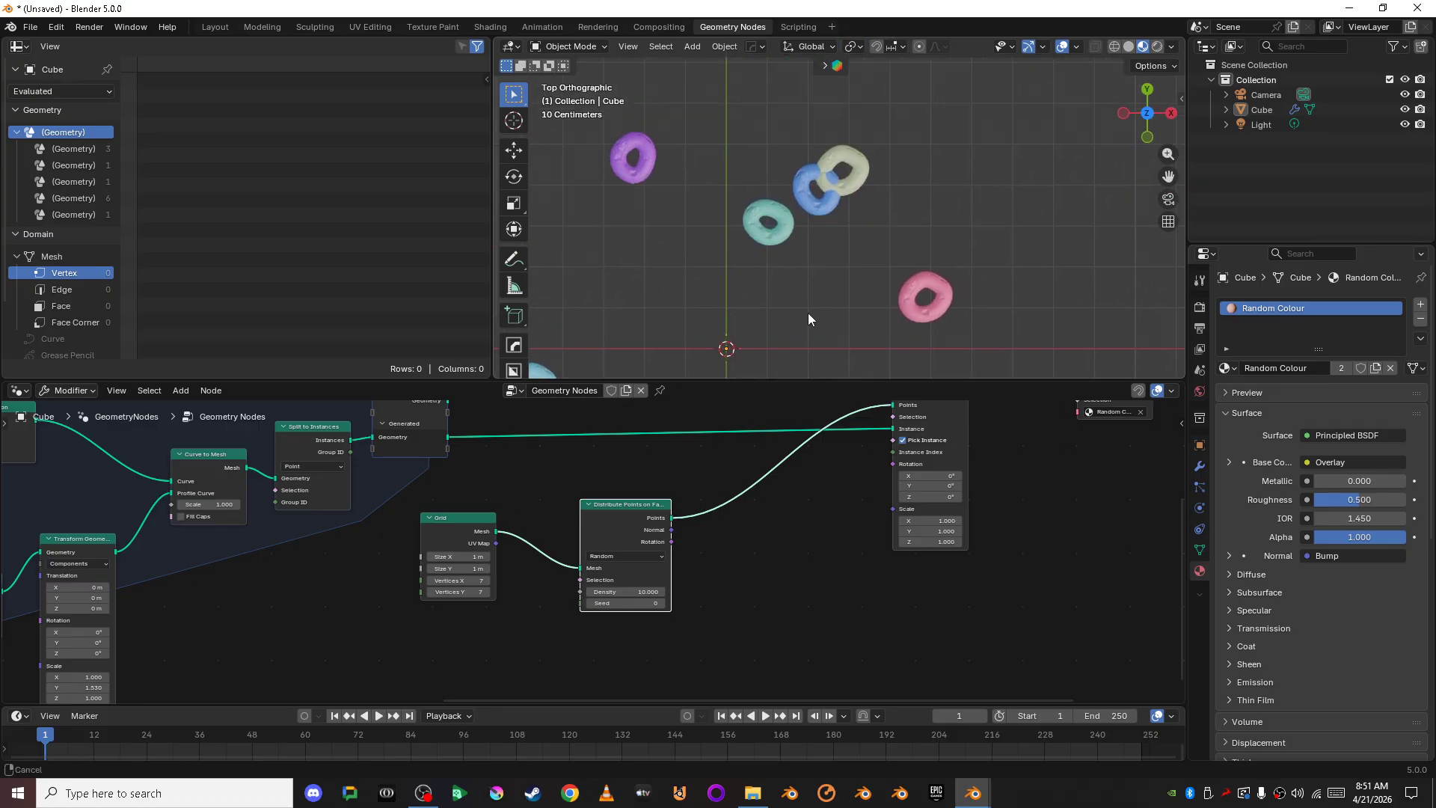
scroll(828, 224, "up", 1)
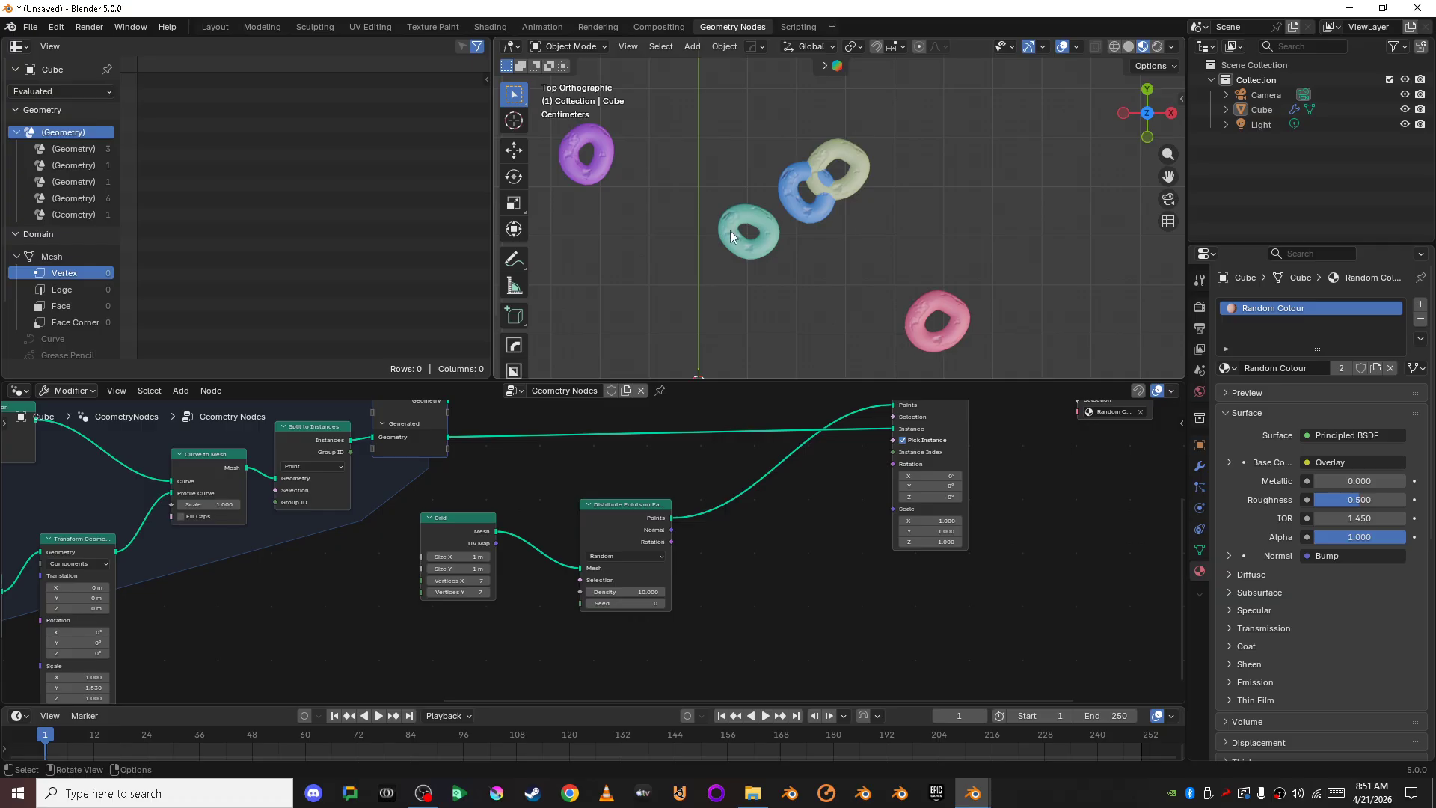
scroll(844, 188, "up", 4)
middle_click_drag(822, 141, 883, 185, "shift")
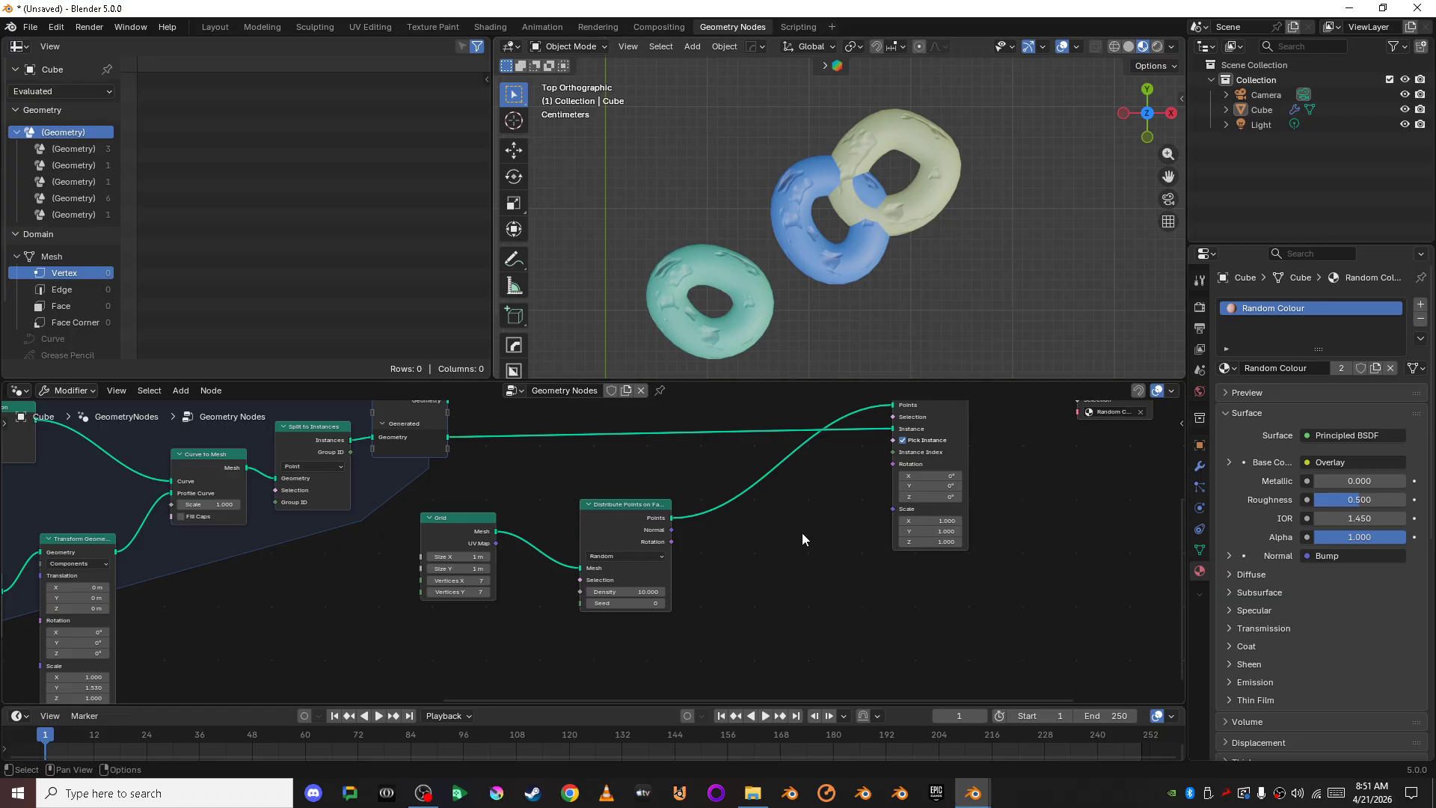
Step: Switch the Distribute Points on Faces node to Poisson Disk with a Distance Min of 0.1 m and check the ring spacing
scroll(822, 562, "up", 4)
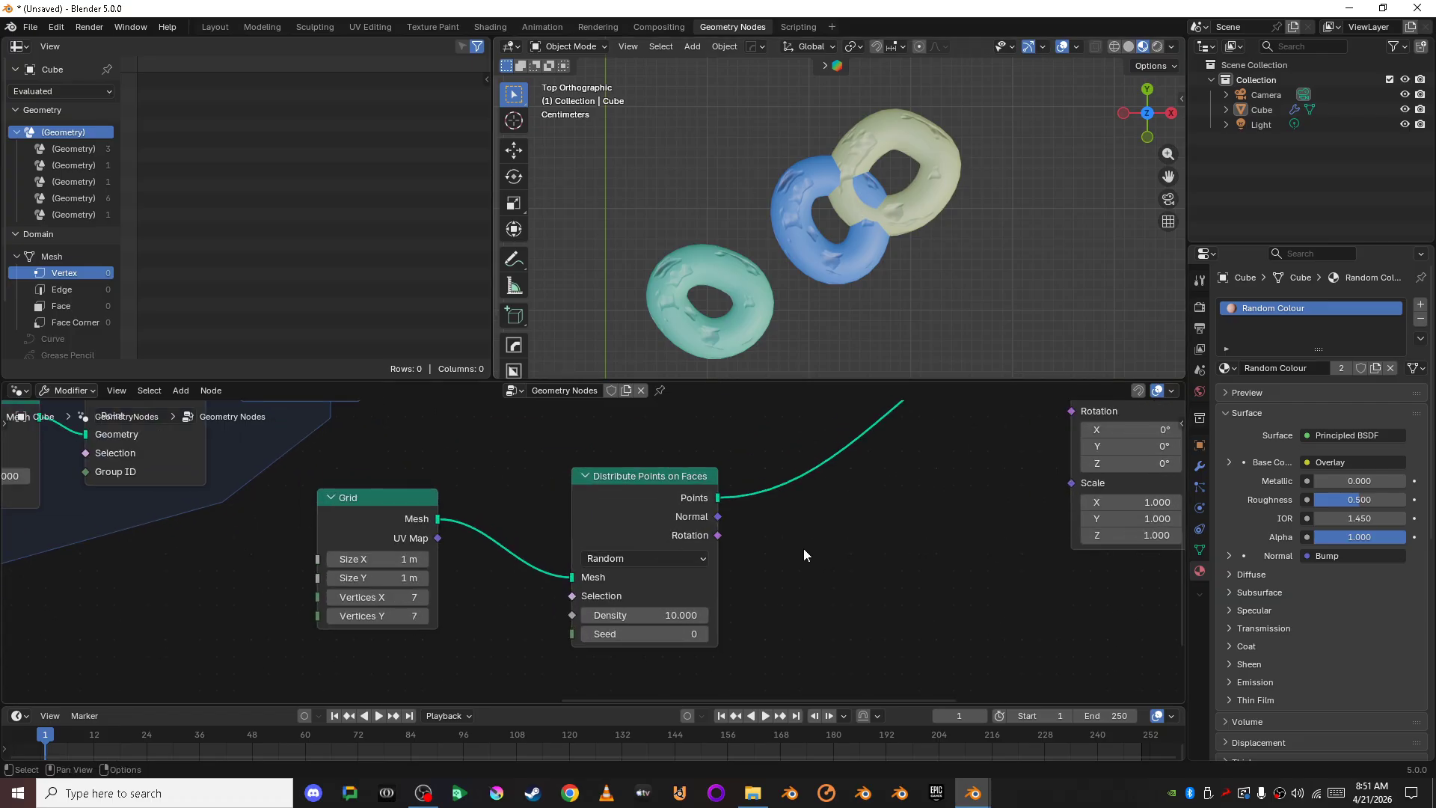
left_click(720, 563)
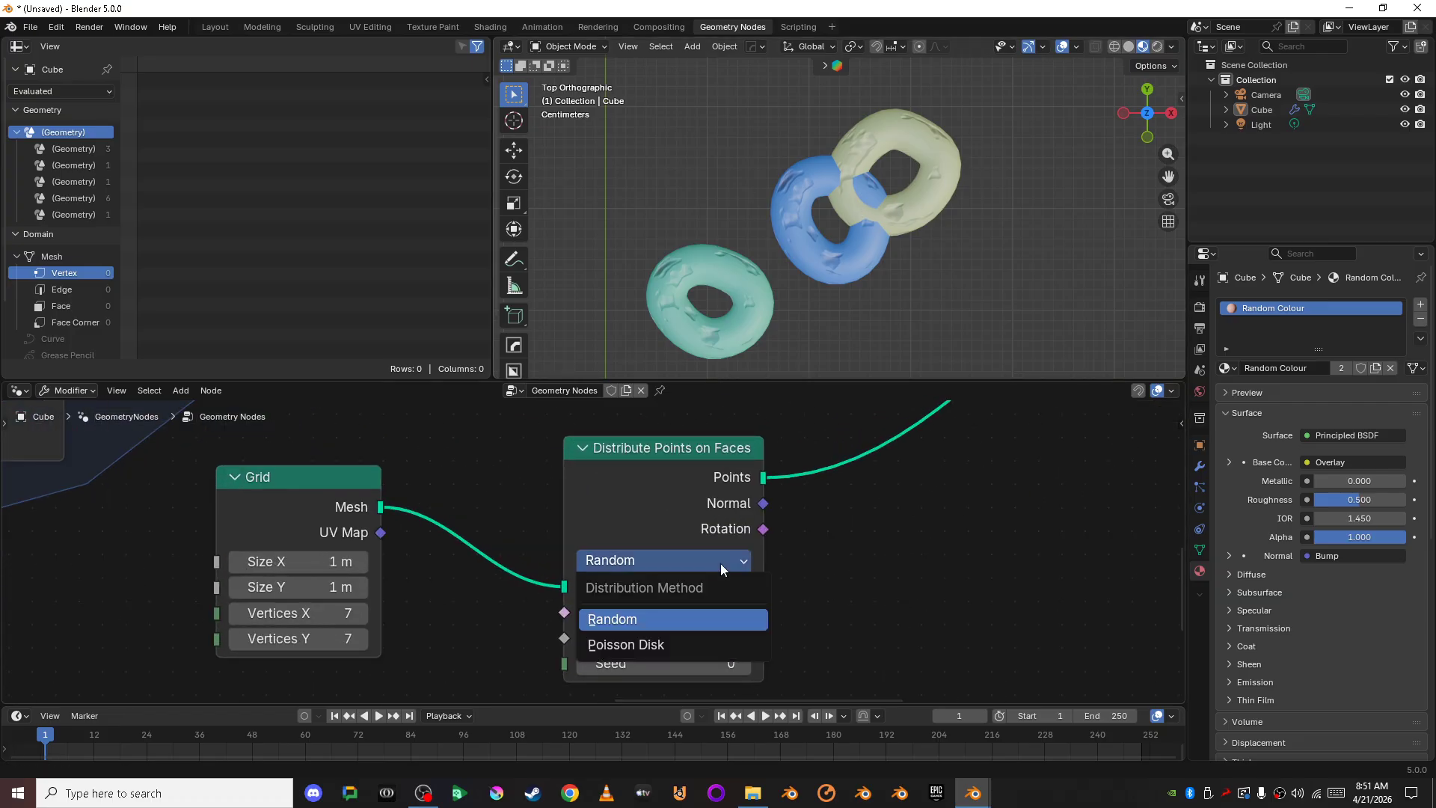
left_click(658, 644)
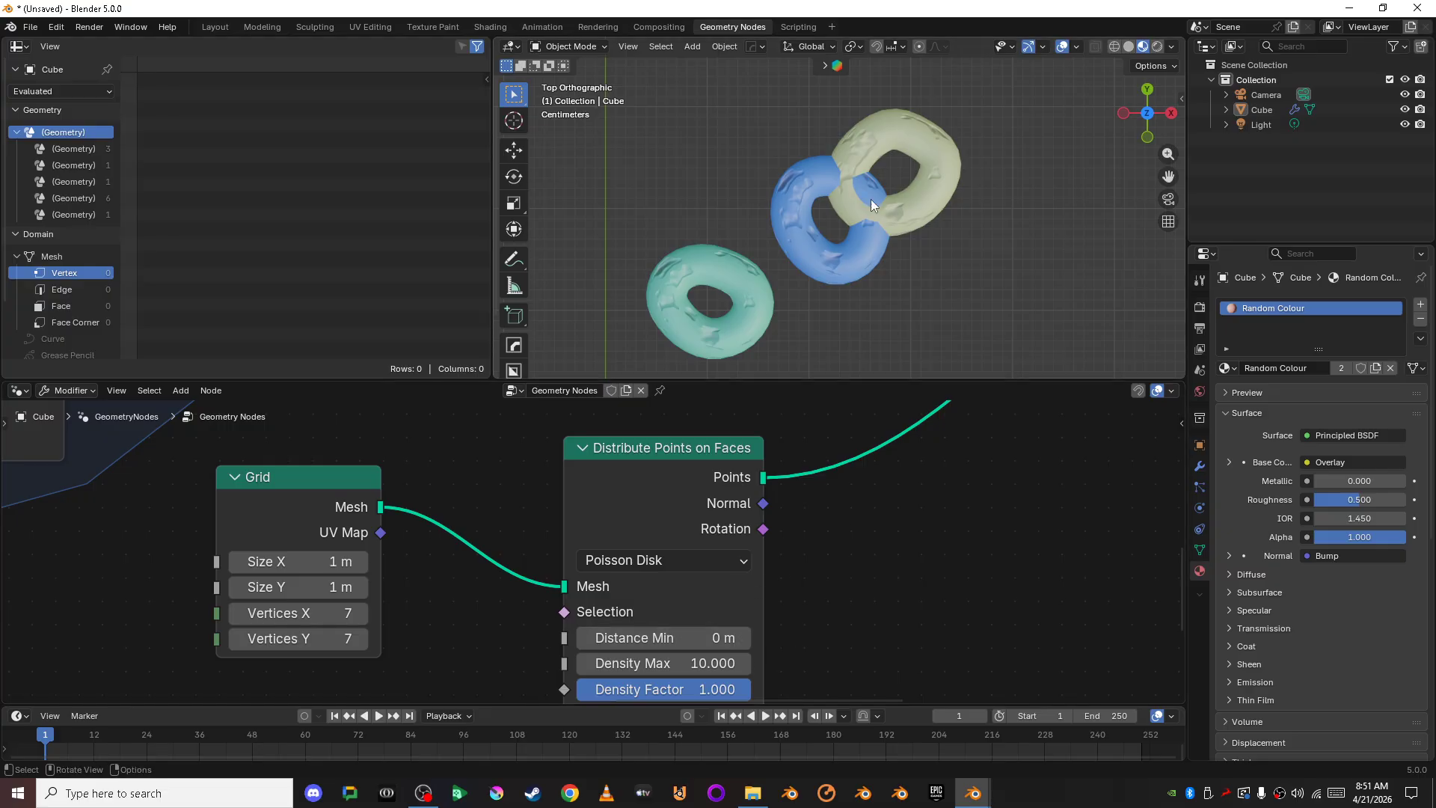
left_click(743, 635)
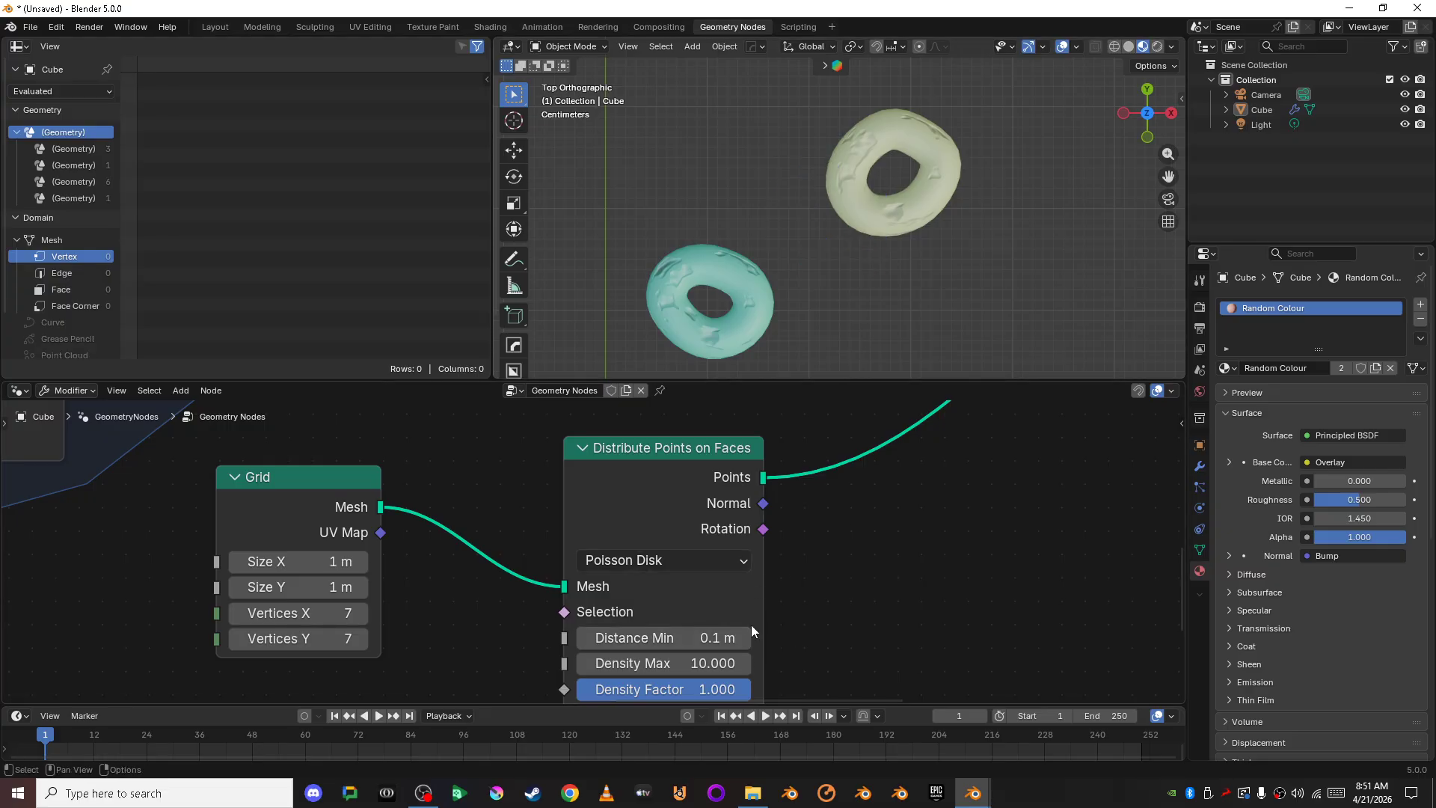
scroll(873, 344, "down", 8)
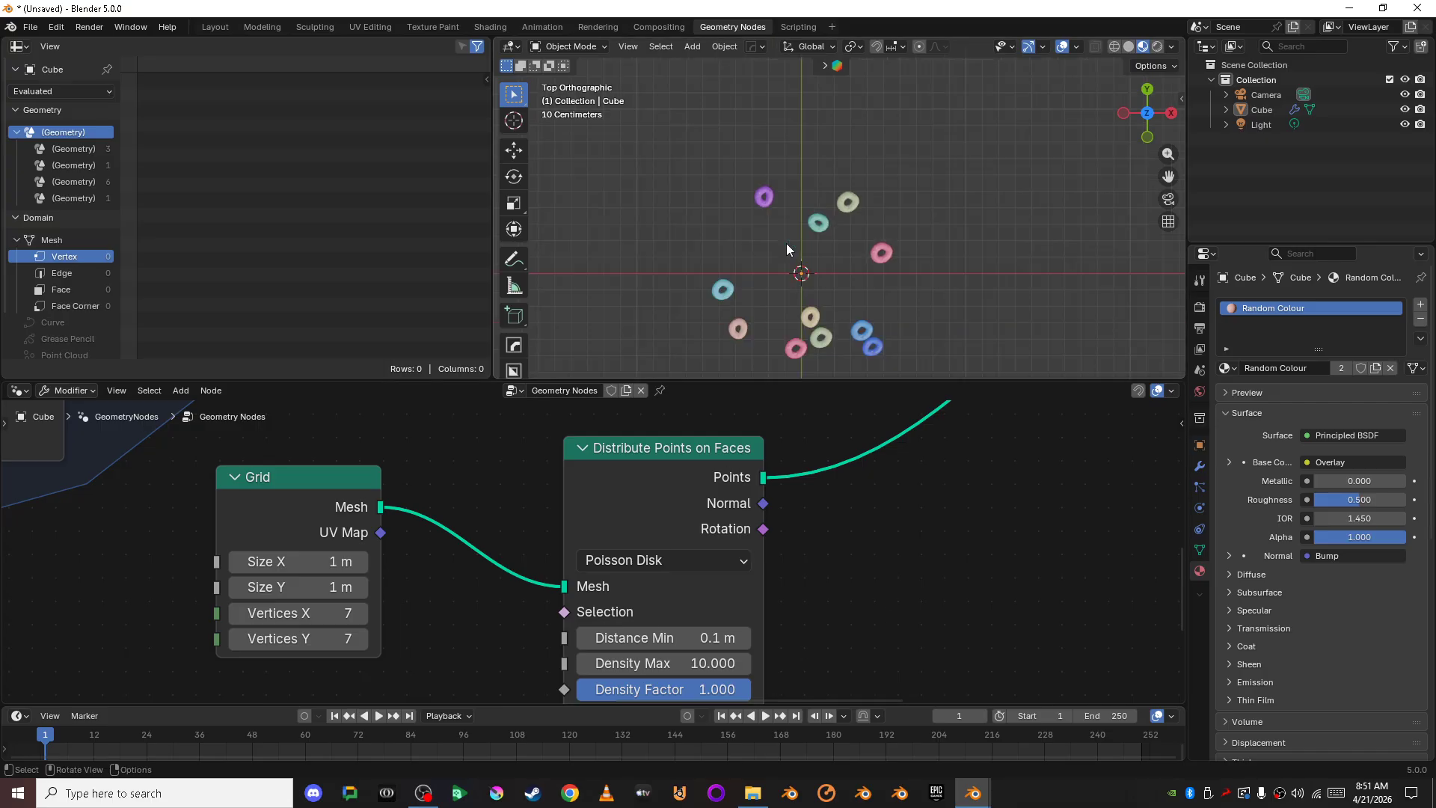
scroll(812, 199, "up", 8)
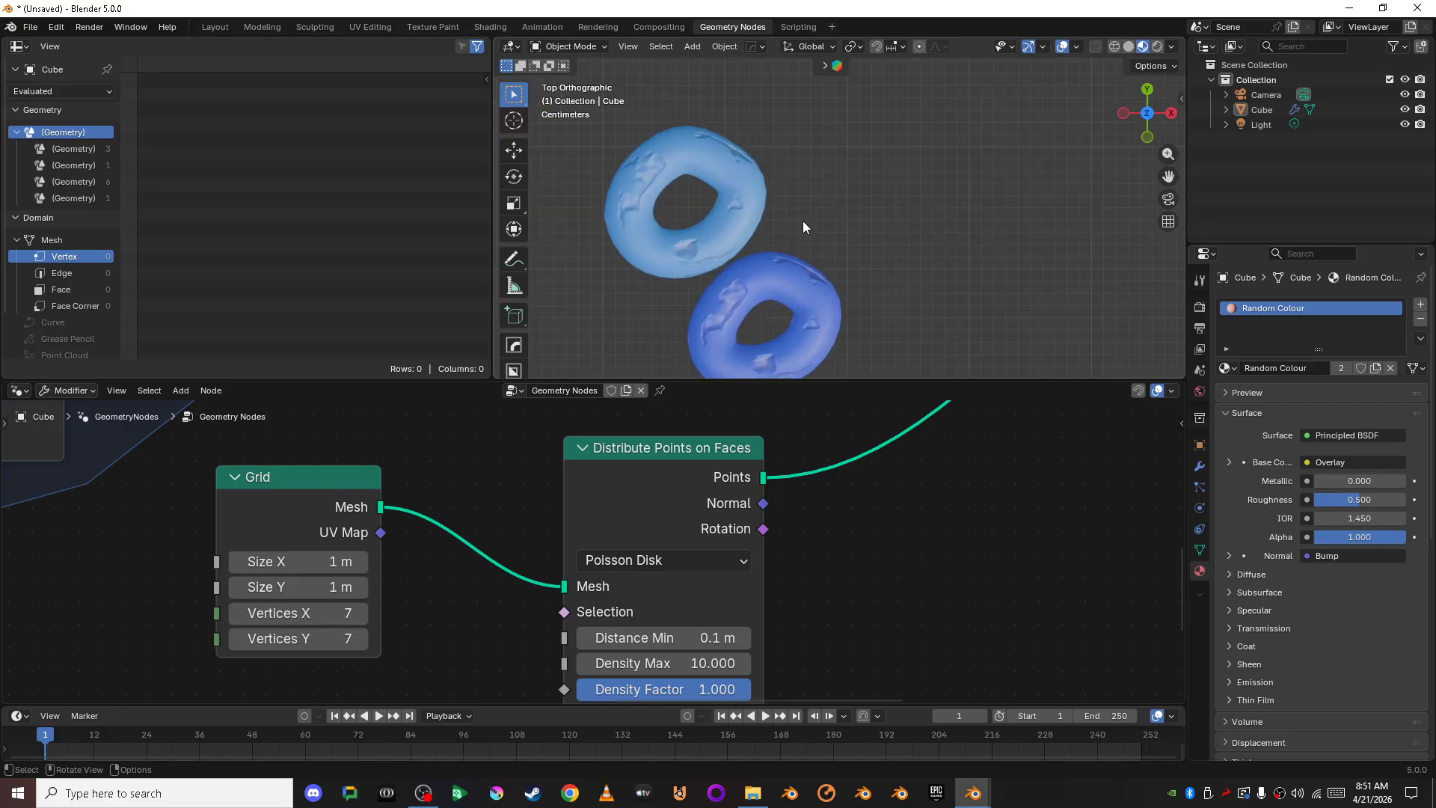
scroll(802, 222, "up", 5)
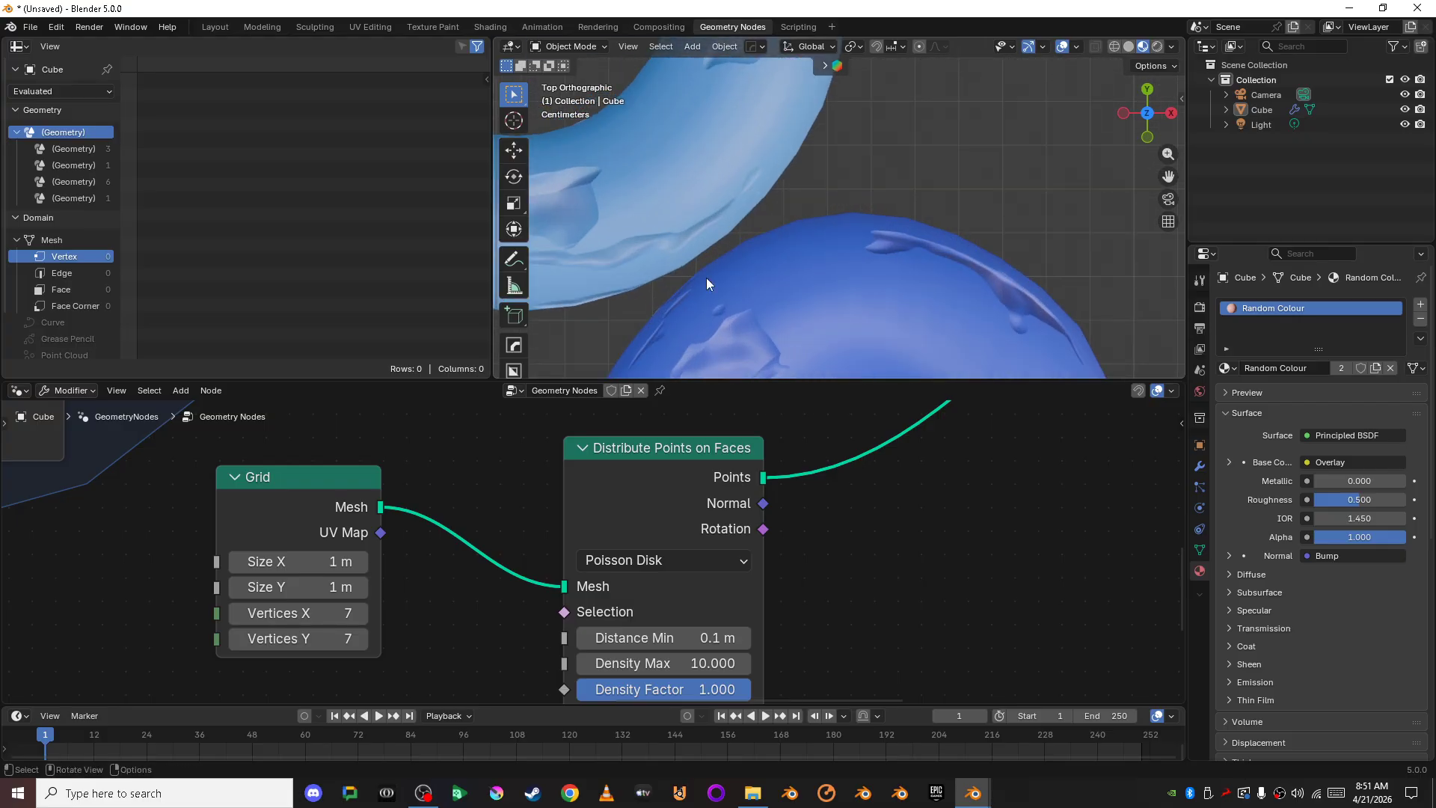
scroll(685, 240, "down", 12)
scroll(814, 253, "up", 3)
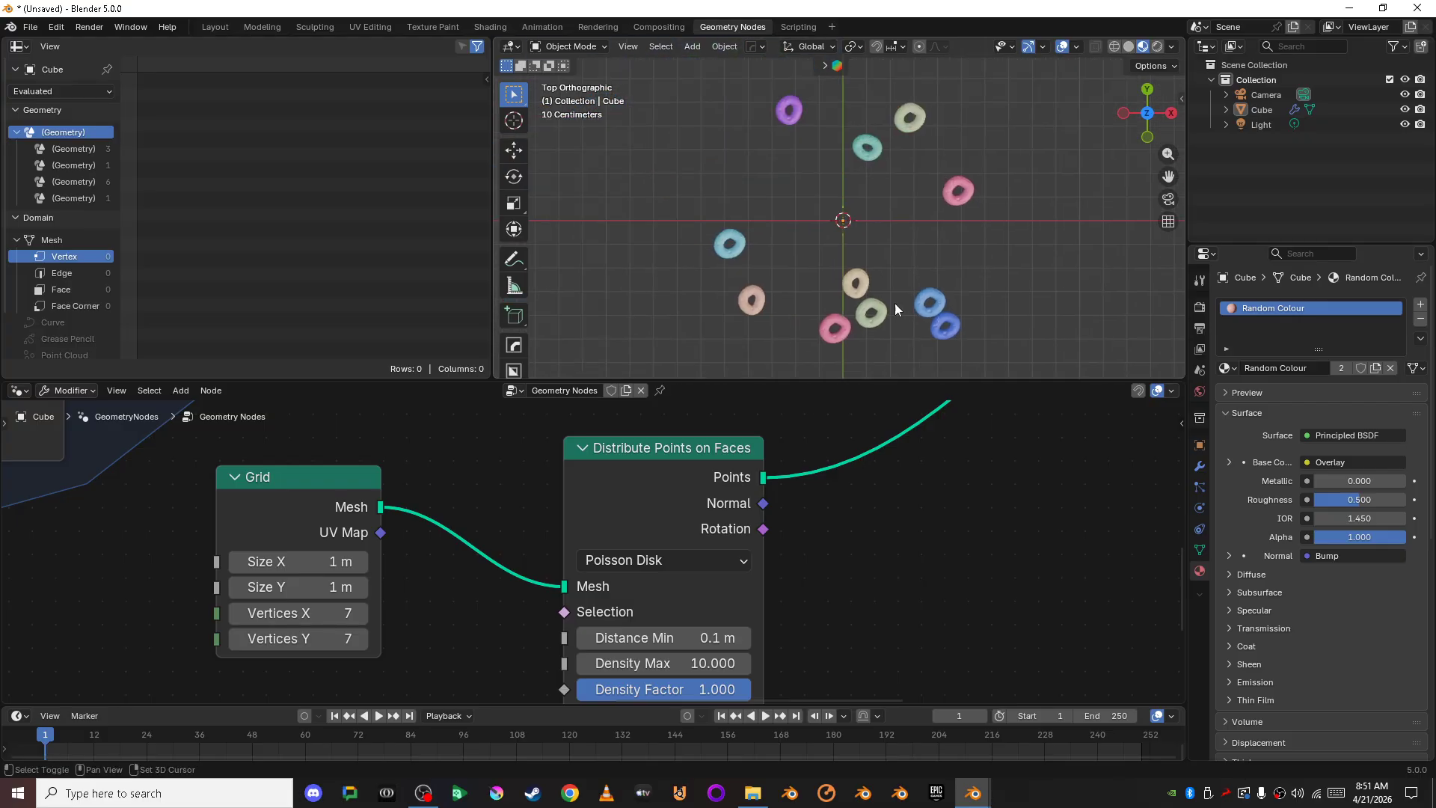
Step: Set the Poisson Disk scatter's Density Max to 311.8 and its Distance Min to 0.13 m
scroll(818, 582, "down", 3)
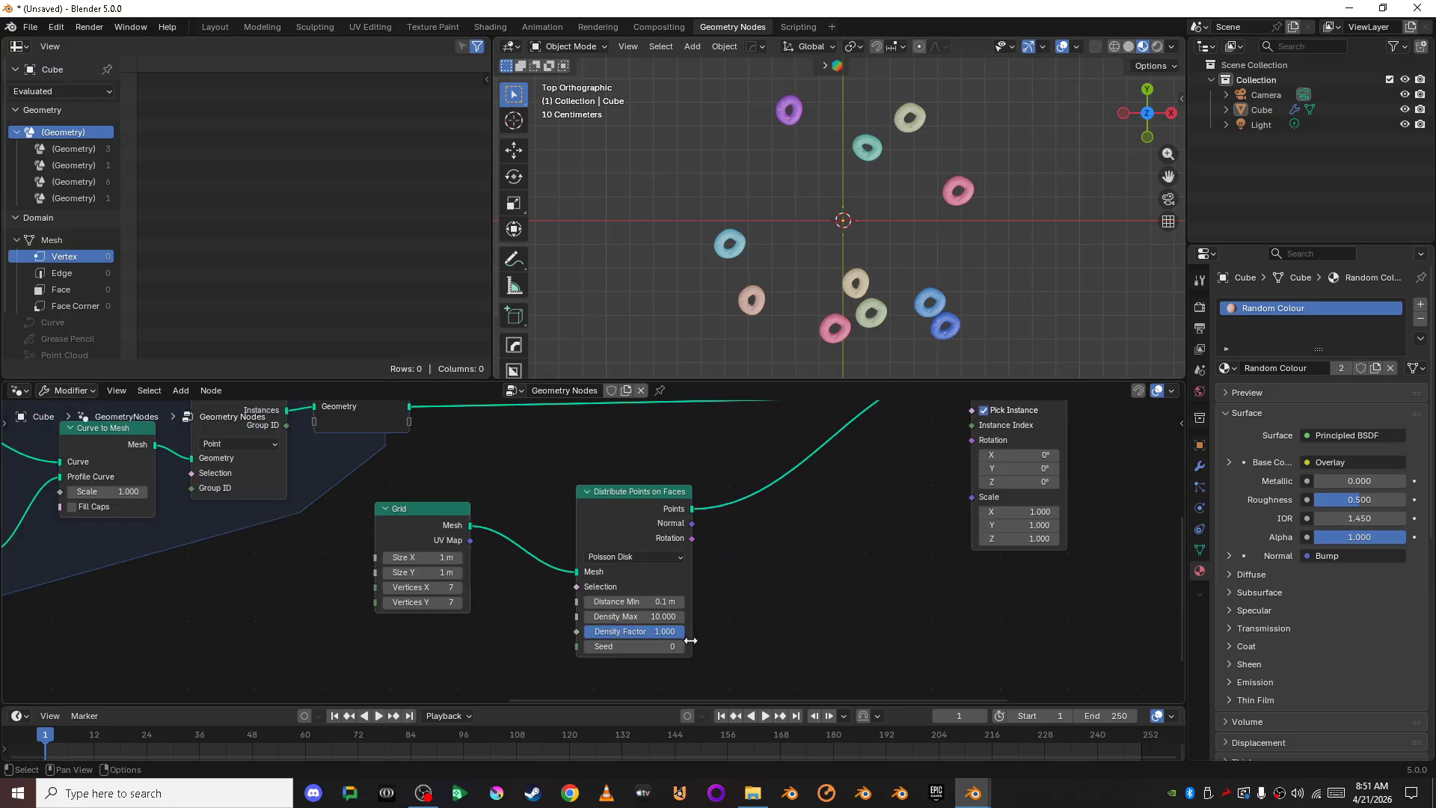
left_click_drag(636, 617, 735, 616)
scroll(805, 240, "up", 5)
left_click_drag(745, 304, 863, 194, "shift")
middle_click_drag(745, 304, 863, 193, "shift")
scroll(778, 621, "up", 14)
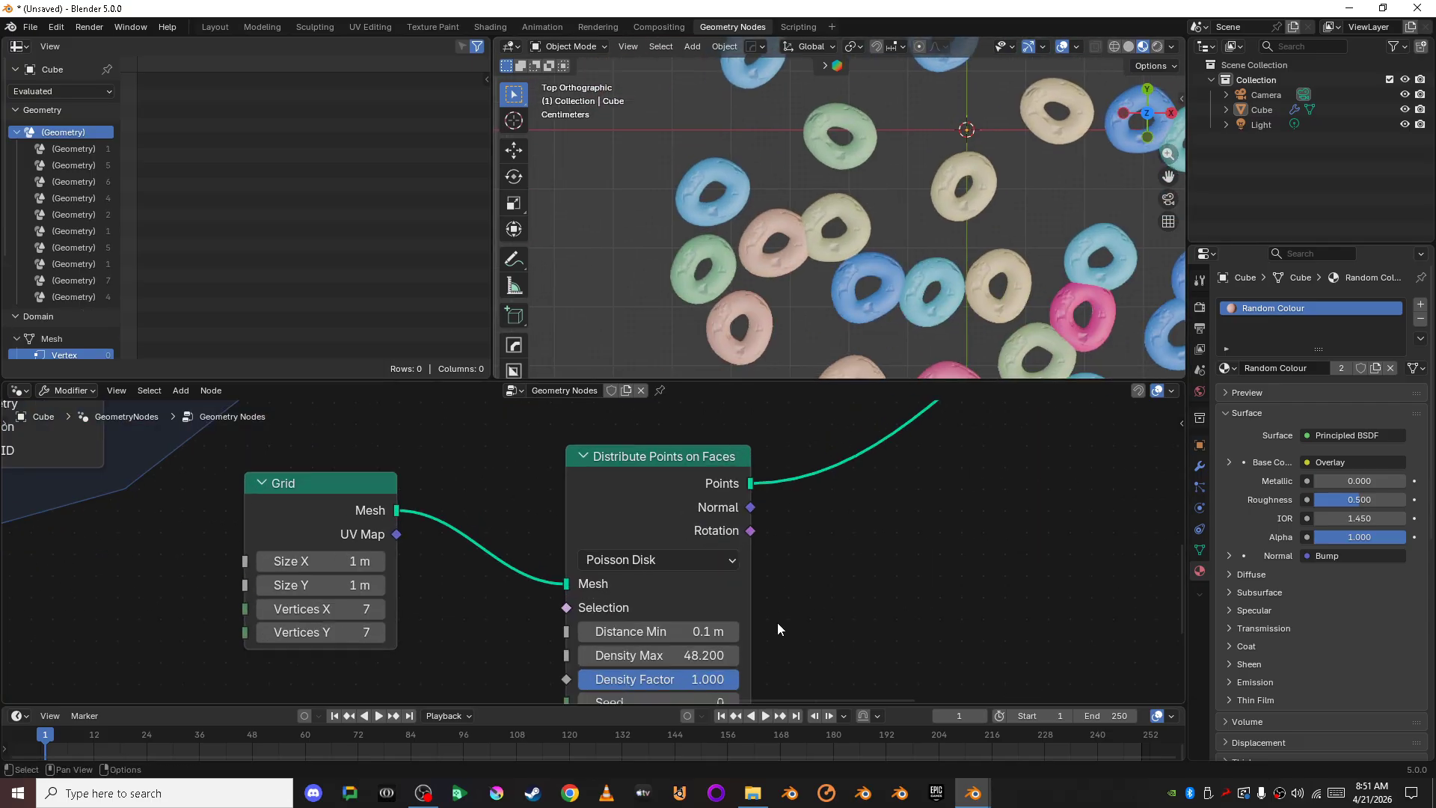
left_click_drag(719, 636, 751, 664)
scroll(757, 163, "down", 6)
middle_click_drag(772, 177, 720, 216, "shift")
scroll(721, 216, "up", 3)
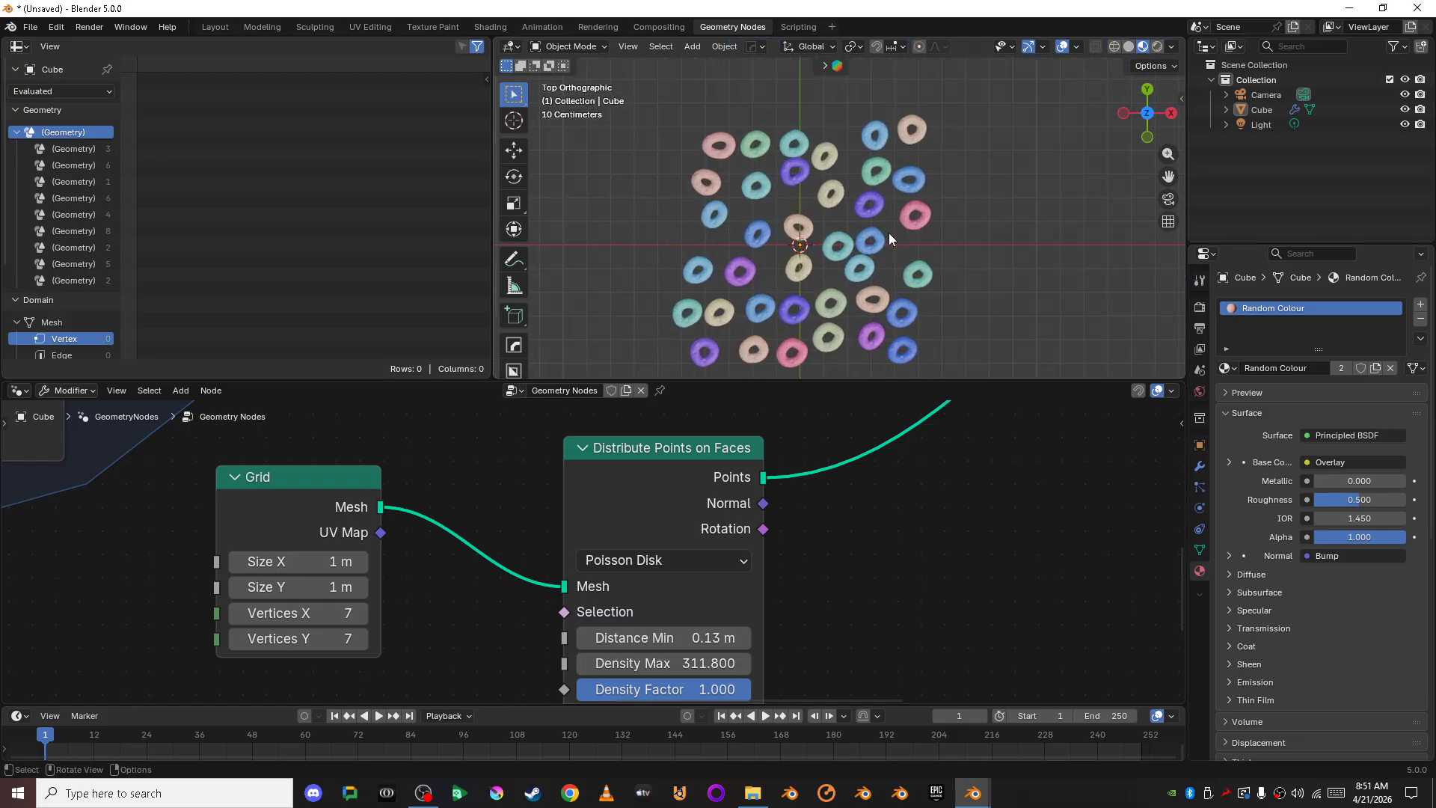
middle_click_drag(811, 226, 830, 264)
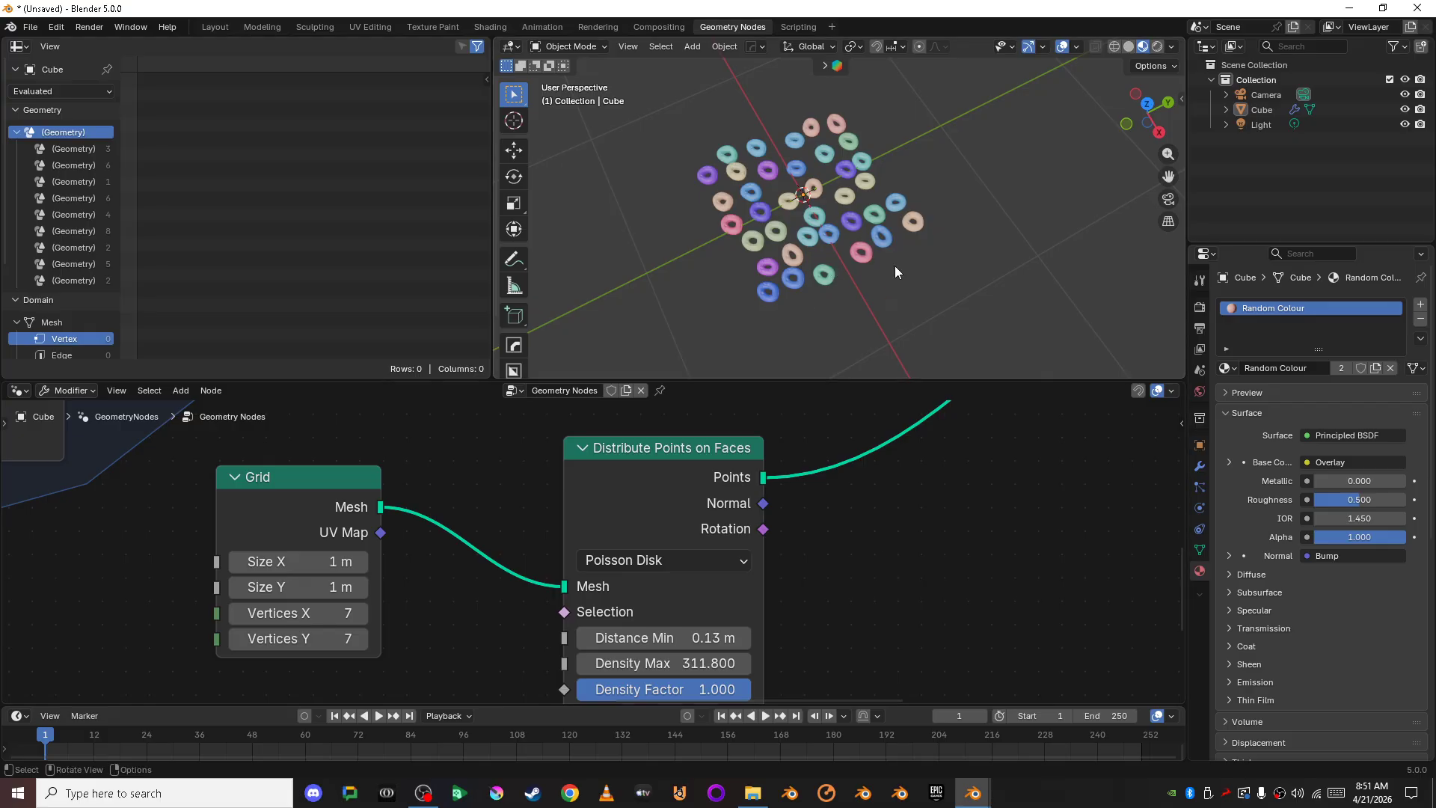
Step: Preview the Grid's mesh with a Viewer node and move Distribute Points on Faces farther from the Grid
scroll(900, 595, "down", 4)
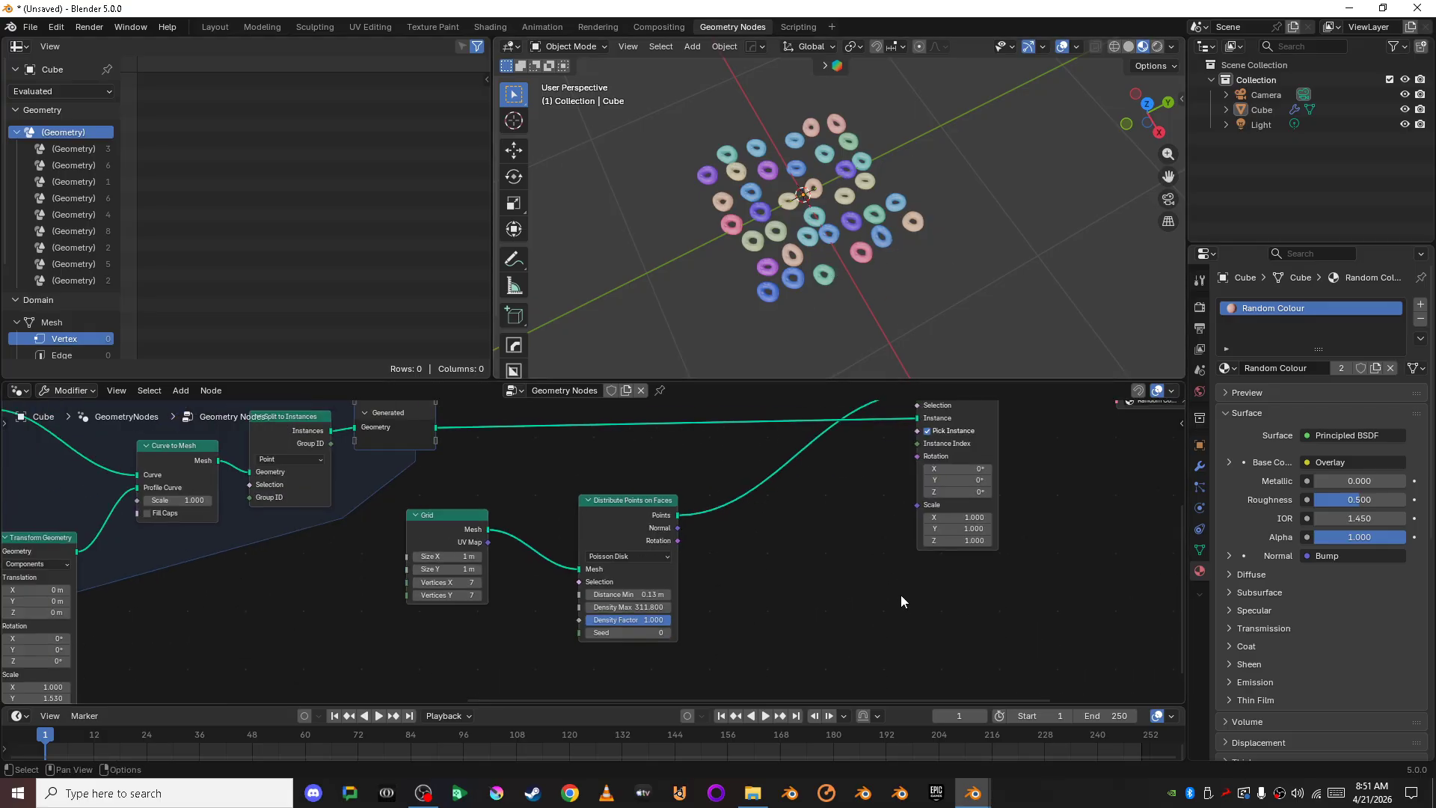
scroll(866, 598, "down", 3)
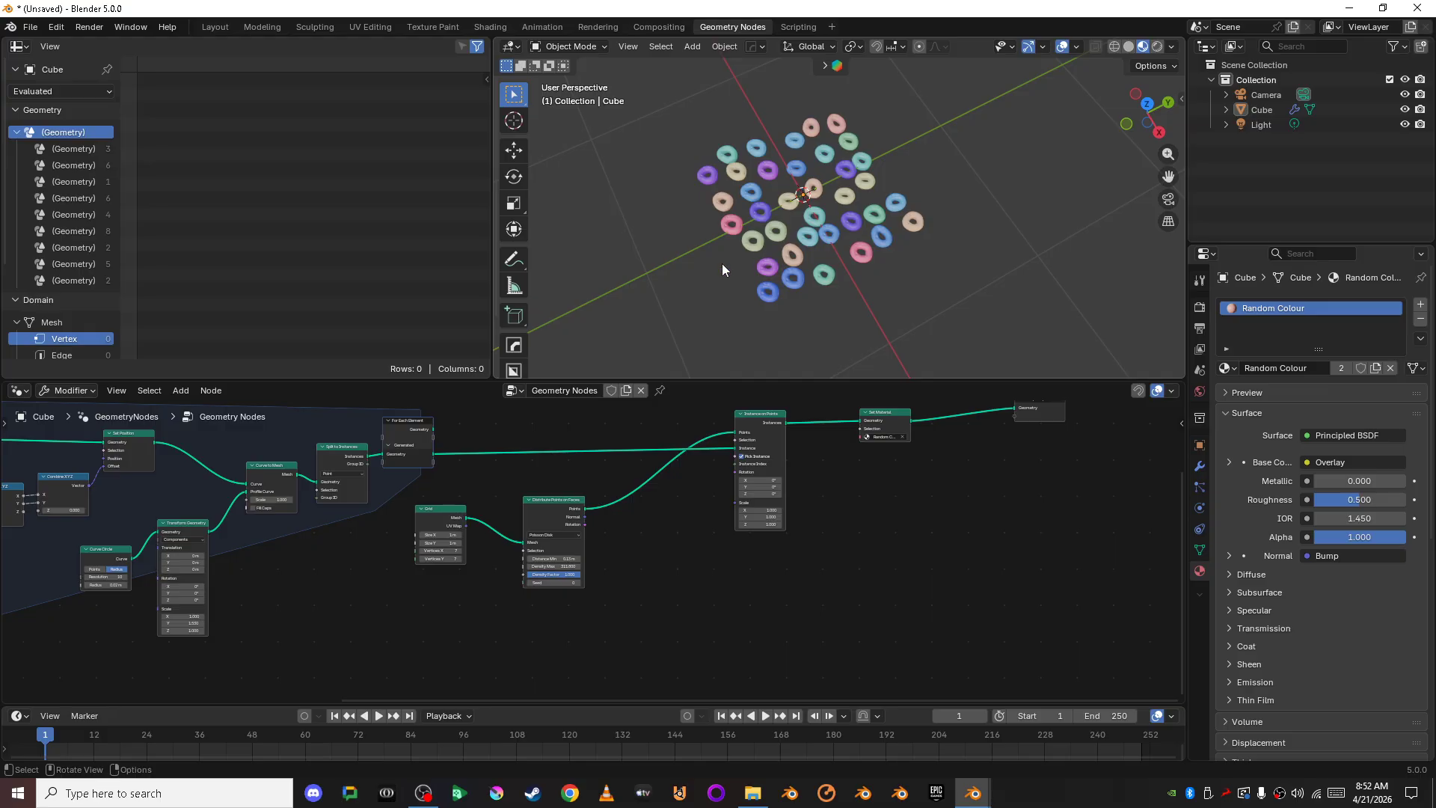
scroll(779, 259, "up", 3)
middle_click_drag(780, 259, 720, 250)
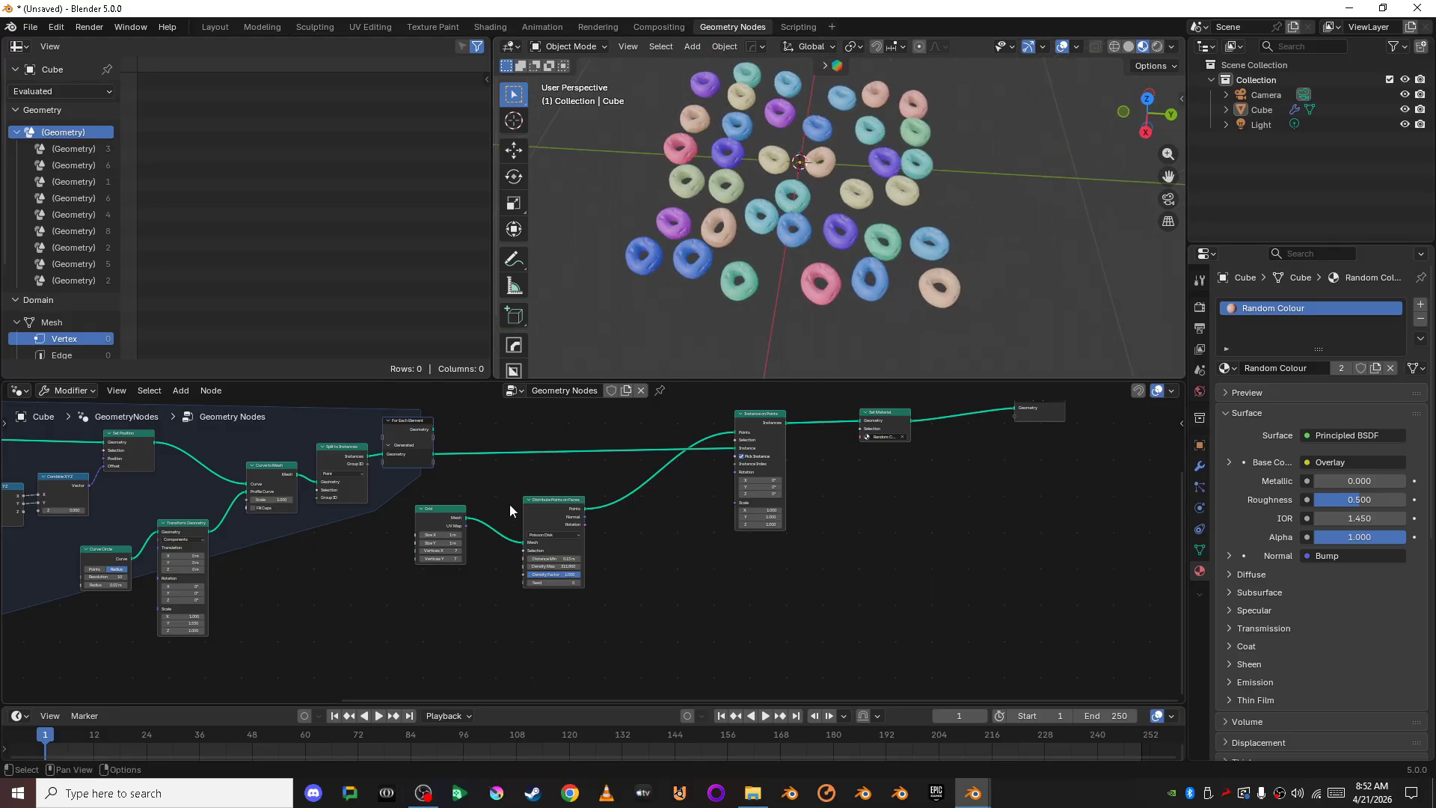
left_click(462, 511, "ctrl+shift")
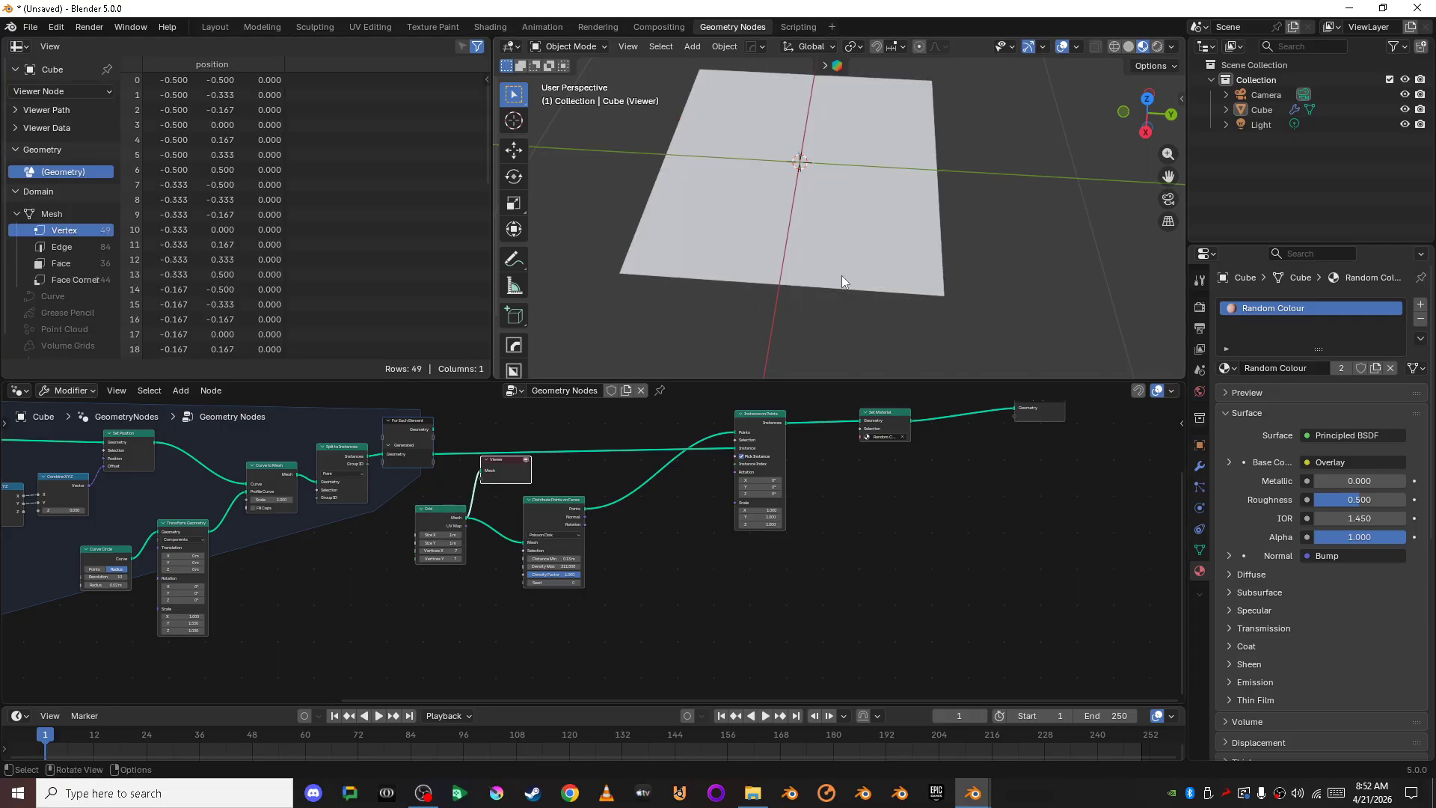
left_click_drag(567, 514, 677, 474)
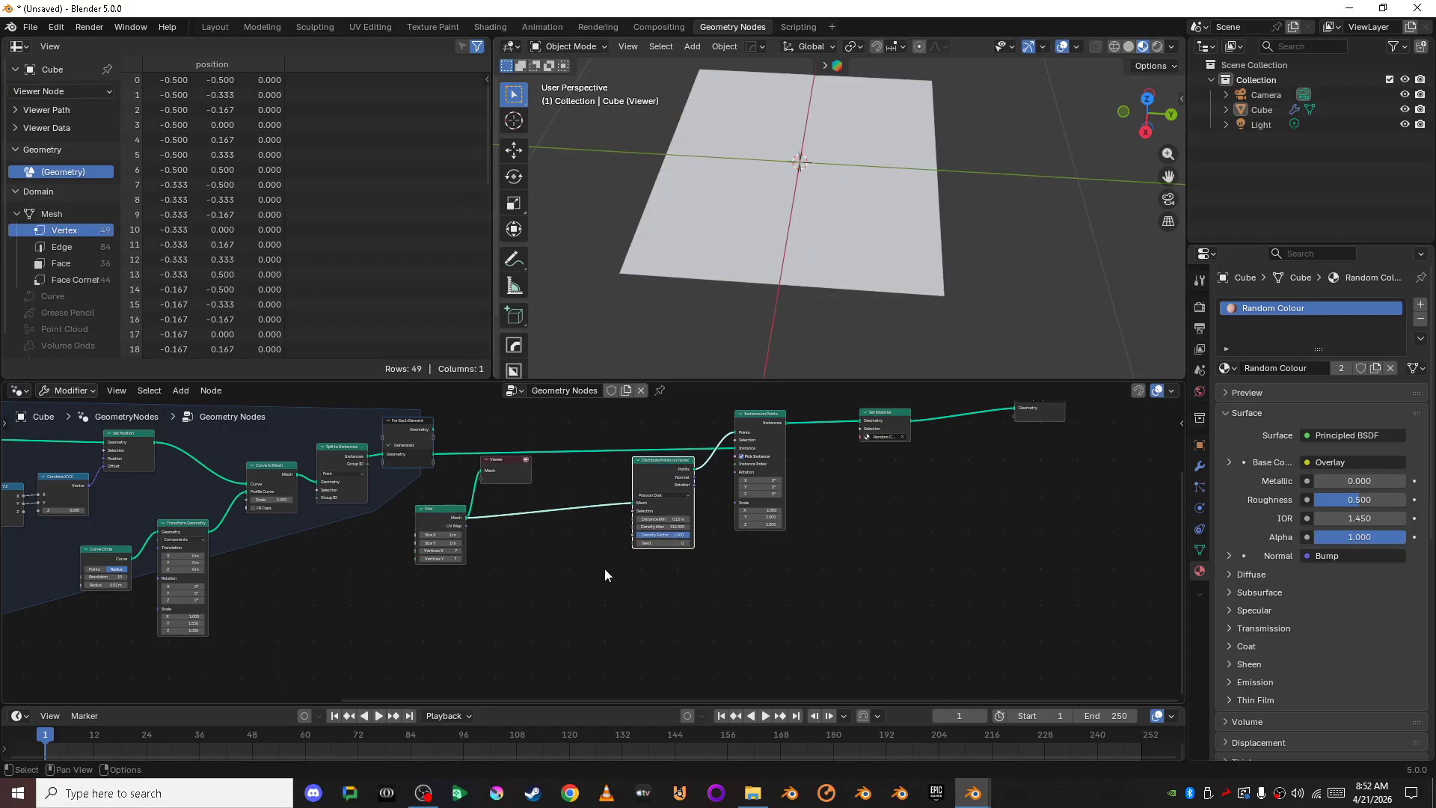
Step: Set the Grid's Vertices X and Vertices Y to 15
scroll(605, 574, "up", 5)
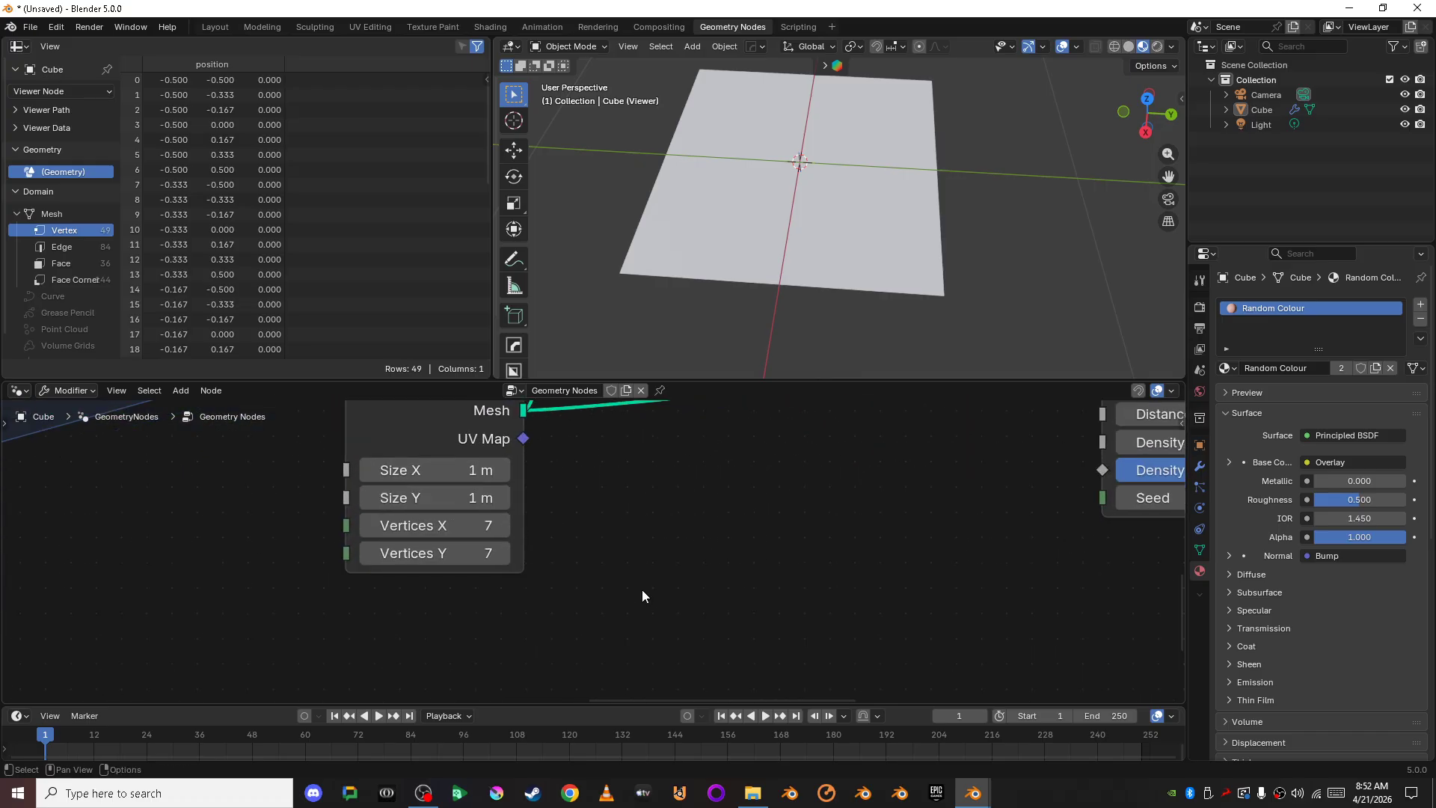
left_click_drag(505, 531, 498, 558)
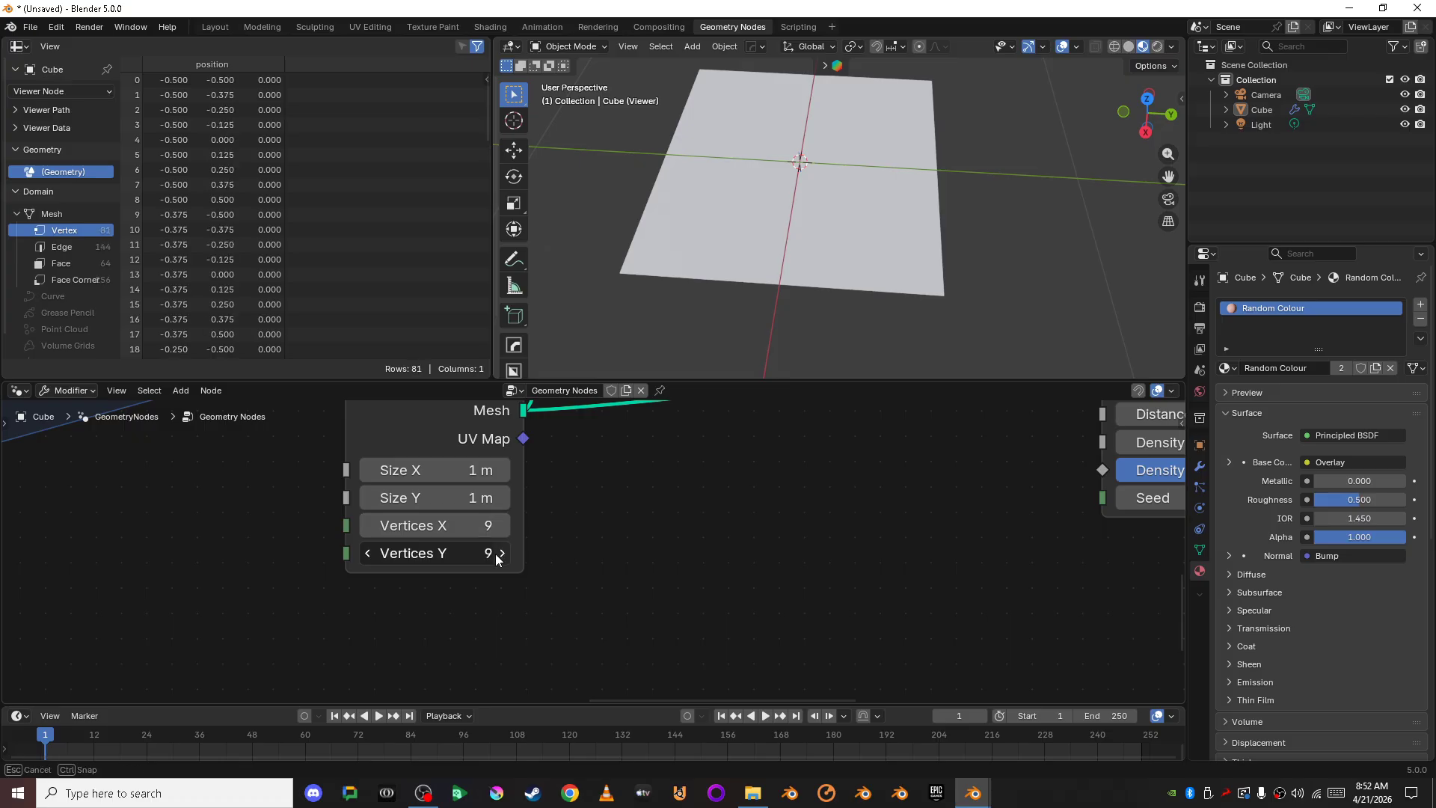
triple_click(505, 529)
triple_click(504, 554)
triple_click(505, 529)
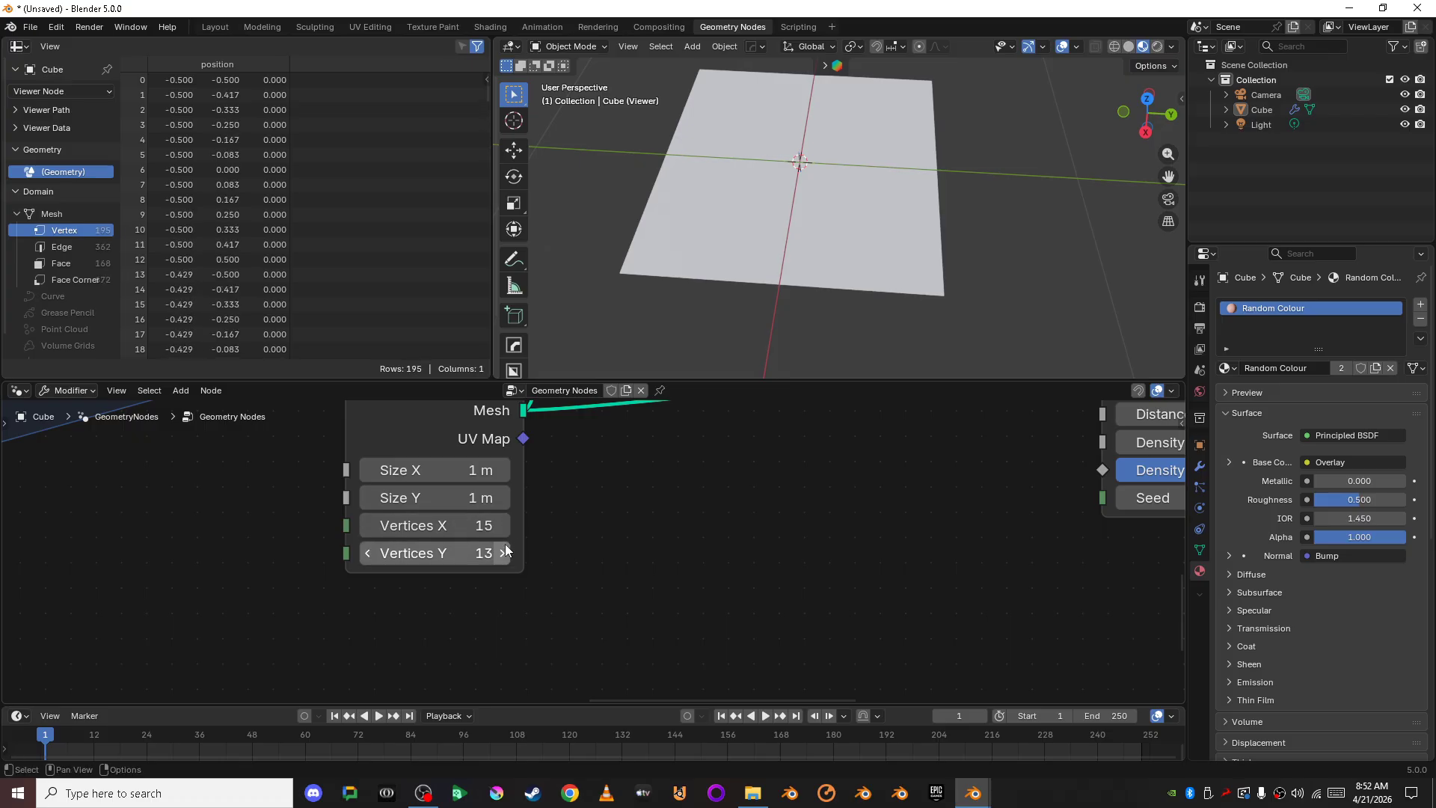
left_click(503, 553)
left_click(503, 553)
Step: Examine the node chain that duplicates the curve circle and offsets it with noise inside the For Each Element zone
scroll(630, 559, "down", 5)
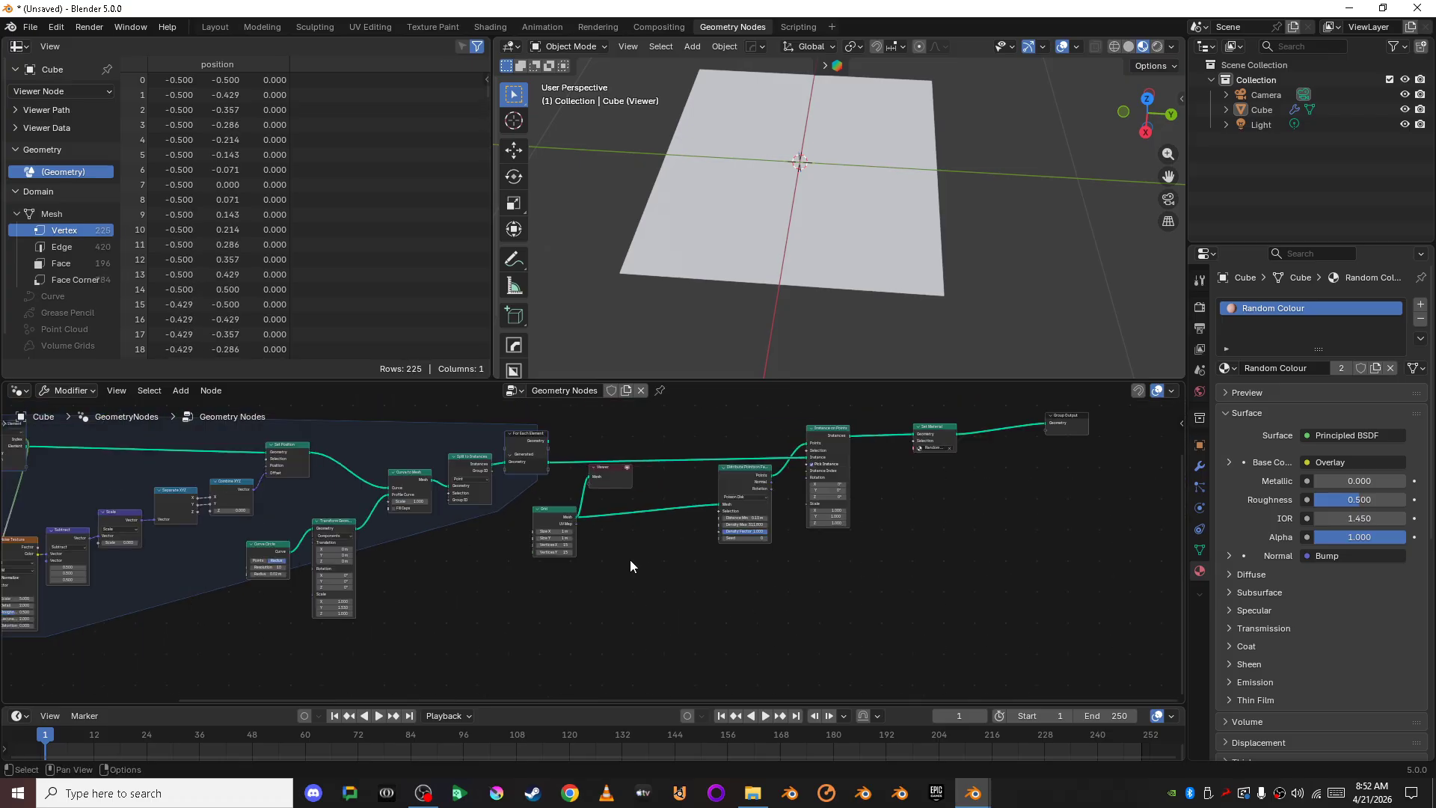
scroll(630, 560, "down", 5)
scroll(629, 559, "up", 7)
scroll(630, 560, "down", 7)
middle_click_drag(380, 646, 565, 584, "shift")
scroll(564, 583, "up", 3)
scroll(638, 455, "up", 2)
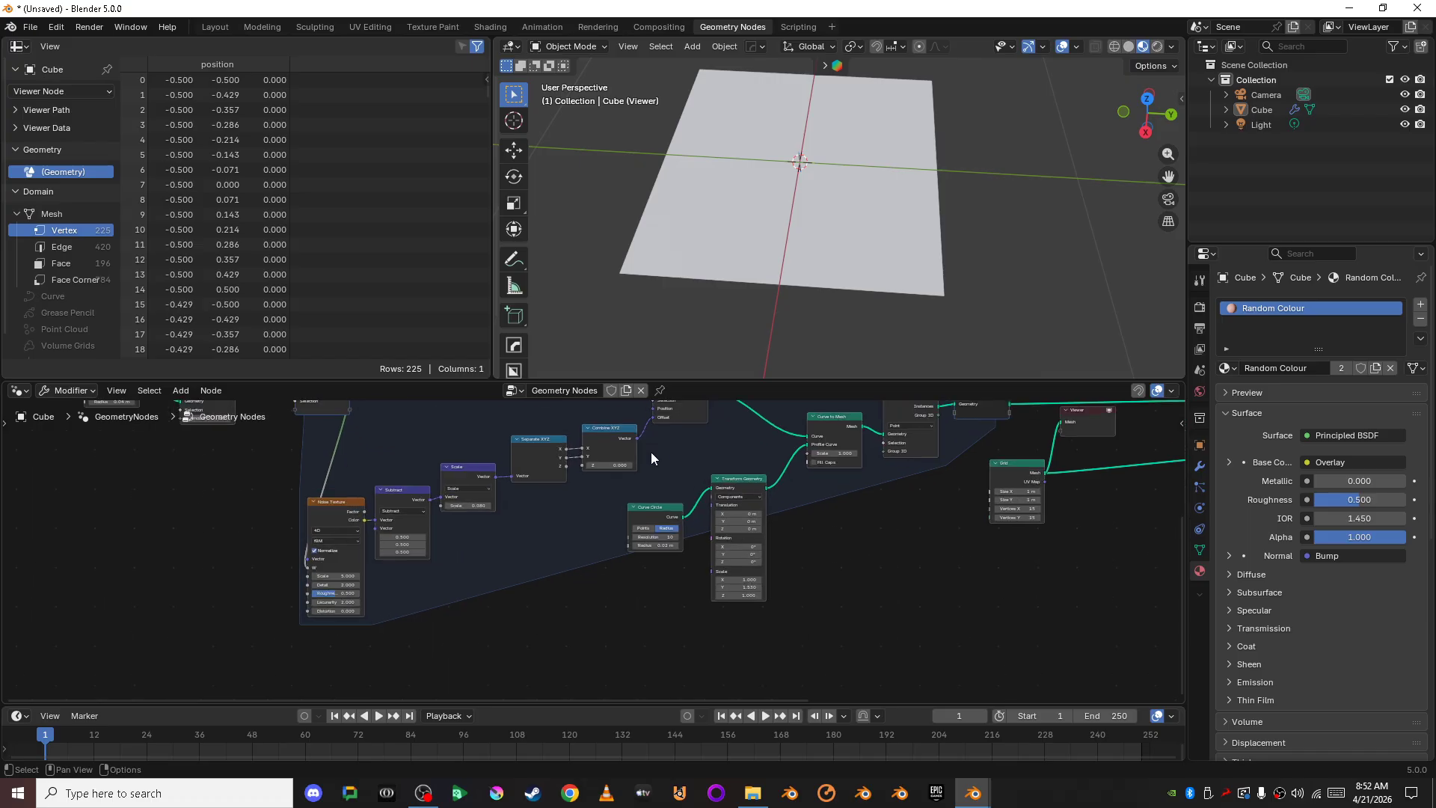
middle_click_drag(651, 451, 702, 548, "shift")
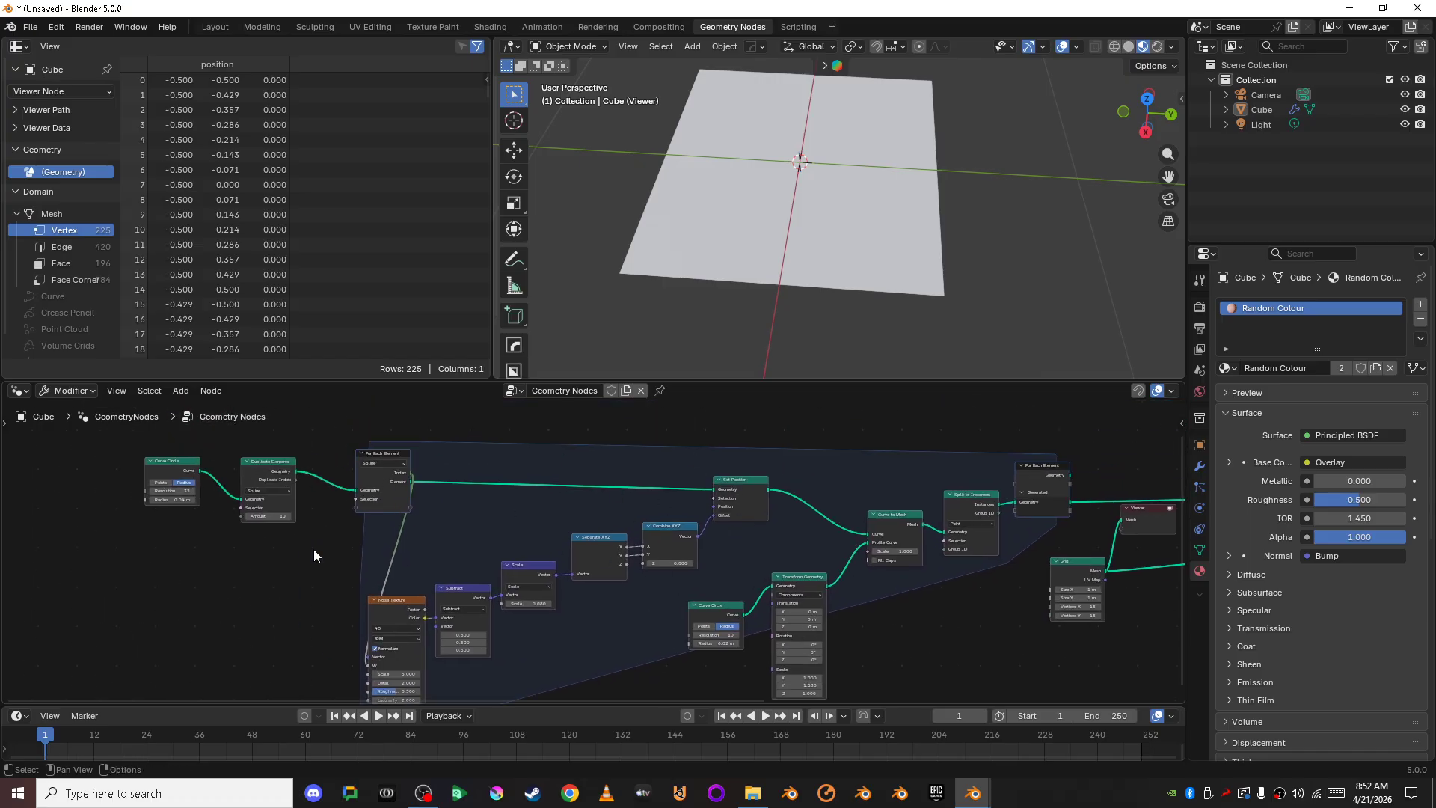
scroll(253, 564, "up", 4)
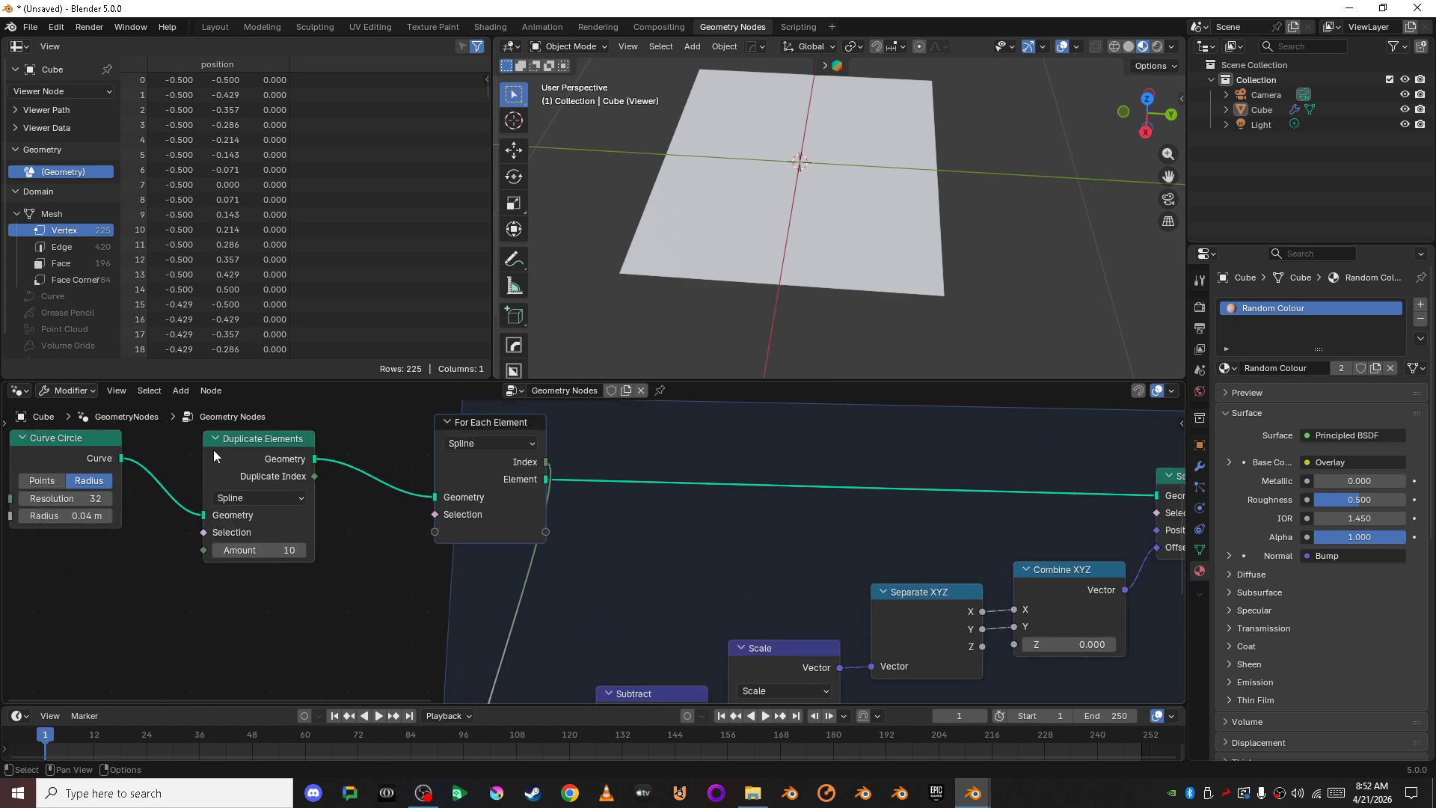
scroll(618, 547, "down", 6)
middle_click_drag(748, 602, 467, 470)
Step: Duplicate the Noise Texture, Subtract, Scale, Separate XYZ and Combine XYZ nodes and place the copies outside the zone, below the Grid
left_click(267, 527)
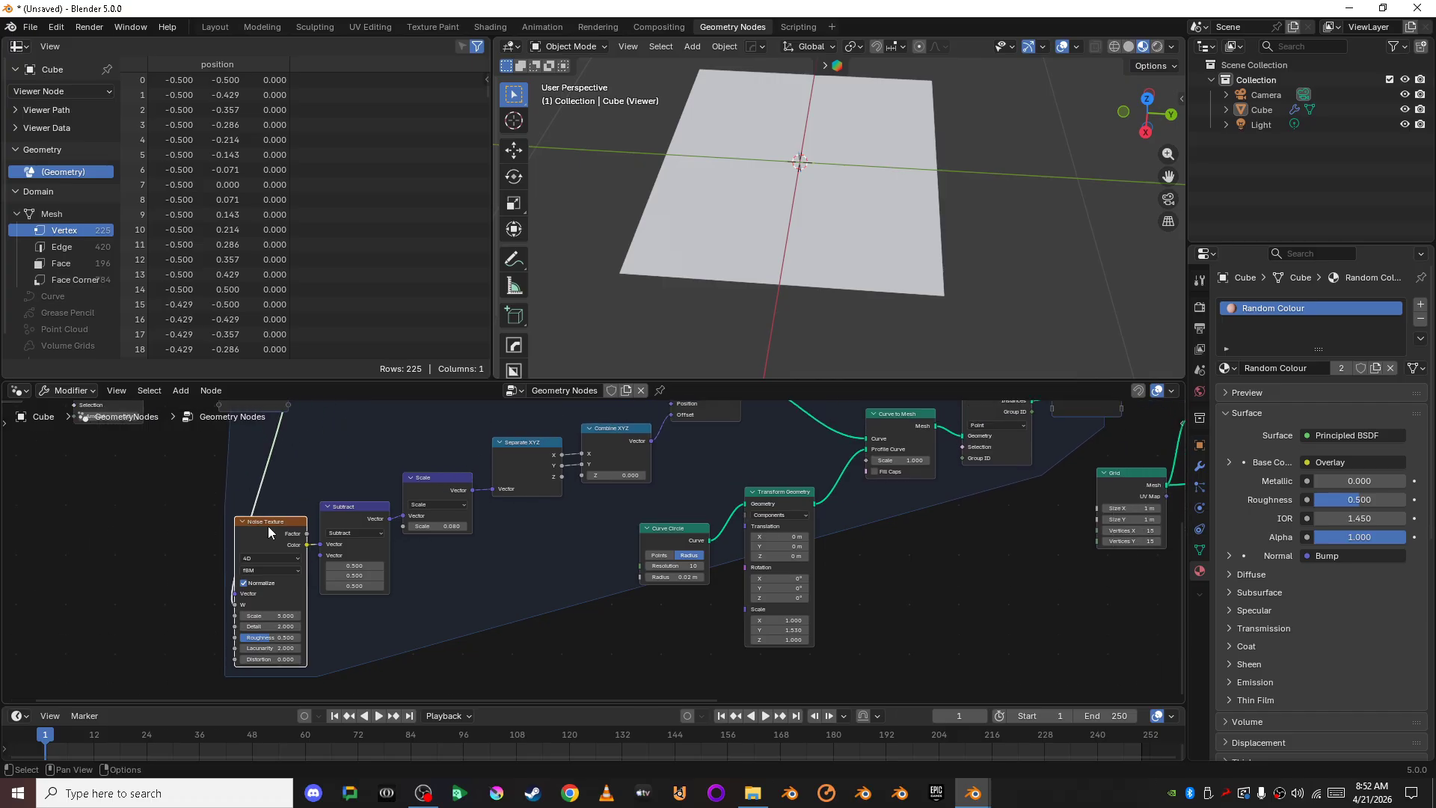
left_click(339, 510, "shift")
left_click(432, 489, "shift")
left_click(523, 464, "shift")
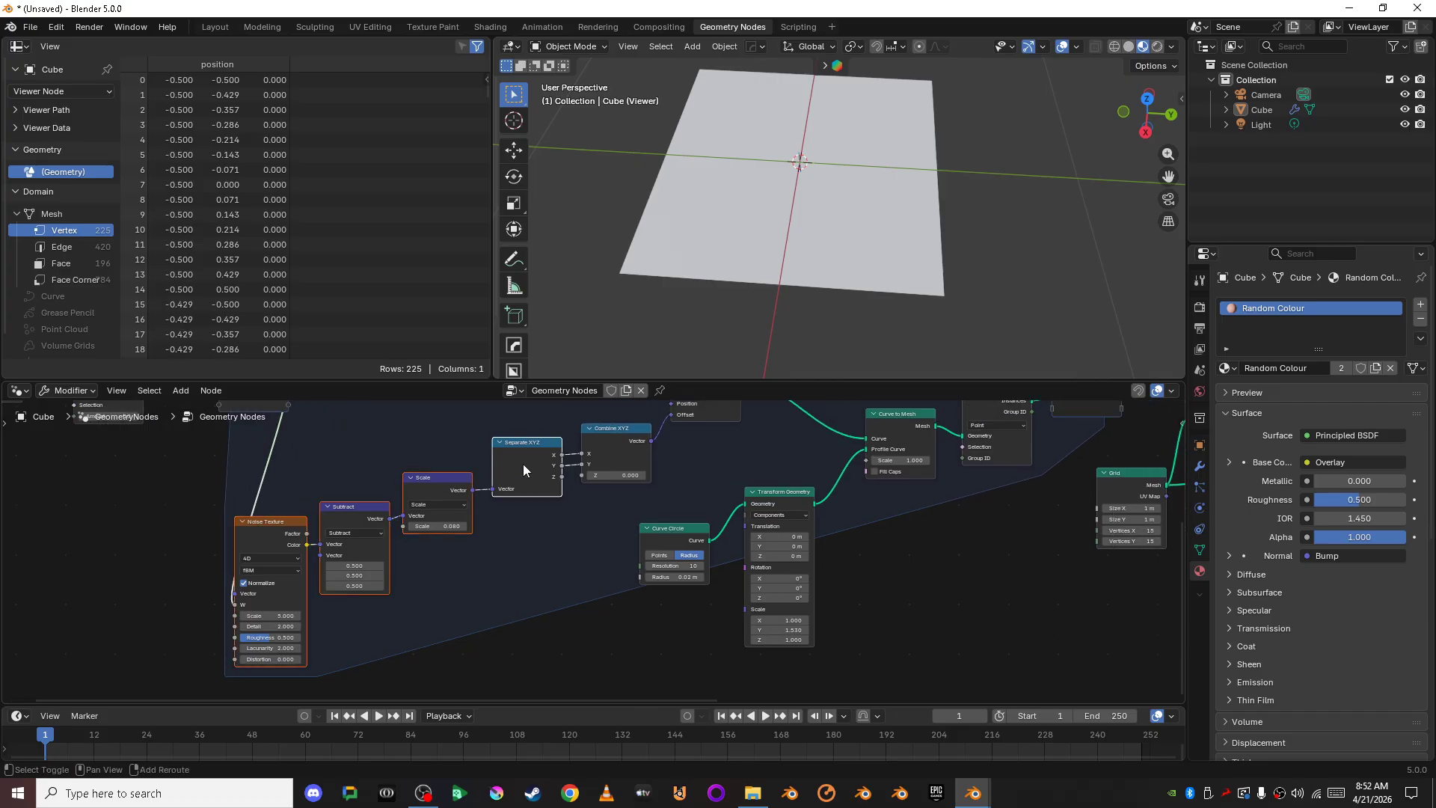
left_click(626, 443, "shift")
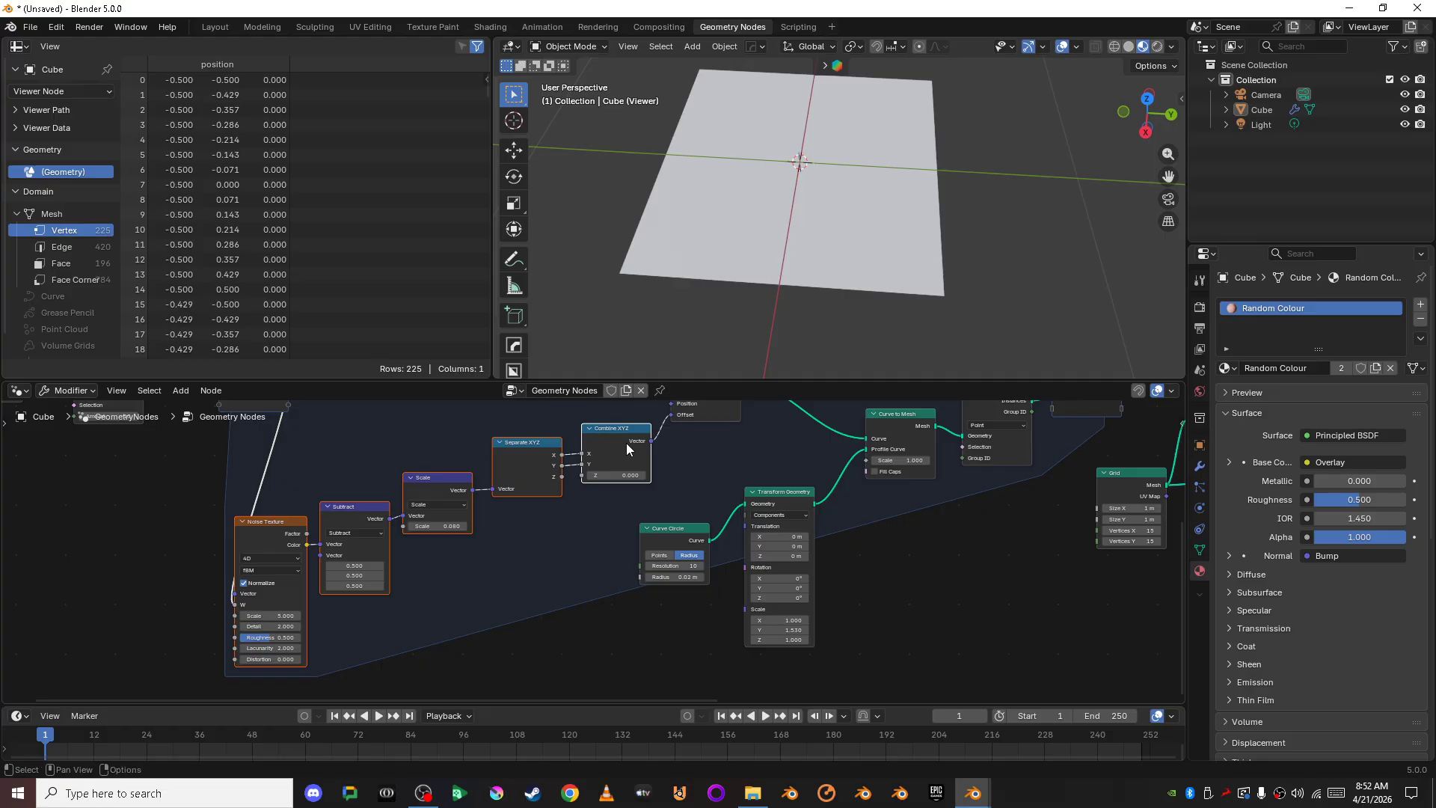
key("g")
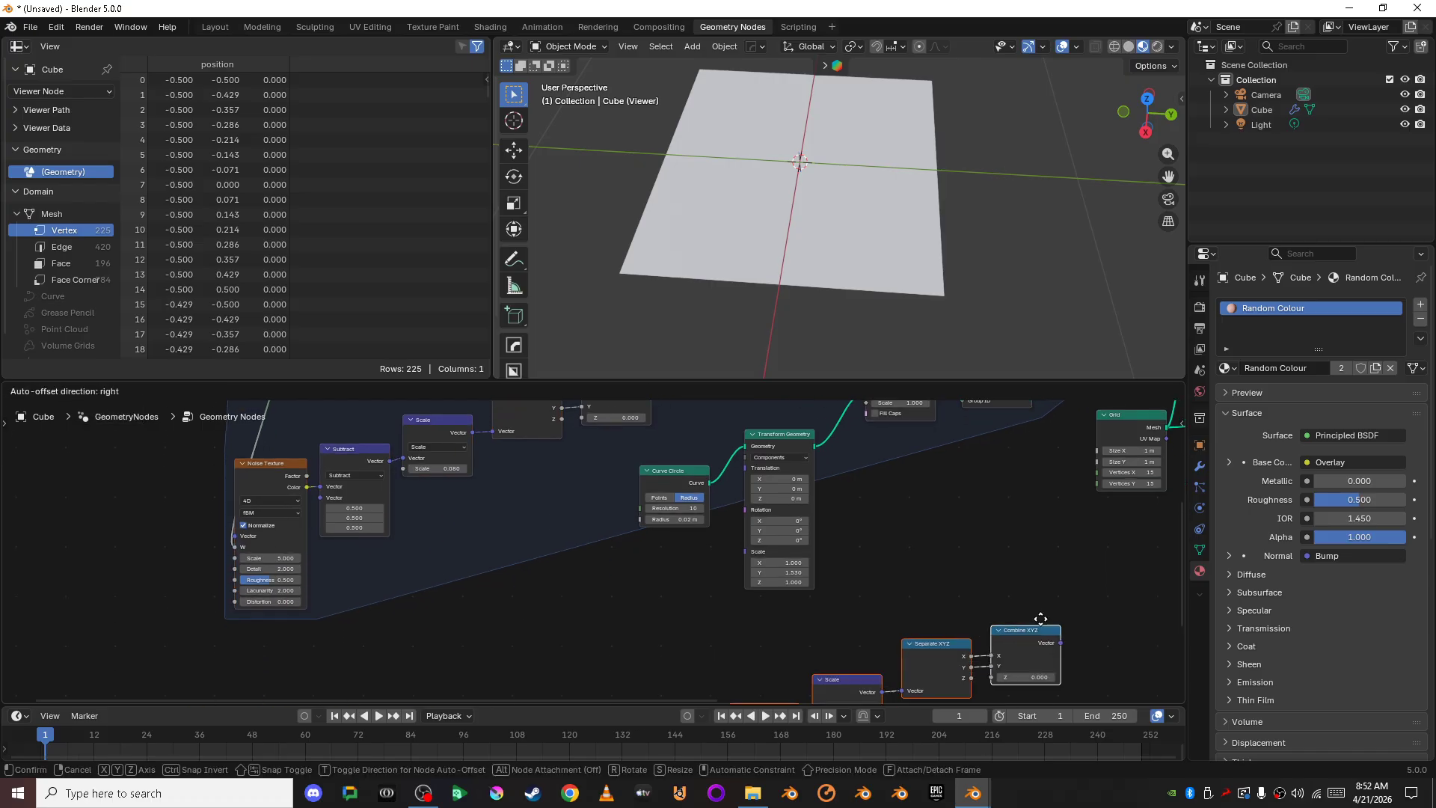
left_click(1123, 577)
middle_click_drag(1125, 578, 574, 594)
left_click(755, 565)
Step: Duplicate the Set Position node and insert the copy between the Grid and Distribute Points on Faces
middle_click_drag(302, 517, 324, 527)
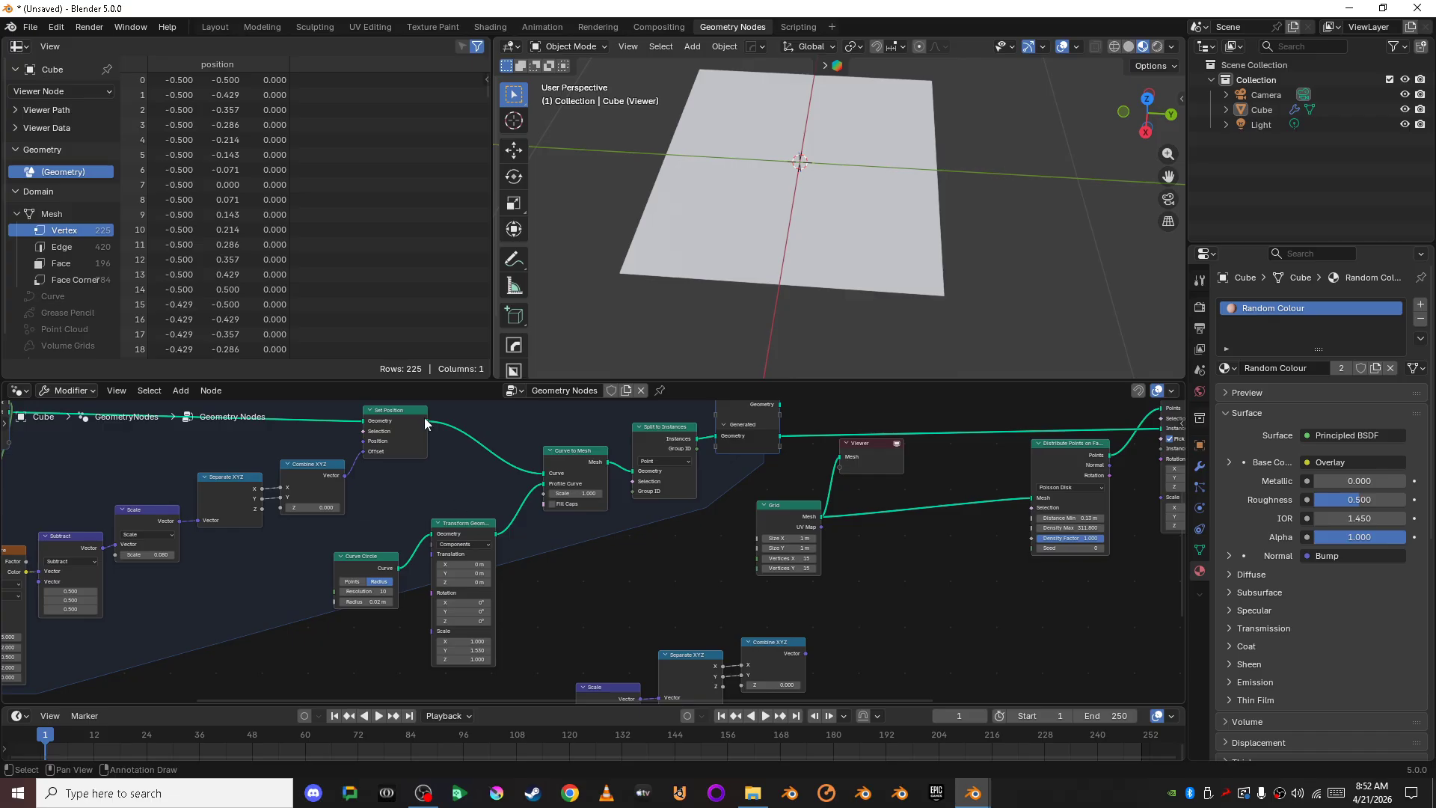
left_click(422, 415)
key("shift+d")
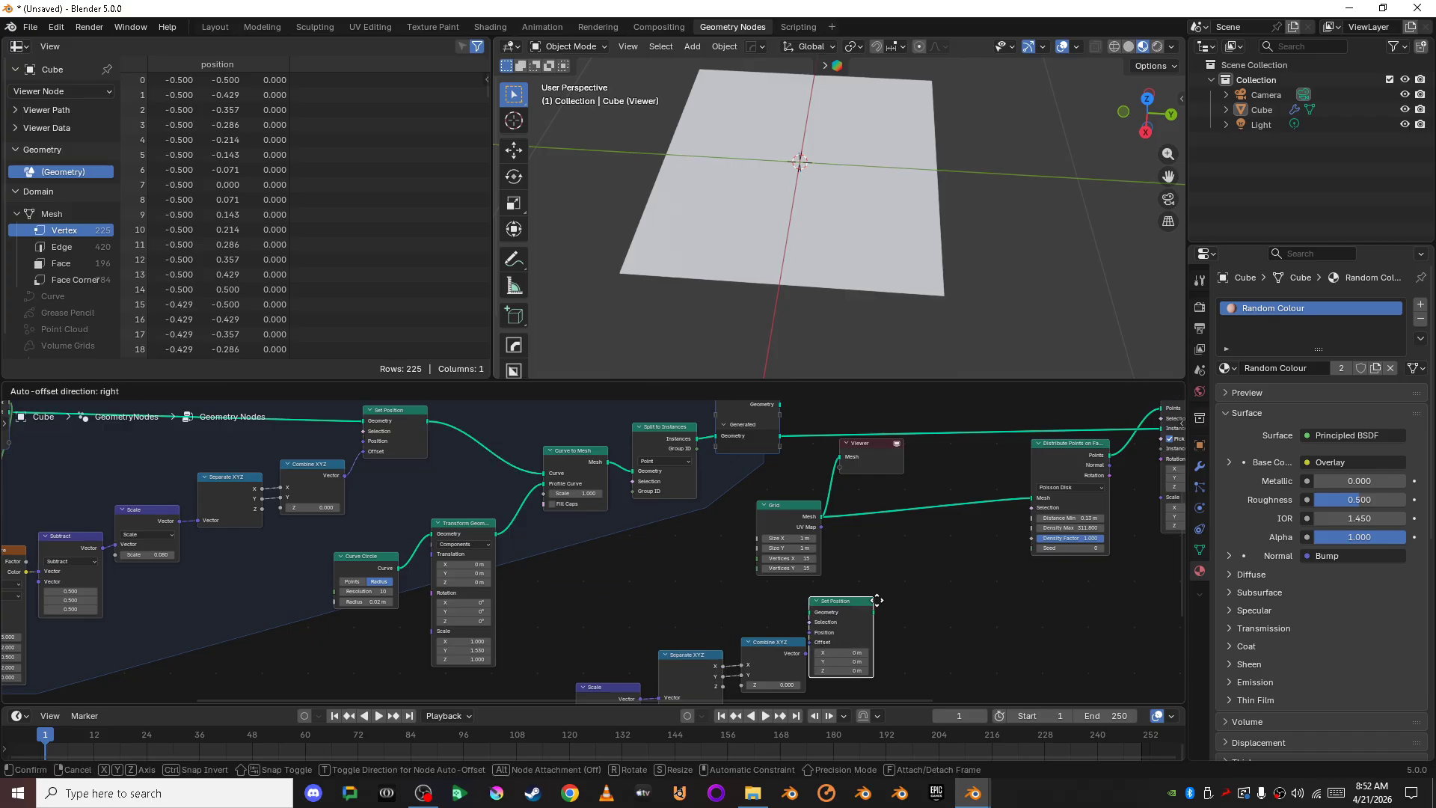
left_click(975, 506)
left_click(904, 626)
scroll(904, 625, "up", 2)
Step: Connect the copied Combine XYZ node's Vector output to the Offset input of the new Set Position node
middle_click_drag(902, 626, 618, 610)
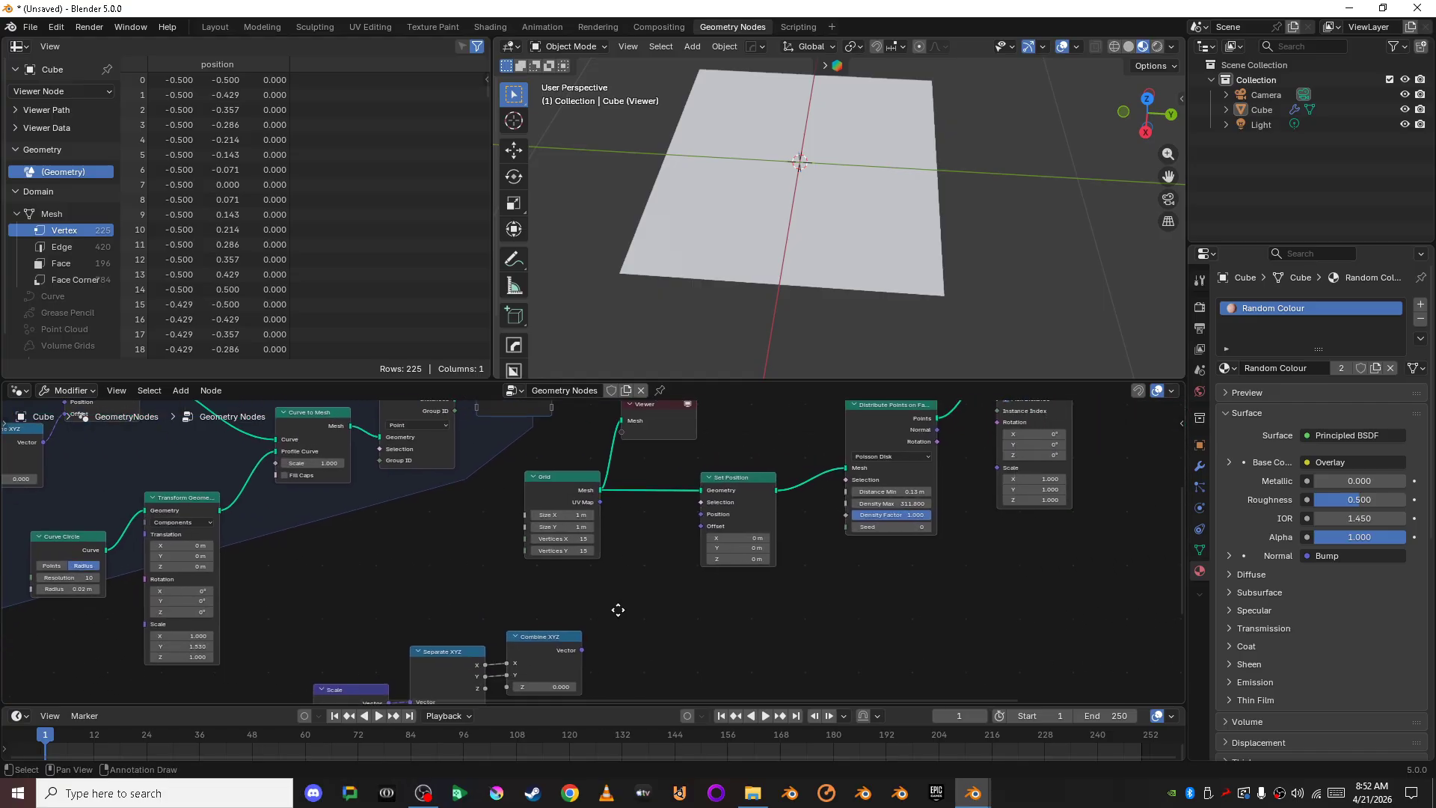
left_click_drag(582, 649, 702, 526)
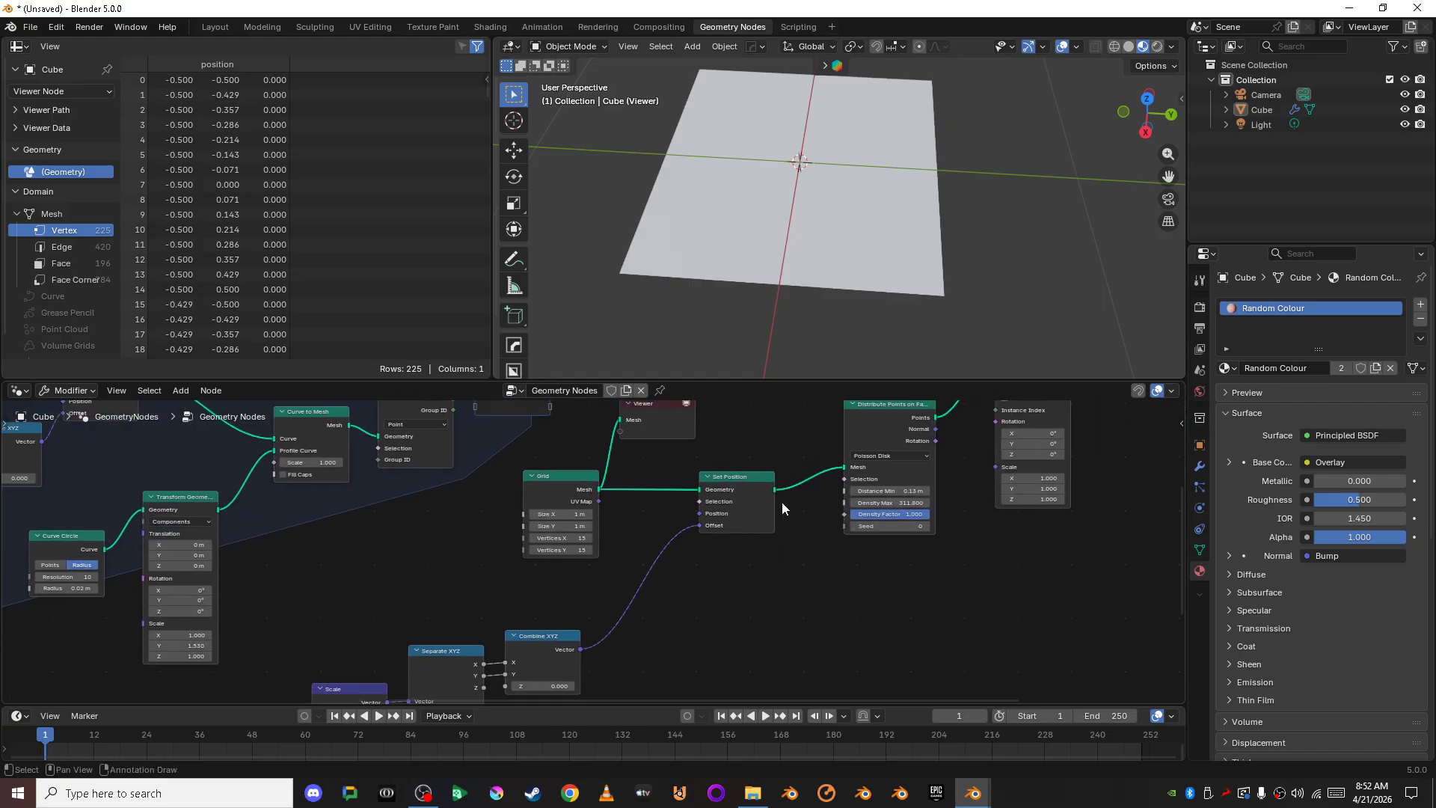
scroll(706, 514, "down", 1)
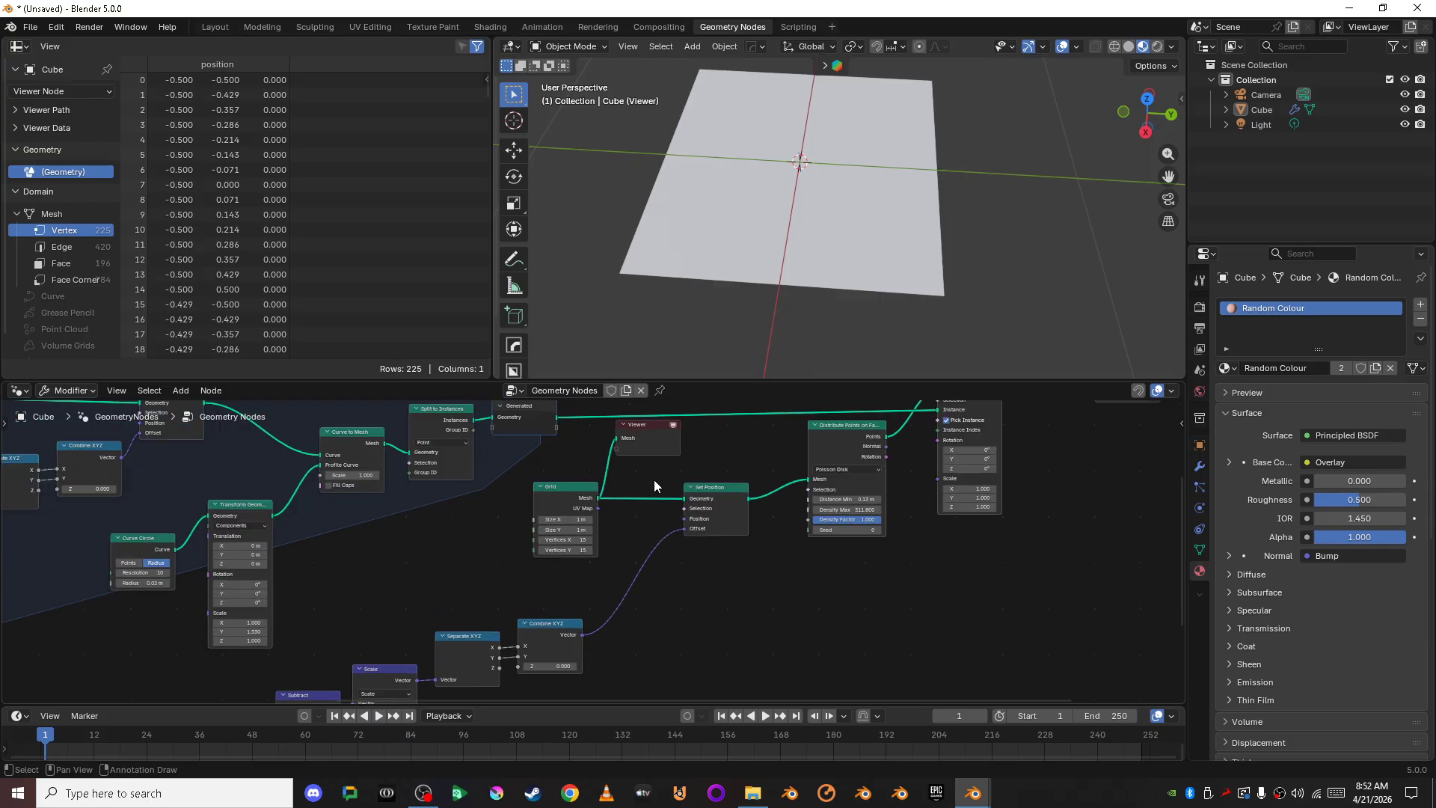
Step: Preview the output of the new Set Position node in the Viewer and look at the displaced grid
scroll(653, 479, "up", 3)
middle_click_drag(654, 479, 549, 551)
scroll(525, 576, "up", 3)
left_click(380, 641)
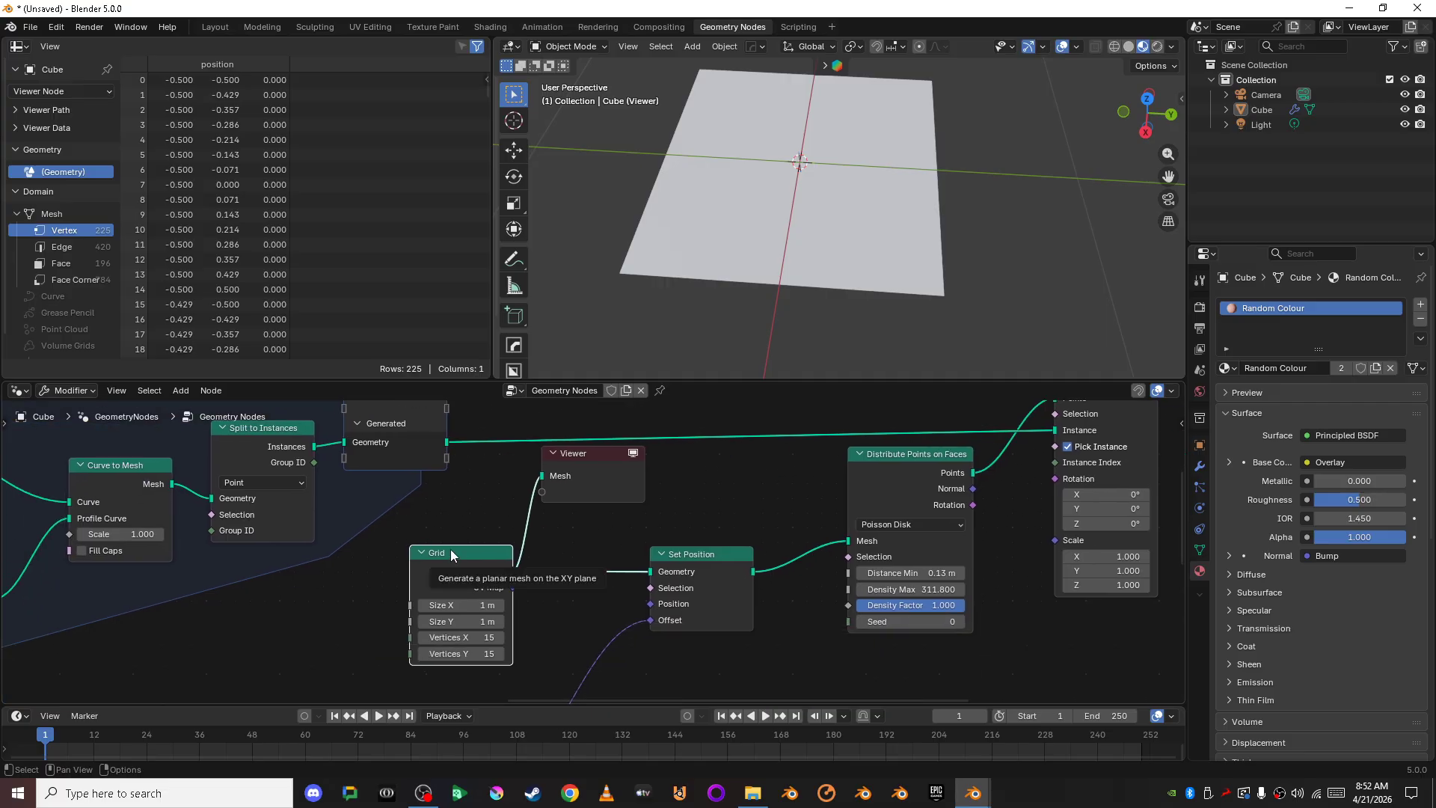
left_click(687, 569)
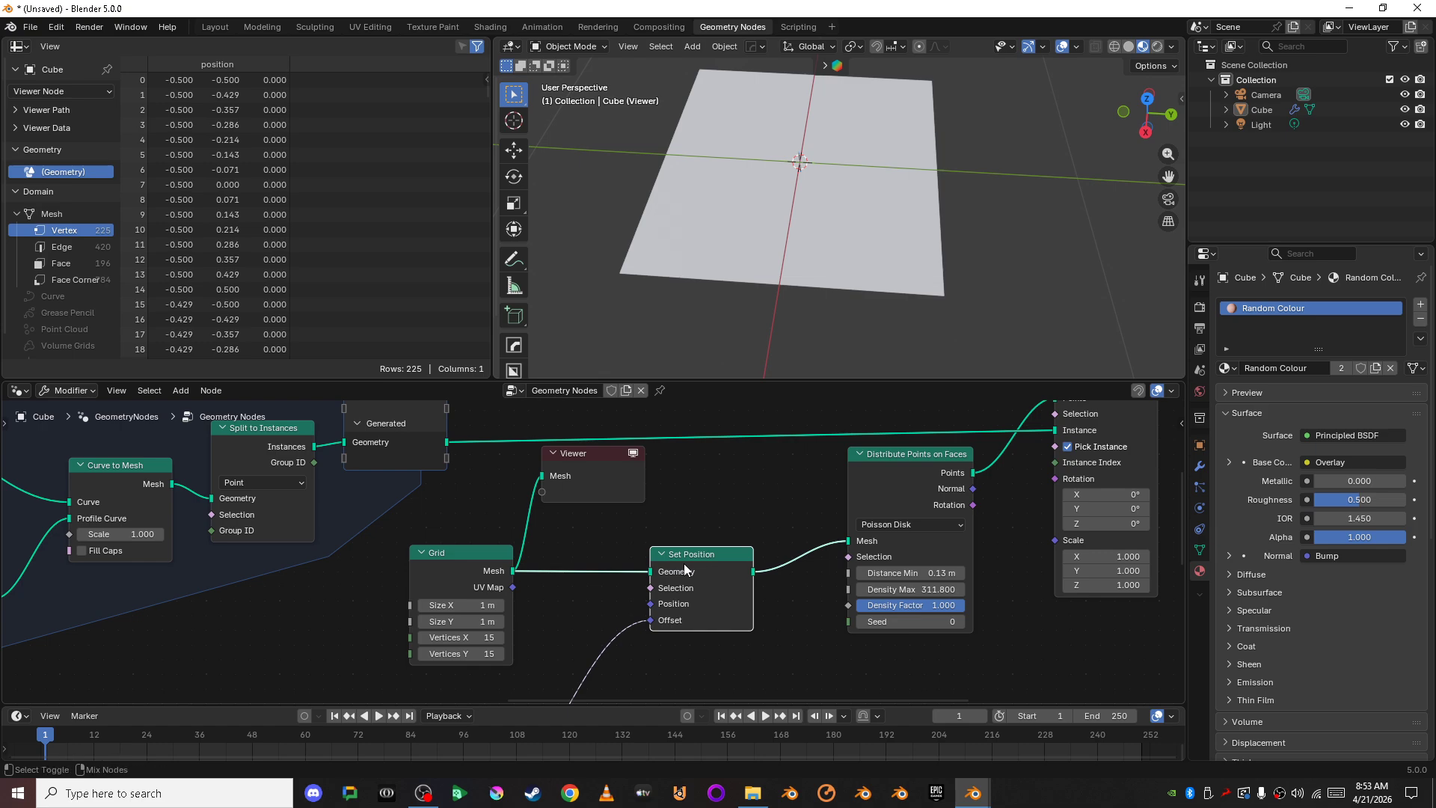
left_click(685, 568, "ctrl+shift")
mouse_move(831, 330)
middle_mouse_down()
mouse_move(869, 294)
mouse_move(748, 226)
mouse_move(1032, 131)
middle_mouse_up()
left_click(1131, 117)
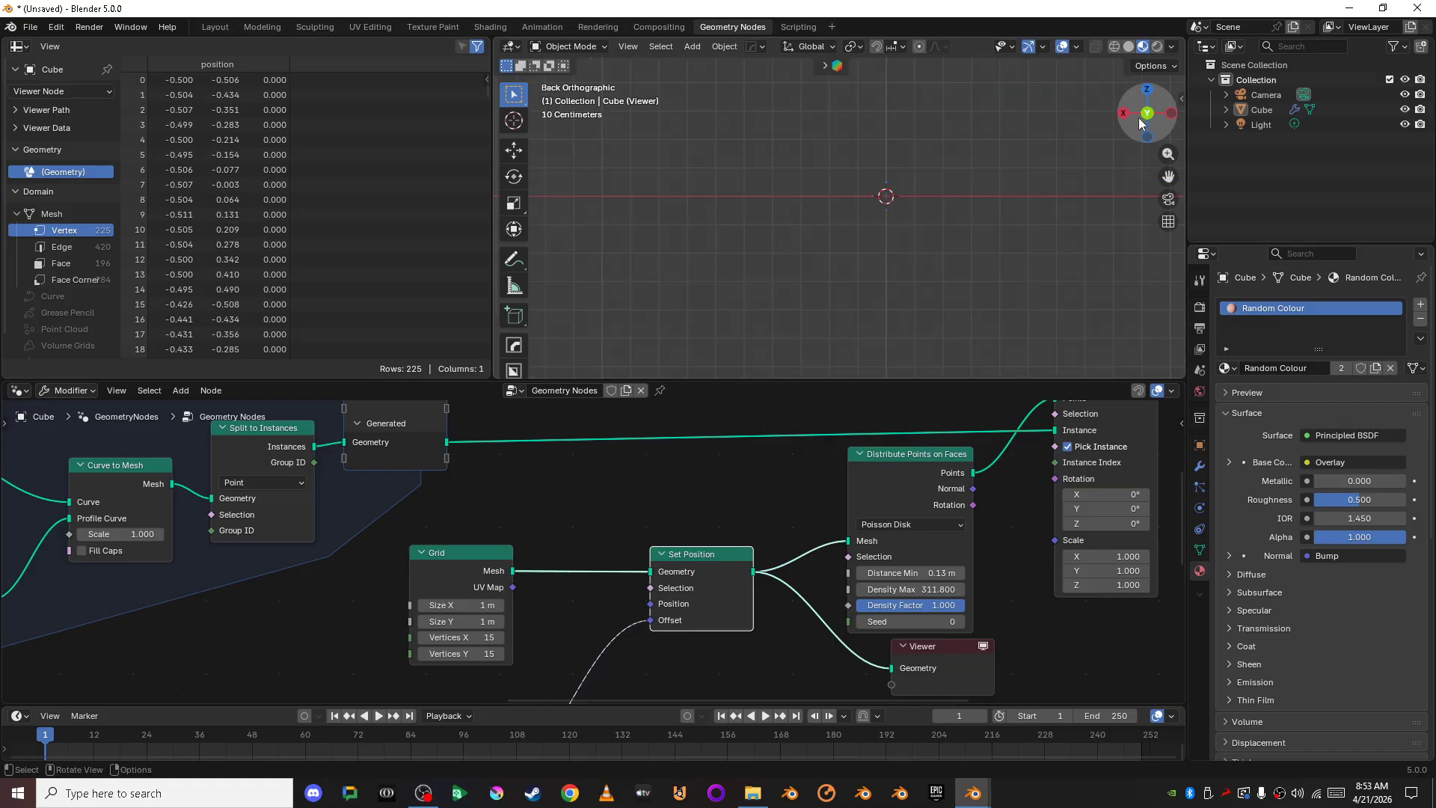
mouse_move(938, 221)
middle_mouse_down()
mouse_move(940, 246)
mouse_move(1011, 279)
middle_mouse_up()
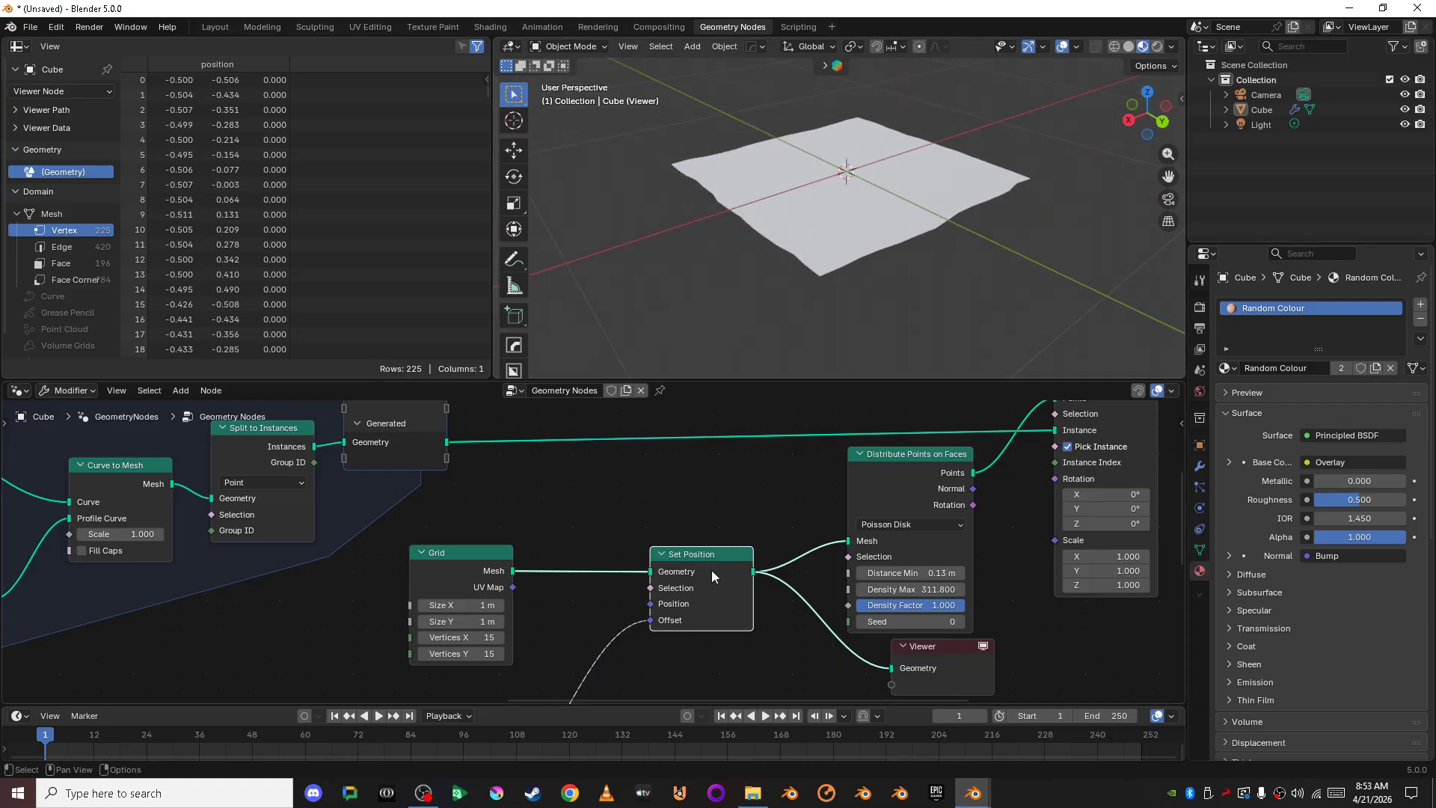
Step: Set the copied Scale node's Scale to 0.400 and the copied Noise Texture's Scale to 5.140
scroll(712, 570, "down", 3)
middle_click_drag(687, 621, 837, 685)
scroll(743, 635, "up", 5)
middle_click_drag(496, 630, 720, 584)
left_click_drag(591, 571, 830, 571)
middle_click_drag(558, 613, 806, 535)
left_click_drag(566, 502, 453, 507)
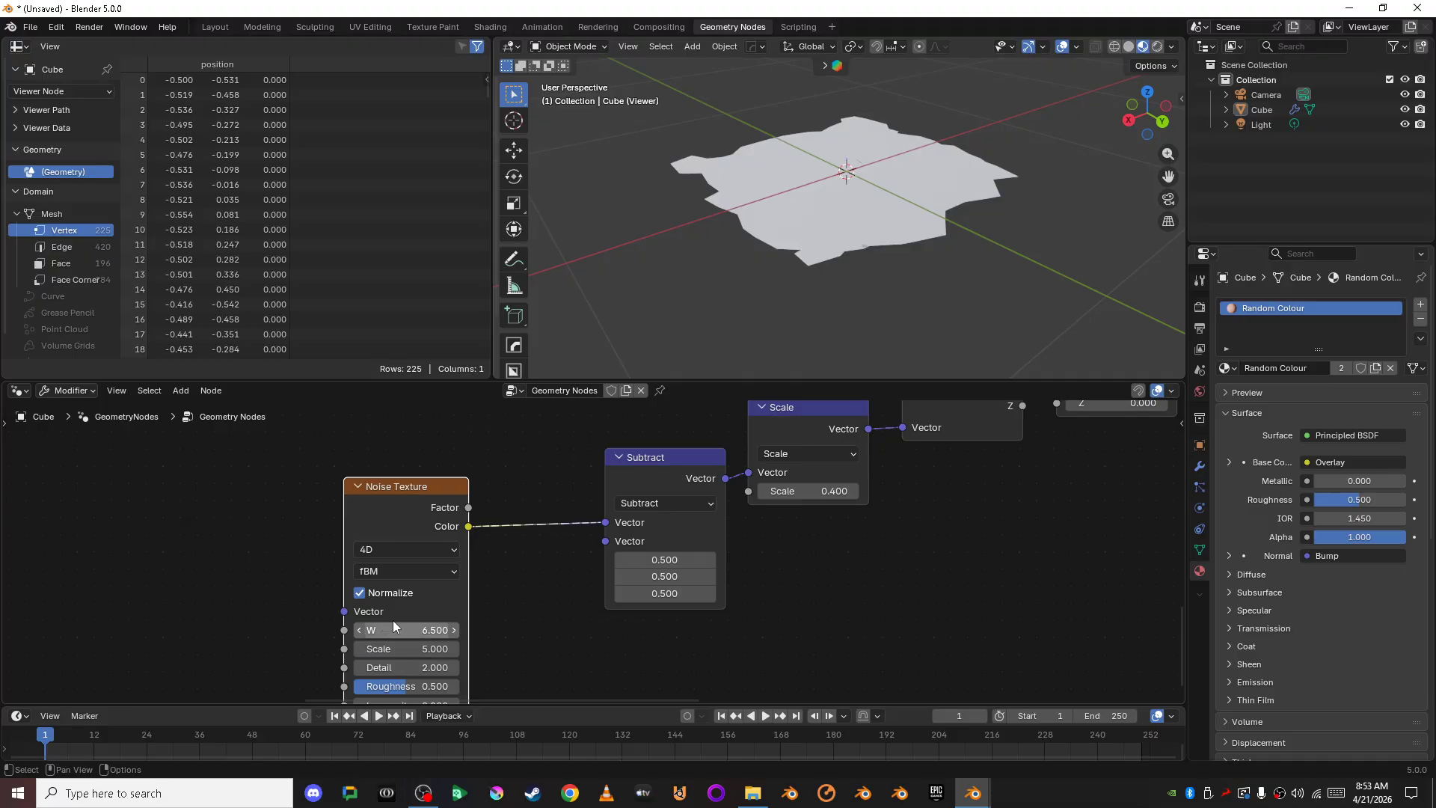
left_click_drag(384, 649, 394, 648)
Step: Try out different vector values in the copied Subtract node
left_click_drag(677, 560, 774, 576)
left_click(850, 587)
key("ctrl+z")
key("ctrl+z")
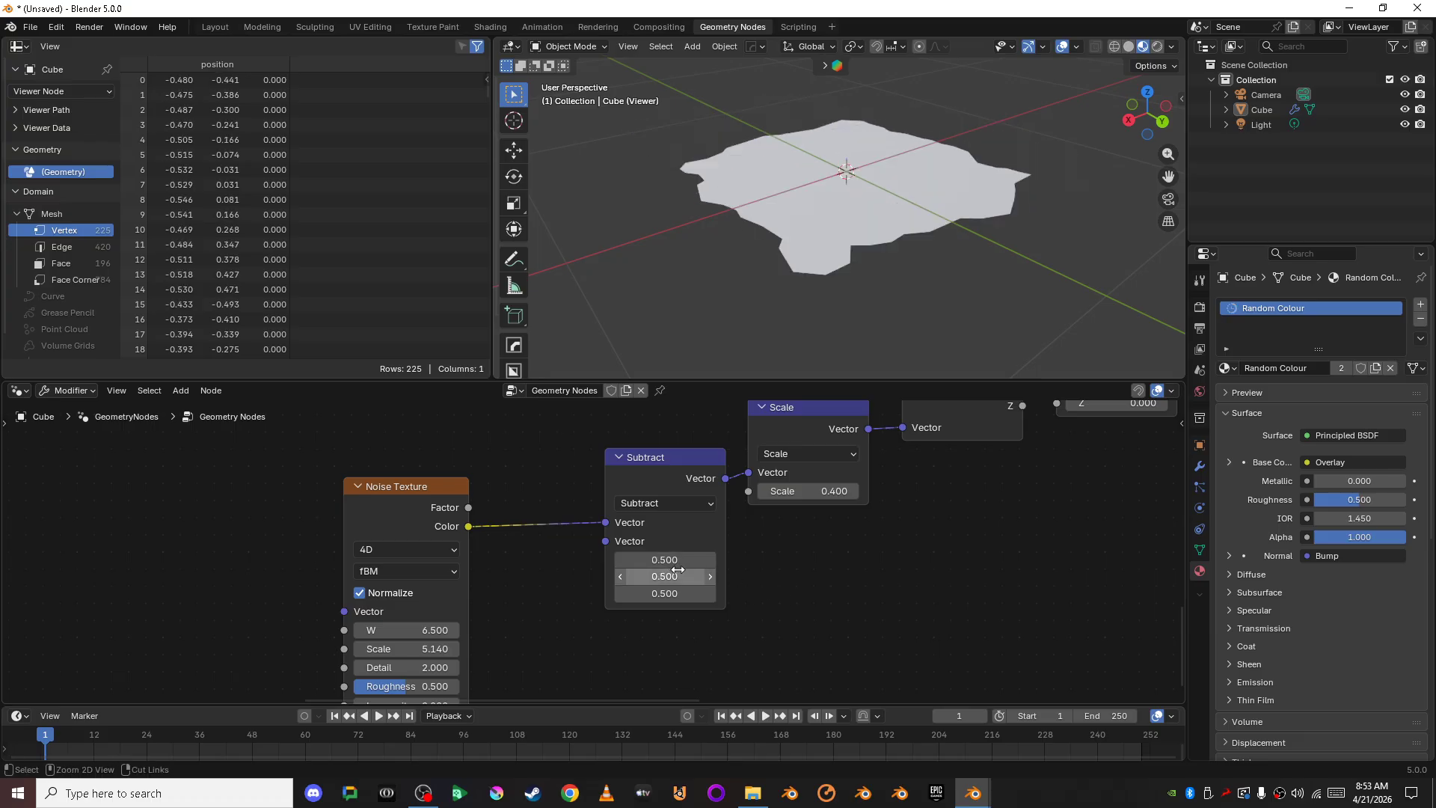
Step: Set the copied Scale node's Scale to 6.700 and look at the distorted grid from above and from the side
scroll(939, 591, "down", 4)
middle_click_drag(915, 555, 585, 650, "shift")
scroll(585, 650, "up", 2)
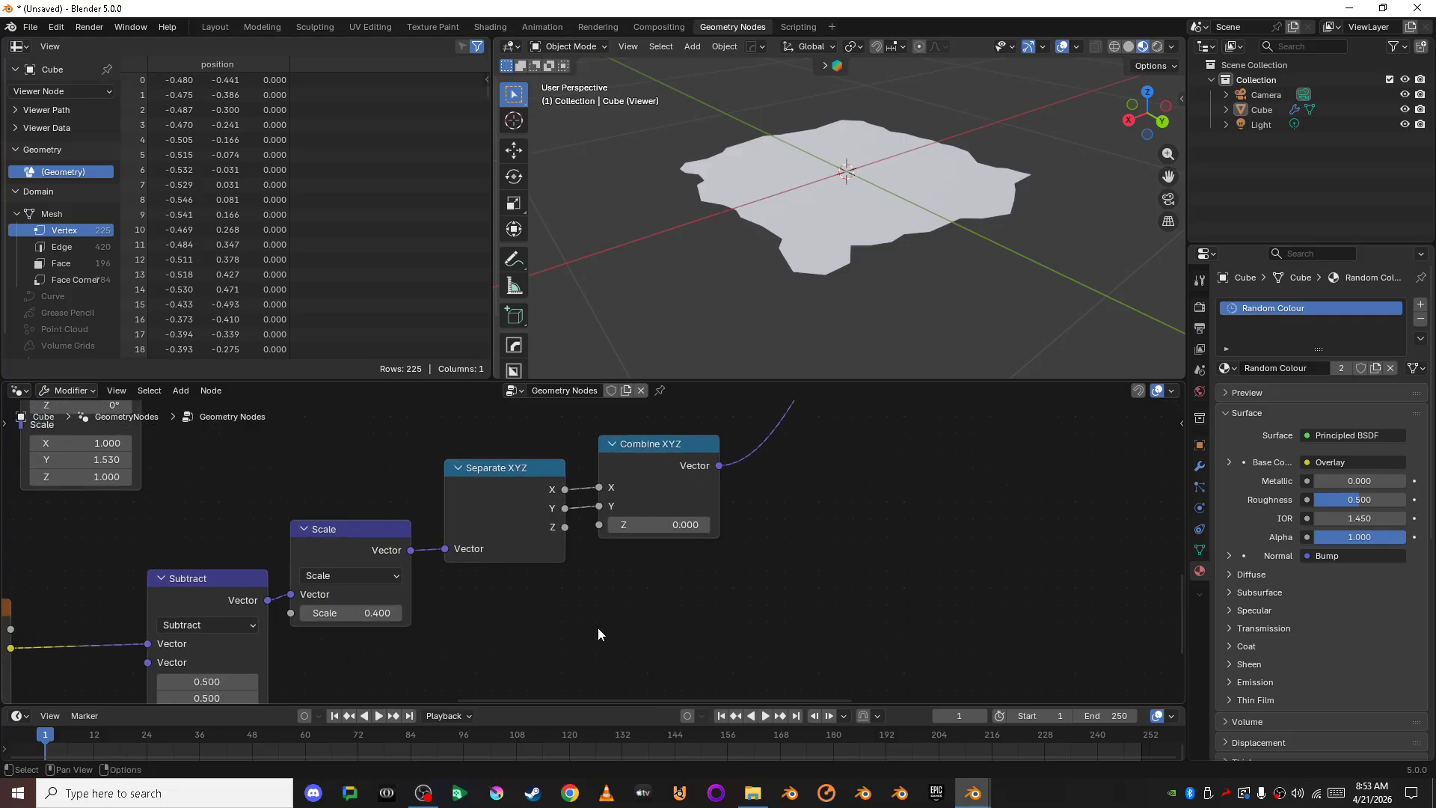
middle_click_drag(464, 626, 760, 532, "shift")
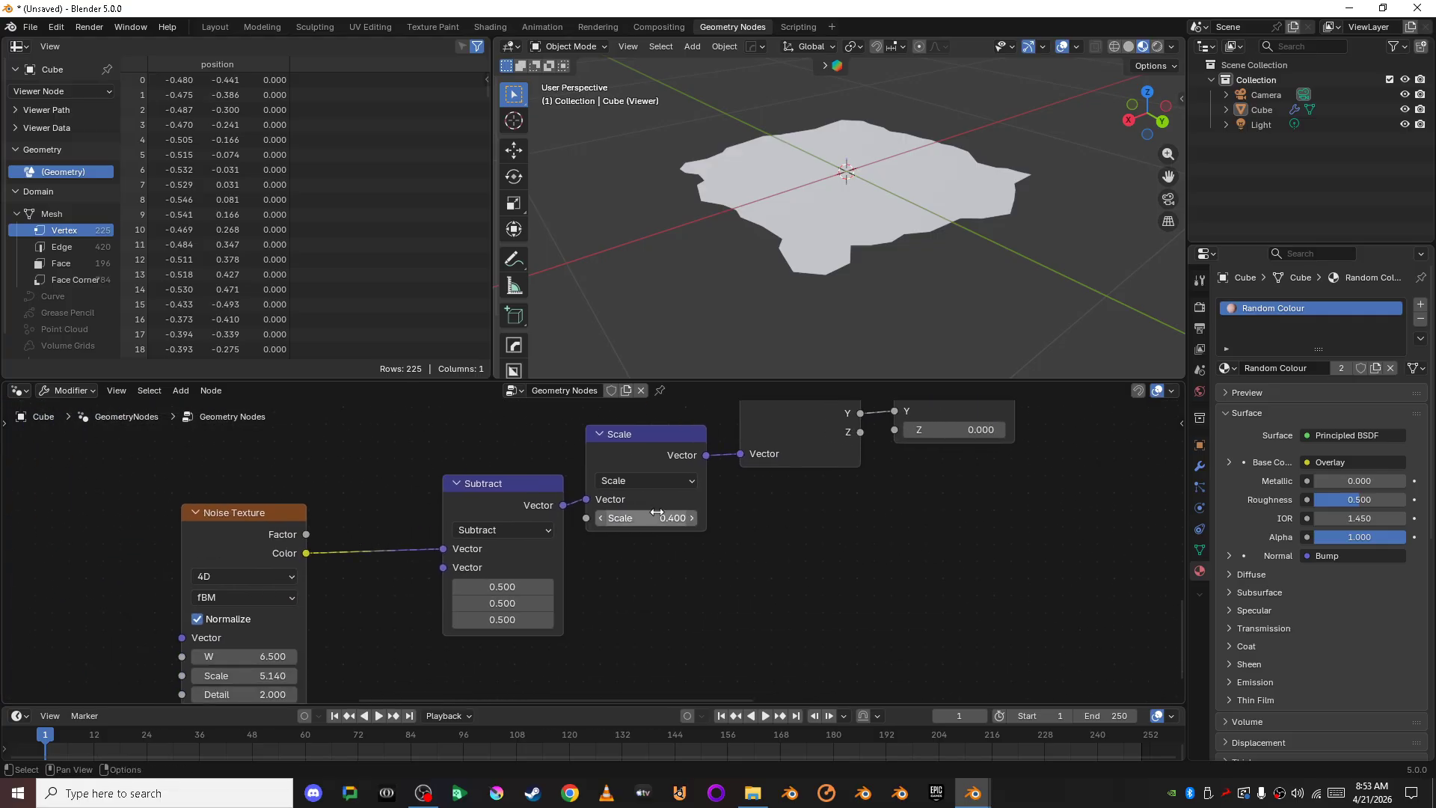
left_click_drag(643, 518, 1115, 517)
scroll(922, 293, "down", 7)
middle_click_drag(922, 294, 1007, 341)
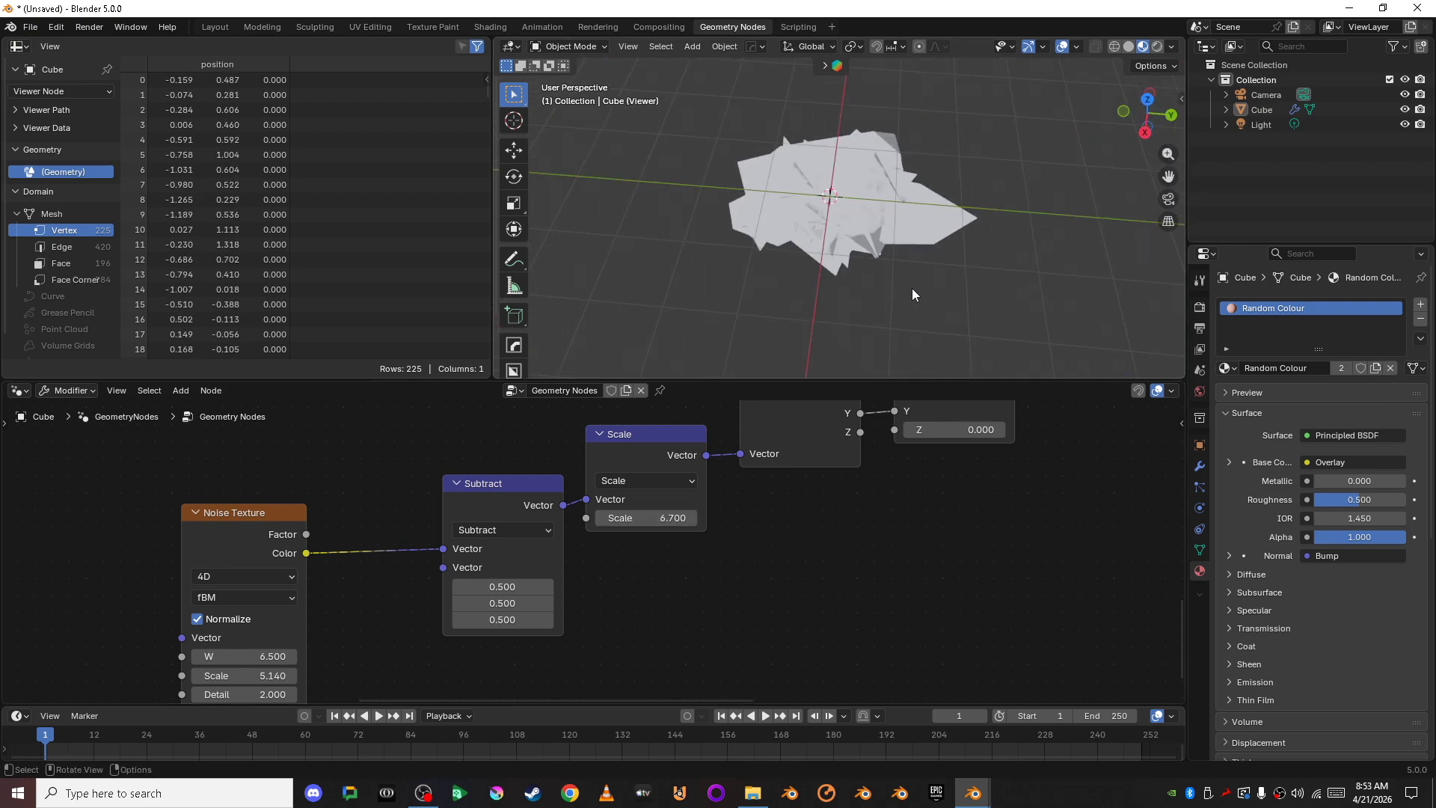
scroll(950, 302, "up", 5)
left_click(1147, 99)
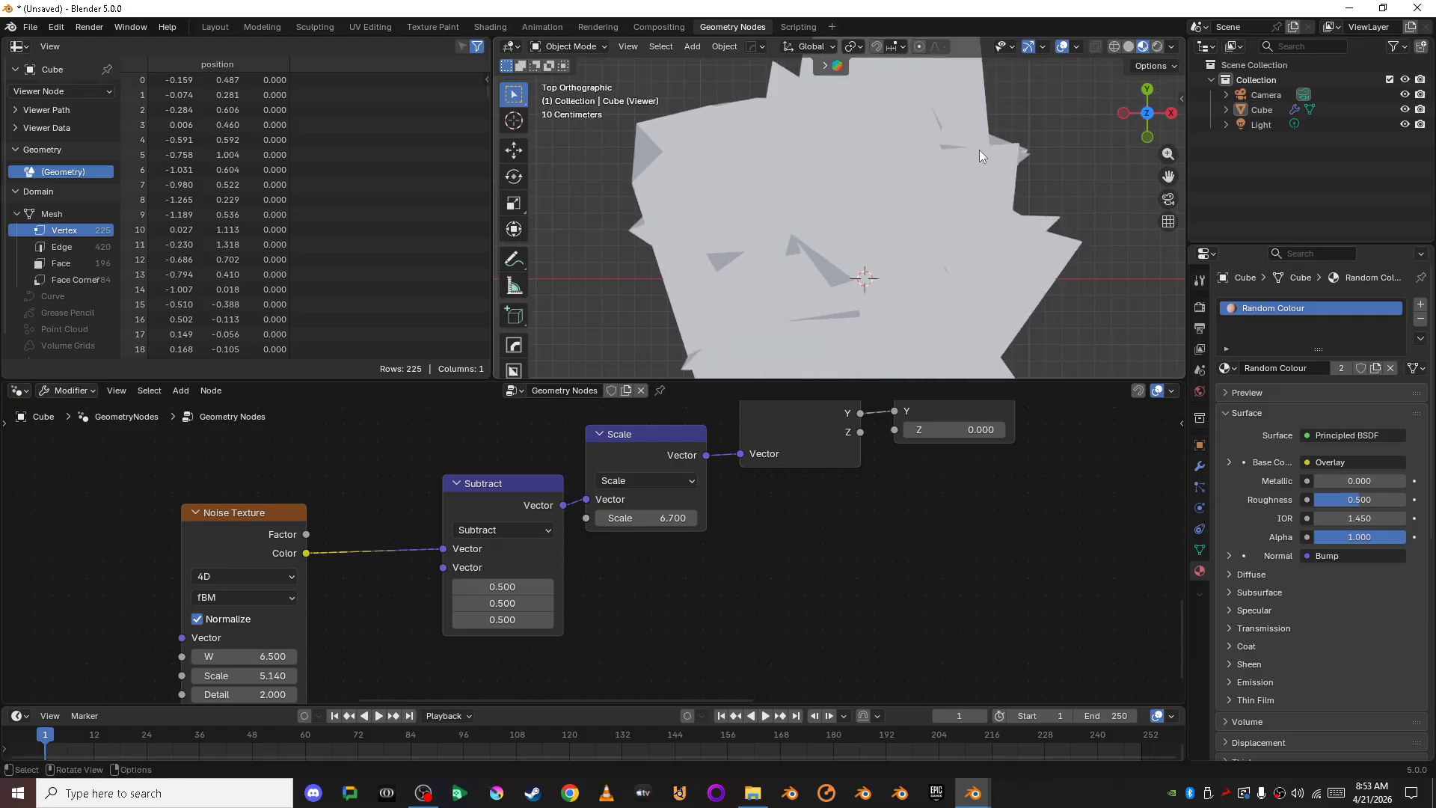
middle_click_drag(875, 204, 807, 123)
scroll(851, 269, "up", 3)
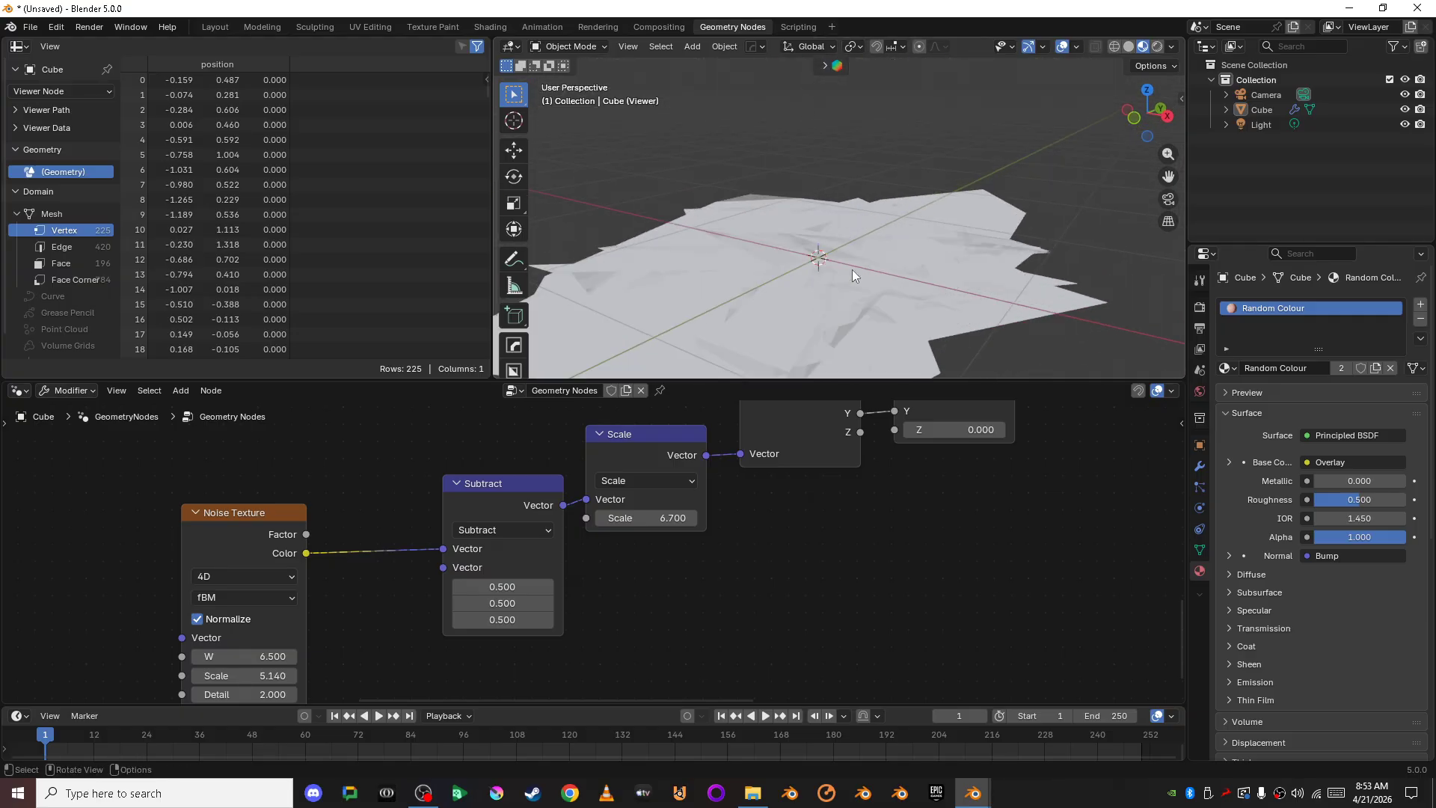
Step: Turn off the Viewer preview to display the scattered ring instances, and look at them from above
scroll(944, 557, "down", 4)
middle_click_drag(944, 557, 377, 534)
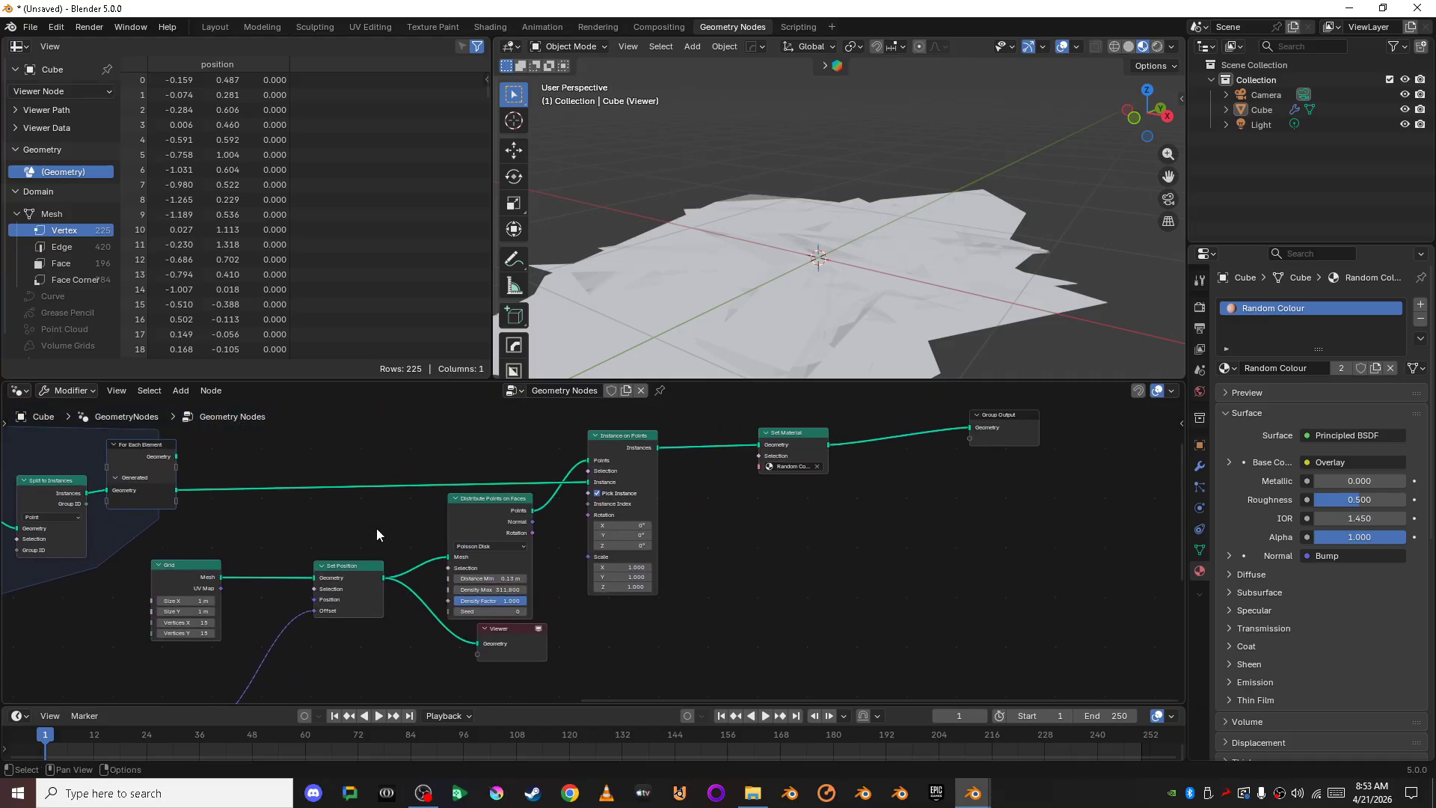
left_click(539, 629)
middle_click_drag(791, 289, 1182, 116)
left_click(1146, 107)
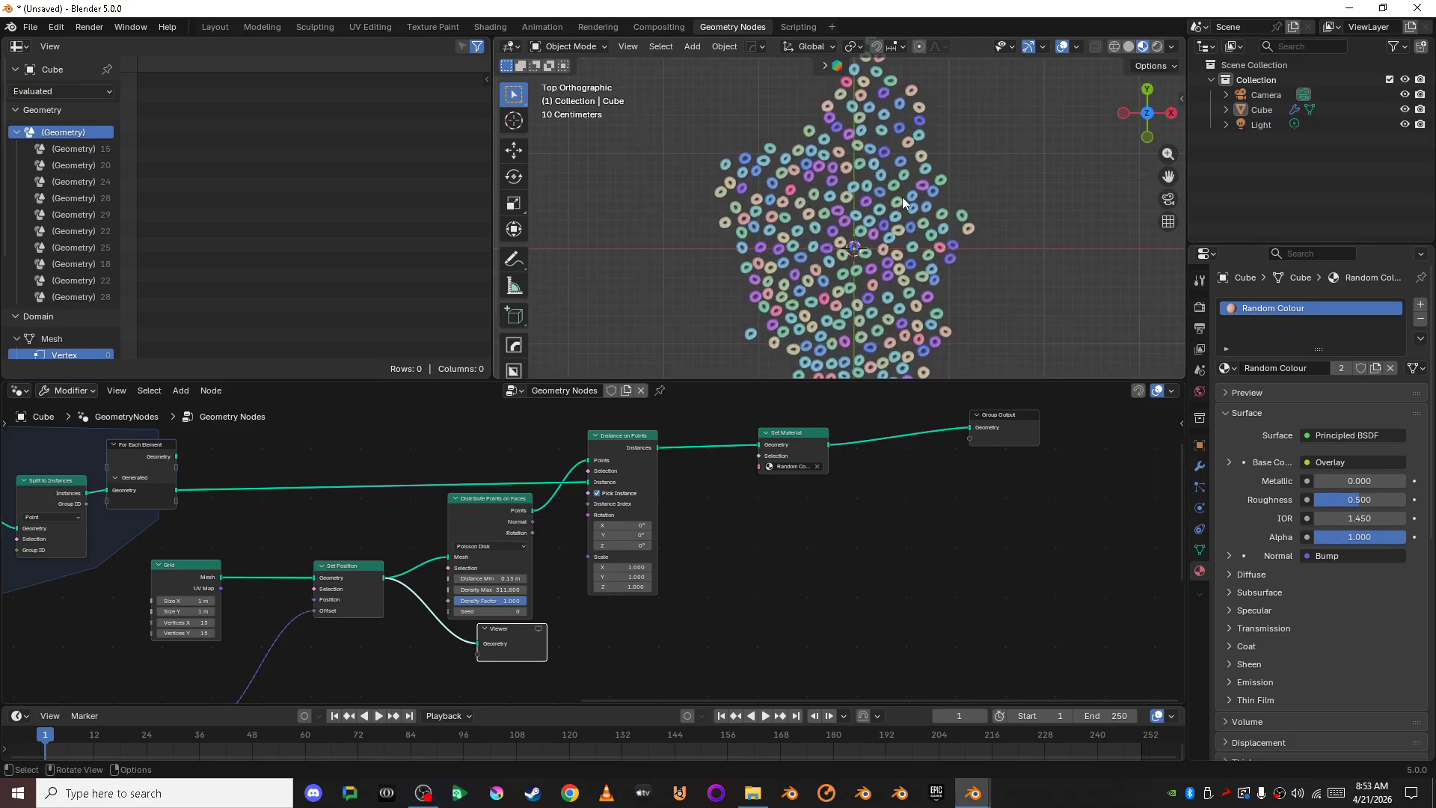
middle_click_drag(899, 156, 823, 212)
scroll(538, 650, "down", 1)
Step: Raise the copied Scale node's Scale to 11.700 to spread the rings further
middle_click_drag(514, 657, 860, 446)
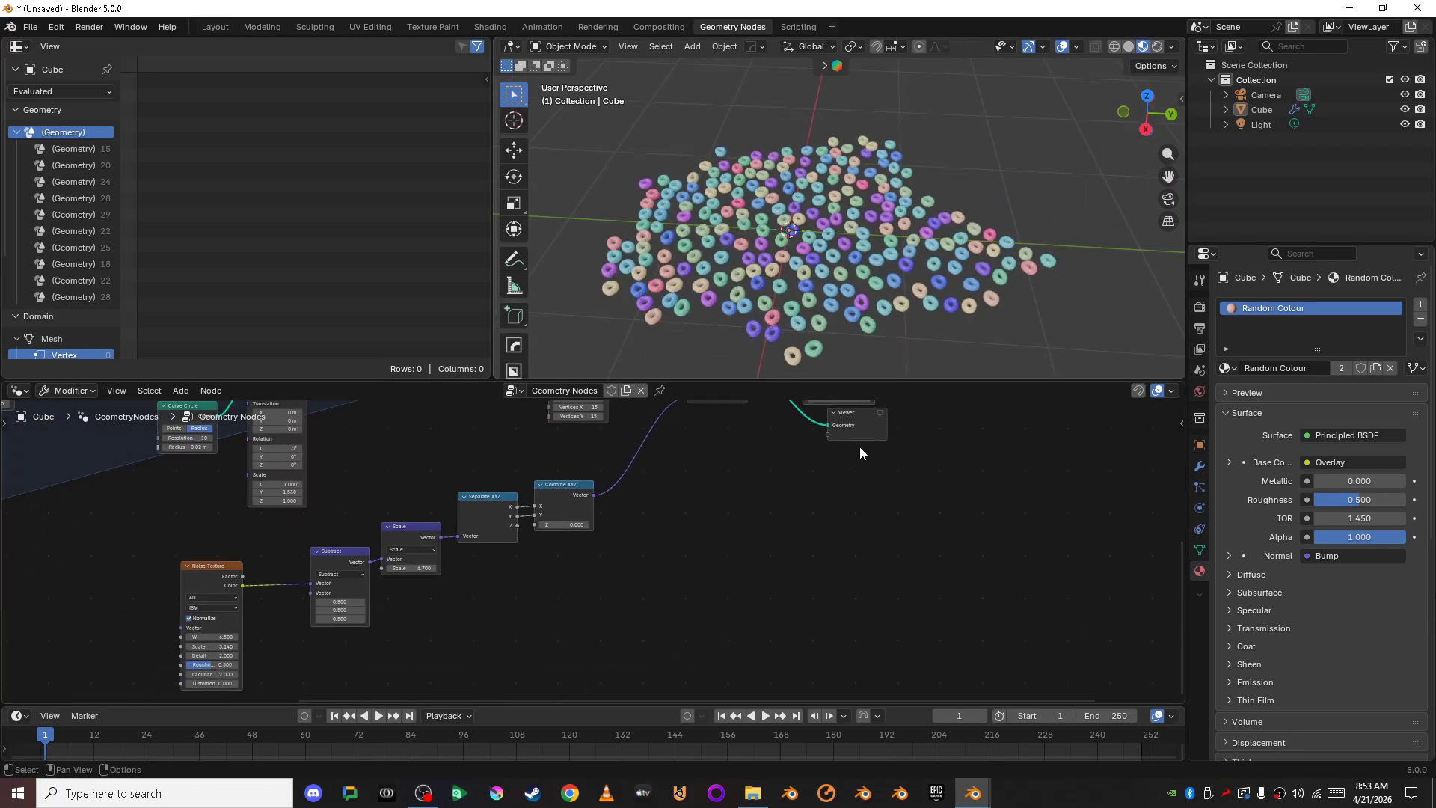
scroll(673, 470, "up", 3)
left_click_drag(308, 583, 407, 582)
scroll(677, 304, "down", 5)
middle_click_drag(677, 305, 914, 335)
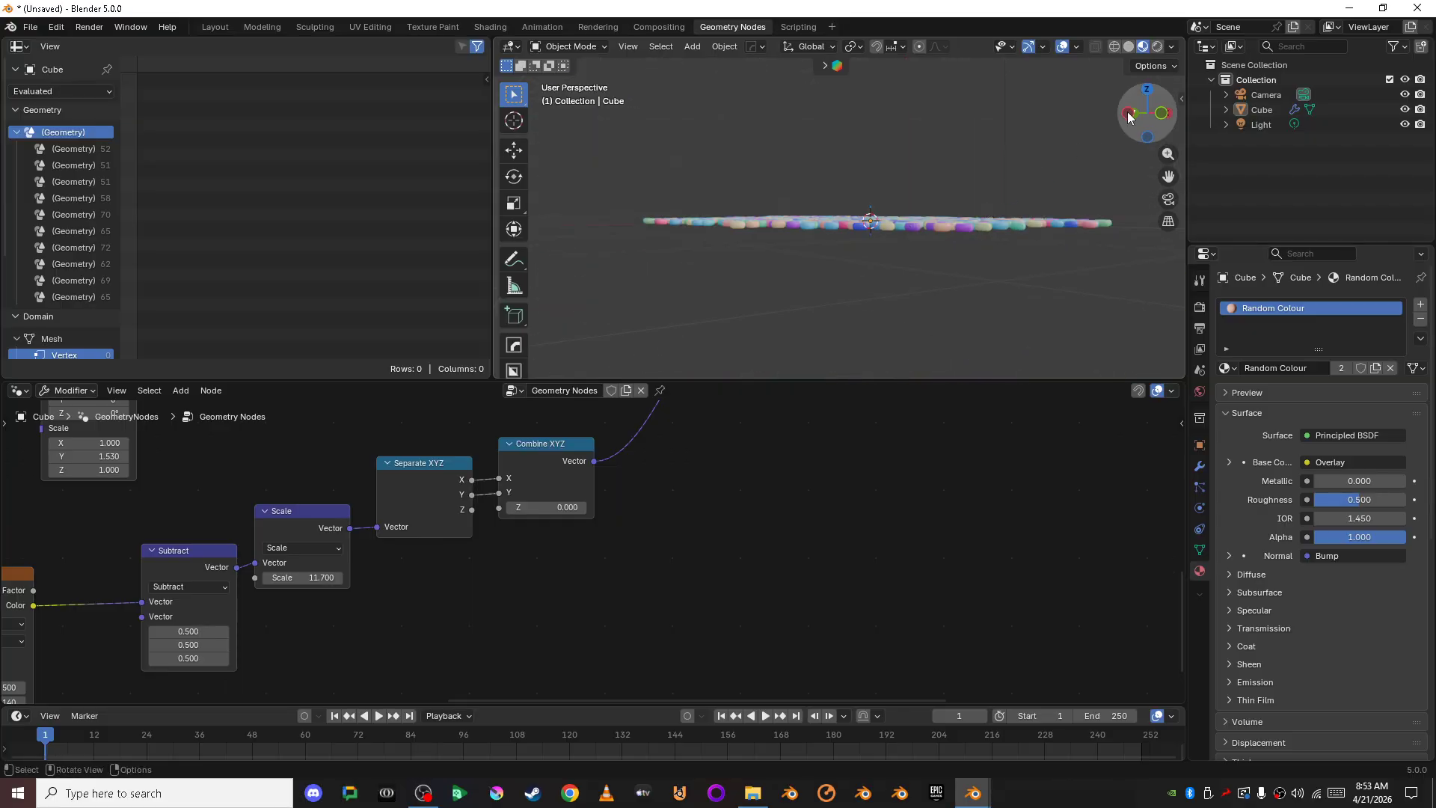
Step: Examine the shape and flatness of the ring scatter in perspective and front orthographic views
middle_click_drag(1004, 156, 807, 323)
scroll(954, 232, "up", 3)
scroll(898, 317, "down", 3)
left_click(935, 313)
scroll(935, 313, "up", 4)
left_click(1018, 275)
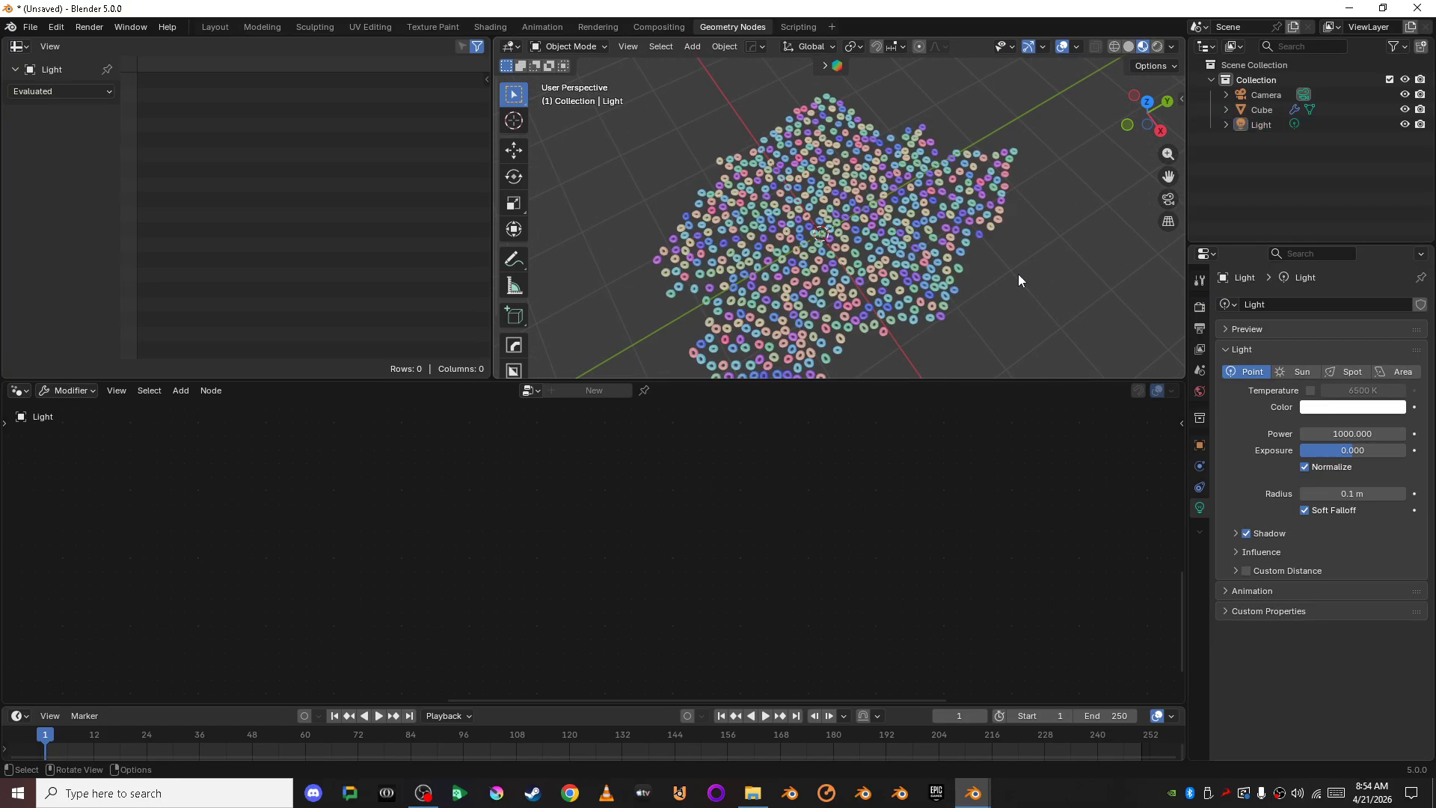
scroll(983, 277, "down", 4)
middle_click_drag(982, 276, 1022, 262)
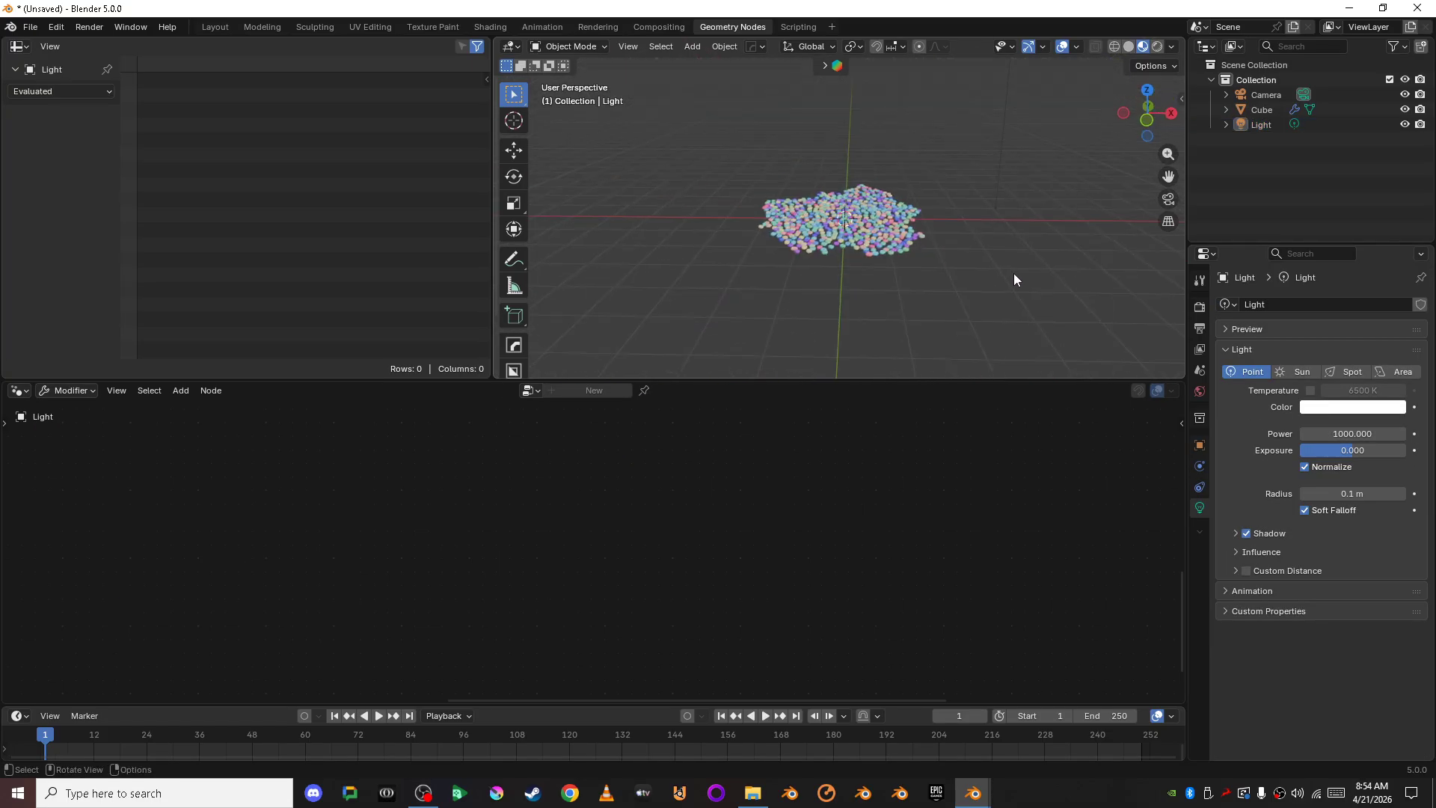
middle_click_drag(1056, 137, 1001, 126)
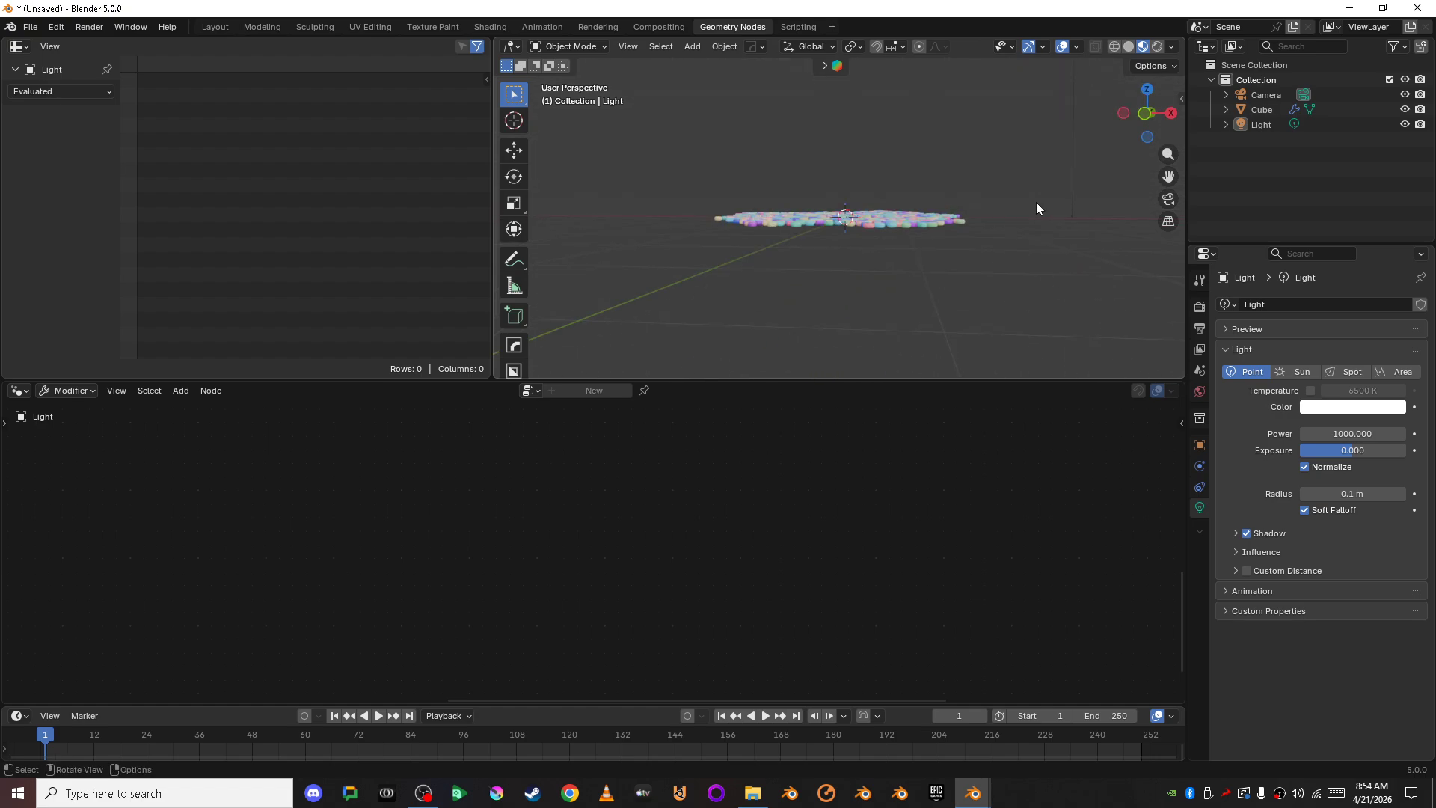
middle_click_drag(1036, 202, 722, 266)
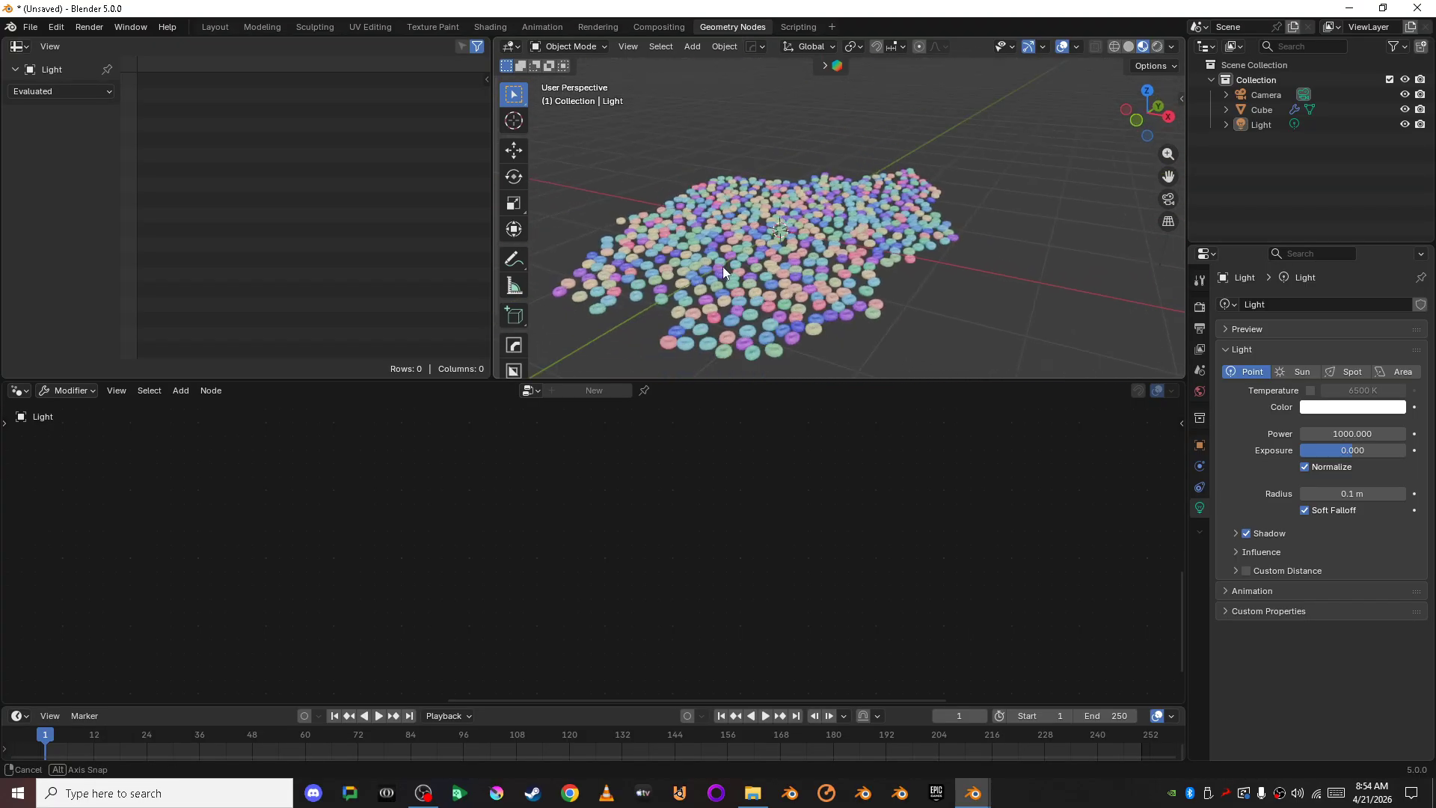
left_click(1136, 128)
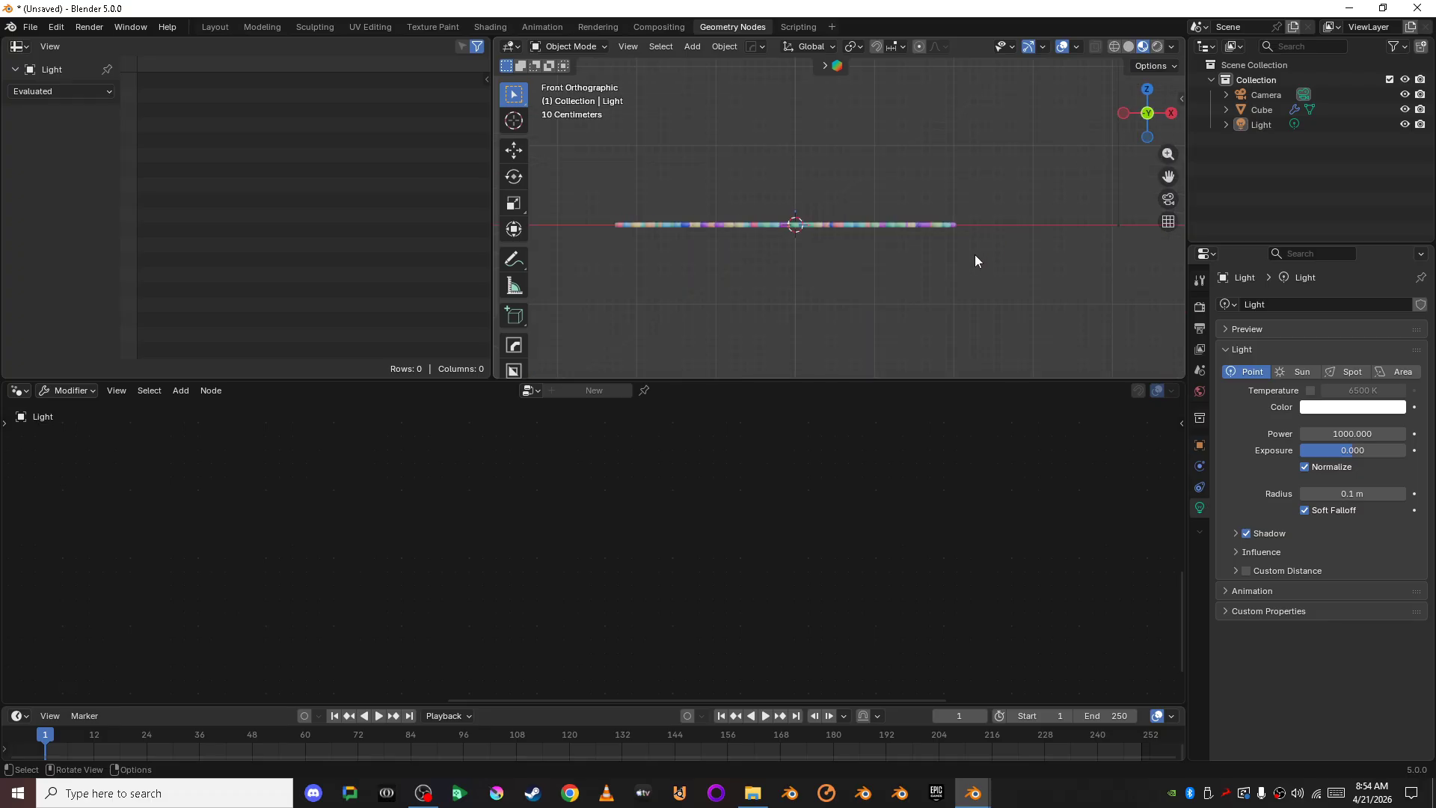
scroll(860, 290, "up", 2)
mouse_move(861, 290)
middle_mouse_down("shift")
mouse_move(941, 288)
mouse_move(884, 300)
middle_mouse_up("shift")
scroll(943, 291, "down", 2)
scroll(943, 290, "up", 2)
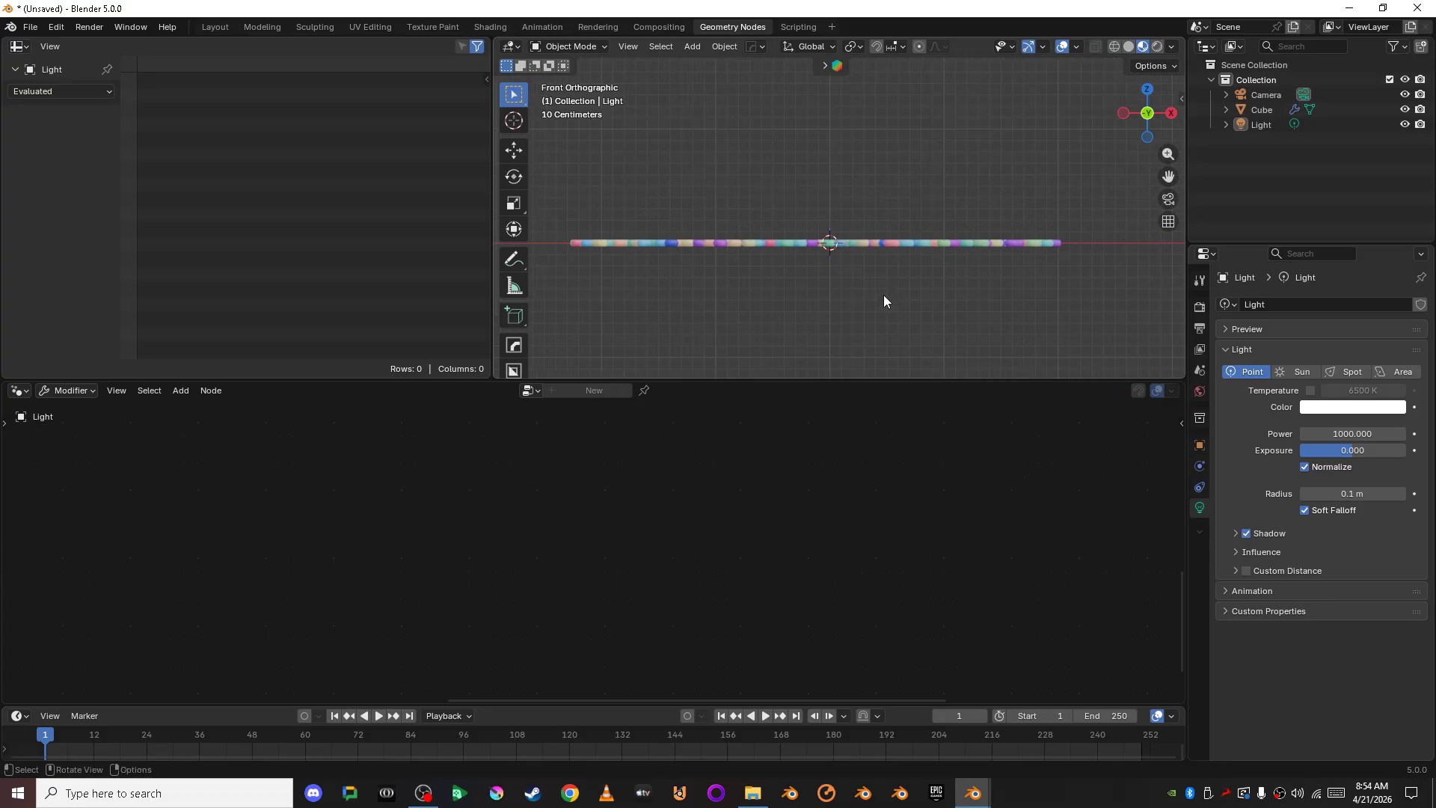
middle_click_drag(891, 295, 846, 324)
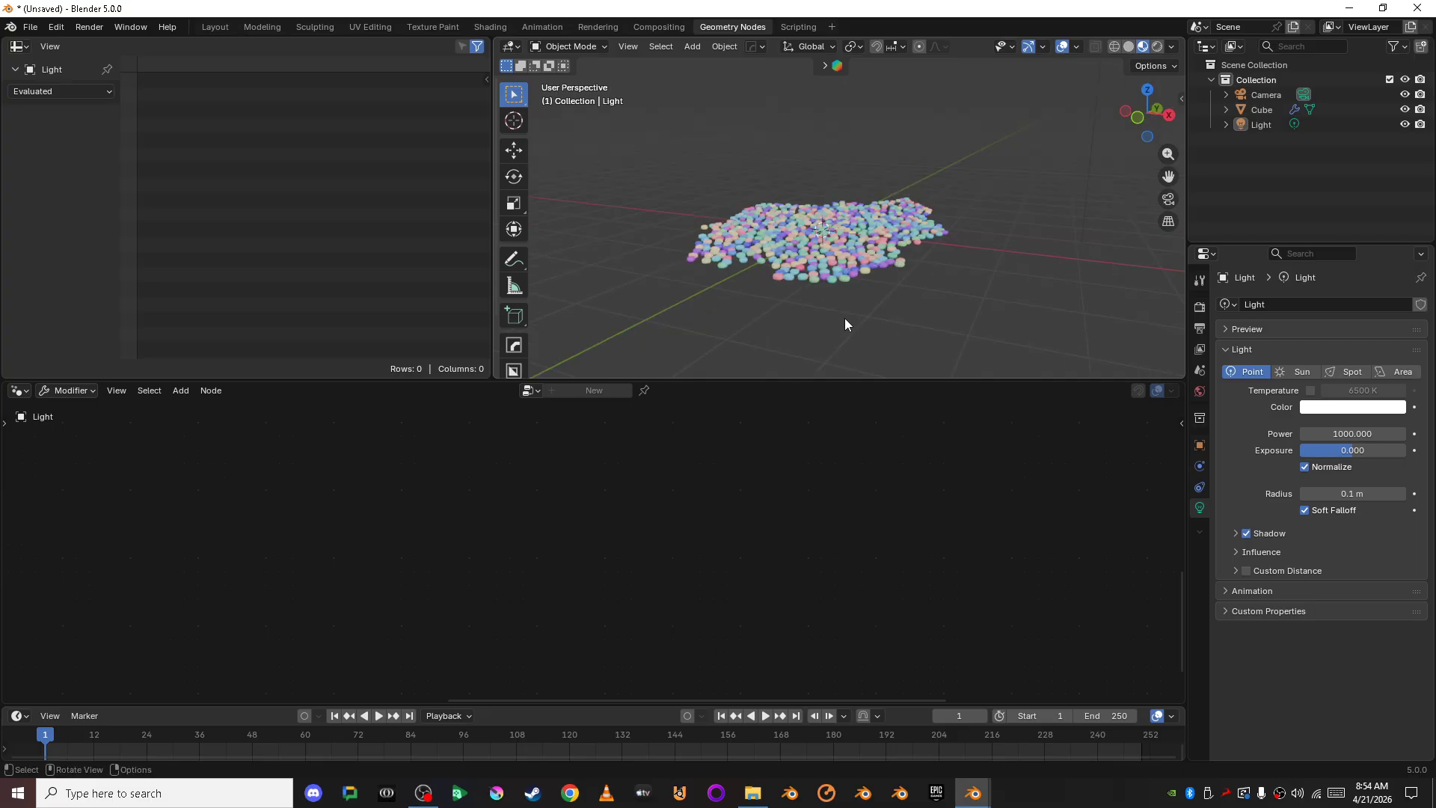
Step: Add a mesh plane at the origin and rename it Floor
key("shift+a")
mouse_move(833, 336)
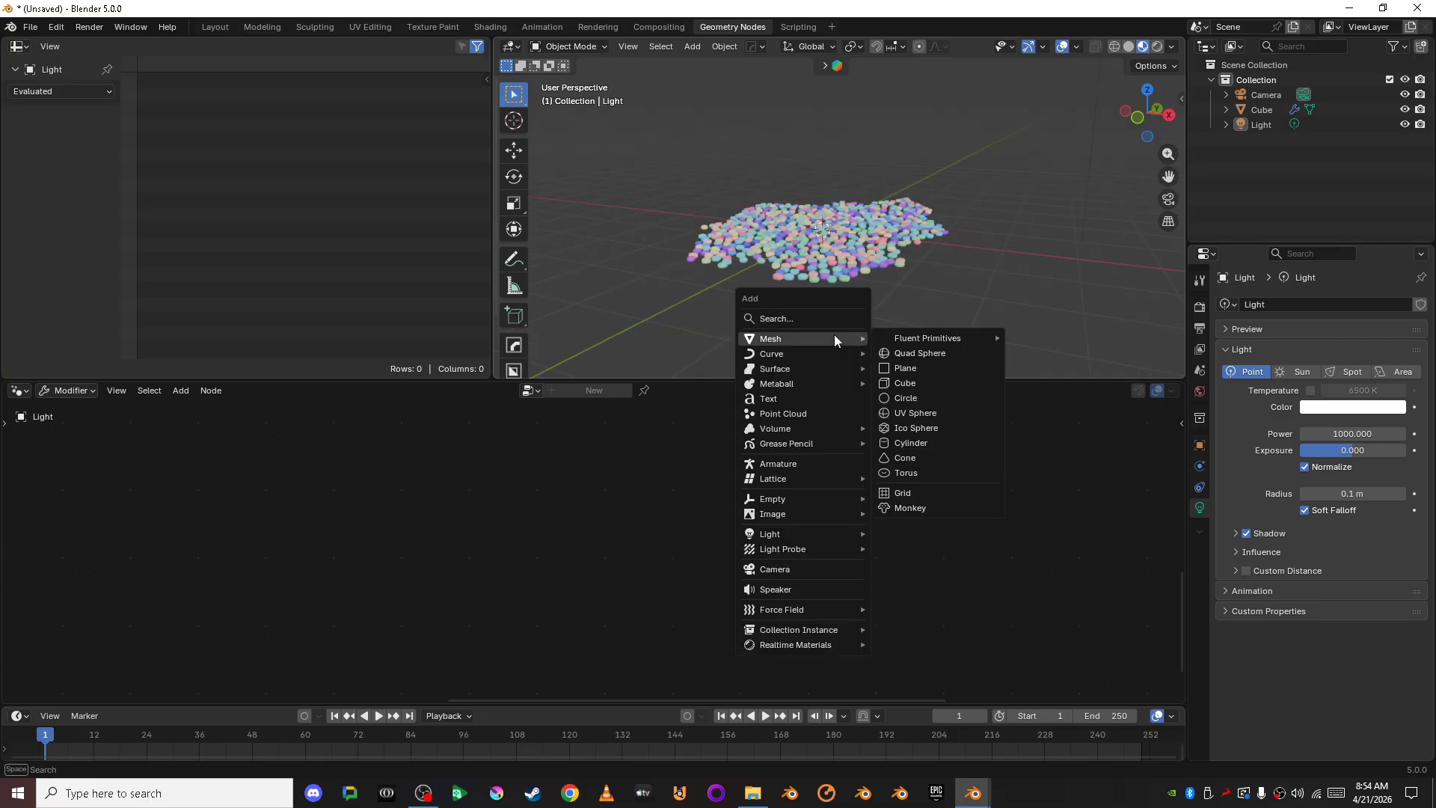
left_click(948, 366)
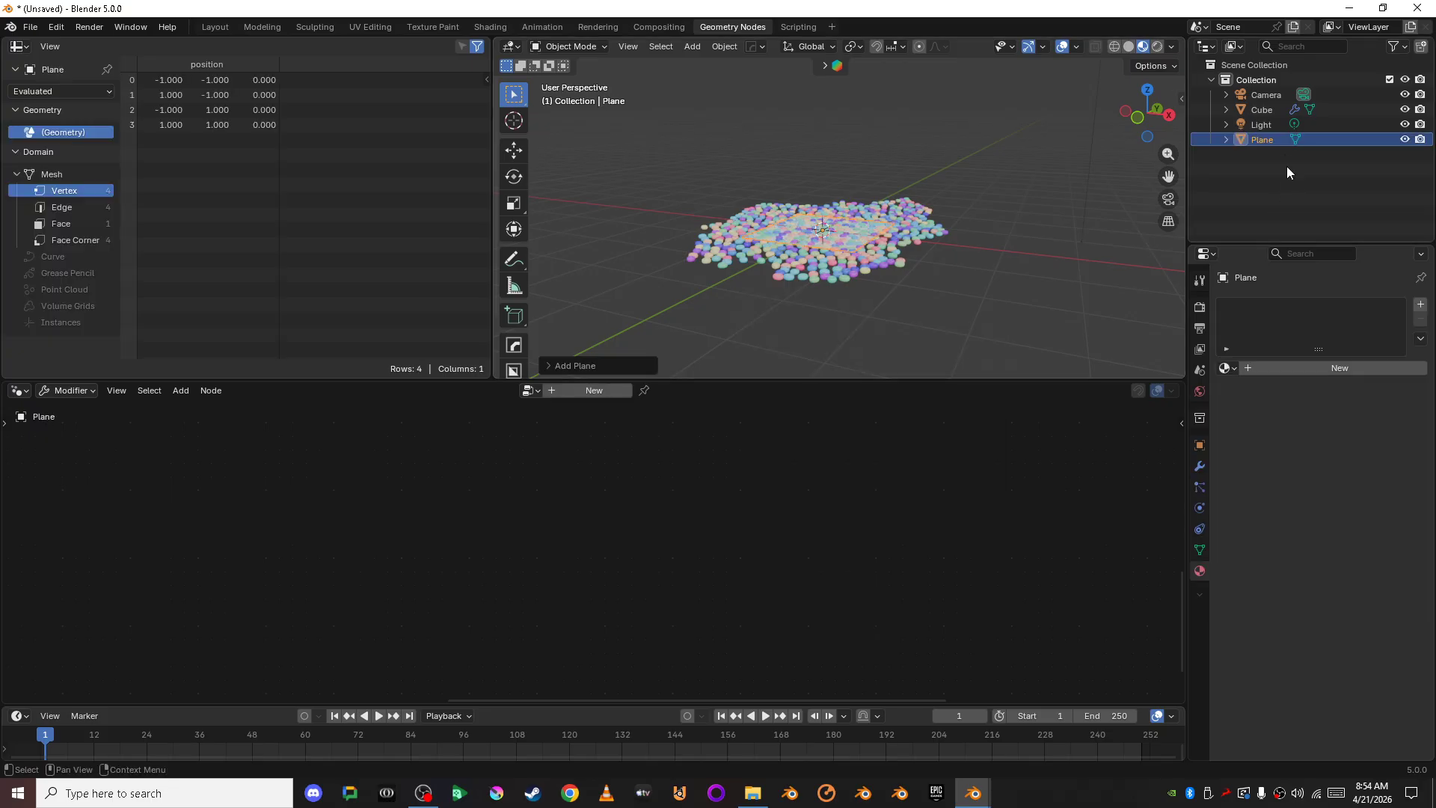
left_click(1283, 145)
double_click(1278, 142)
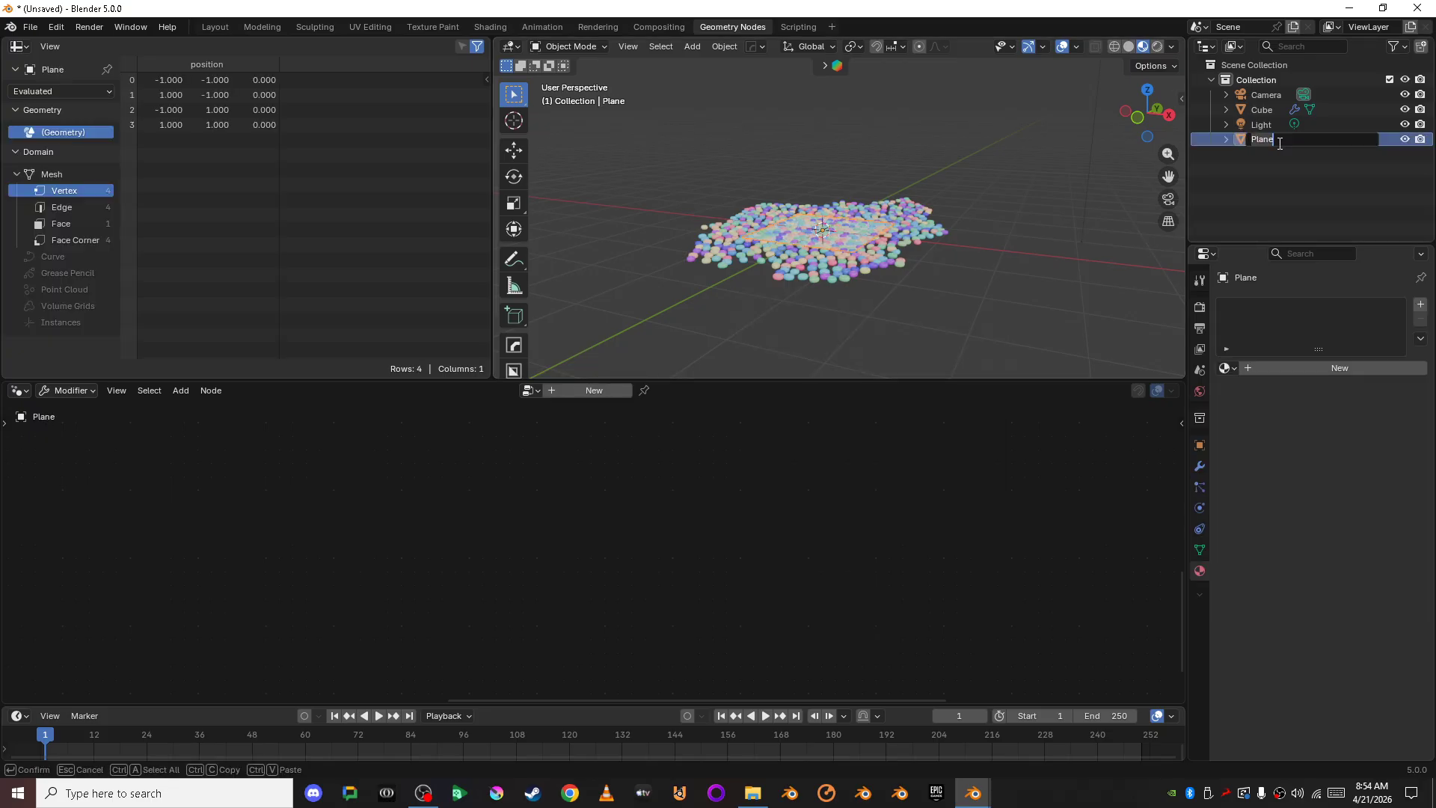
key("BackSpace")
type("Floor")
key("Return")
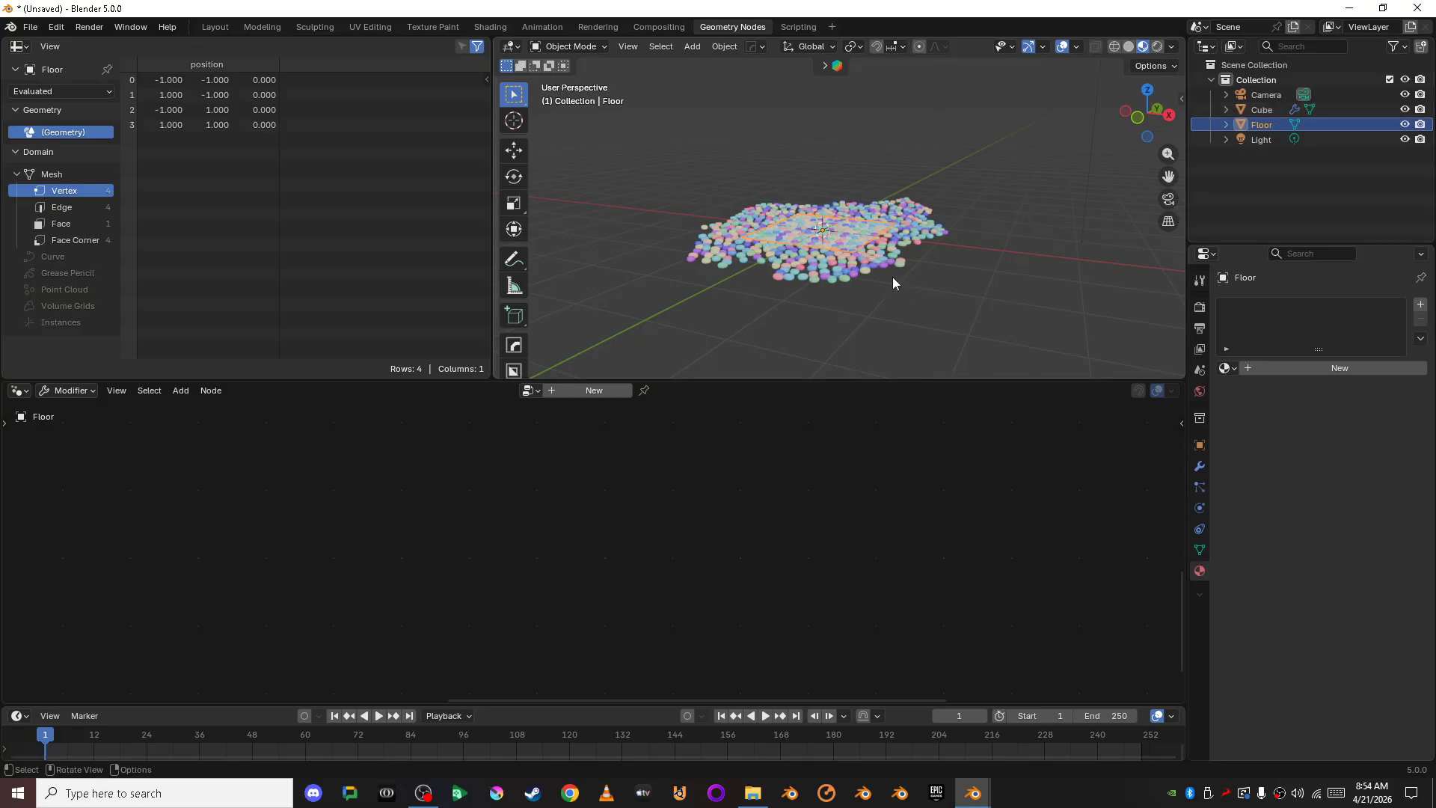
Step: Scale the Floor plane up by about 6.175 and apply its scale
key("s")
left_click(533, 353)
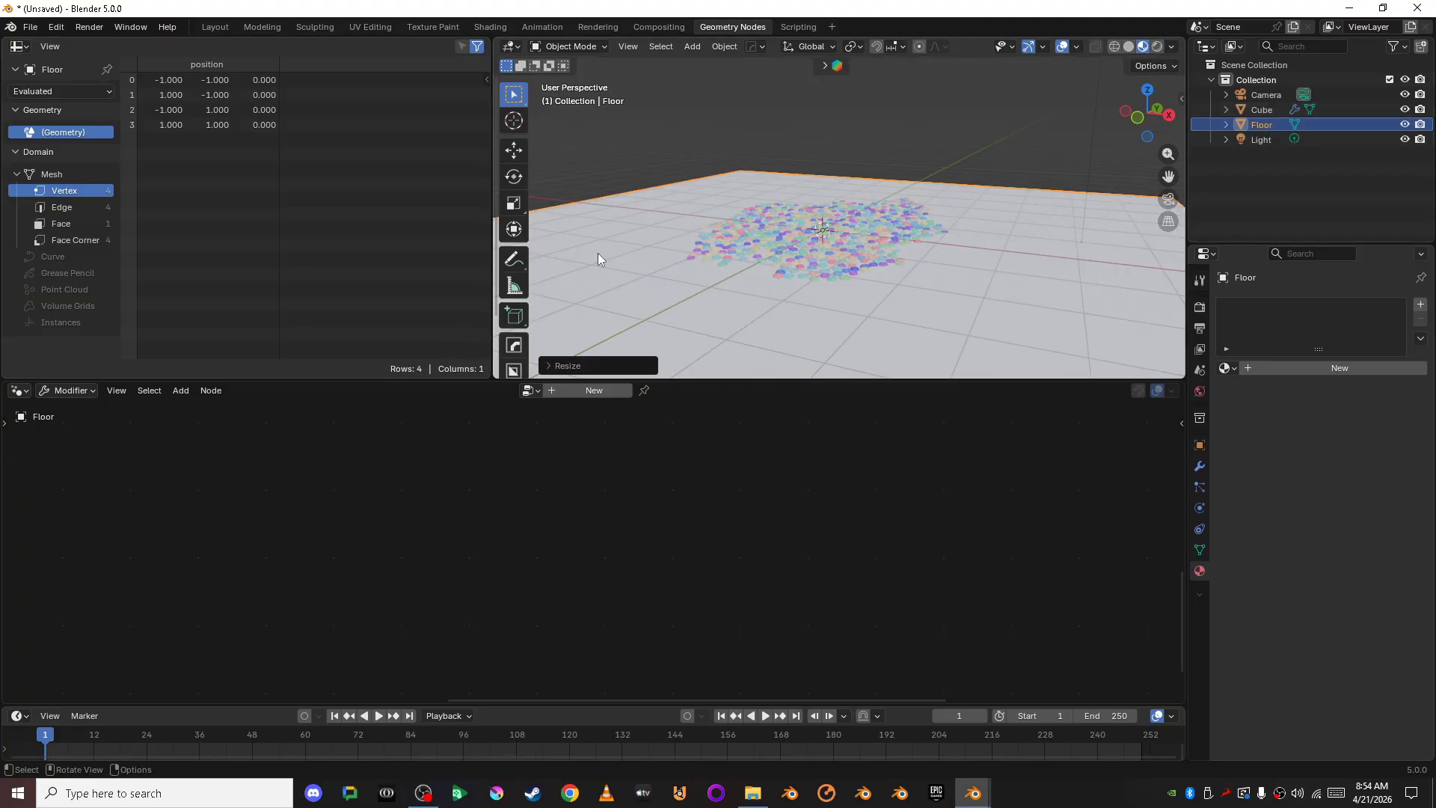
key("ctrl+a")
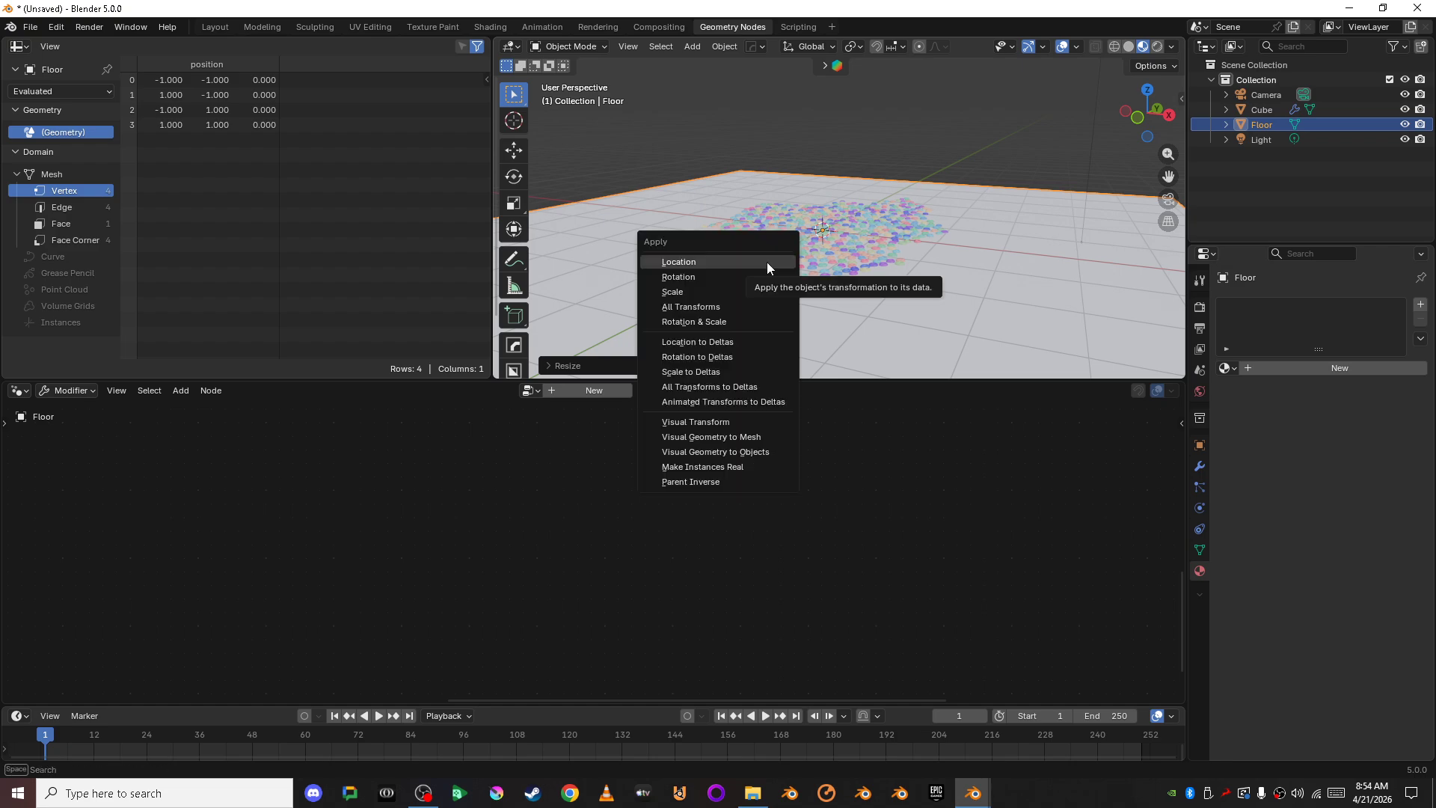
left_click(748, 292)
scroll(748, 290, "down", 3)
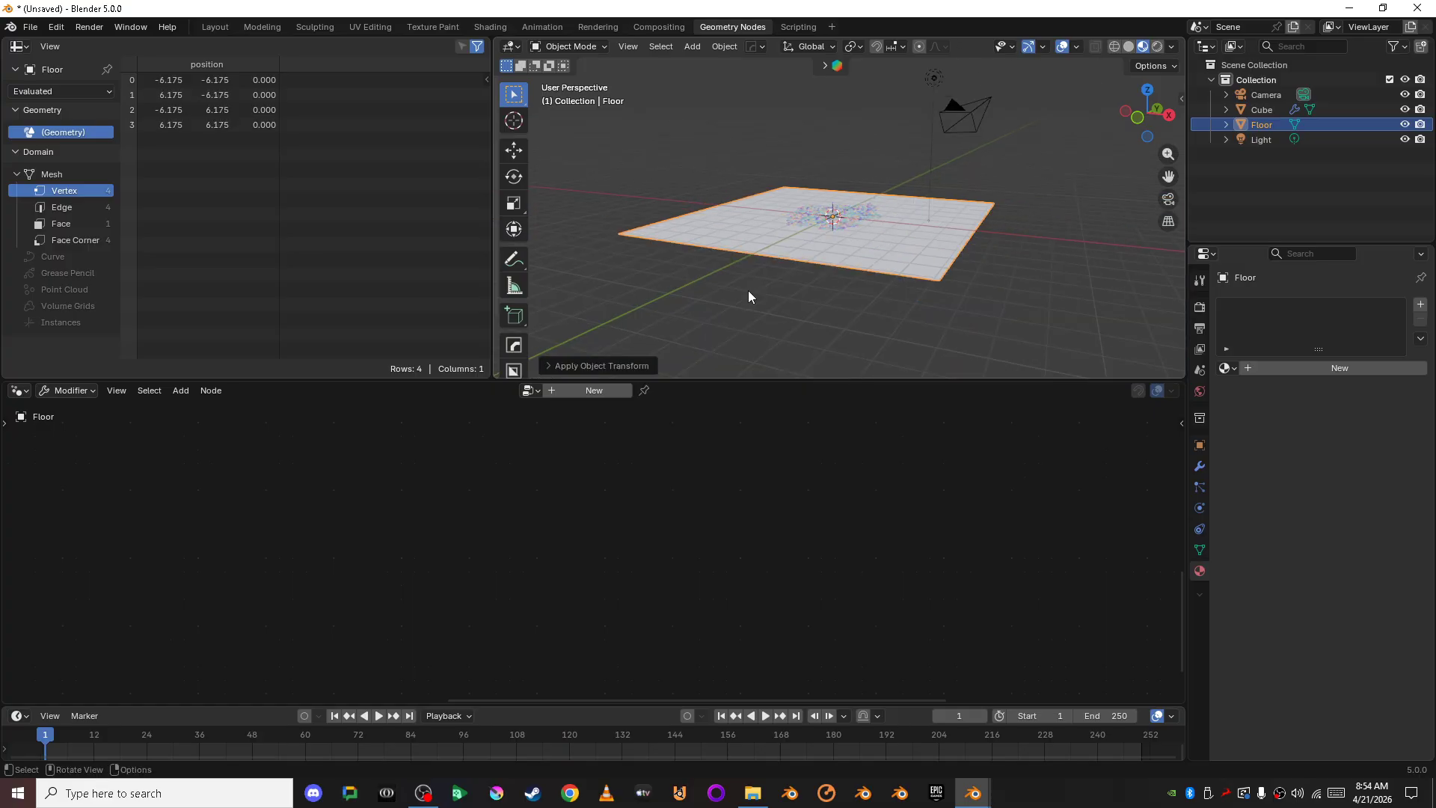
left_click(748, 290)
middle_click_drag(749, 296, 920, 298)
left_click(920, 297)
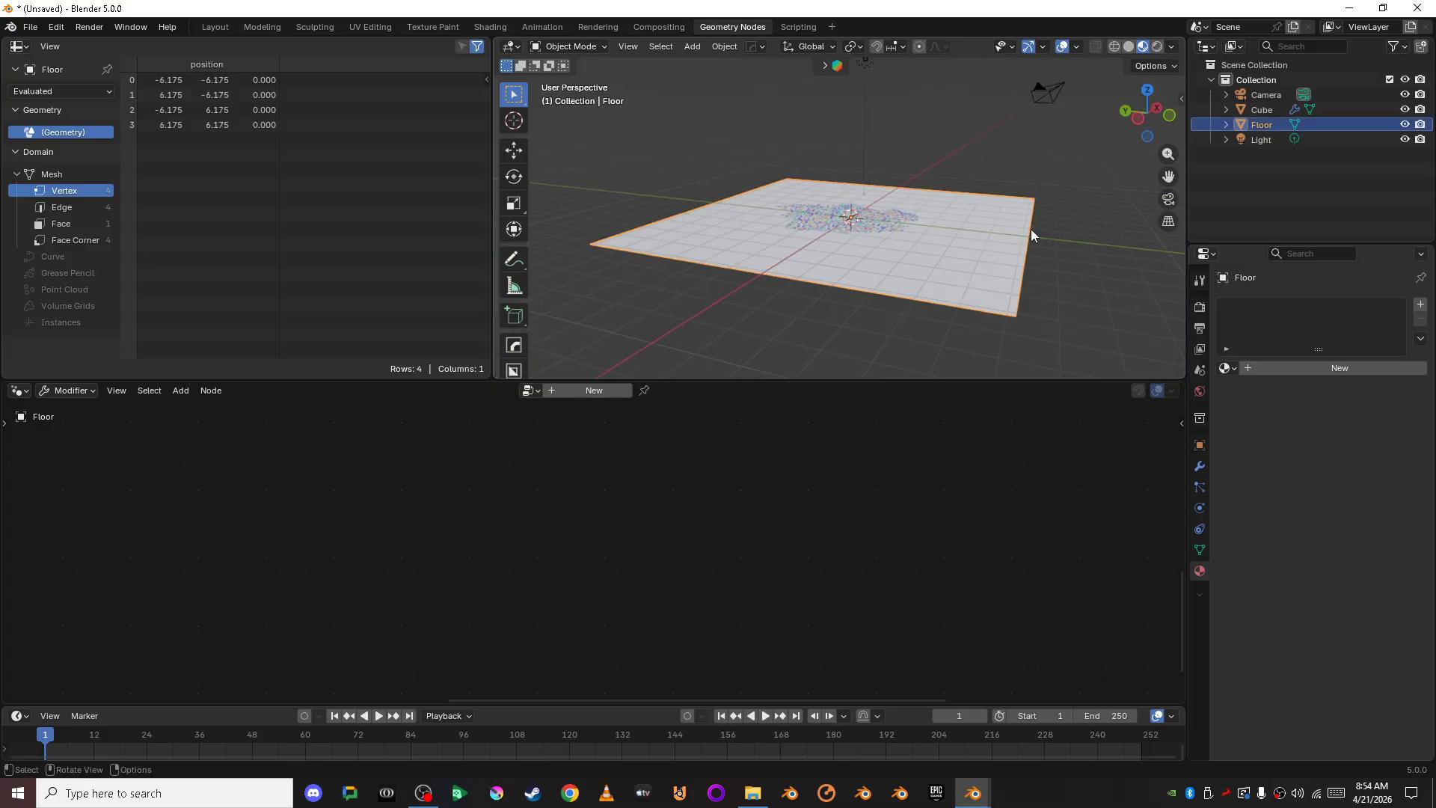
Step: In front orthographic view, move the Cube ring scatter slightly up along Z so the rings rest on the Floor plane
left_click(1171, 116)
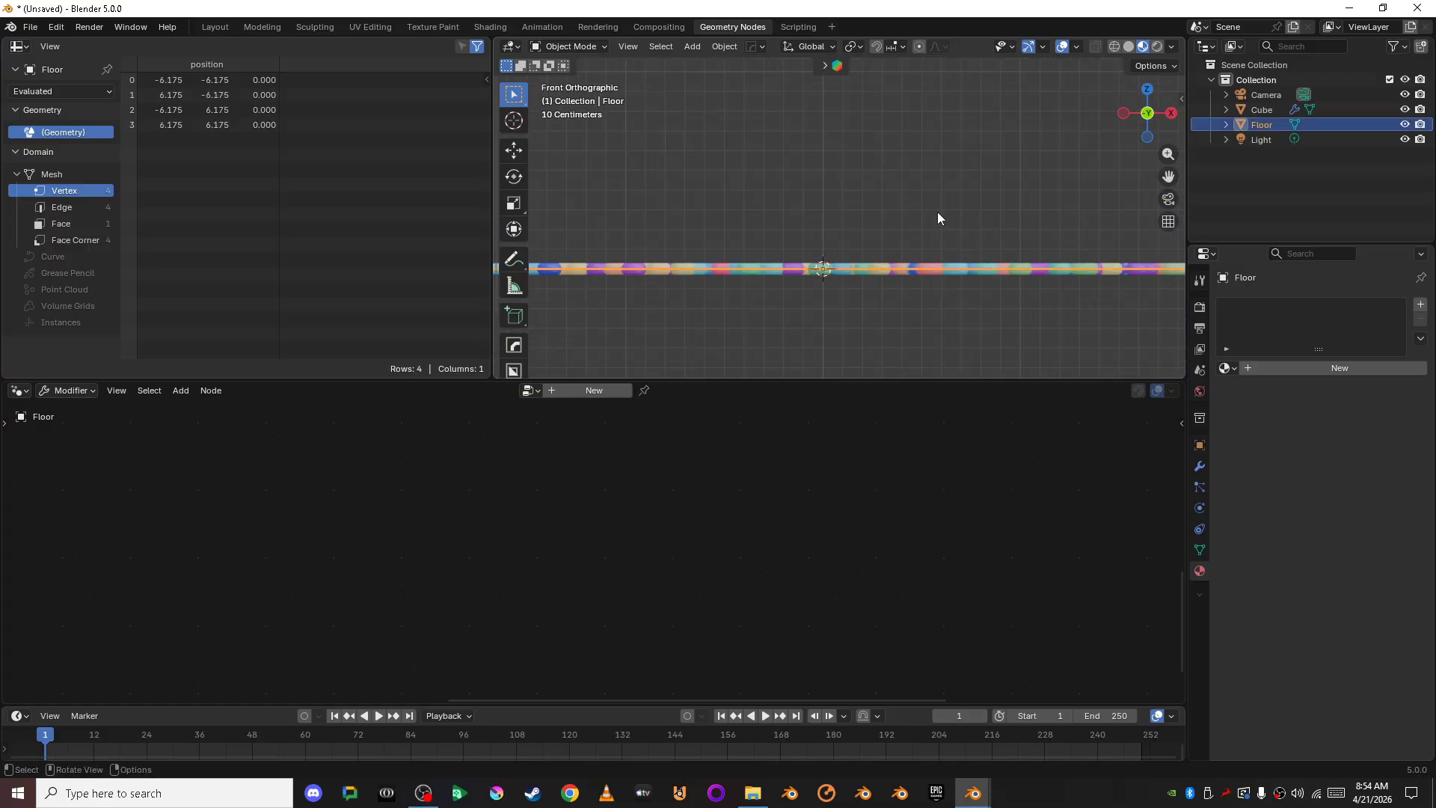
left_click(931, 211)
middle_click_drag(947, 253, 944, 266, "shift")
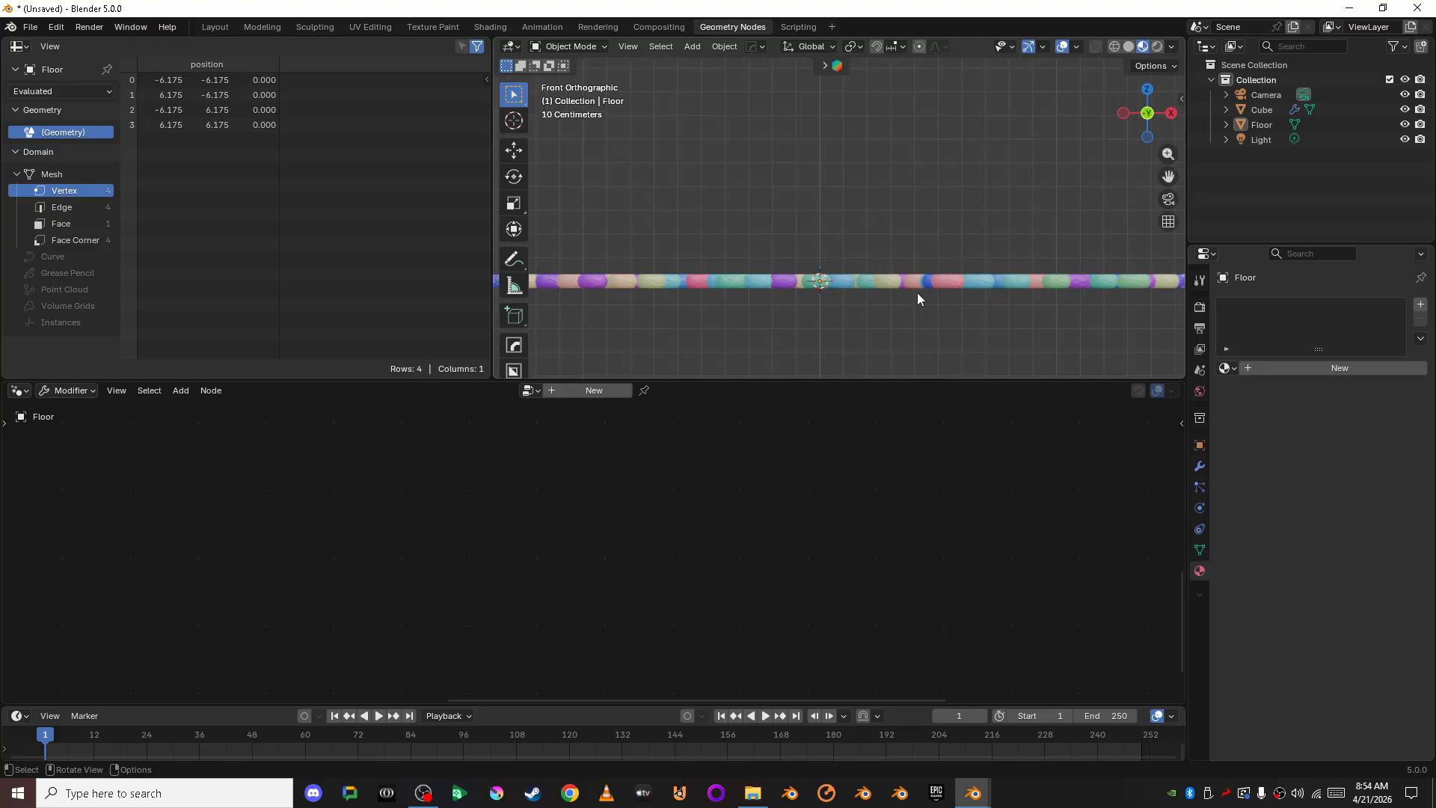
left_click(917, 293)
scroll(877, 188, "down", 5)
scroll(876, 188, "up", 7)
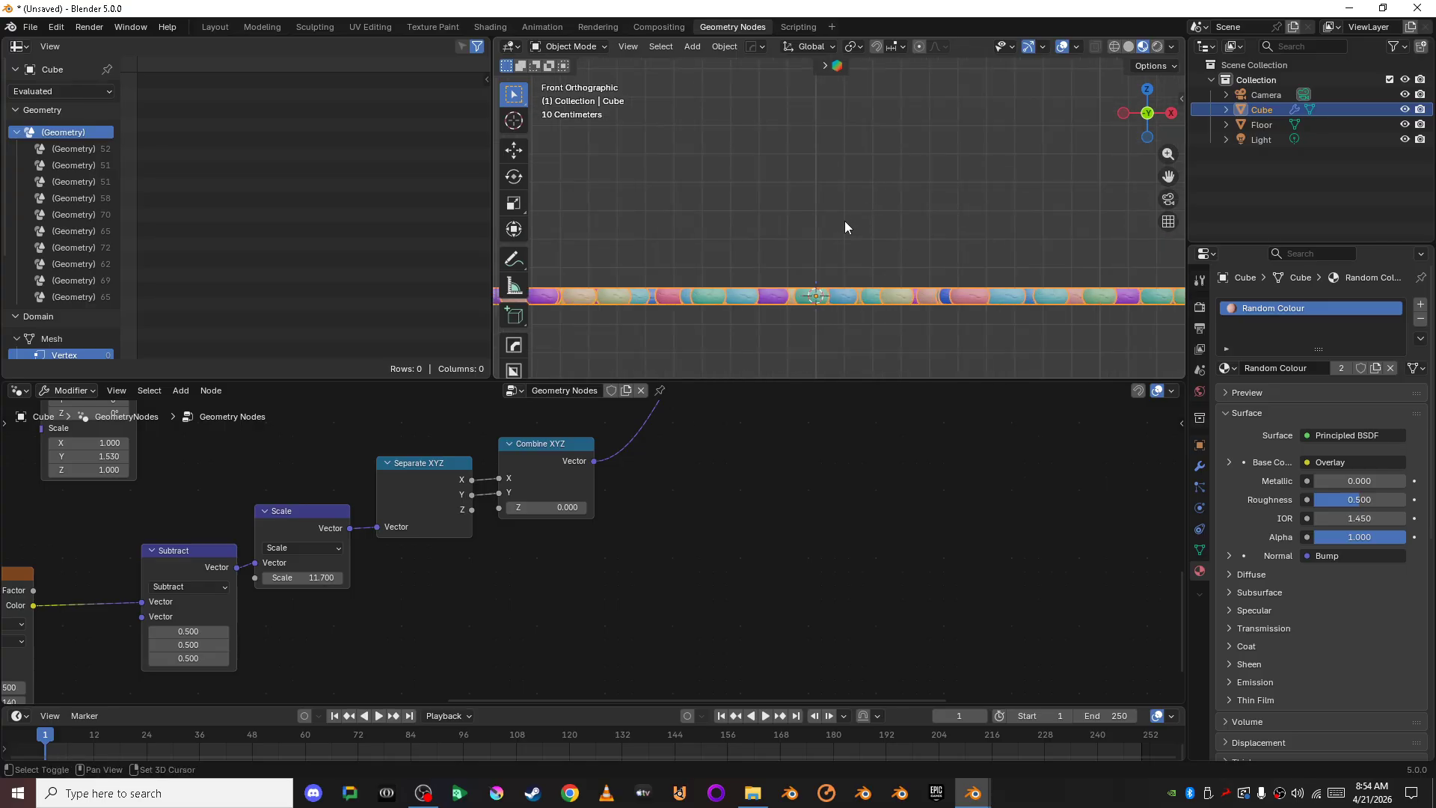
left_click_drag(492, 249, 276, 252)
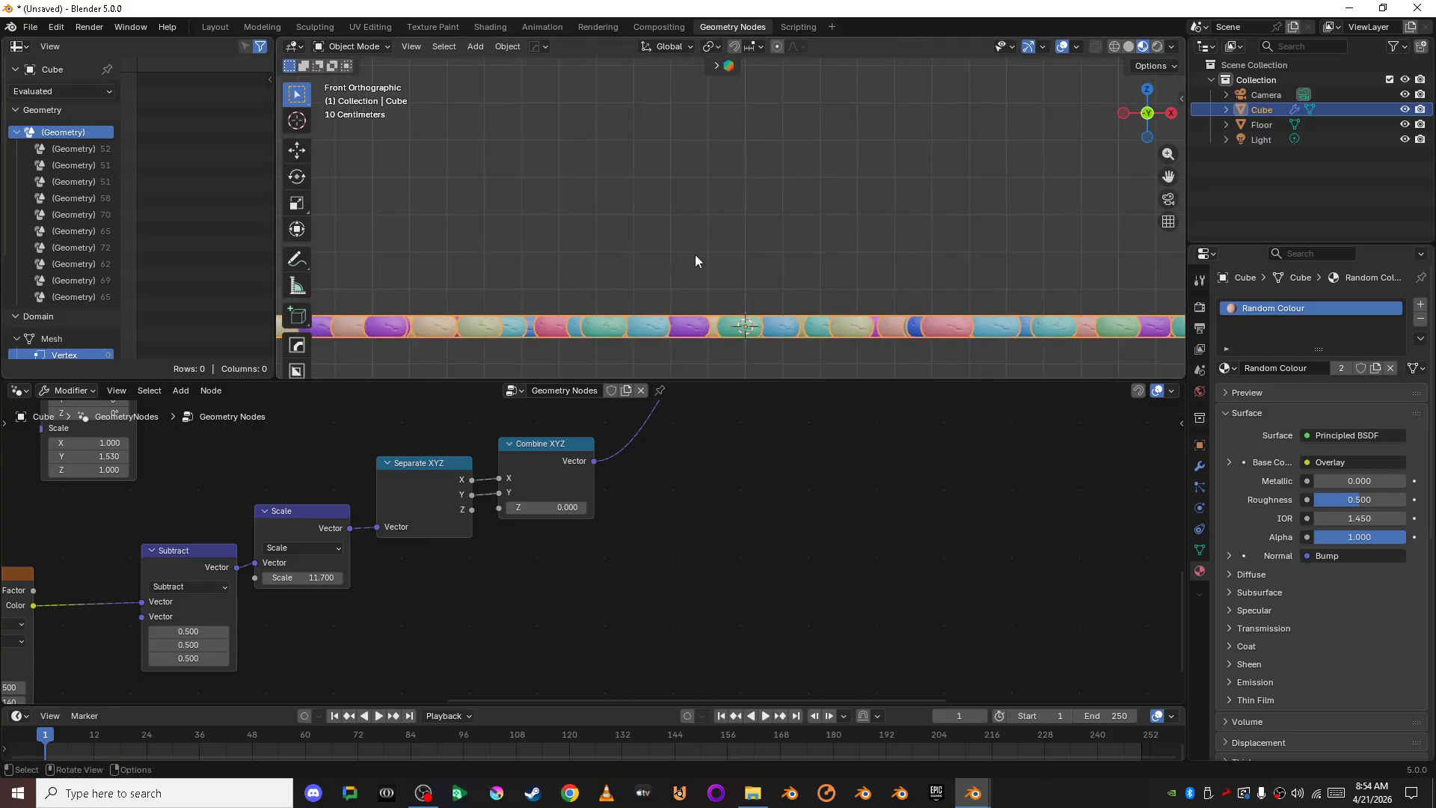
scroll(694, 254, "down", 3)
left_click(297, 149)
scroll(859, 239, "up", 4)
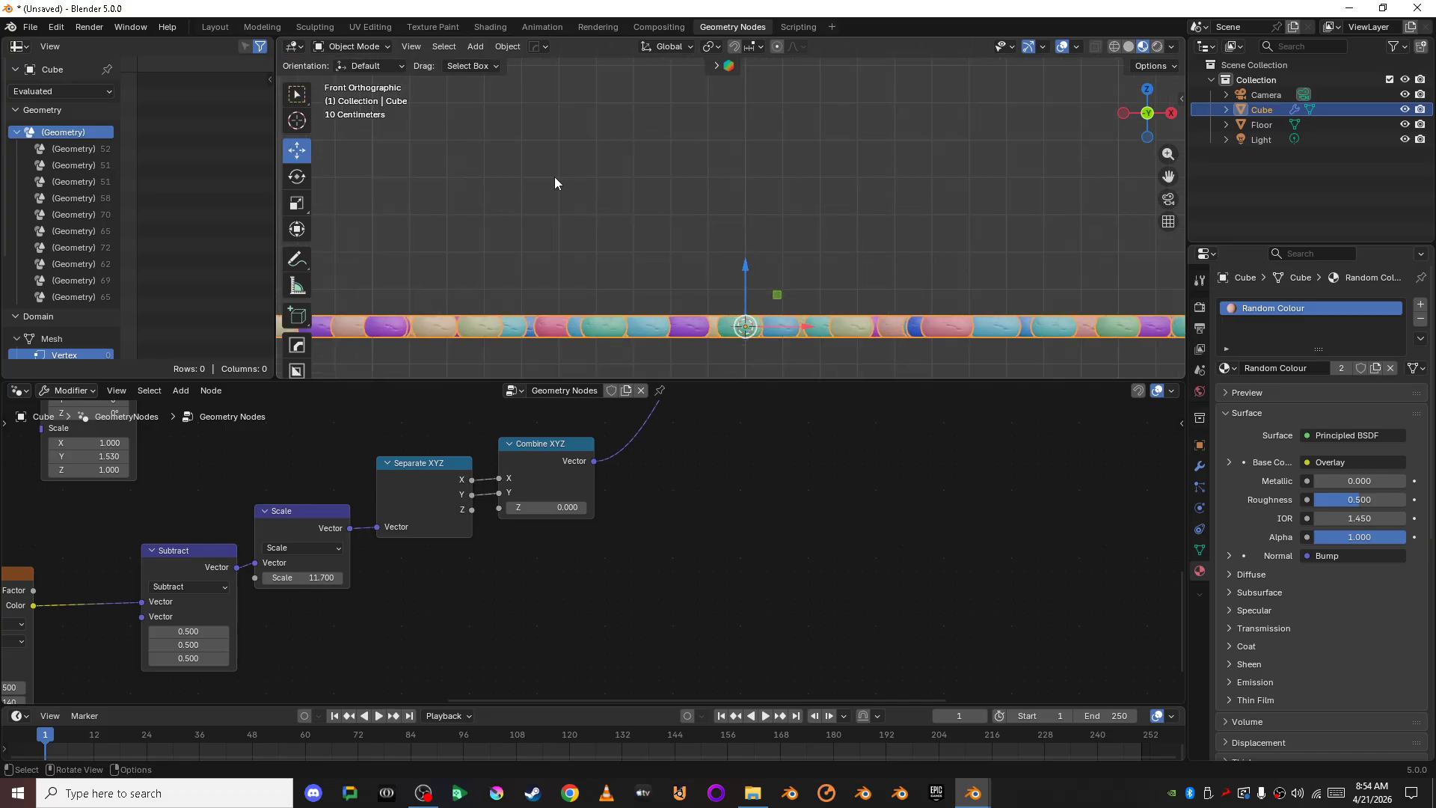
scroll(918, 226, "up", 1)
middle_click_drag(854, 263, 819, 166, "shift")
scroll(819, 222, "up", 3)
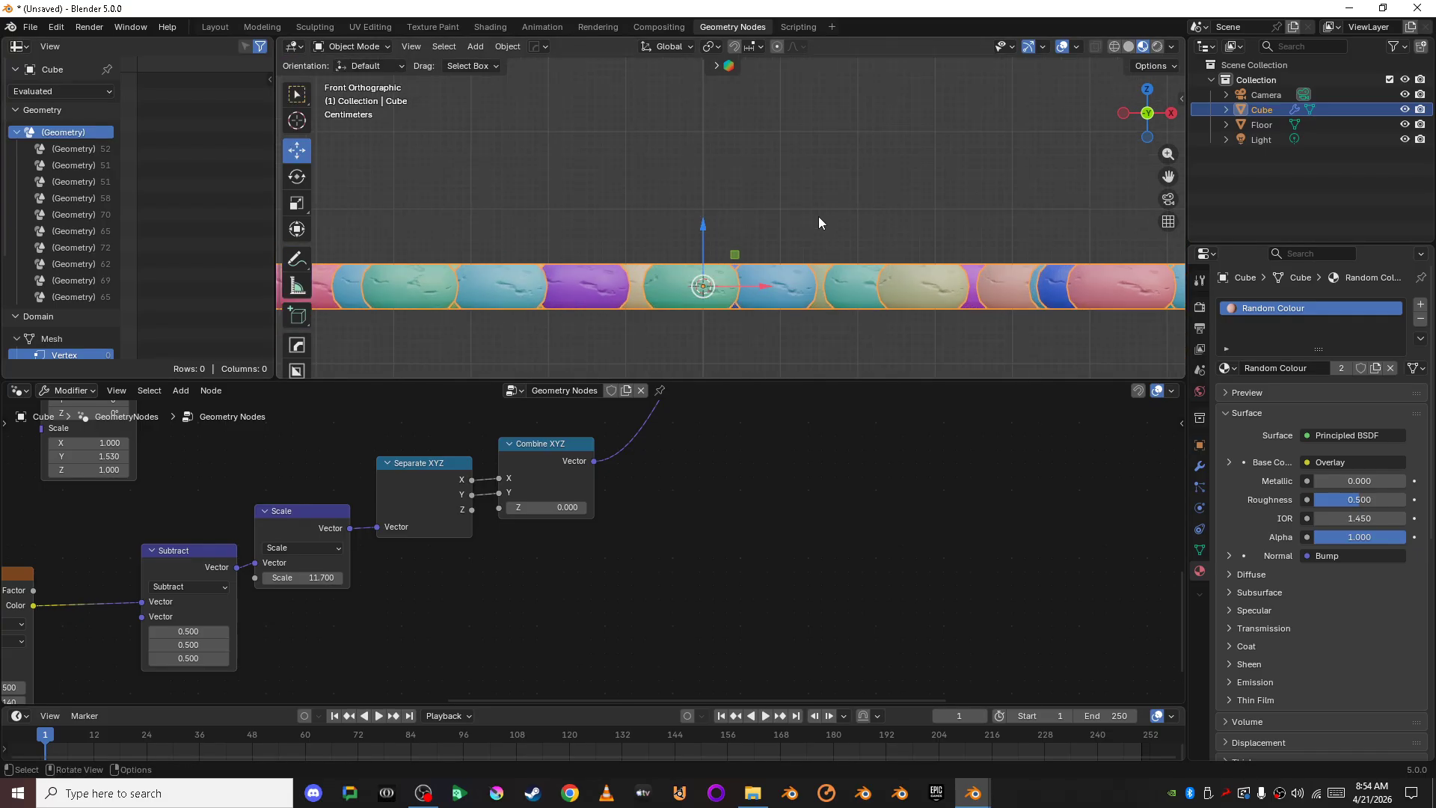
mouse_move(704, 223)
left_mouse_down()
mouse_move(705, 186)
mouse_move(706, 201)
left_mouse_up()
middle_click_drag(784, 147, 695, 319)
scroll(817, 266, "down", 6)
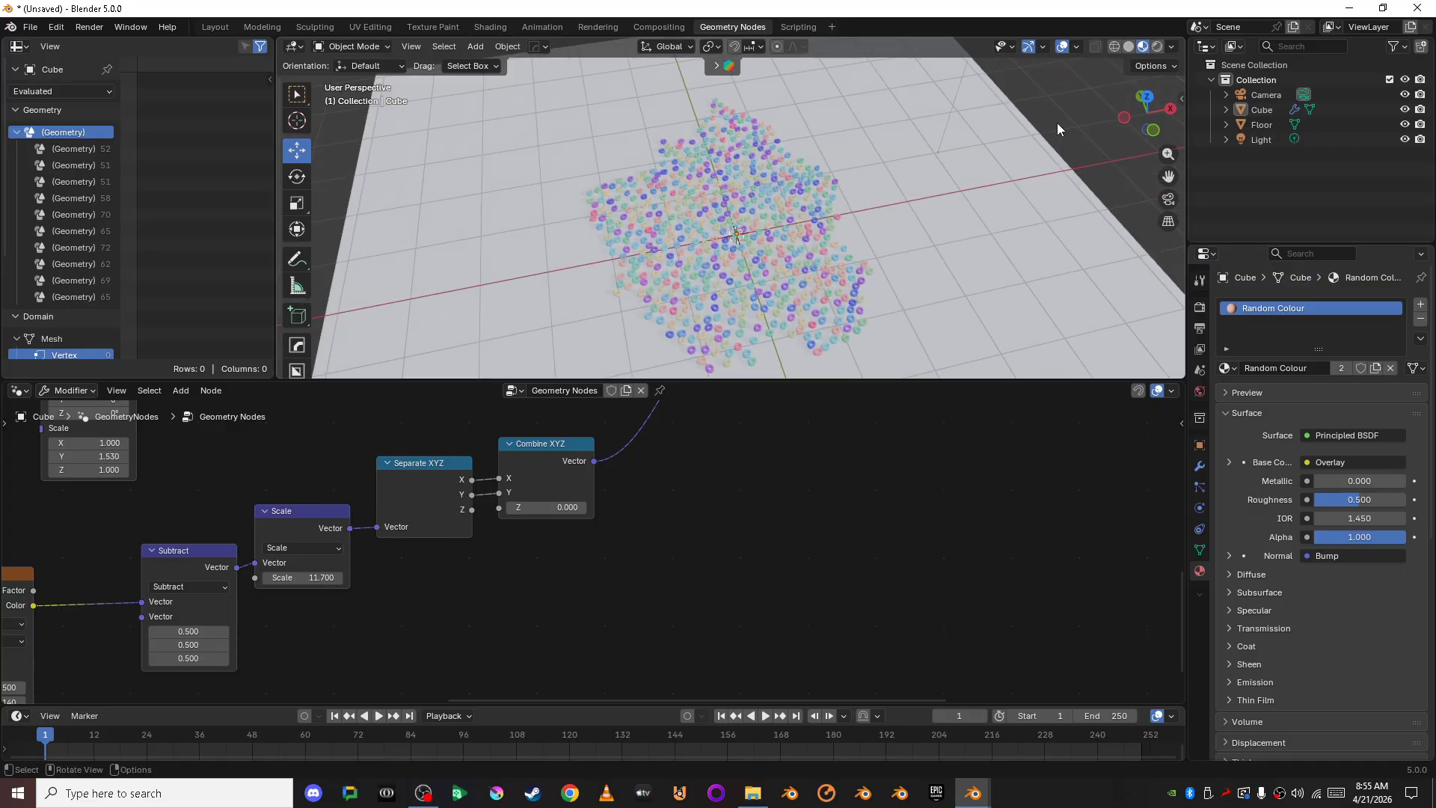
Step: Select the Floor plane, replace the timeline with an Asset Browser, and enlarge that area
middle_click_drag(1057, 123, 891, 271)
scroll(891, 271, "down", 2)
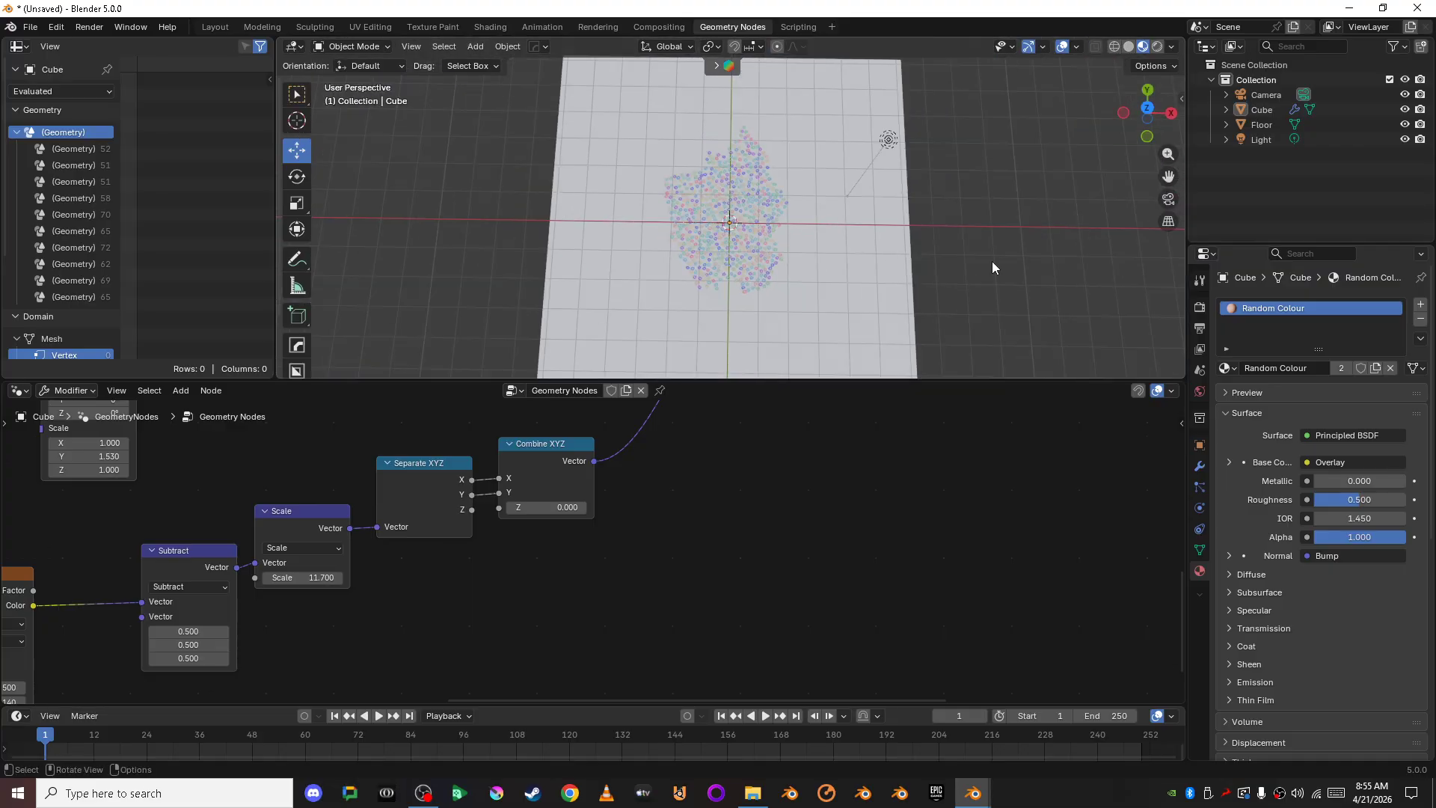
left_click(853, 281)
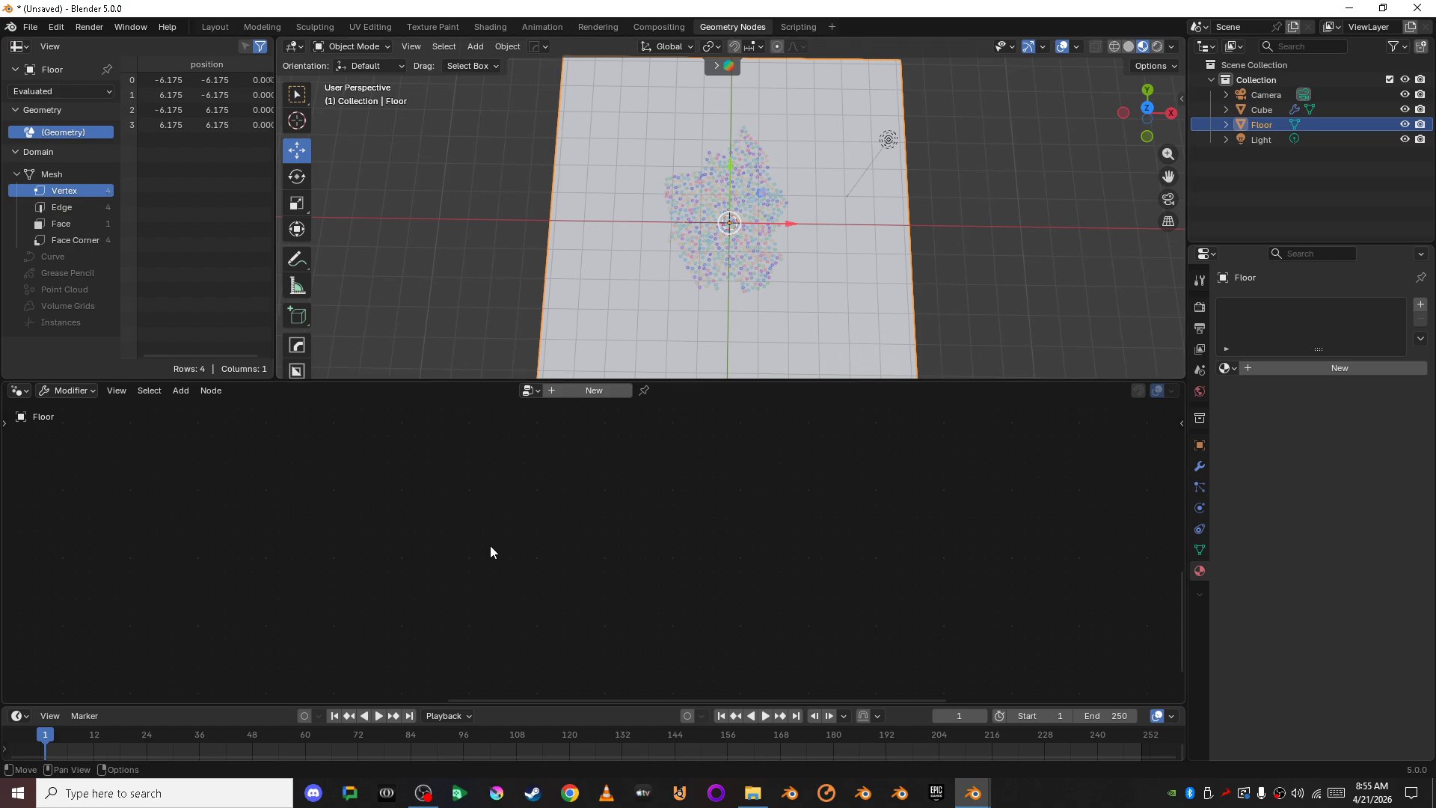
left_click_drag(145, 707, 82, 585)
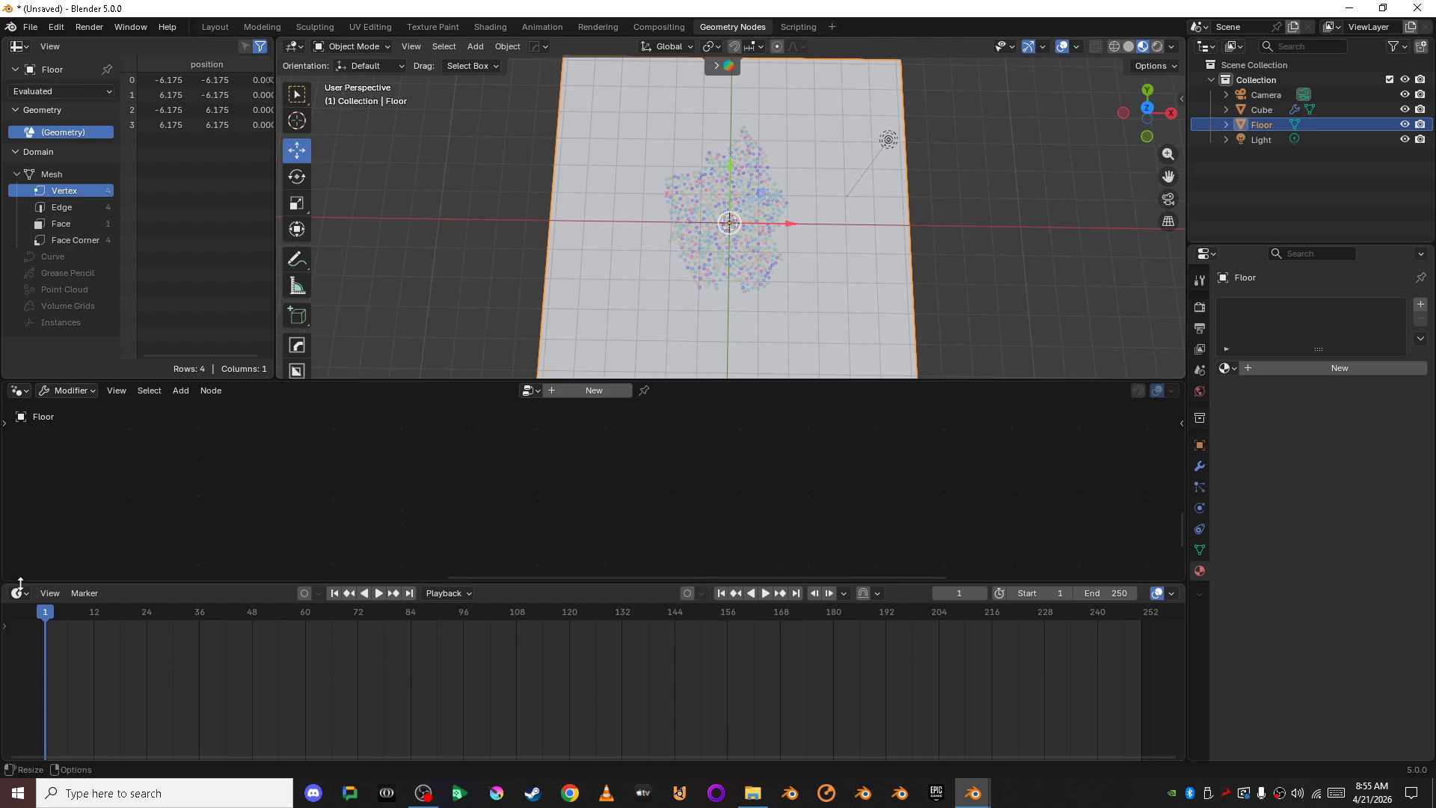
left_click(18, 594)
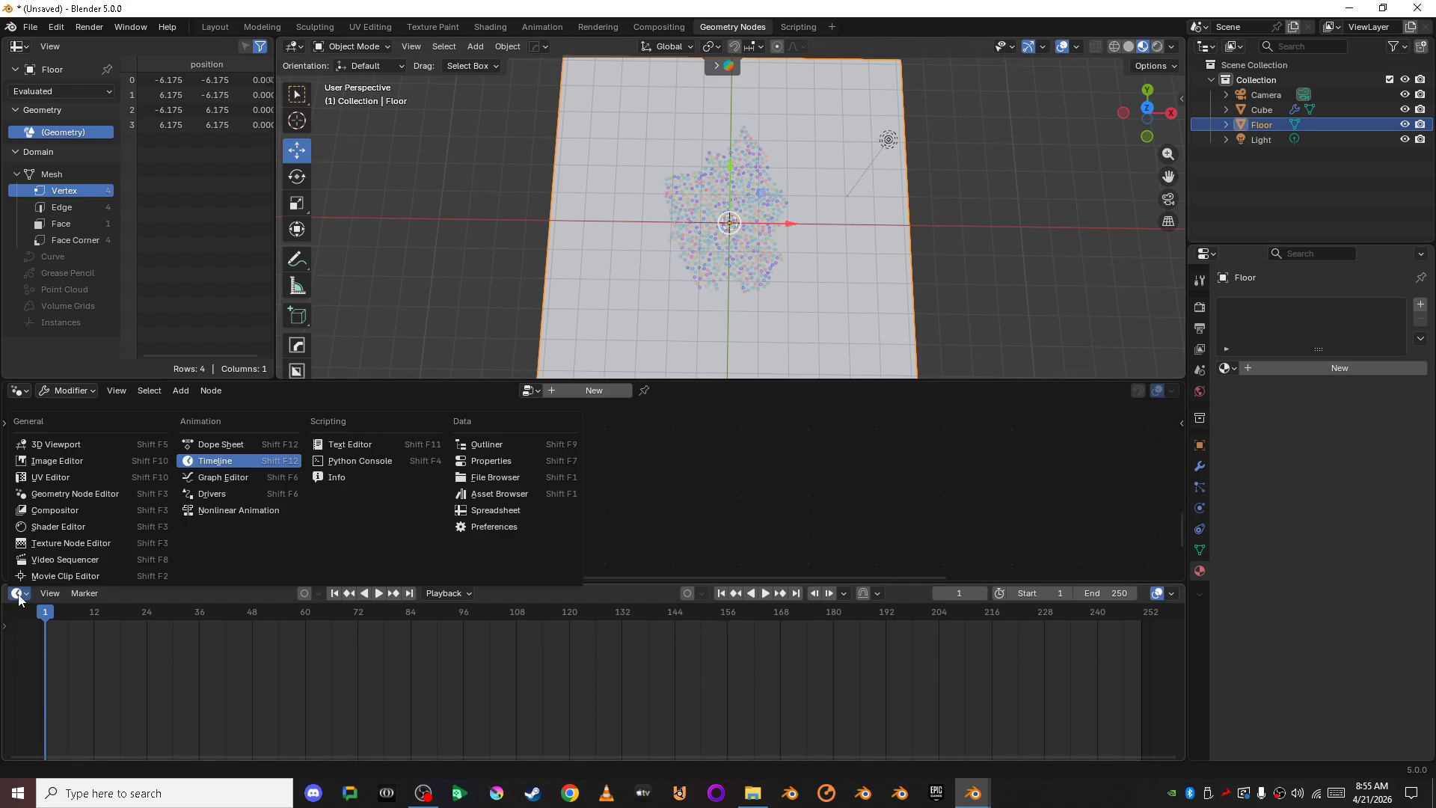
left_click(498, 495)
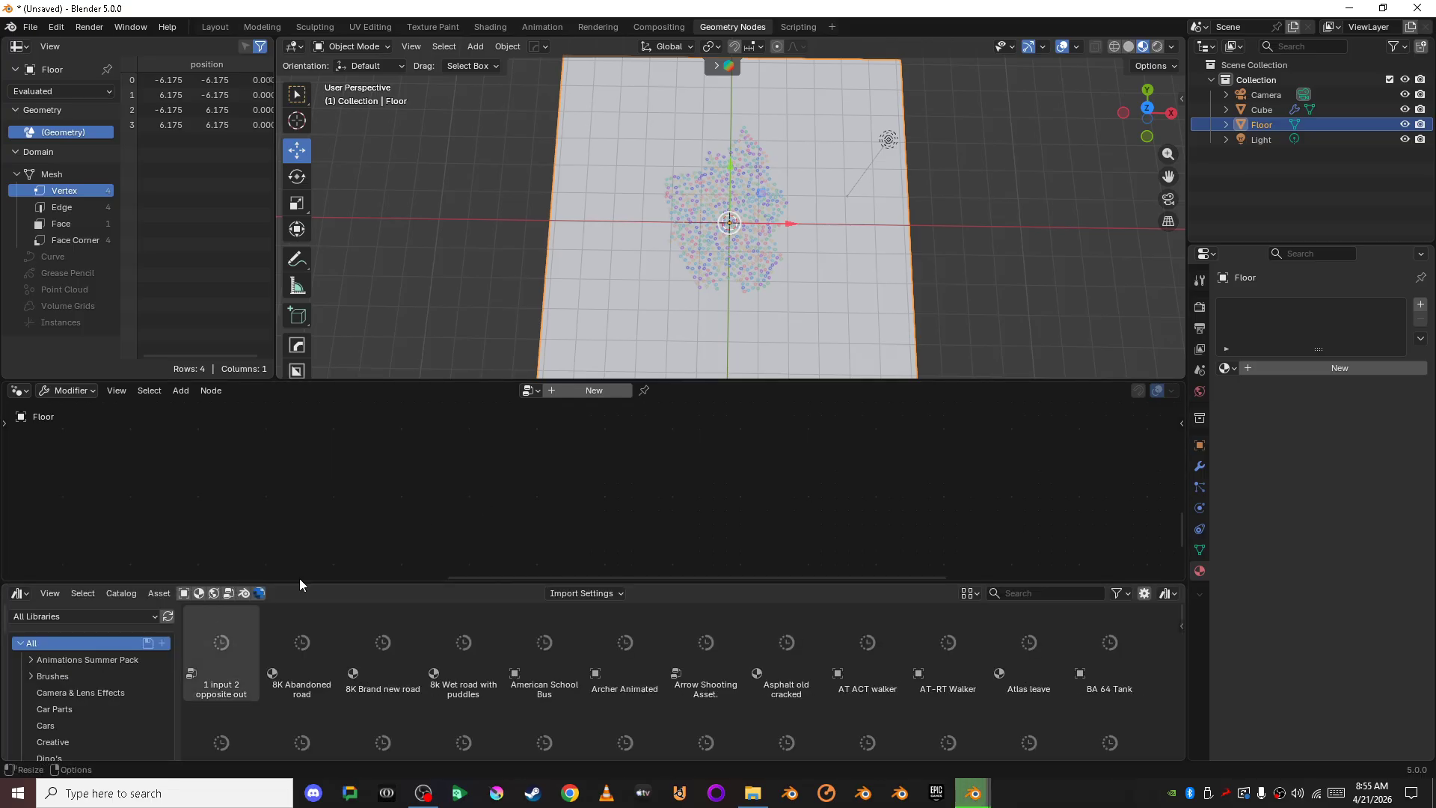
left_click_drag(297, 580, 297, 466)
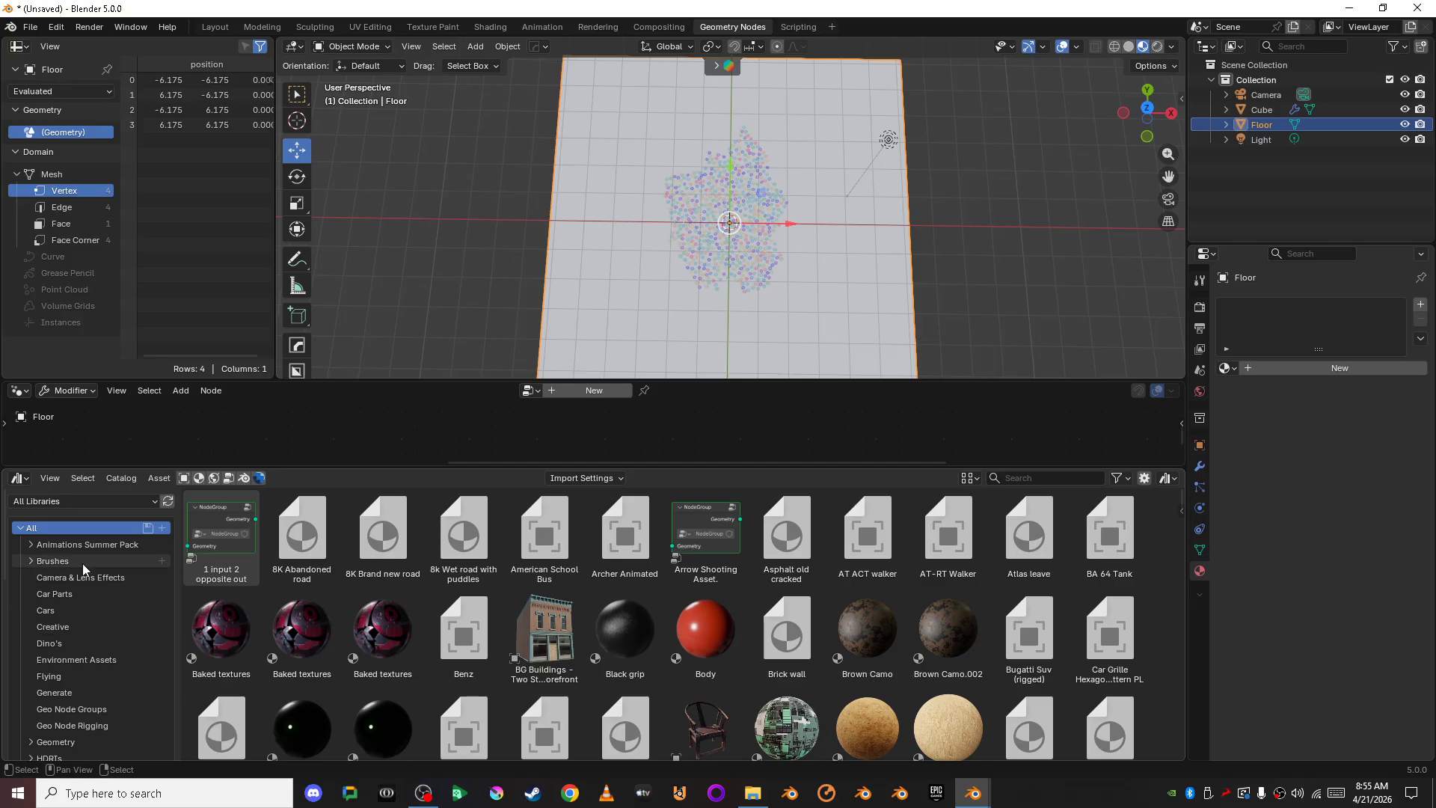
Step: Search the Materials catalog of the True-Assets (Online Assets) library for "Carpet"
left_click(100, 501)
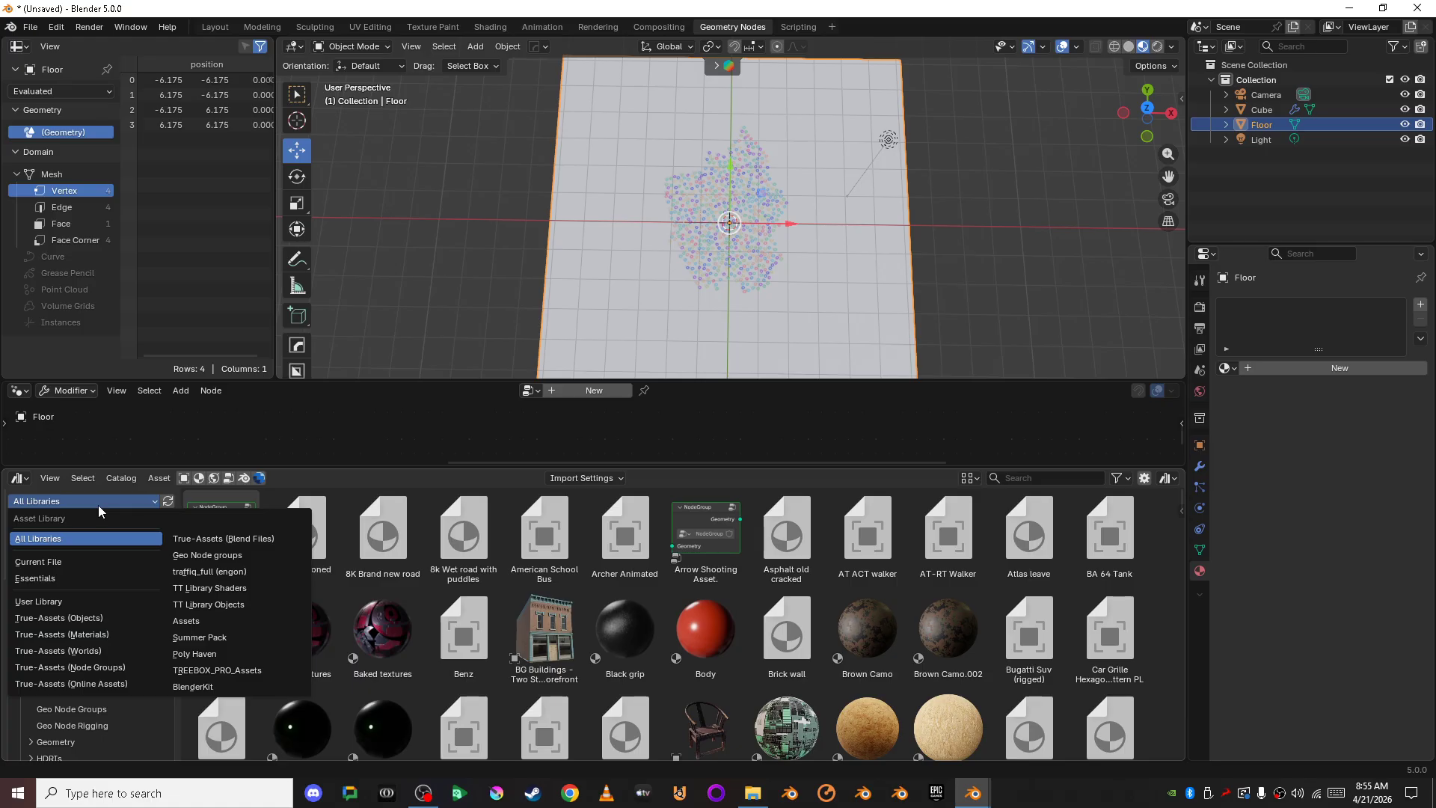
left_click(122, 683)
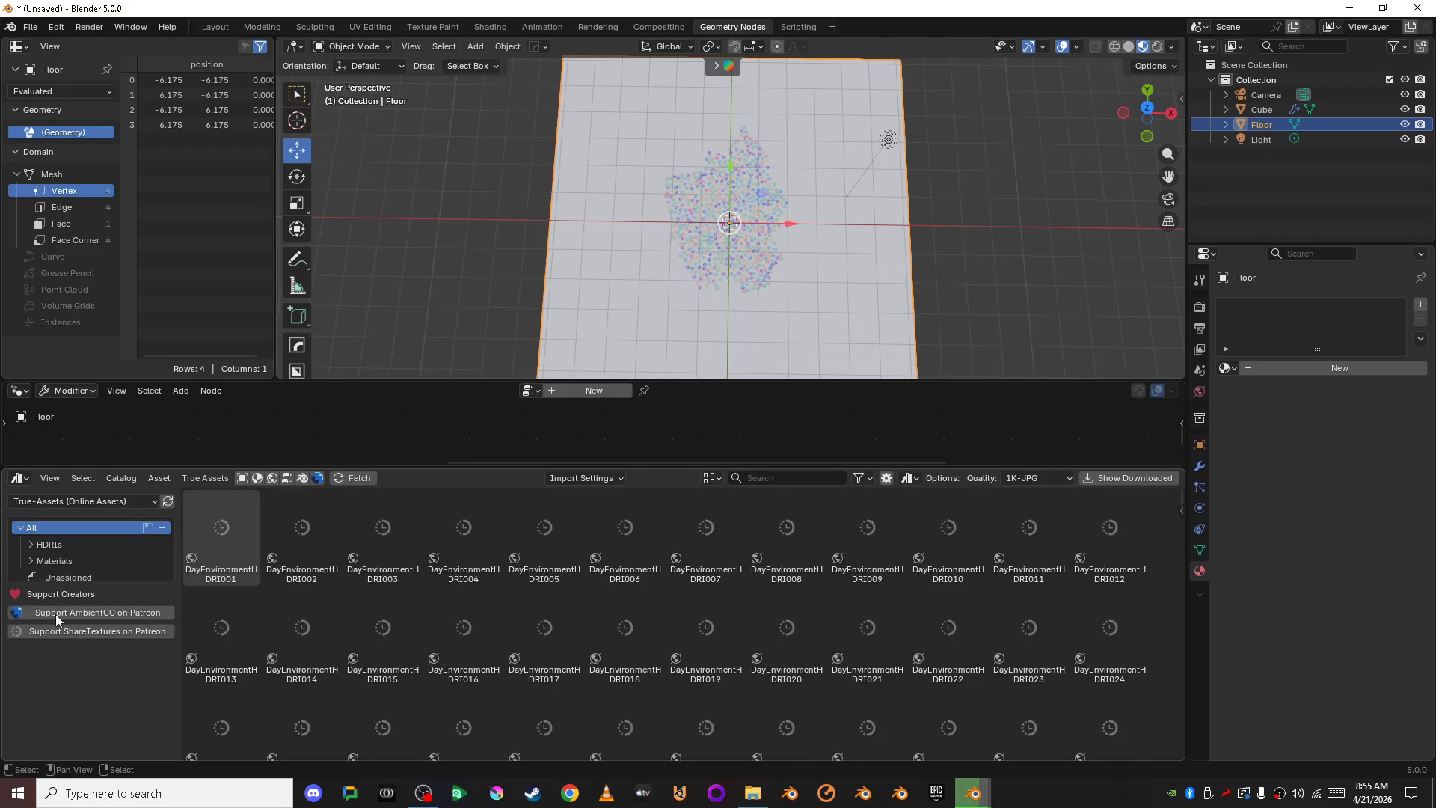
left_click(61, 565)
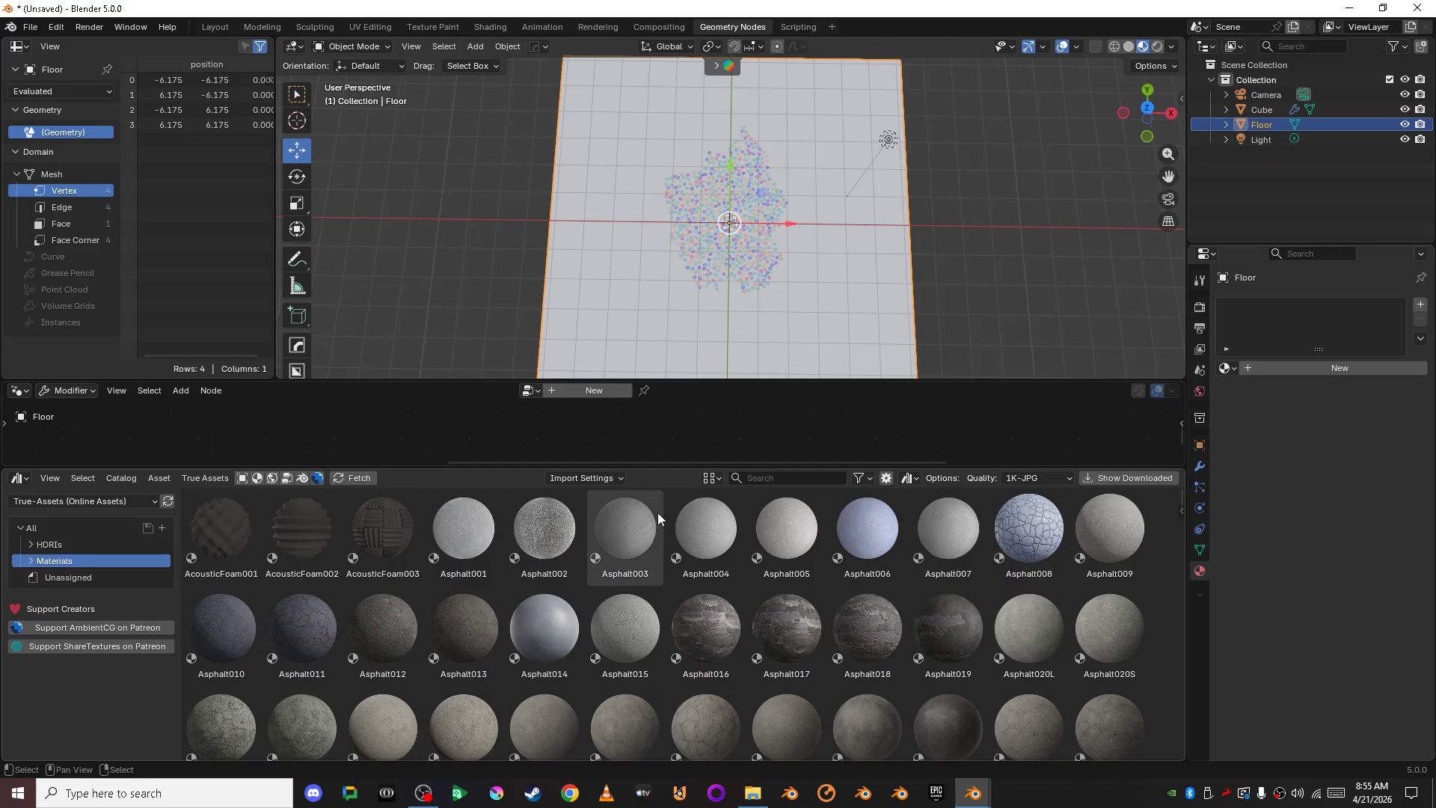
left_click(777, 479)
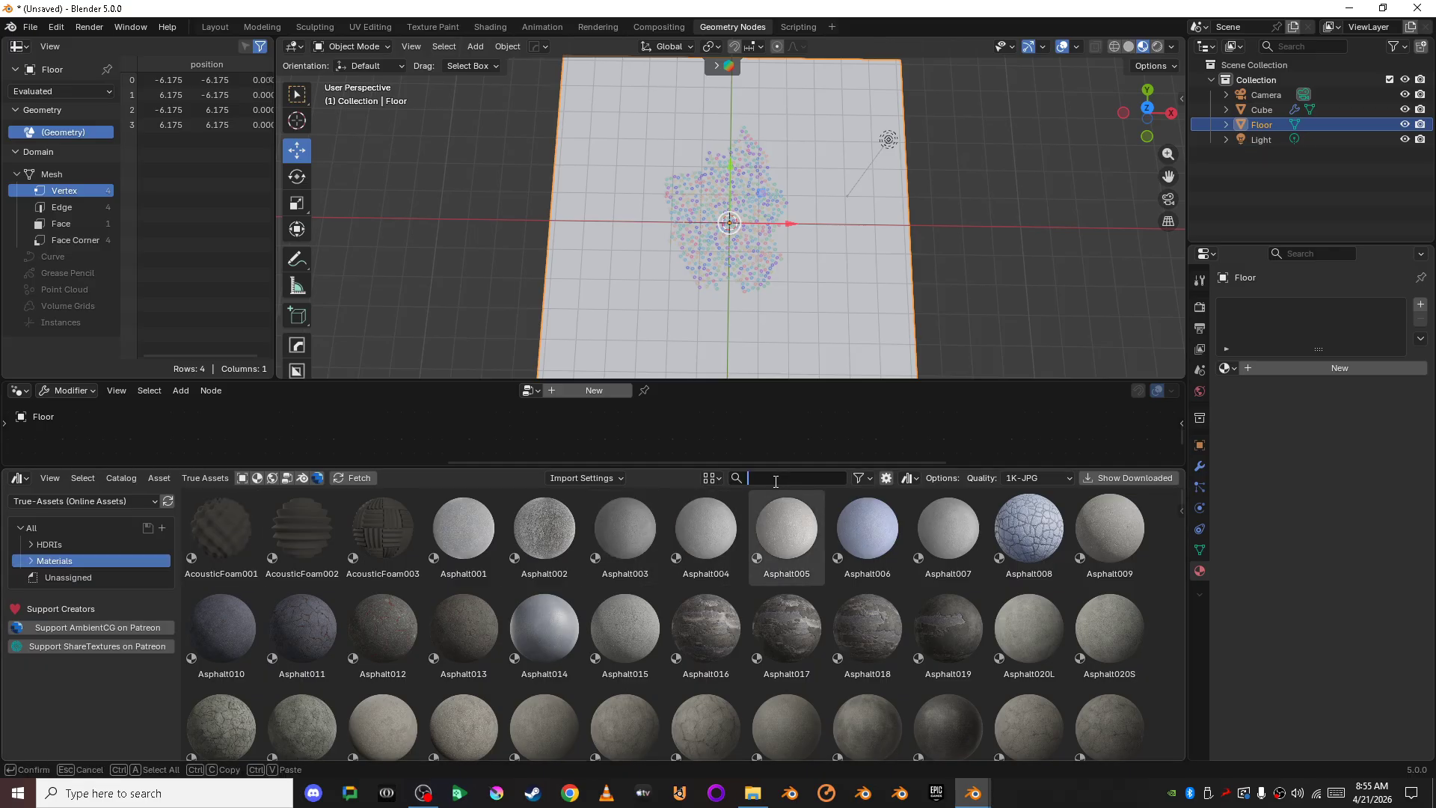
type("Ca")
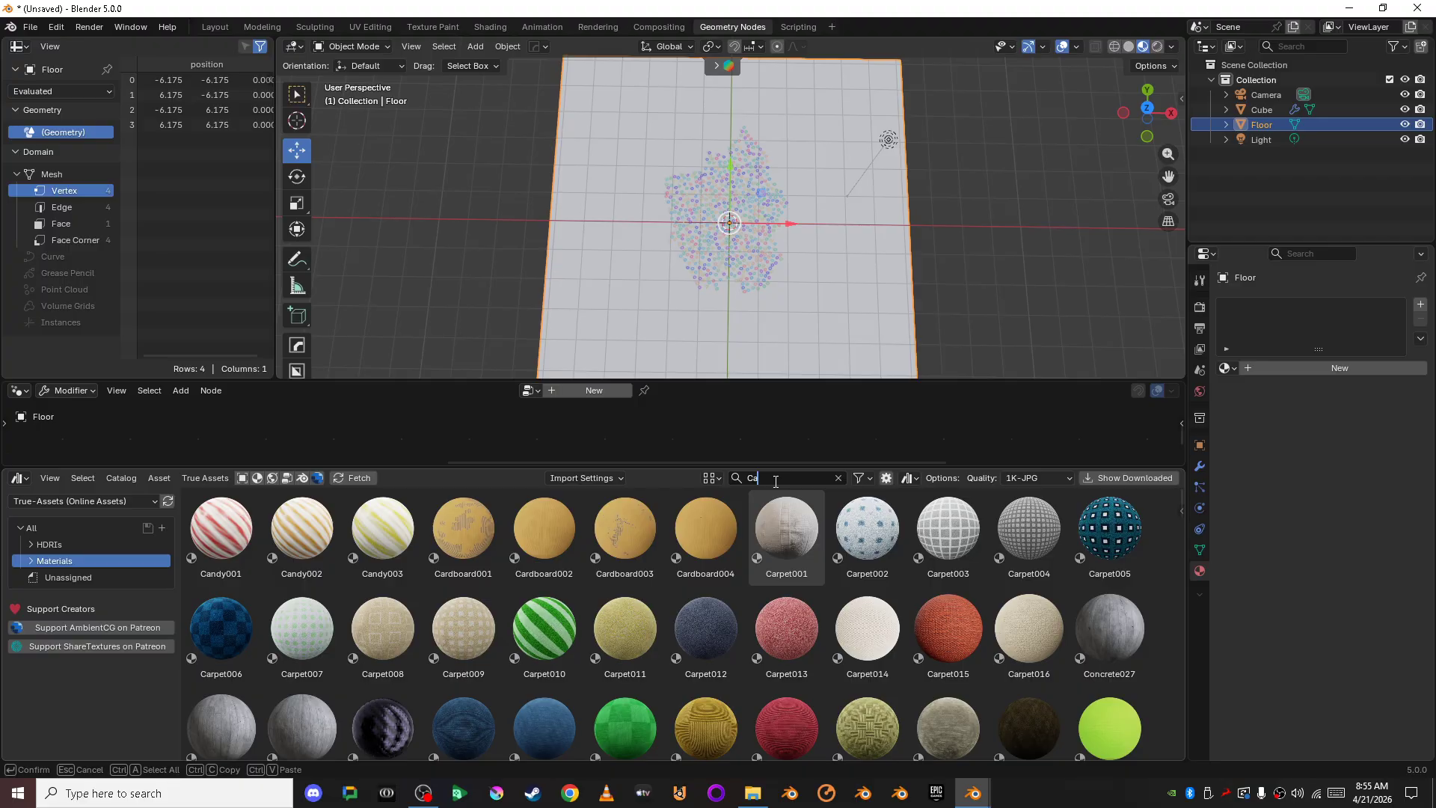
type("rpet")
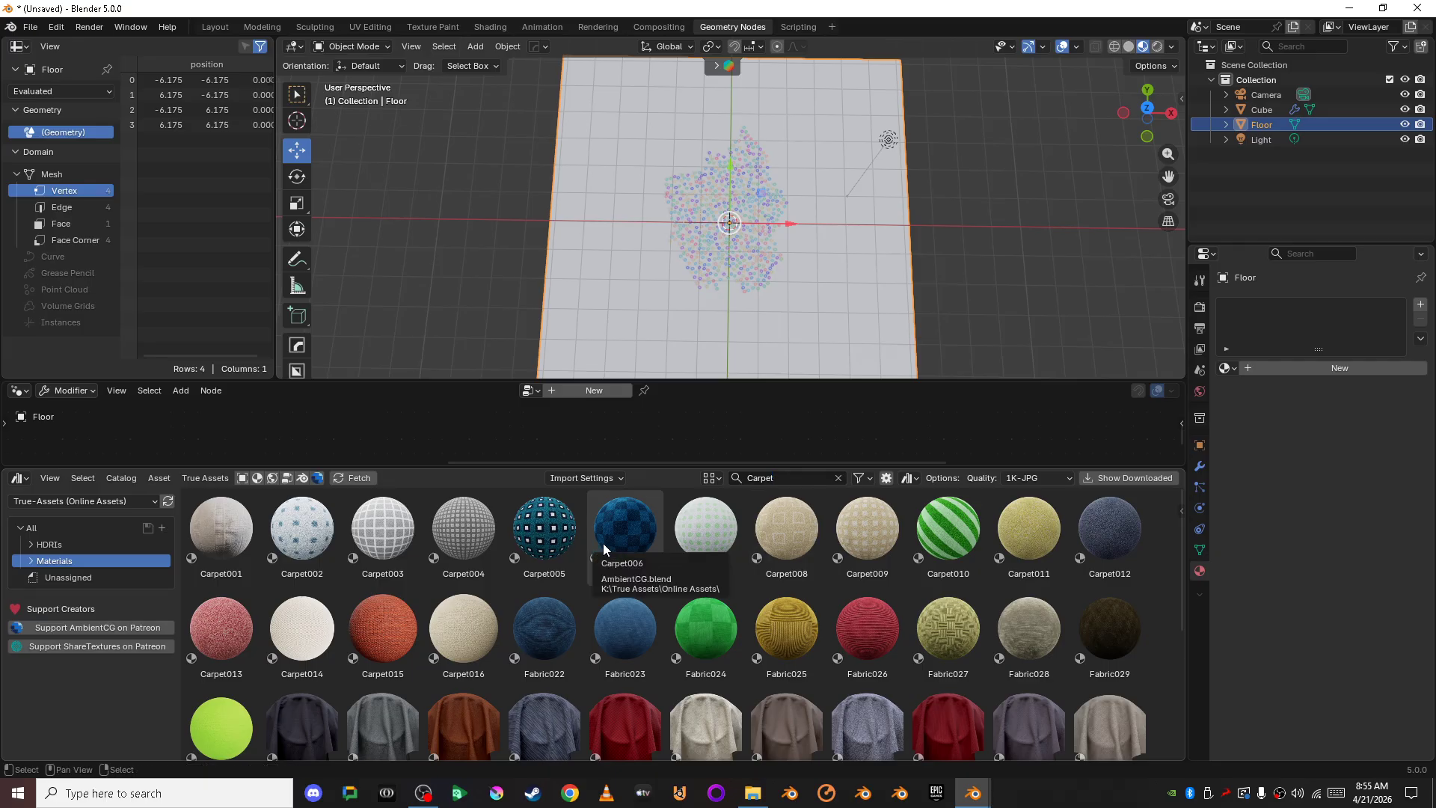
Step: Apply the Carpet006 material from the asset library to the Floor plane, then deselect the plane
left_click(573, 537)
left_click(599, 537)
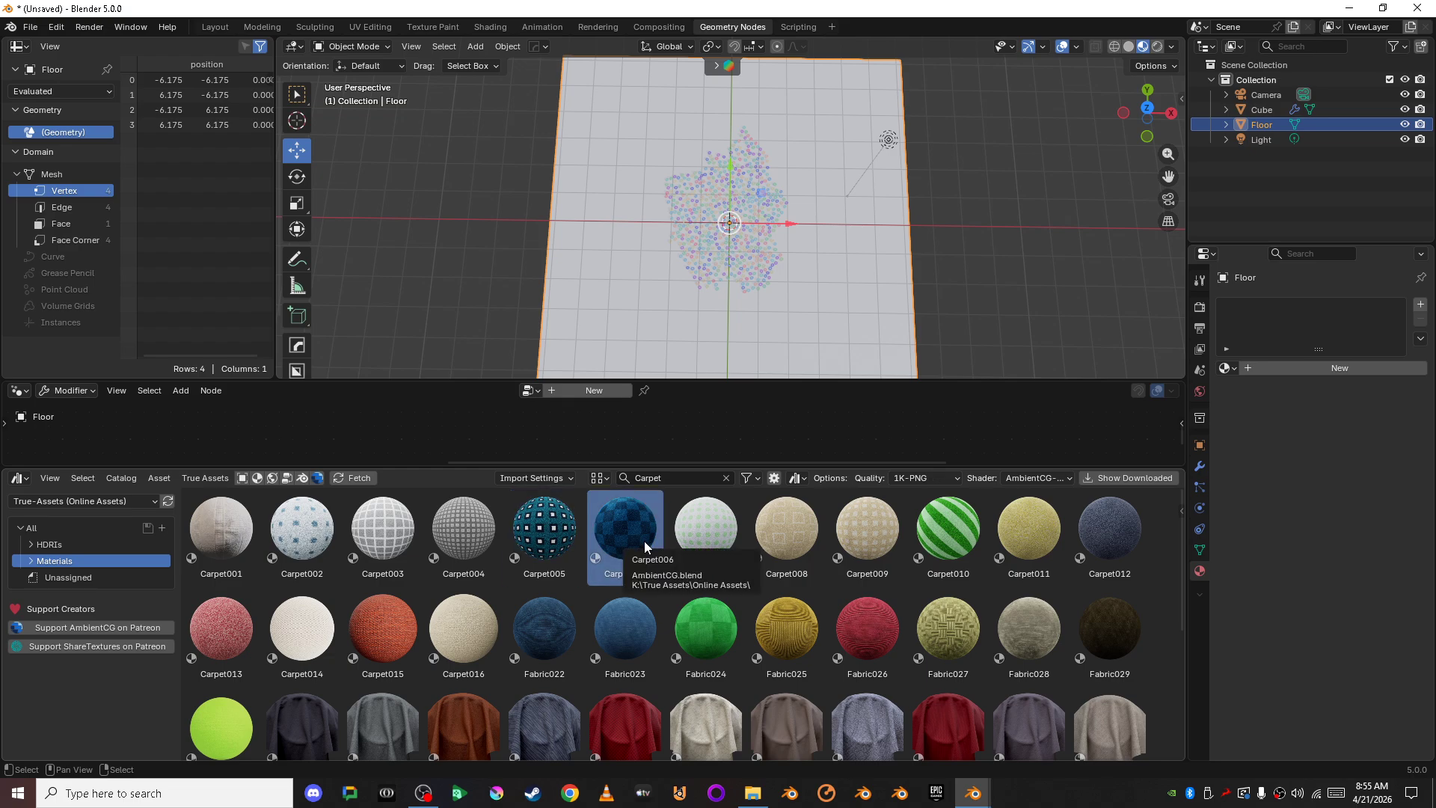
left_click(719, 550)
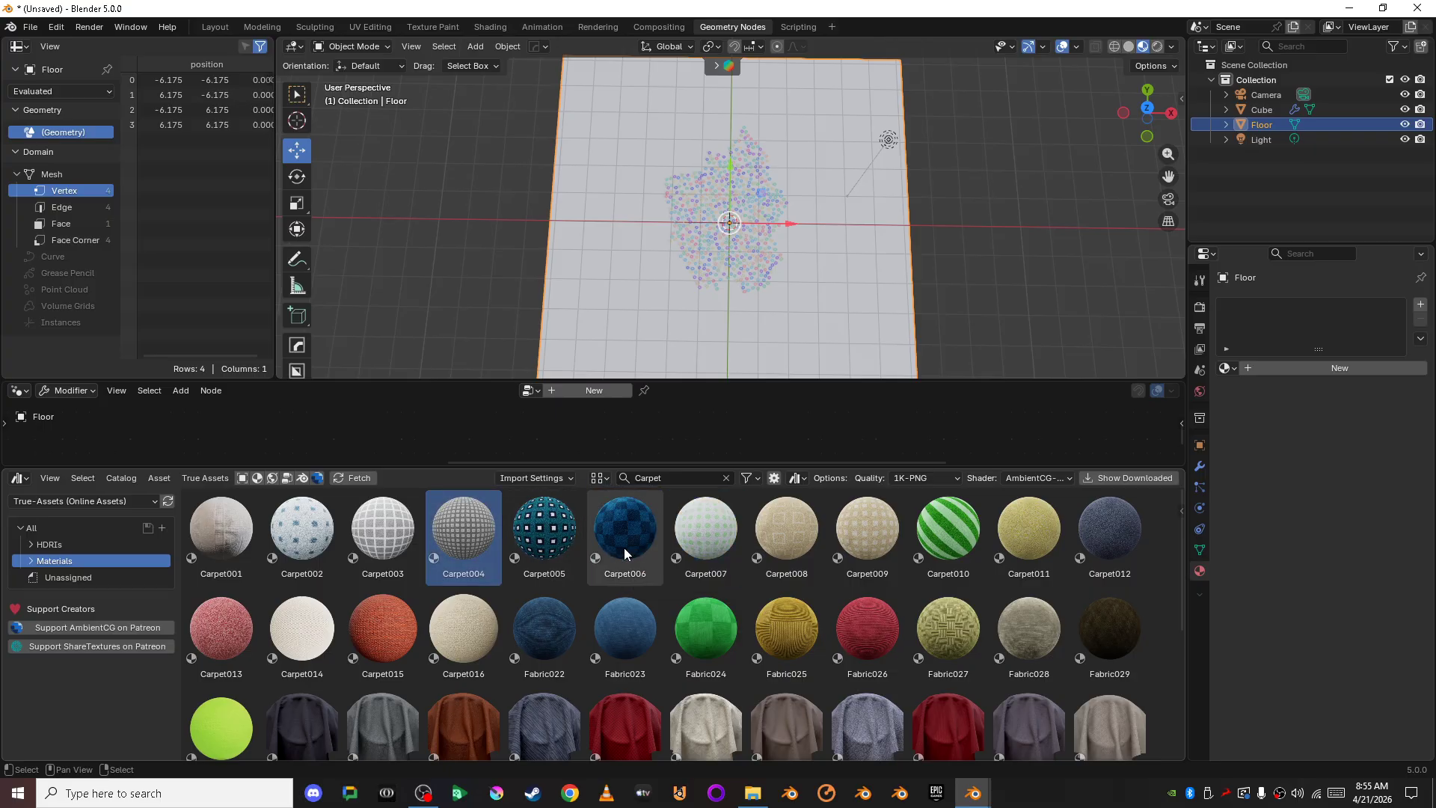
left_click_drag(624, 547, 868, 296)
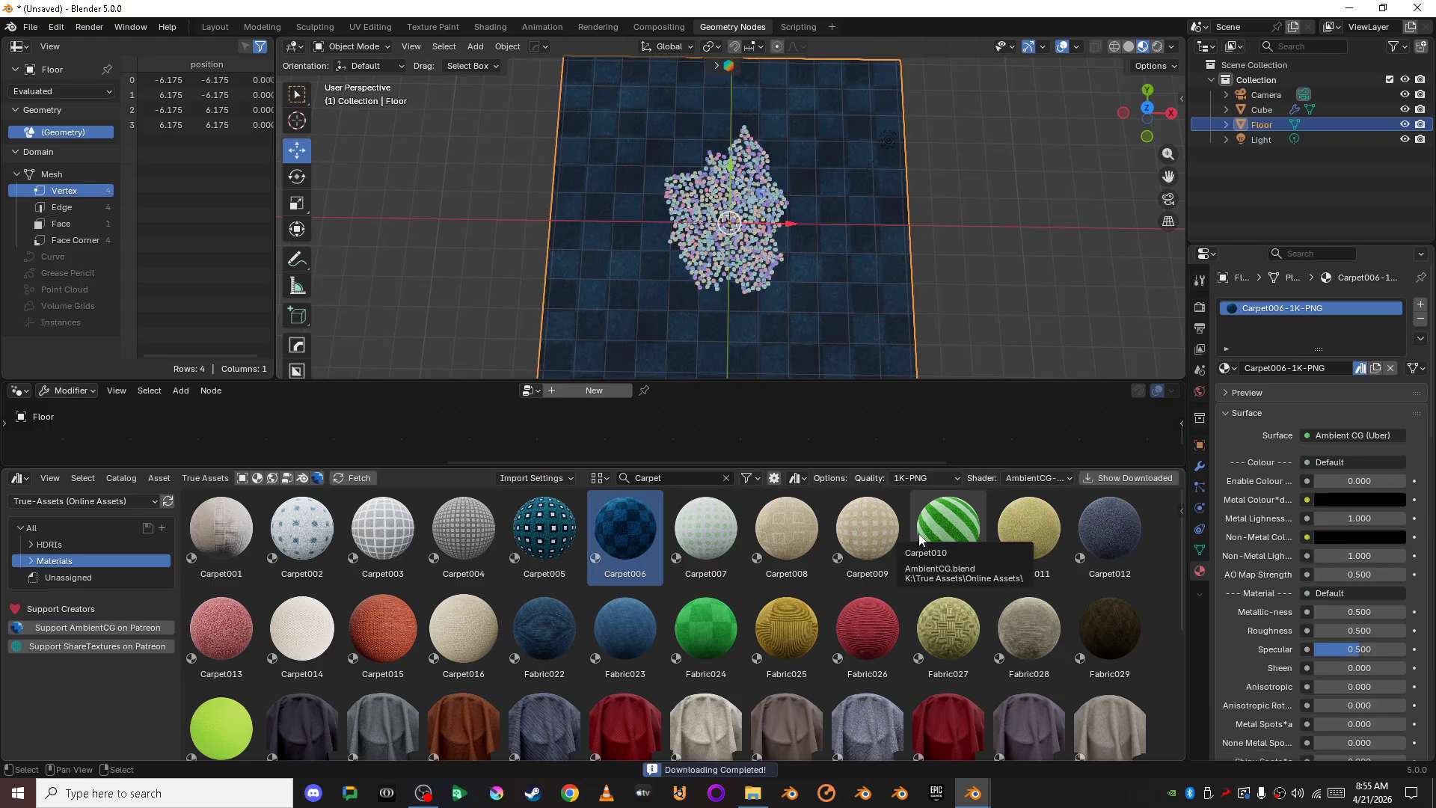
left_click(1025, 279)
Step: Shrink the Asset Browser and the node editor to give the 3D viewport more height
middle_click_drag(1025, 278, 770, 154)
scroll(824, 222, "up", 7)
middle_click_drag(899, 214, 883, 378)
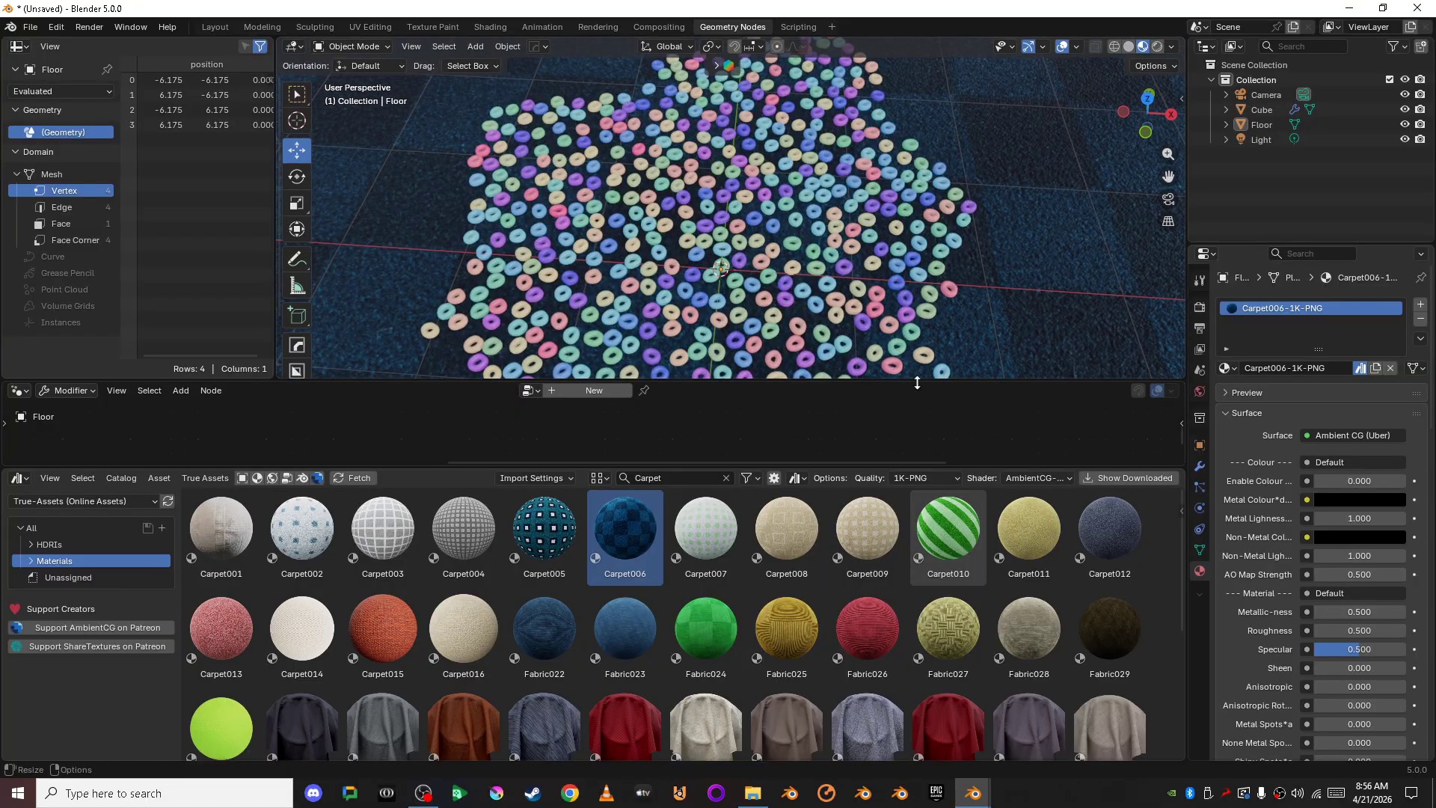
left_click_drag(928, 468, 931, 644)
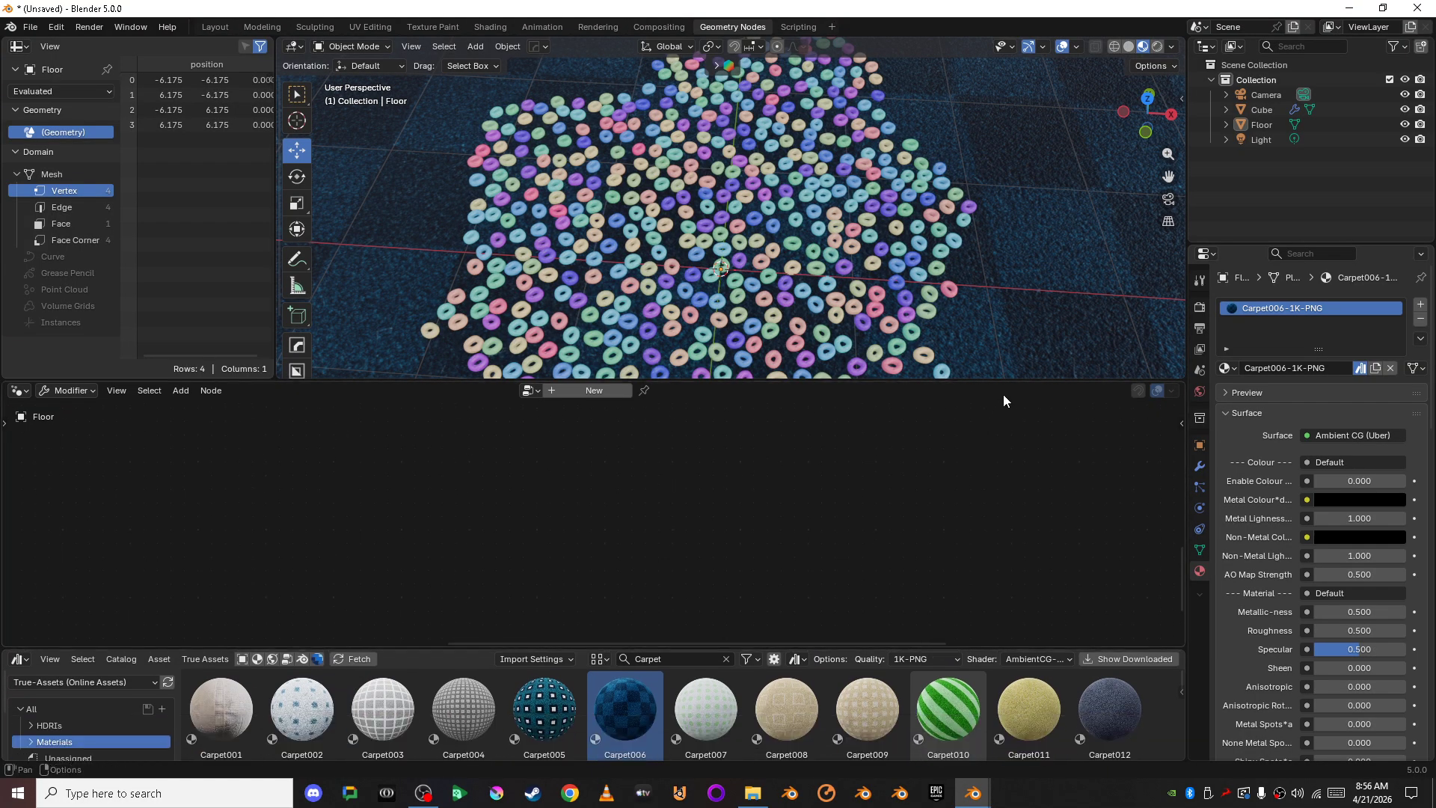
left_click_drag(1007, 380, 1008, 544)
Step: Examine the coloured ring scatter on the carpeted floor from above, close up and at low angles
scroll(917, 420, "down", 5)
middle_click_drag(917, 420, 814, 436)
scroll(814, 436, "down", 3)
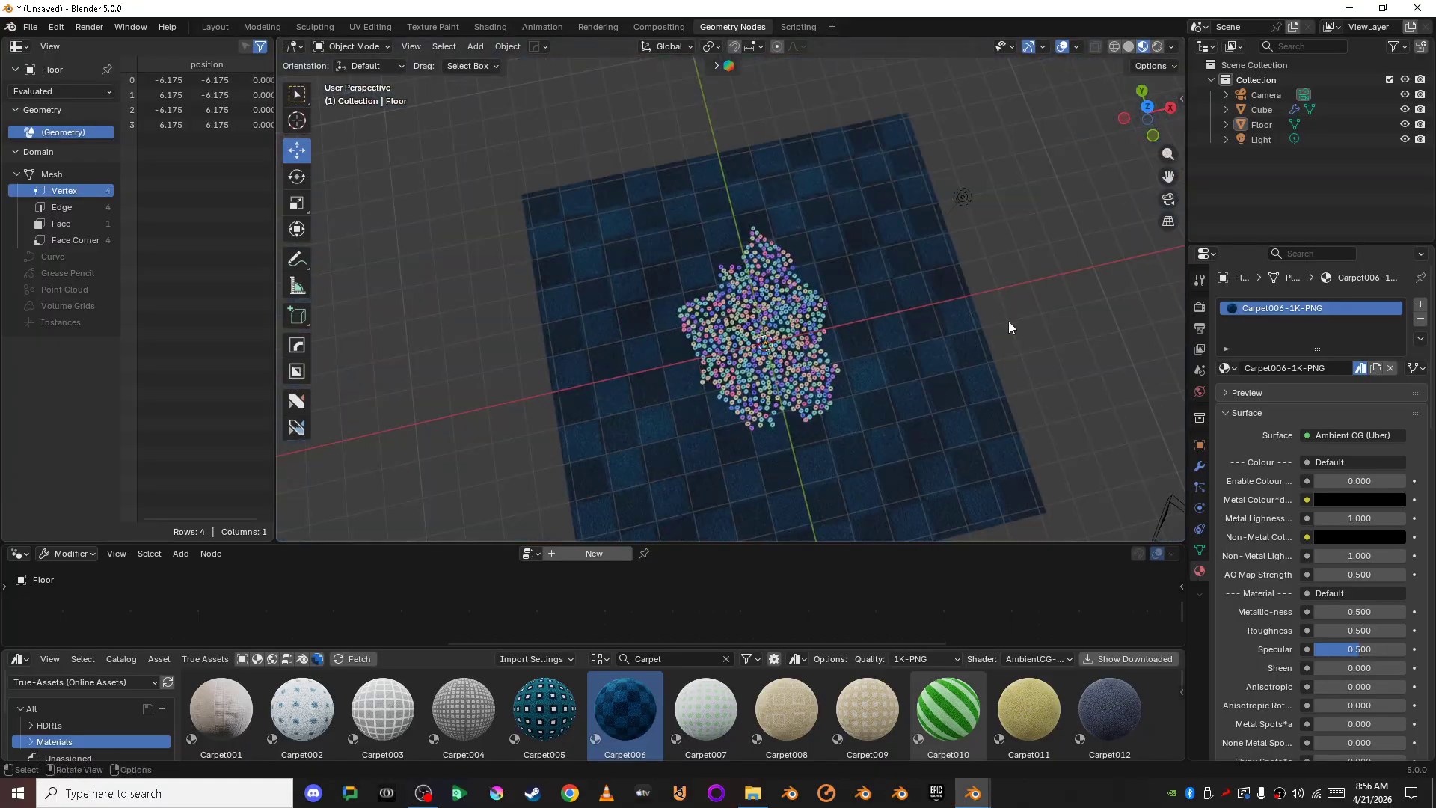
left_click(1147, 106)
scroll(808, 292, "up", 4)
middle_click_drag(808, 296, 775, 343)
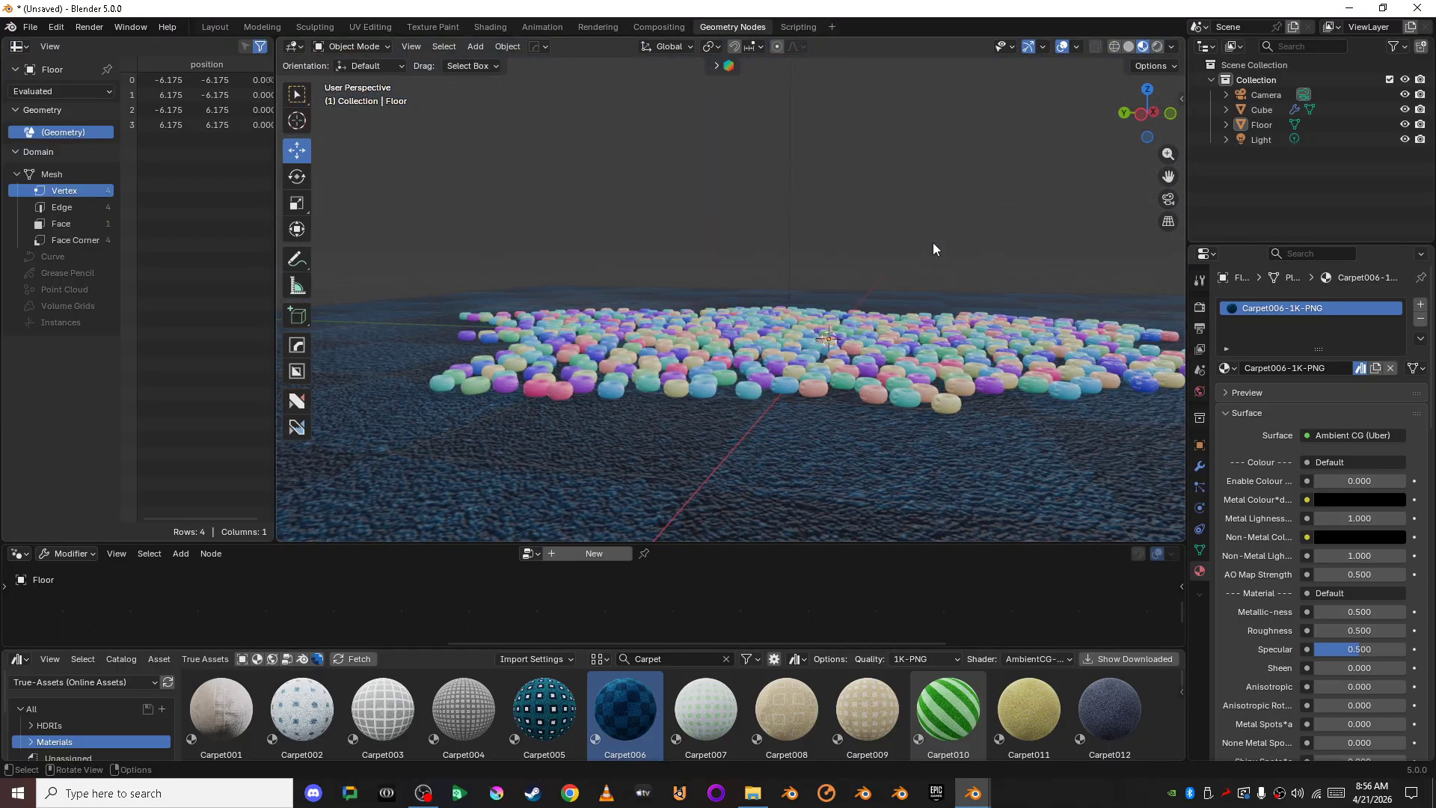
scroll(846, 240, "up", 2)
scroll(846, 239, "down", 4)
middle_click_drag(847, 245, 808, 317)
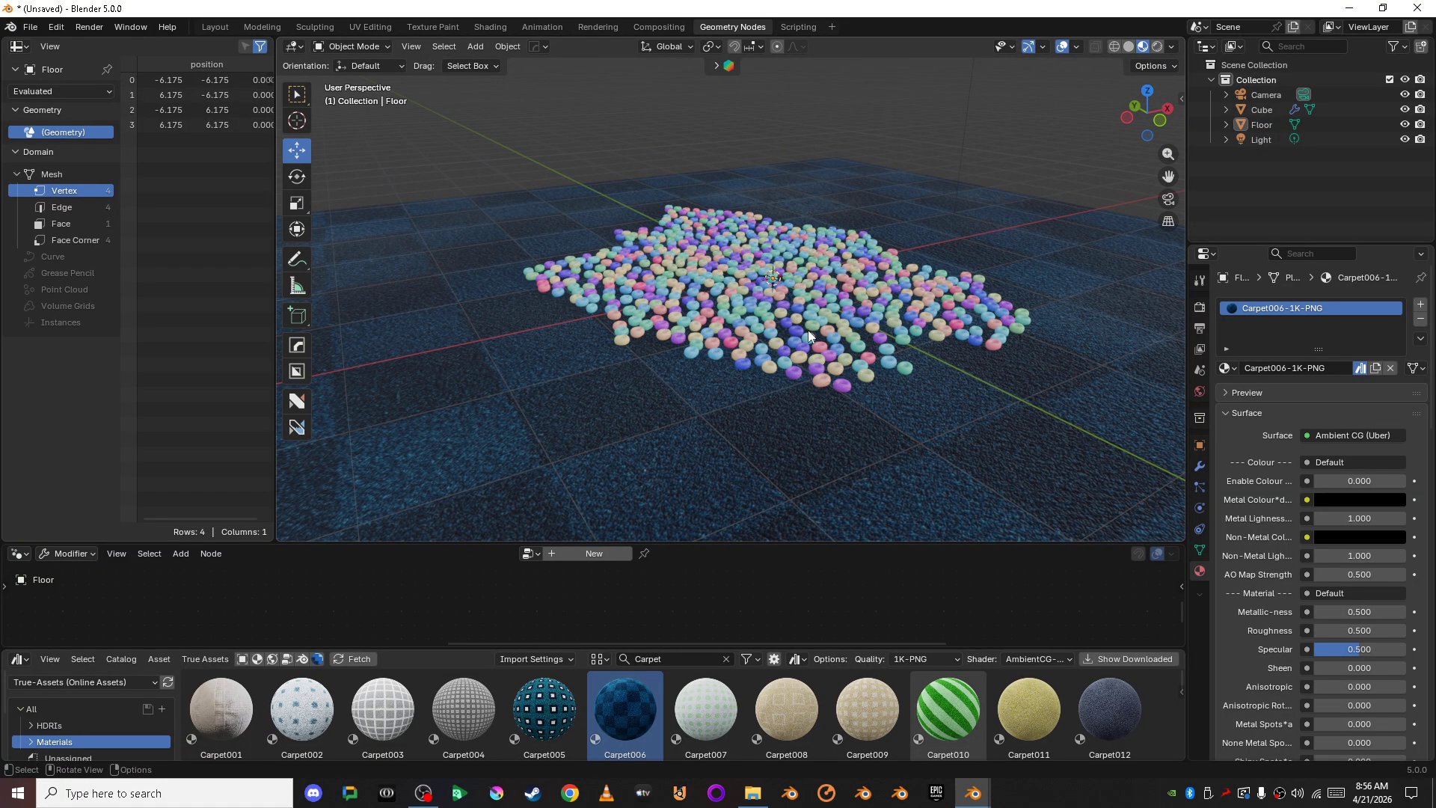
scroll(808, 330, "down", 4)
scroll(808, 331, "up", 4)
middle_click_drag(811, 335, 750, 400)
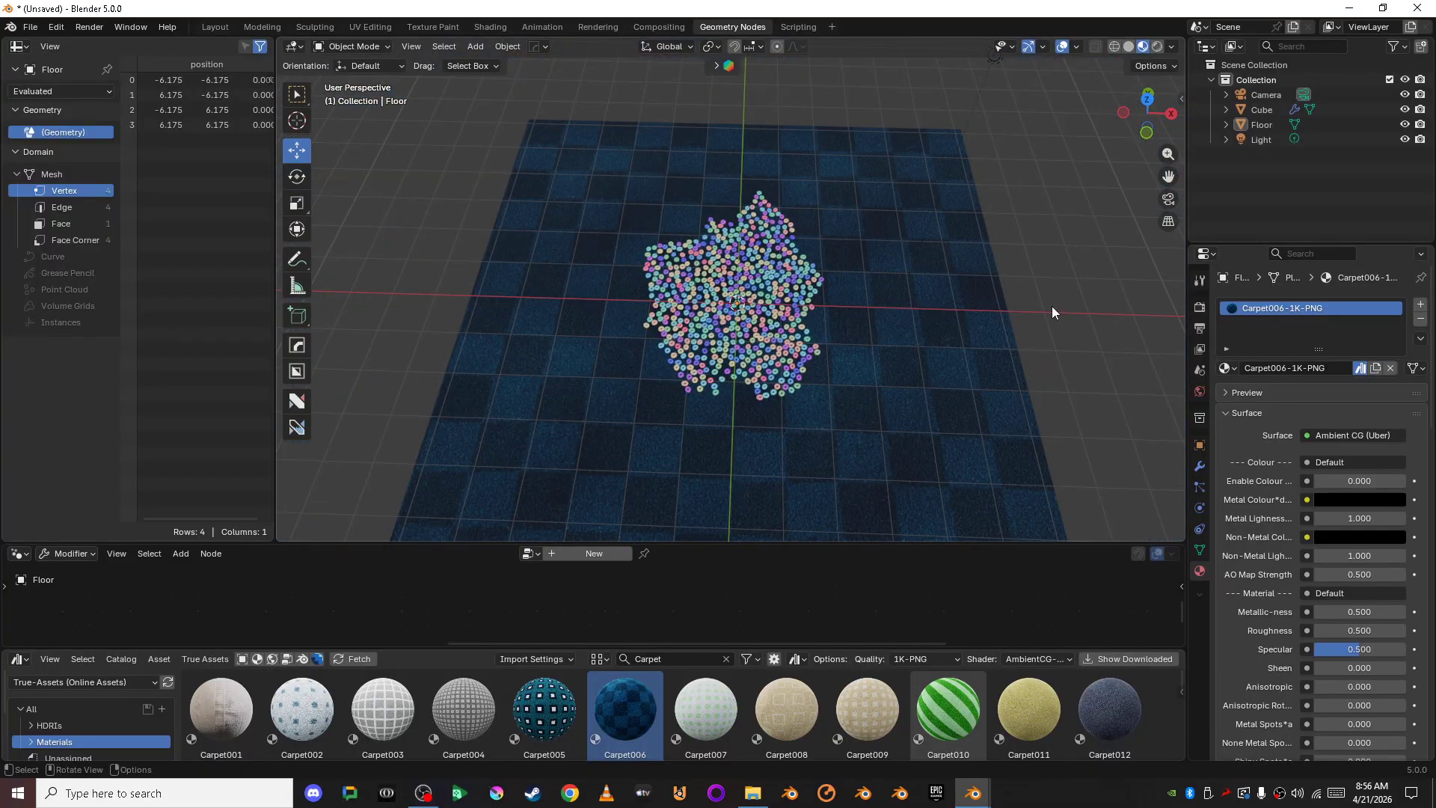
middle_click_drag(645, 331, 750, 340)
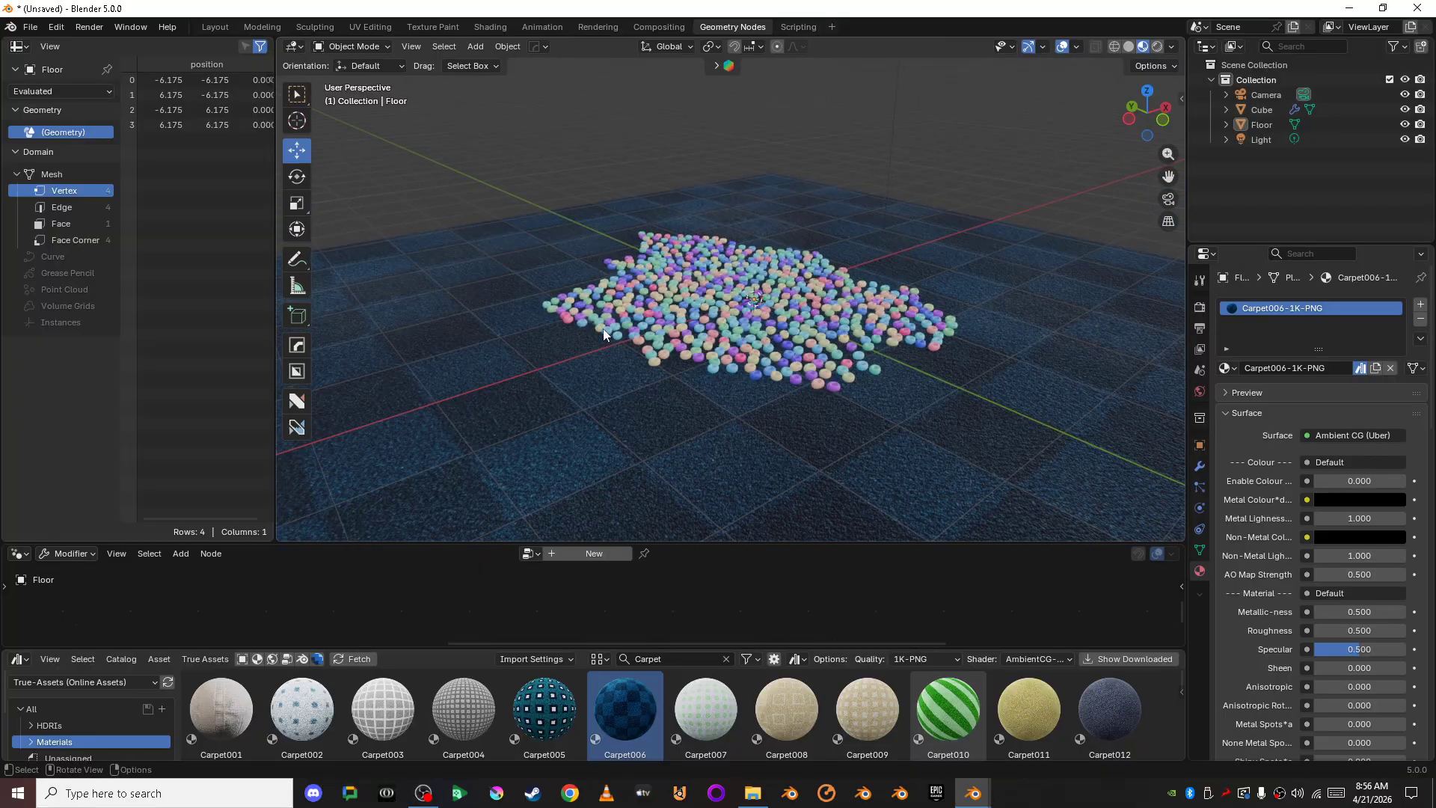
middle_click_drag(603, 329, 701, 365)
scroll(701, 365, "down", 3)
scroll(765, 307, "up", 2)
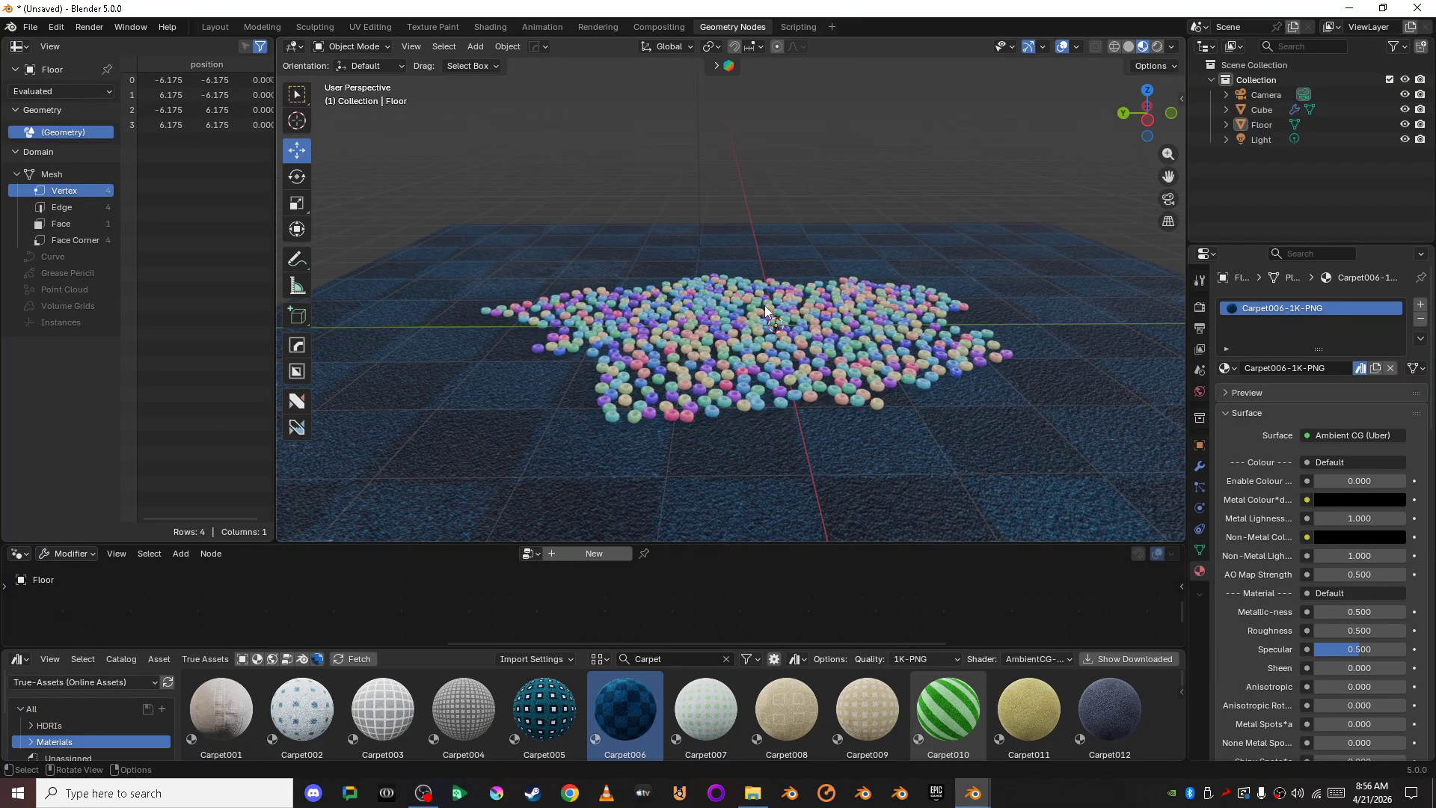
middle_click_drag(764, 308, 779, 309, "shift")
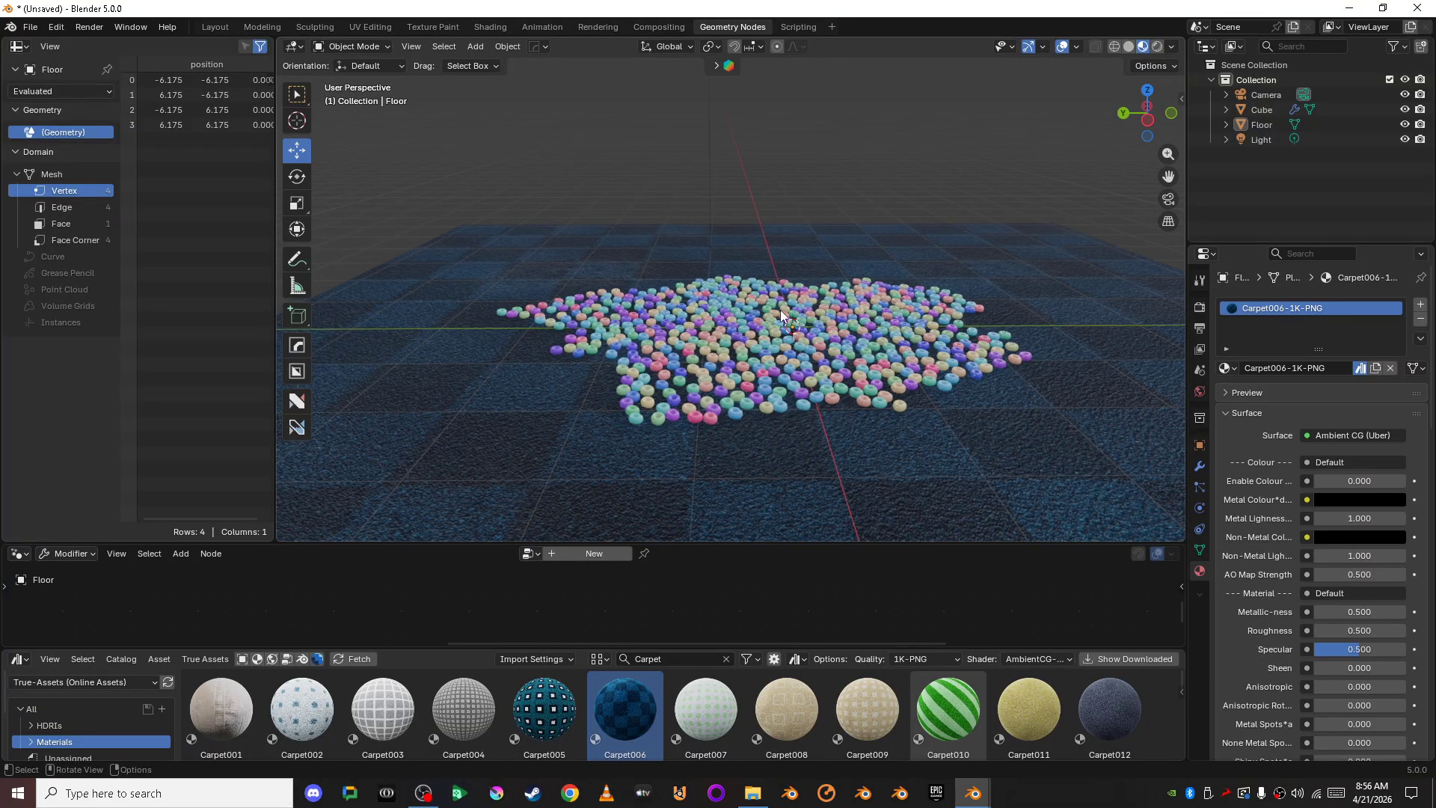